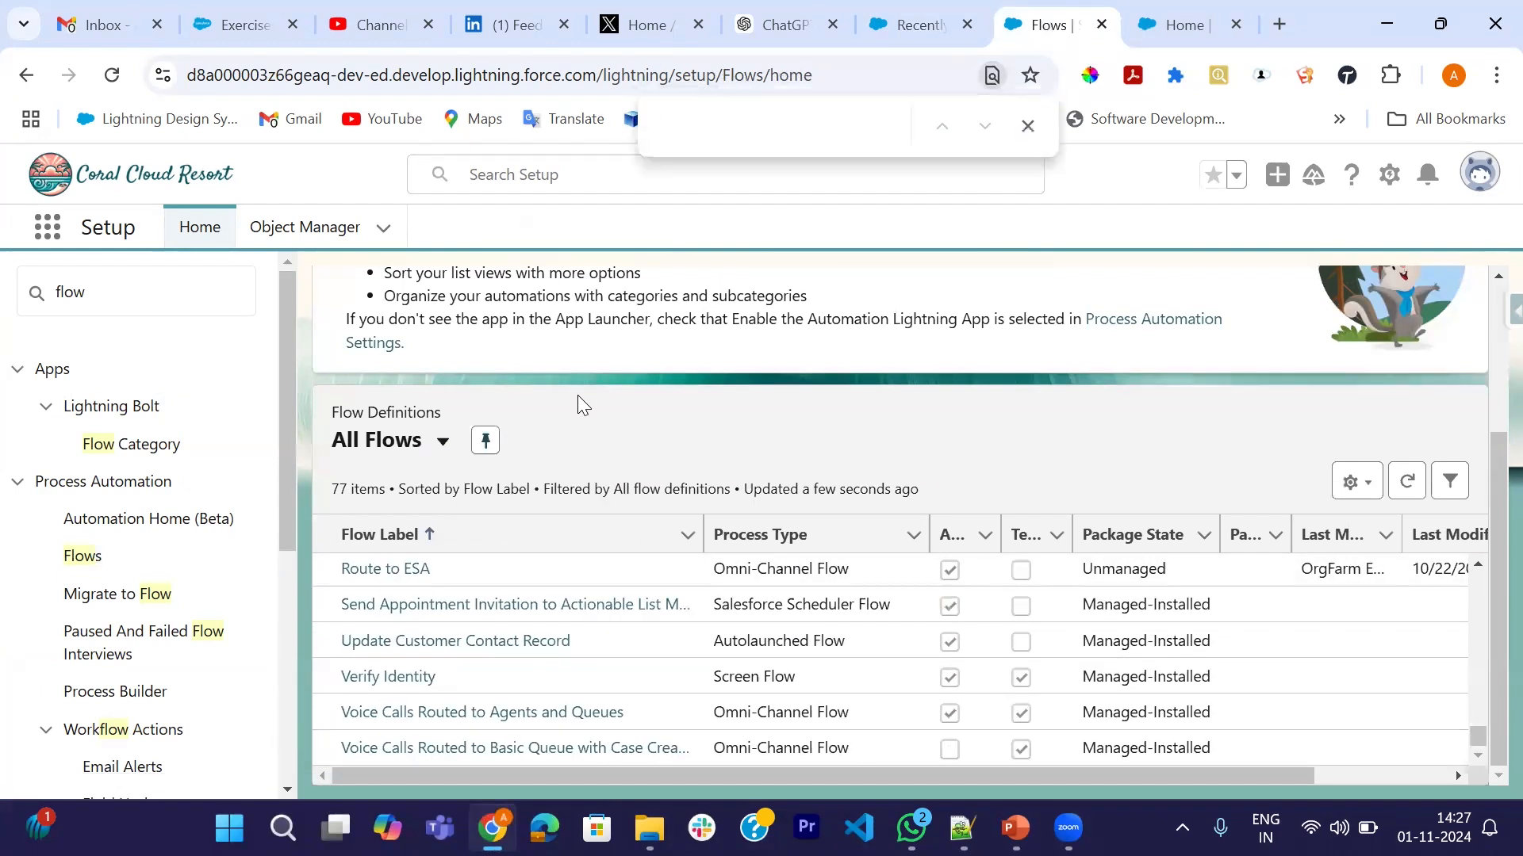
- Filter the All Flows list for 'Perso' and open the Personalized Schedule flow
type("er")
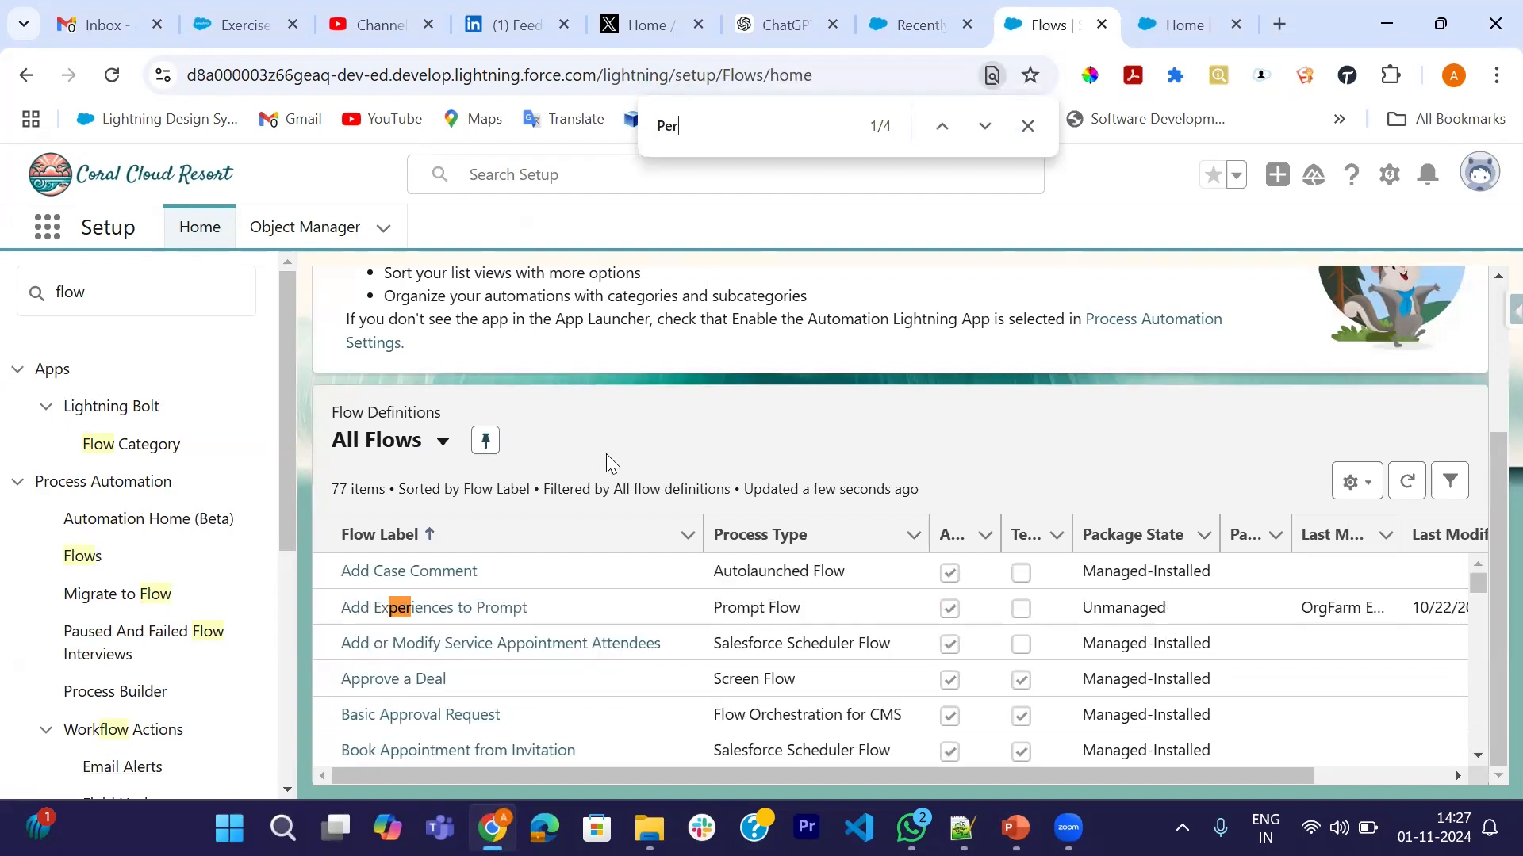
type("na")
key("BackSpace")
key("BackSpace")
type("sa")
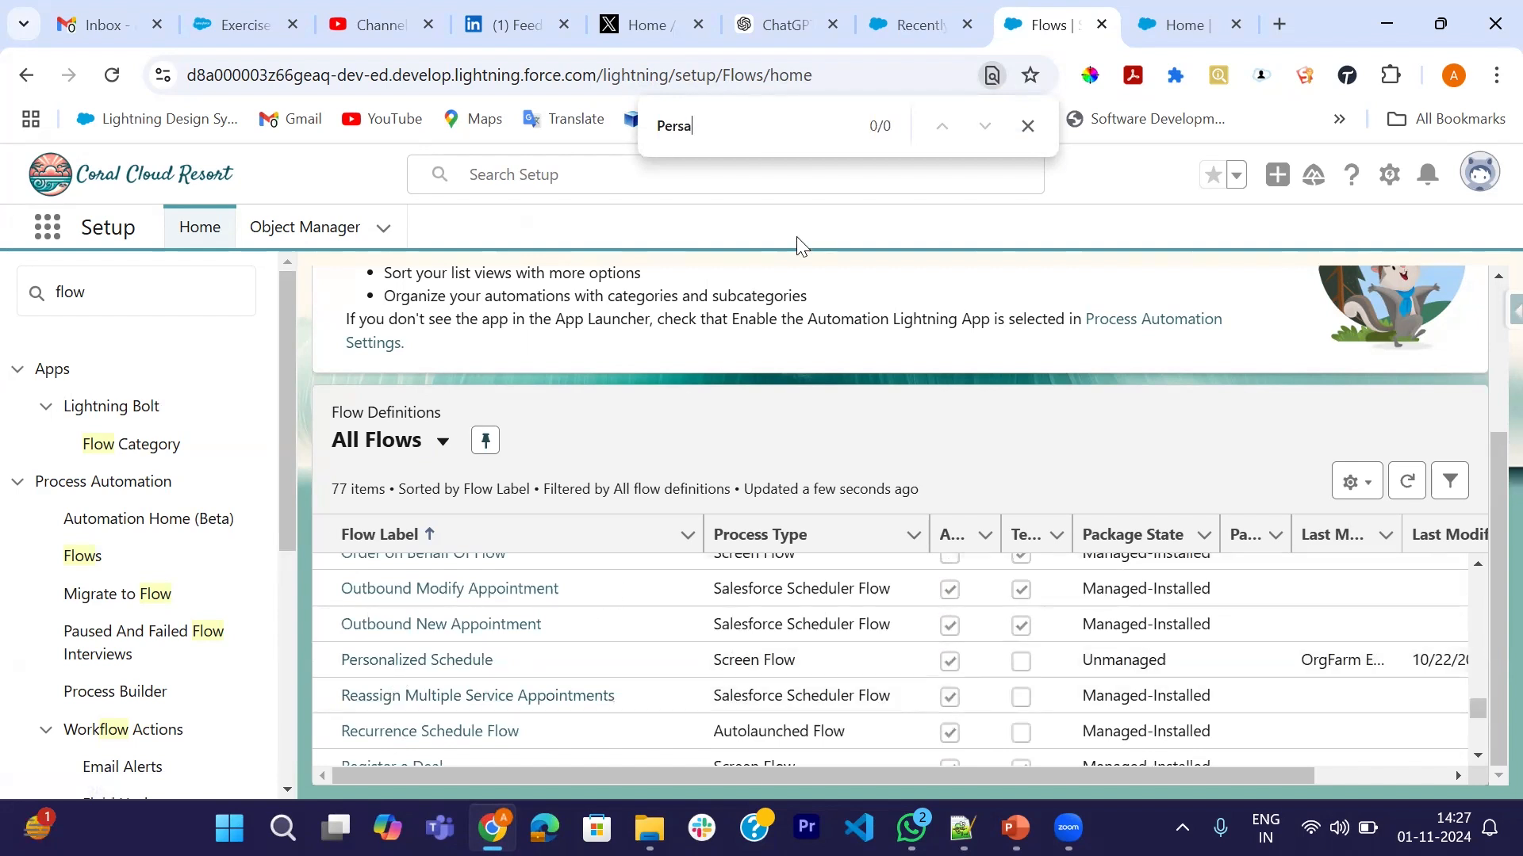
key("BackSpace")
type("o")
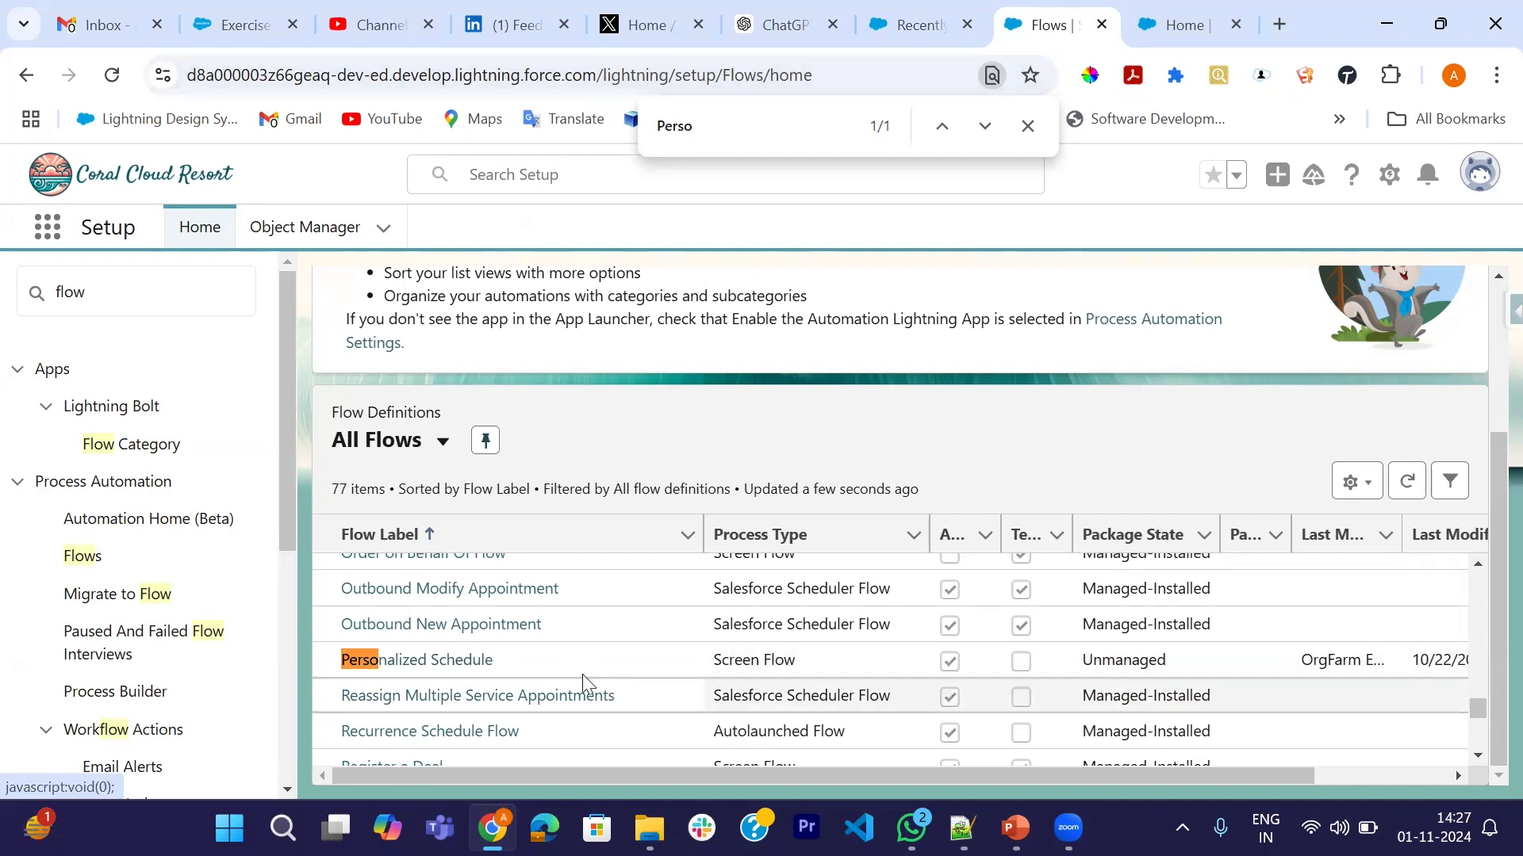
left_click(420, 658)
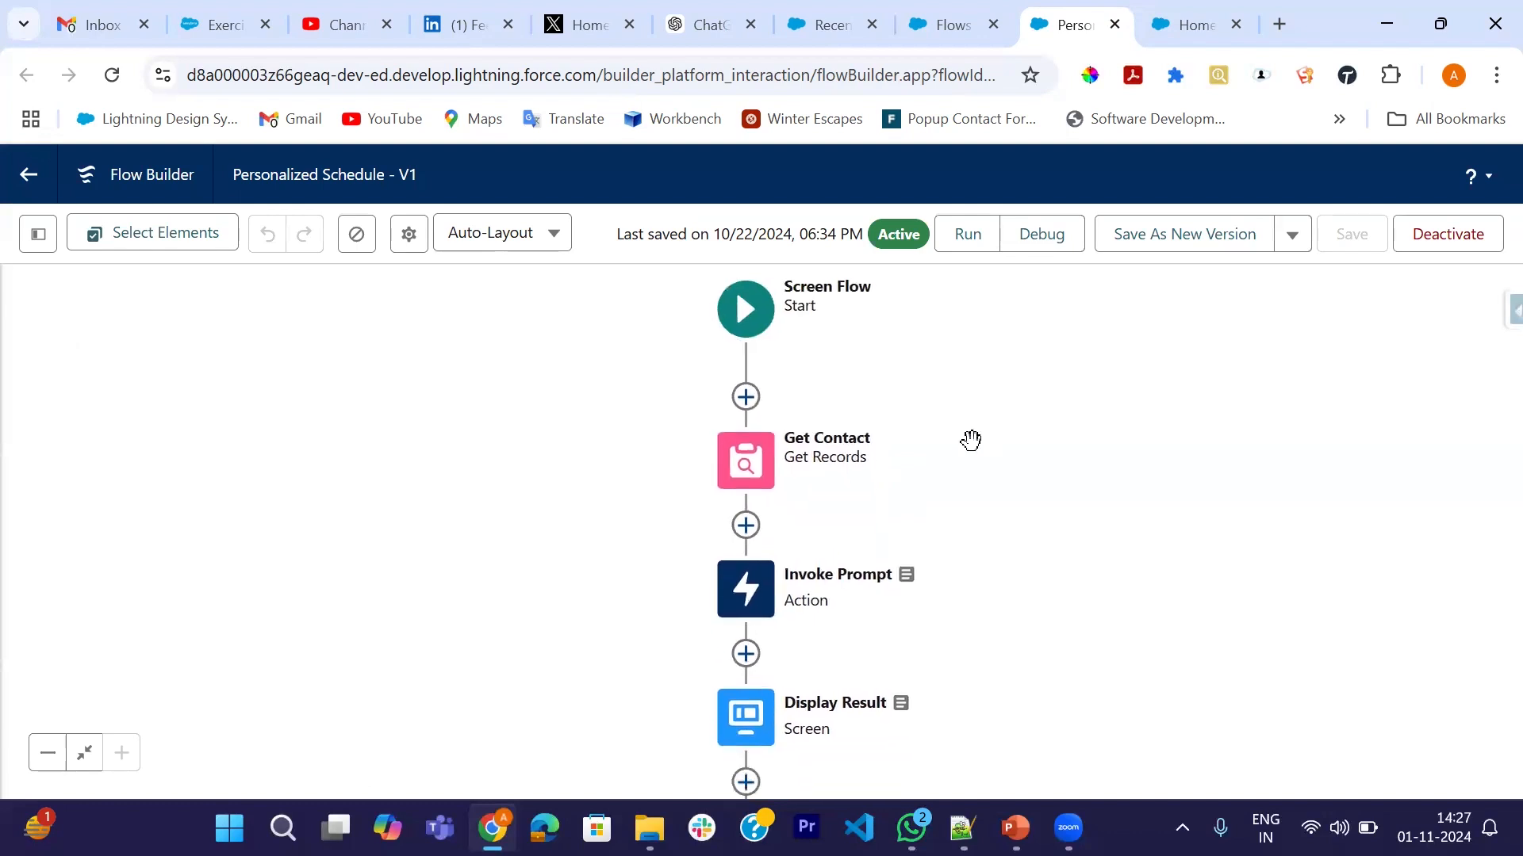
double_click(757, 441)
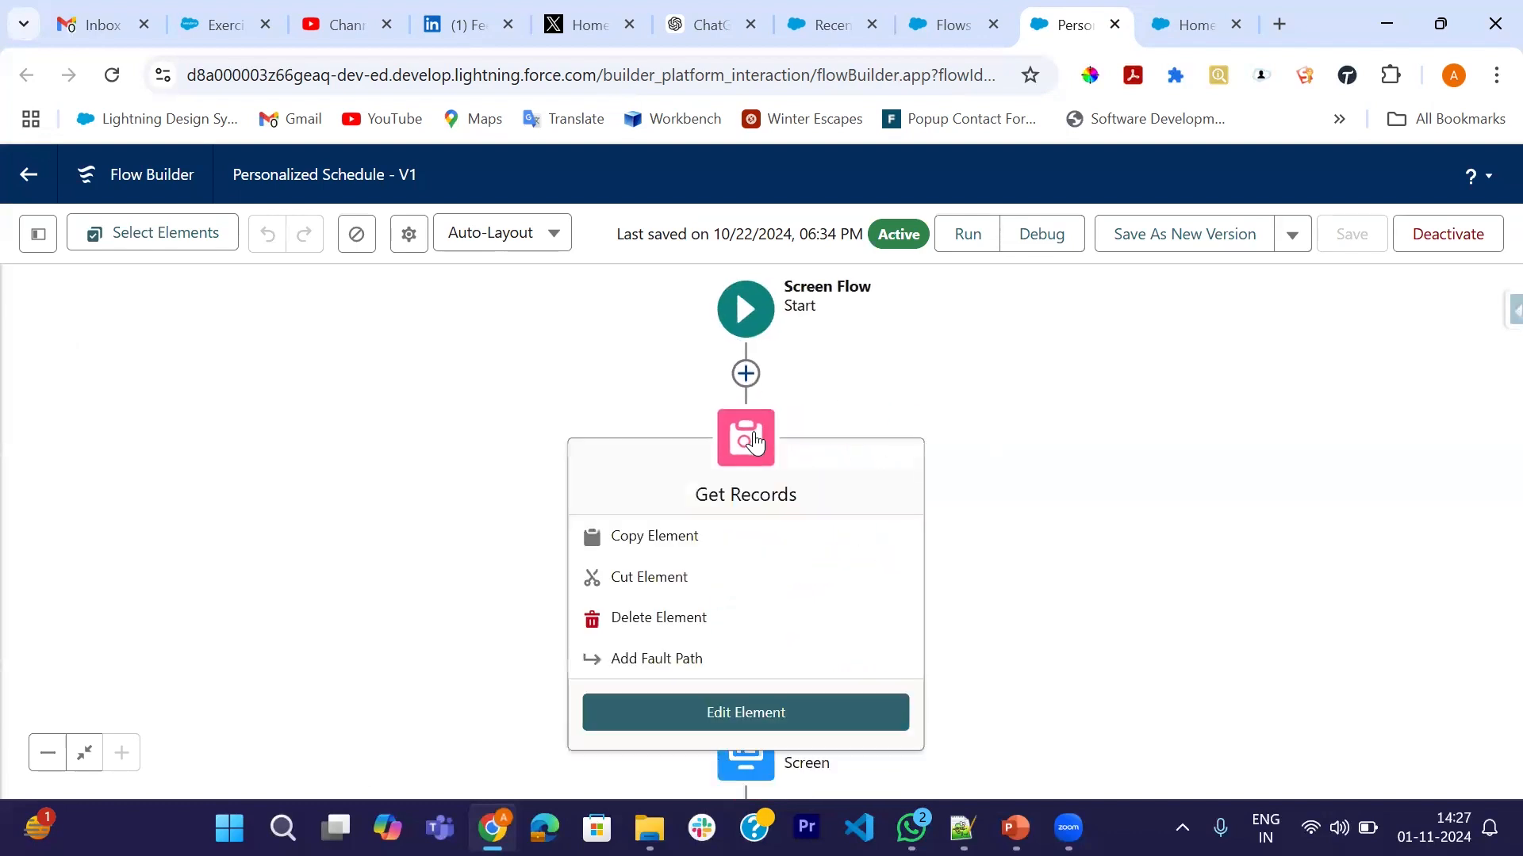
scroll(897, 534, "down", 5)
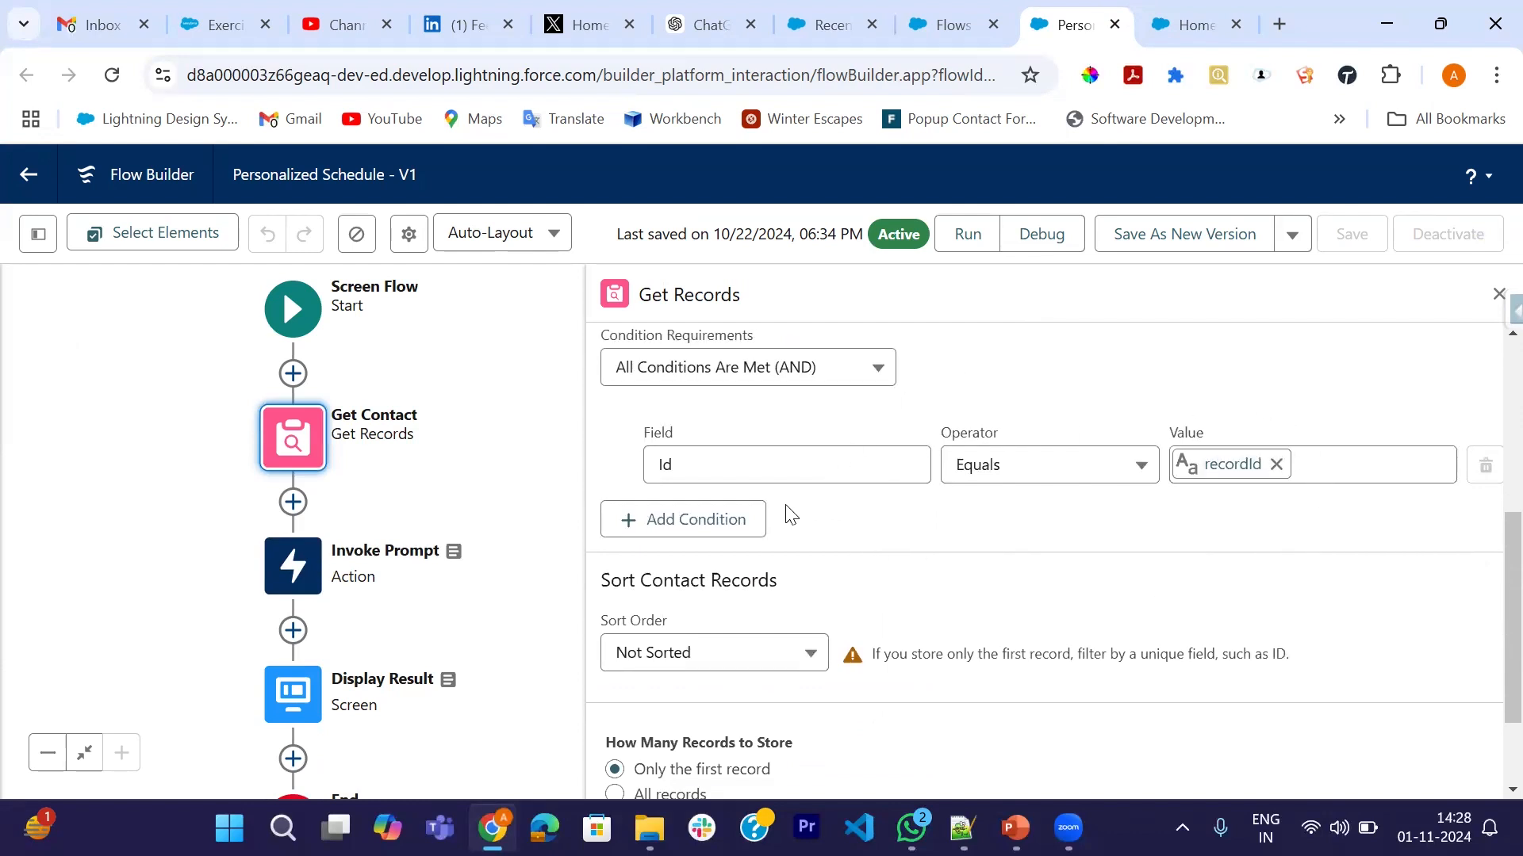
scroll(931, 552, "down", 2)
scroll(932, 548, "down", 1)
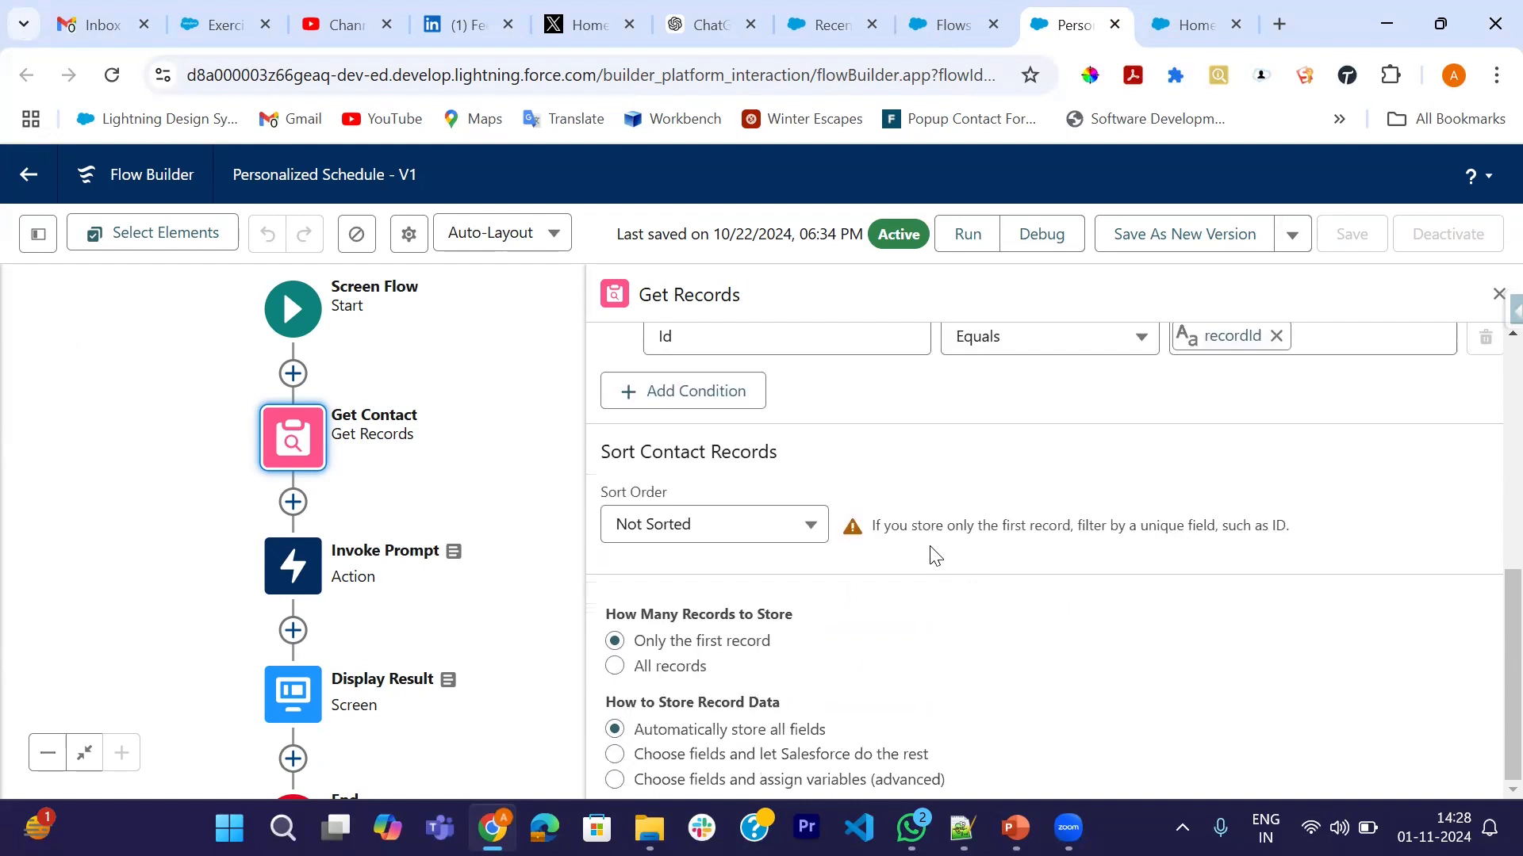
left_click(1496, 293)
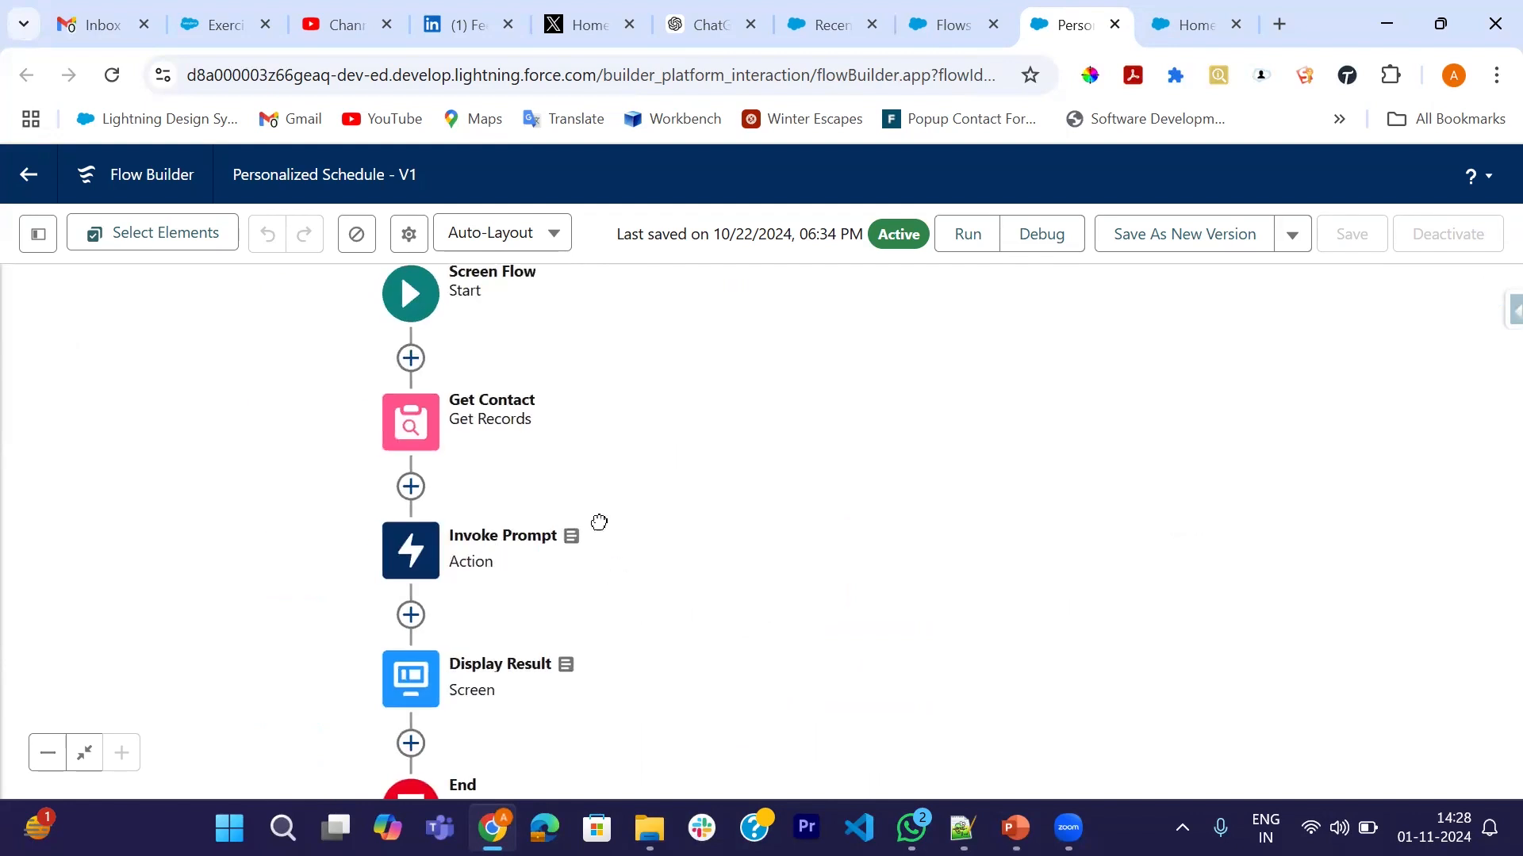
left_click_drag(599, 523, 561, 420)
double_click(381, 456)
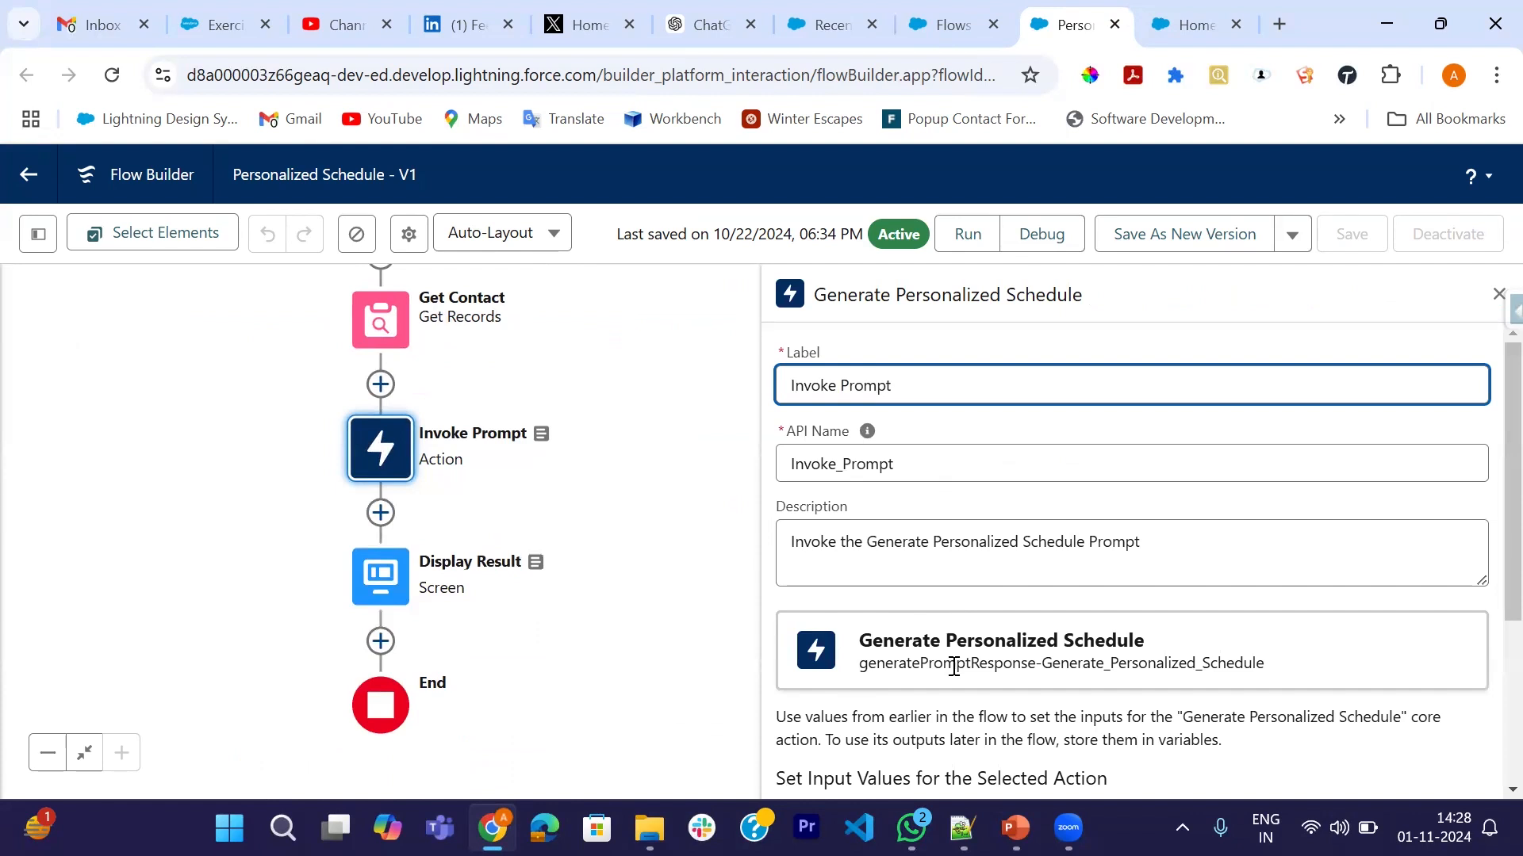
scroll(951, 666, "down", 3)
scroll(1194, 623, "down", 1)
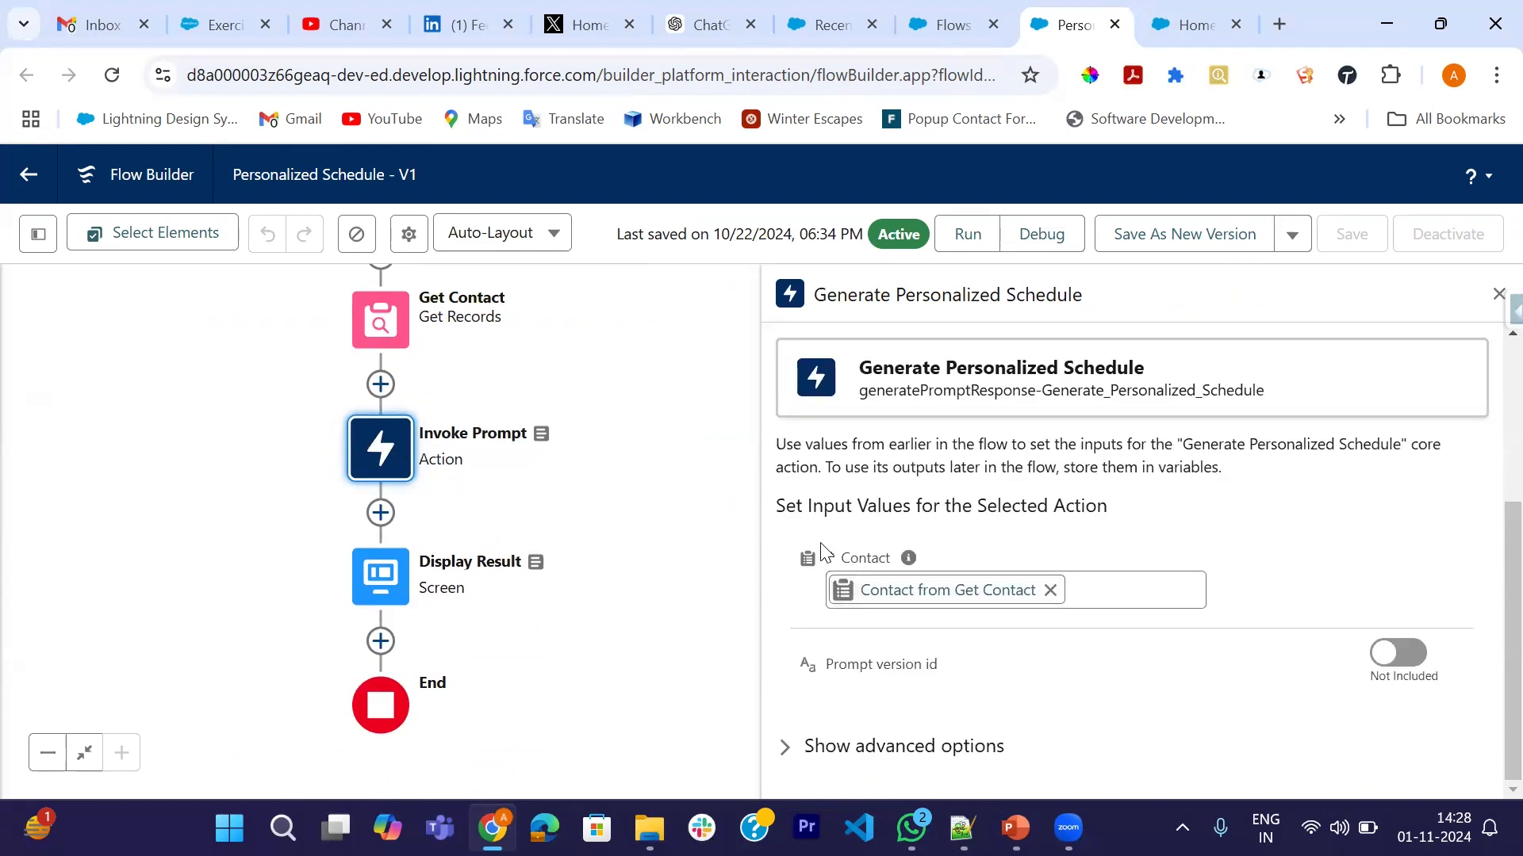
left_click(1498, 293)
double_click(380, 576)
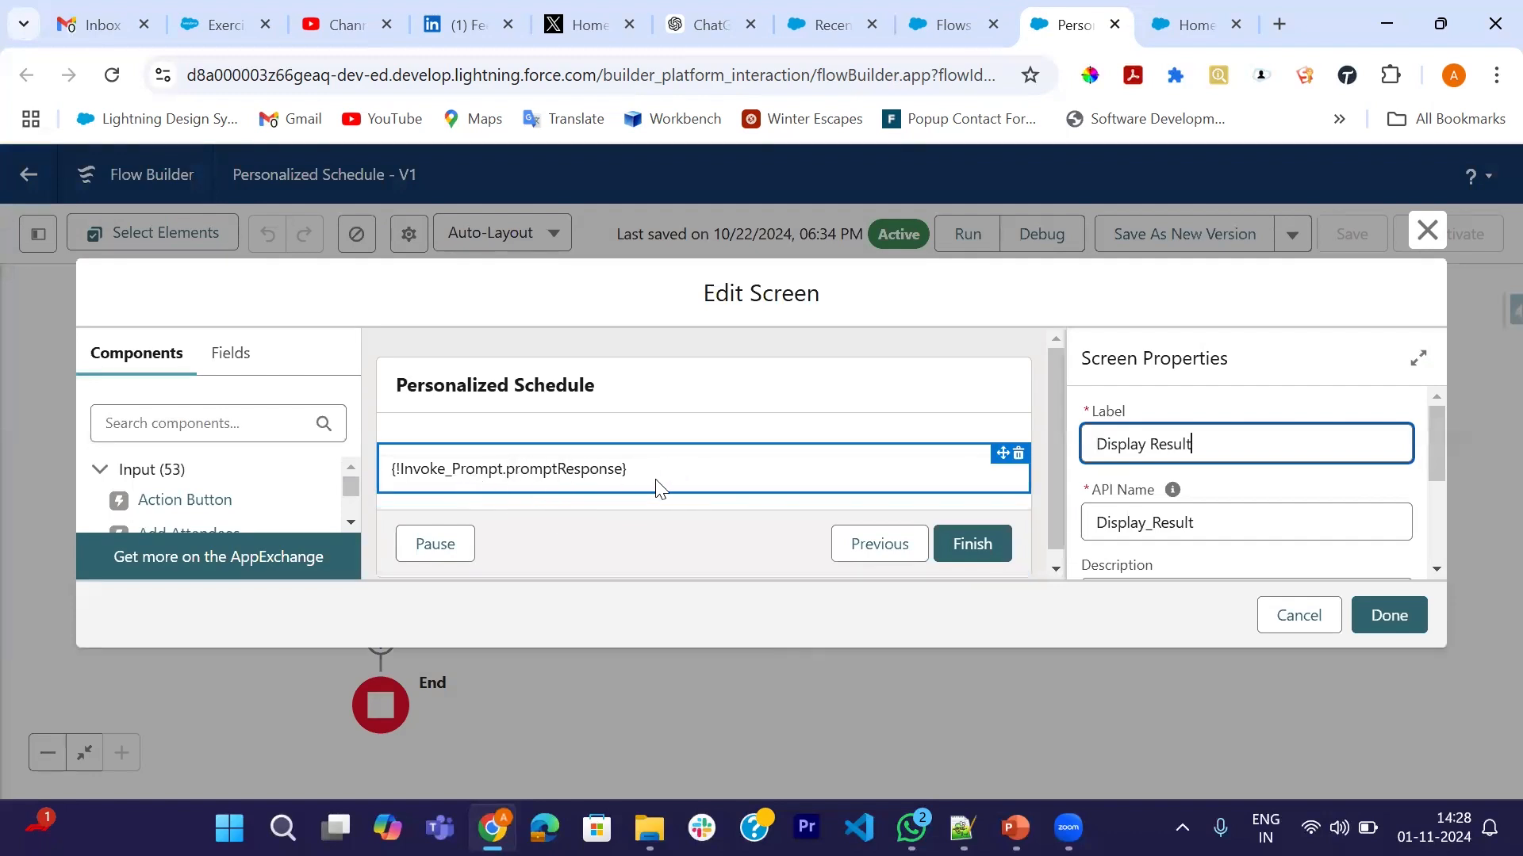
left_click(1285, 620)
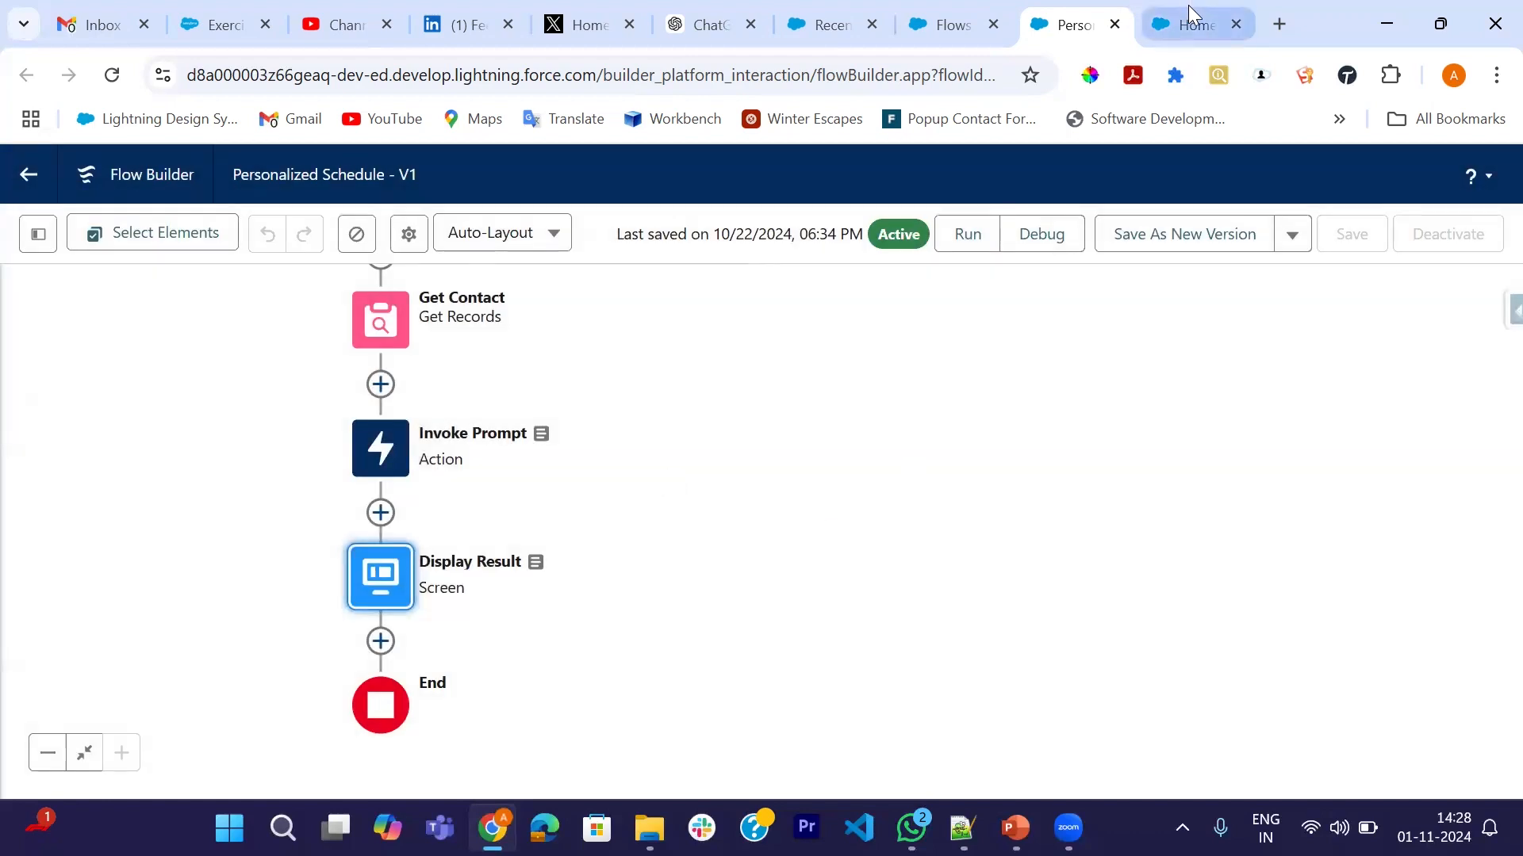
- Launch Developer Console from the Setup gear and open PersonalizedGuestExperiences.apxc via a '*Person' resource search
left_click(1190, 22)
left_click(1370, 174)
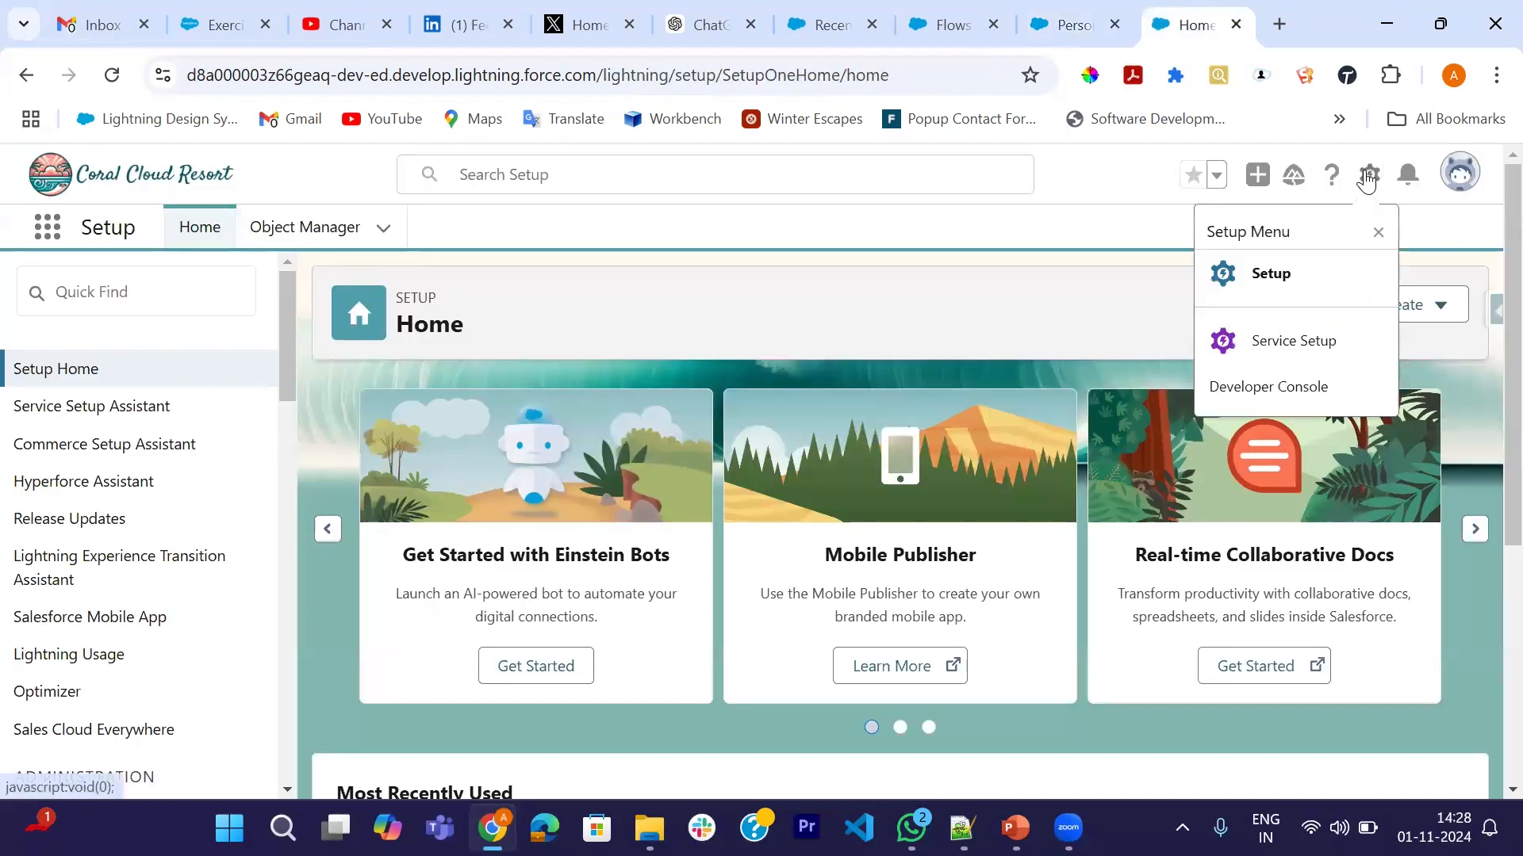
left_click(1261, 408)
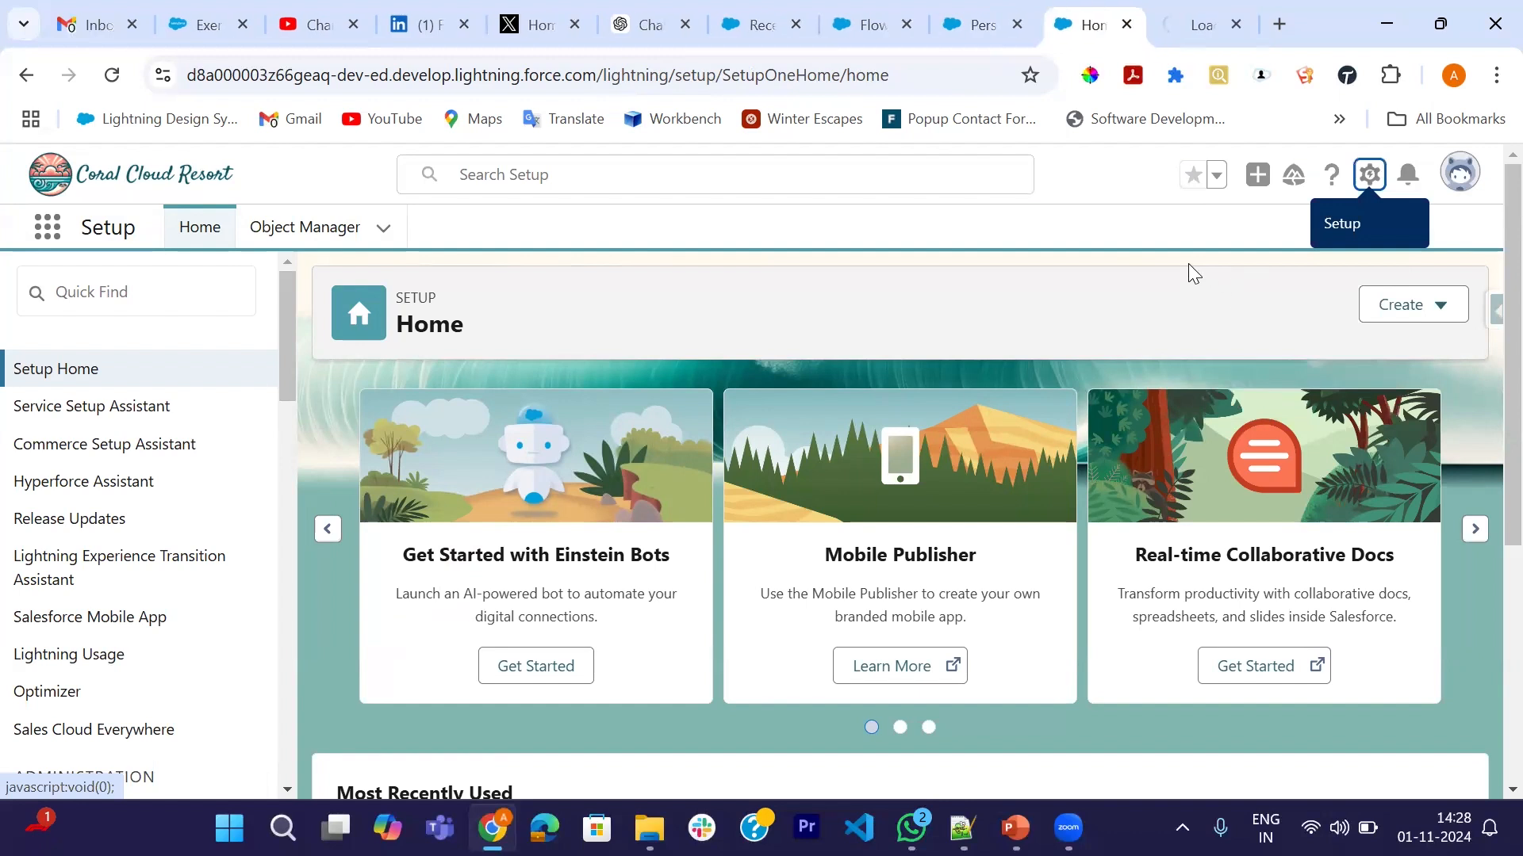
left_click(1209, 31)
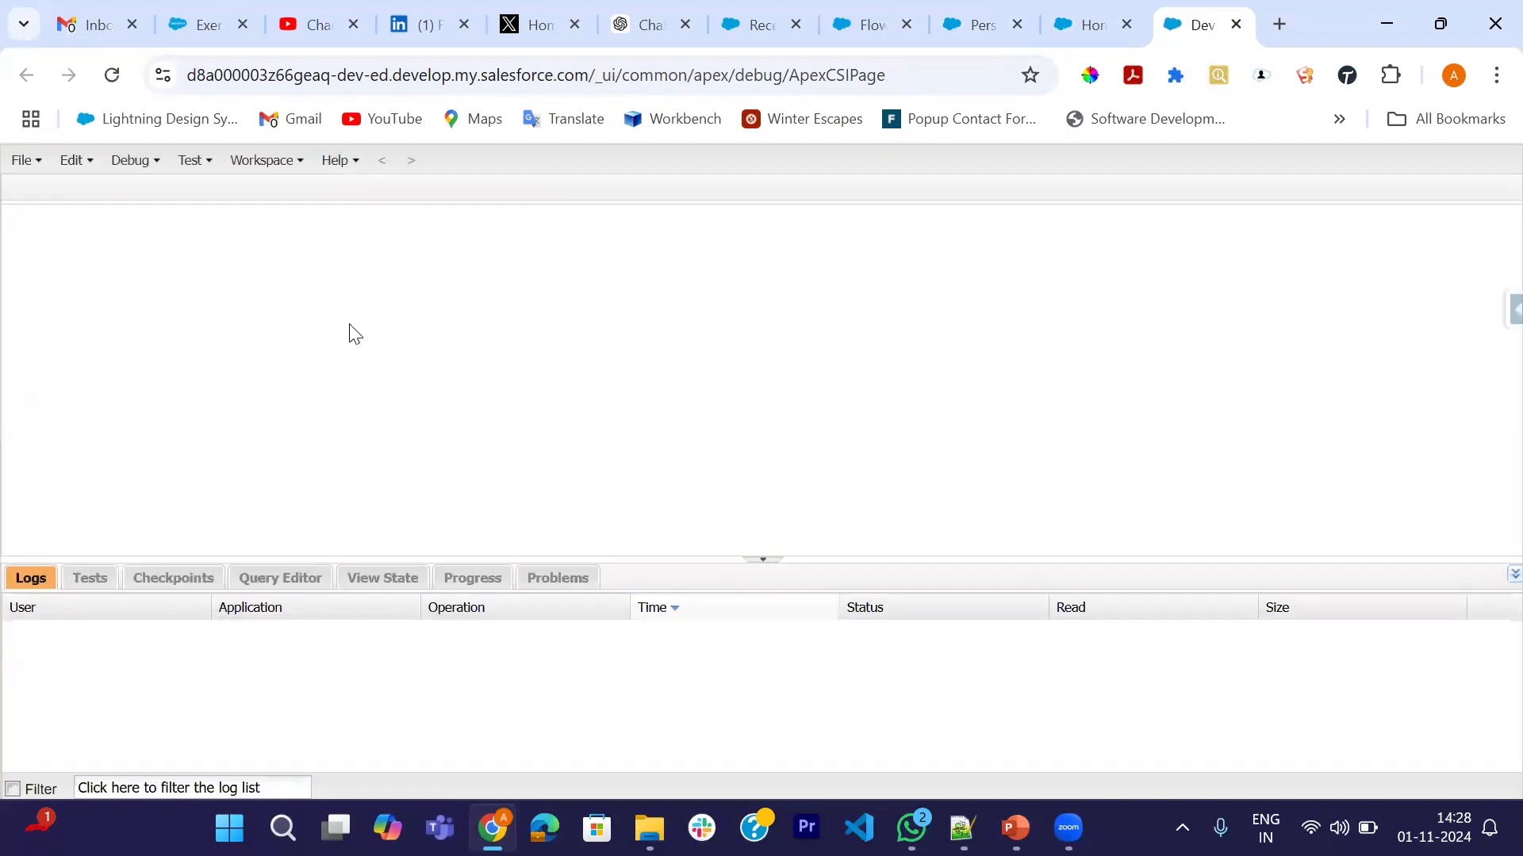
key("ctrl+shift+o")
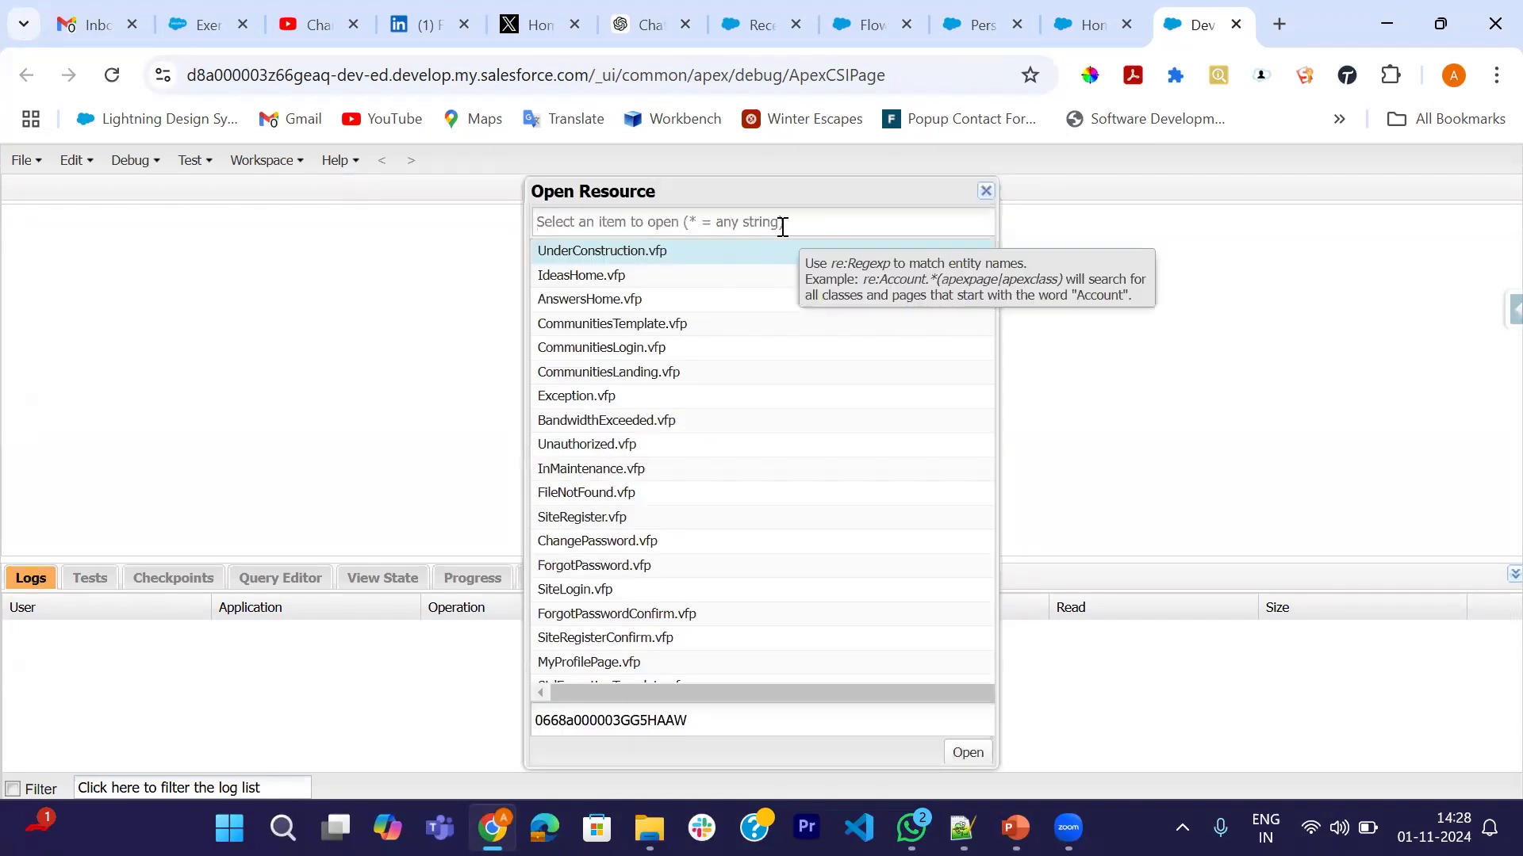
type("*Person")
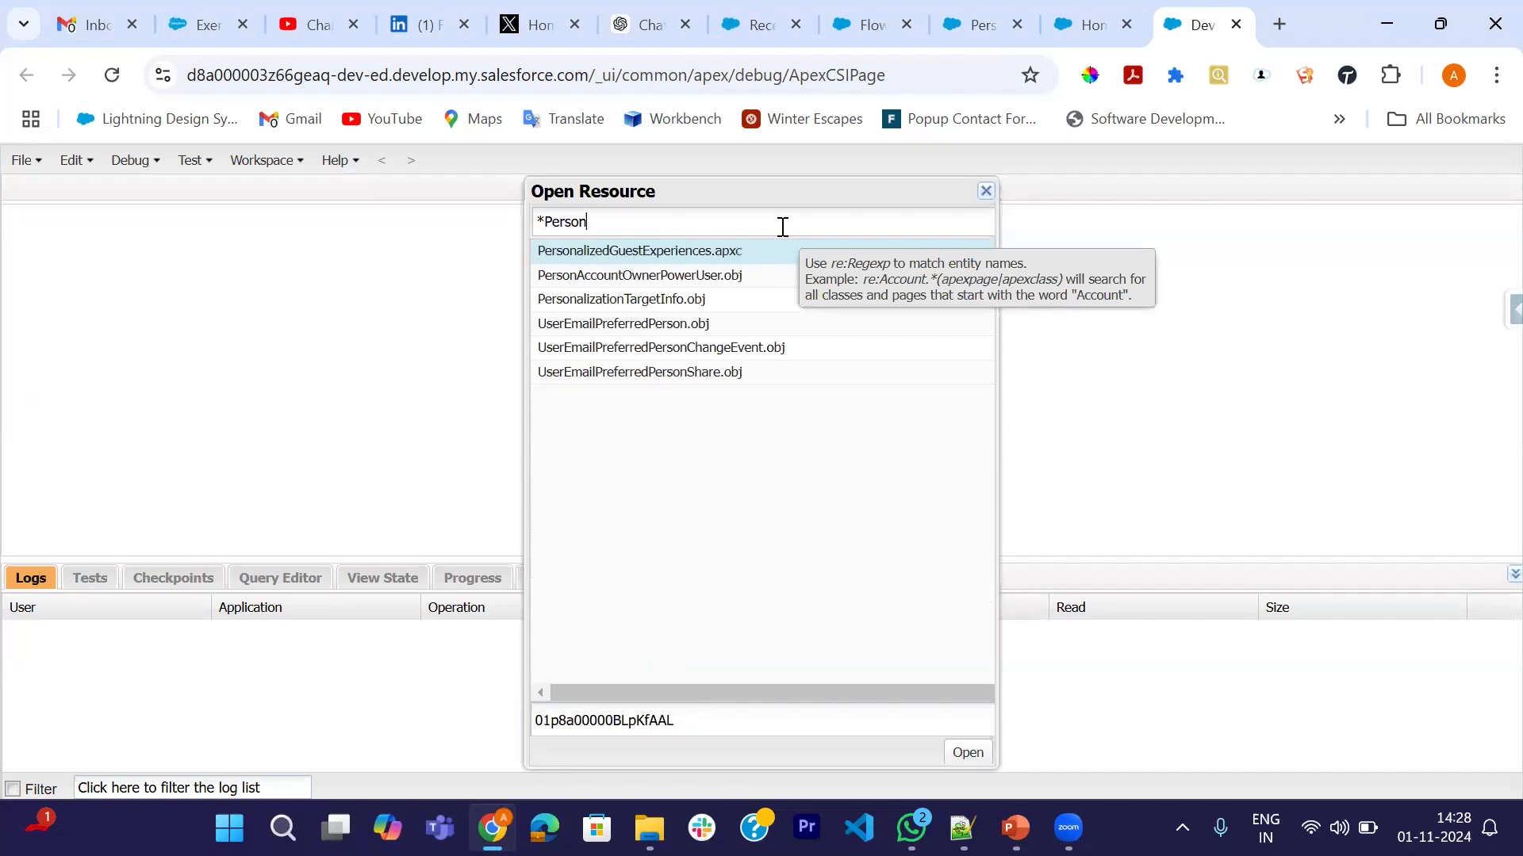
double_click(641, 252)
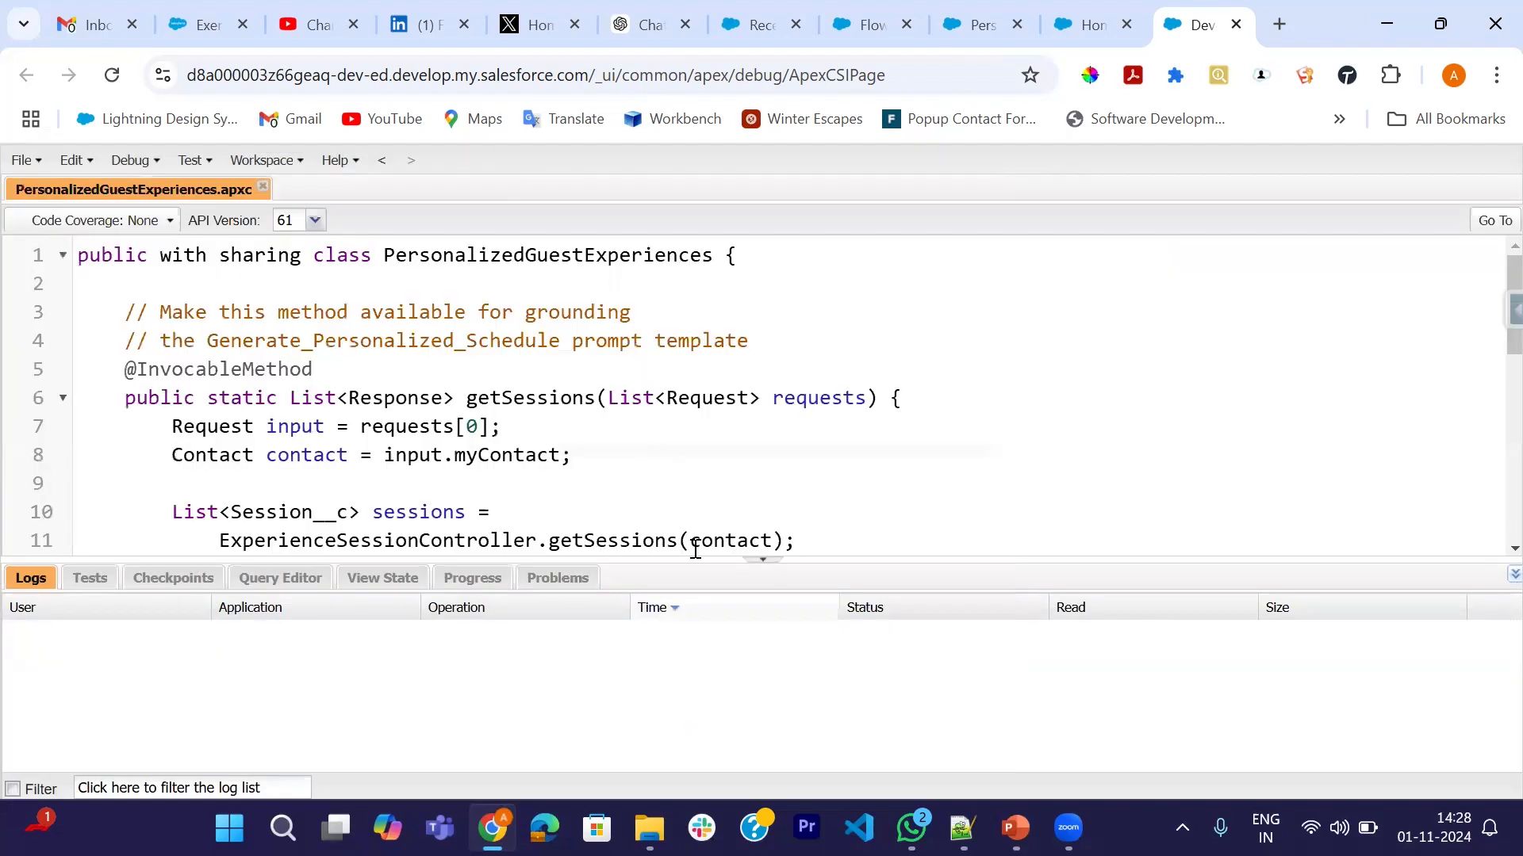
- Enlarge the code view and trace requests, input and myContact on lines 6–8
left_click(763, 561)
scroll(408, 515, "down", 1)
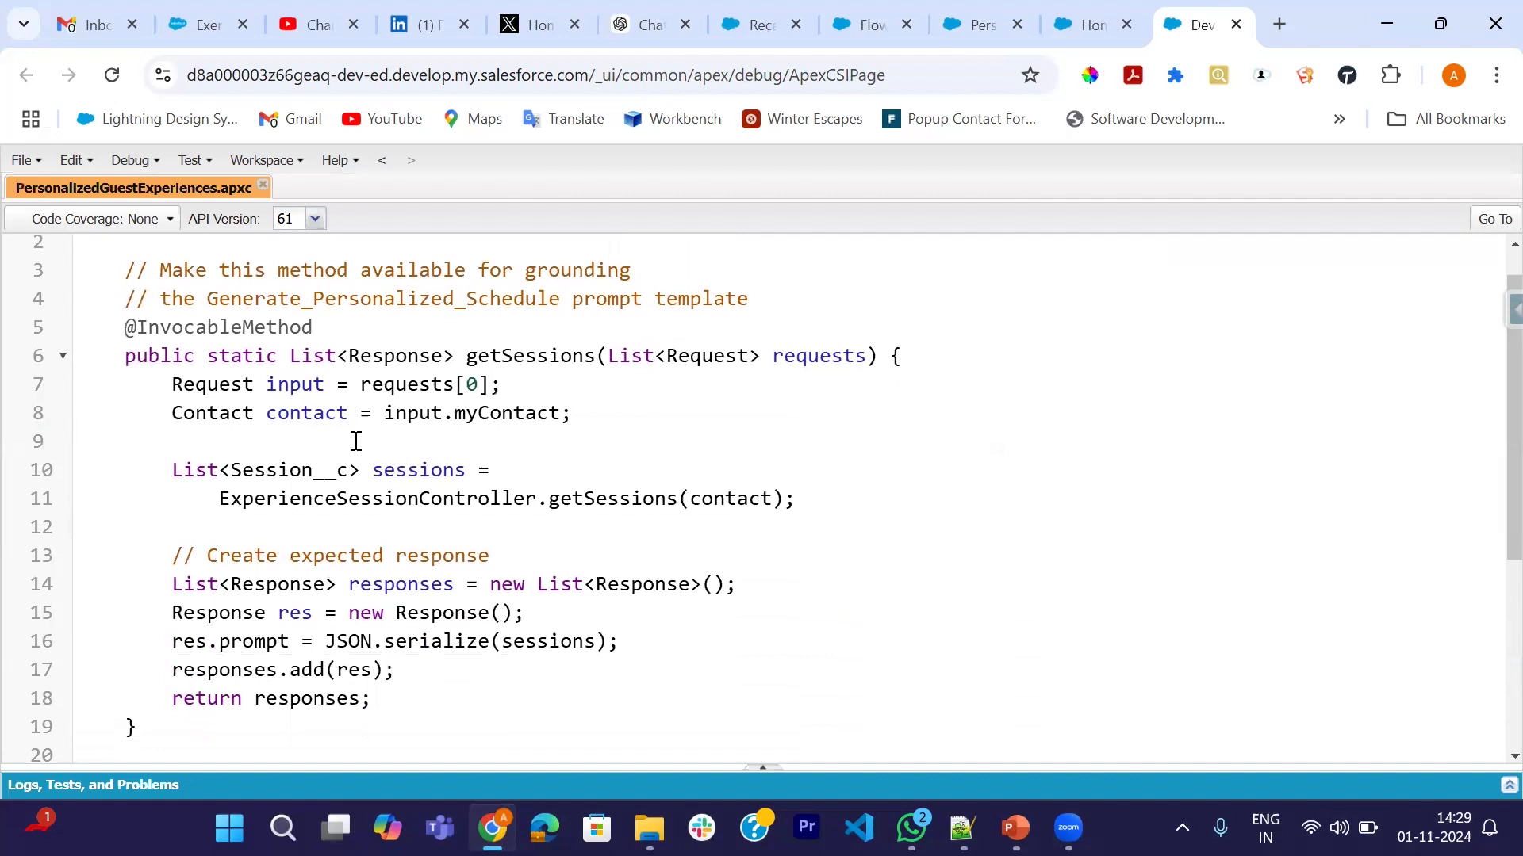
double_click(812, 356)
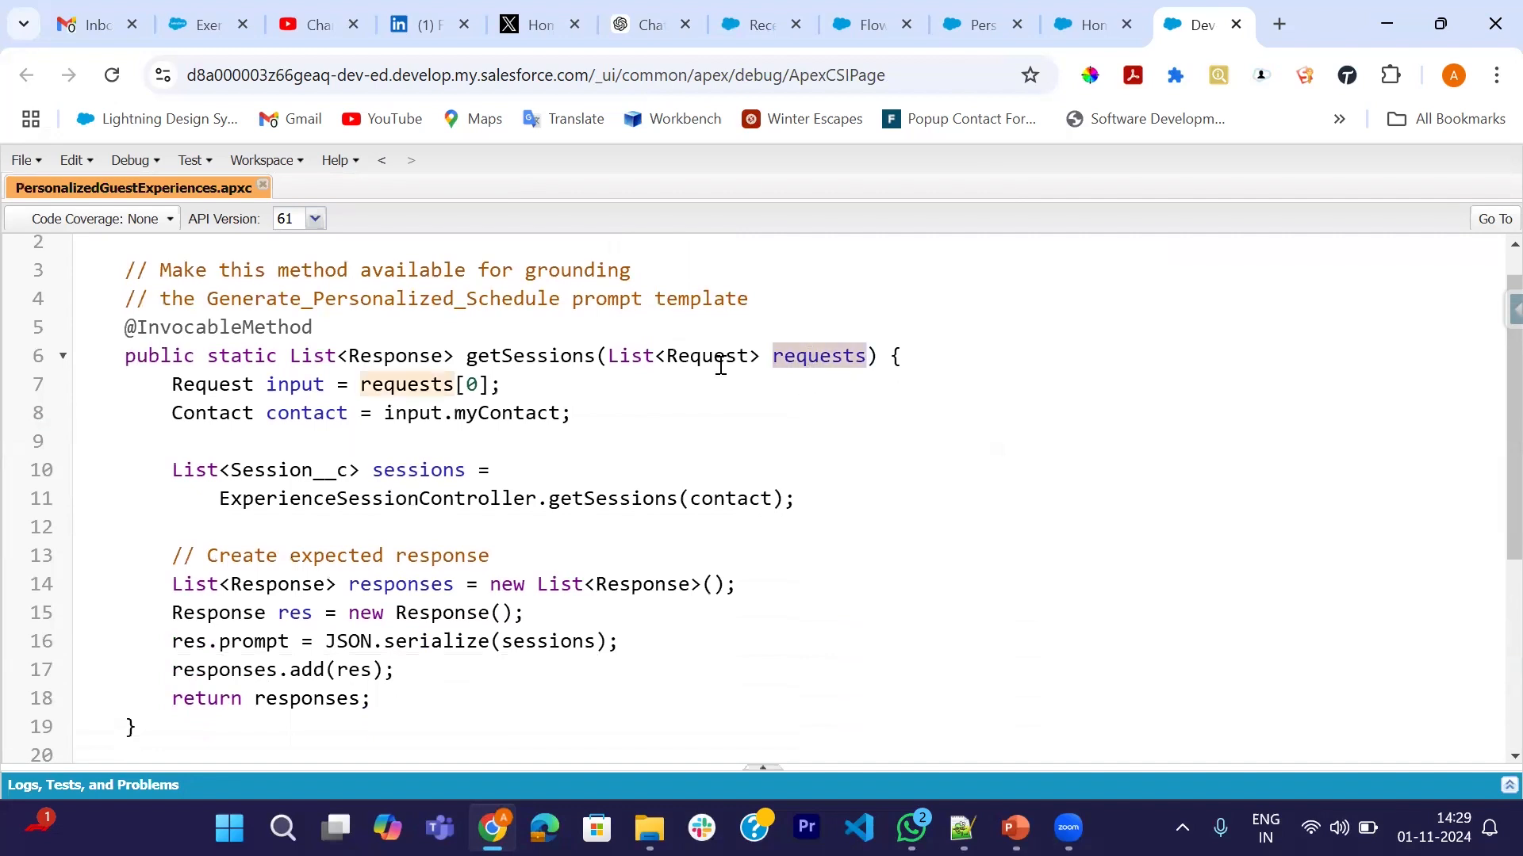
double_click(407, 384)
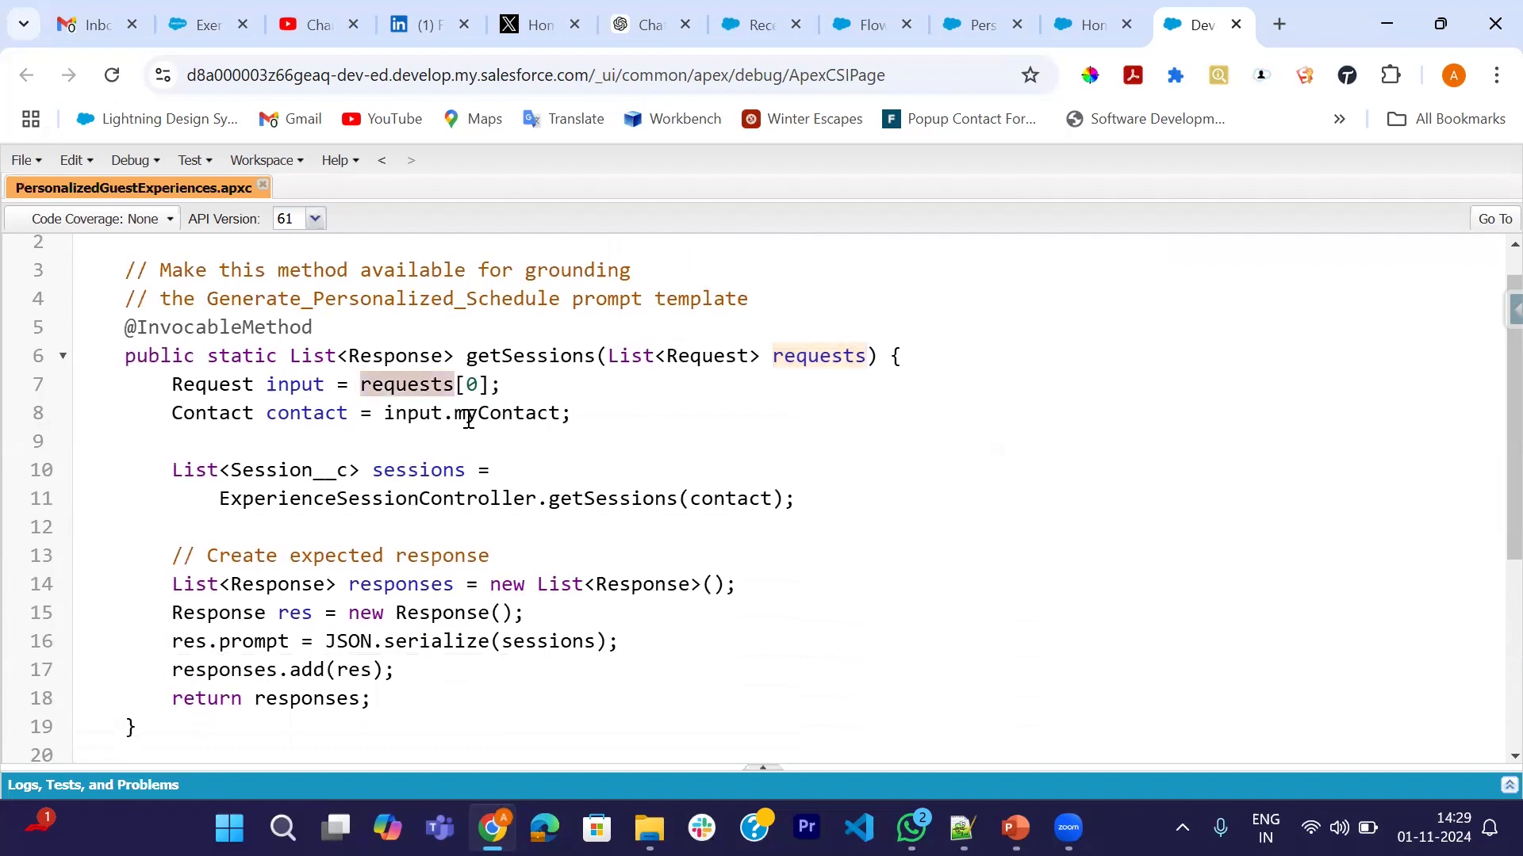
double_click(412, 415)
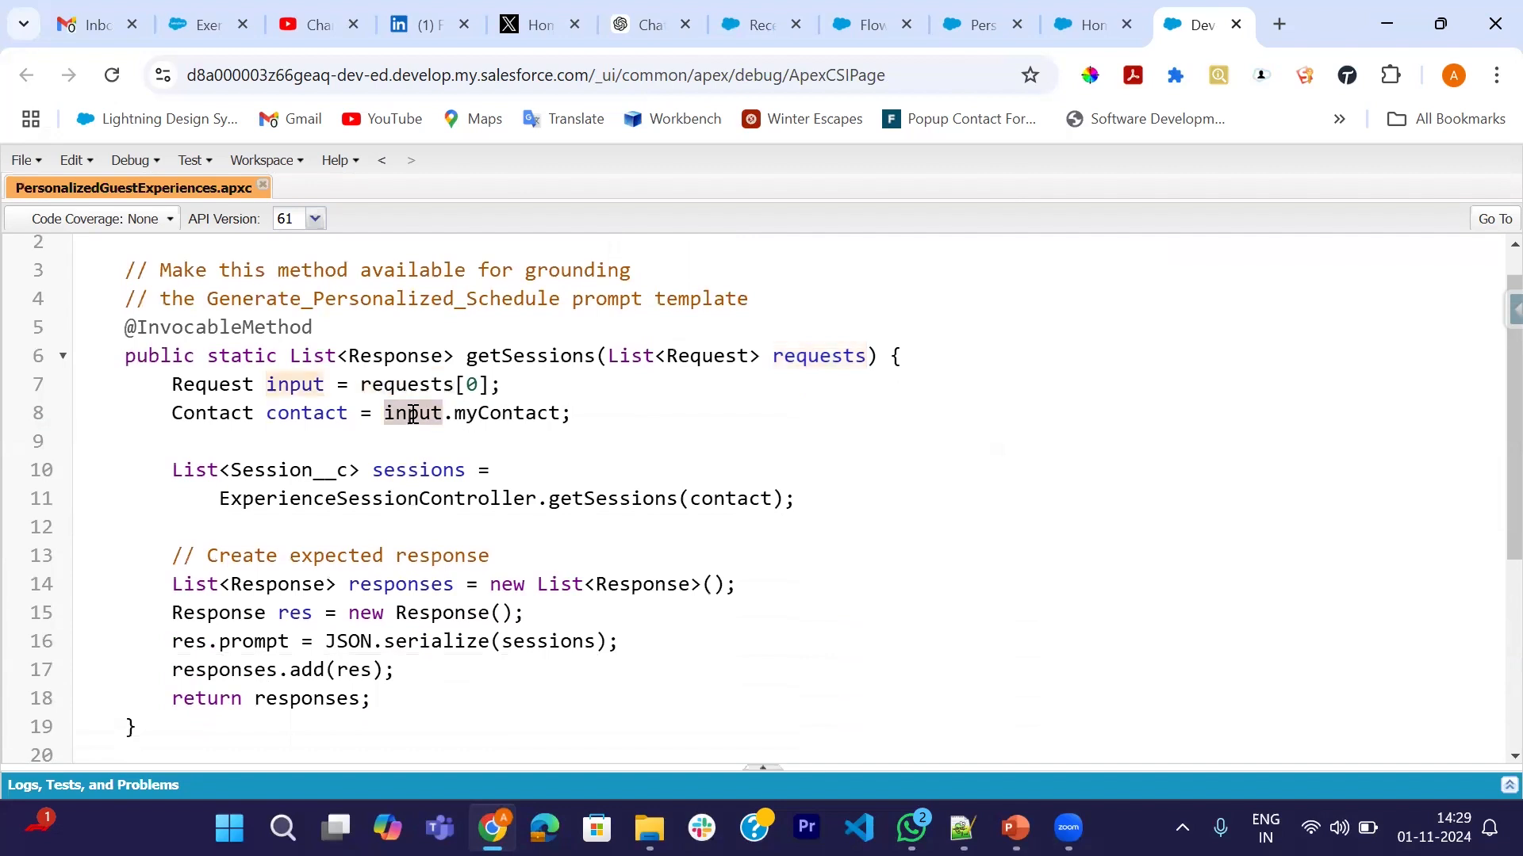
double_click(496, 413)
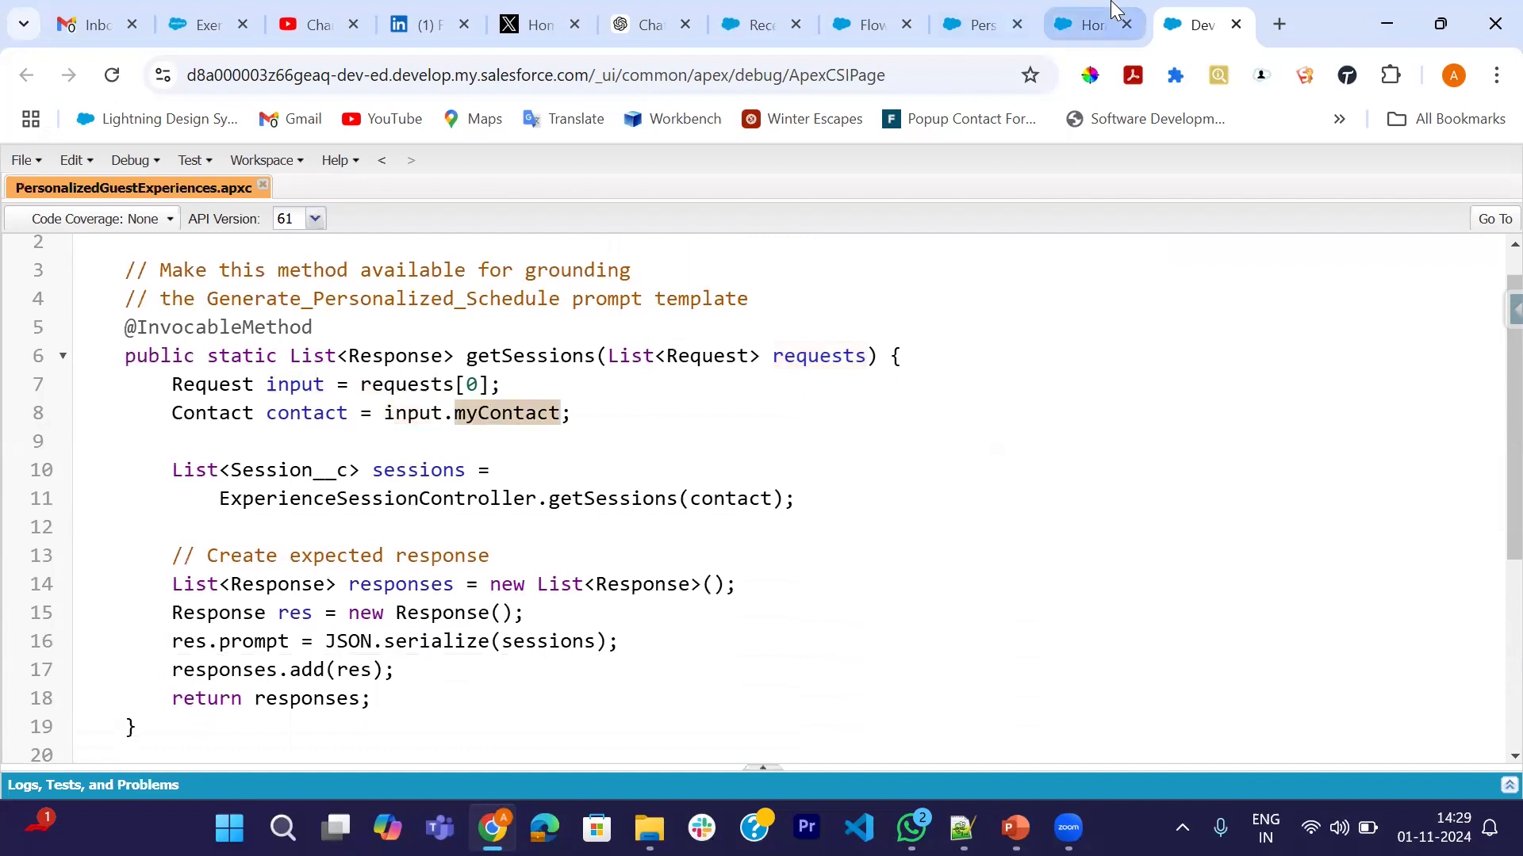
- Check the Invoke Prompt element's settings in the Personalized Schedule flow
left_click(1095, 22)
left_click(980, 24)
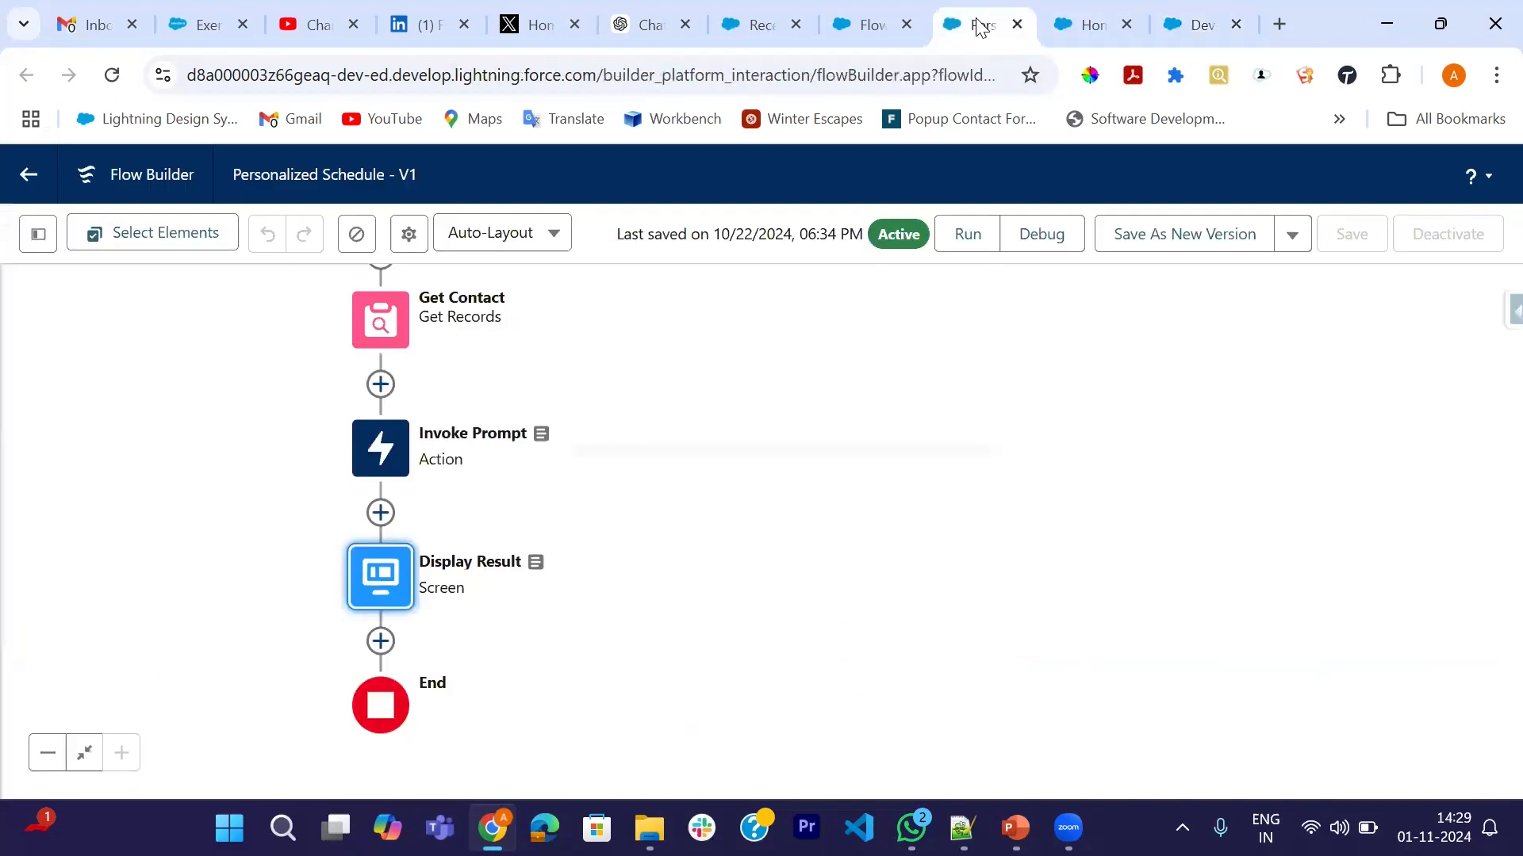
left_click(380, 448)
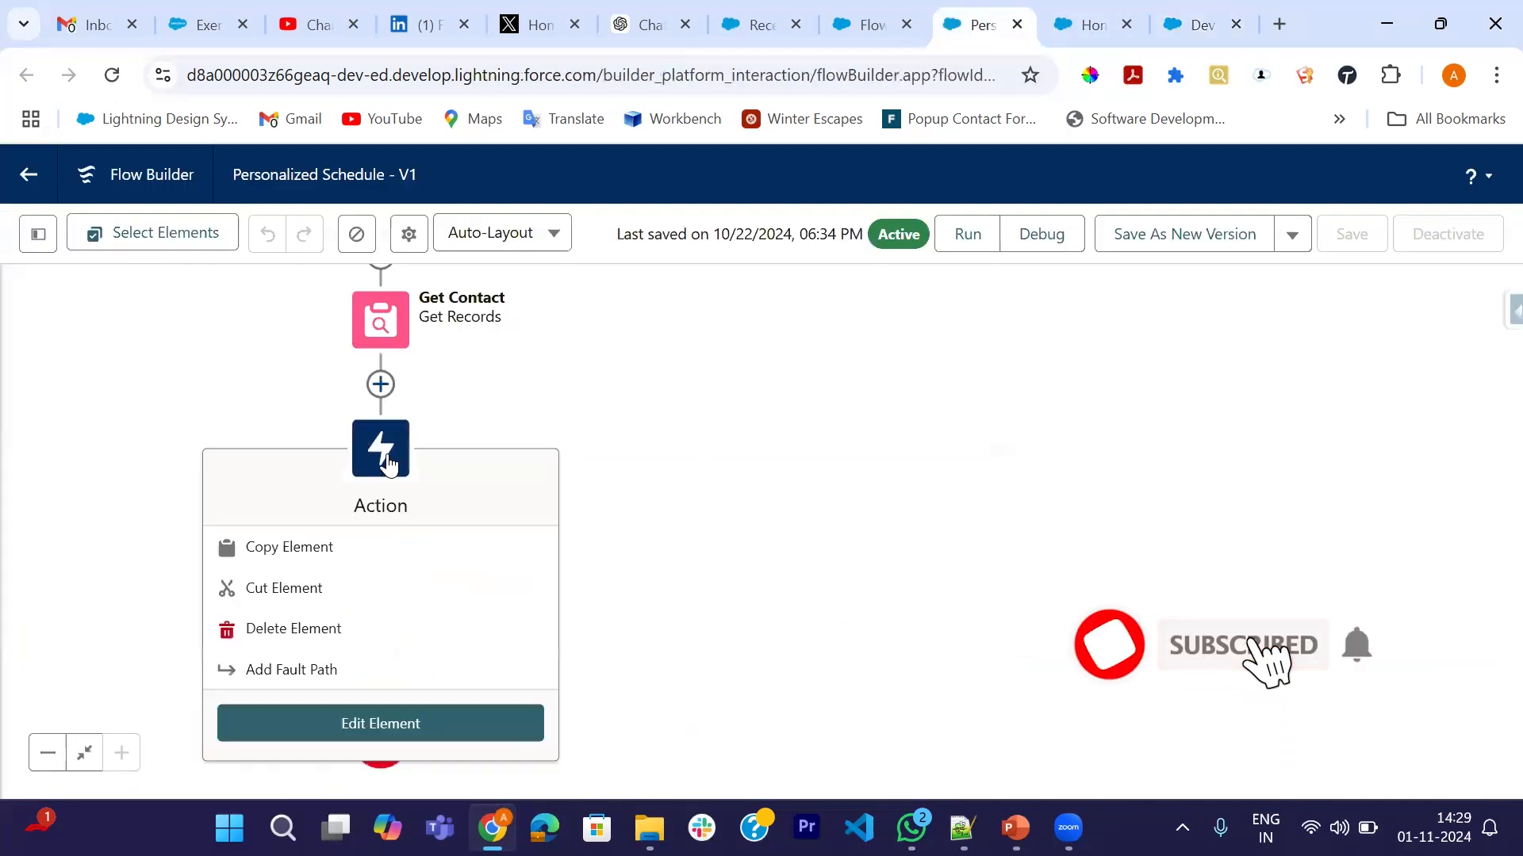
left_click(374, 721)
scroll(985, 543, "down", 3)
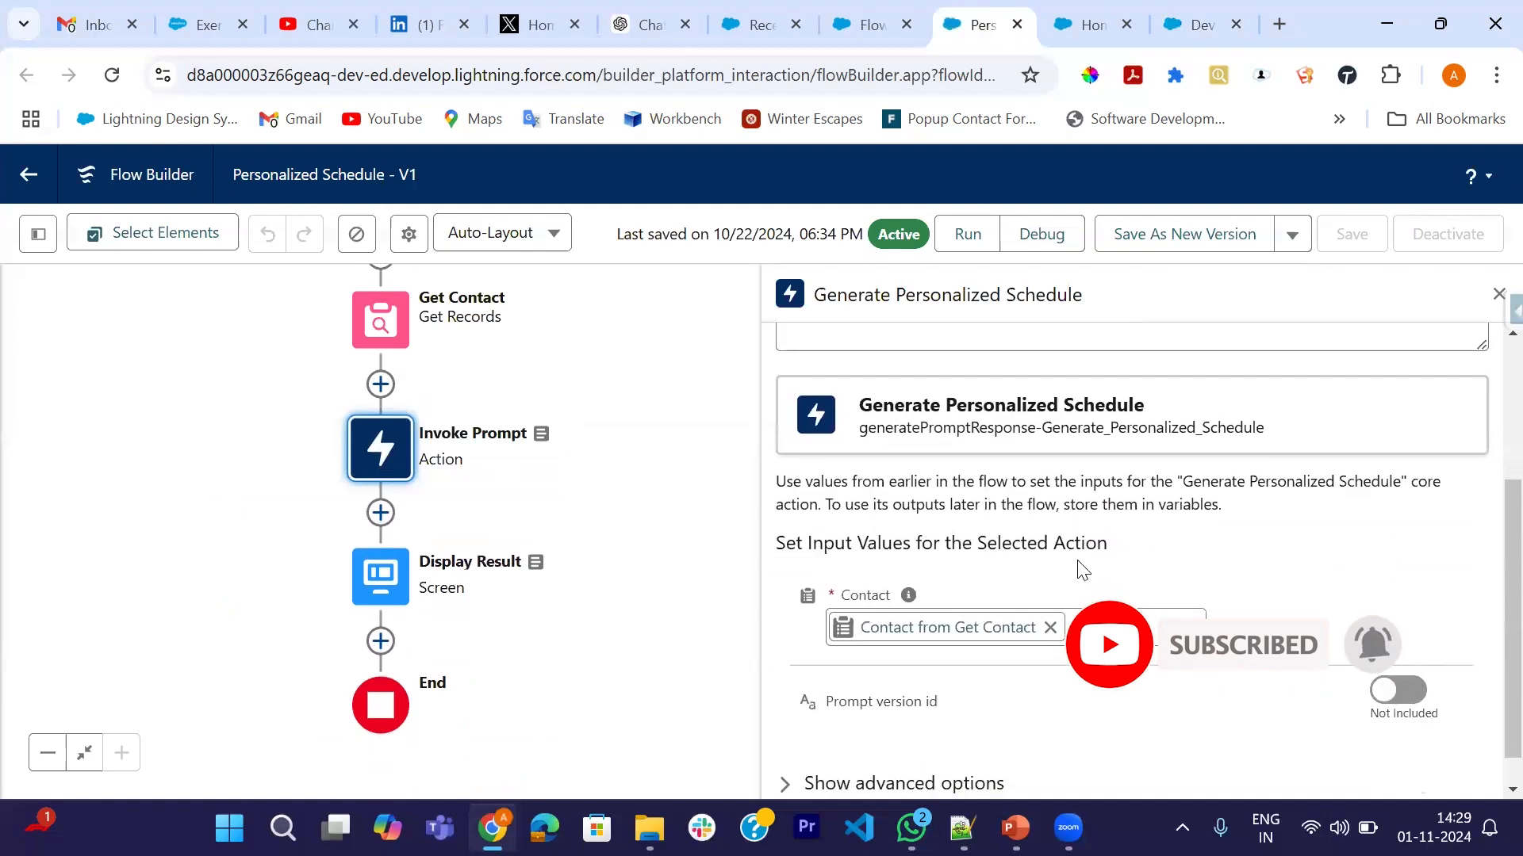
scroll(1087, 568, "down", 1)
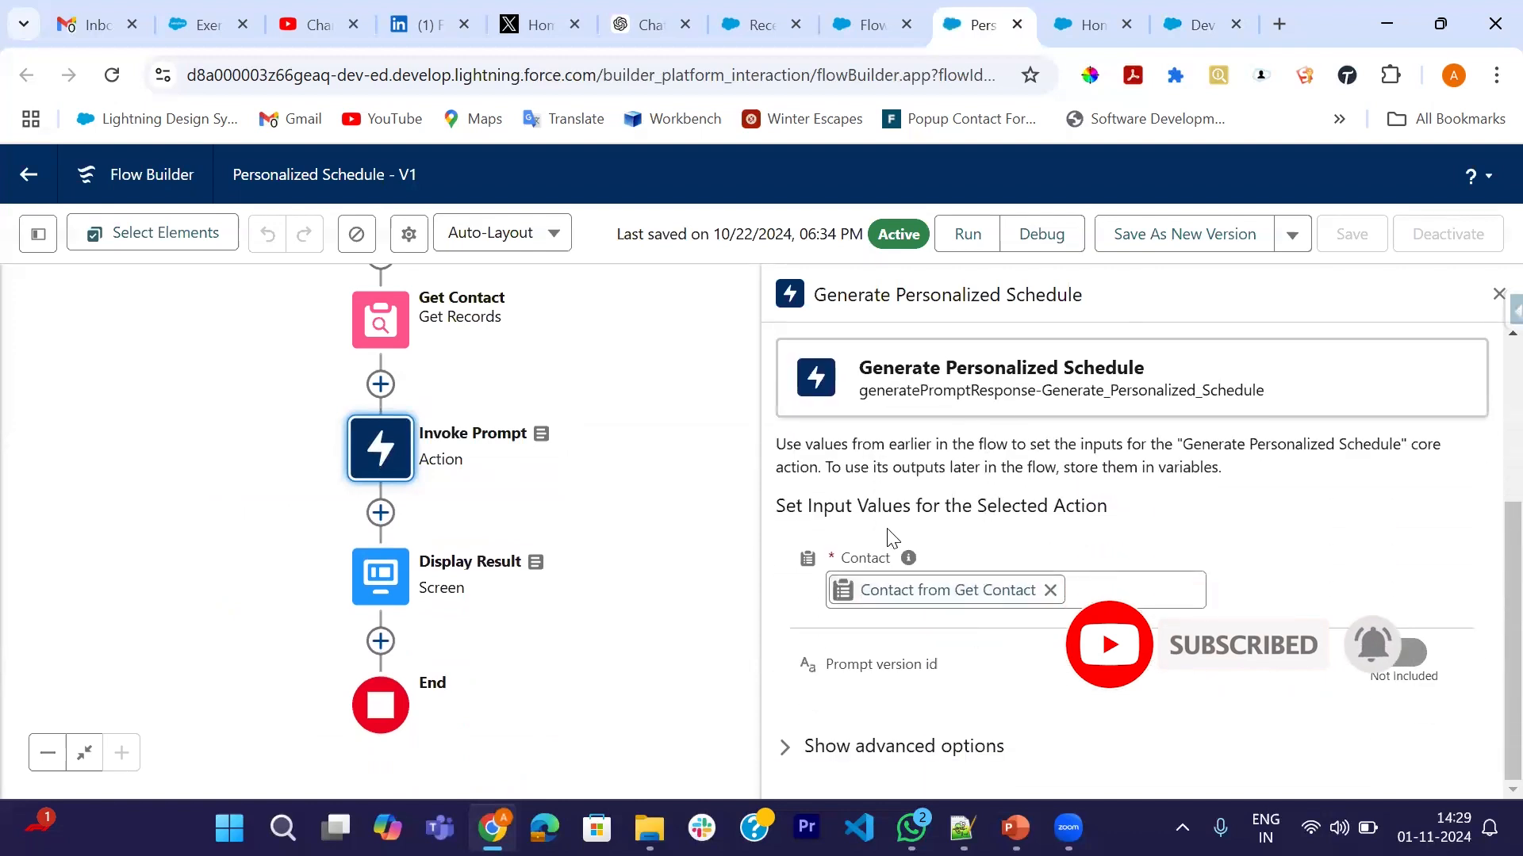
left_click(1201, 34)
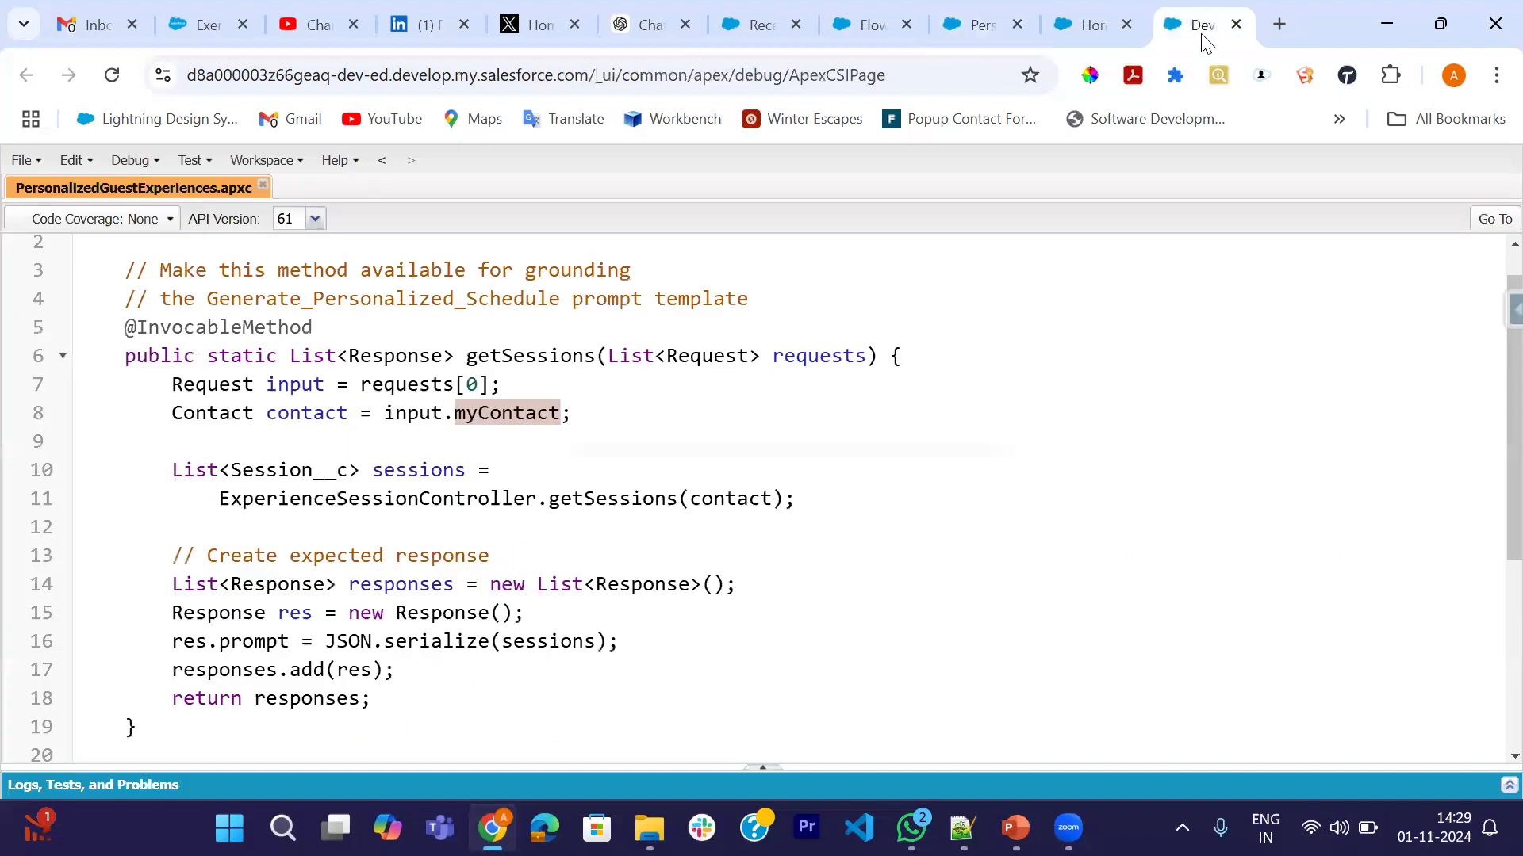
- Trace contact, Session__c and getSessions, then look up the ExperienceSessionController class
left_click(290, 418)
scroll(525, 436, "down", 1)
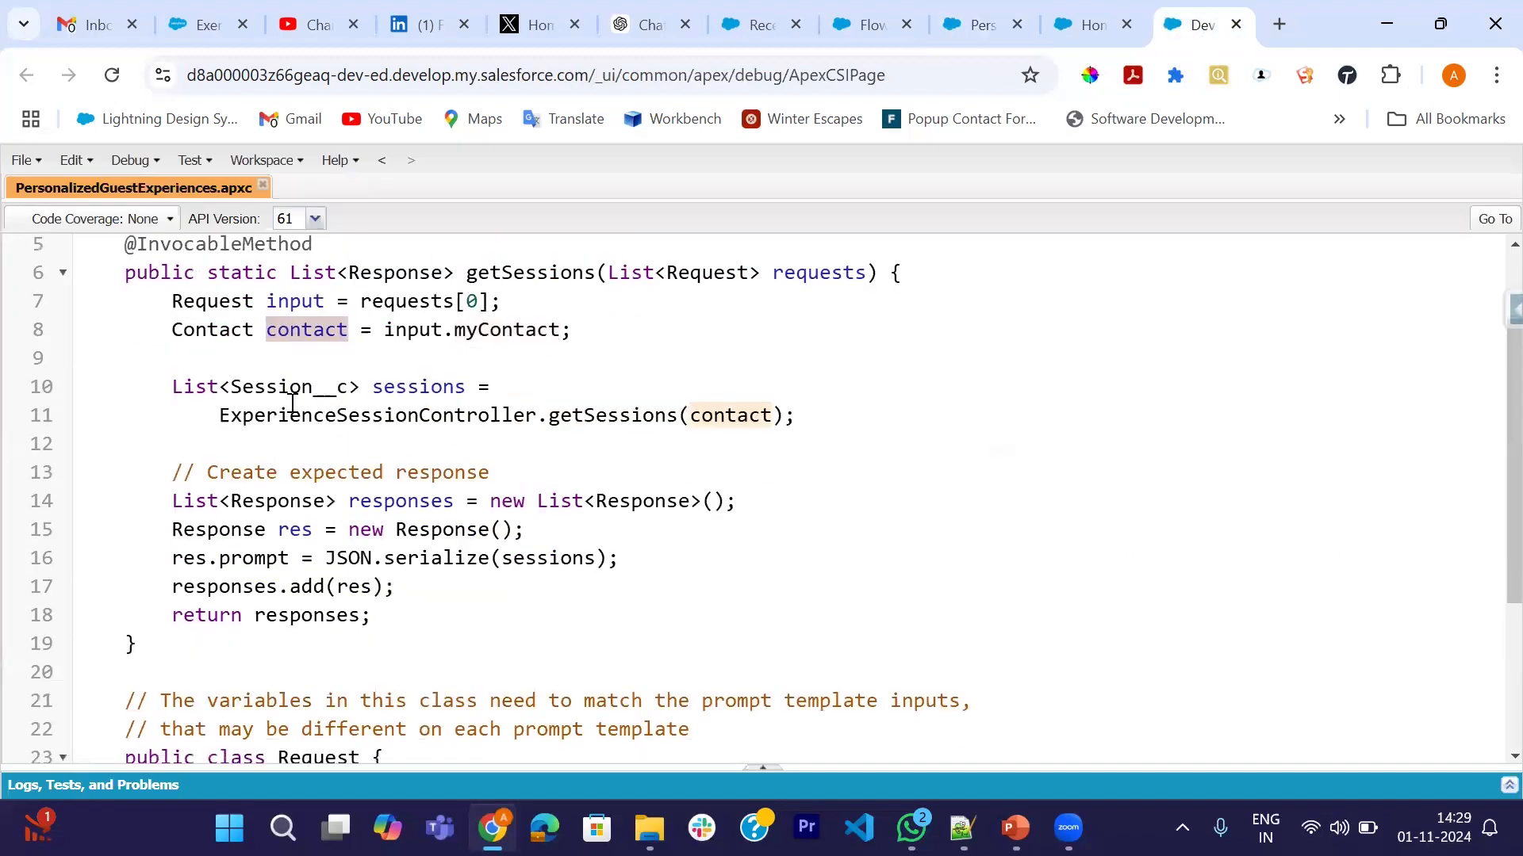
left_click(266, 386)
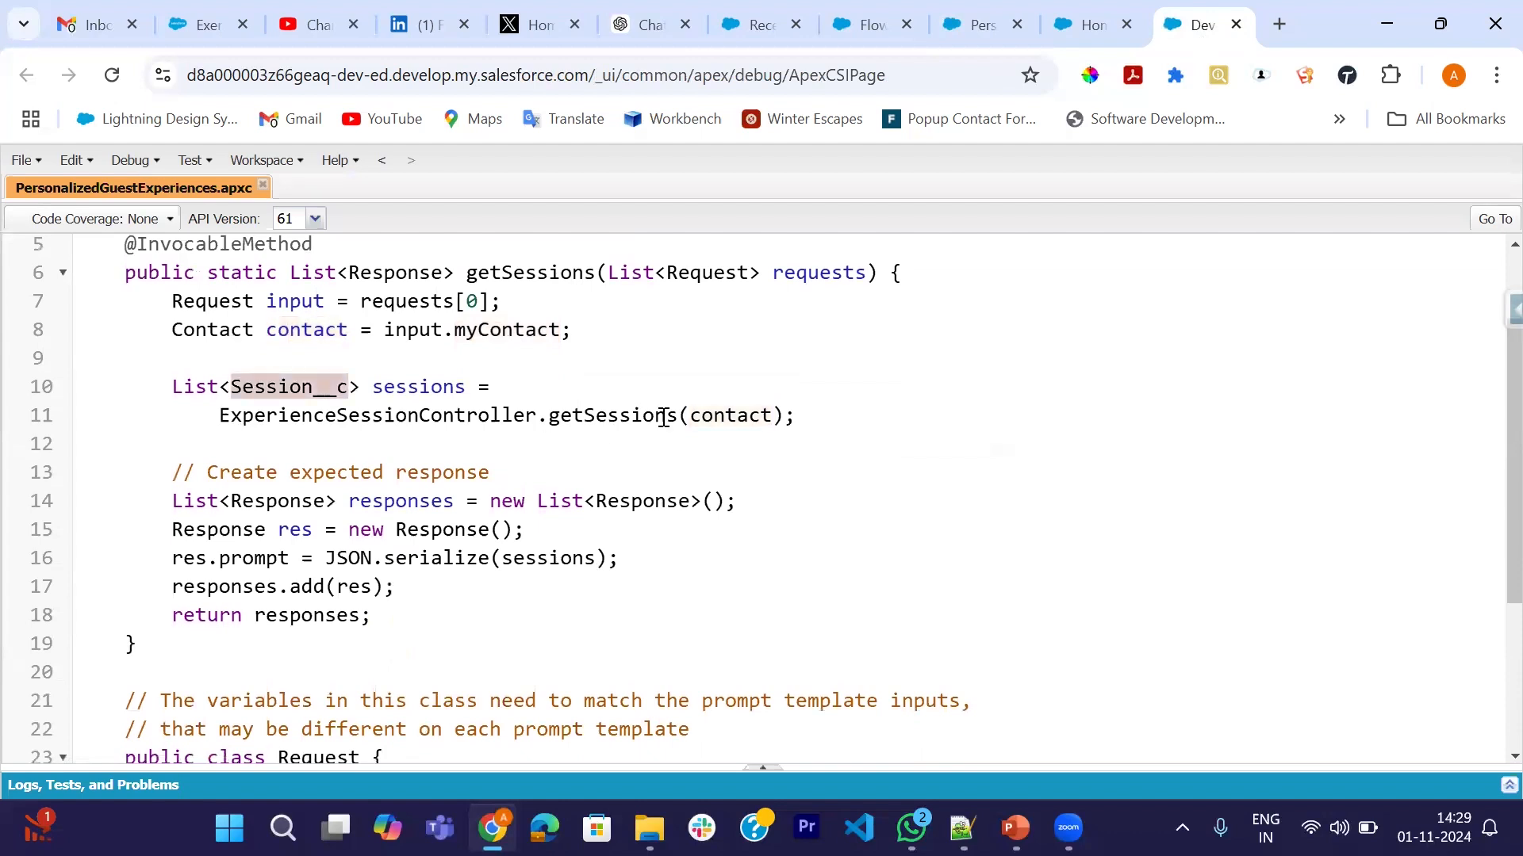
left_click(333, 421)
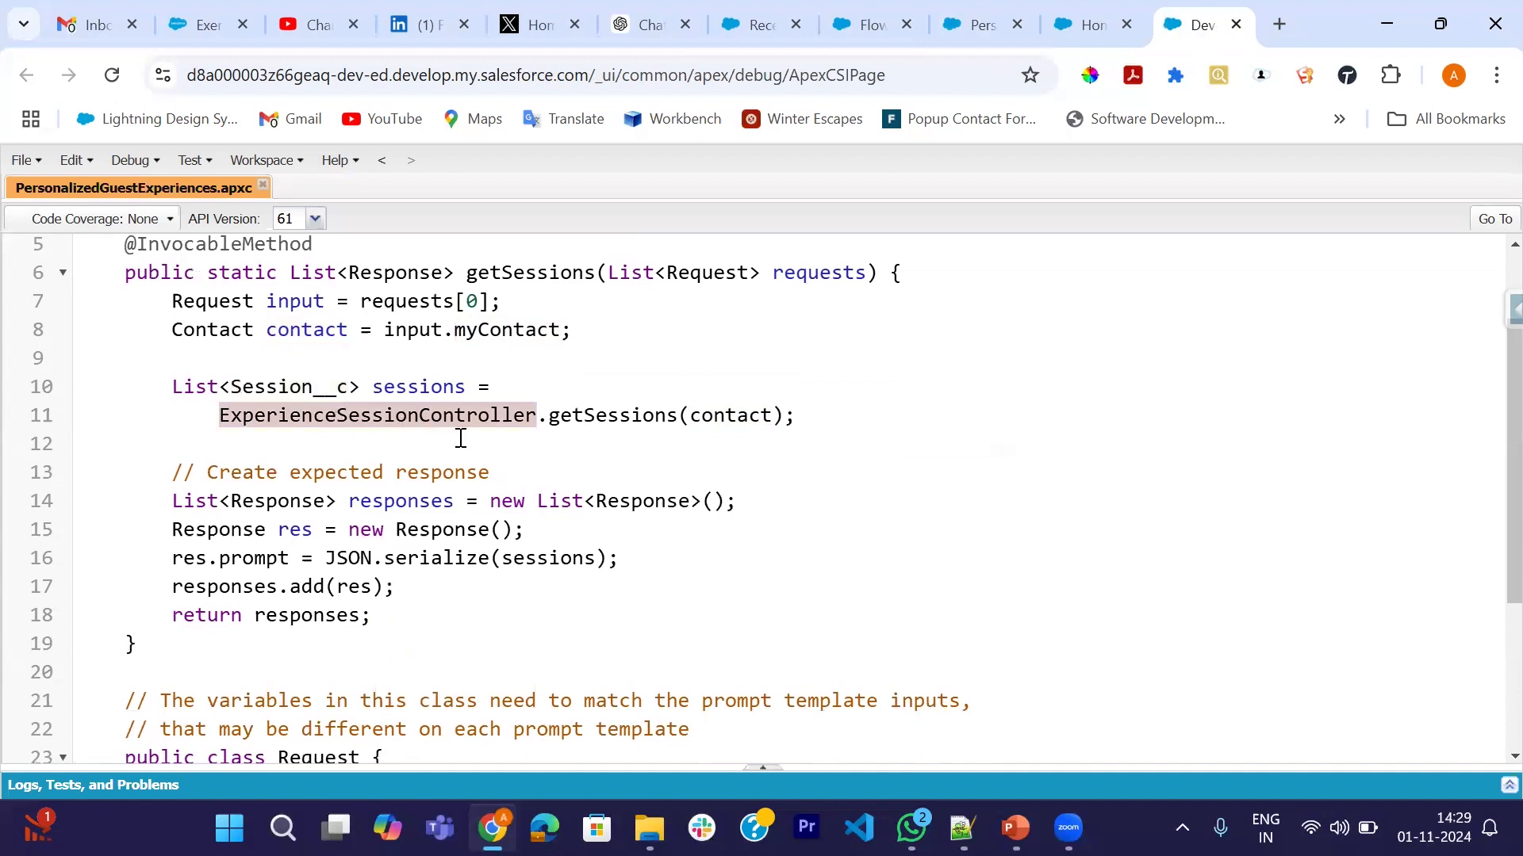
left_click(602, 417)
left_click(731, 414)
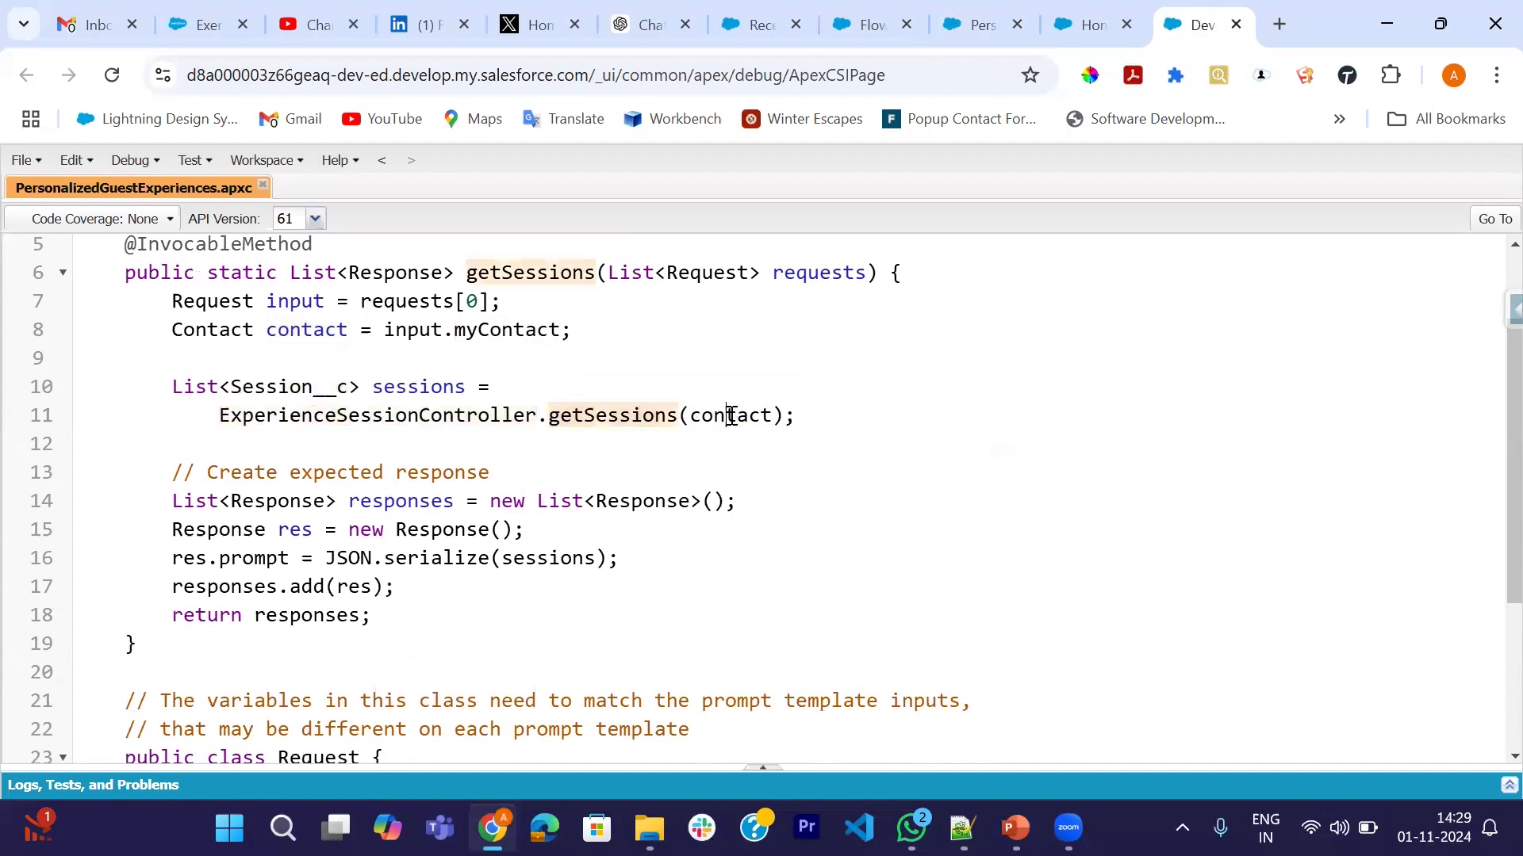
left_click(363, 421)
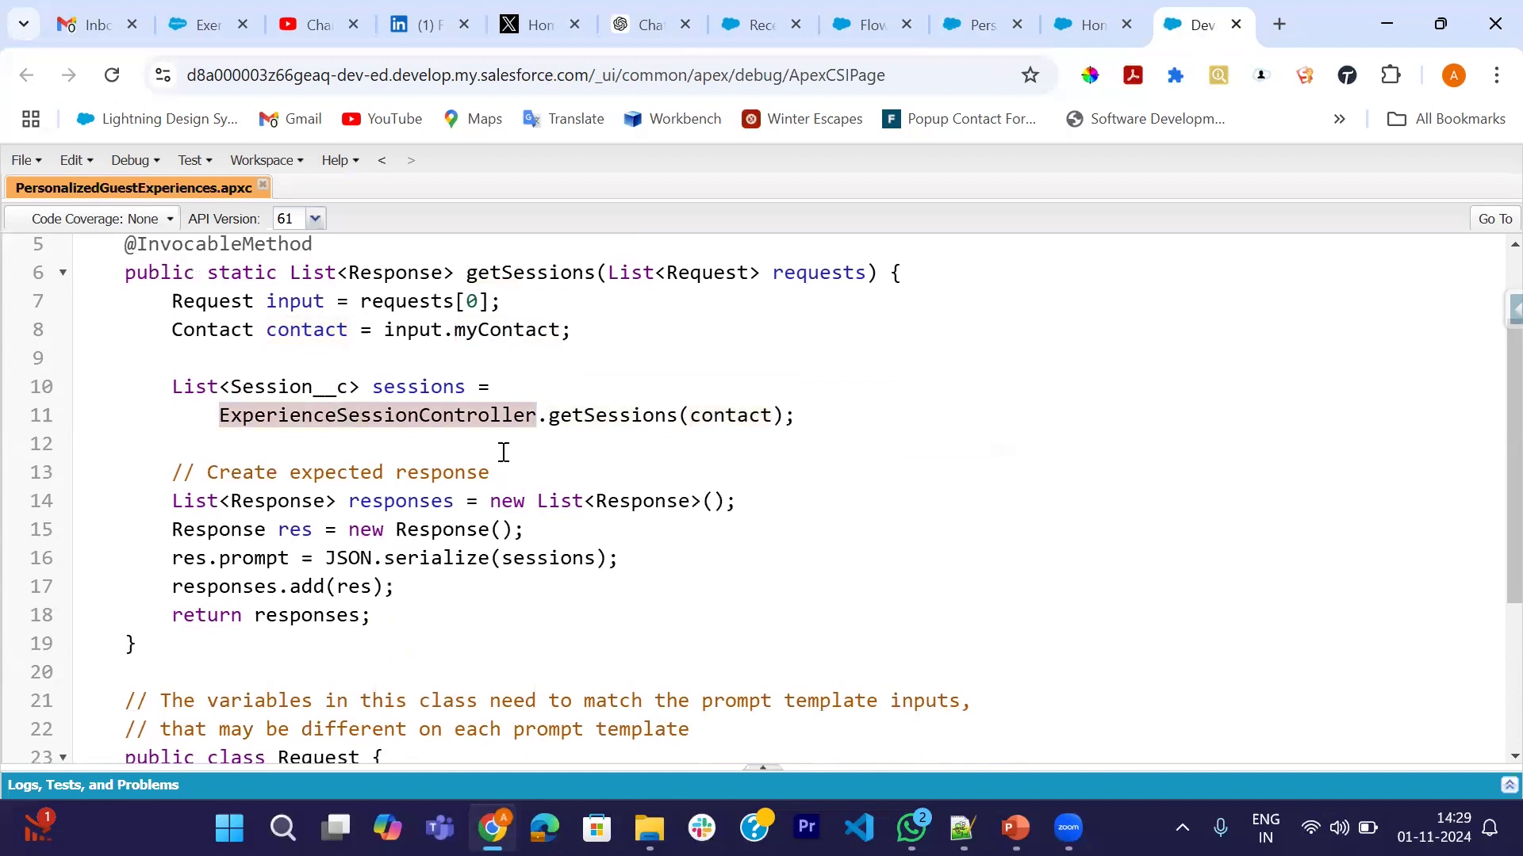
key("ctrl+shift+o")
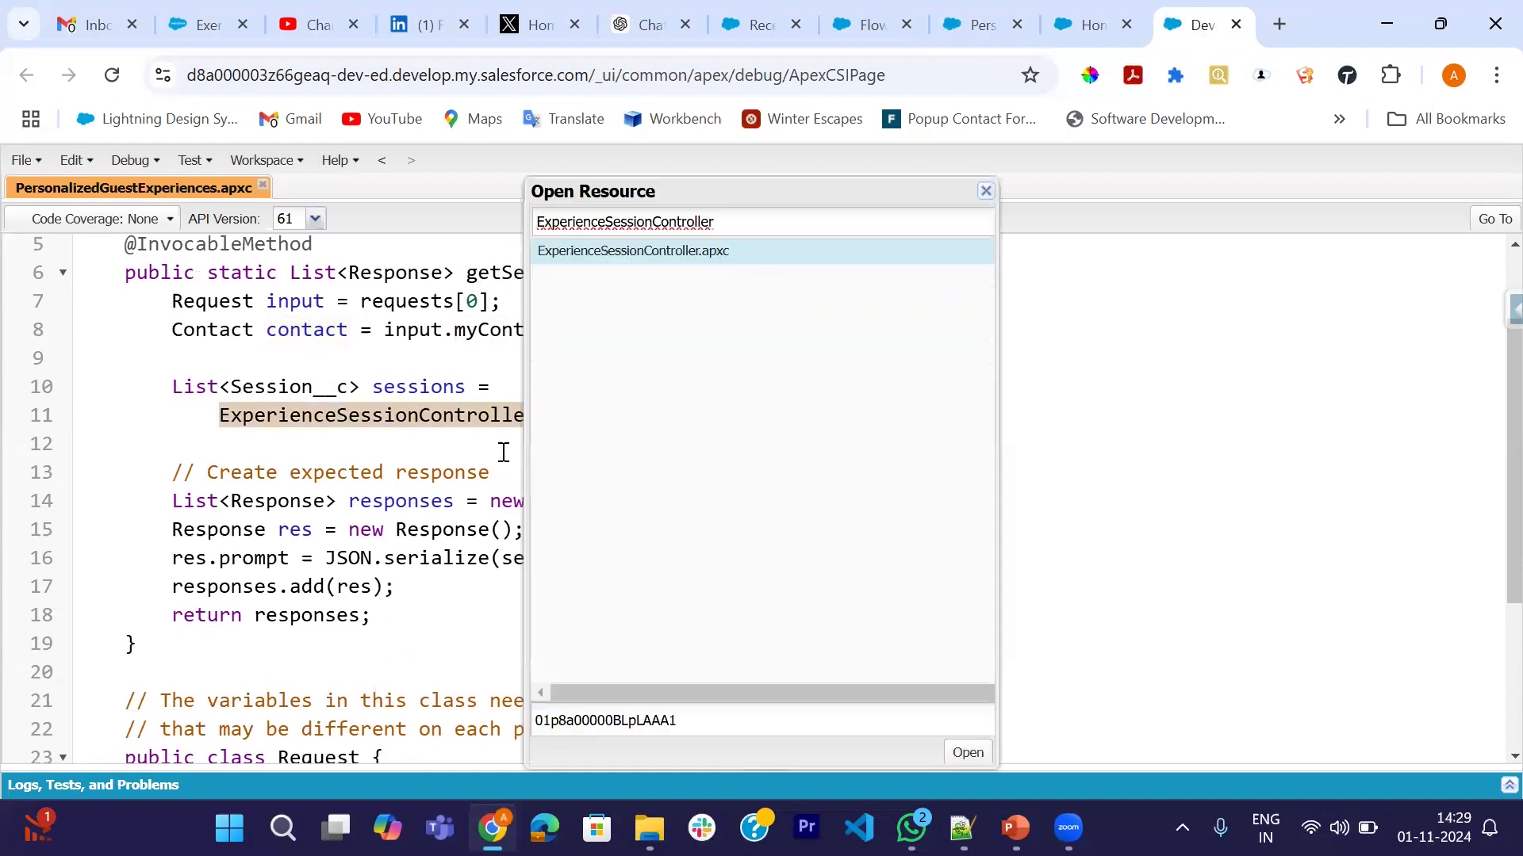
- Open ExperienceSessionController.apxc and find the Session__c uses and the getSessions method
double_click(641, 251)
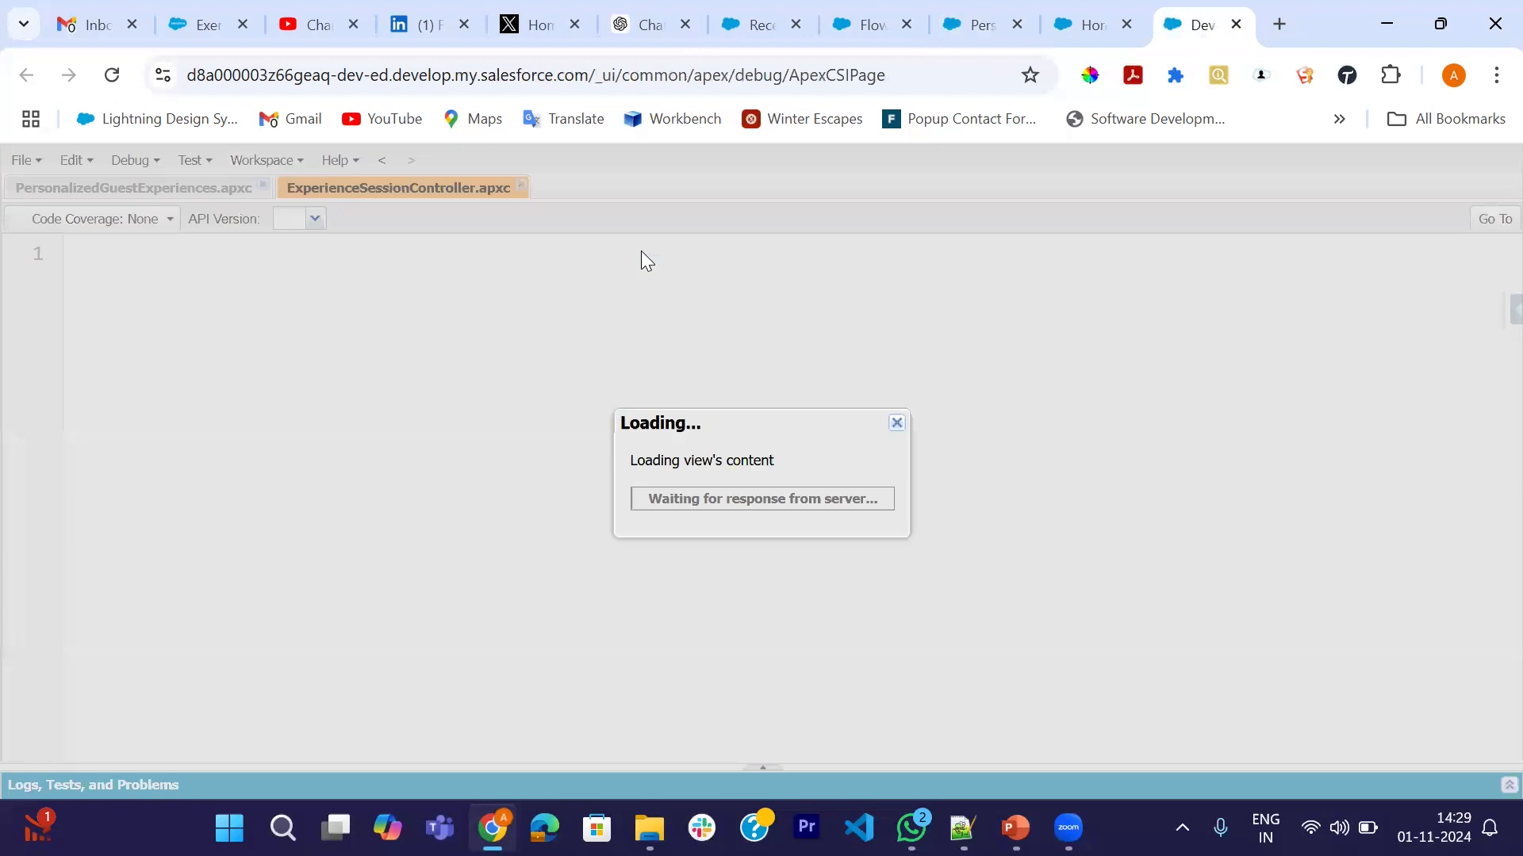
scroll(588, 522, "down", 2)
scroll(588, 522, "down", 2)
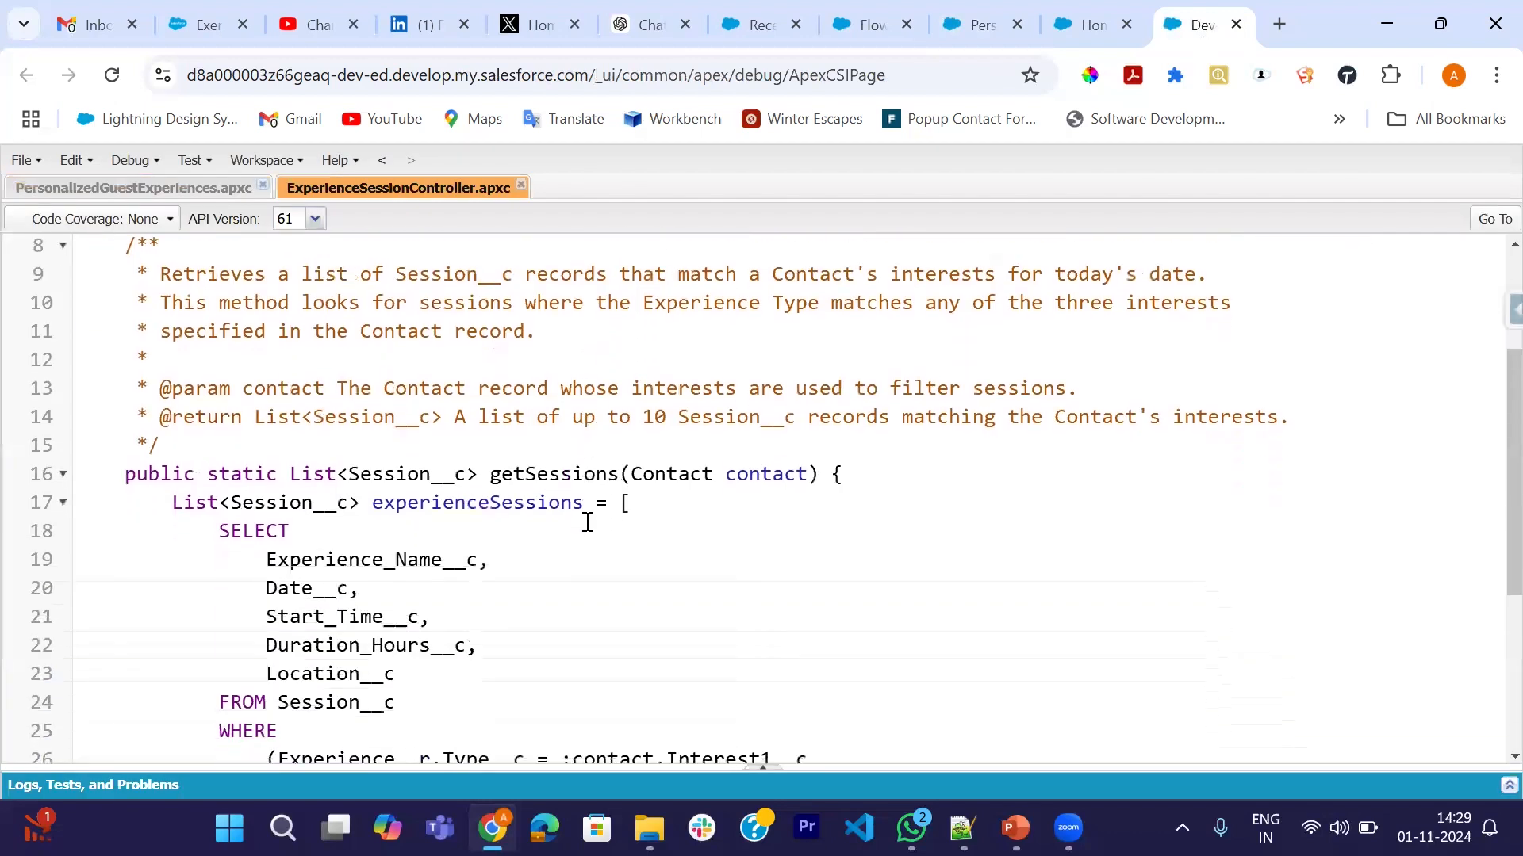
double_click(406, 481)
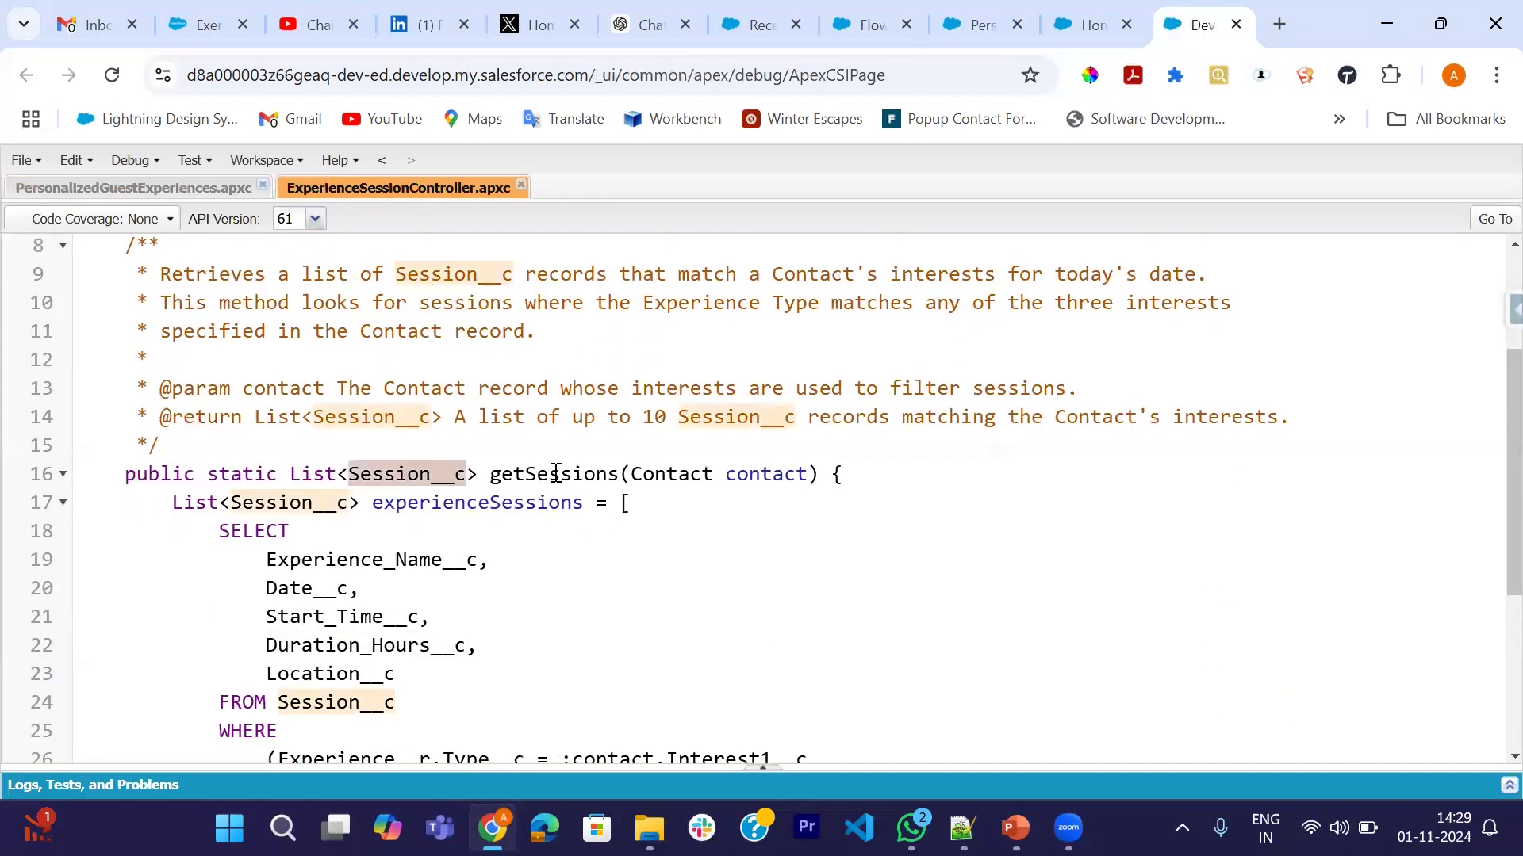
double_click(555, 473)
scroll(476, 516, "down", 2)
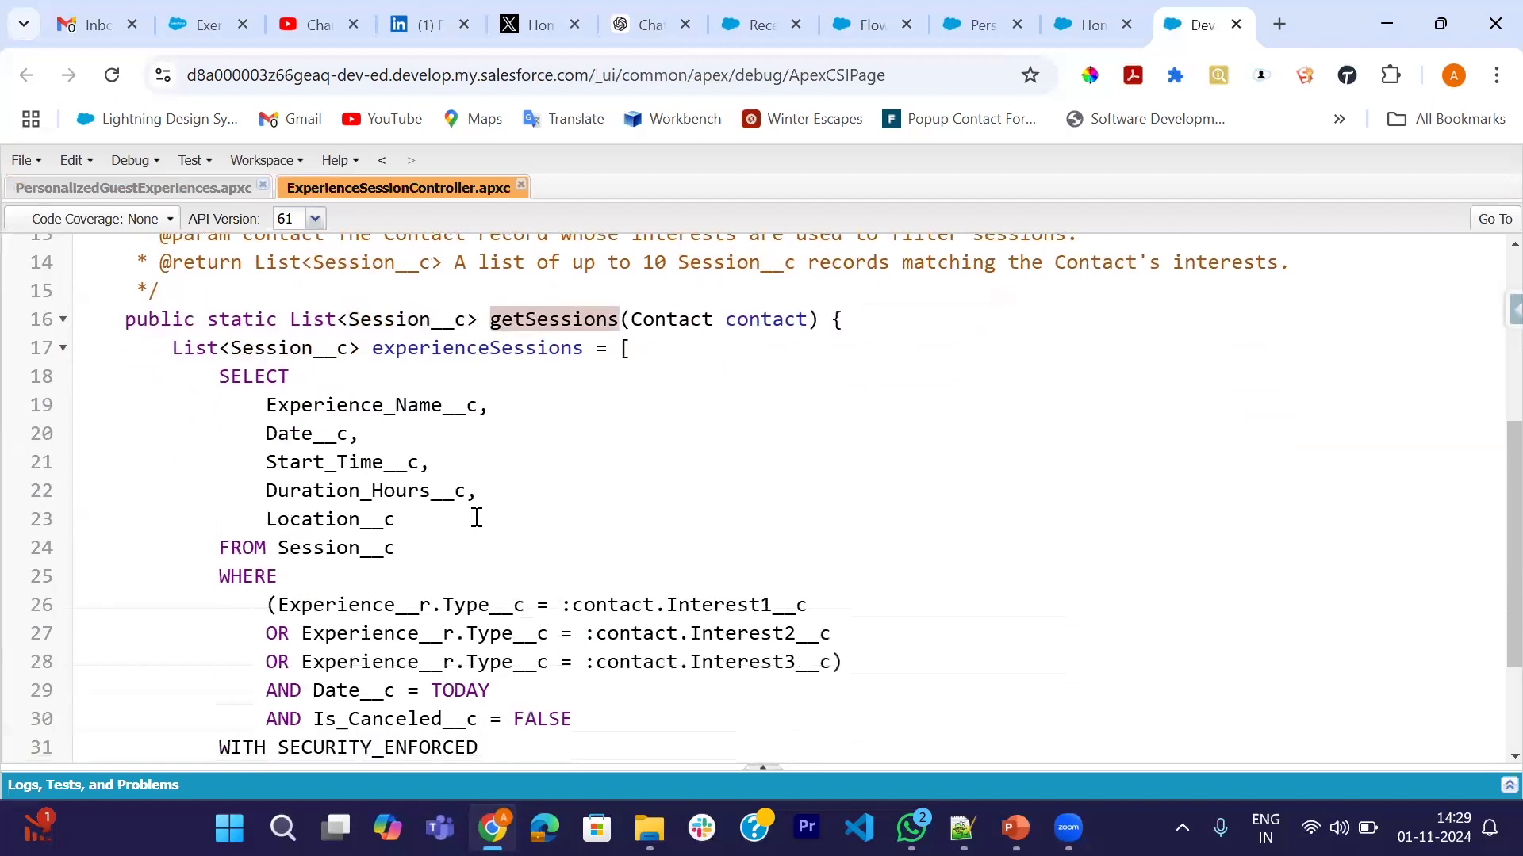
scroll(470, 437, "down", 2)
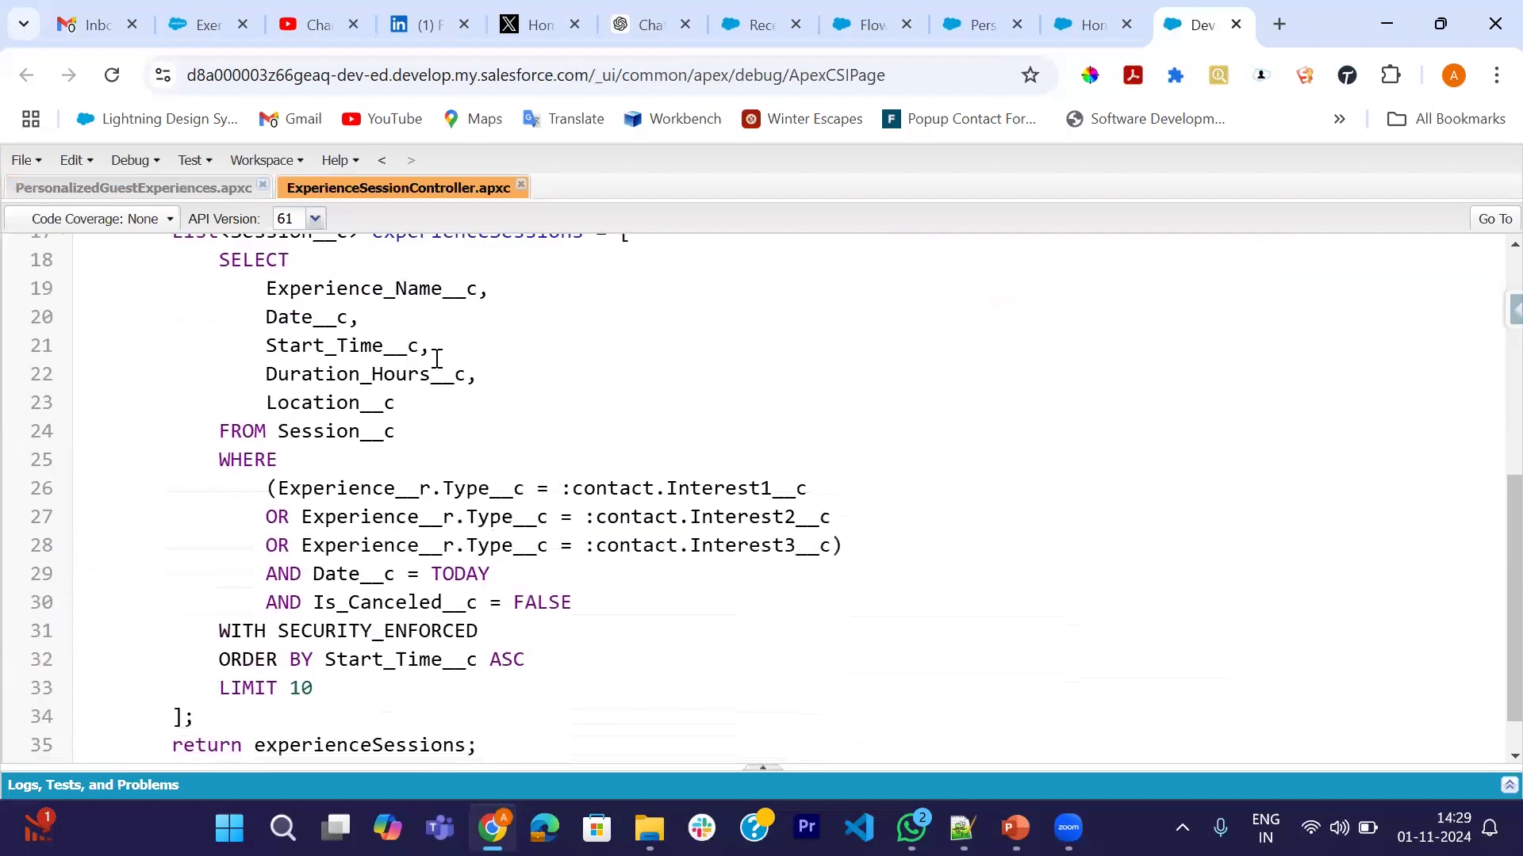
scroll(437, 358, "up", 1)
- Inspect the SOQL query: Experience_Name__c, Experience__r, the three Type__c filters and Is_Canceled__c
double_click(250, 342)
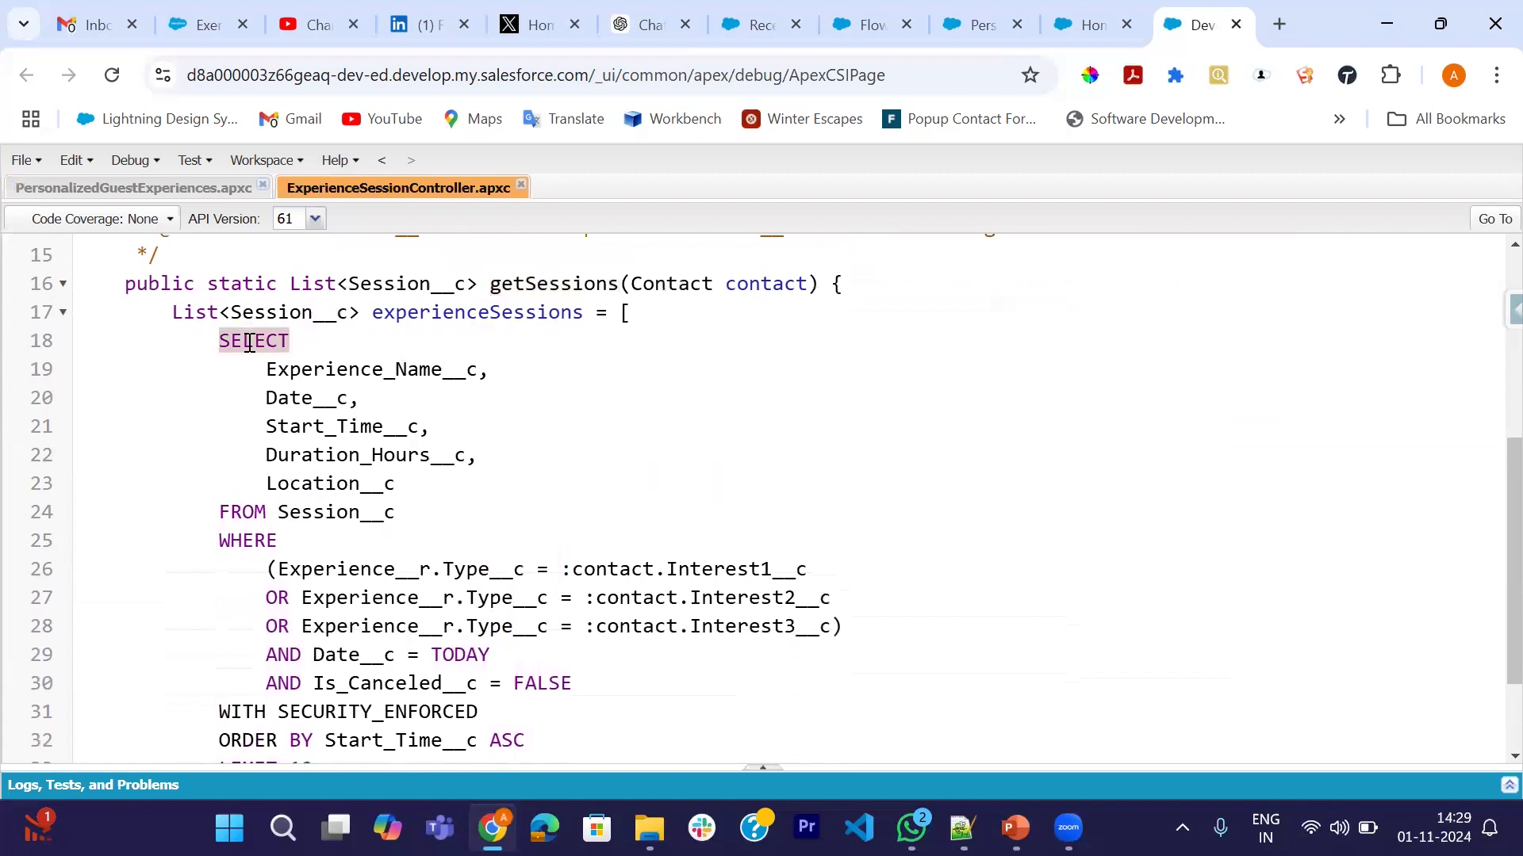
double_click(330, 370)
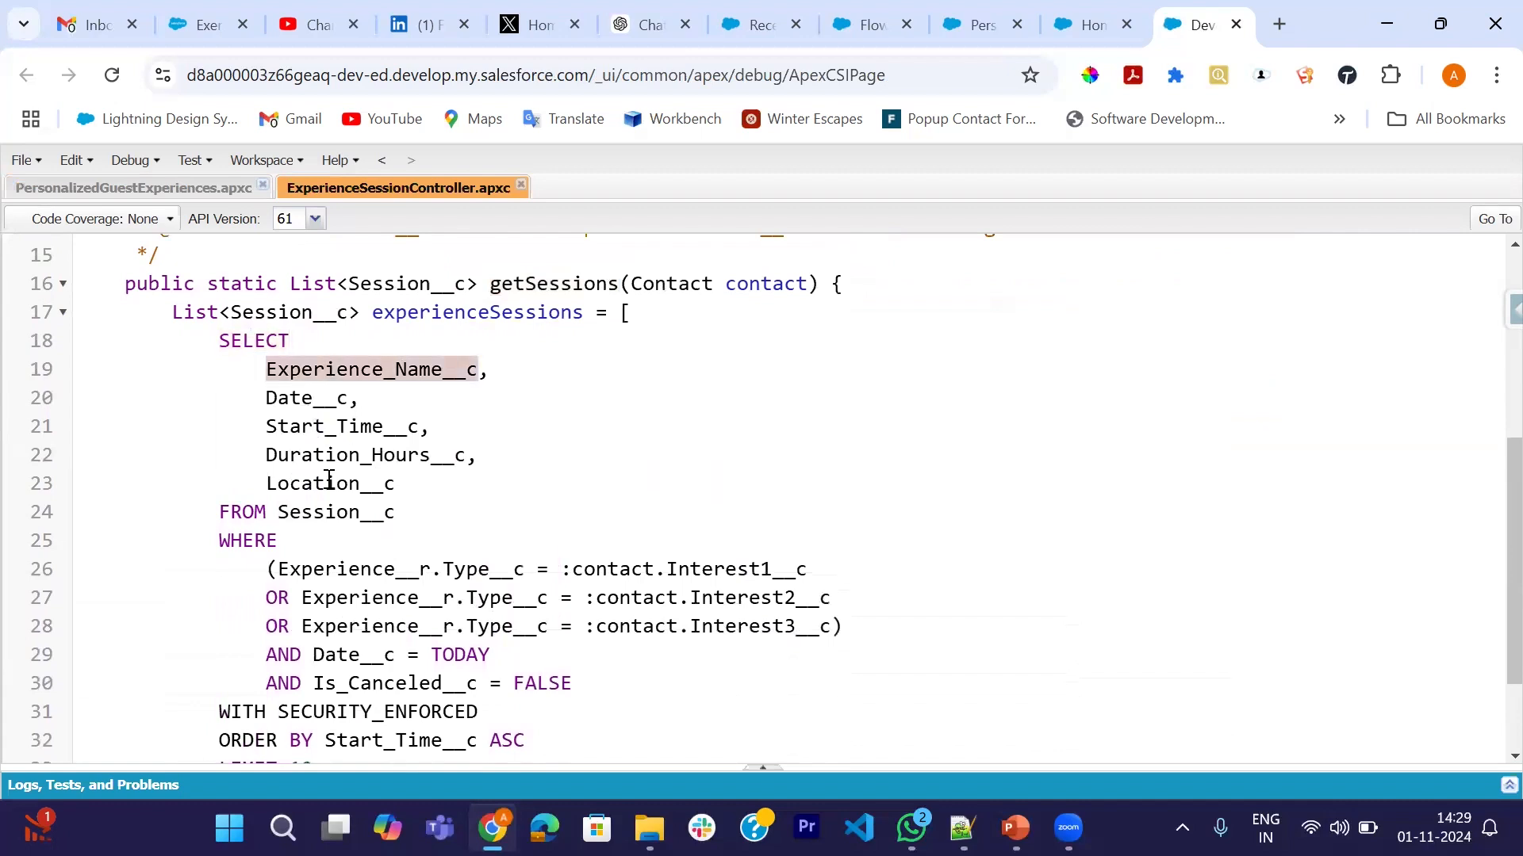
scroll(261, 547, "down", 1)
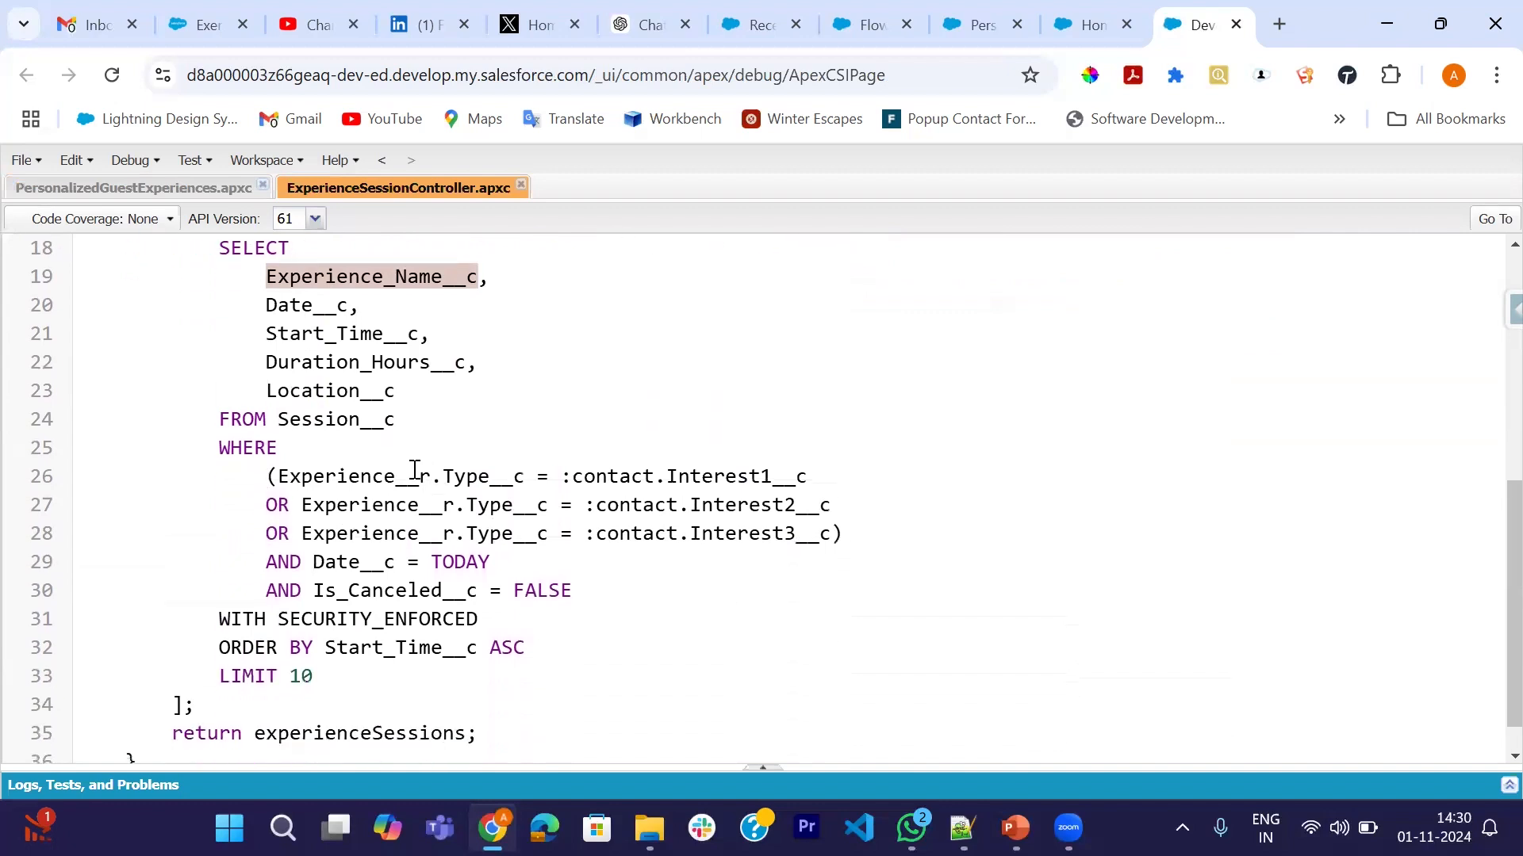
double_click(359, 479)
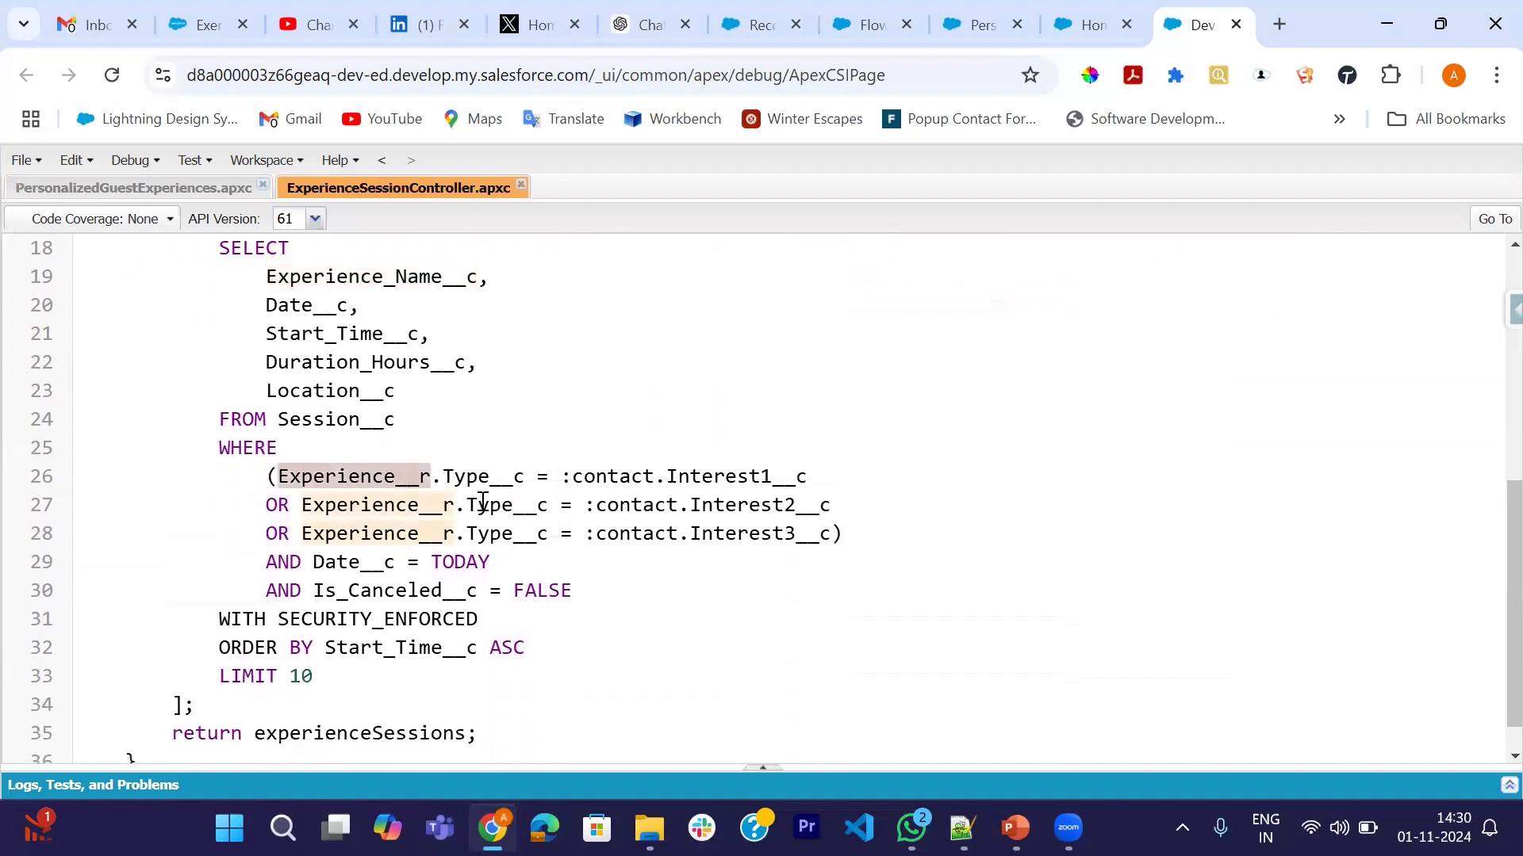
double_click(457, 478)
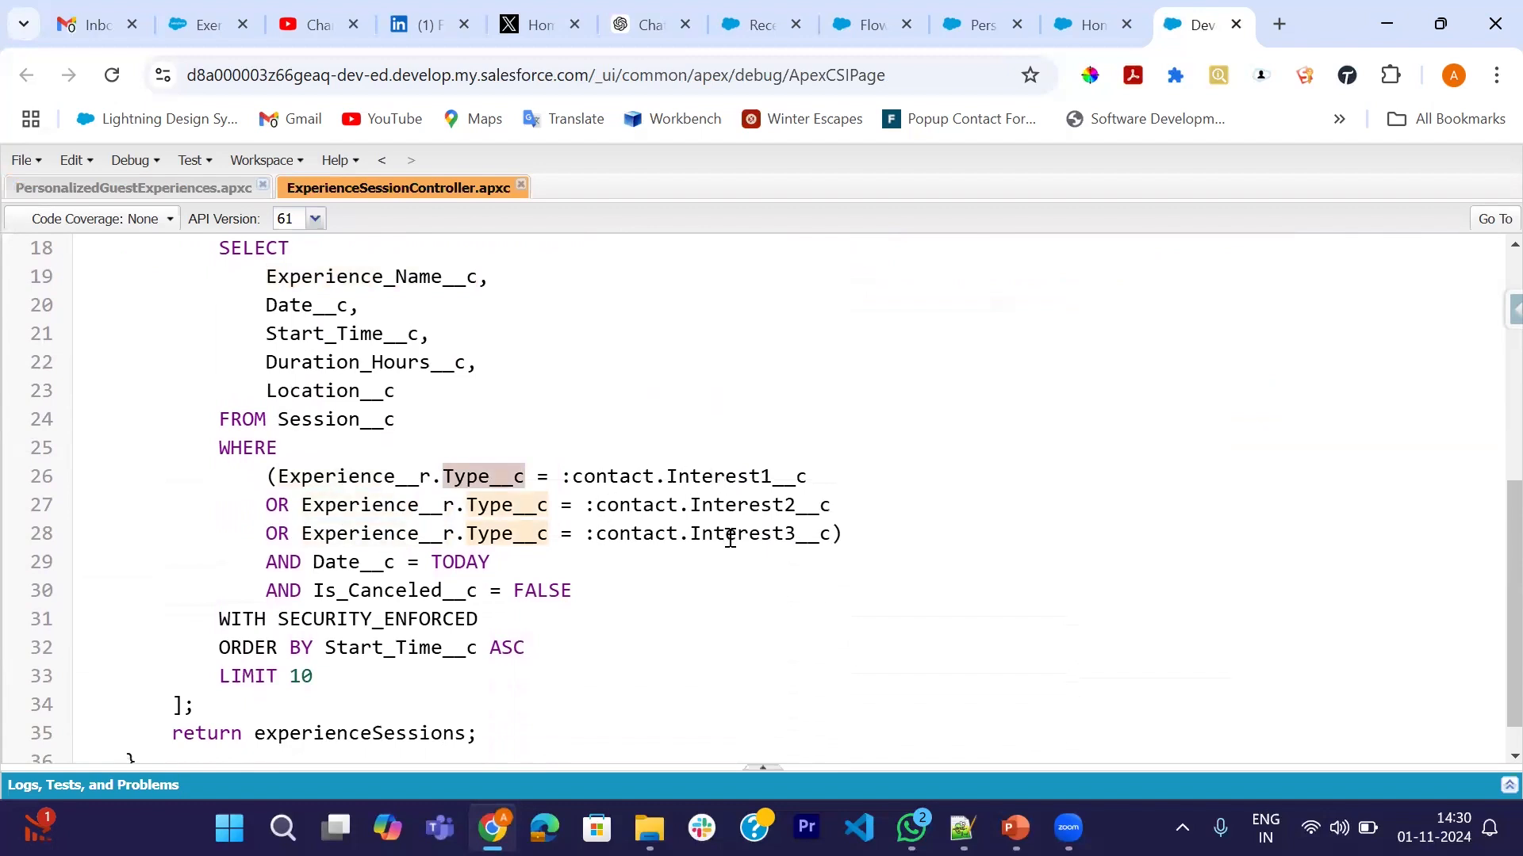
scroll(726, 532, "down", 1)
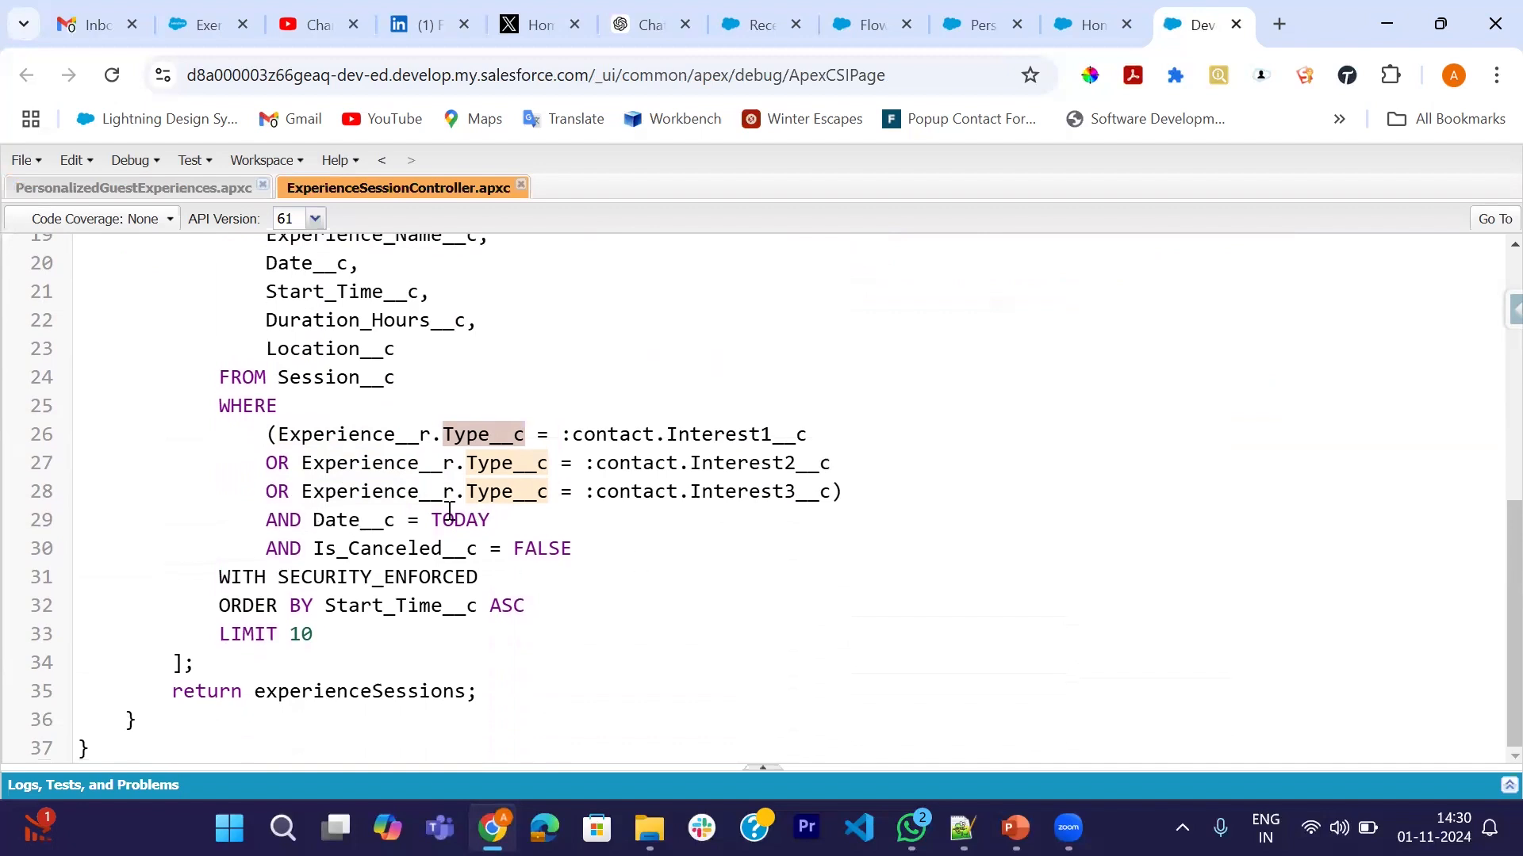
double_click(382, 550)
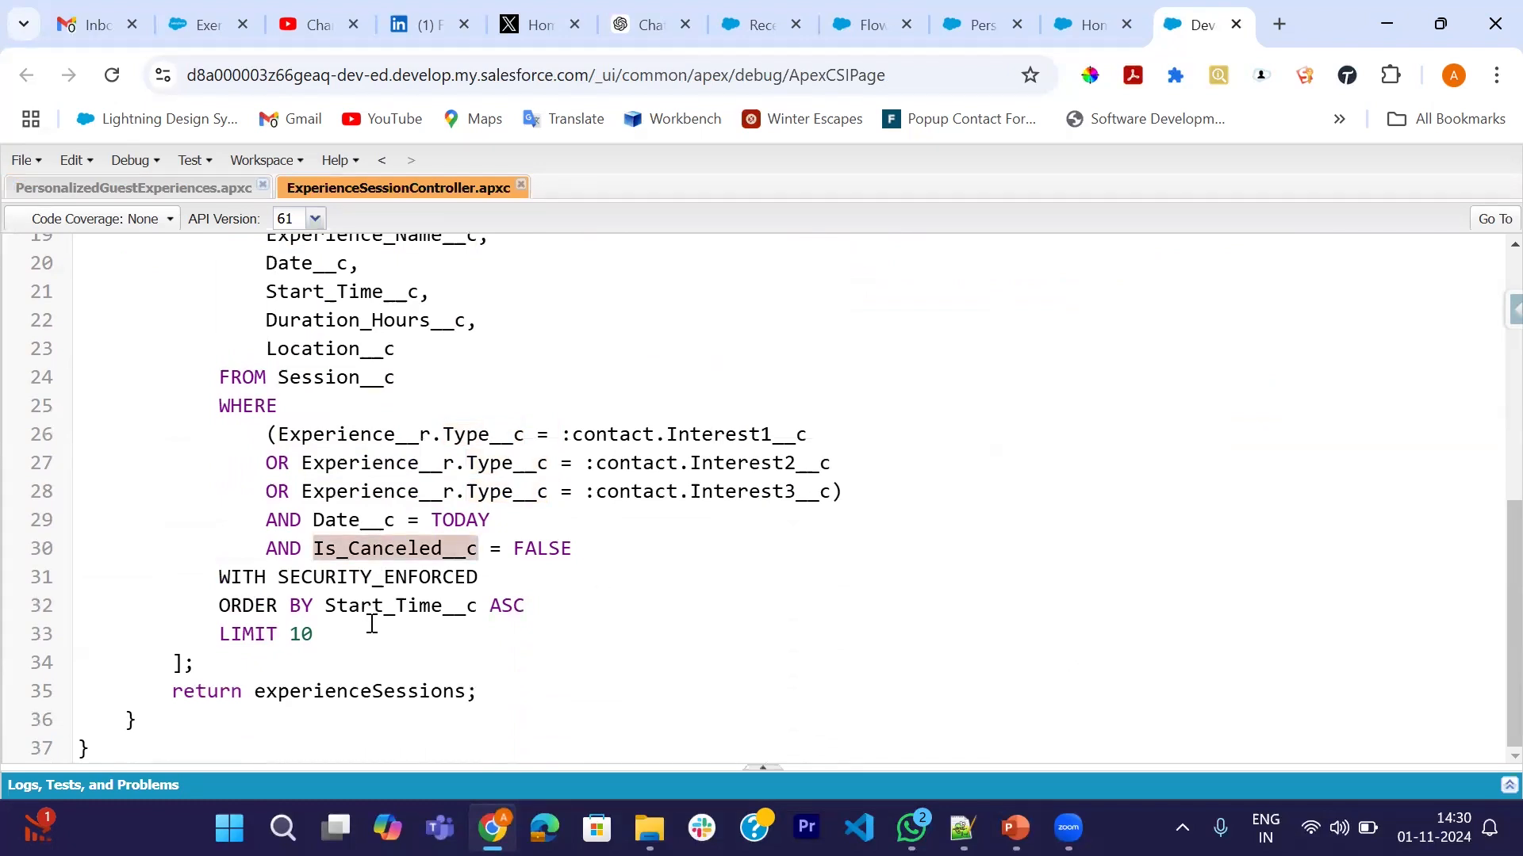
- Trace the getSessions call, sessions variable, JSON serialize and returned responses in PersonalizedGuestExperiences
left_click(159, 191)
scroll(556, 516, "down", 2)
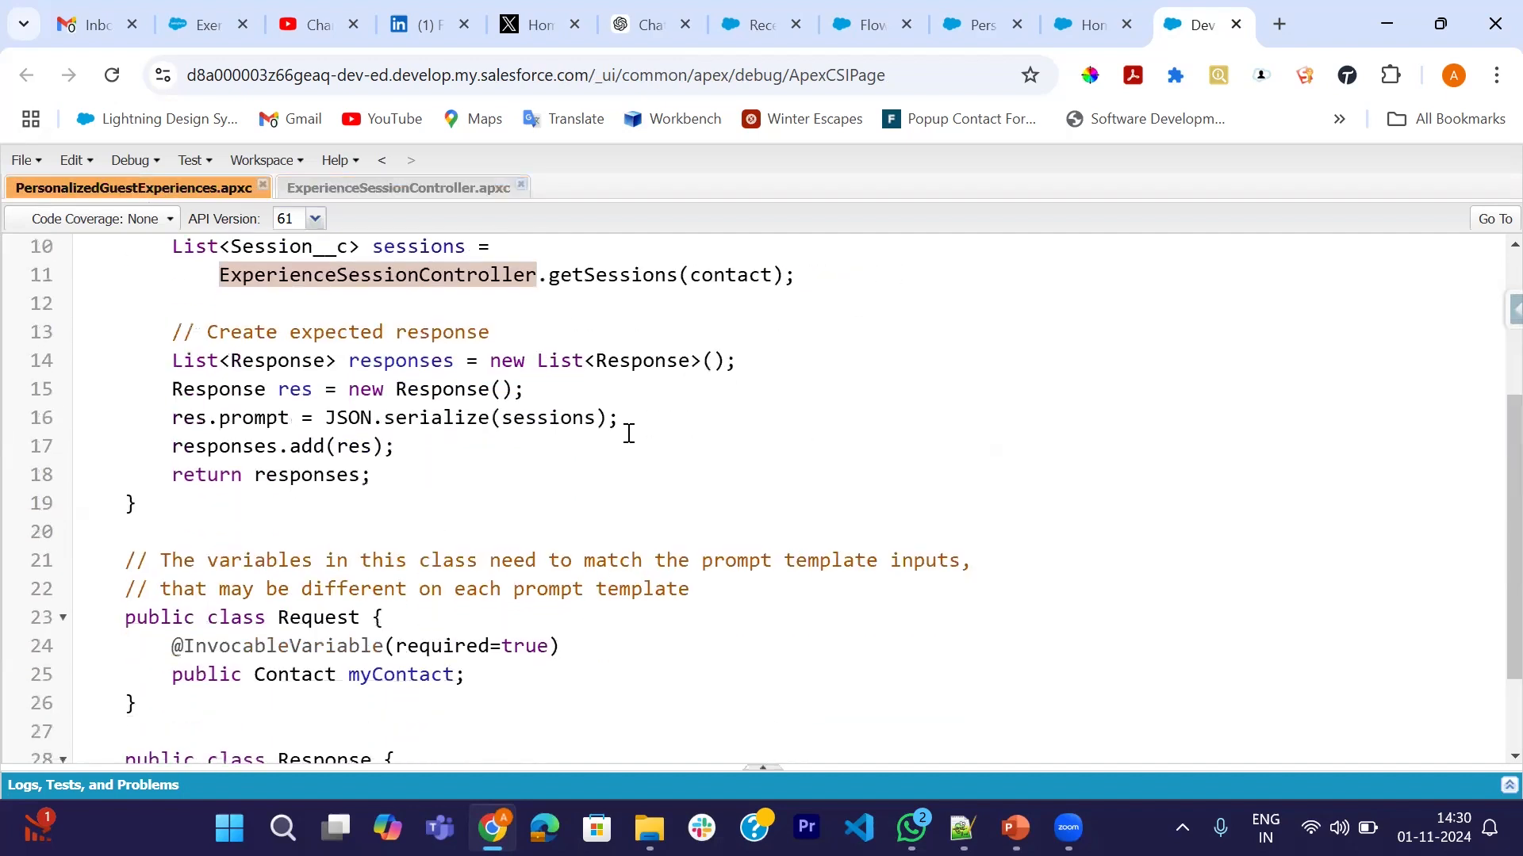
double_click(581, 277)
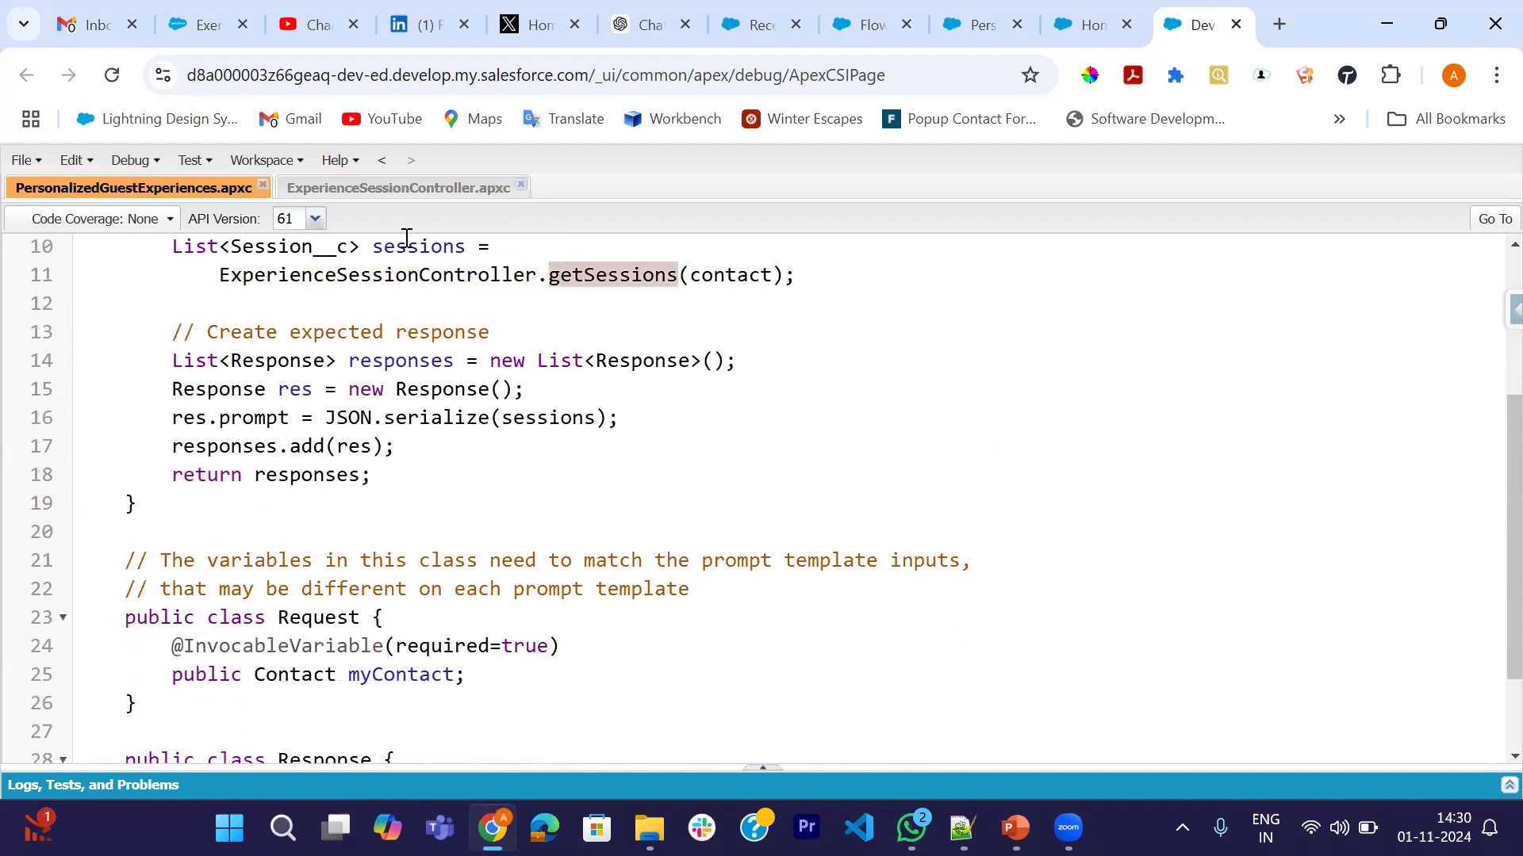
double_click(407, 241)
scroll(323, 415, "down", 1)
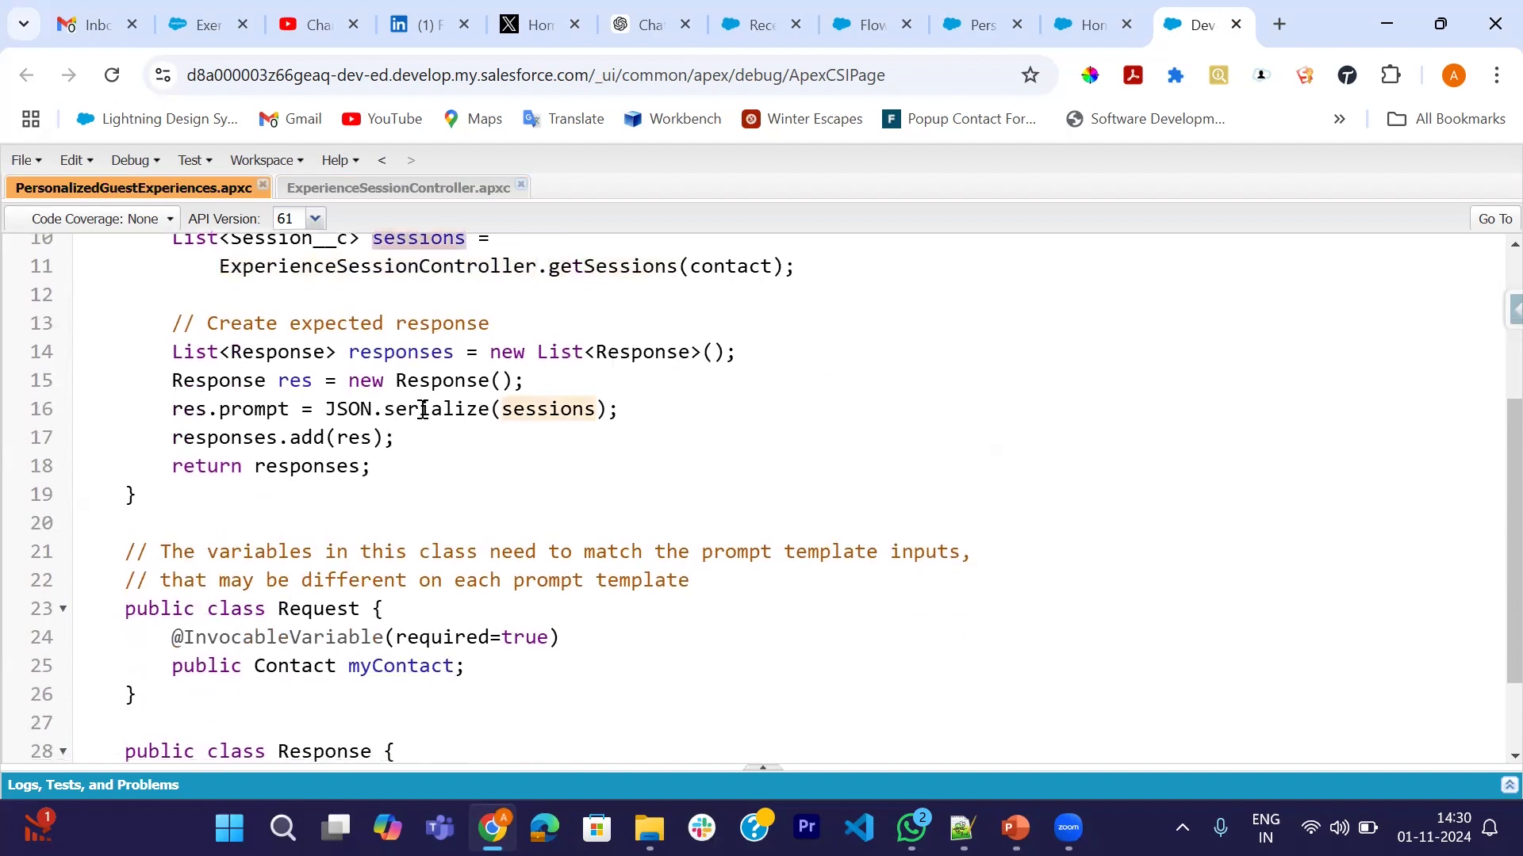
double_click(466, 411)
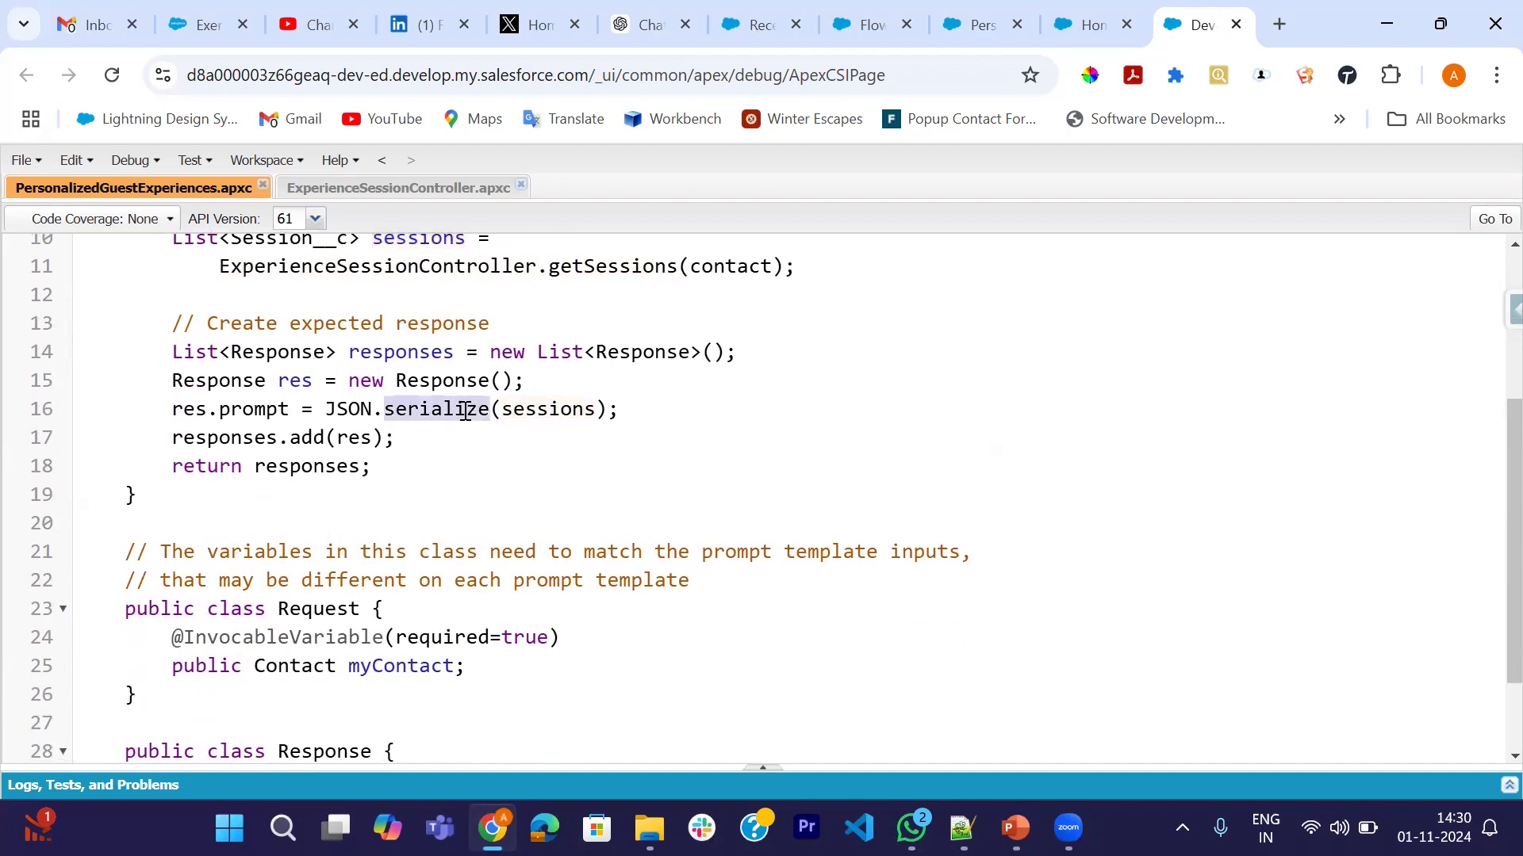
double_click(332, 468)
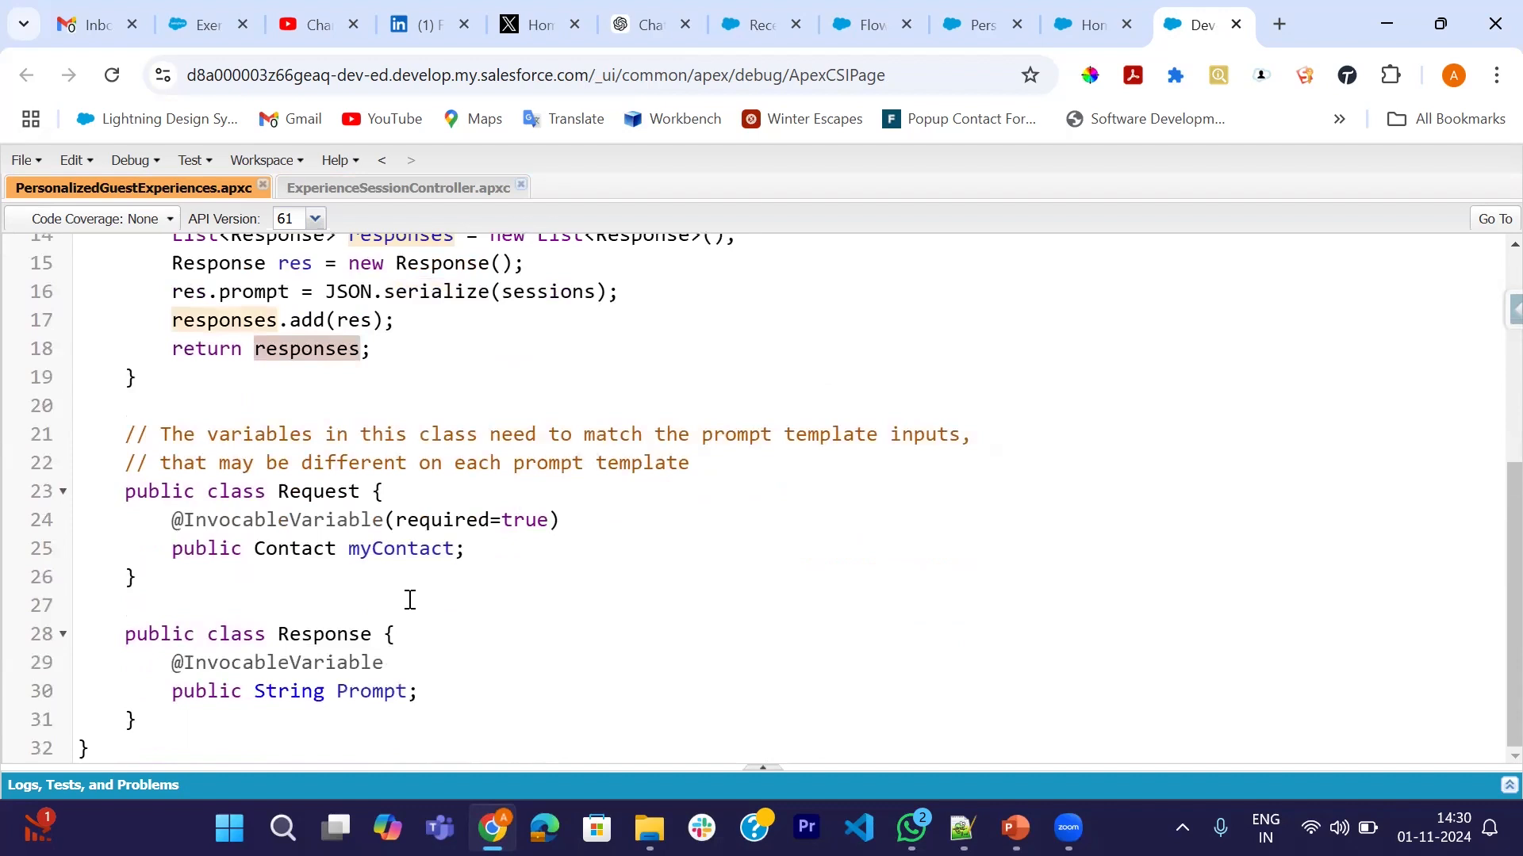
scroll(378, 405, "up", 3)
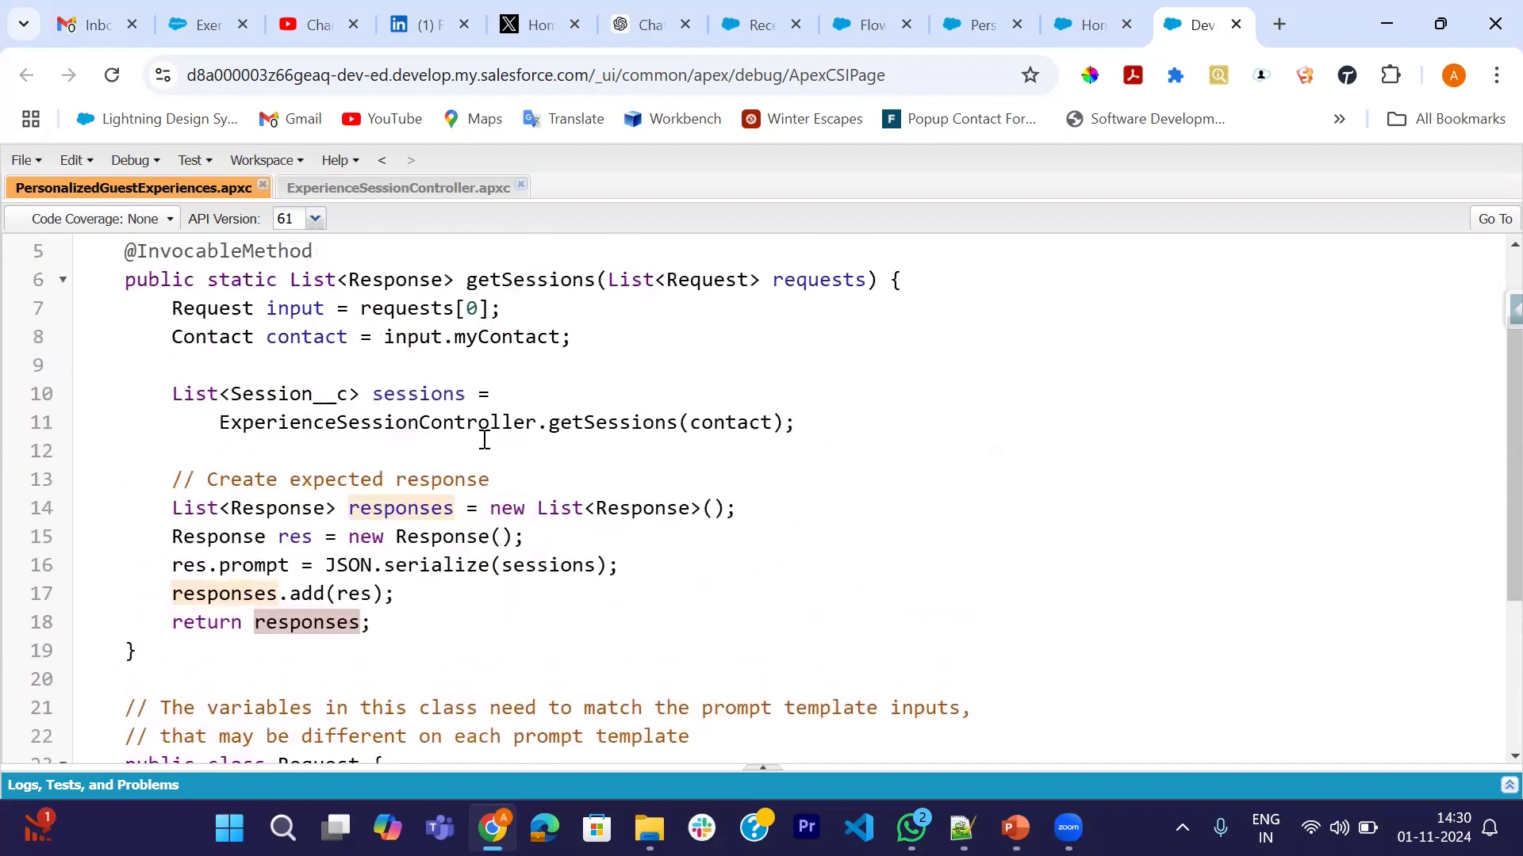
scroll(482, 435, "up", 2)
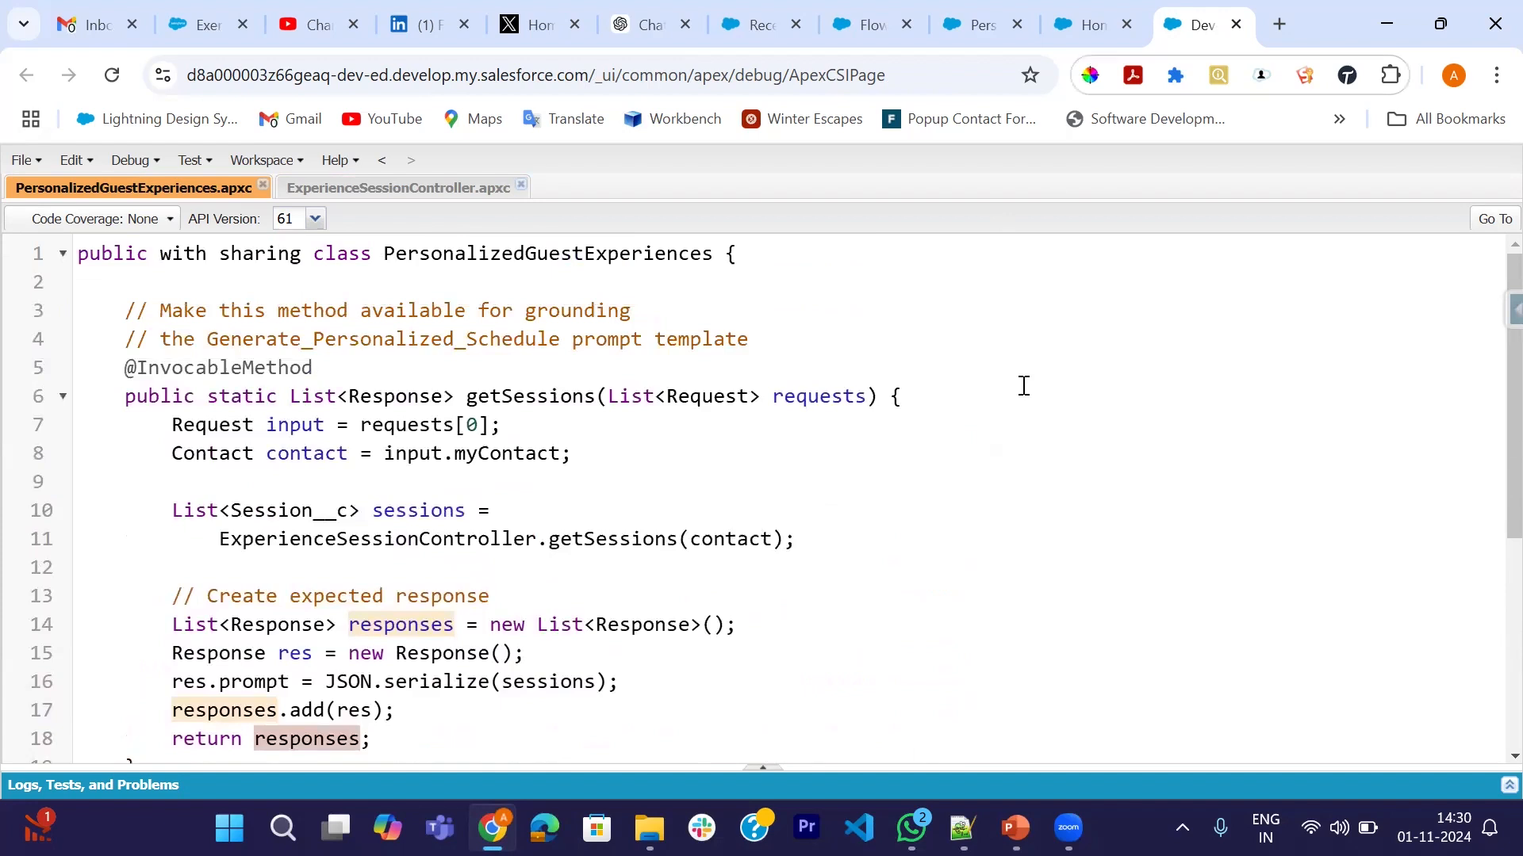
- Search Setup for 'Prompt', go to Prompt Builder and start a new prompt template
left_click(1088, 27)
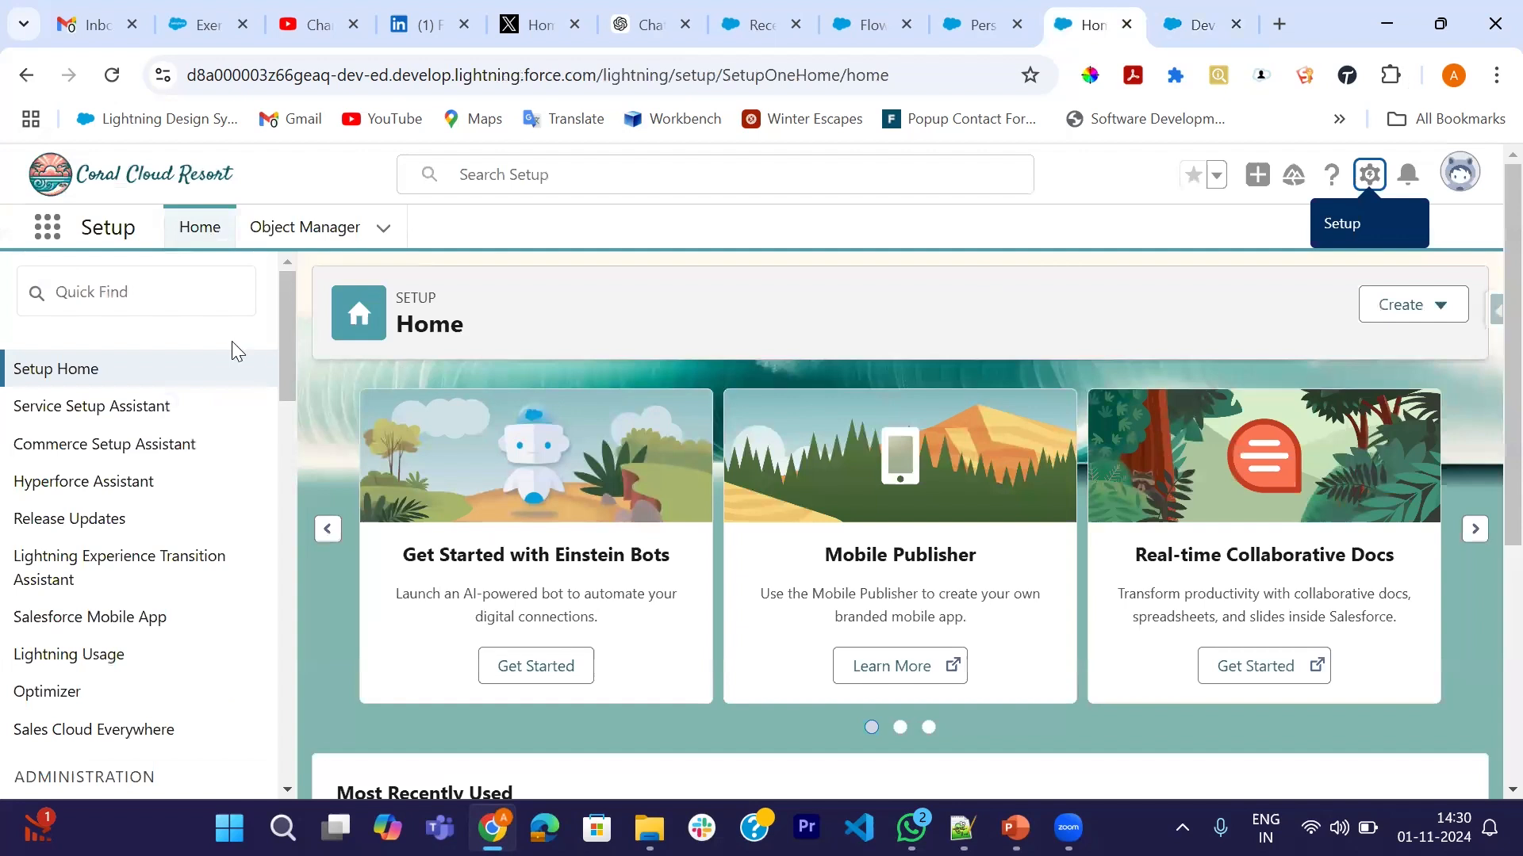
left_click(162, 292)
type("P")
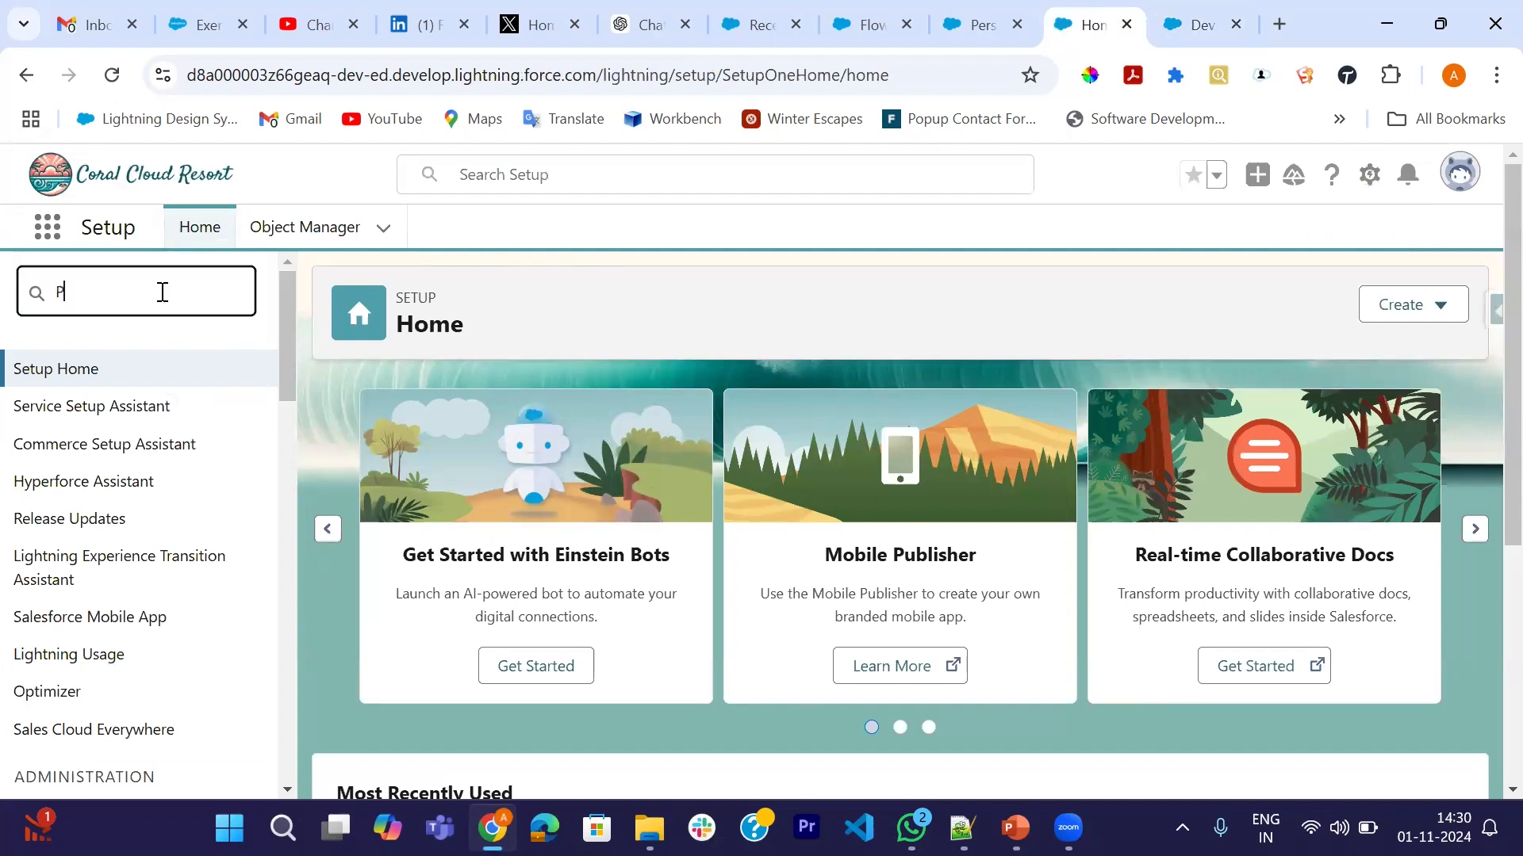
type("rompt")
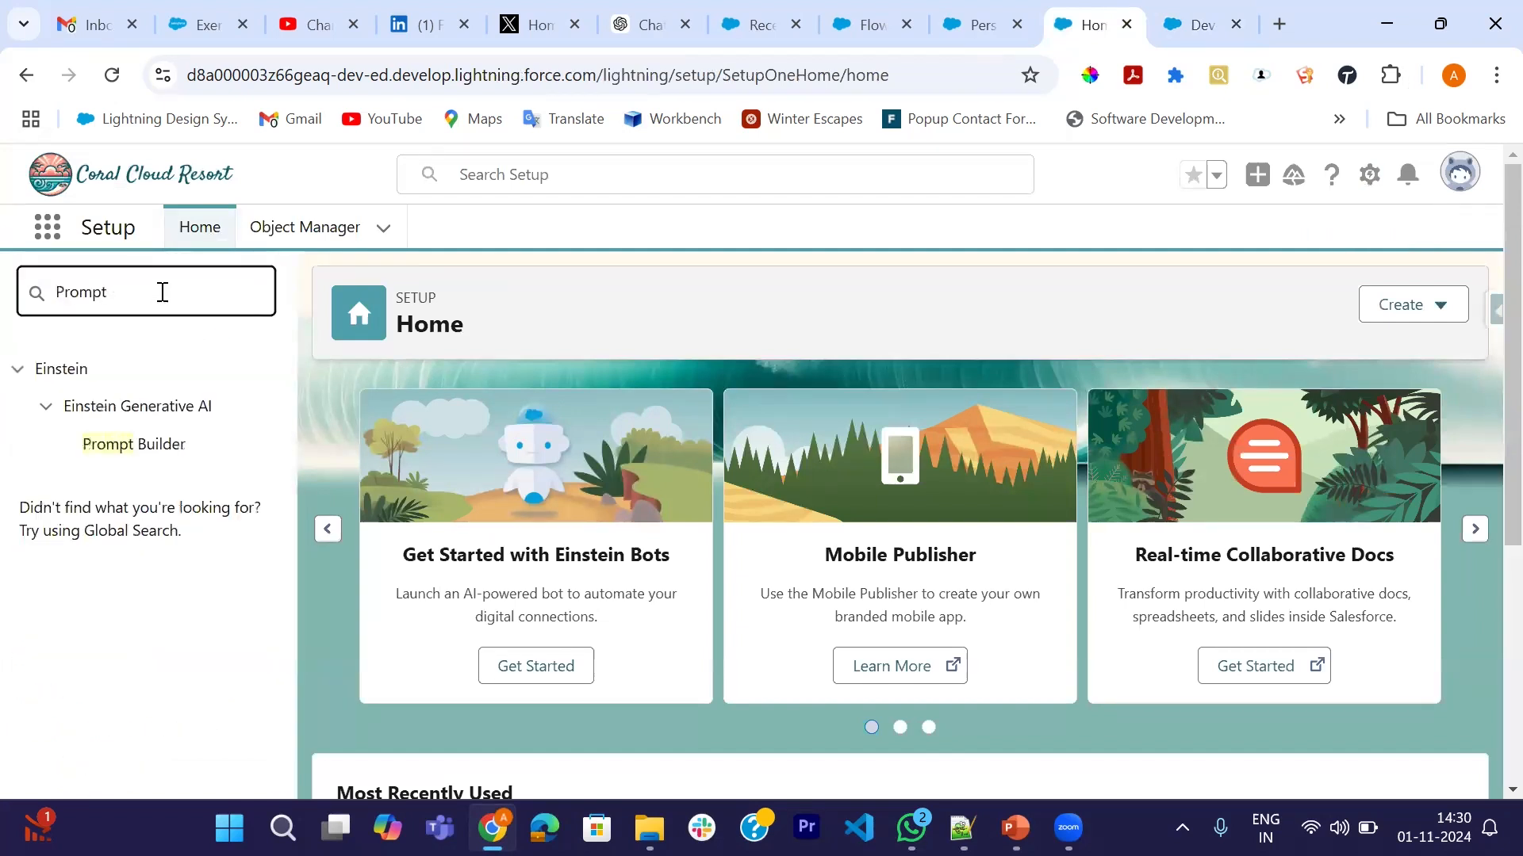
left_click(146, 446)
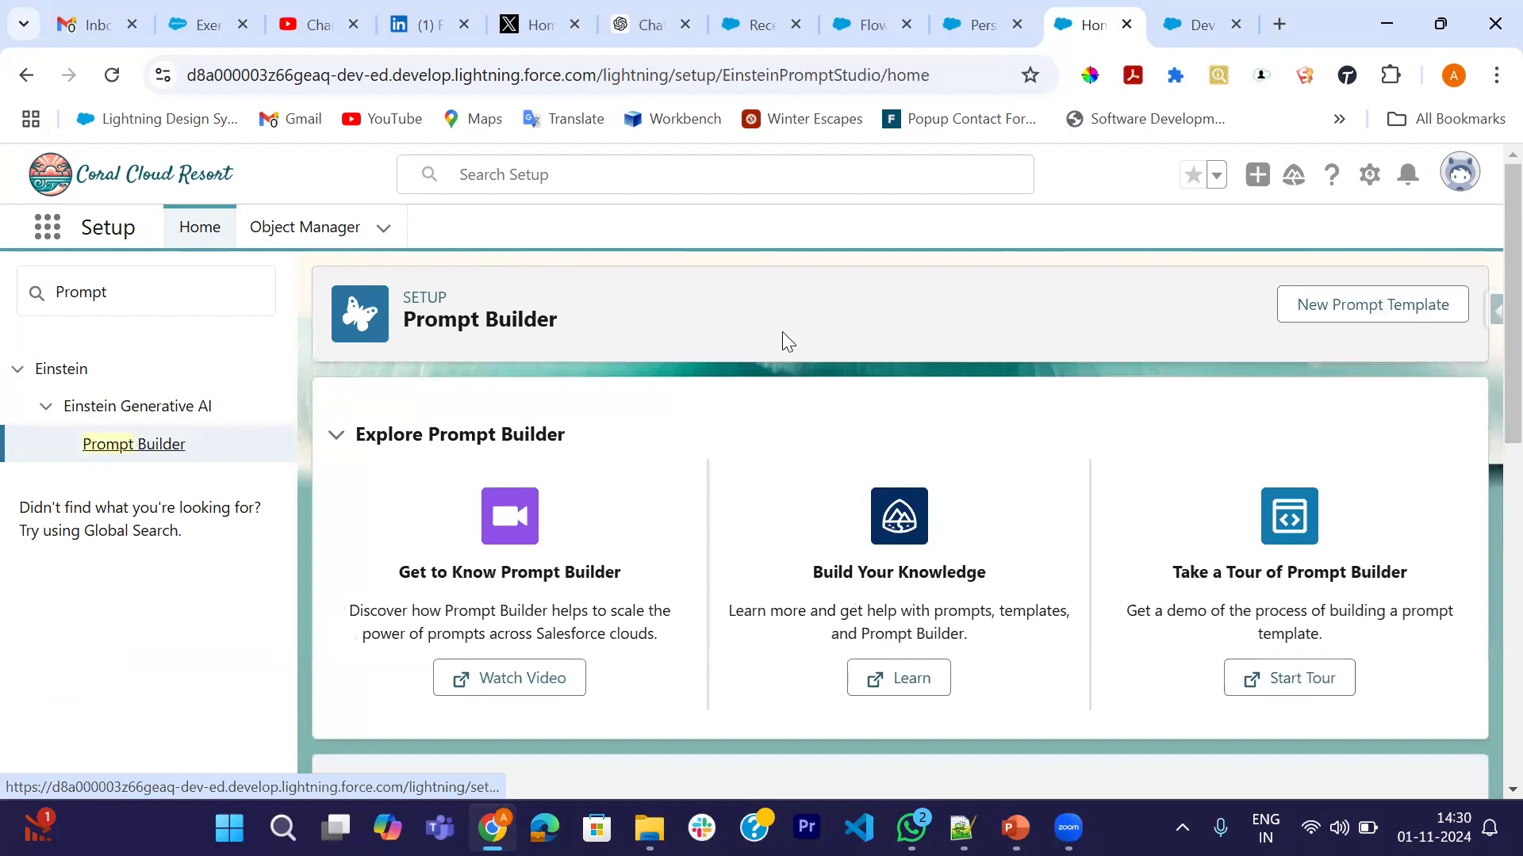
left_click(1386, 310)
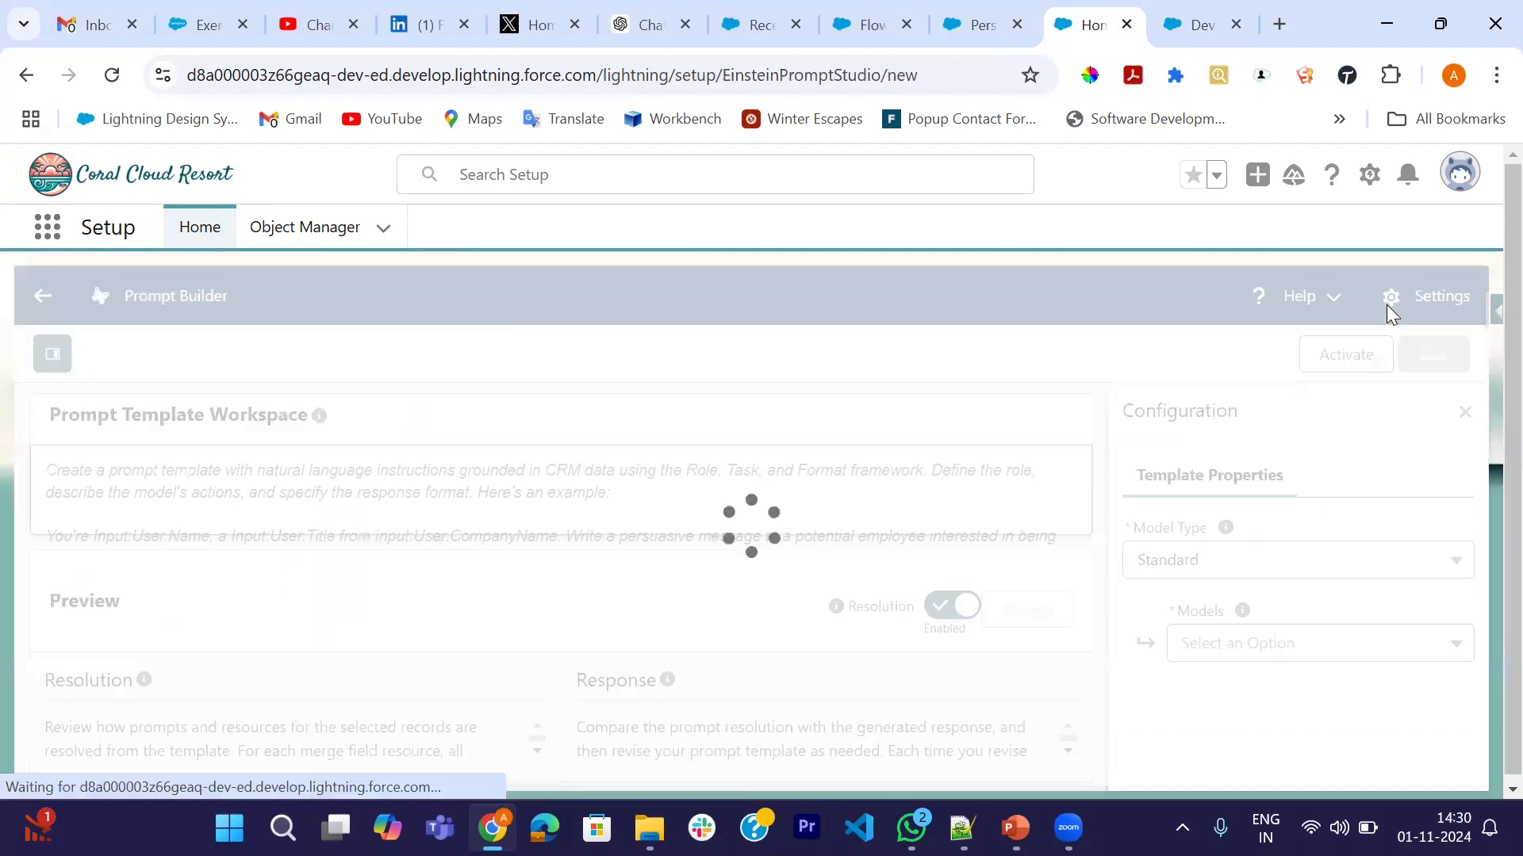
- Choose the Flex type and name it 'Generate Personalized Schedule', auto-filling API name Generate_Personalized_Schedule
scroll(978, 425, "down", 1)
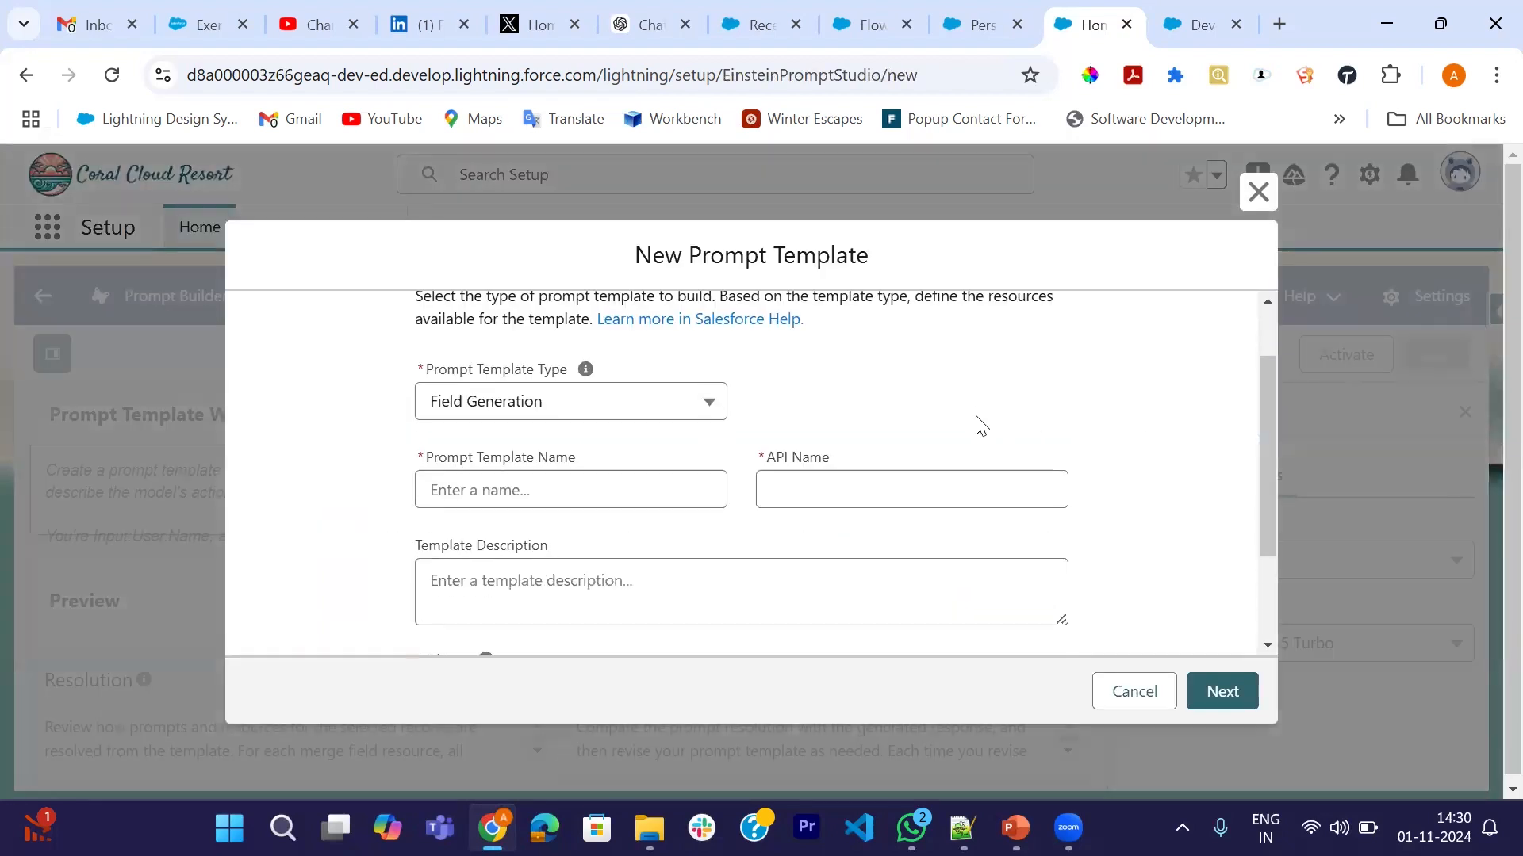
left_click(609, 412)
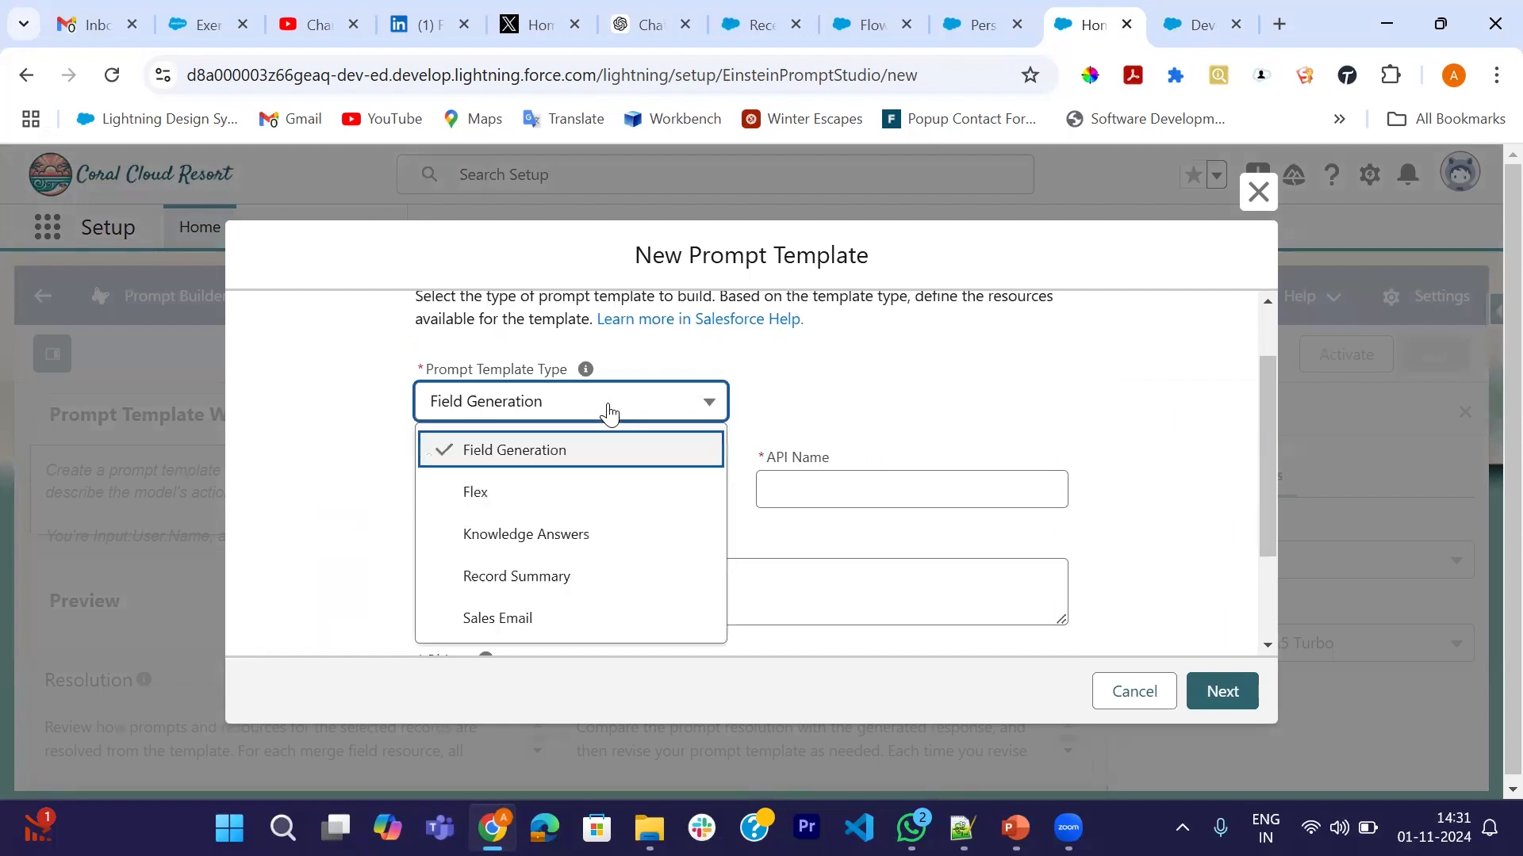
left_click(485, 494)
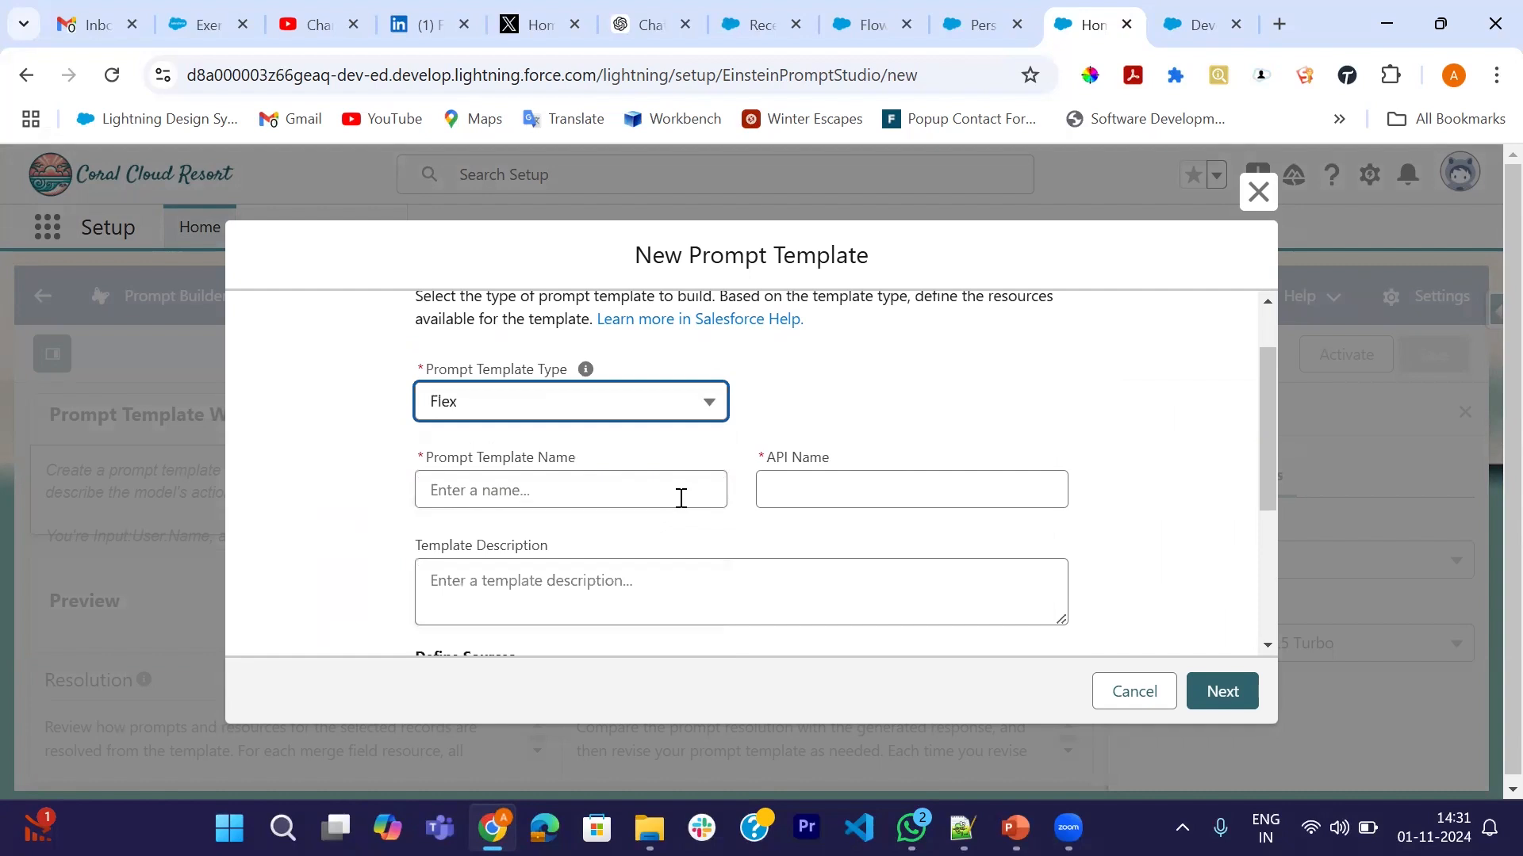
scroll(680, 500, "down", 1)
left_click(665, 459)
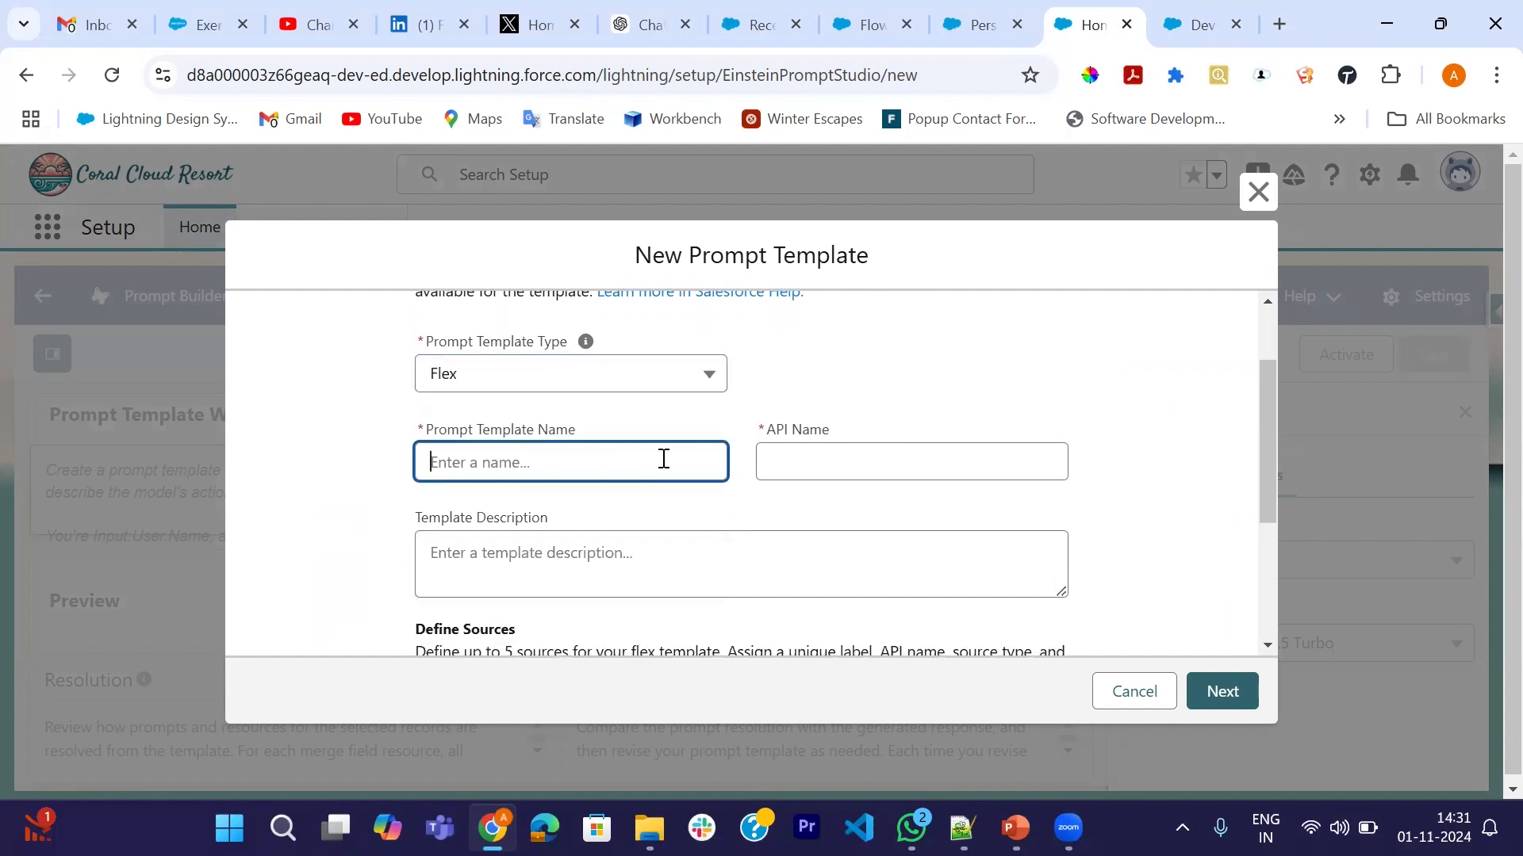
type("Gane=")
key("BackSpace")
key("BackSpace")
key("BackSpace")
type("enerate Personalized Schedule")
key("Tab")
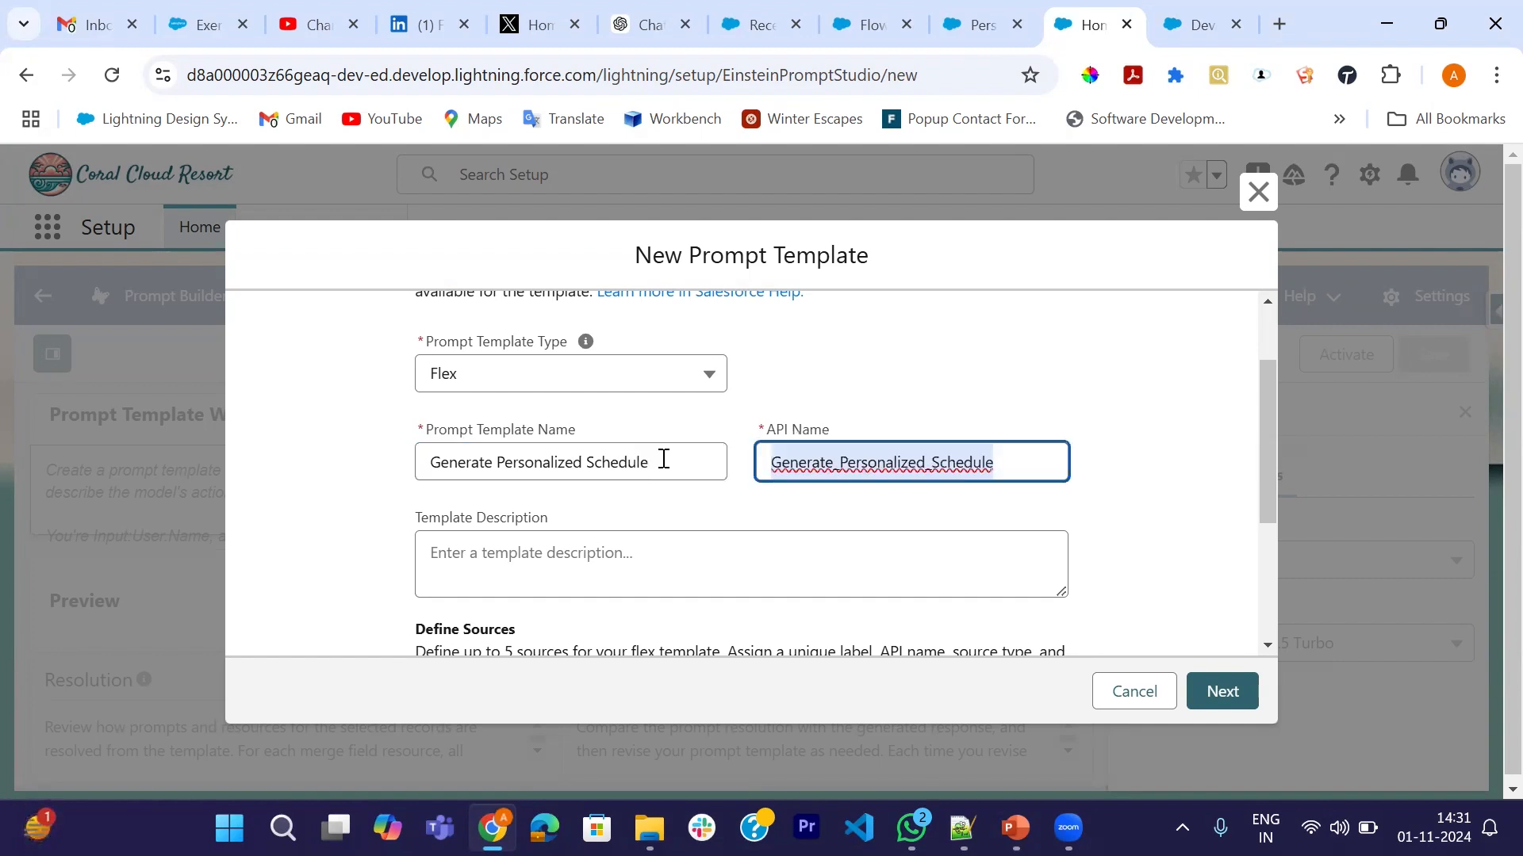
scroll(663, 457, "down", 1)
- Begin the description with 'Generate a personalized schedule', accepting Grammarly's fix for 'a personalized'
left_click(577, 449)
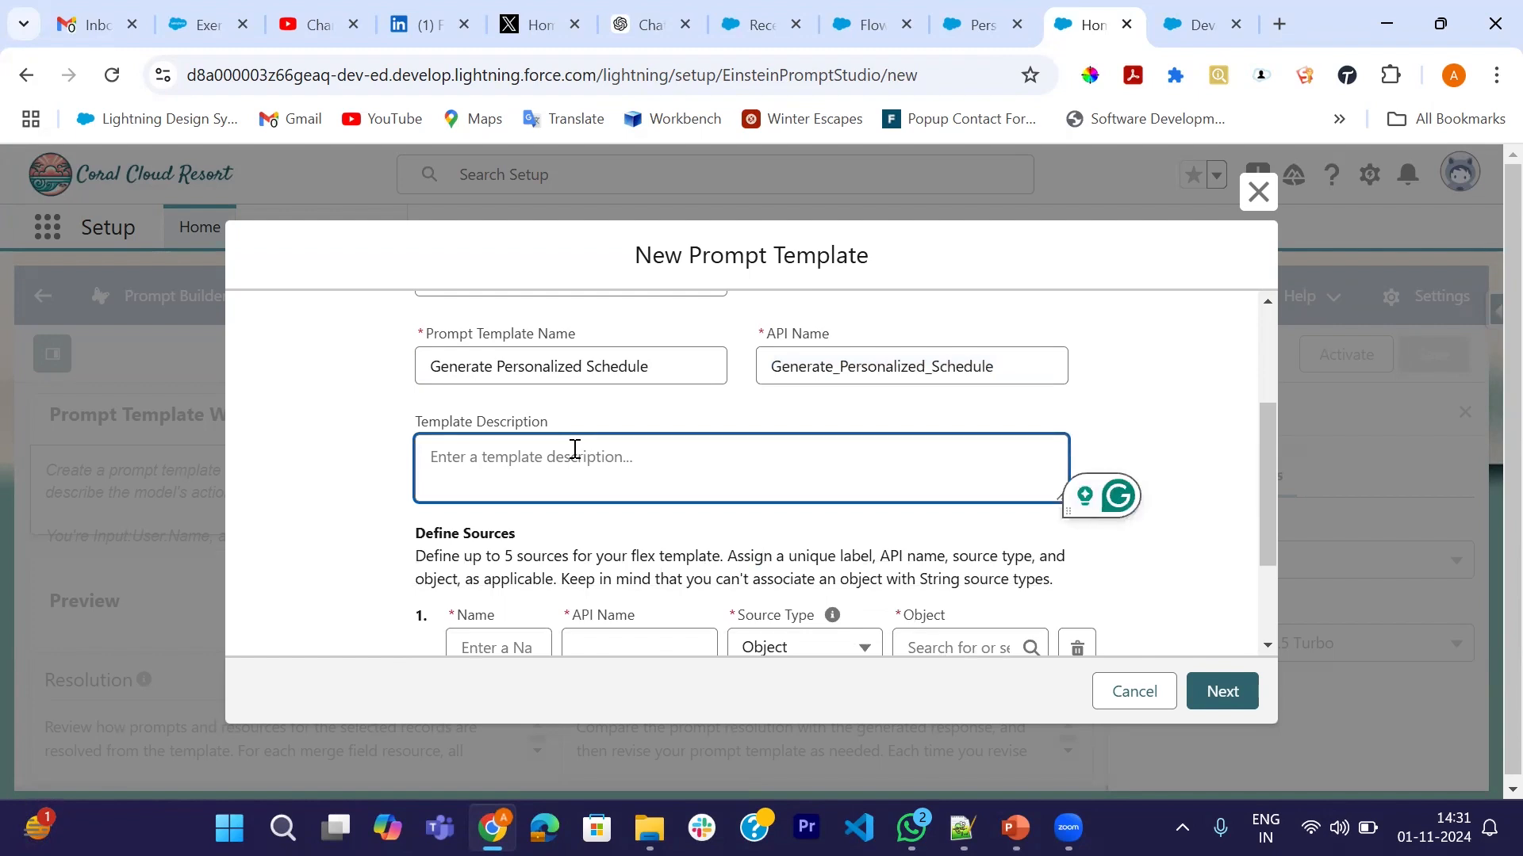
type("Generat")
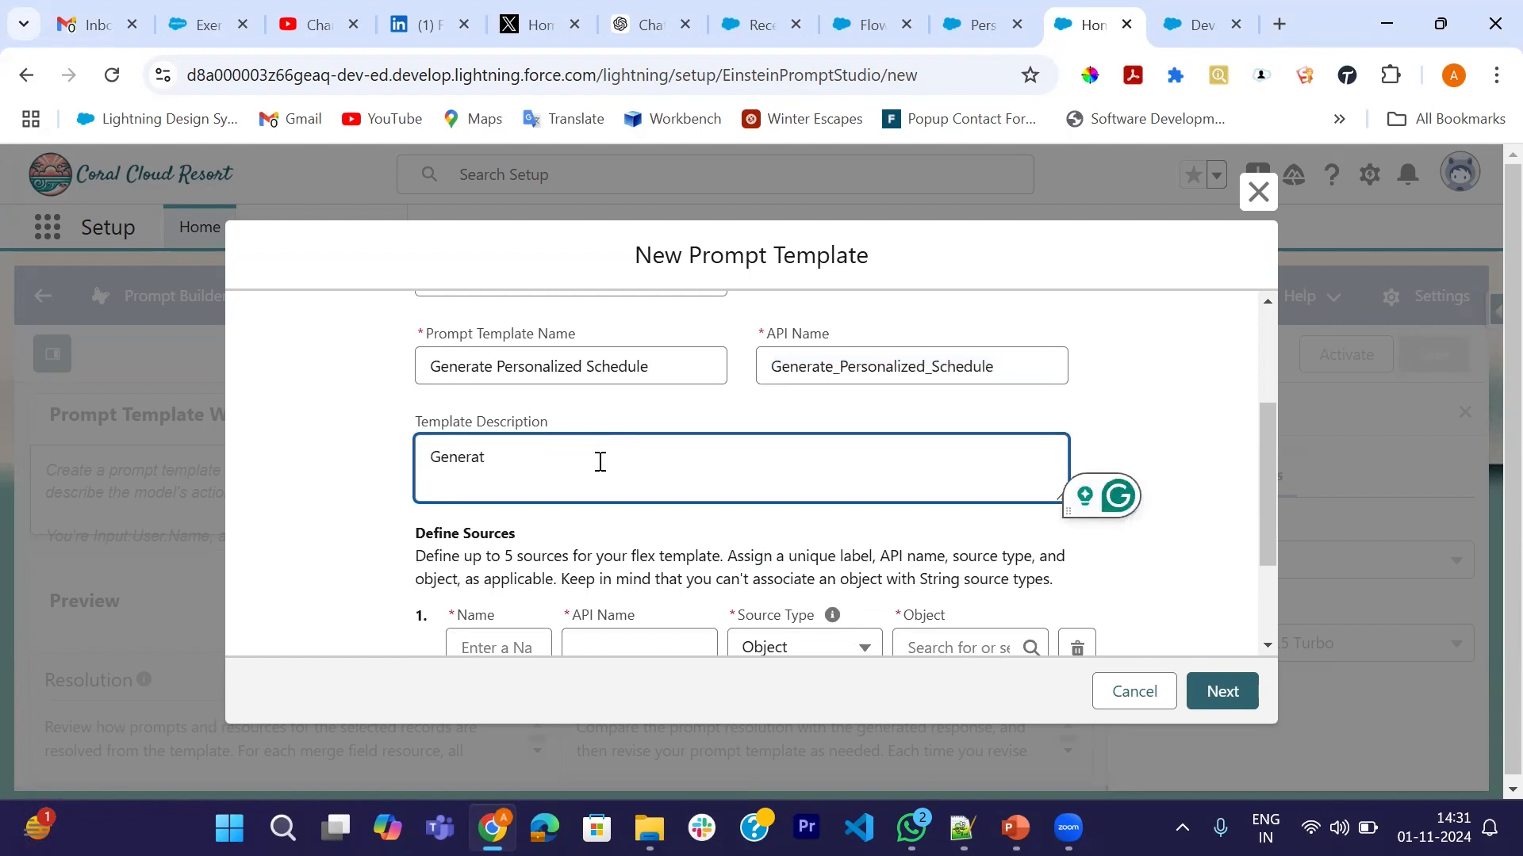
type("e aperson")
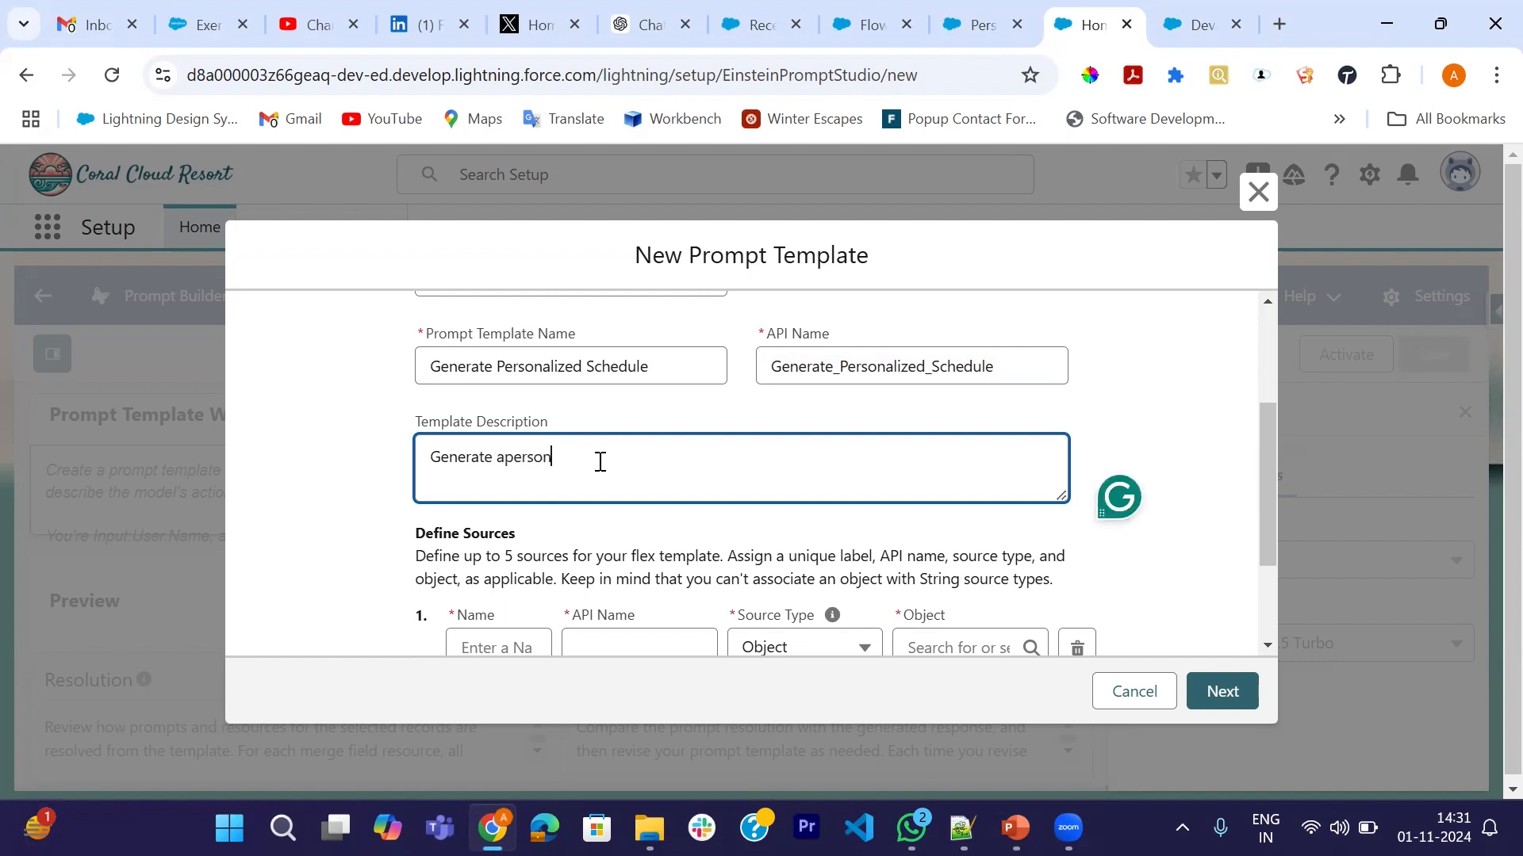
type("alized schedule")
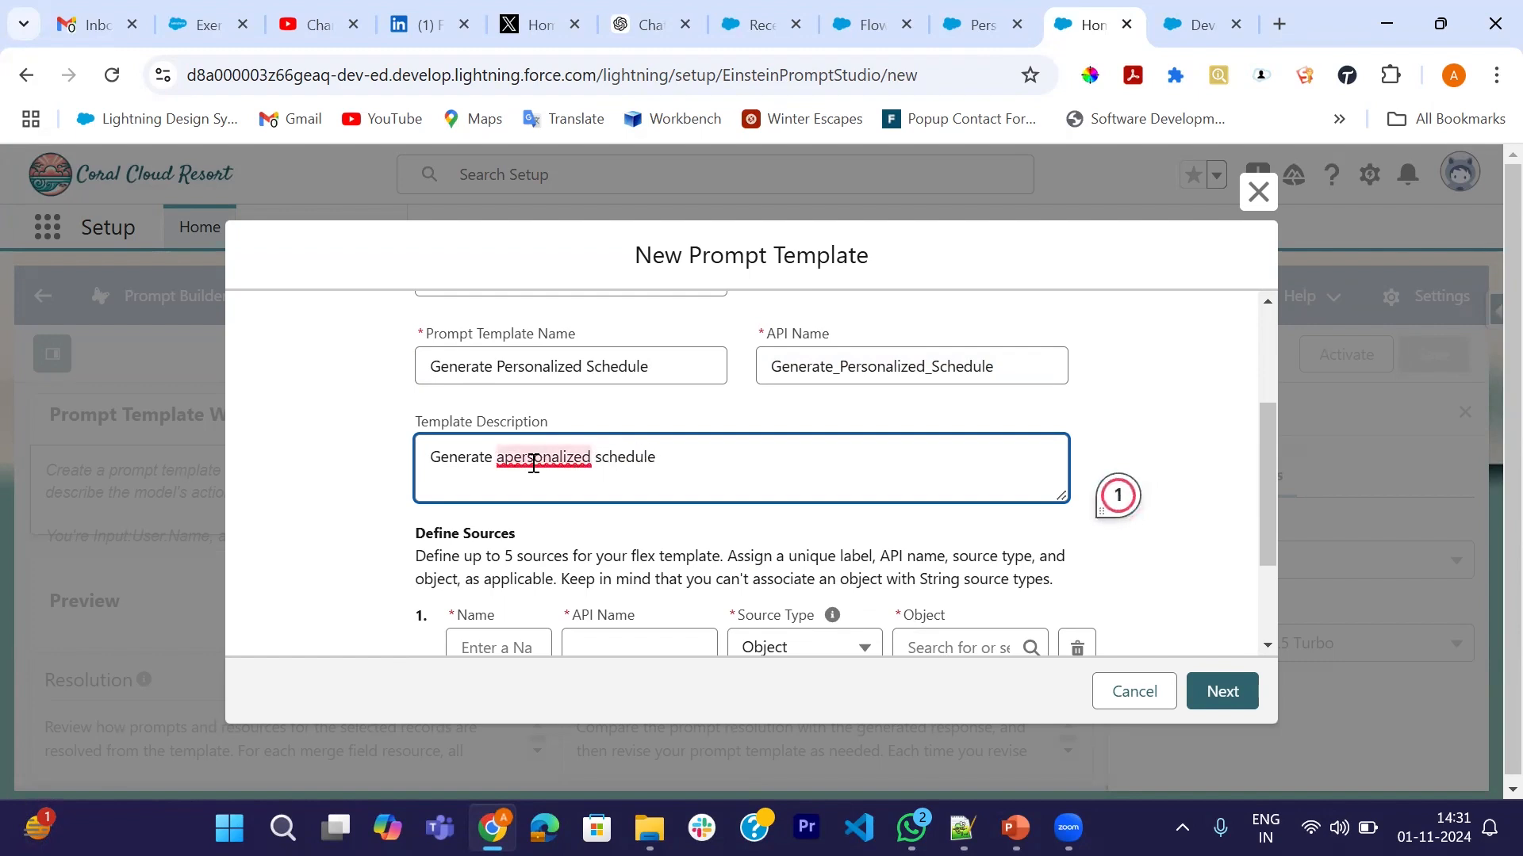
mouse_move(568, 460)
left_click(572, 523)
left_click(715, 463)
- Finish the description about today's resort experience times and locations, correcting 'matches' and 'experience'
type("that includes")
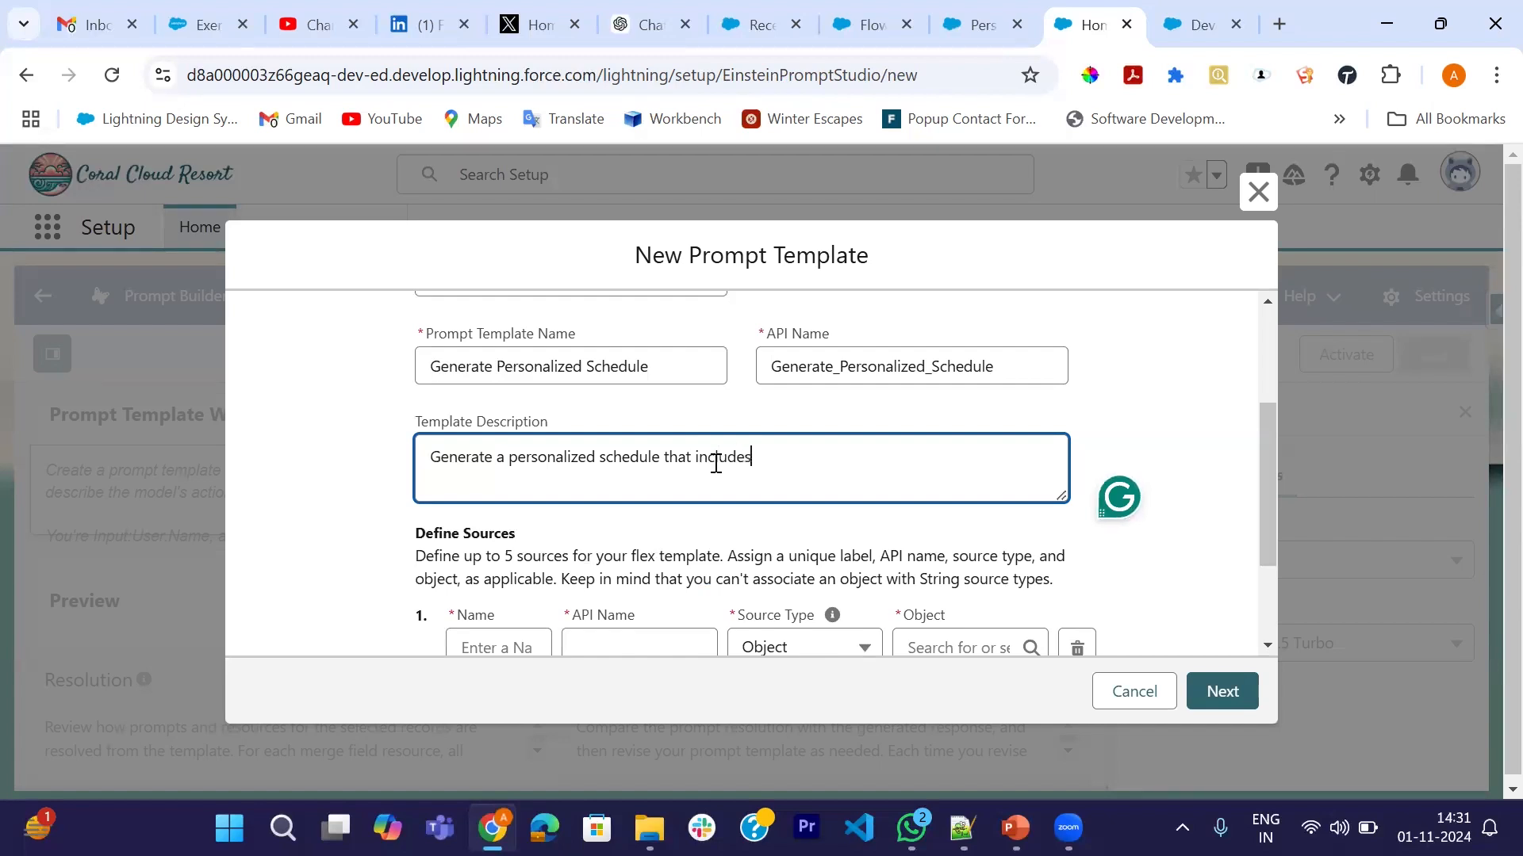
type(" the time and location")
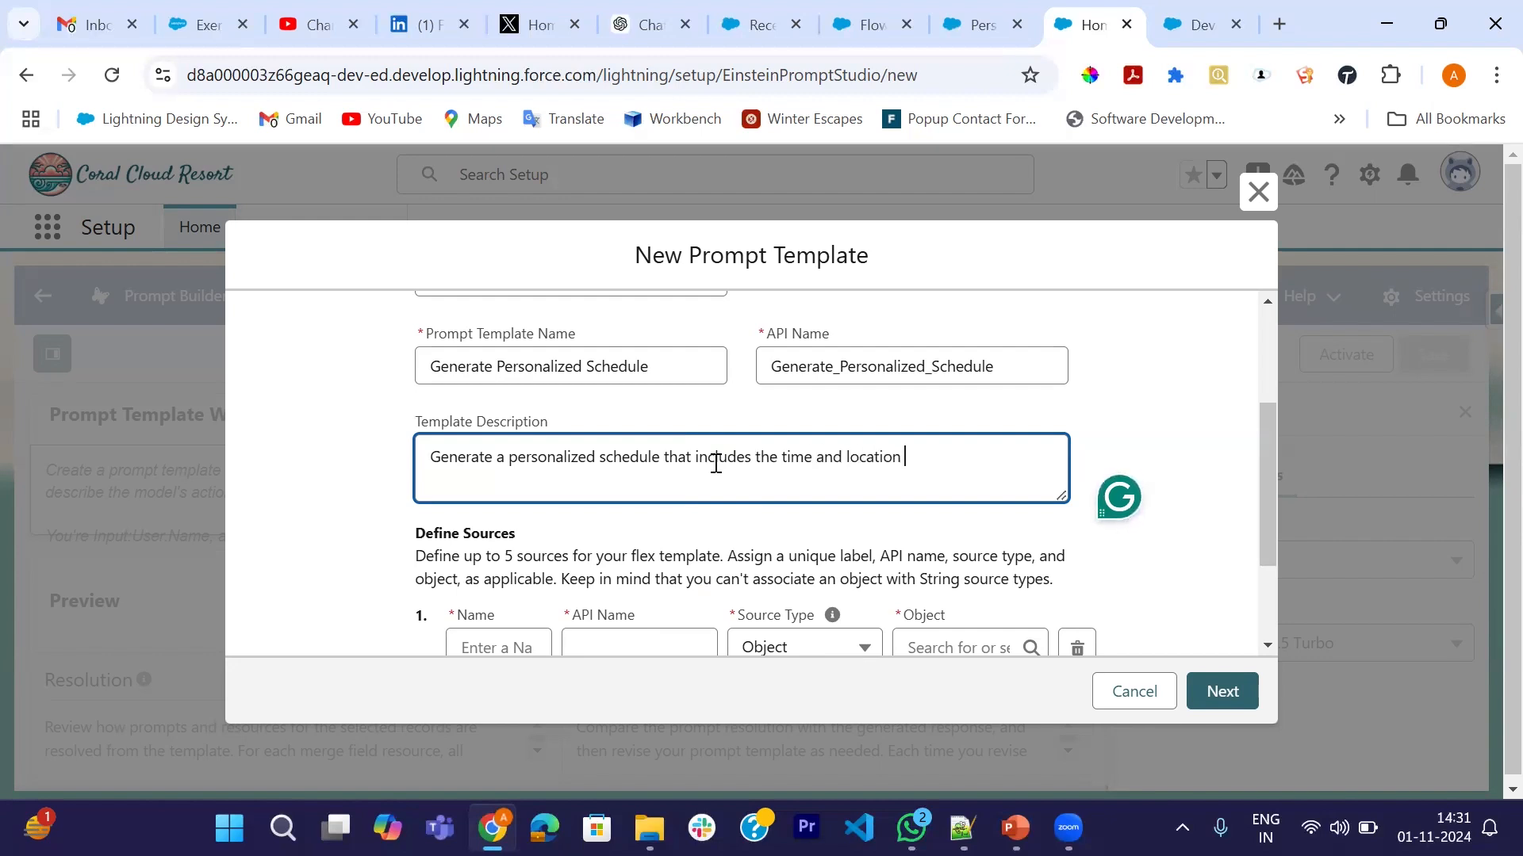
type(" of resort")
type(" experien")
type("e")
type(" that")
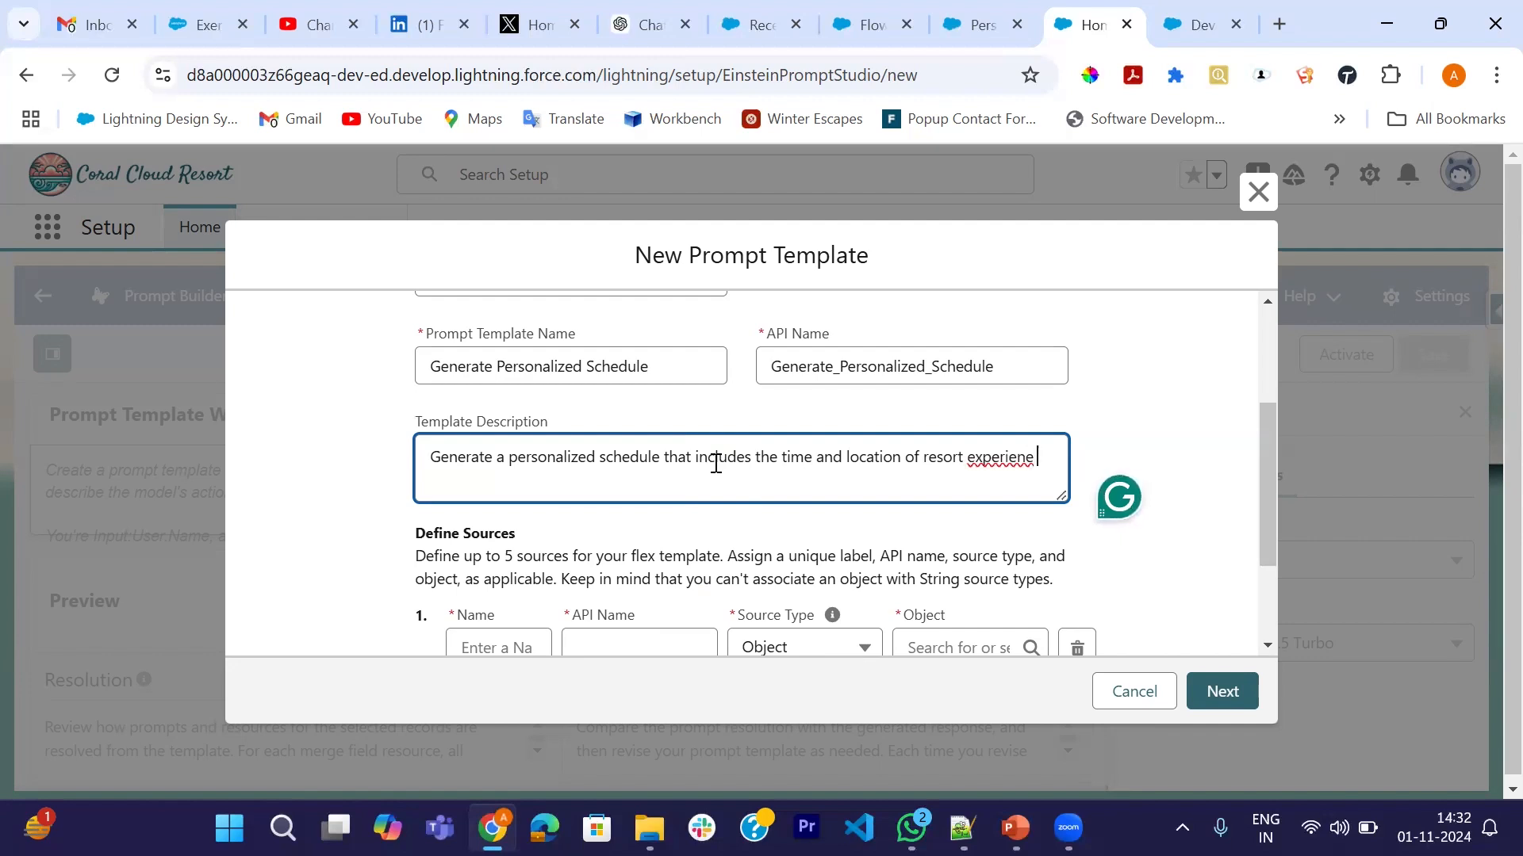
type(" are")
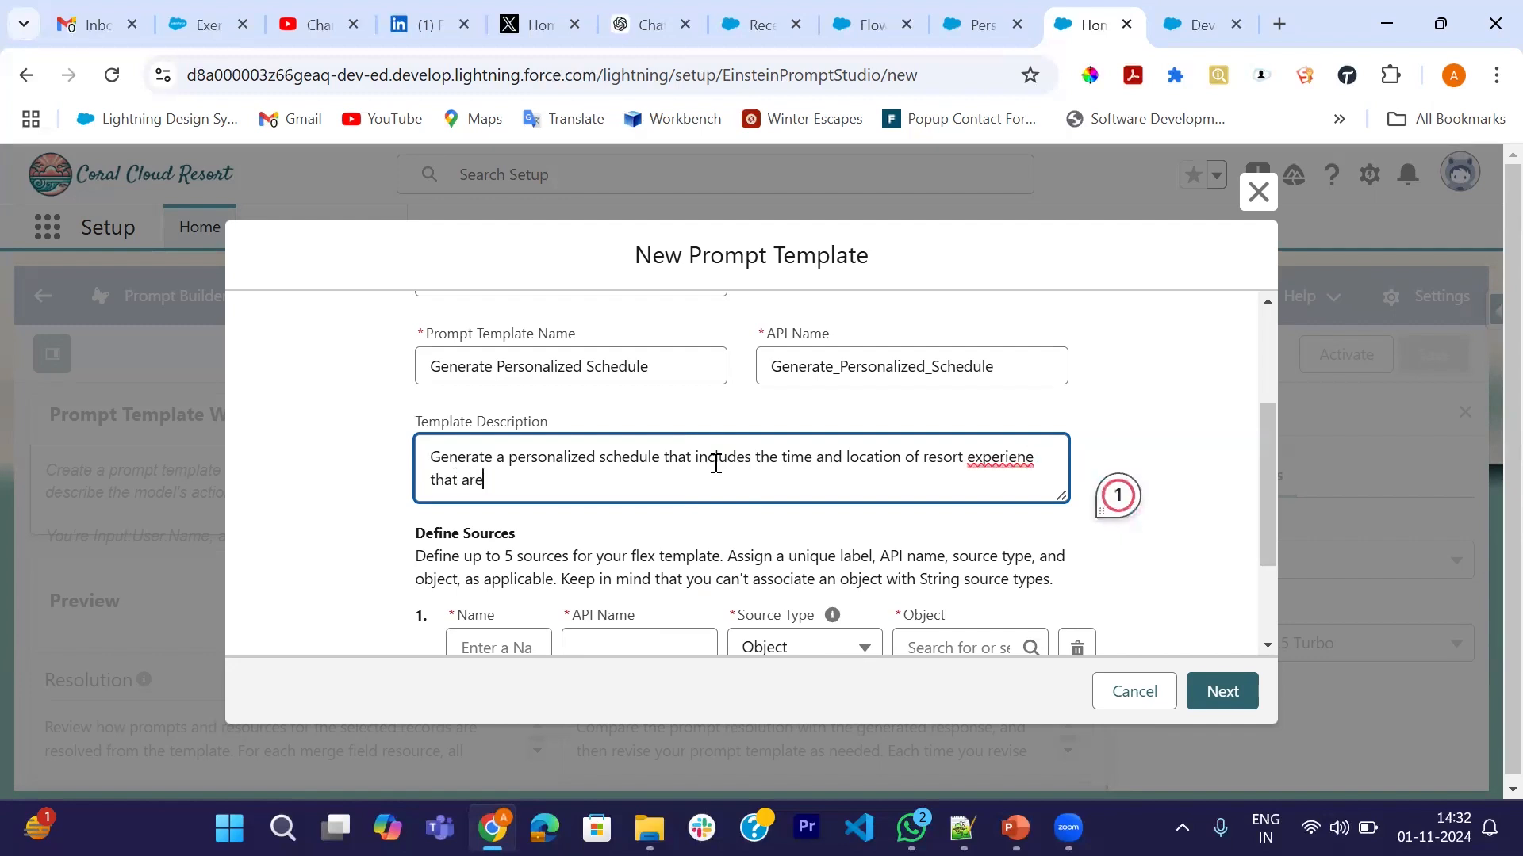
type(" available today")
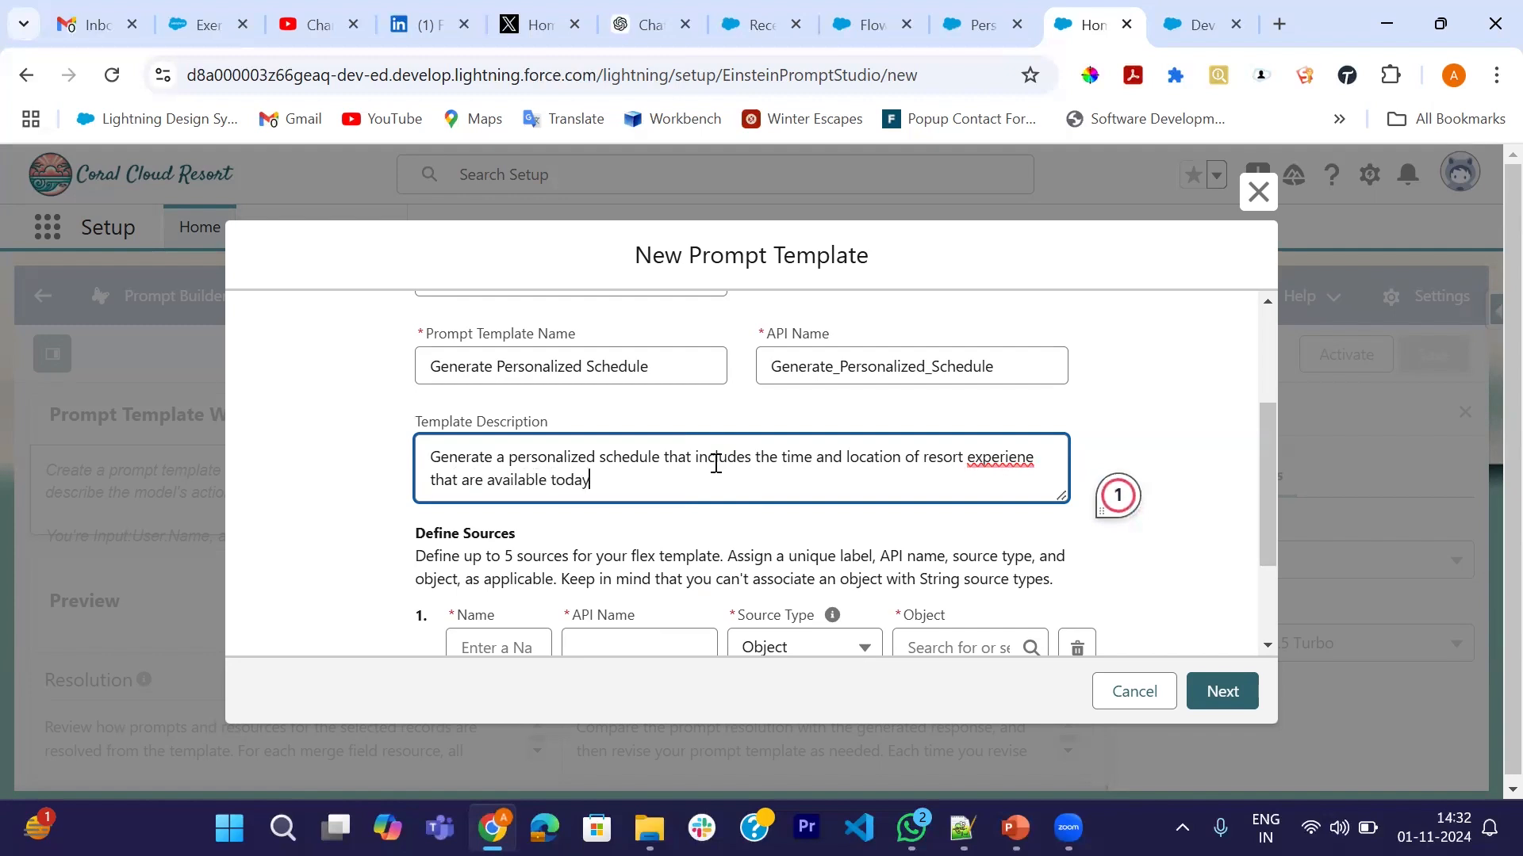
type(", and that match the guest's interestes.")
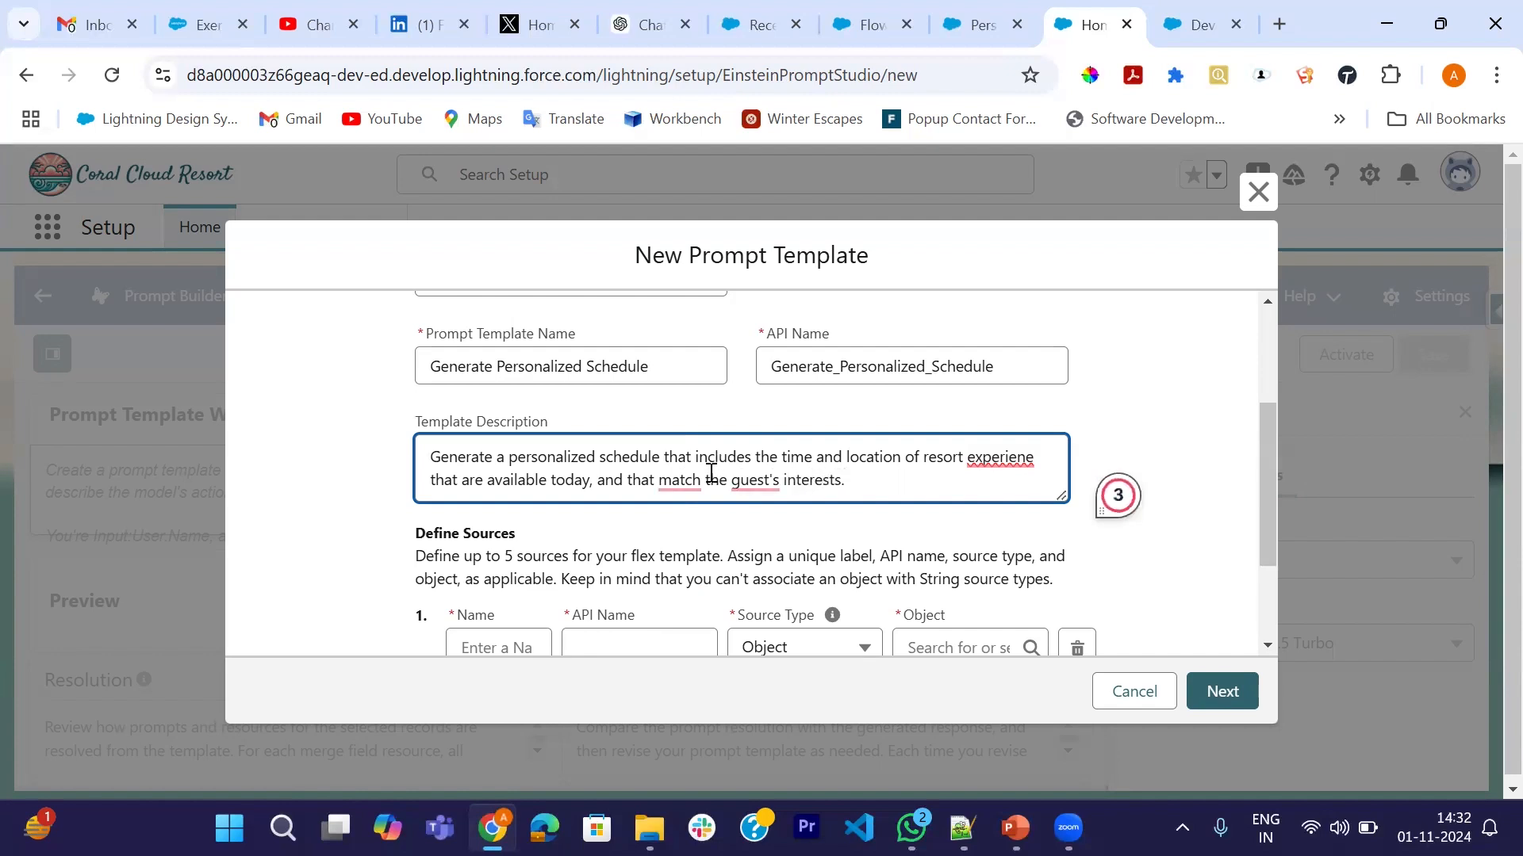
mouse_move(680, 480)
left_click(702, 548)
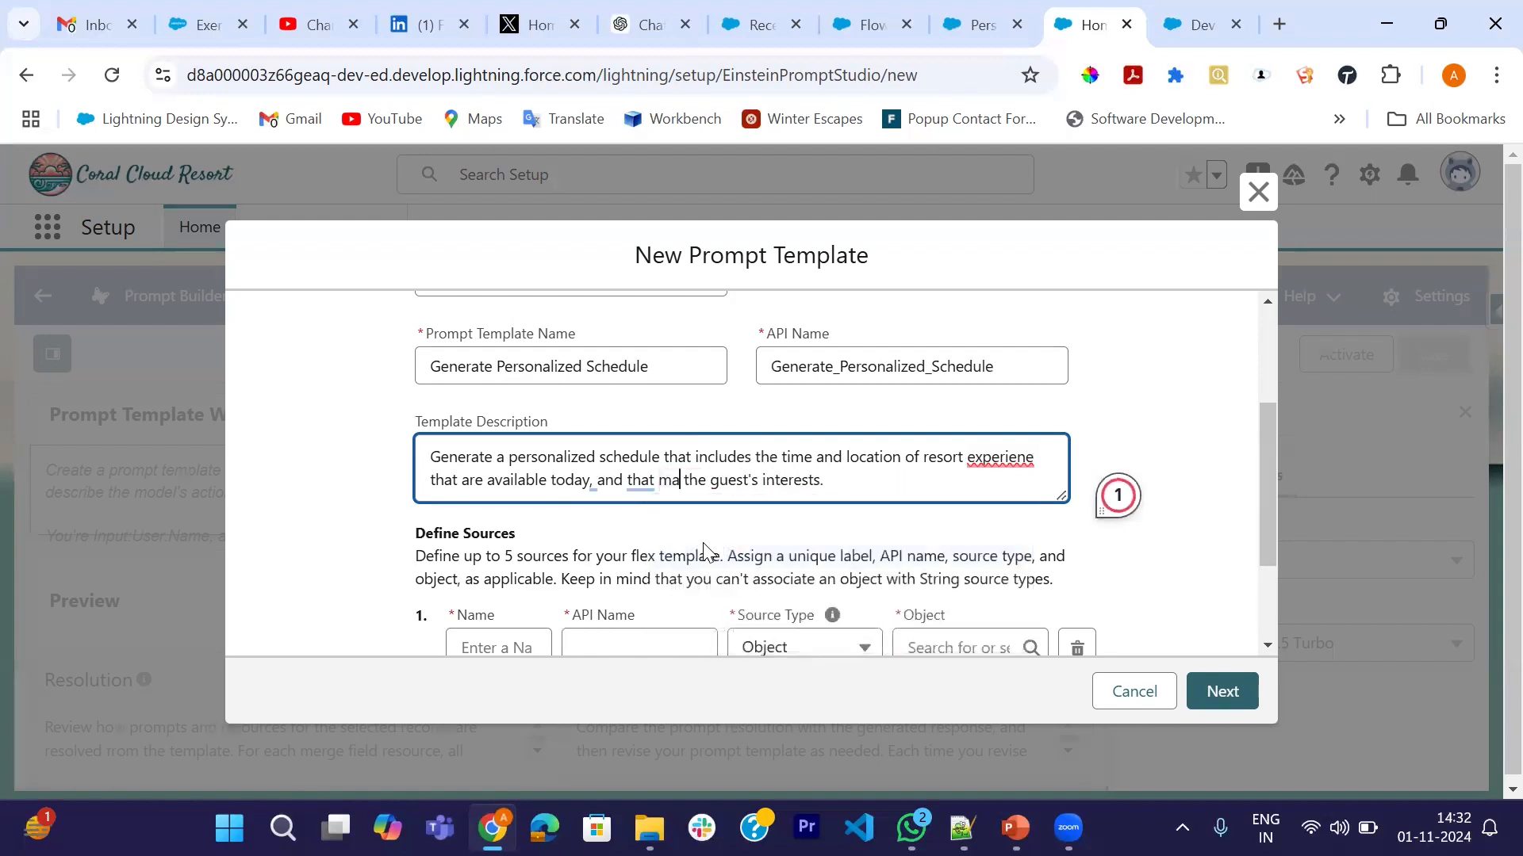
mouse_move(997, 459)
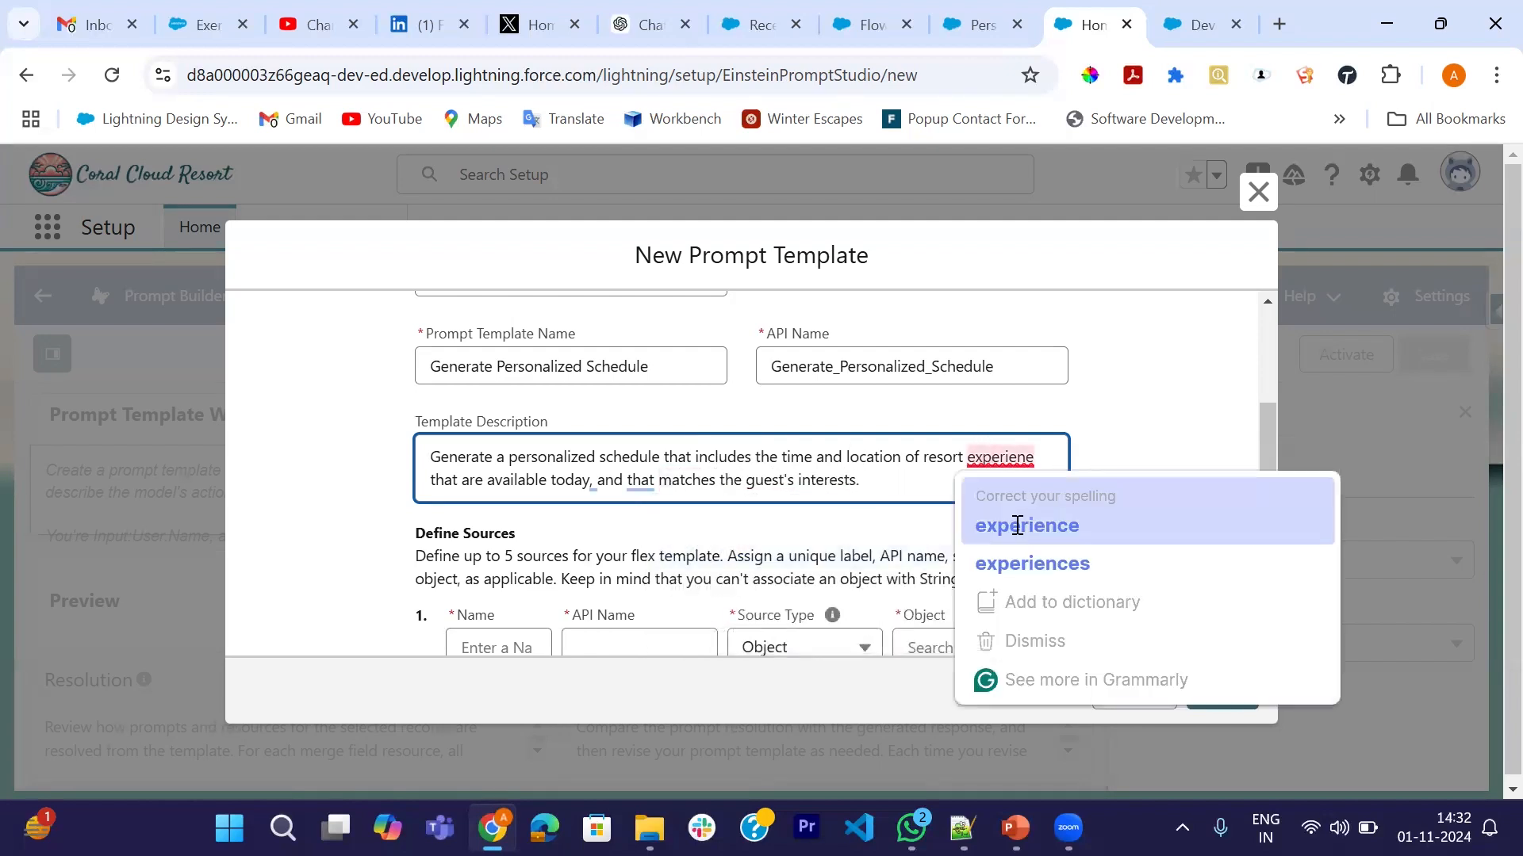
left_click(1017, 526)
scroll(788, 489, "down", 2)
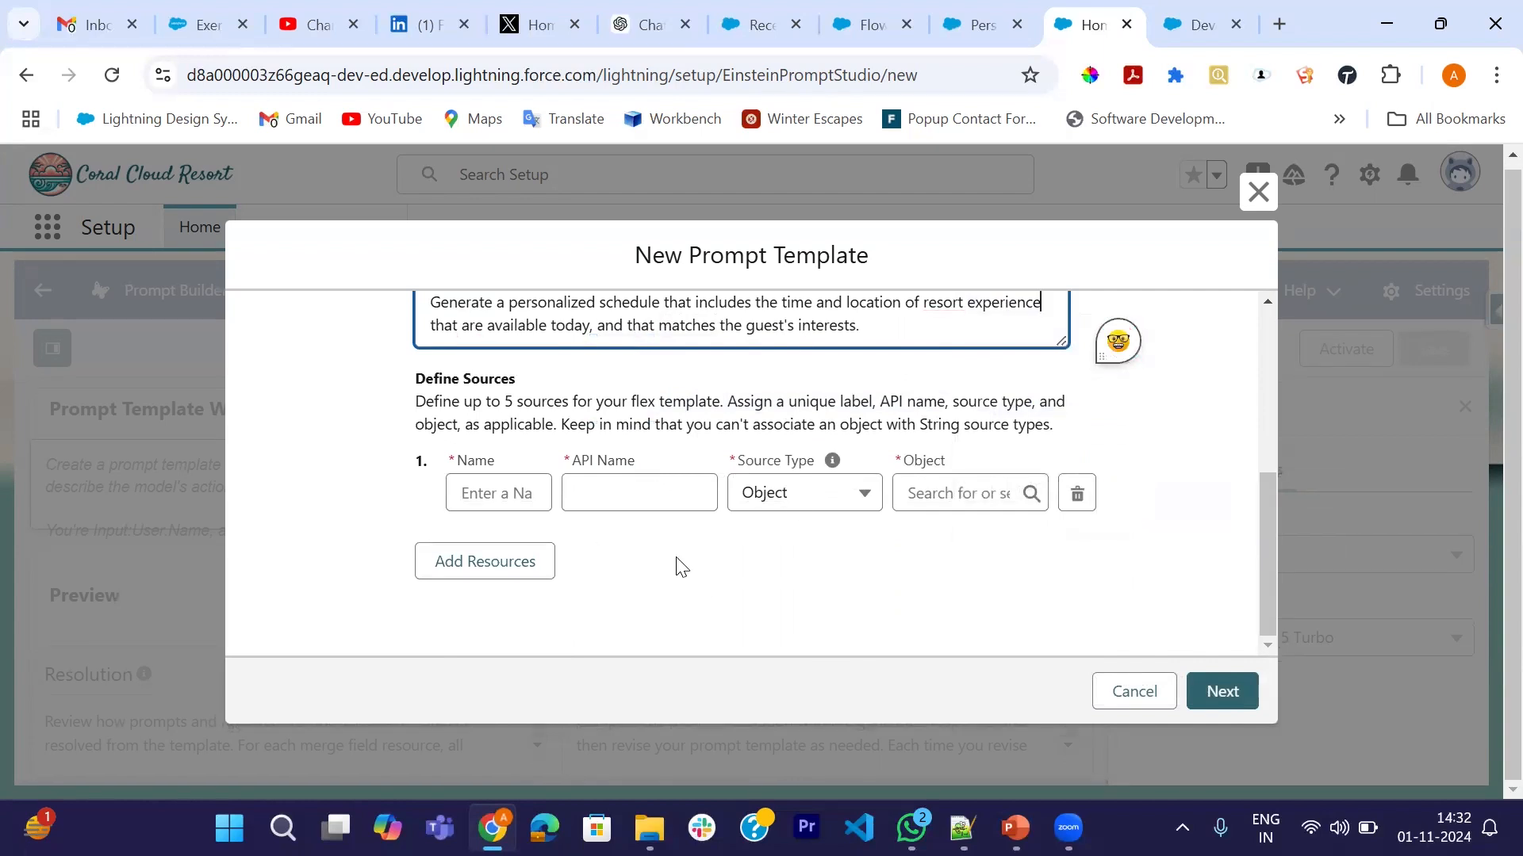
scroll(544, 463, "up", 2)
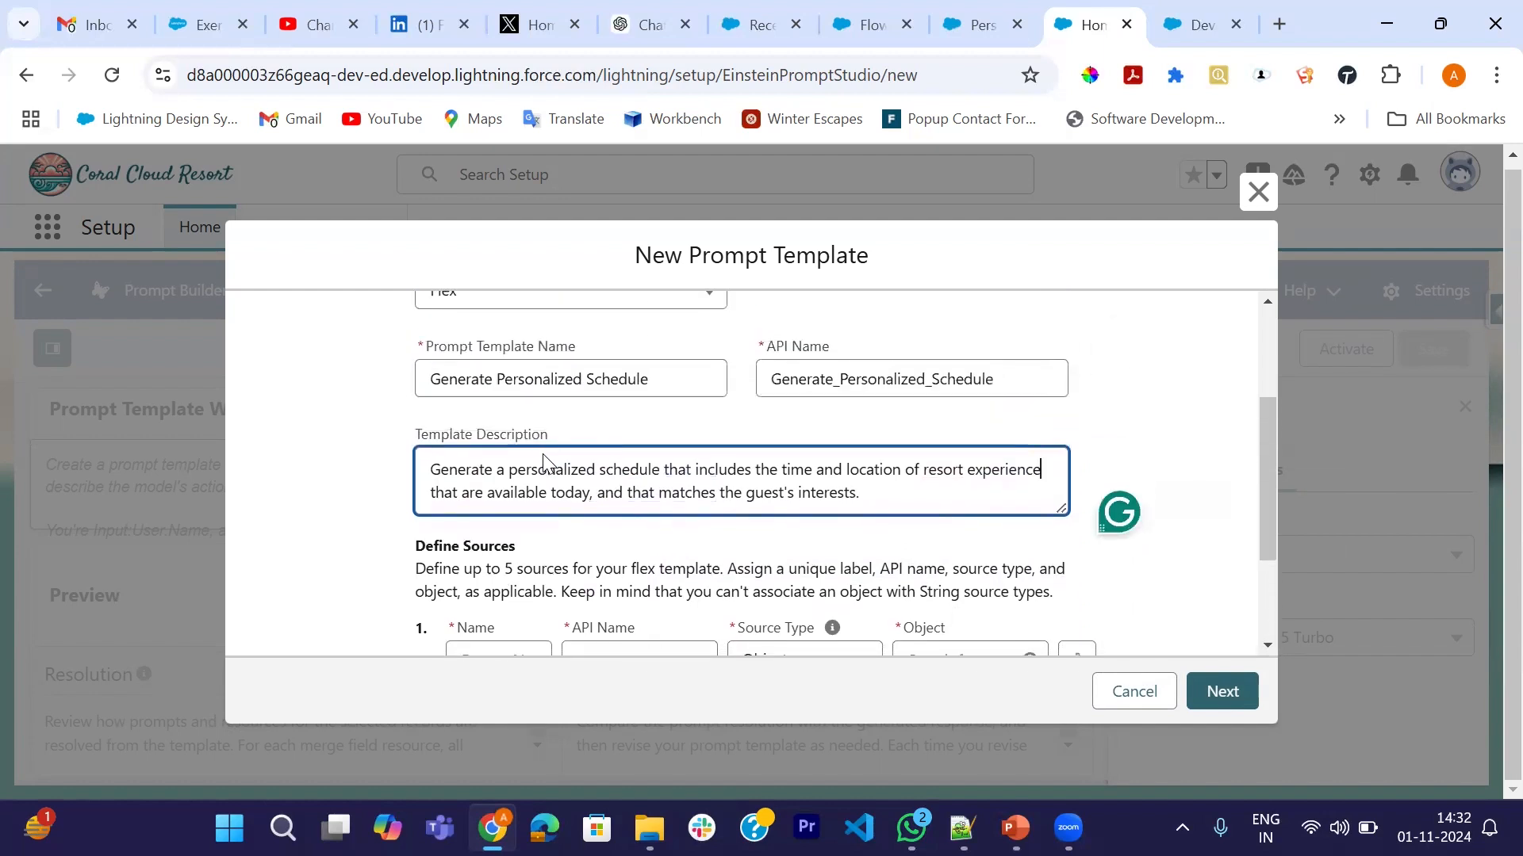
- Add a source named Contact with API name myContact, using the Contact object
scroll(543, 464, "down", 2)
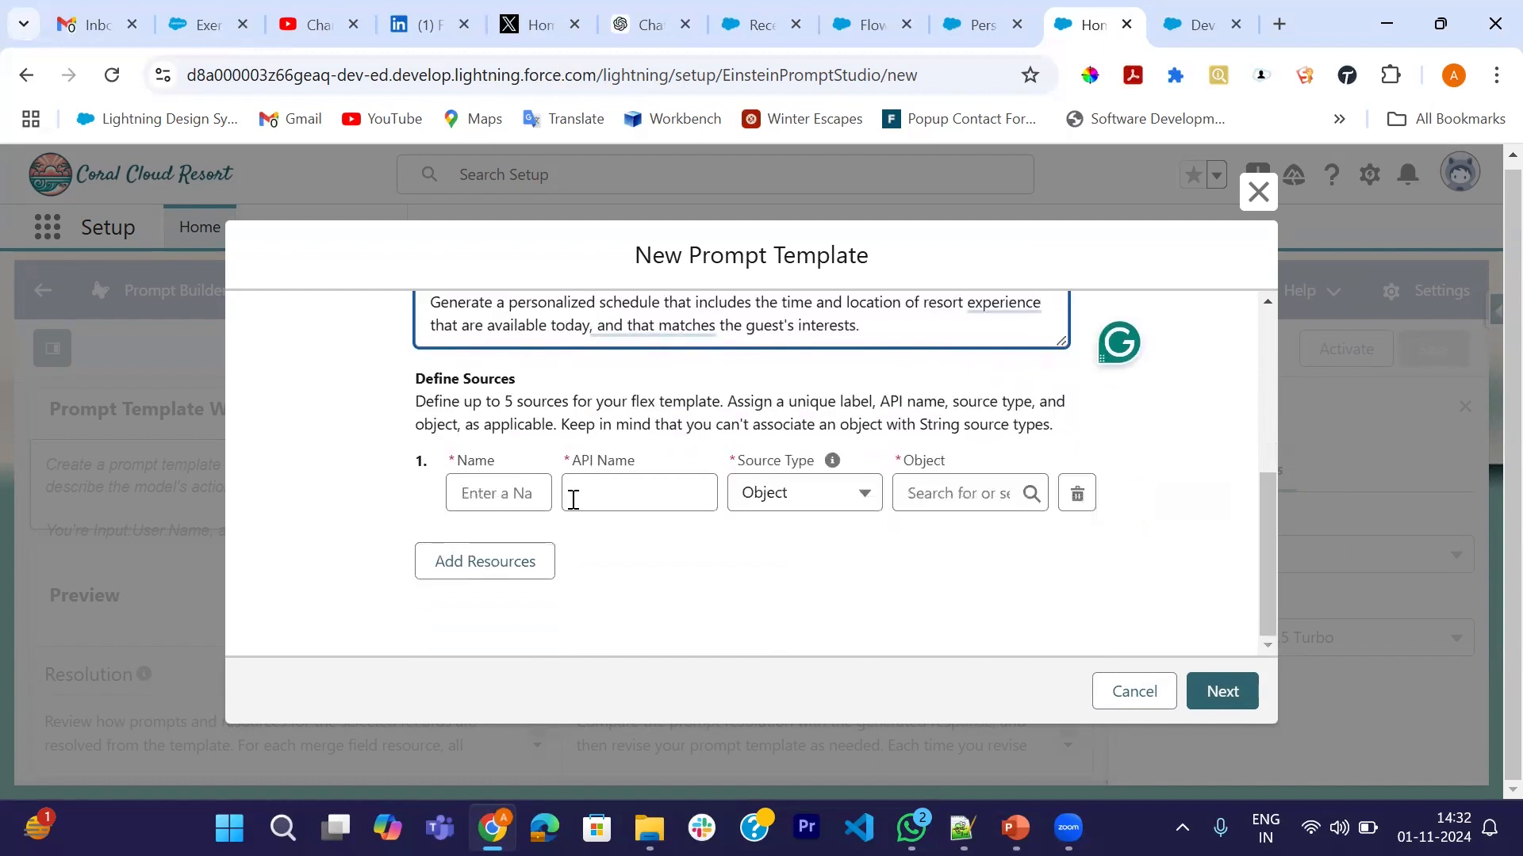
left_click(507, 491)
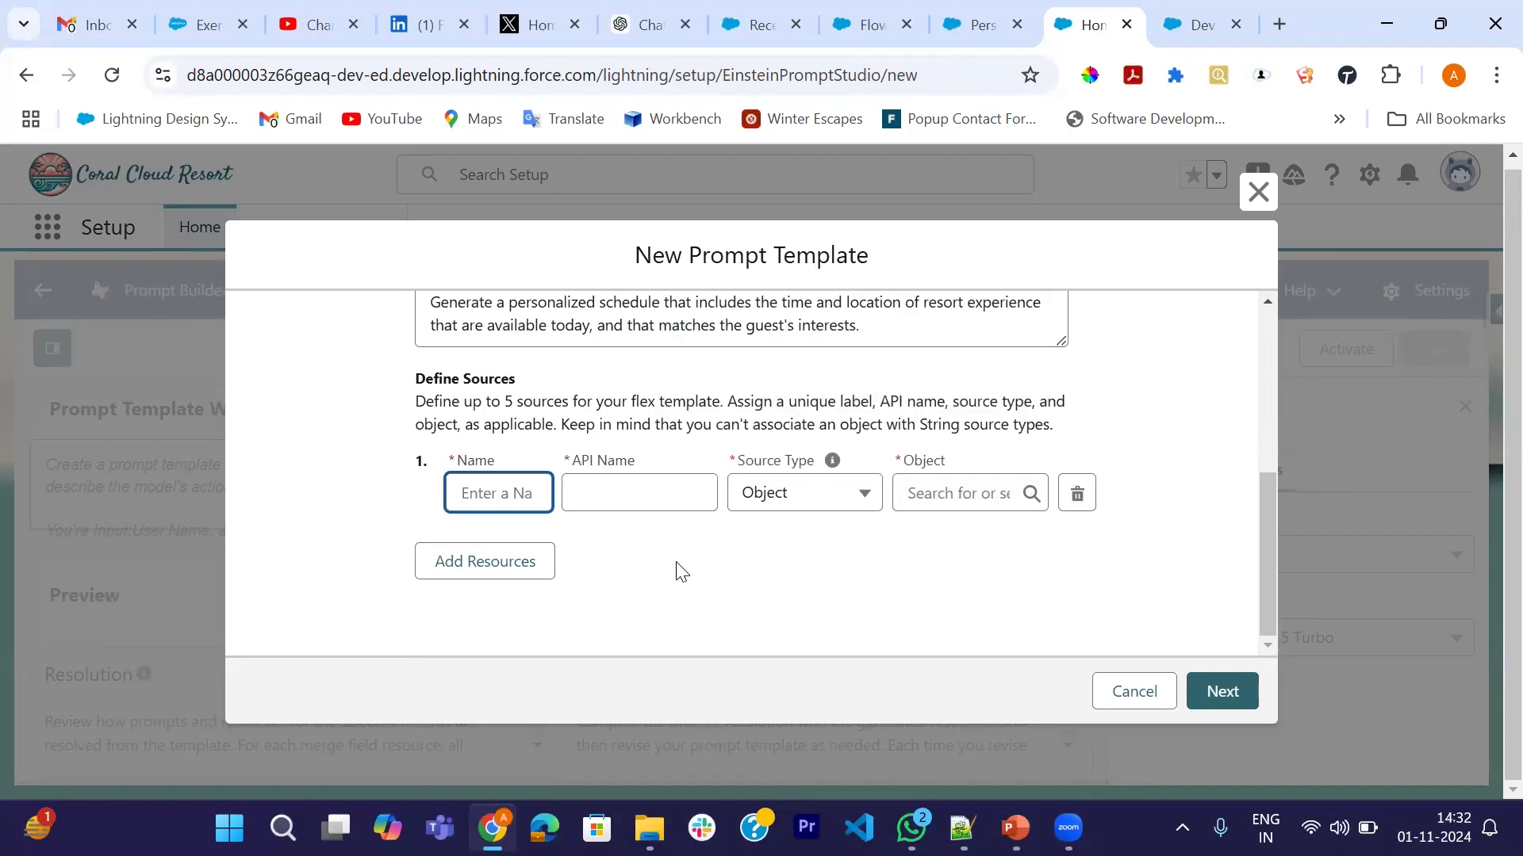
type("Contact")
key("Tab")
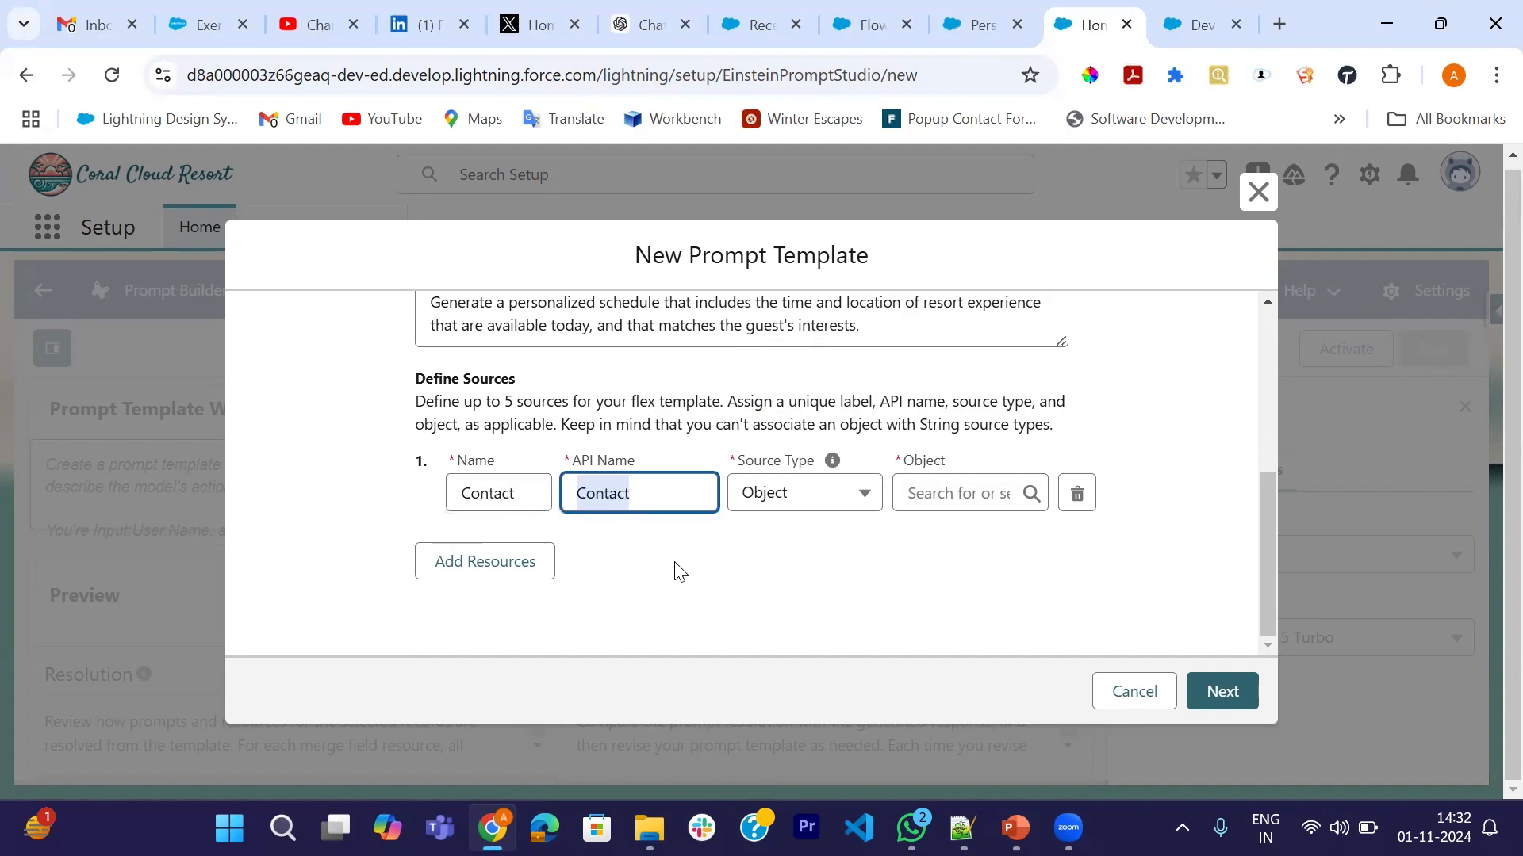
left_click(580, 494)
type("my")
left_click(684, 544)
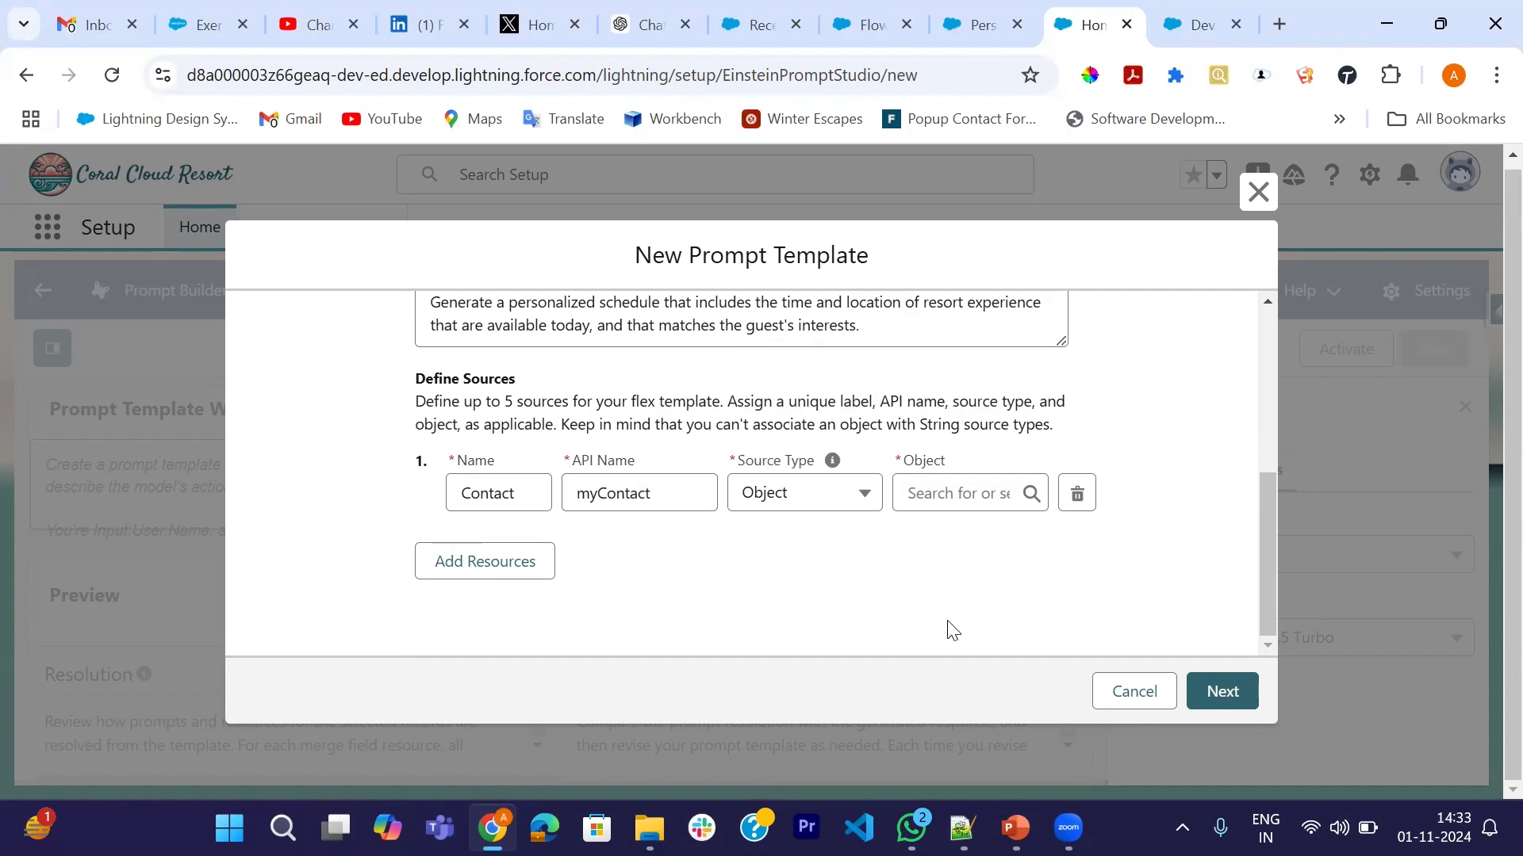
left_click(929, 488)
type("Contact")
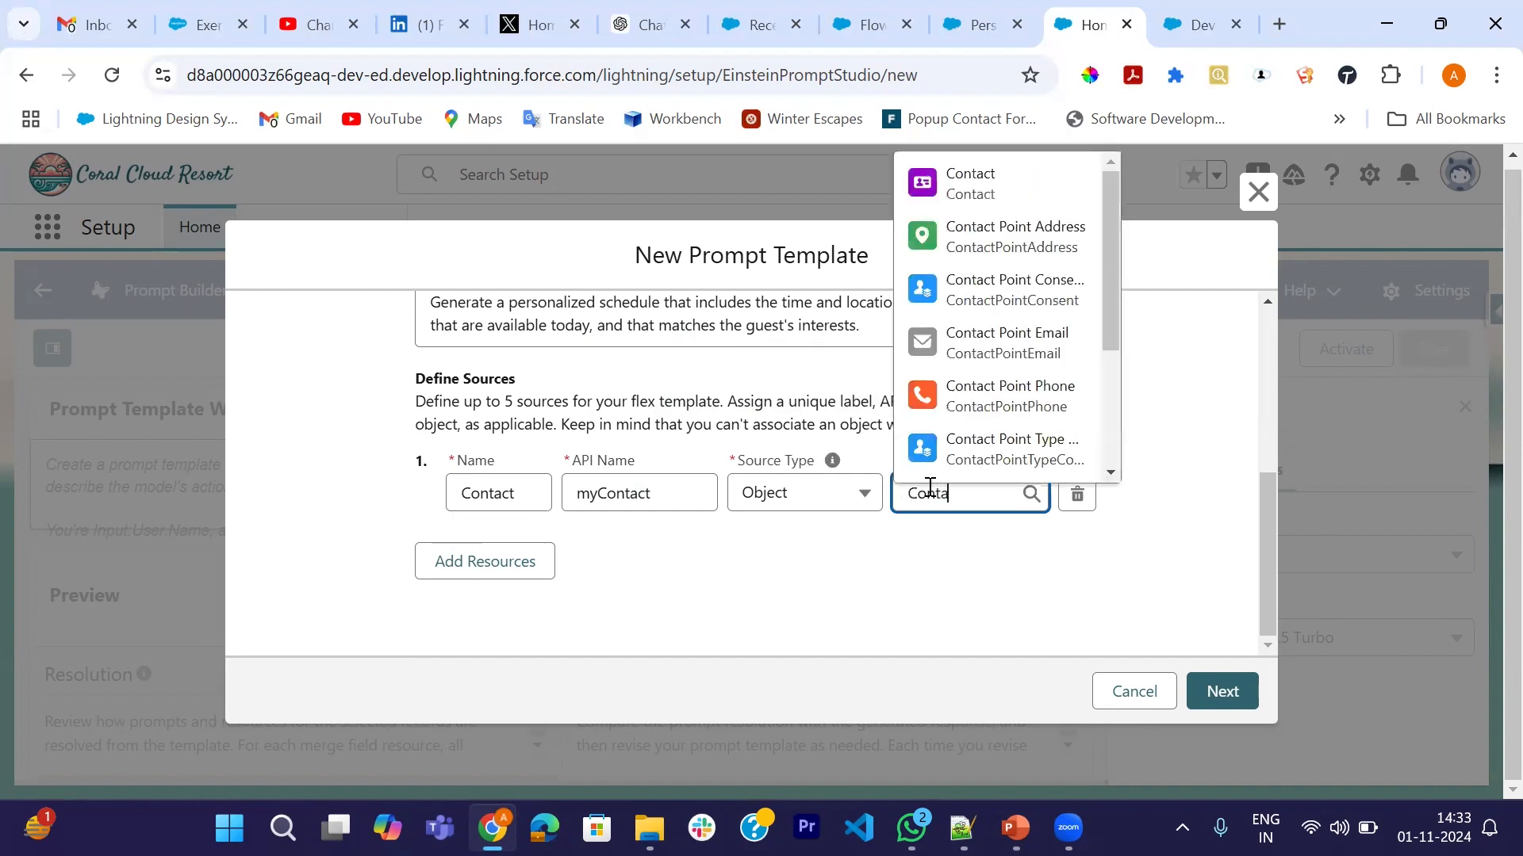
left_click(1075, 202)
left_click(707, 594)
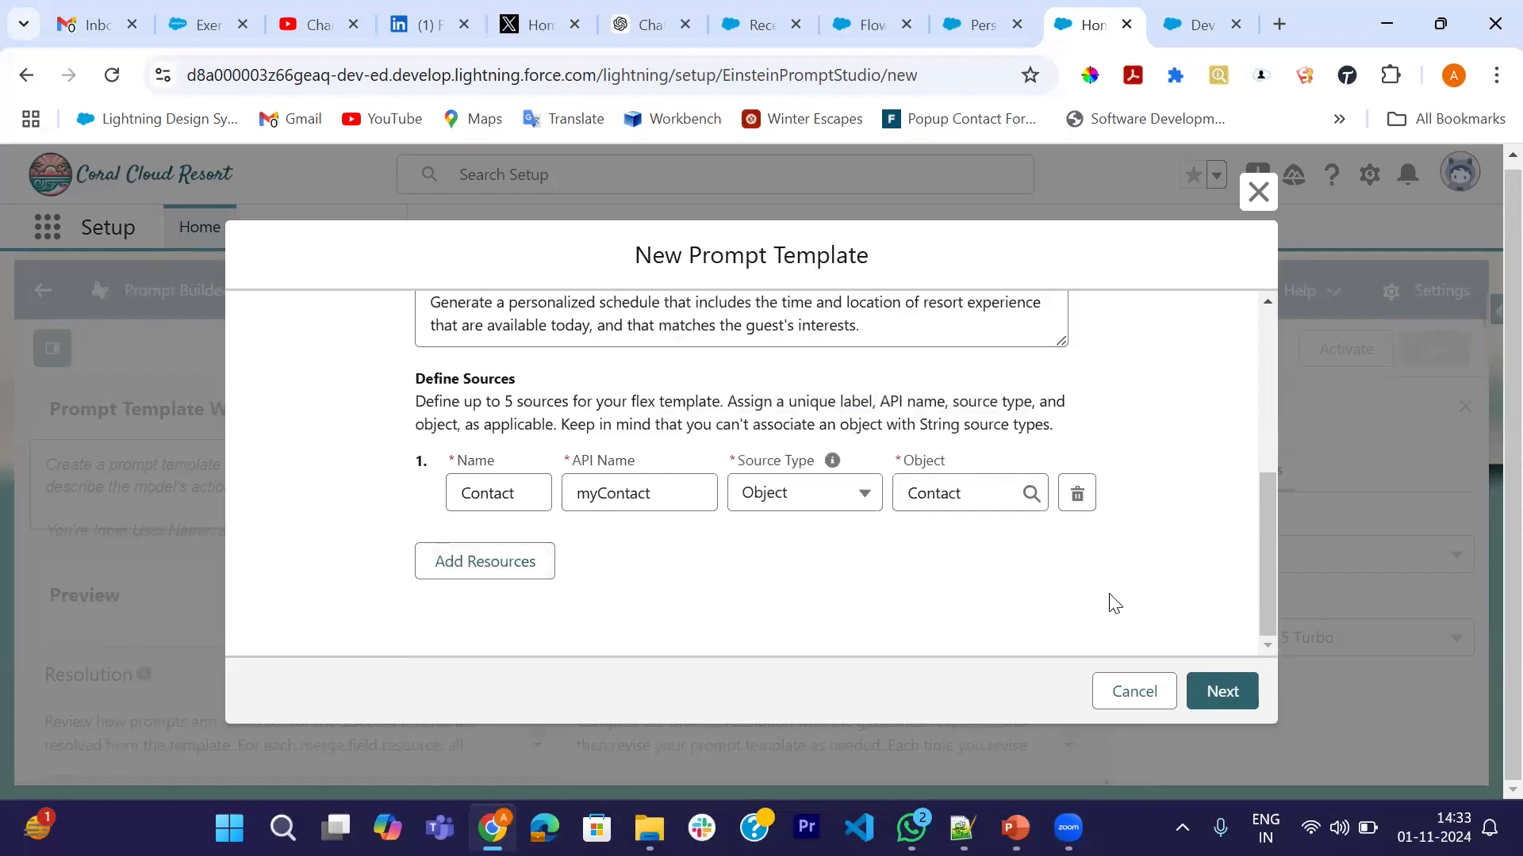
- Create the template and begin the prompt with 'Your name is'
left_click(1224, 693)
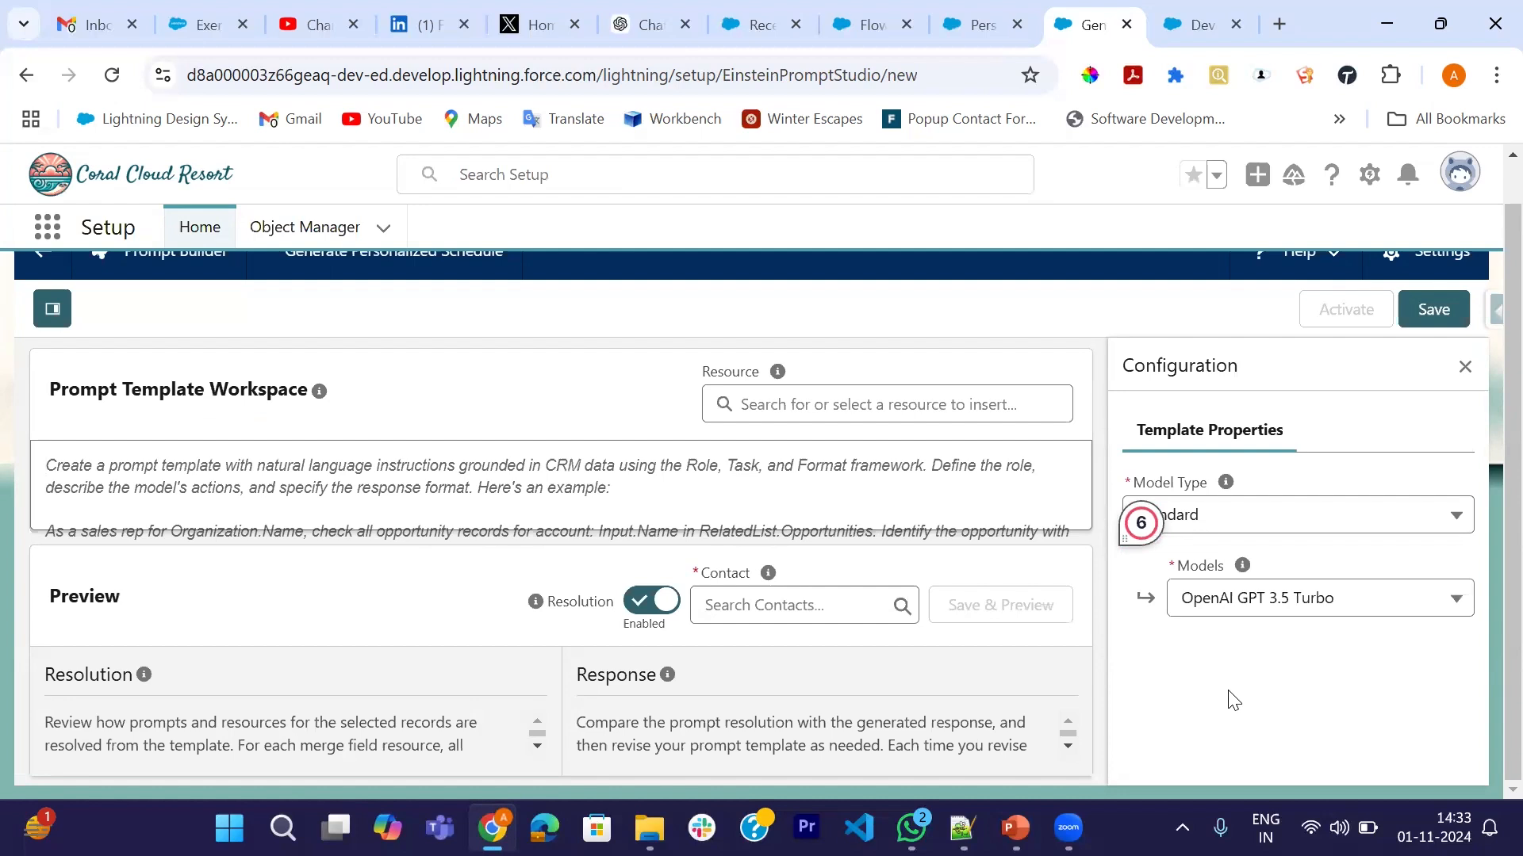
left_click(526, 484)
type("Your ")
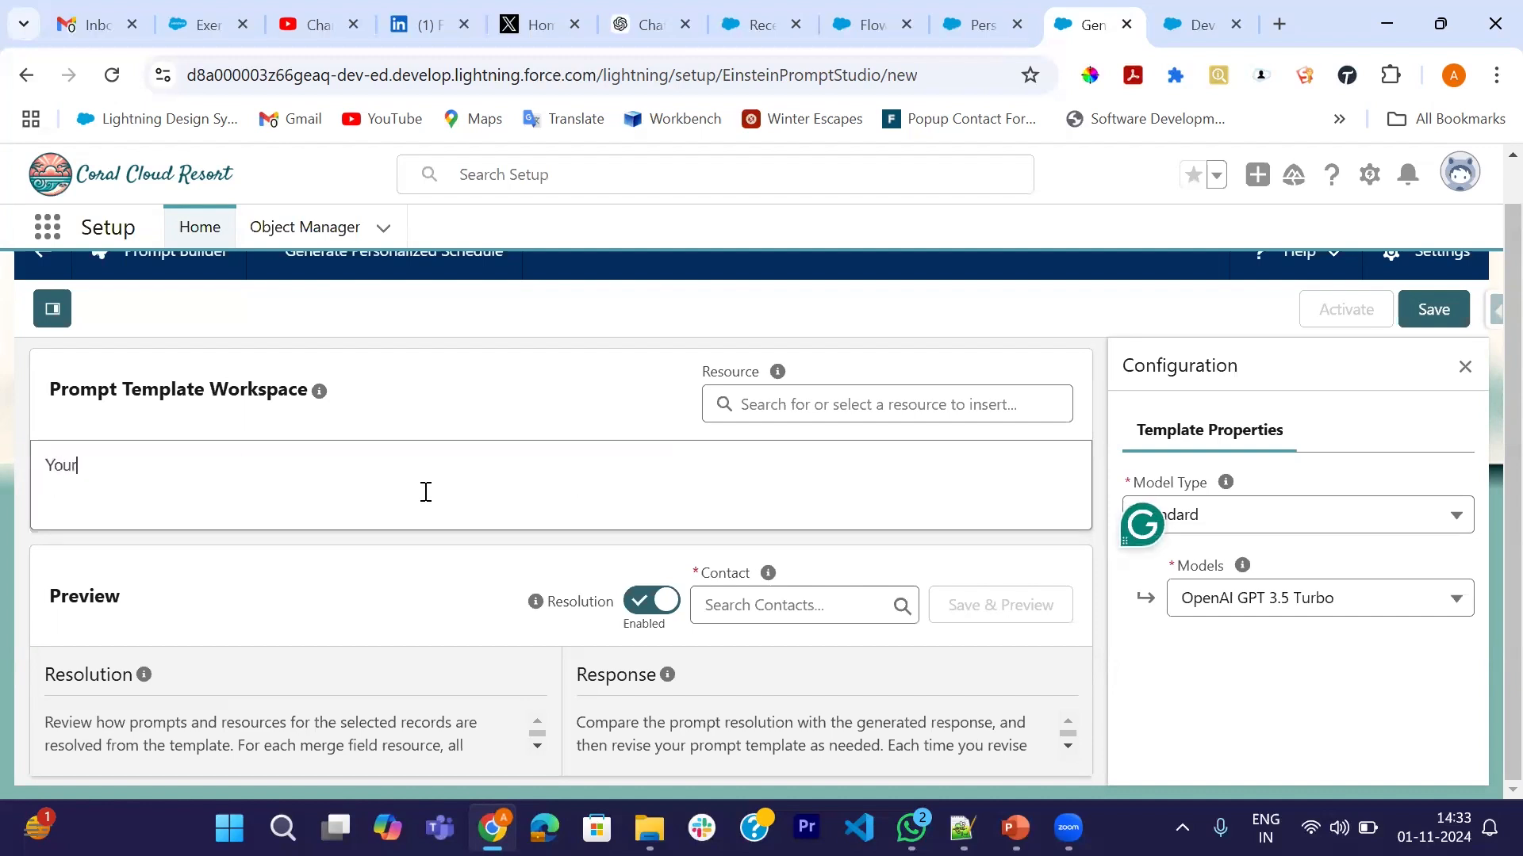
type("name is")
- Insert the Current User's First Name, then add '. You work in the guest success team at'
left_click(754, 402)
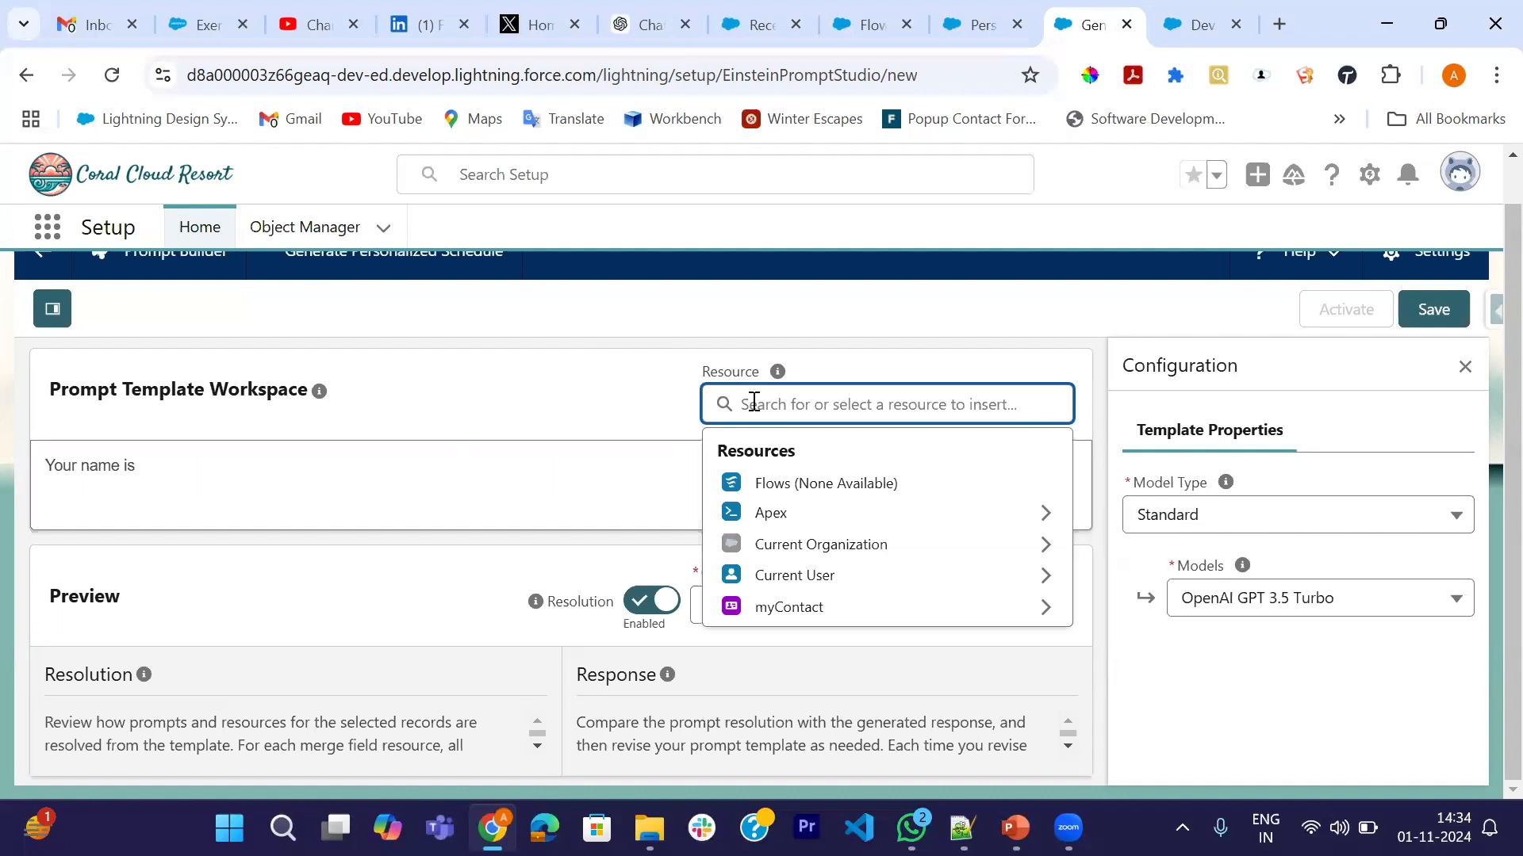
left_click(855, 582)
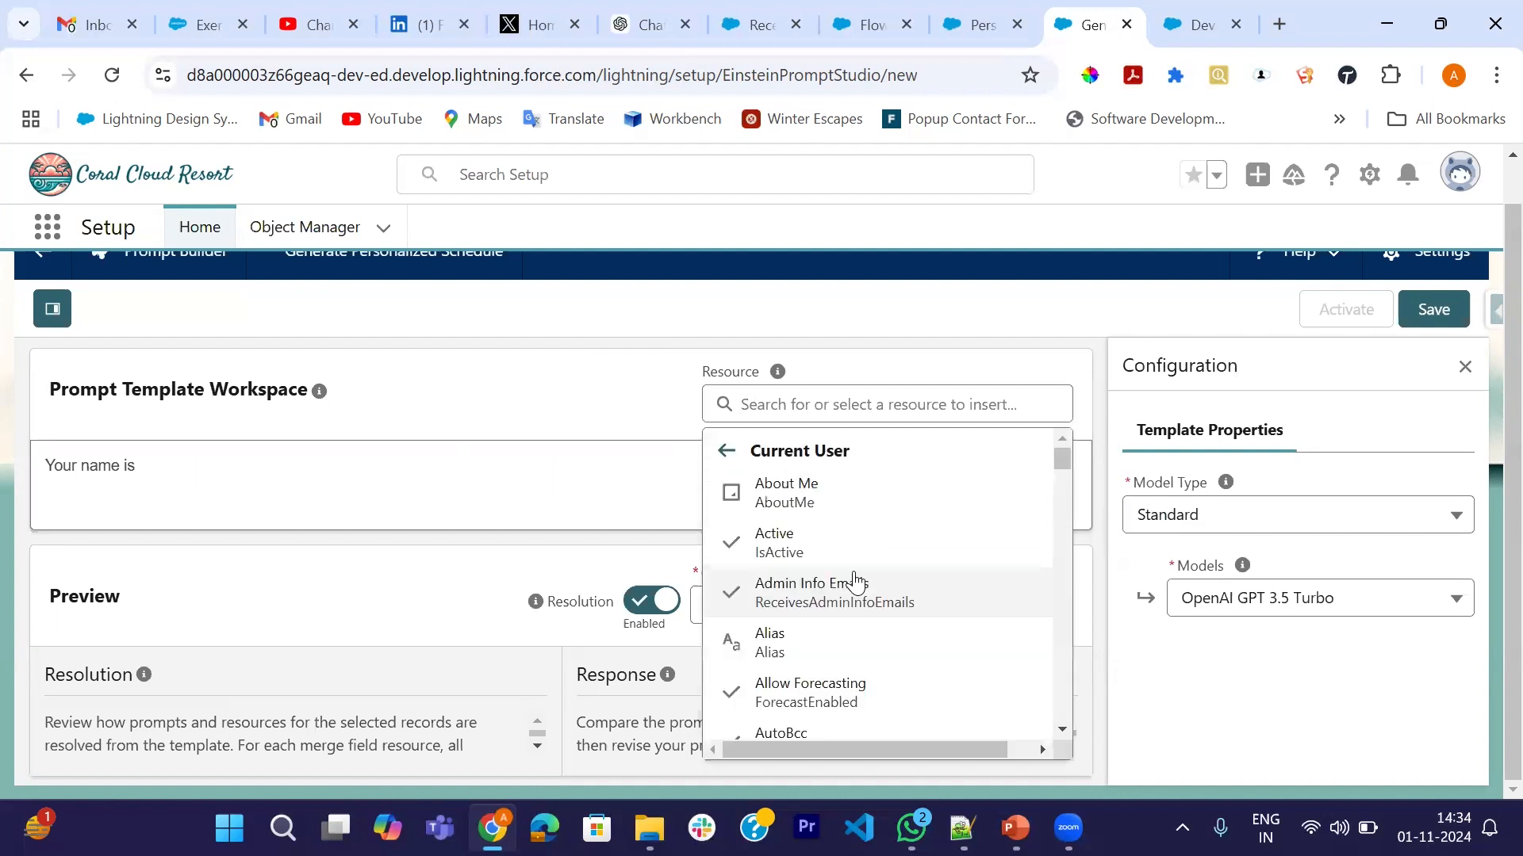
scroll(820, 612, "down", 5)
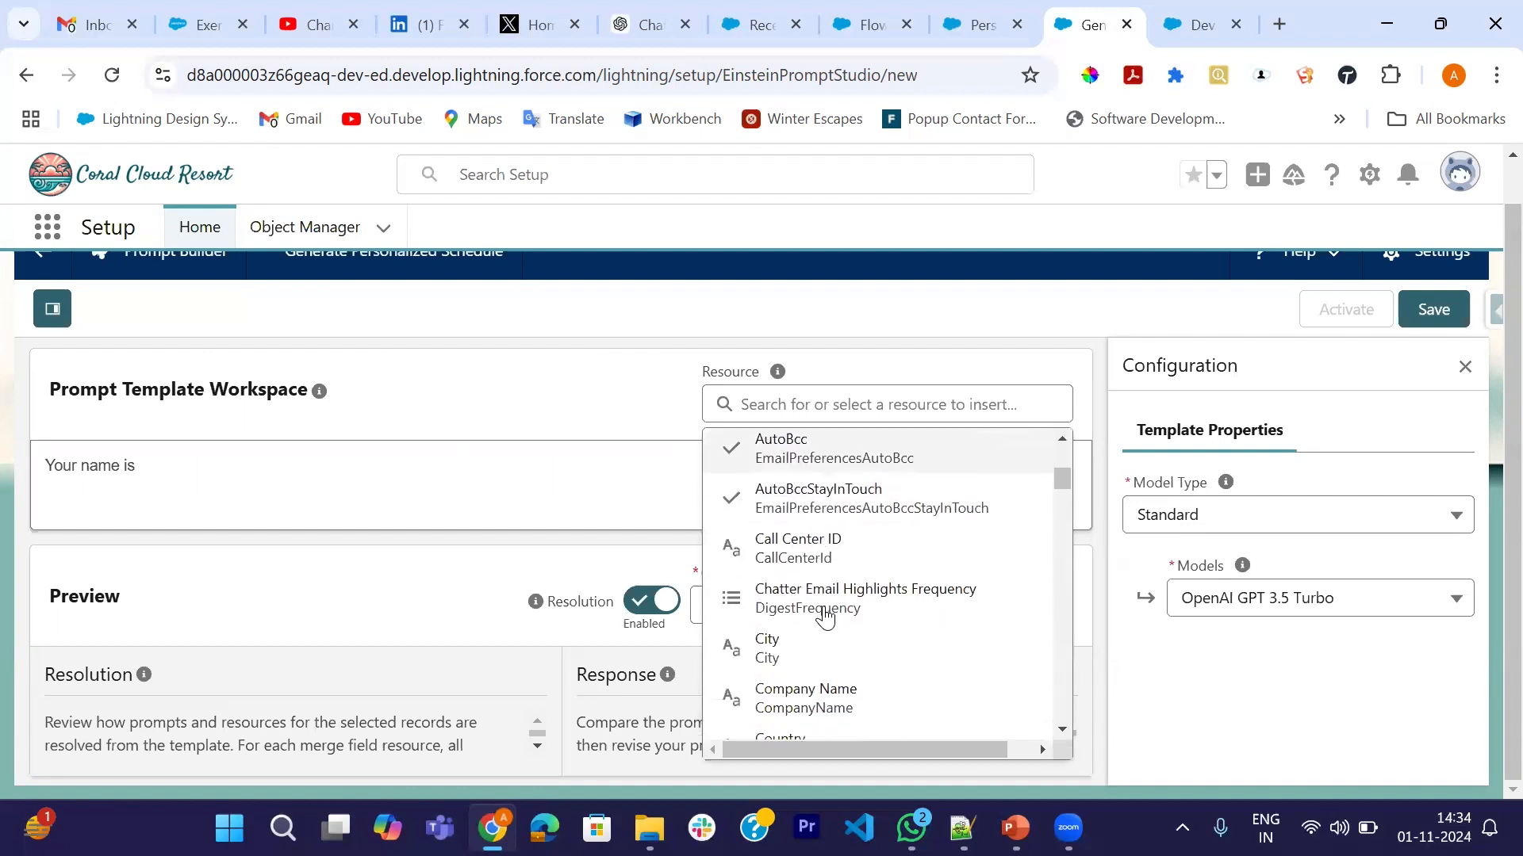
scroll(825, 618, "down", 7)
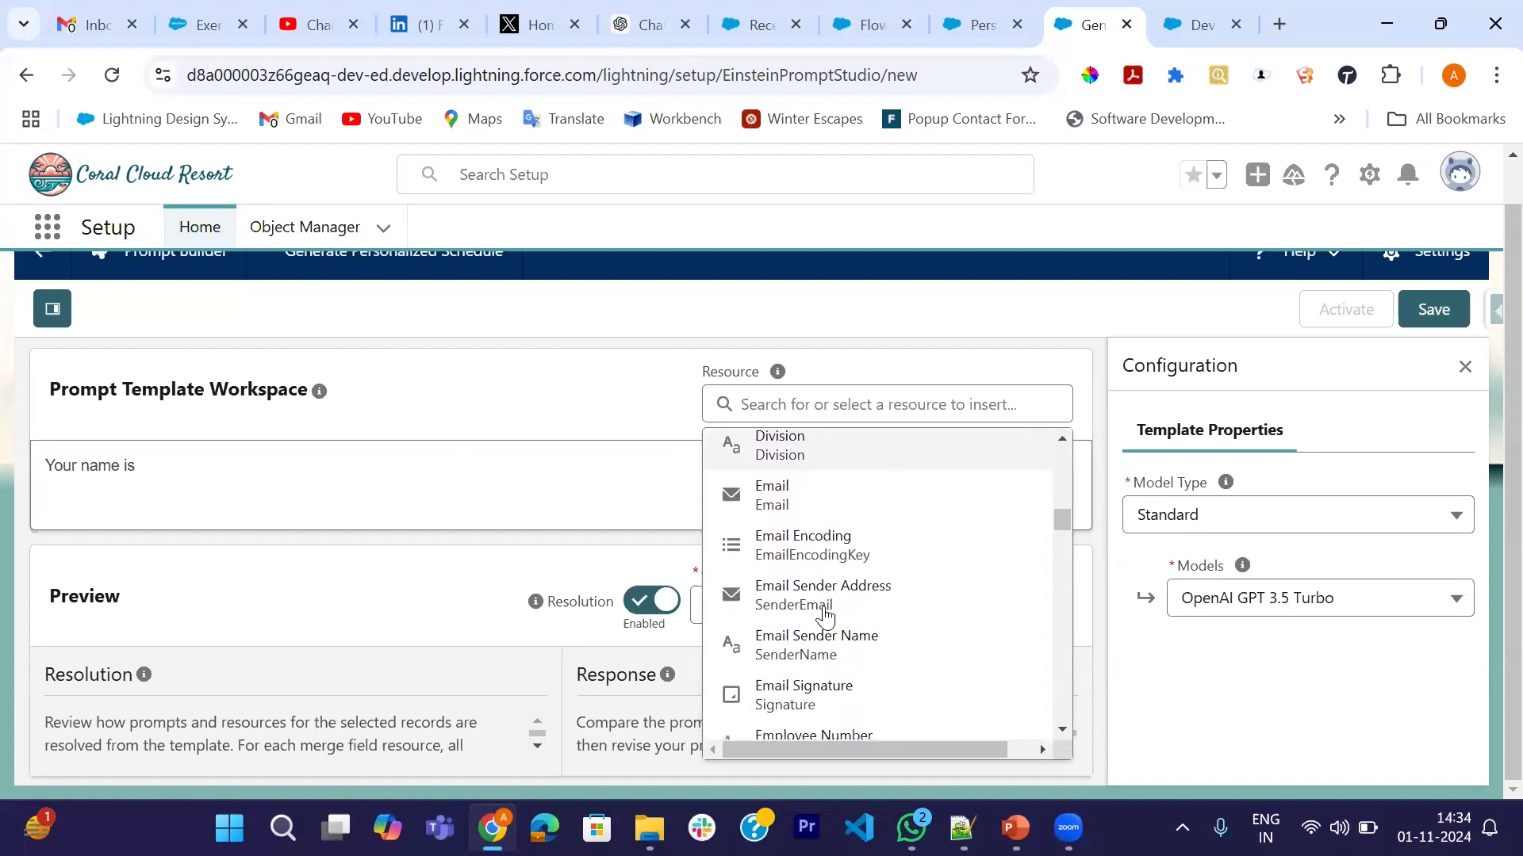
scroll(825, 615, "down", 2)
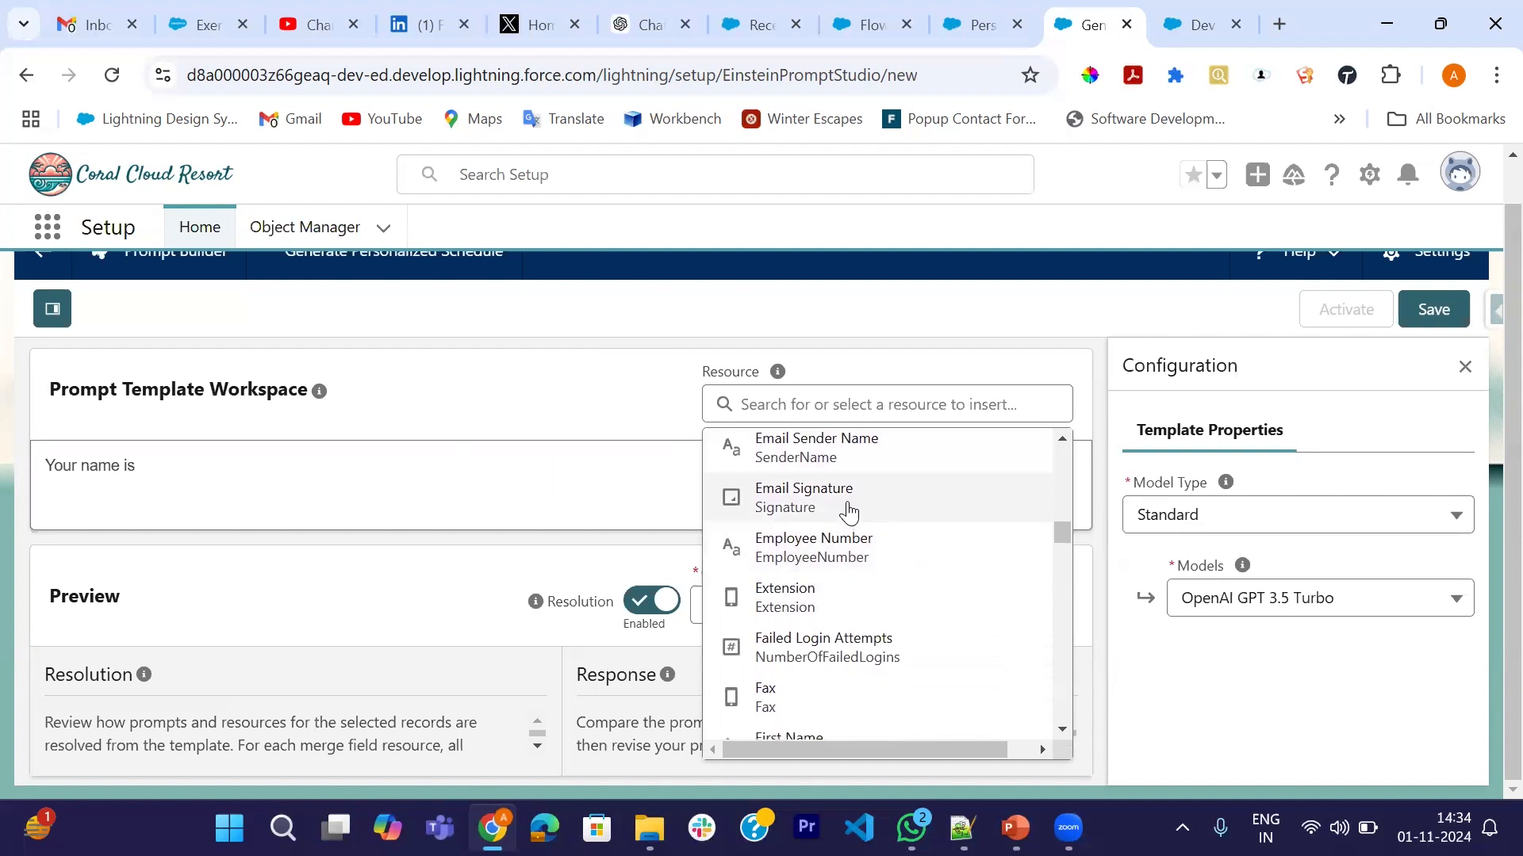
scroll(859, 555, "up", 3)
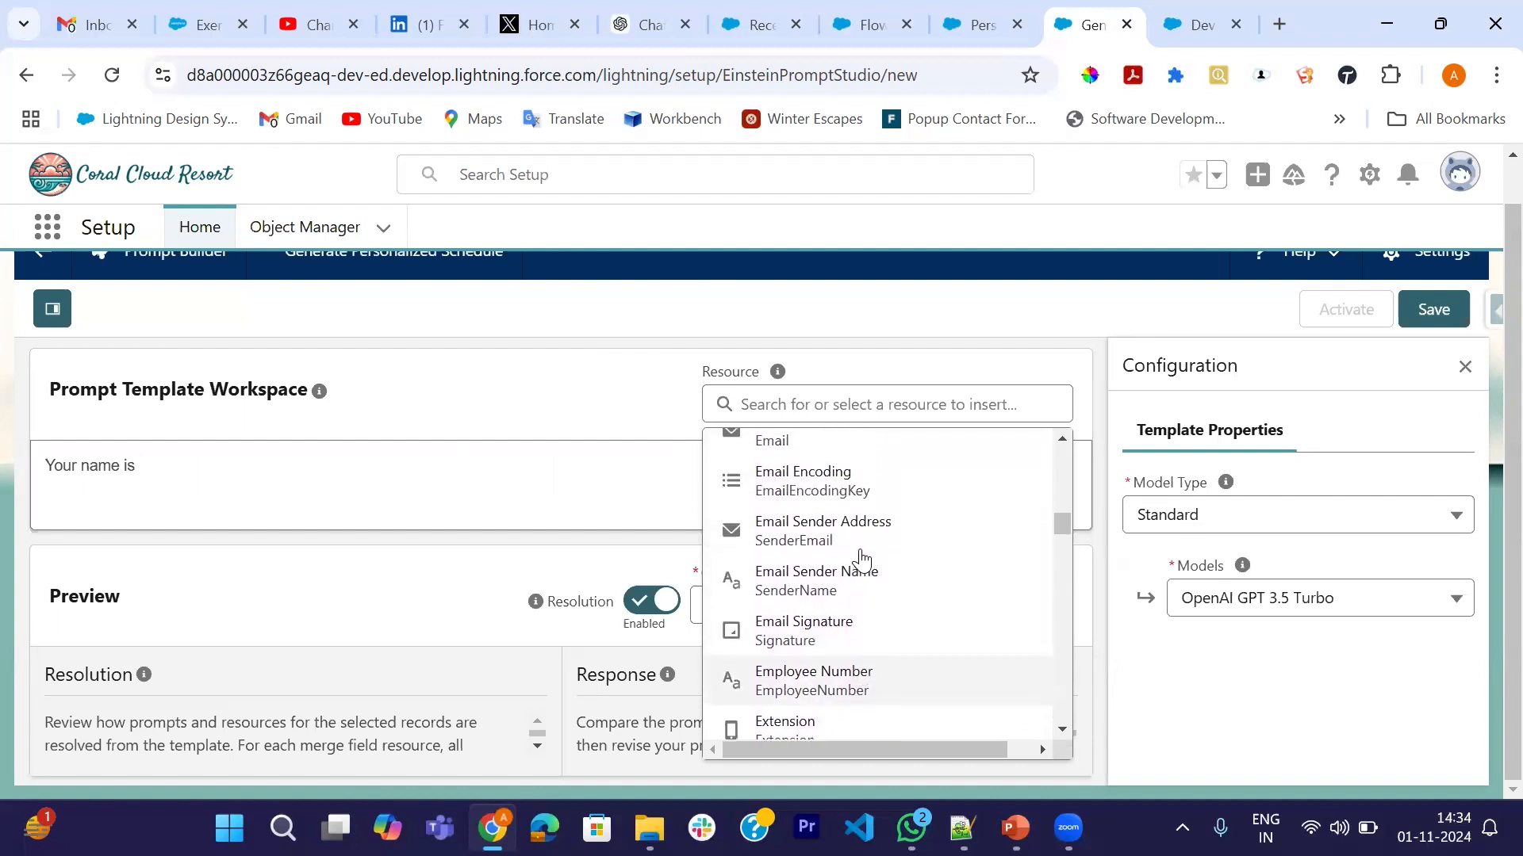
scroll(860, 559, "up", 1)
scroll(860, 559, "down", 4)
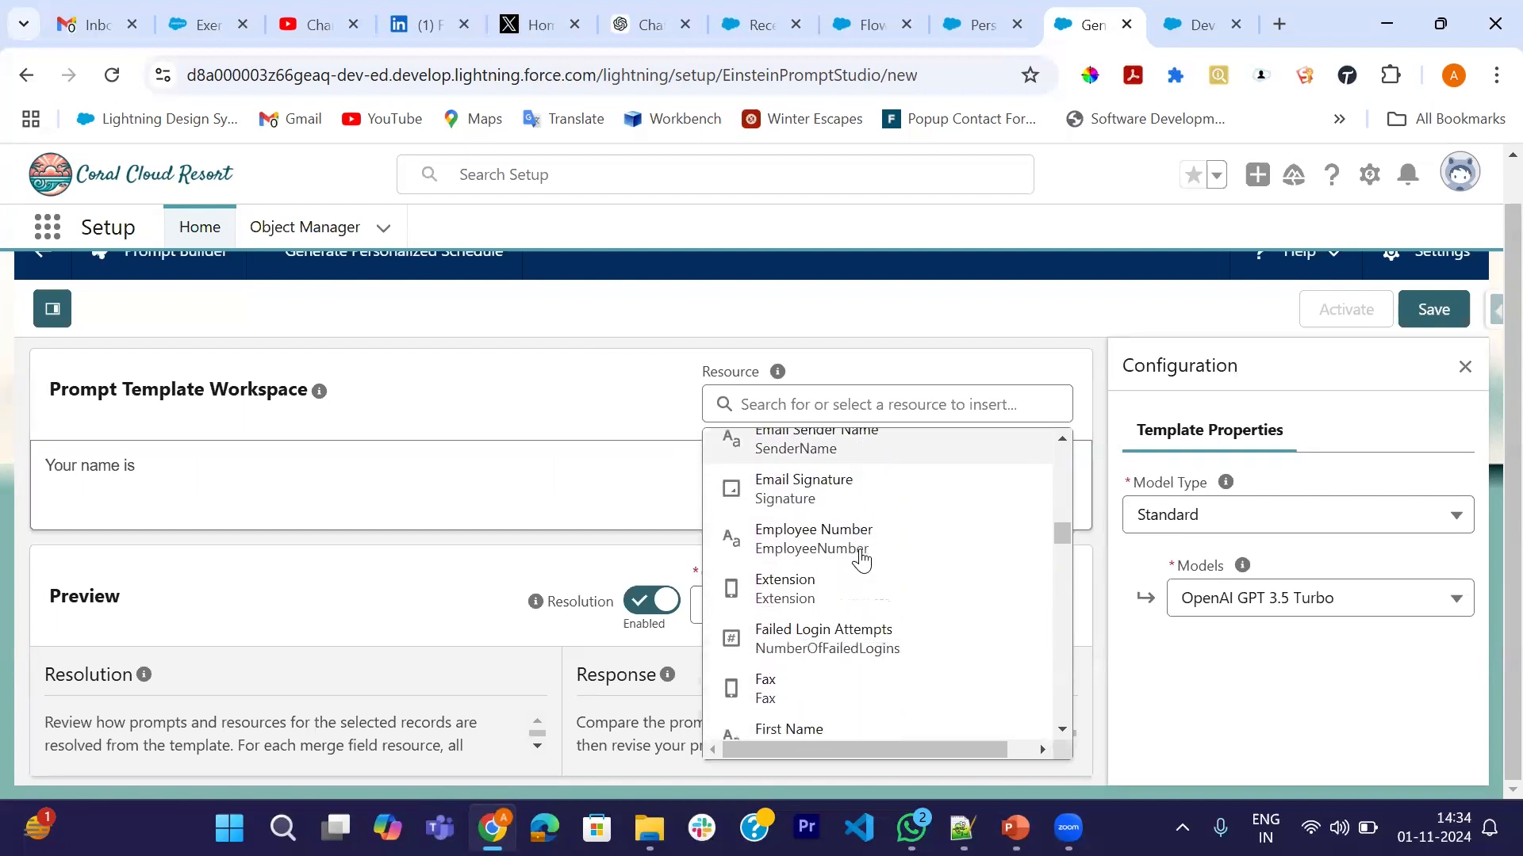
scroll(860, 559, "down", 2)
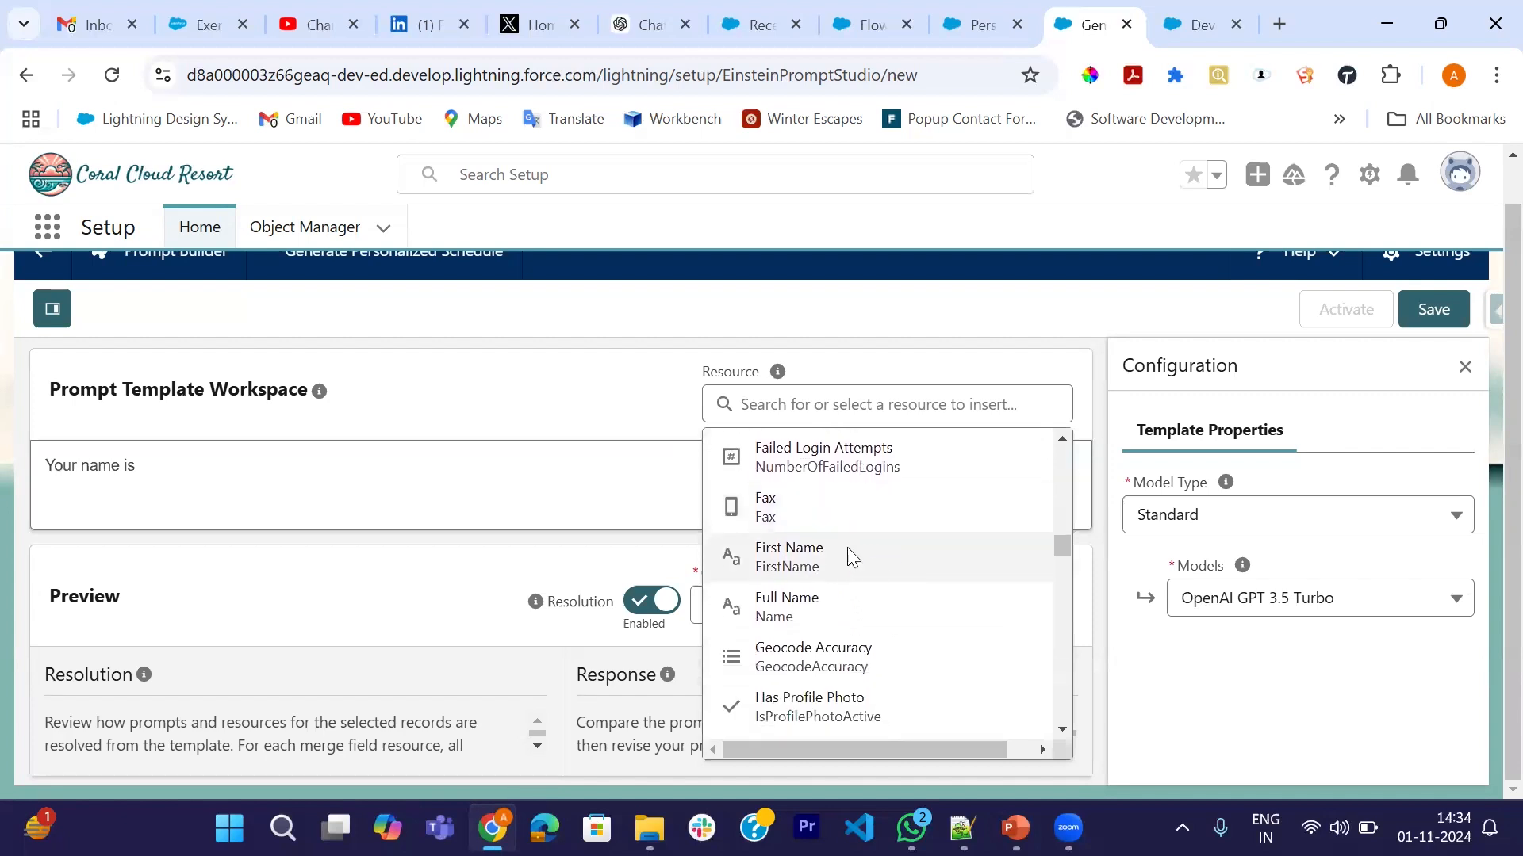
left_click(846, 555)
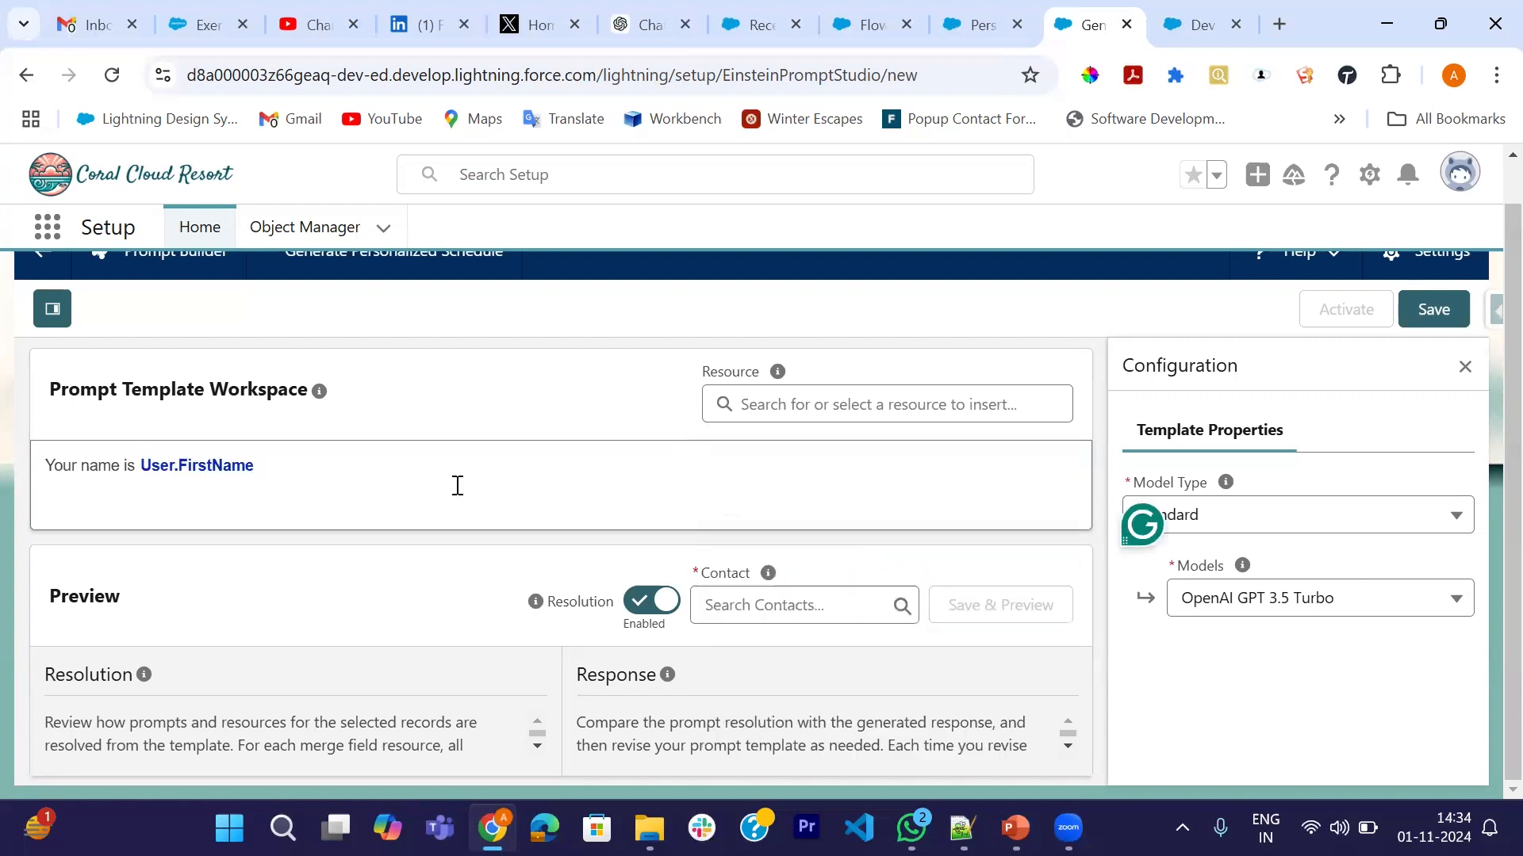
type(". You work in the g")
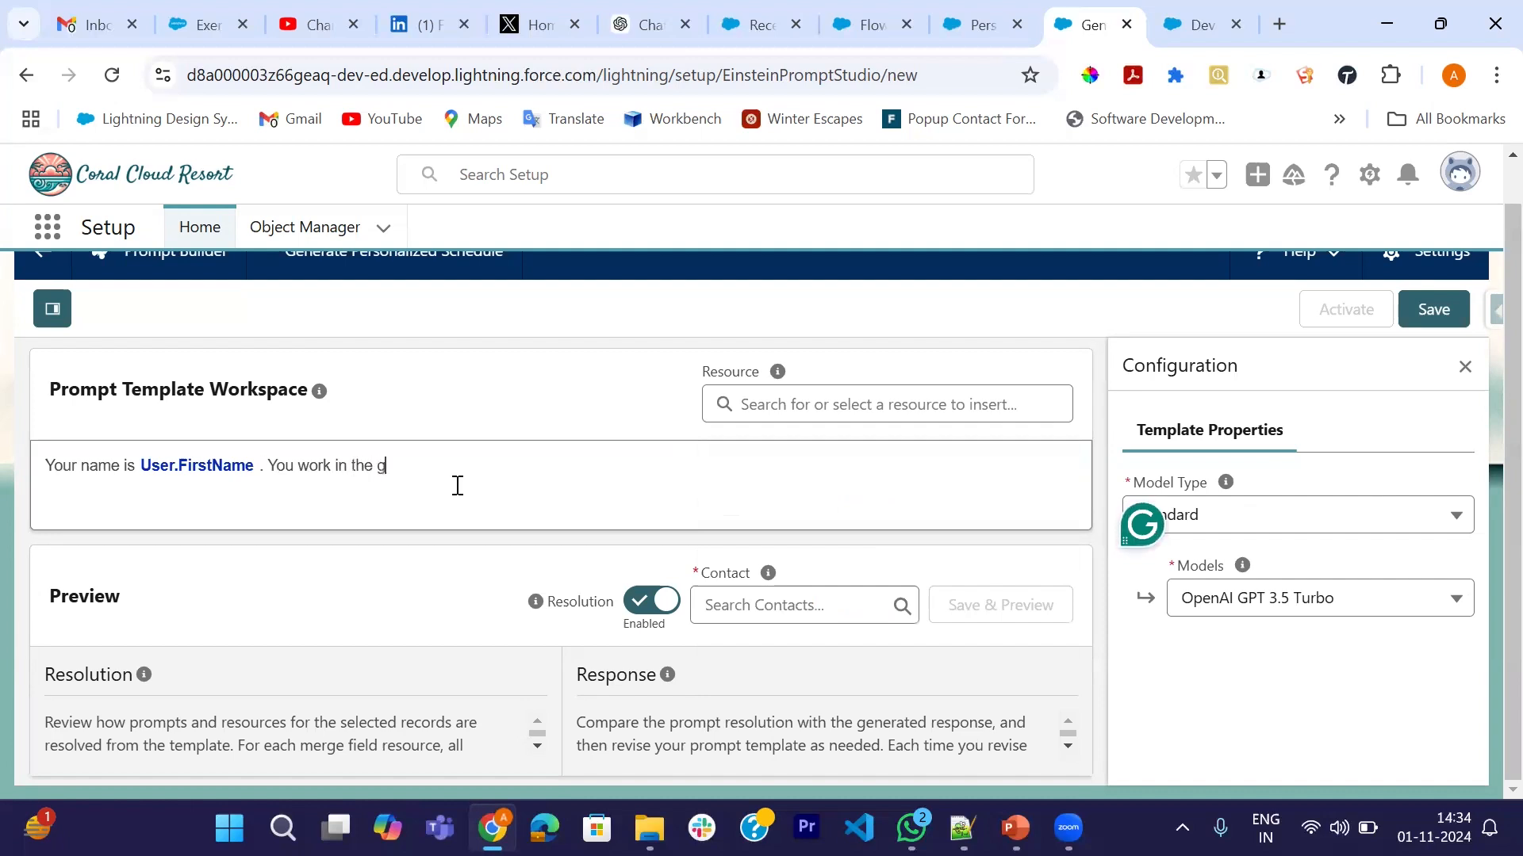
type("uest success")
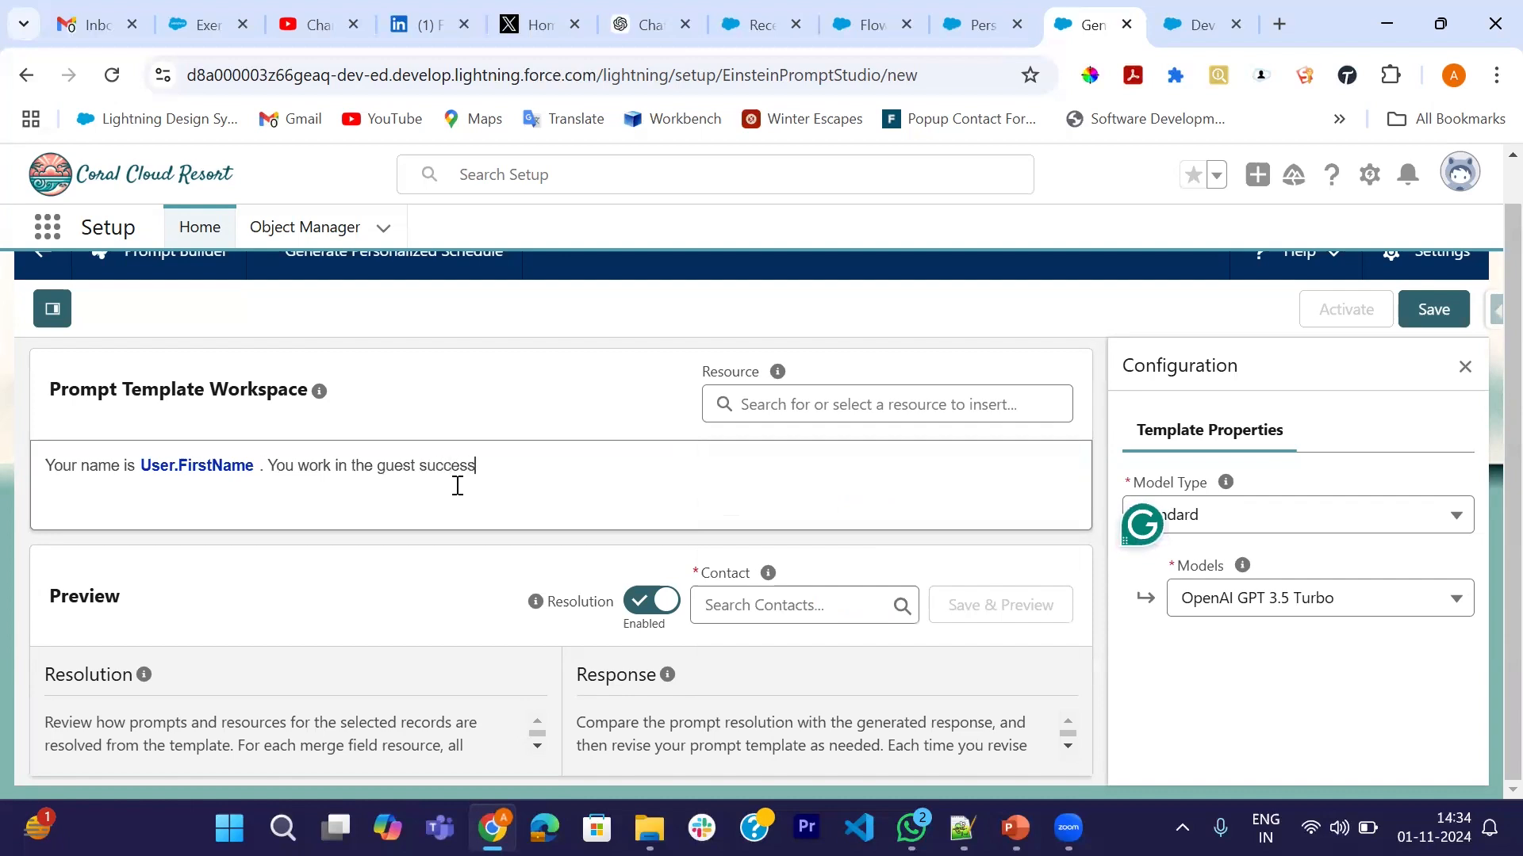
type(" team at")
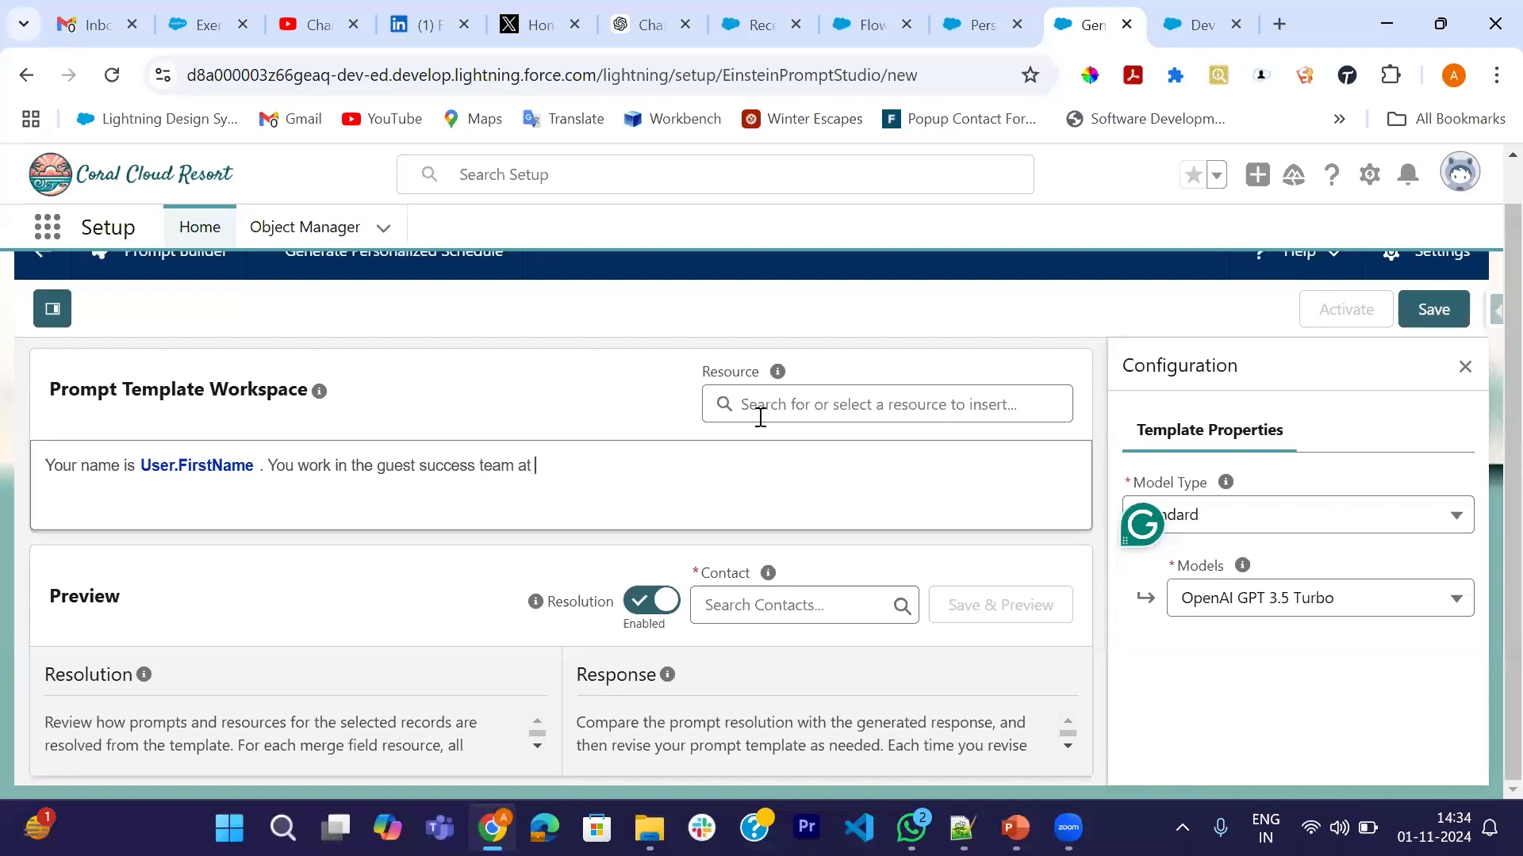
- Insert the Current Organization Name merge field after "team at" and end the sentence with a period
left_click(812, 405)
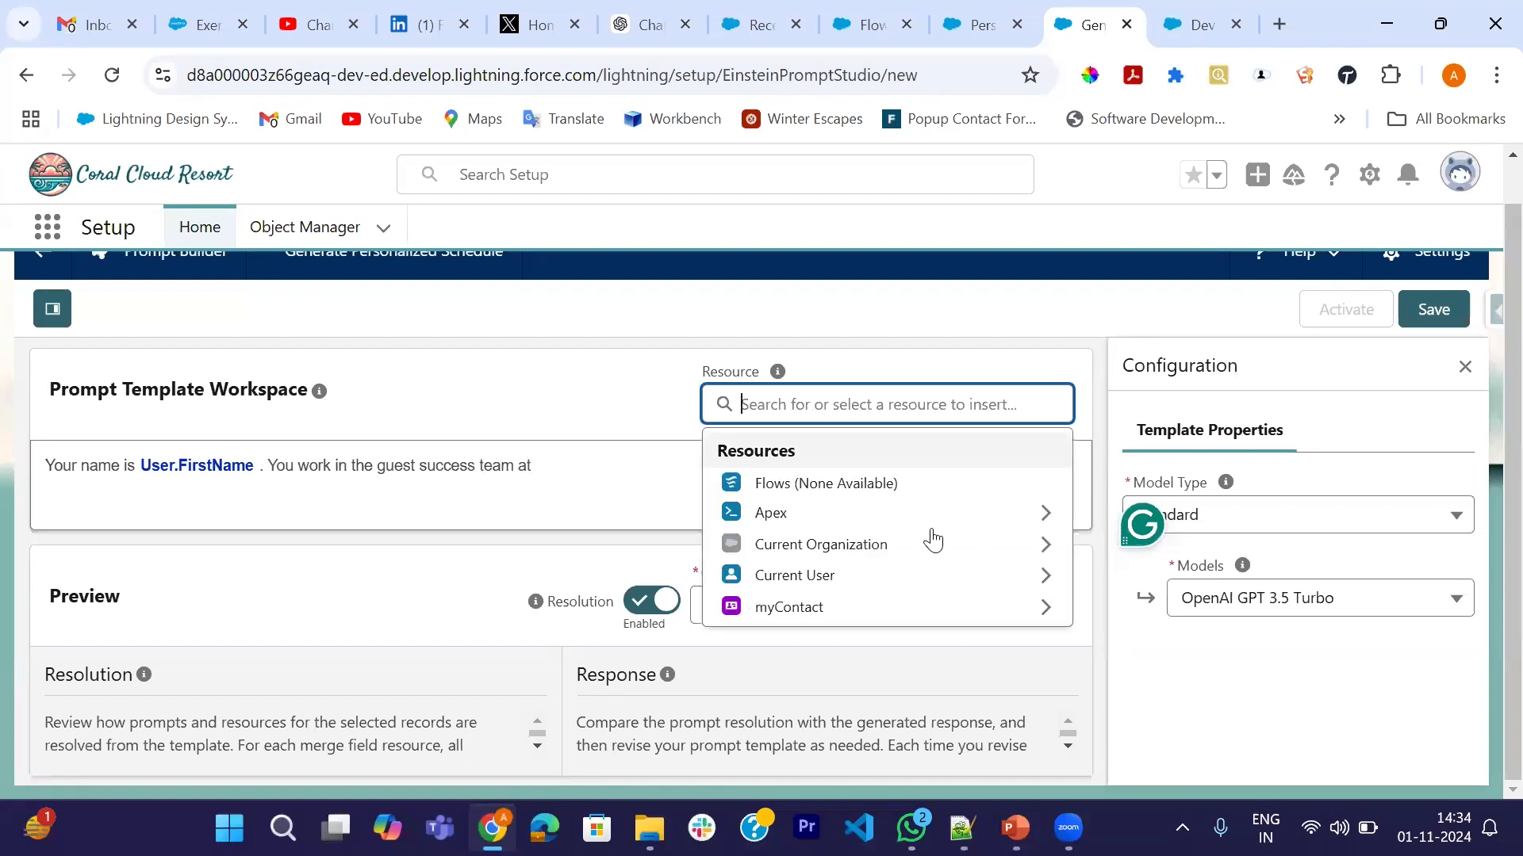
left_click(801, 545)
scroll(820, 607, "down", 4)
scroll(824, 611, "down", 5)
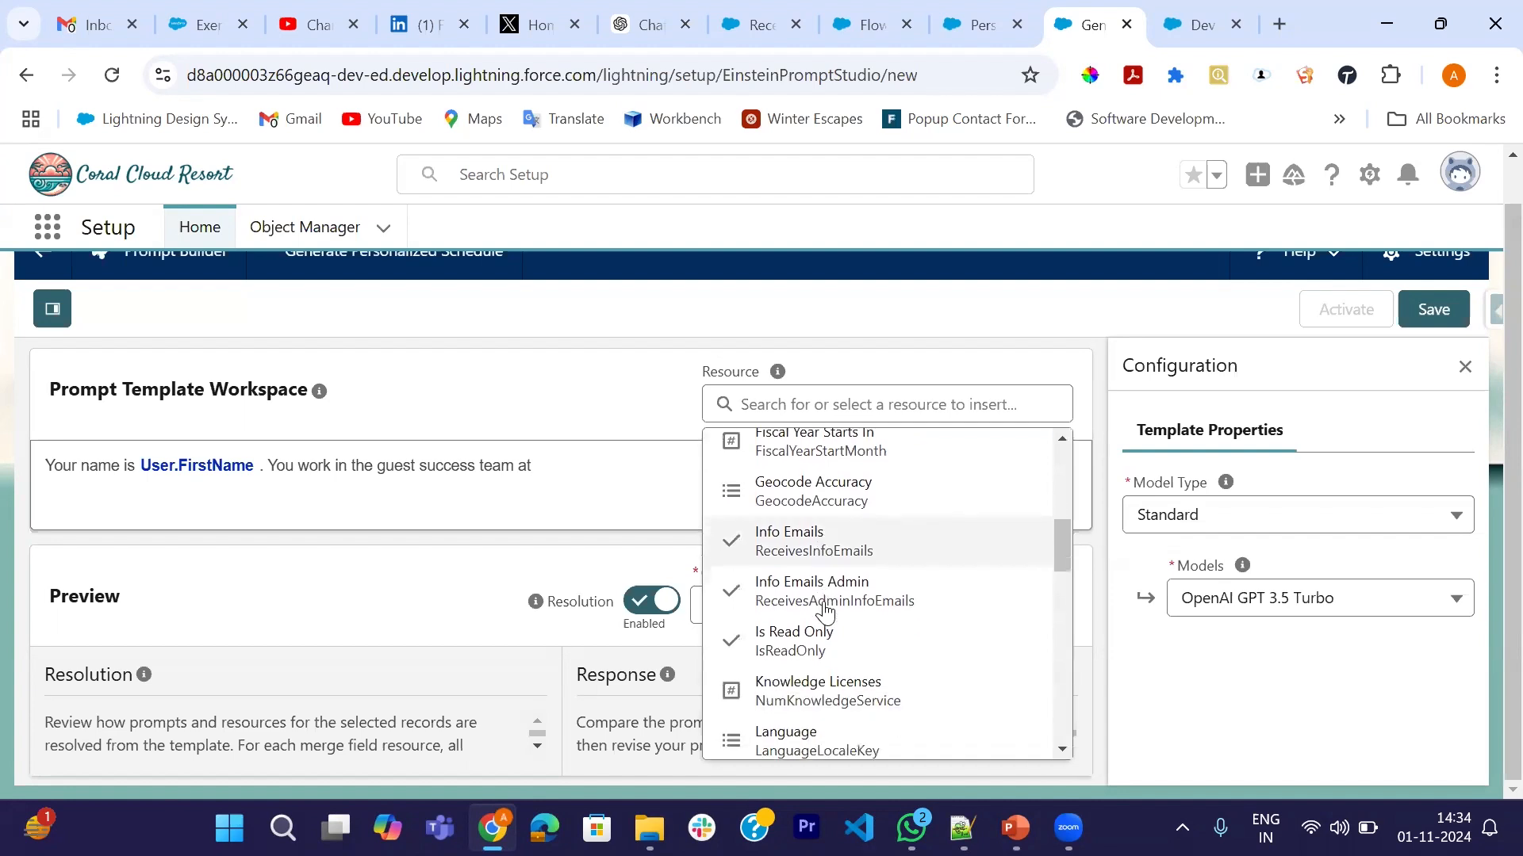
scroll(825, 611, "down", 1)
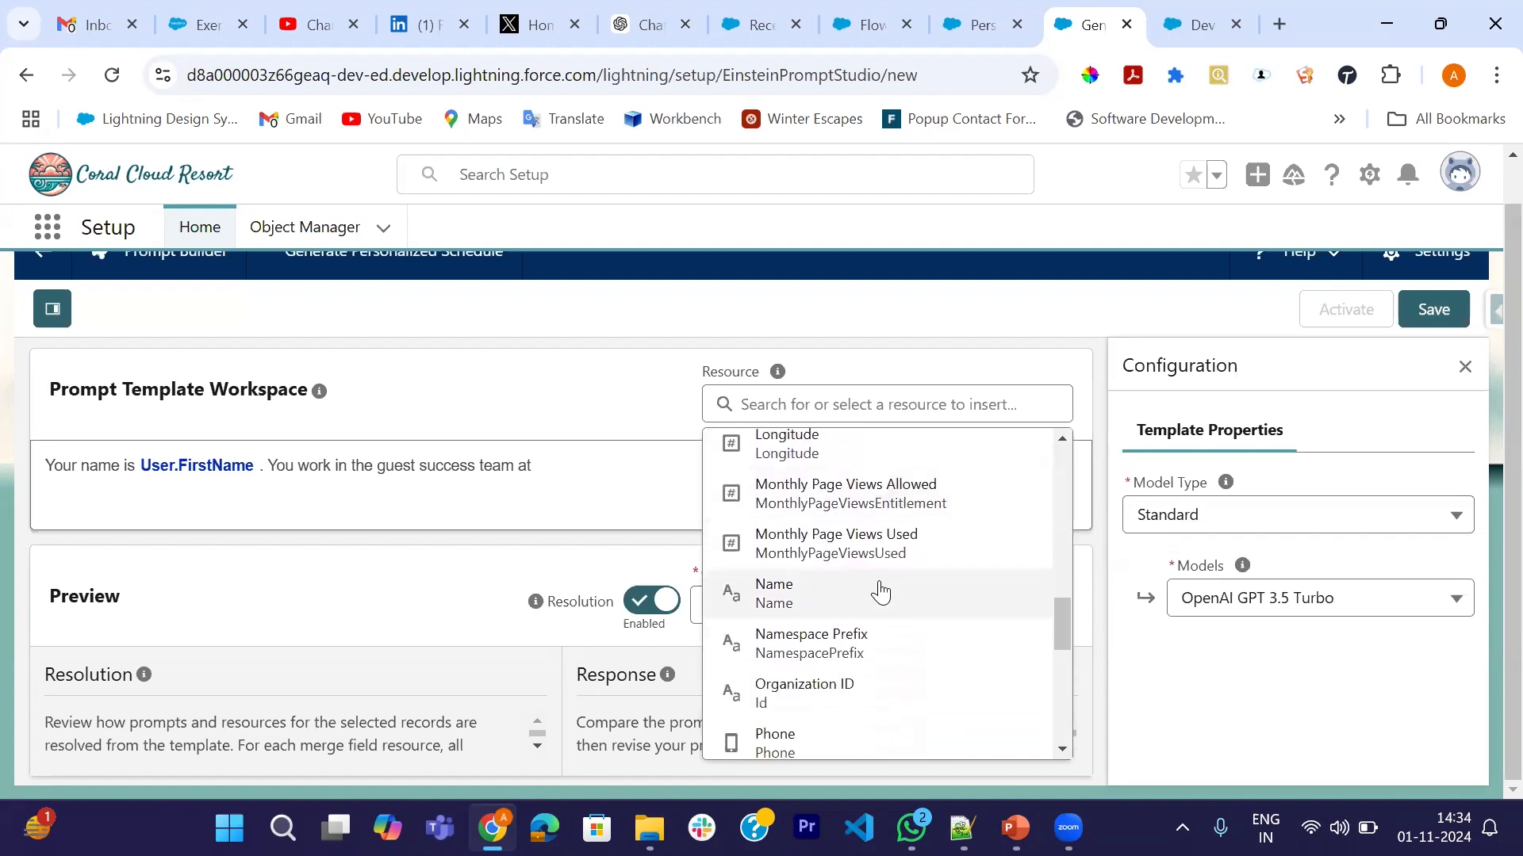
left_click(850, 596)
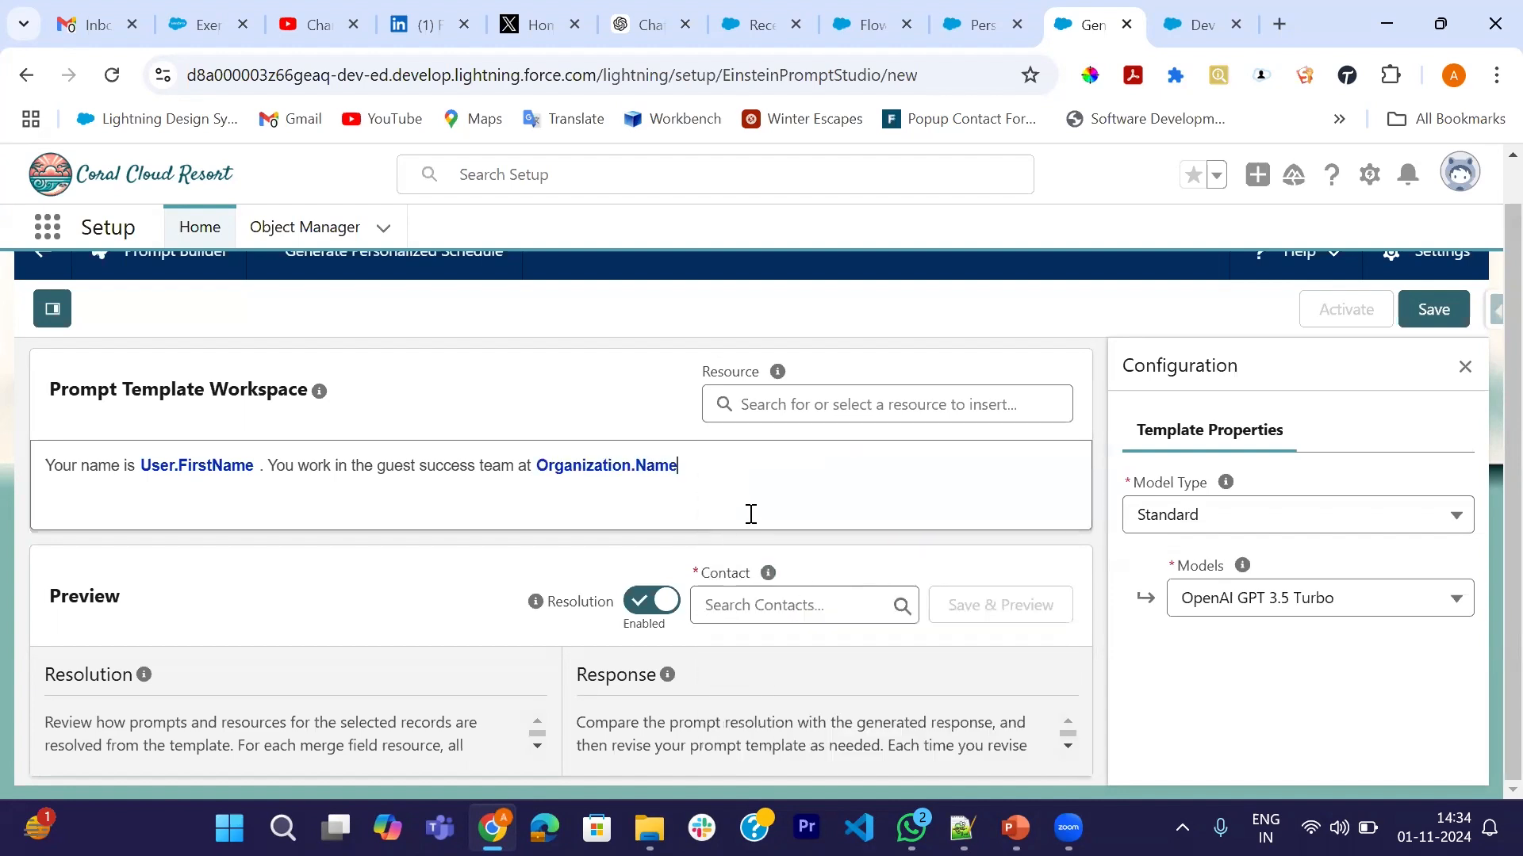
type(".")
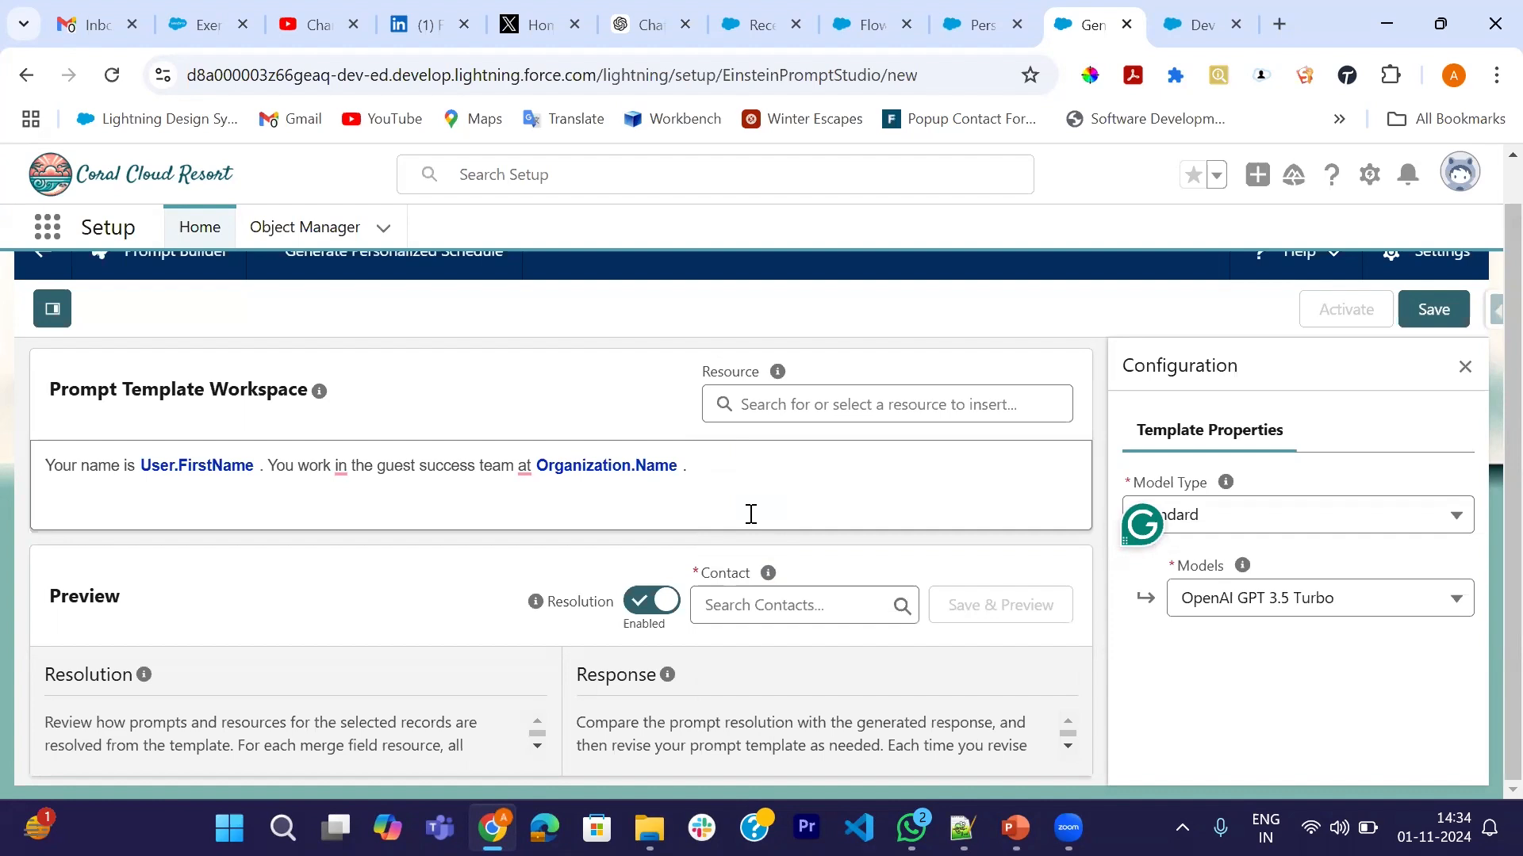
- Add a new line: "Introduce yourself, then present the list of resorts activities happening today that match the guest's interests."
key("Return")
type("Introduce yourself")
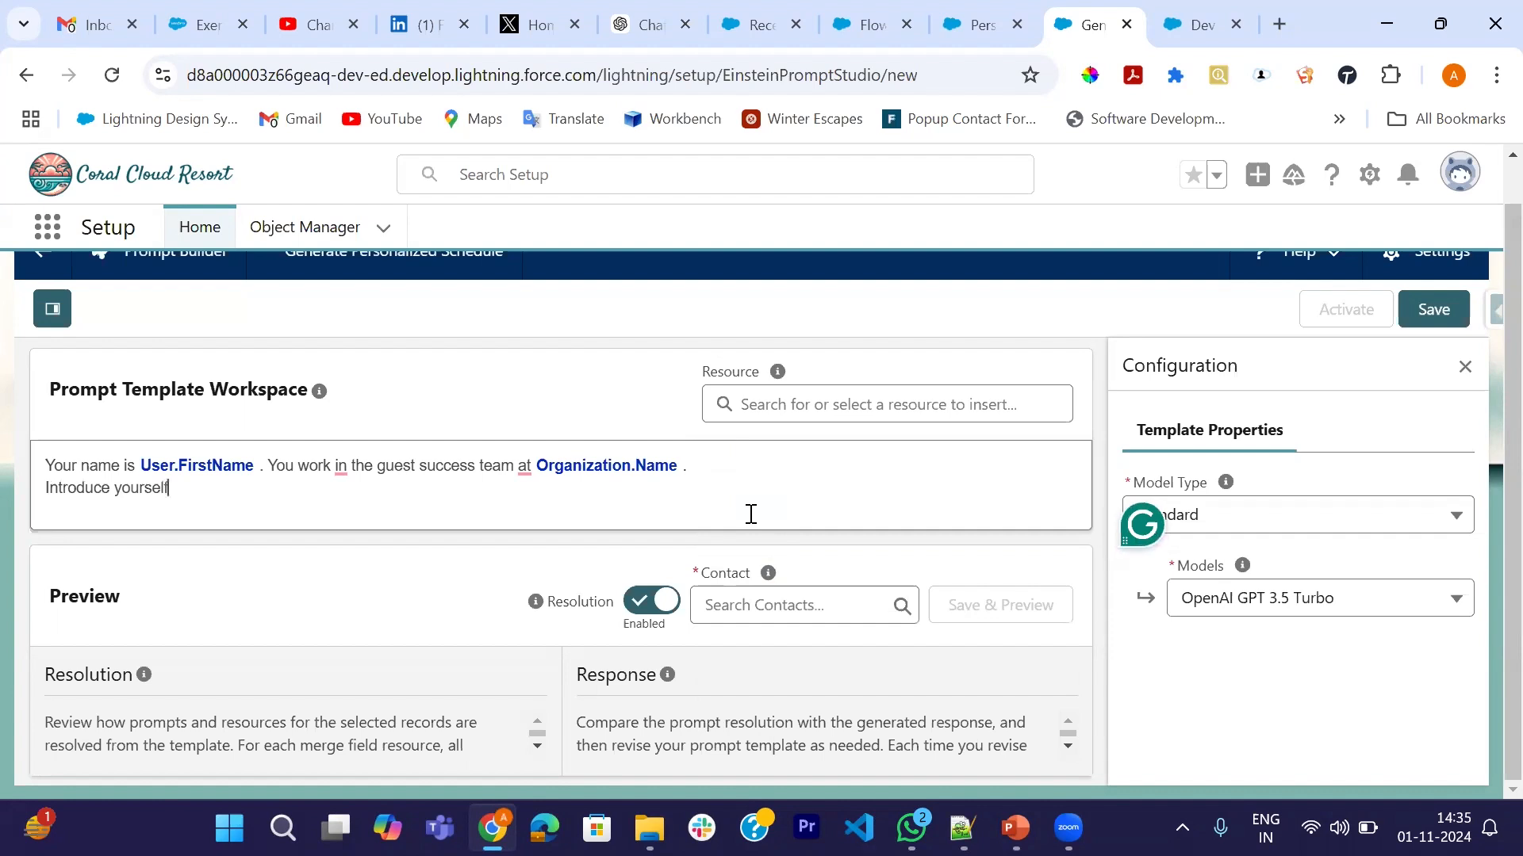
type(" , then present t")
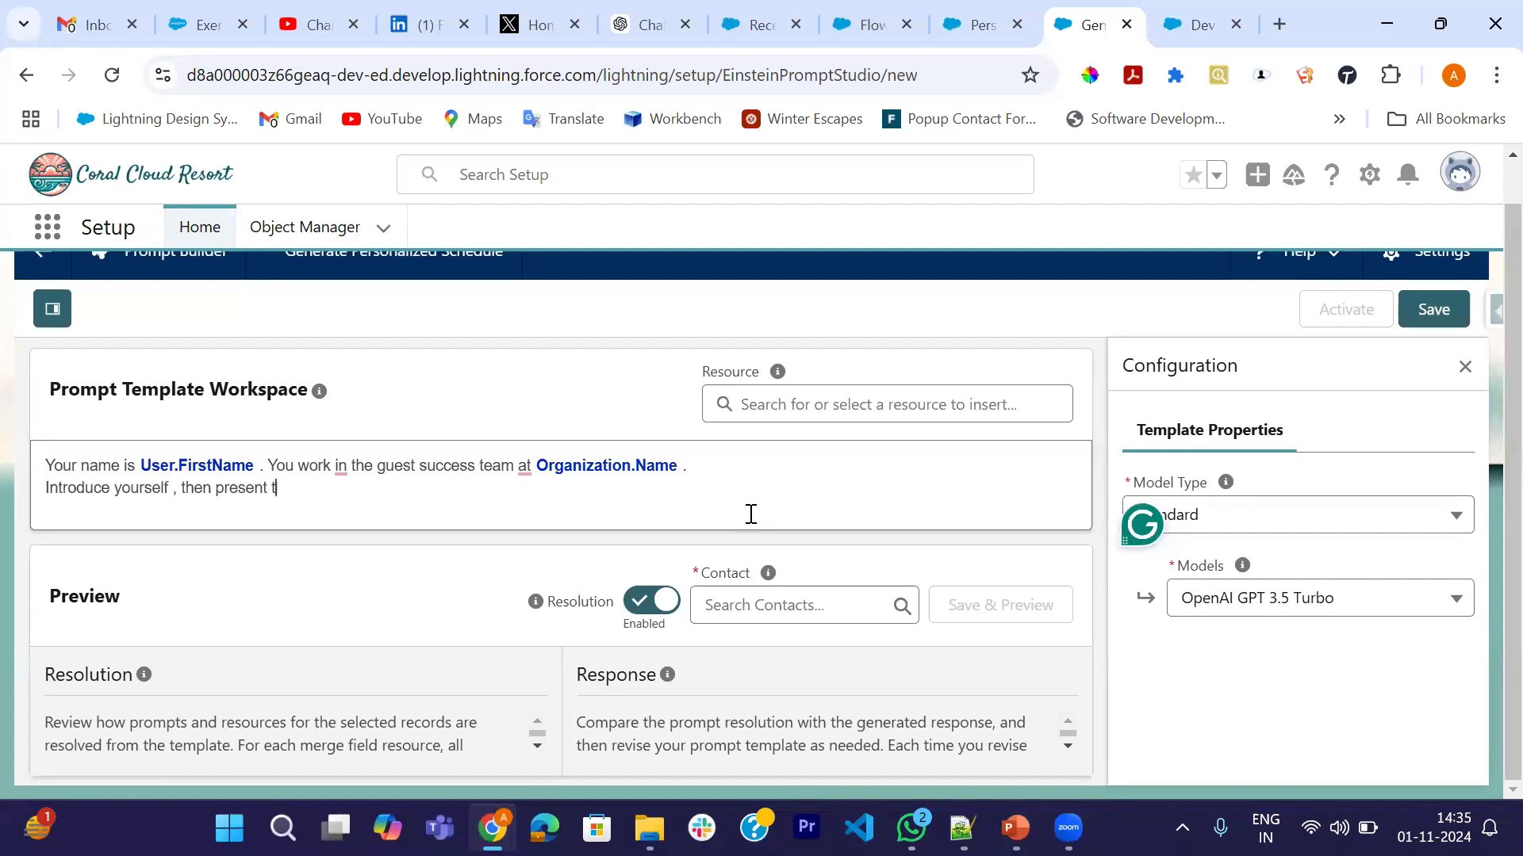
type("he list of resorts acv")
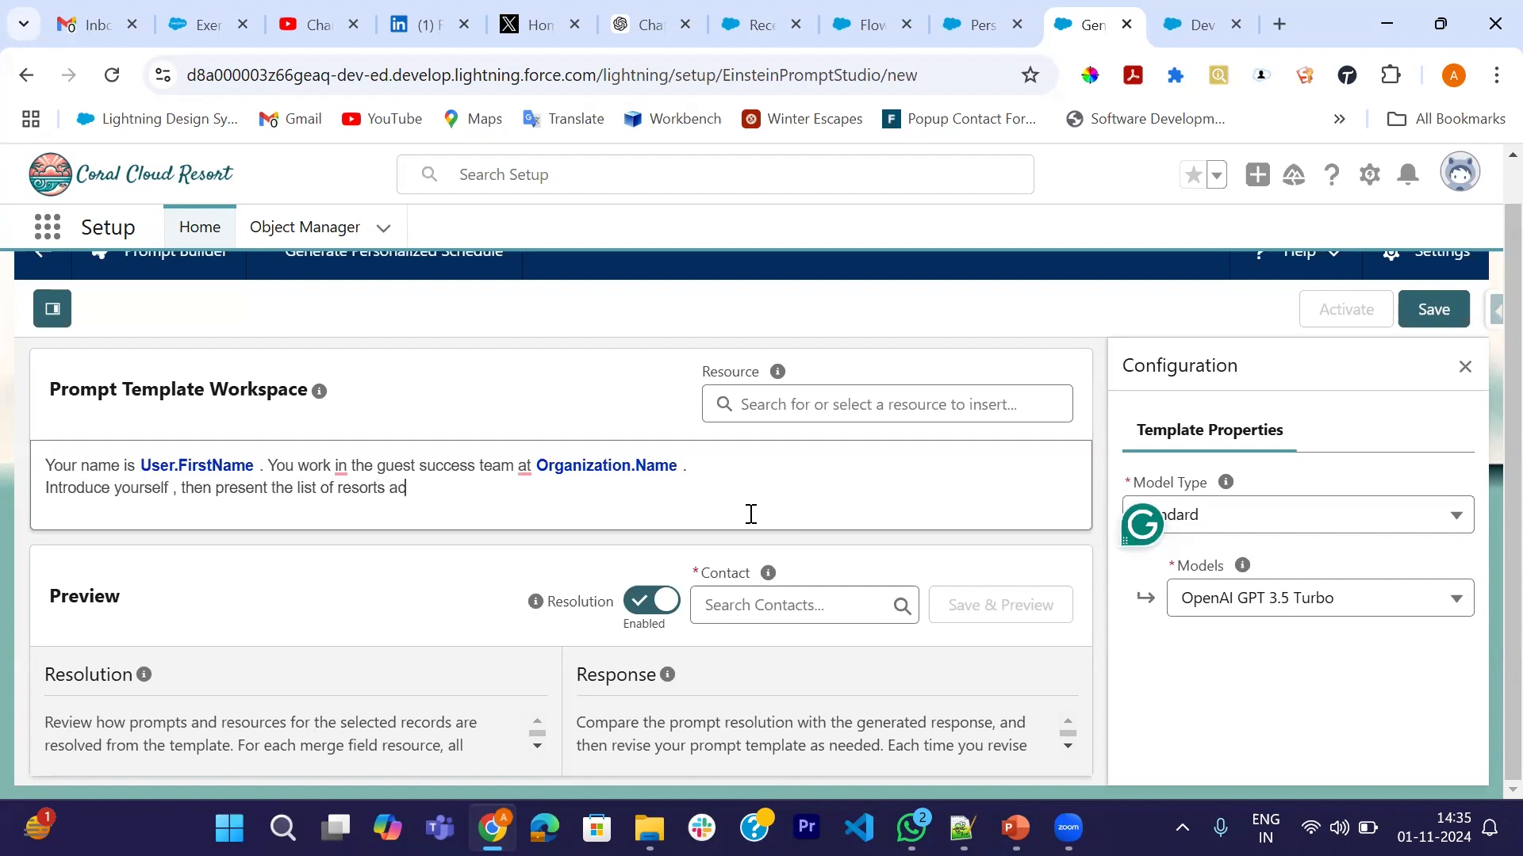
key("BackSpace")
key("BackSpace")
type("tivities happening")
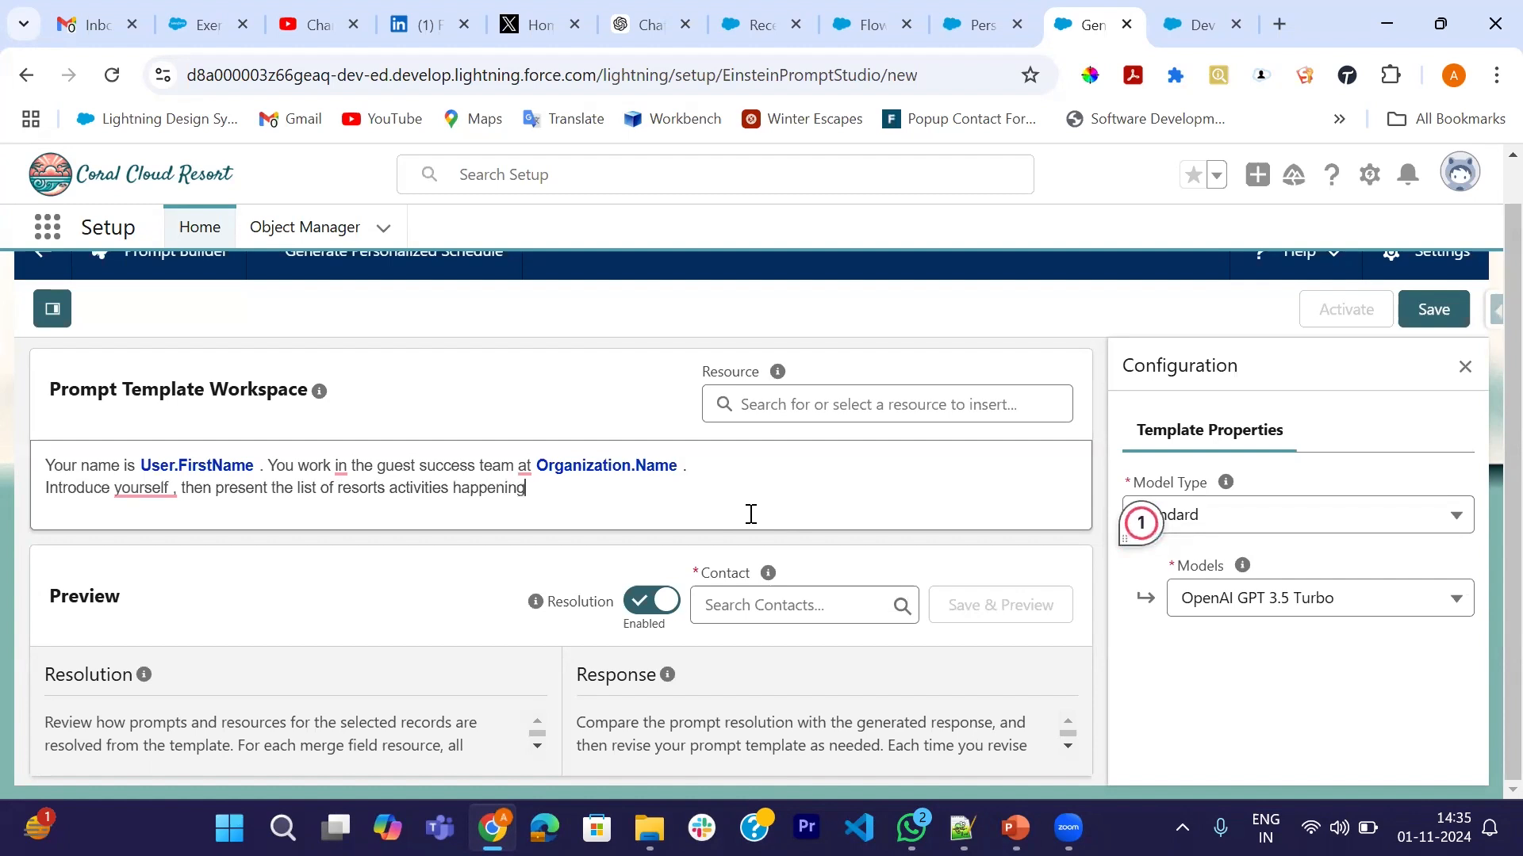
type(" today that matche")
key("BackSpace")
key("BackSpace")
type("the")
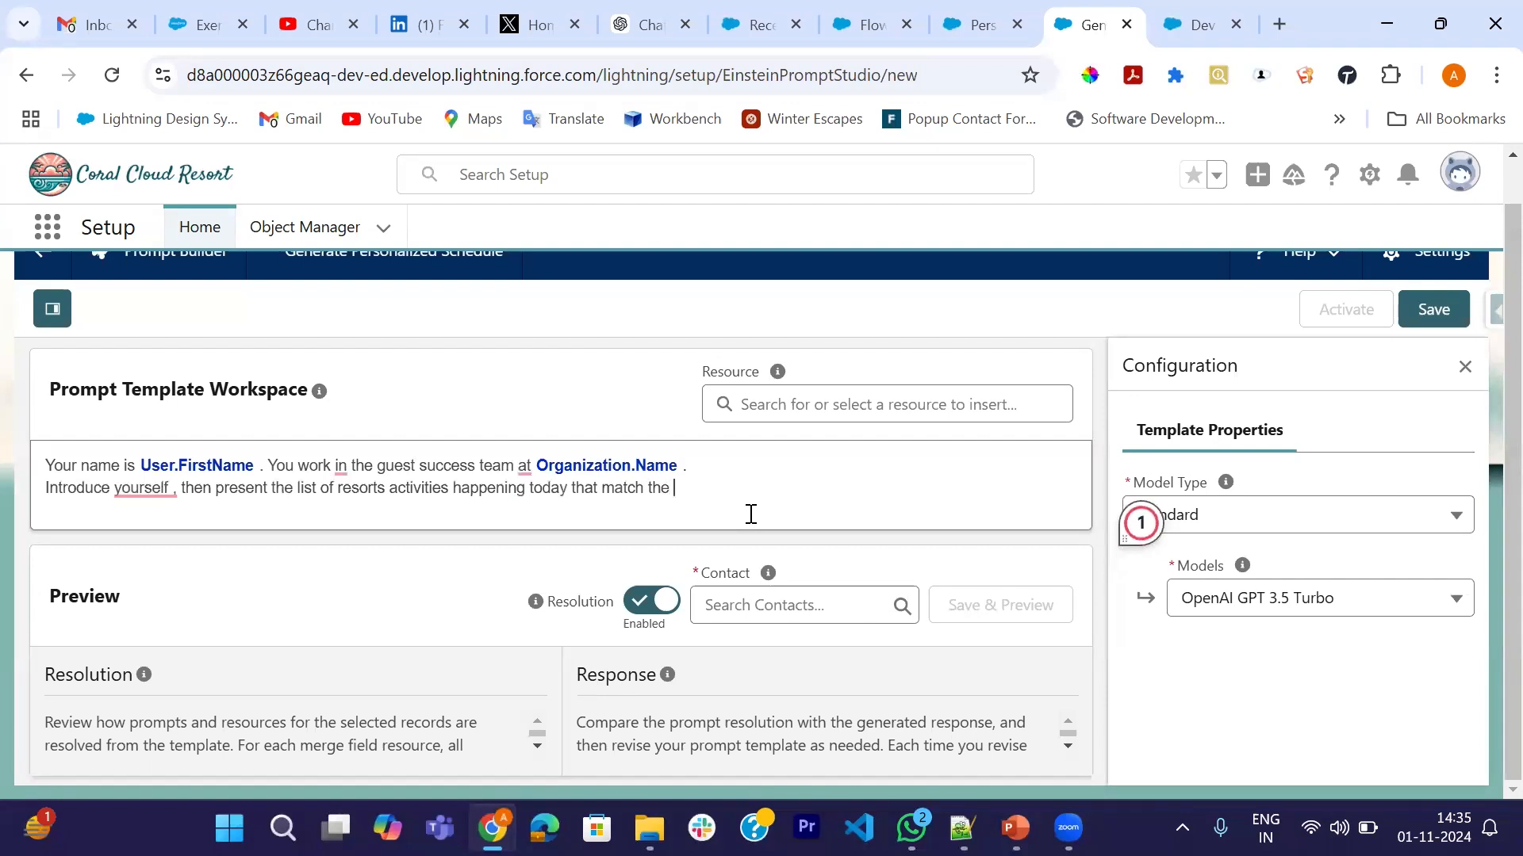
type(" guest's")
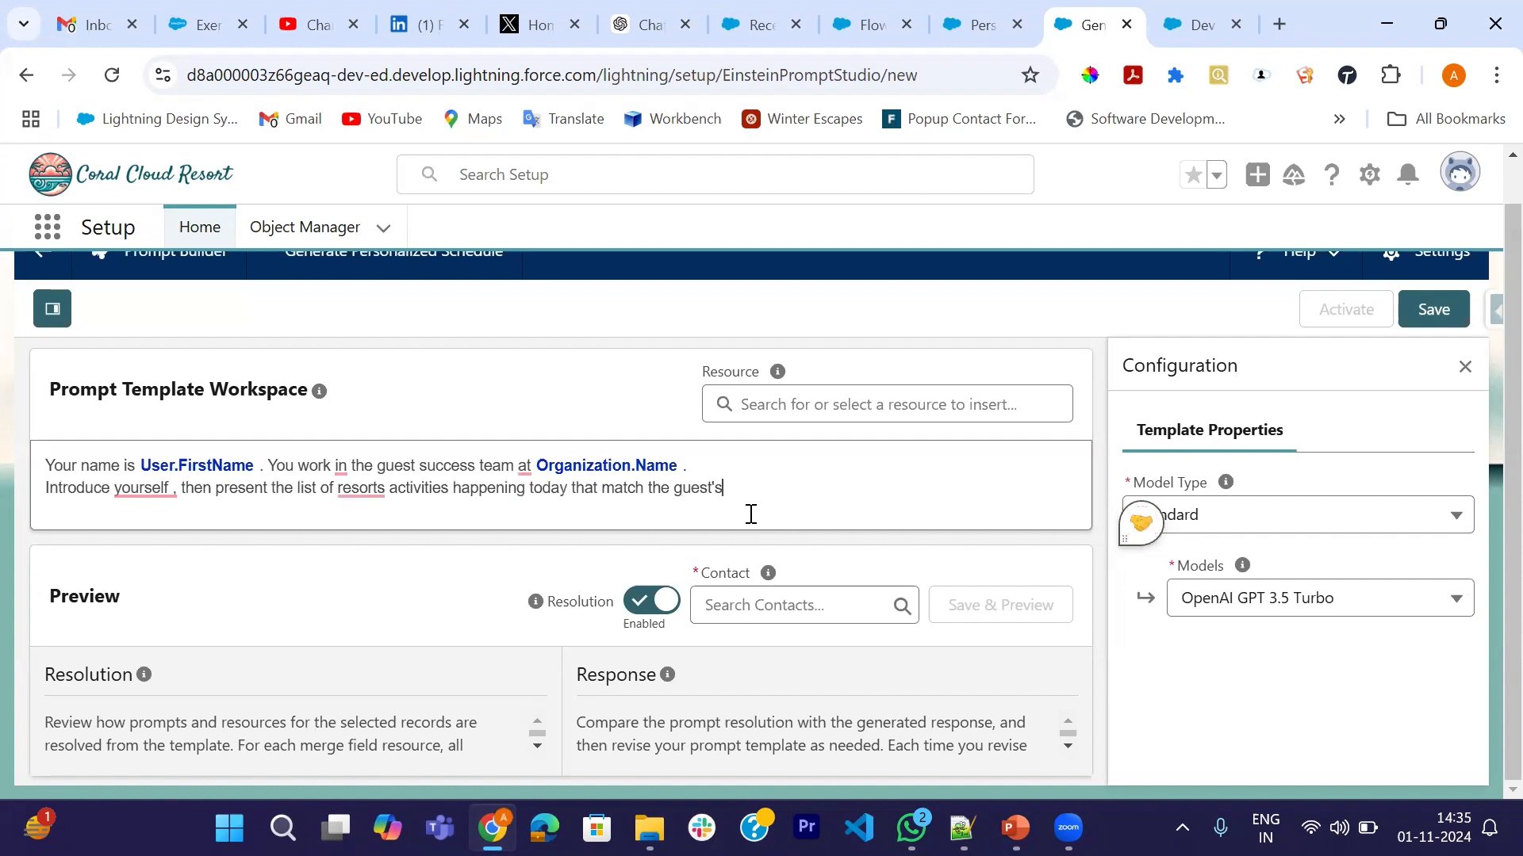
type(" interests.")
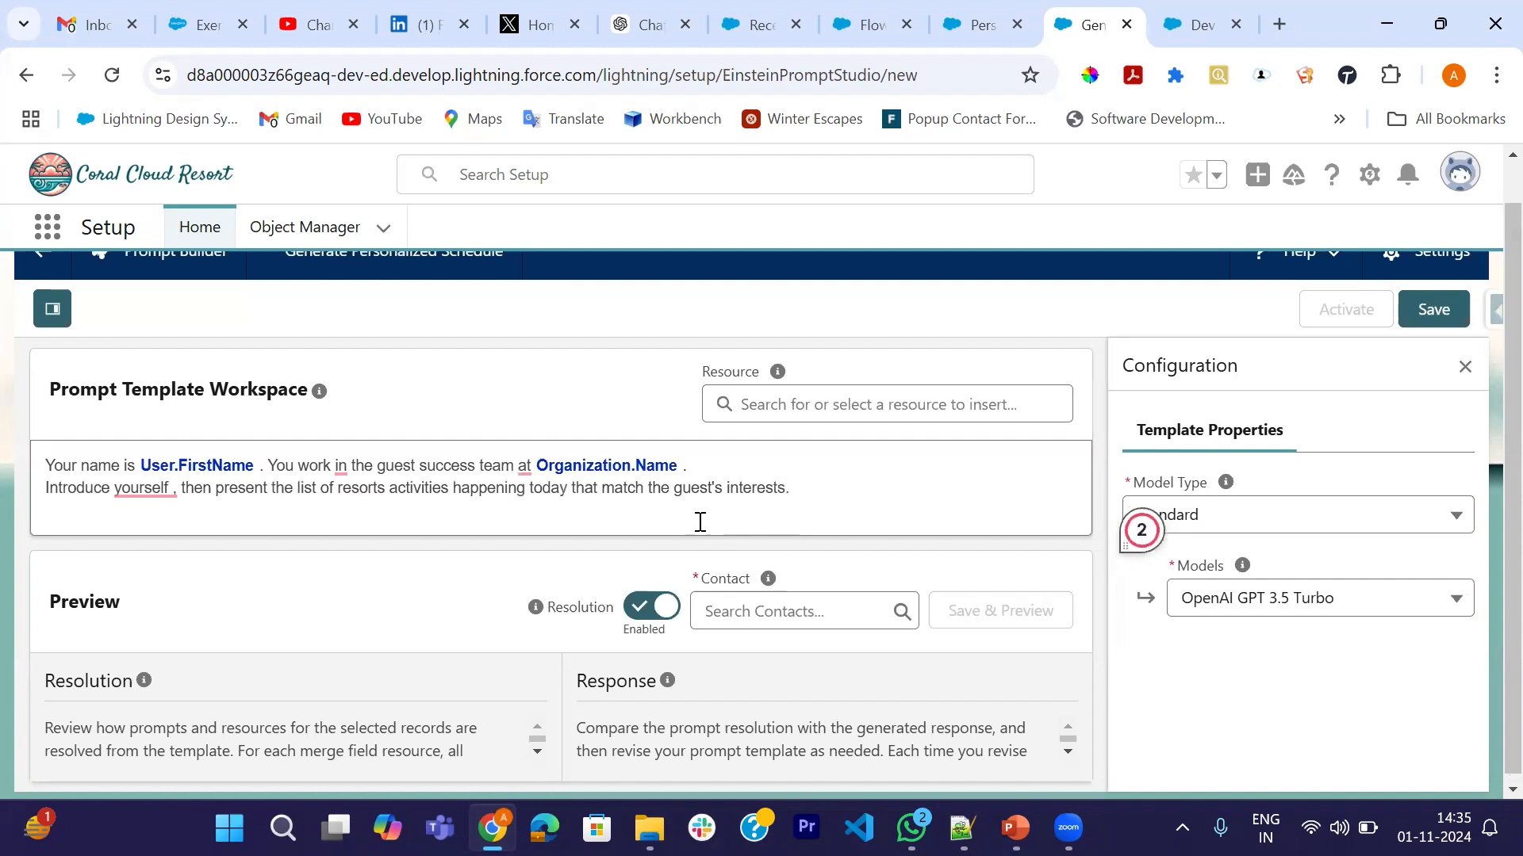
- Accept Grammarly's fixes: change "resorts" to "resort" and drop the space before the comma after "yourself"
mouse_move(361, 489)
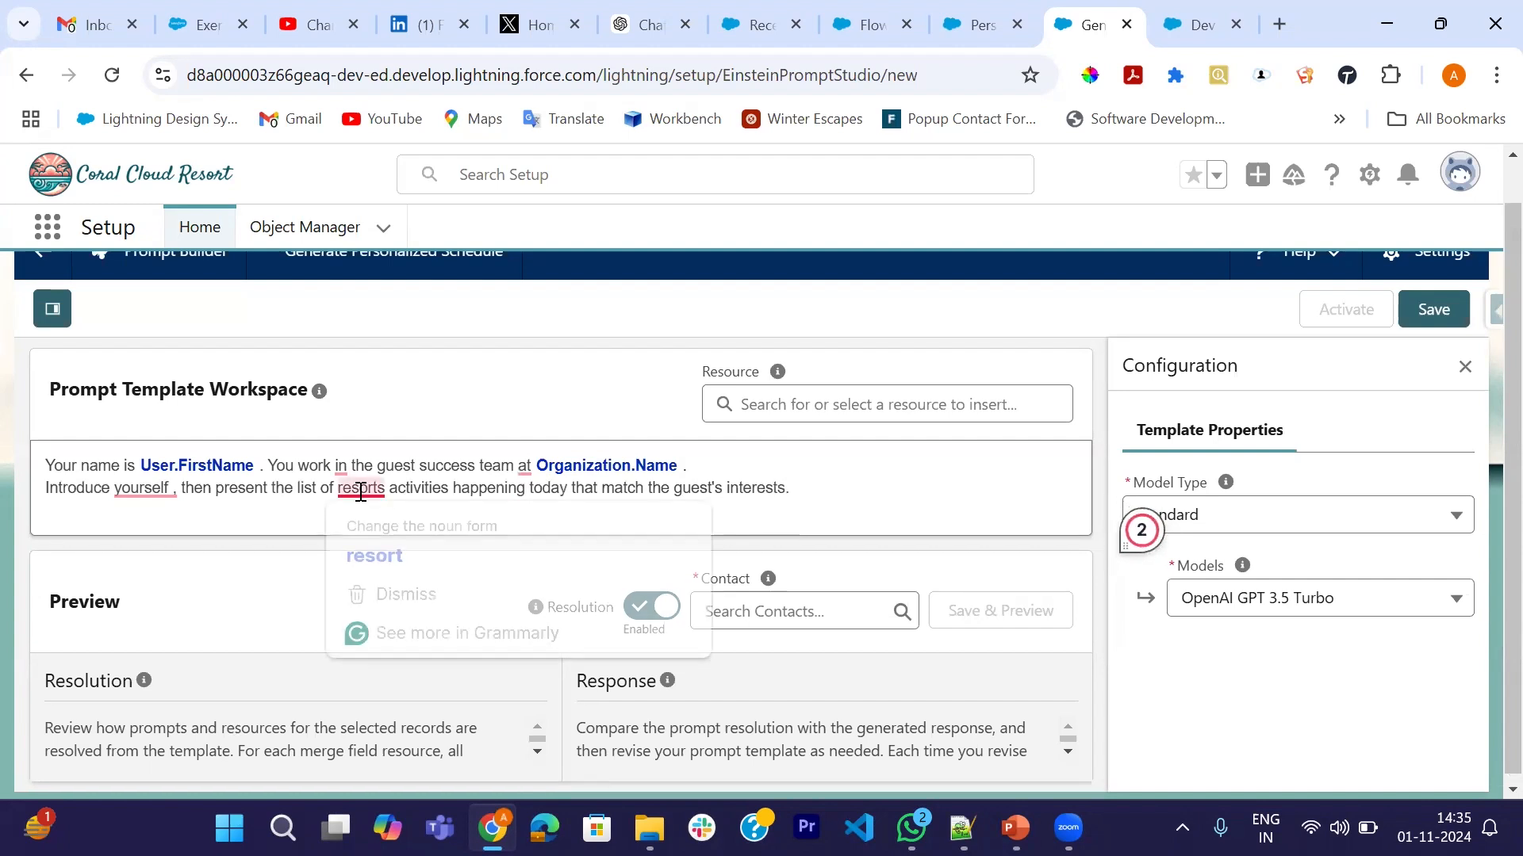
left_click(381, 559)
mouse_move(160, 489)
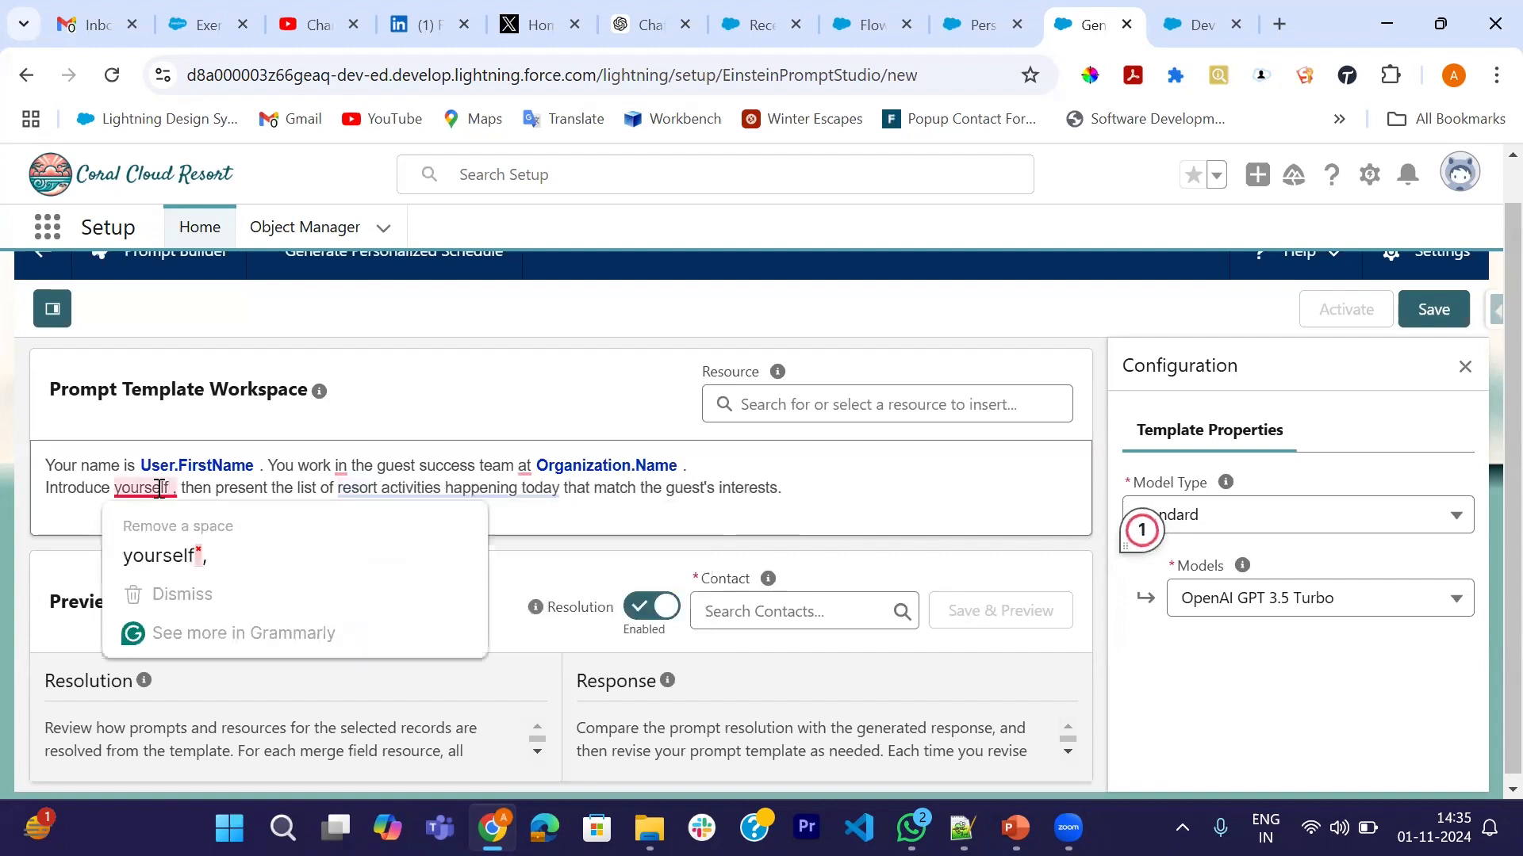
left_click(159, 555)
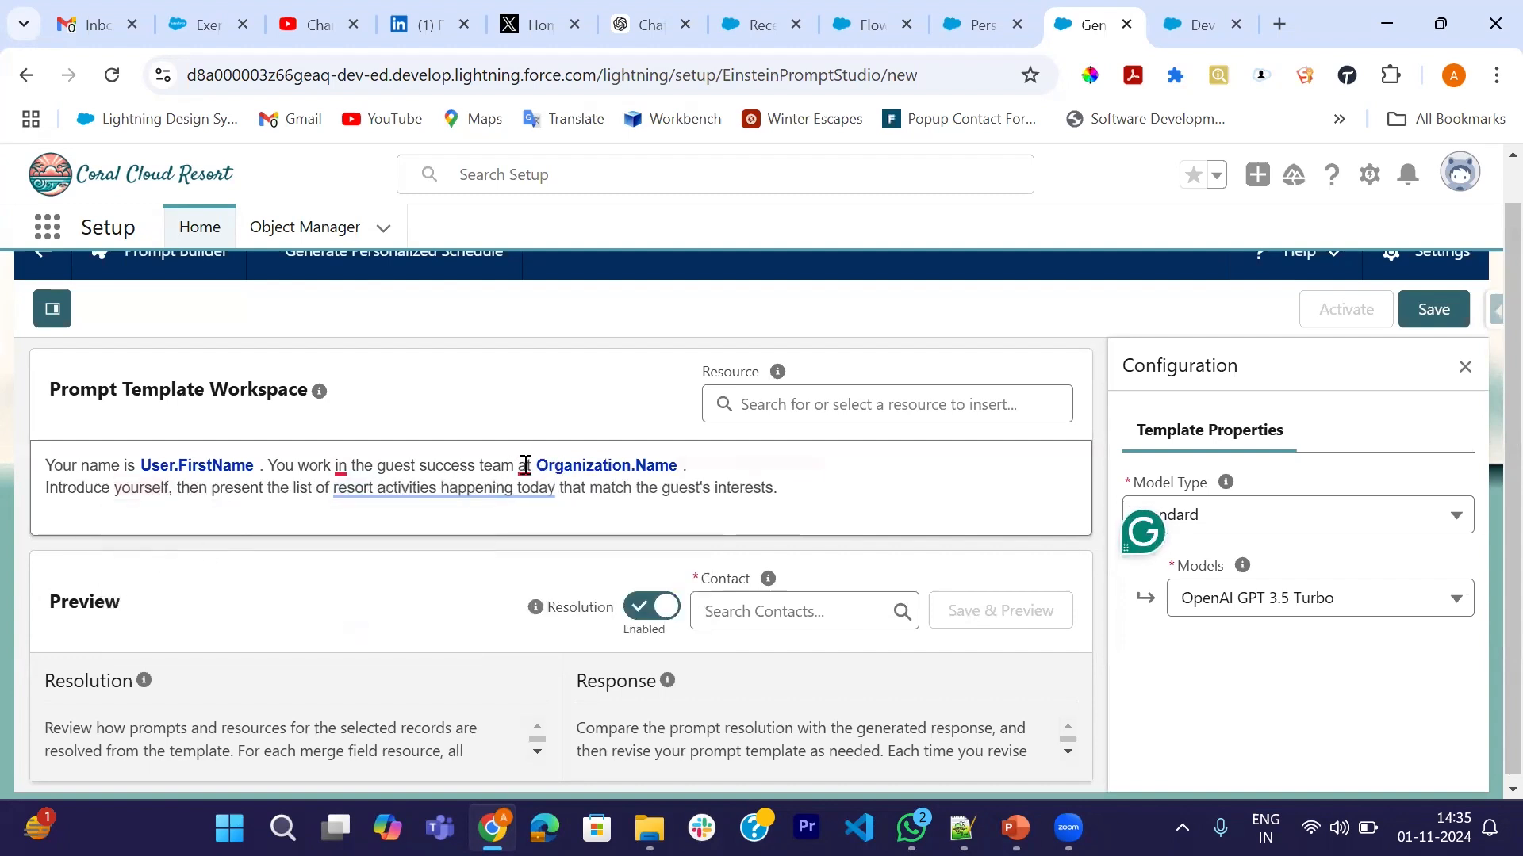
mouse_move(525, 465)
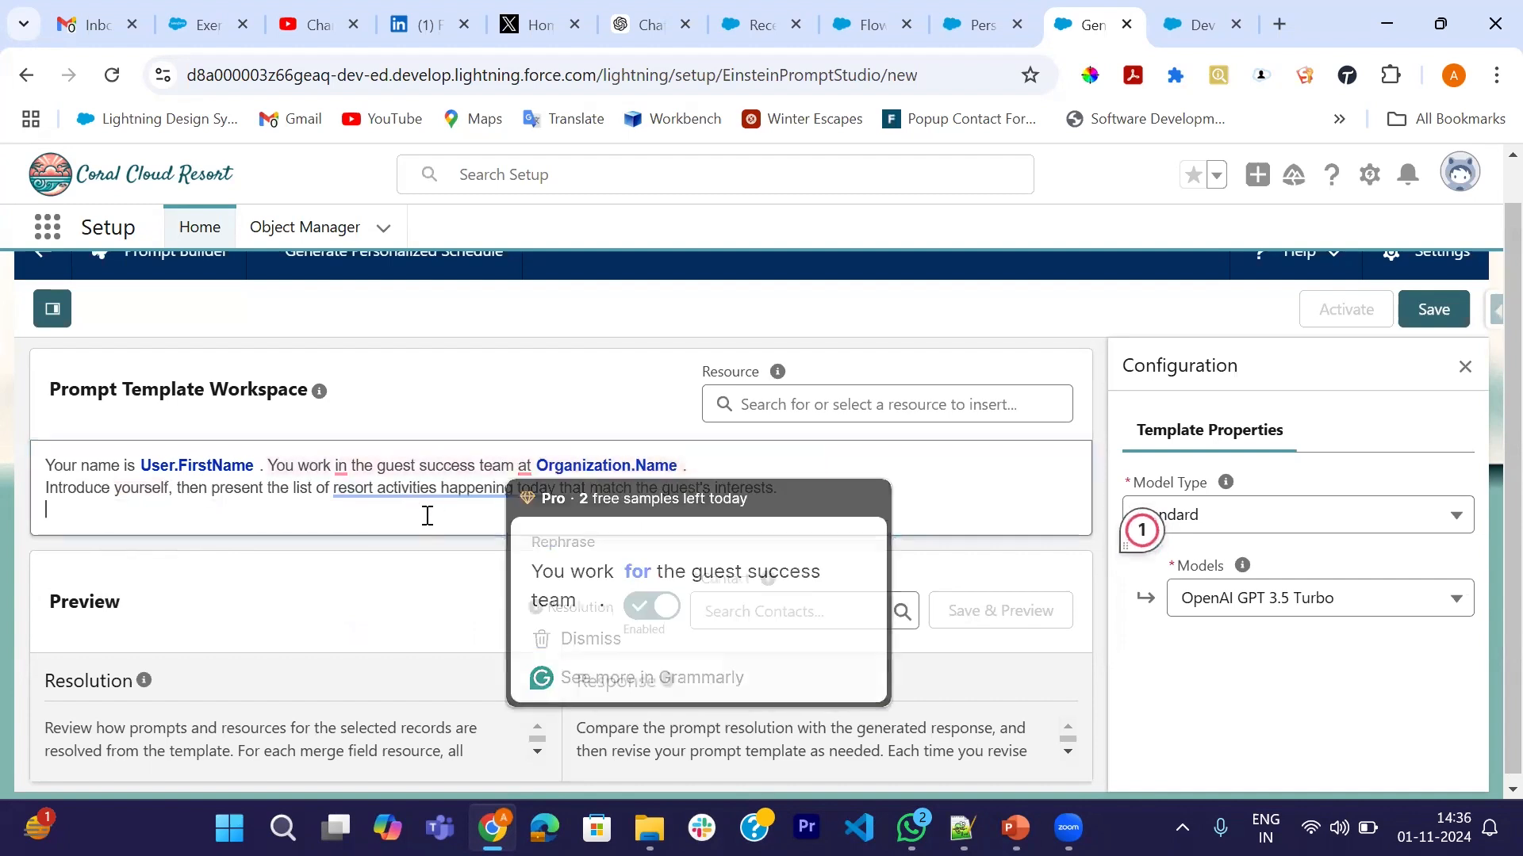
scroll(427, 515, "down", 1)
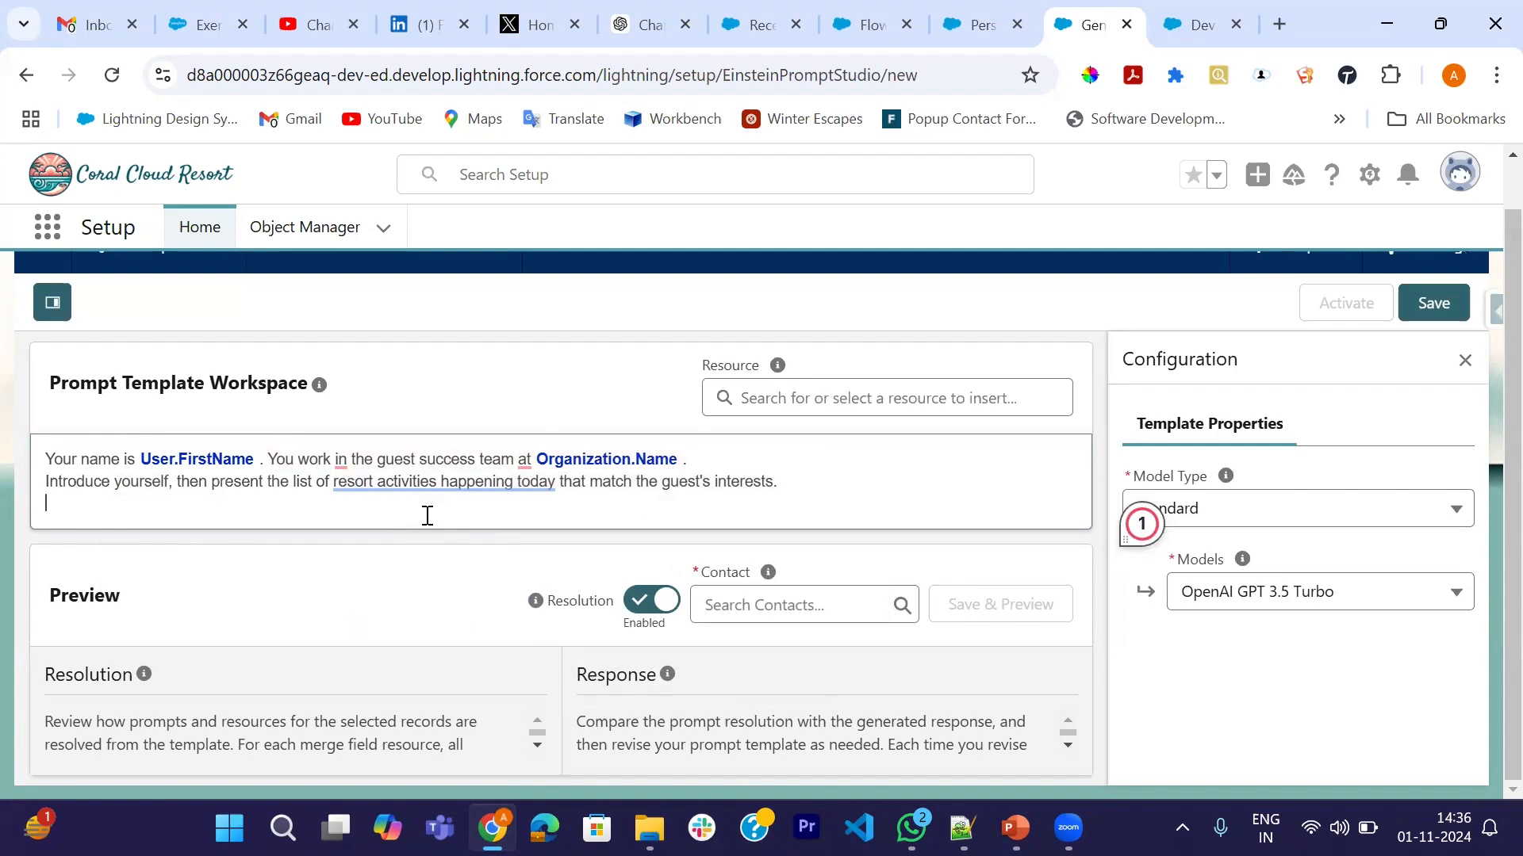
- Add the line "For clarity, use a bullet list."
type("For clarity")
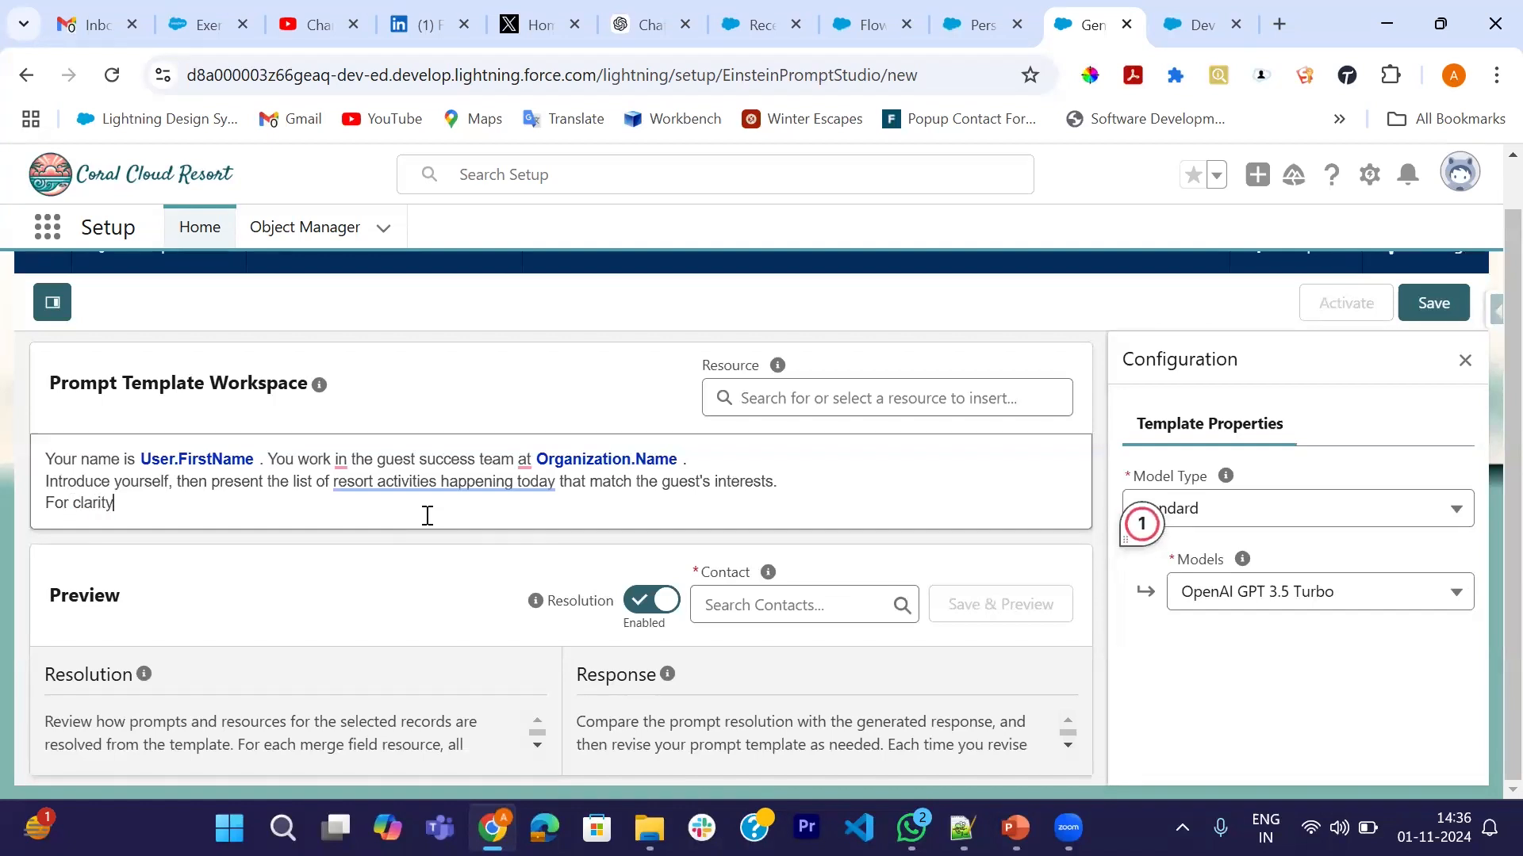
type(", use a bullet list.")
key("Return")
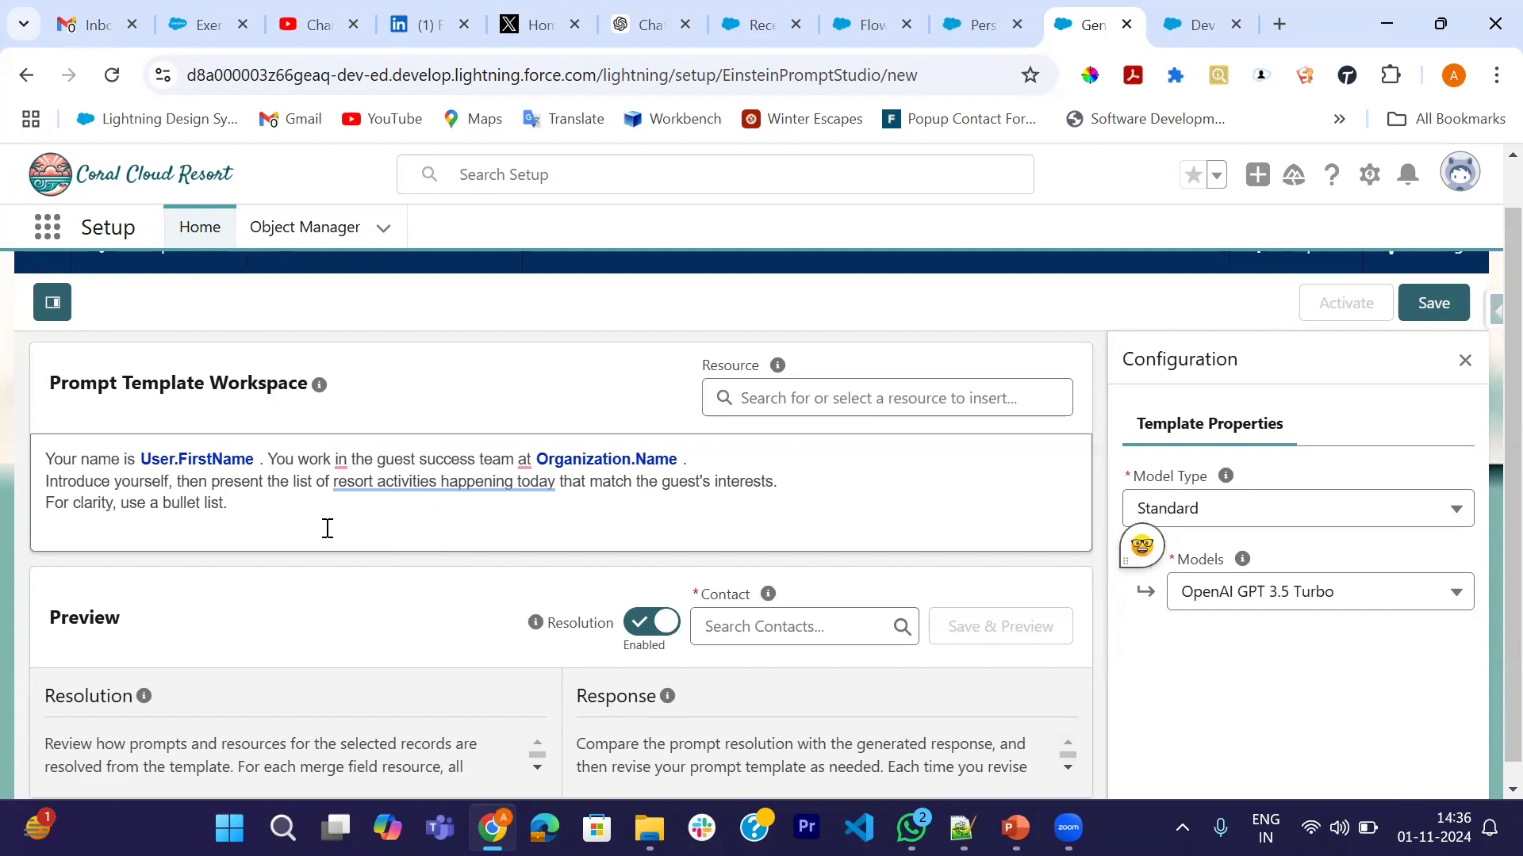
scroll(326, 527, "down", 1)
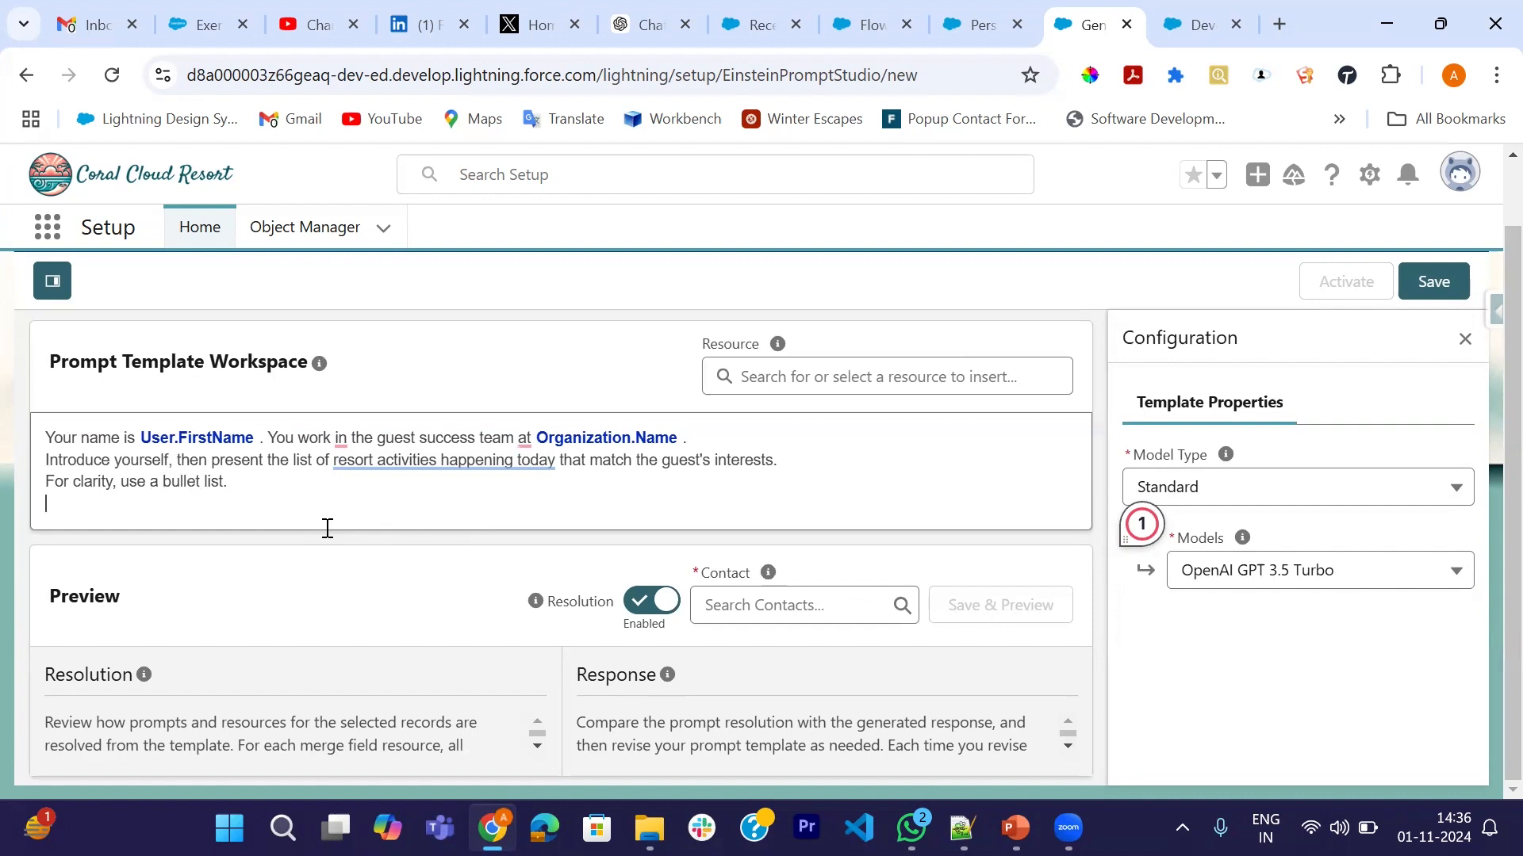
- Add "For each activity, include name, time, location and duration on a single line. Do not include the date."
key("Return")
type("For each activity,in")
key("BackSpace")
key("BackSpace")
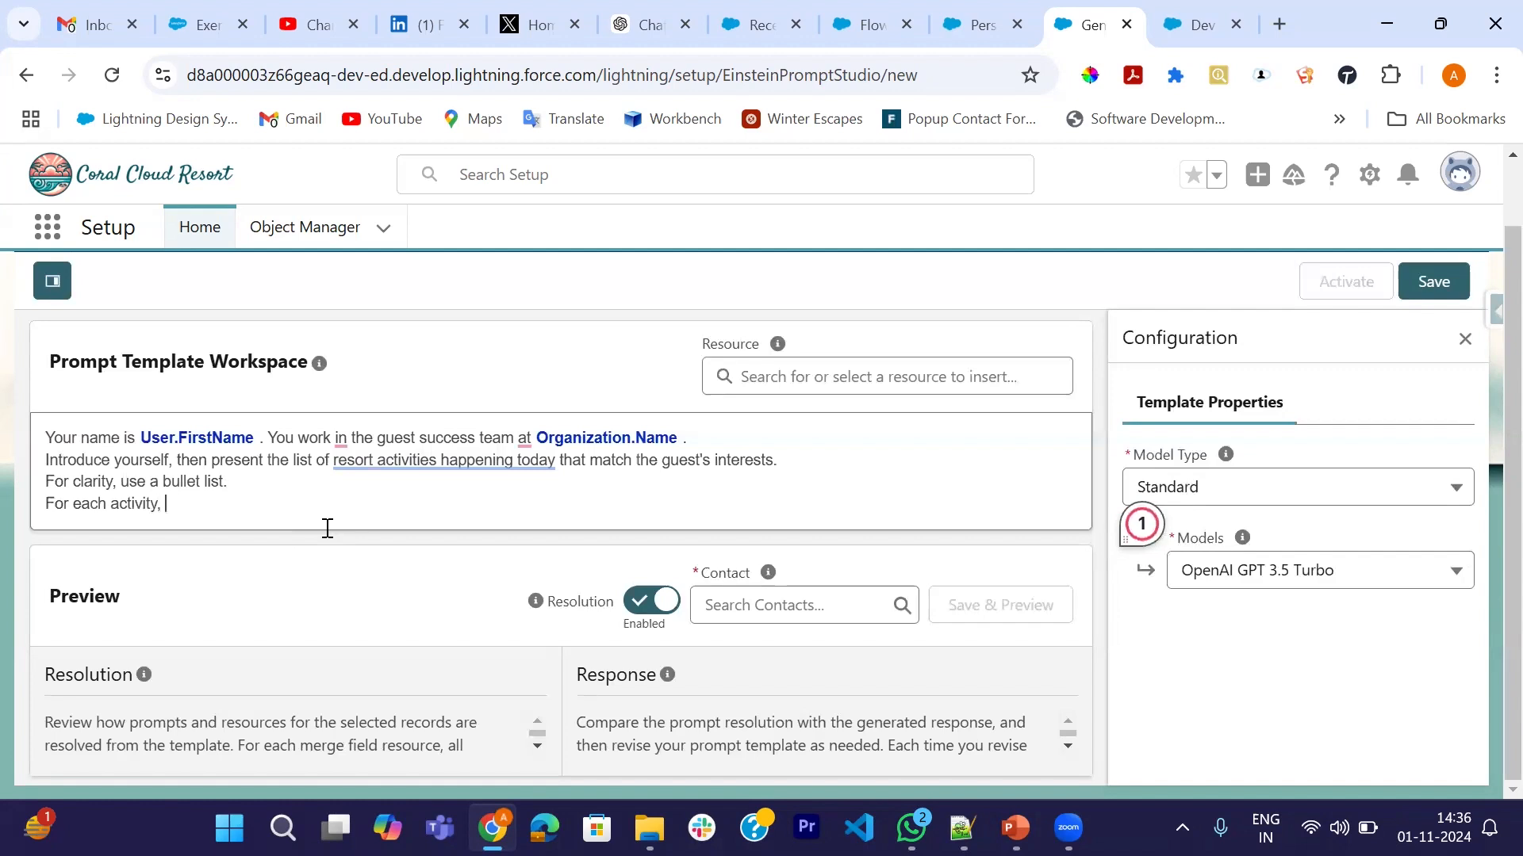
type("include name, time, location")
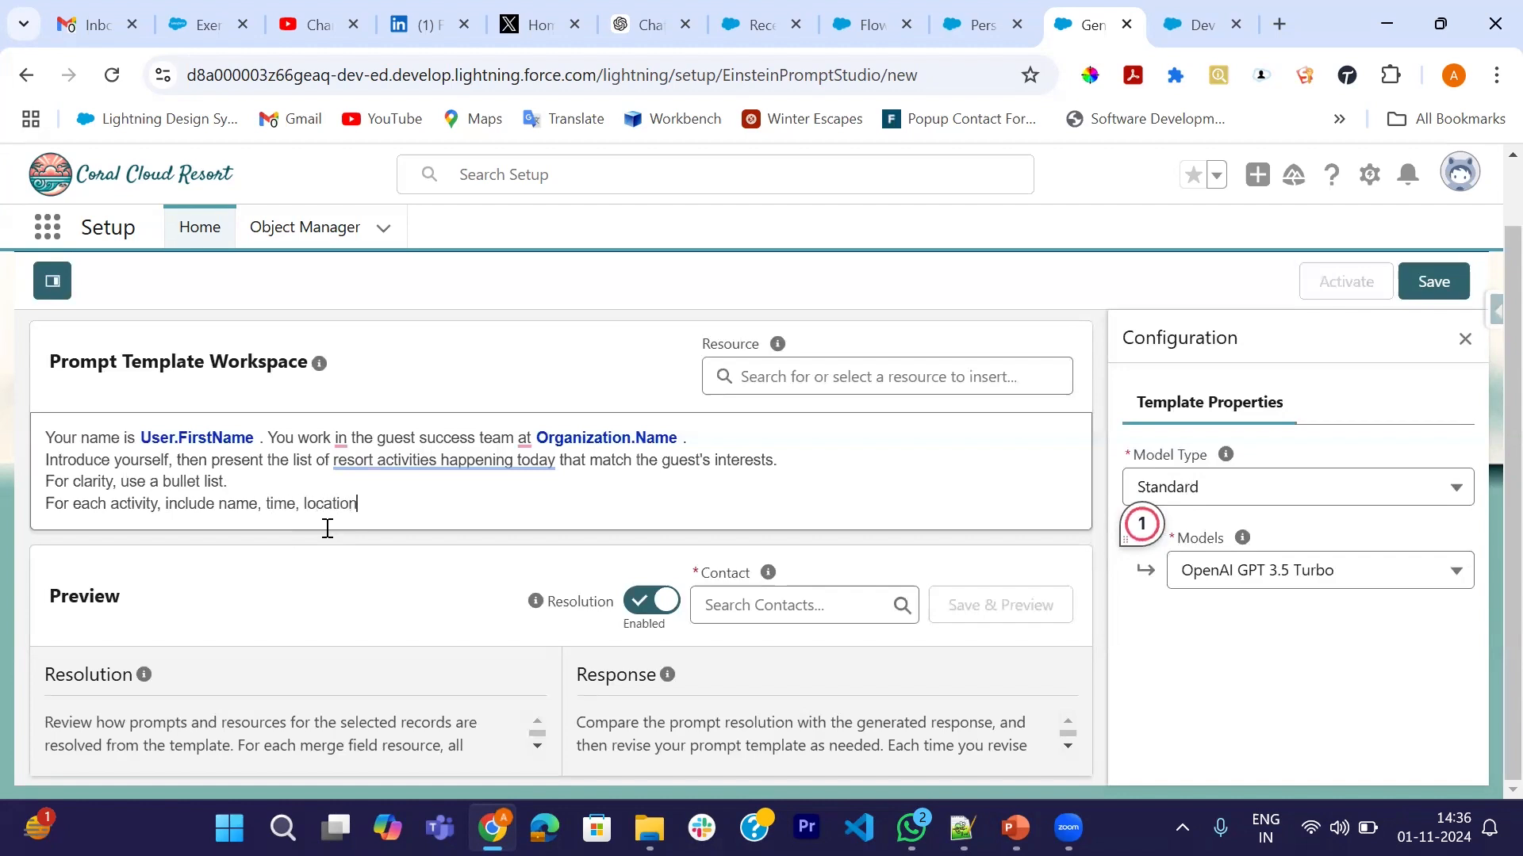
type(" and dut")
key("BackSpace")
type("ration on ")
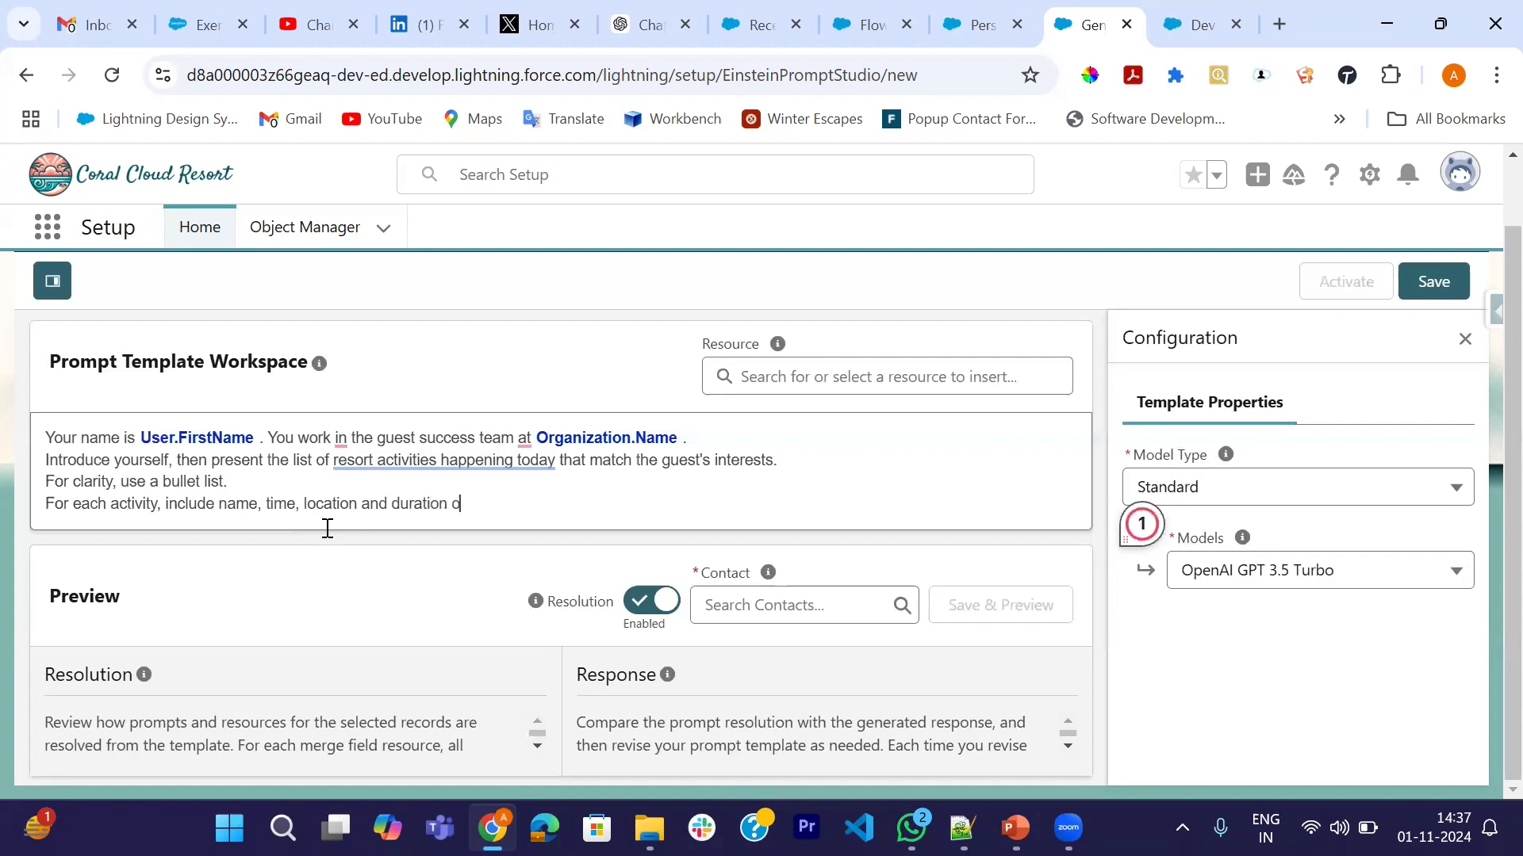
type("a single line.")
type("Do not")
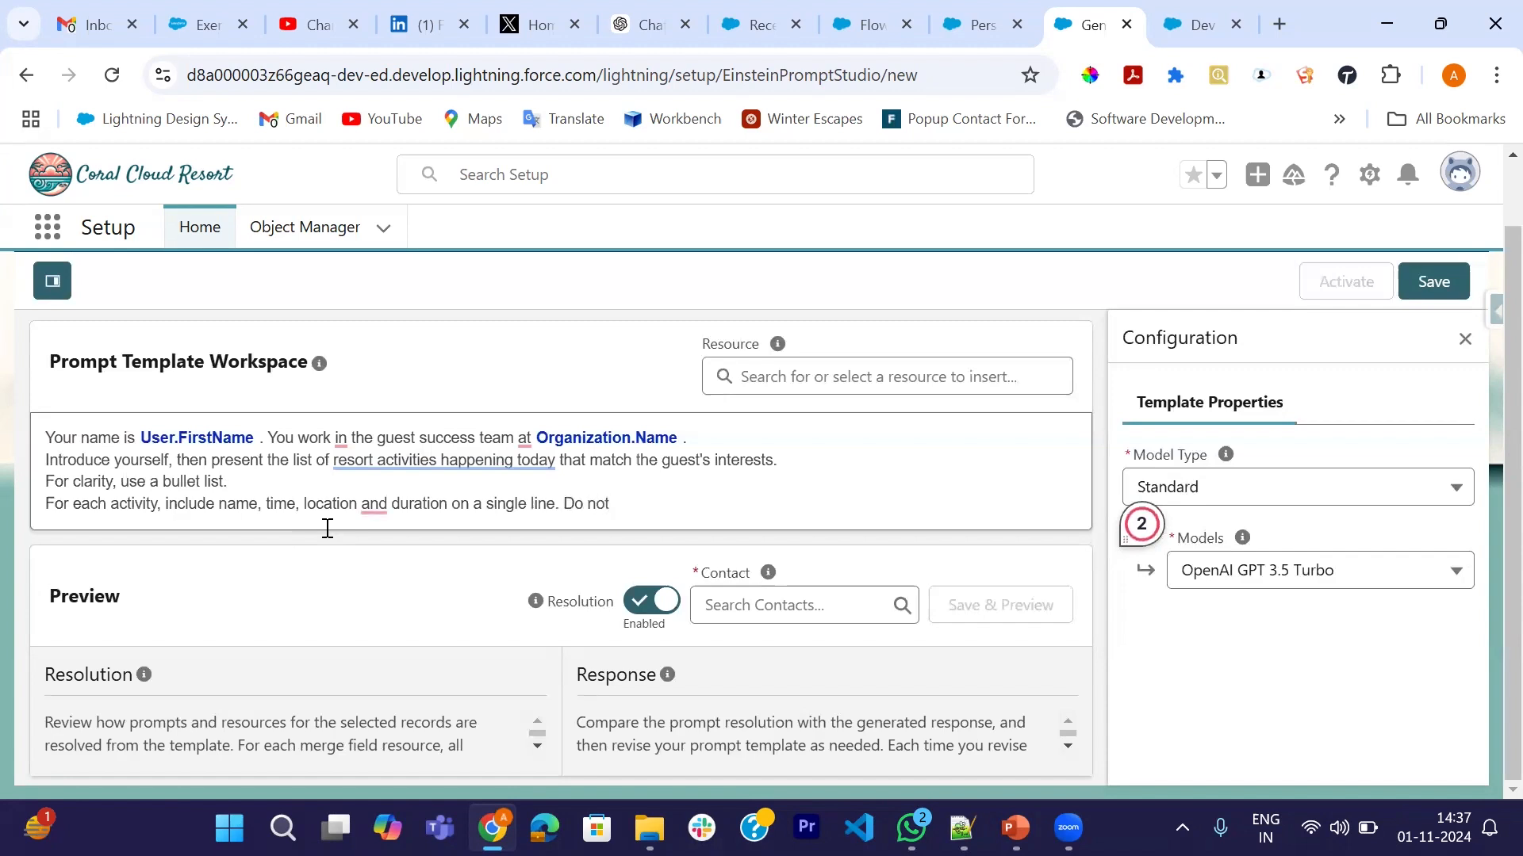
type(" include the date")
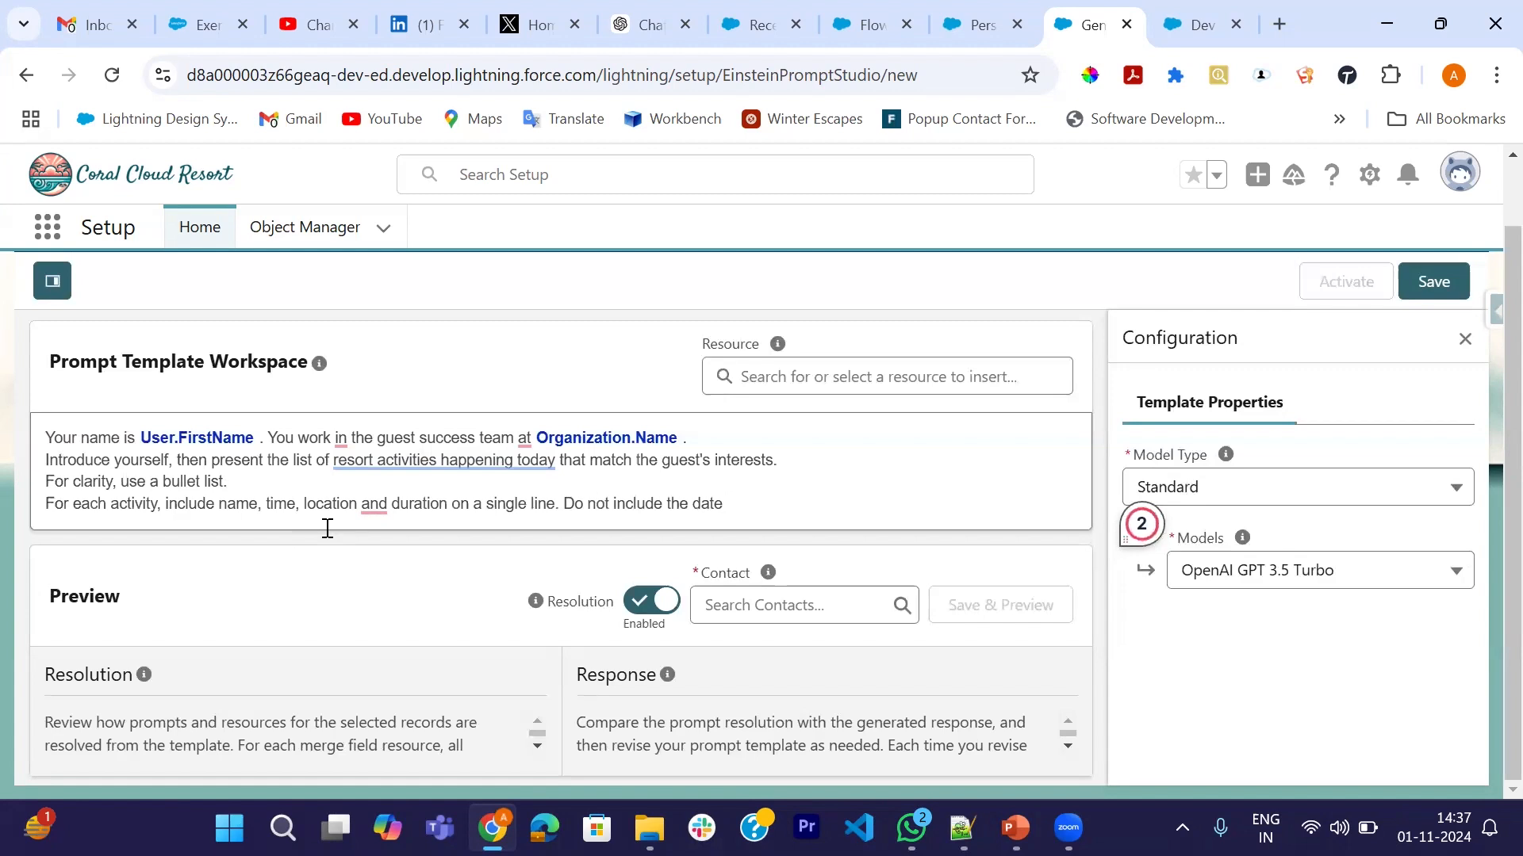
type(" .")
- Add the line "Tell the guest to reach out if they'd like to book any of these activities."
key("Return")
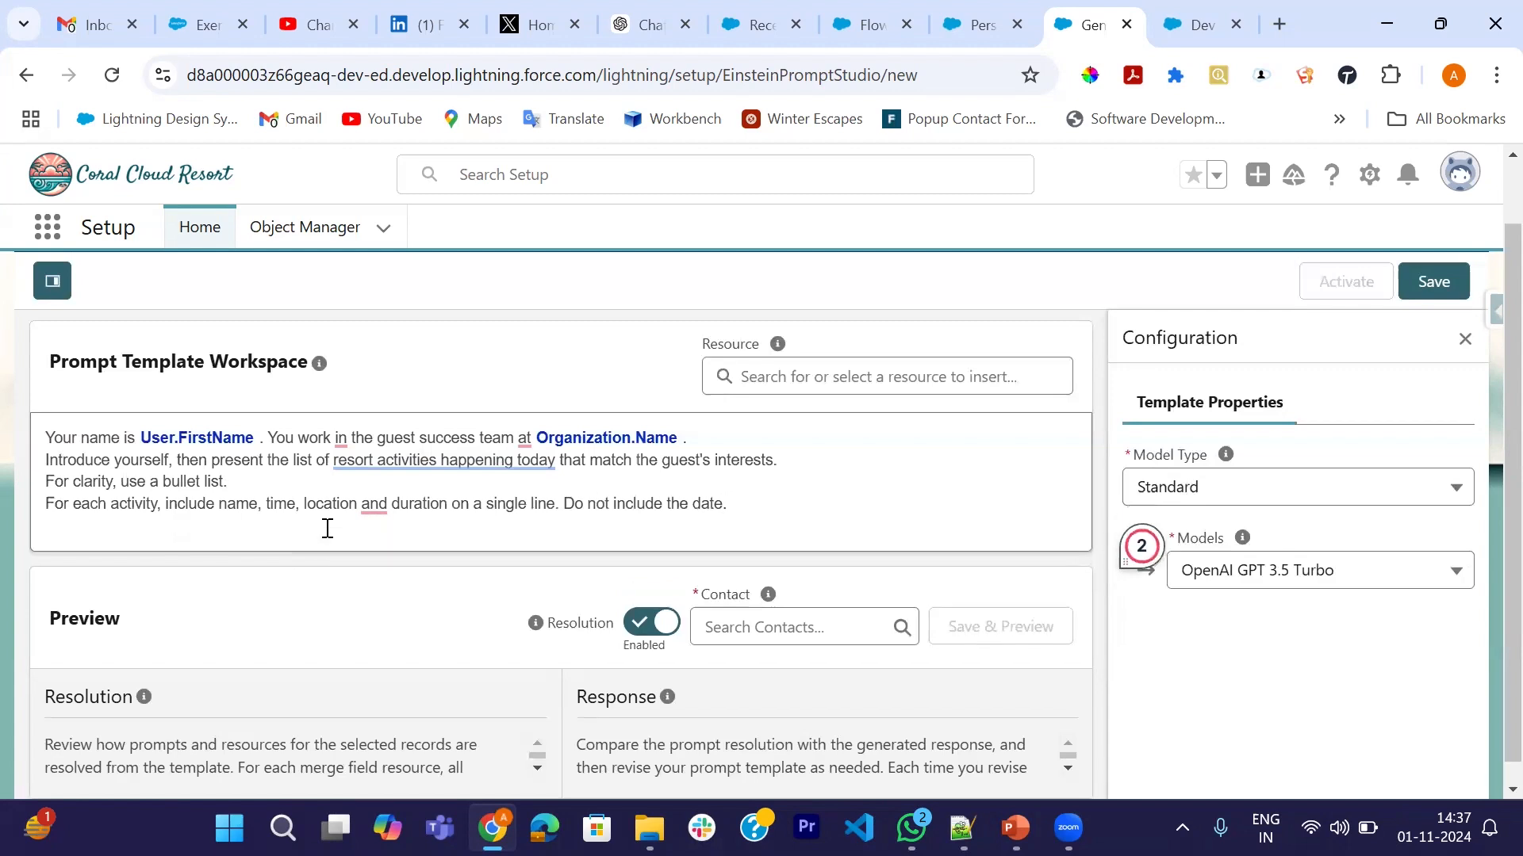
type("Tell the guest to reach")
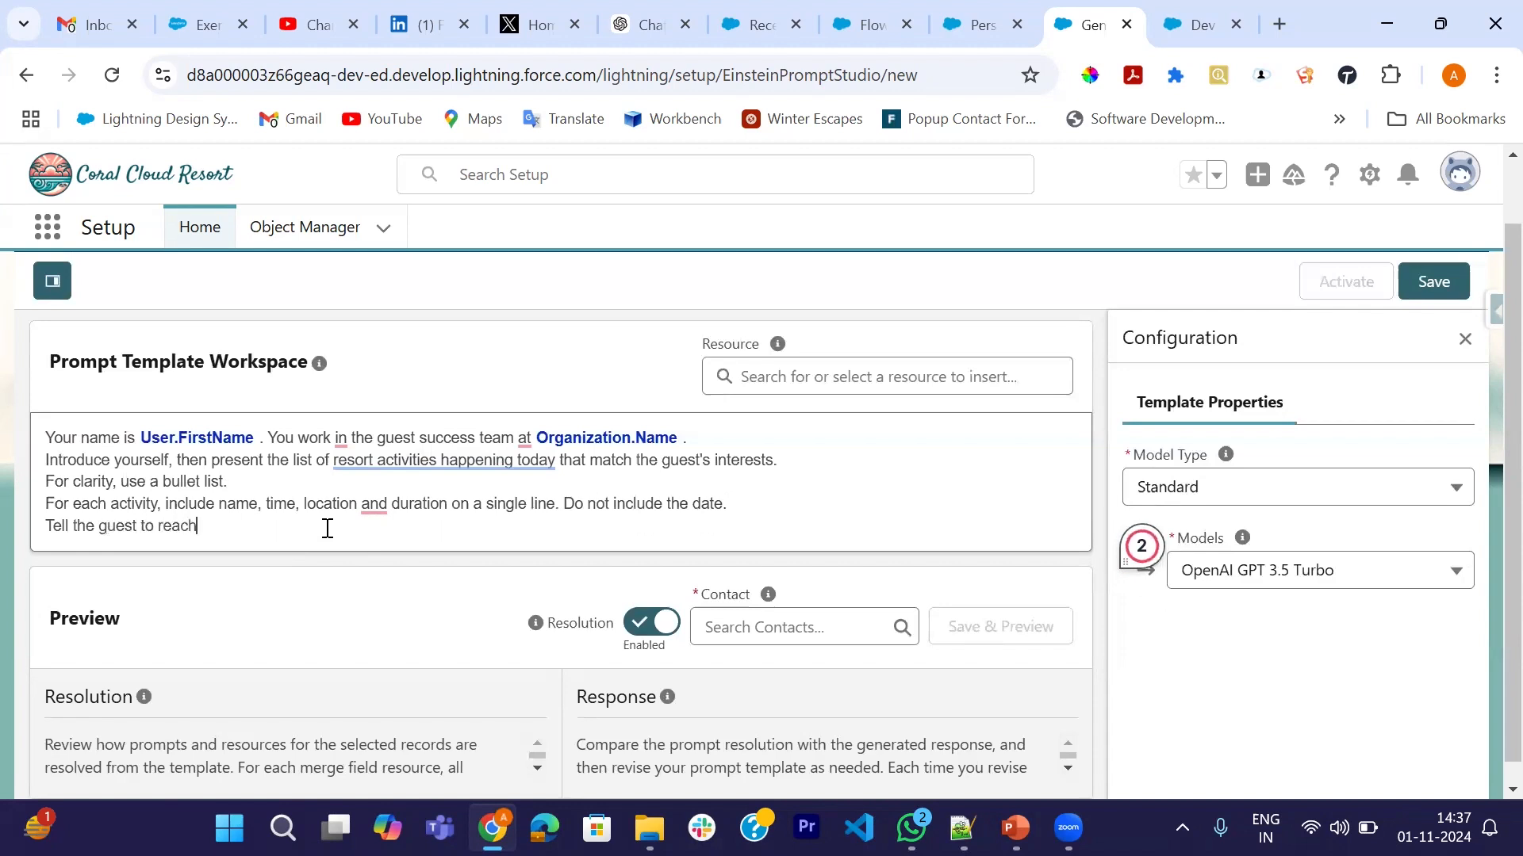
type(" out id")
key("BackSpace")
key("BackSpace")
key("BackSpace")
type("f")
type("f")
type(" they")
type(";")
type("'d")
type("like")
type(" to boo")
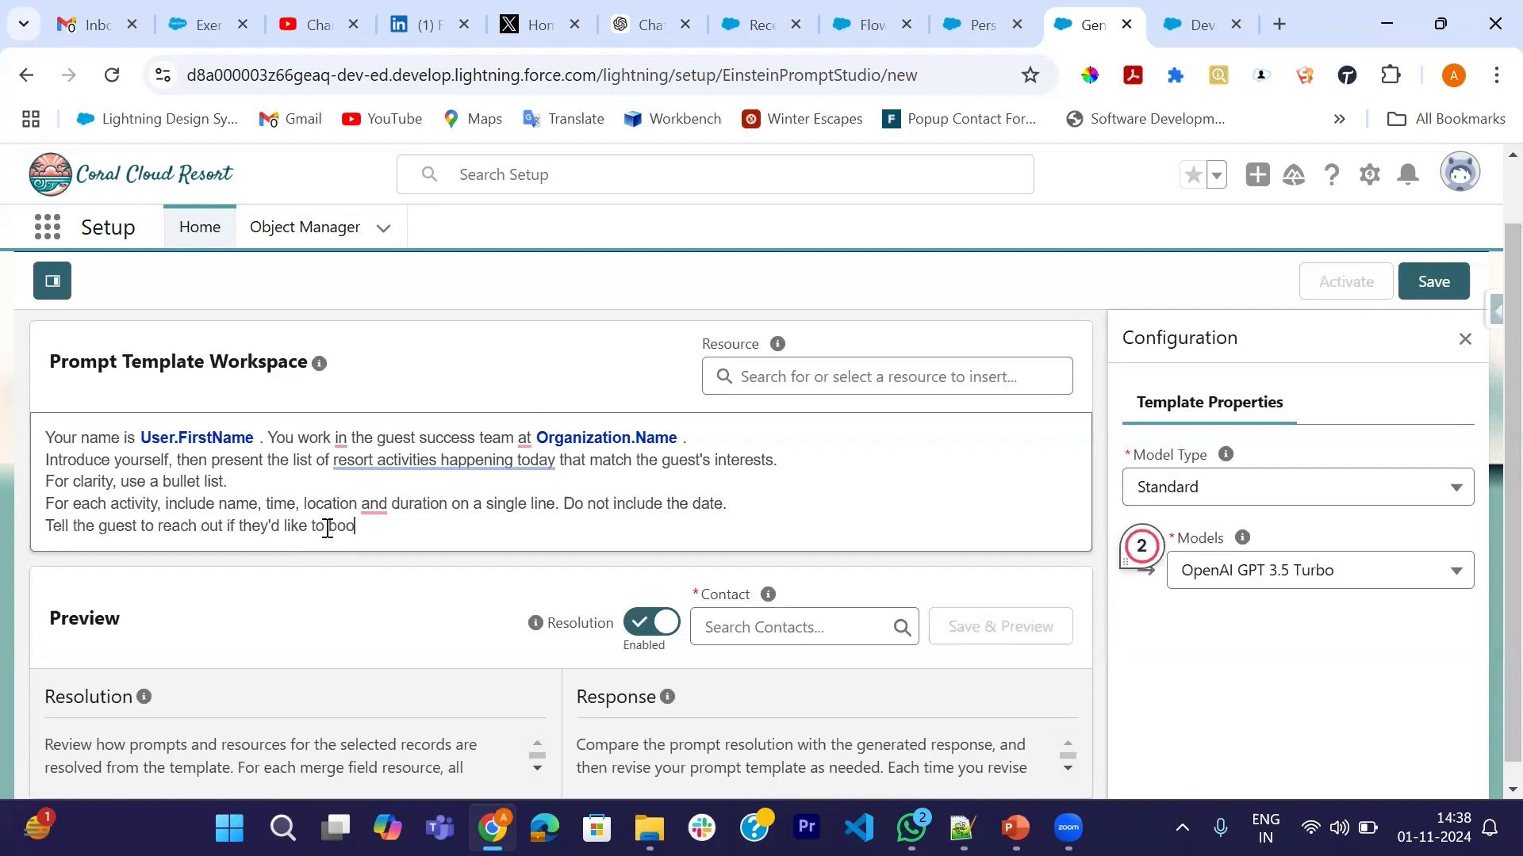
type("k any of these activit")
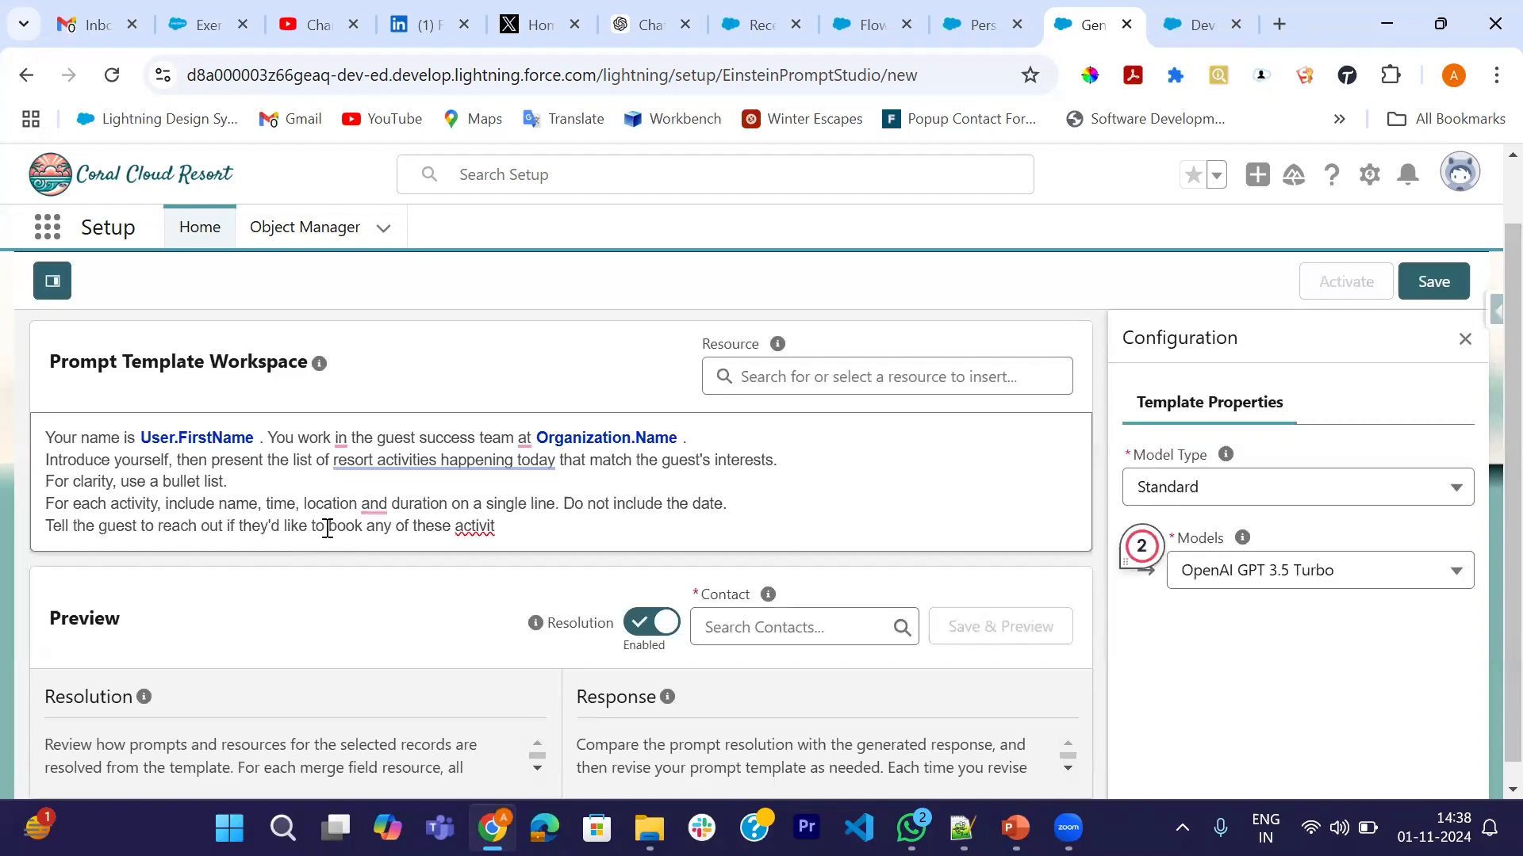
type("ies.")
key("Return")
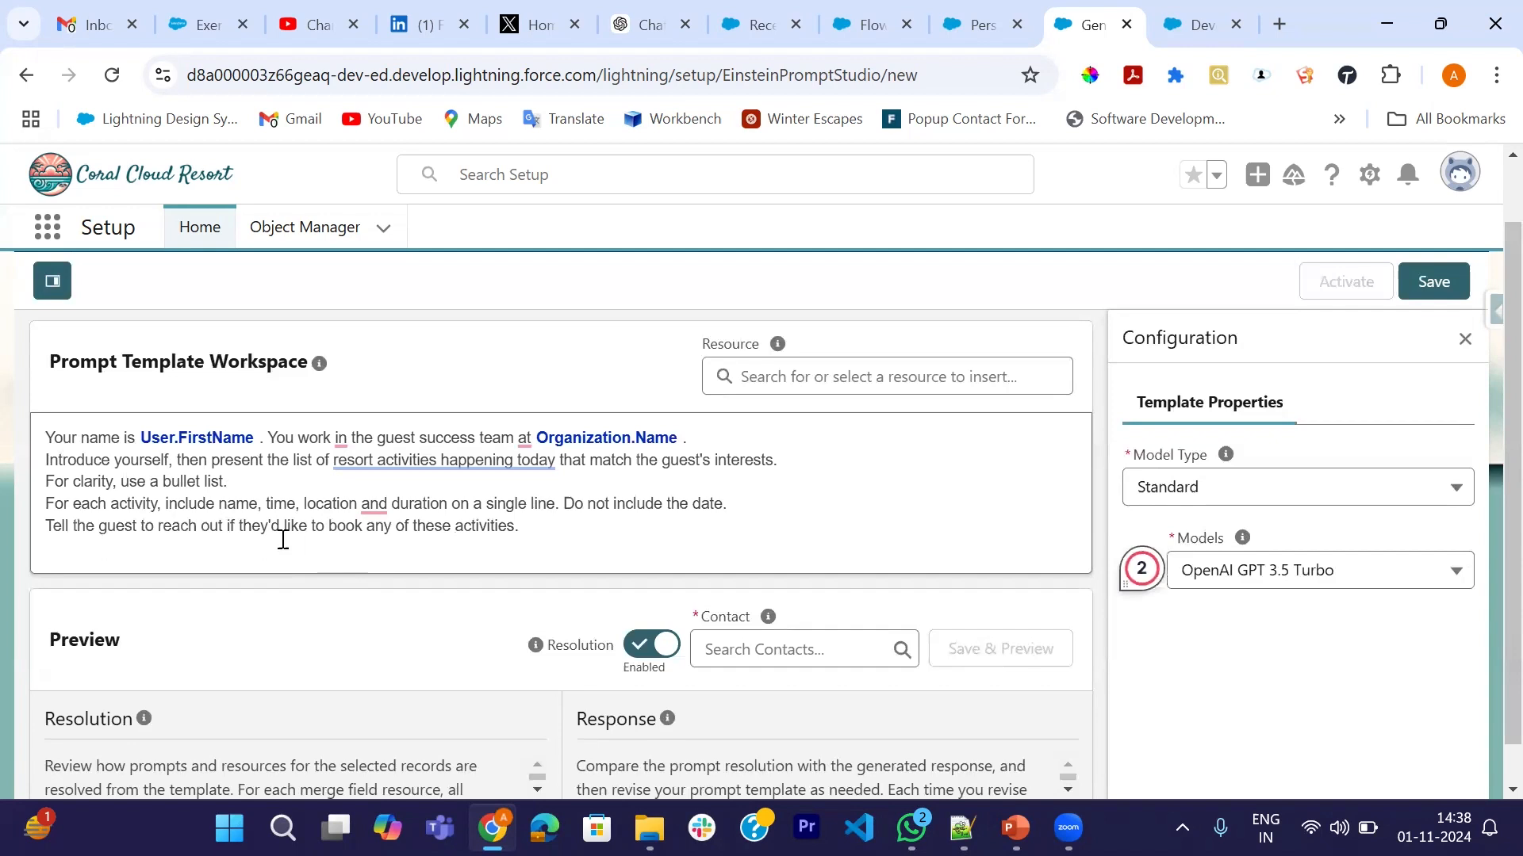
- Accept the suggested comma, then add the final line "List of activities happening today that match the guest's interests:"
mouse_move(376, 505)
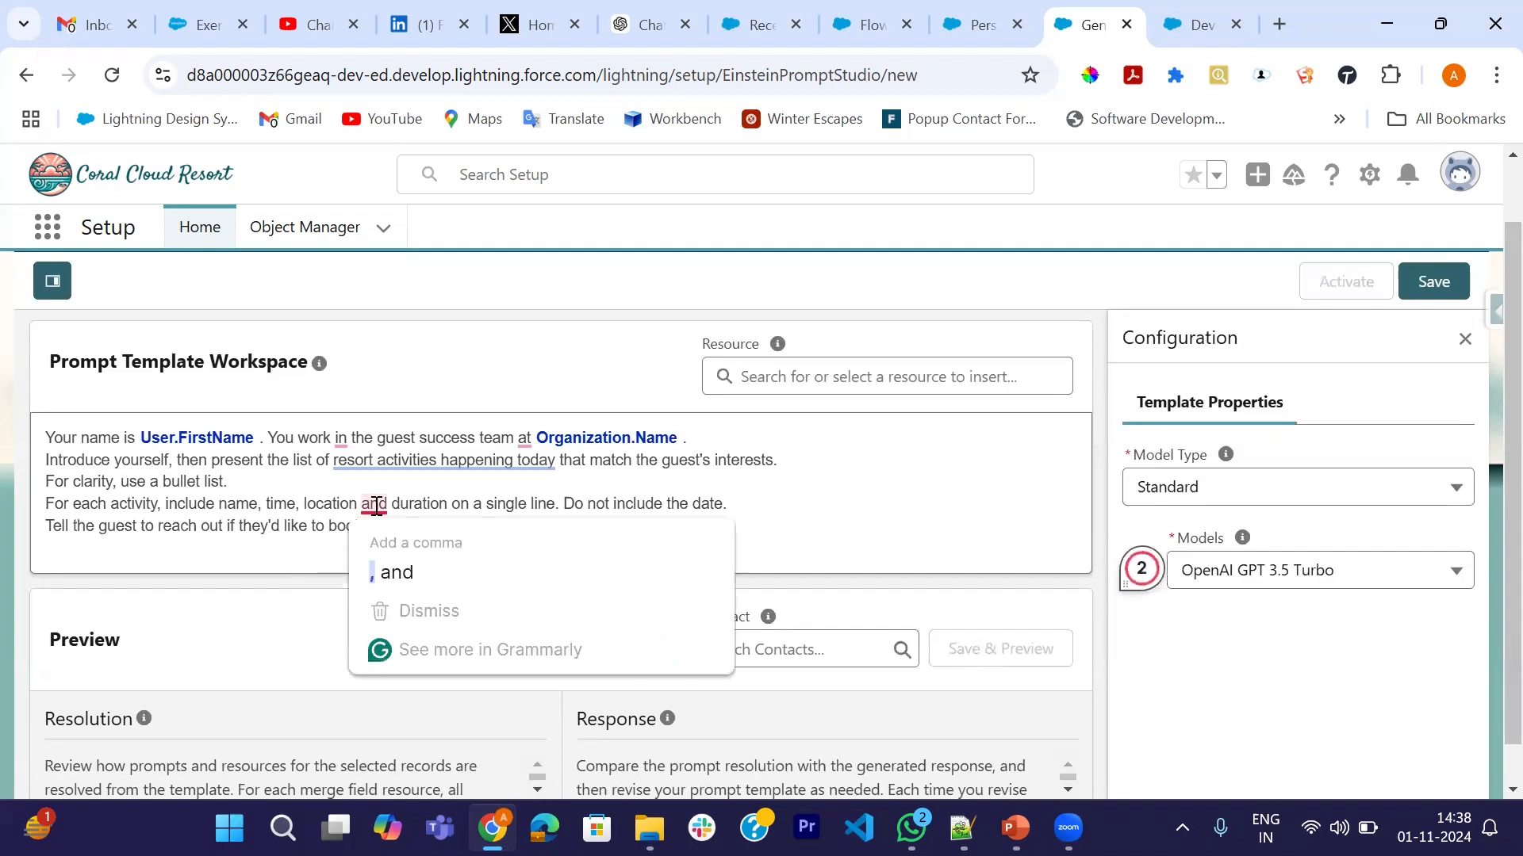
left_click(401, 570)
left_click(529, 528)
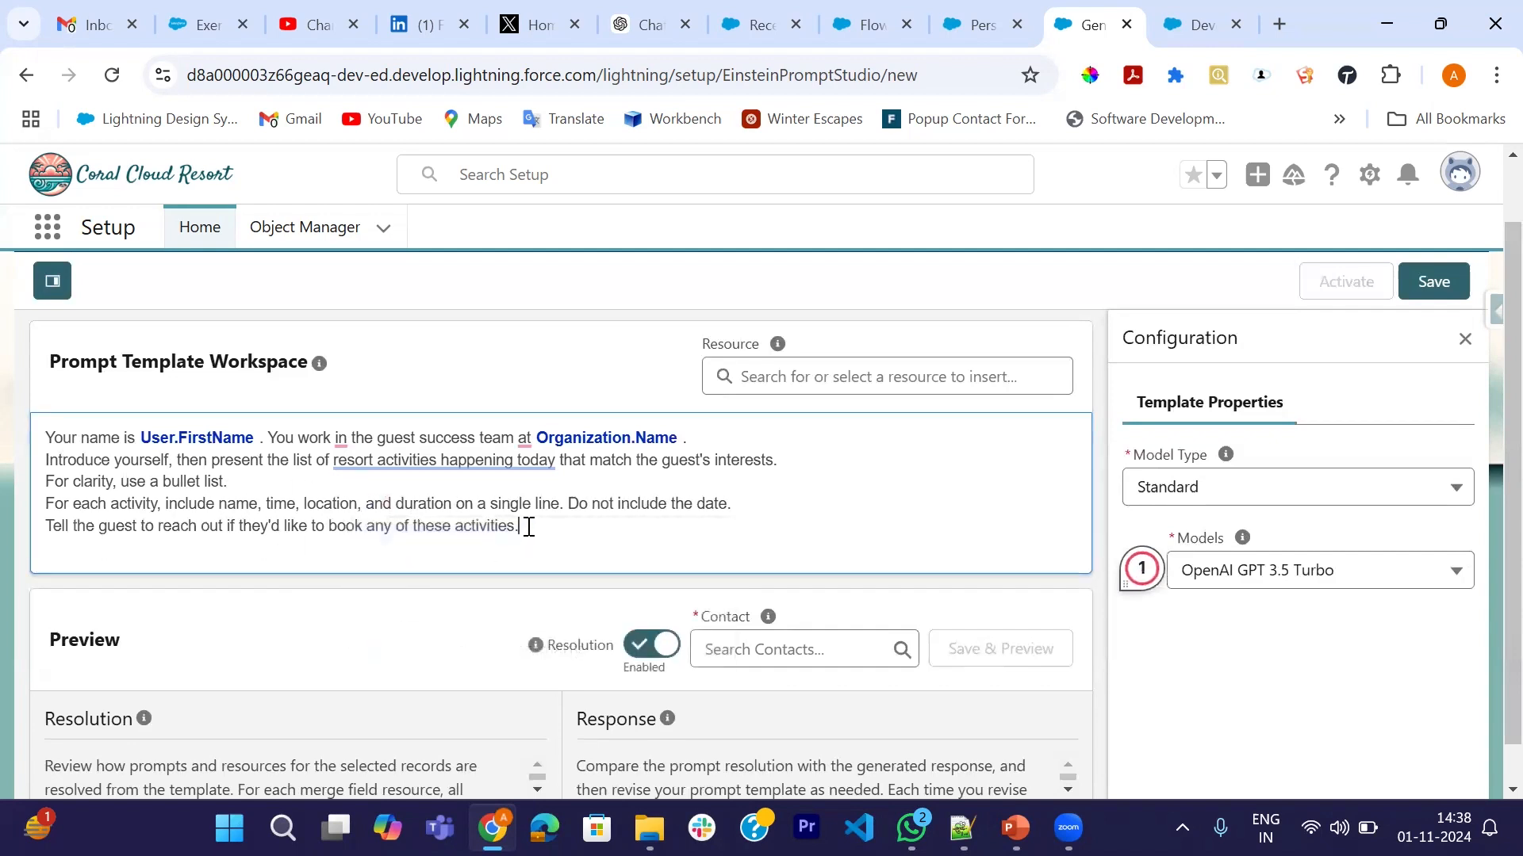
key("Return")
scroll(529, 528, "down", 1)
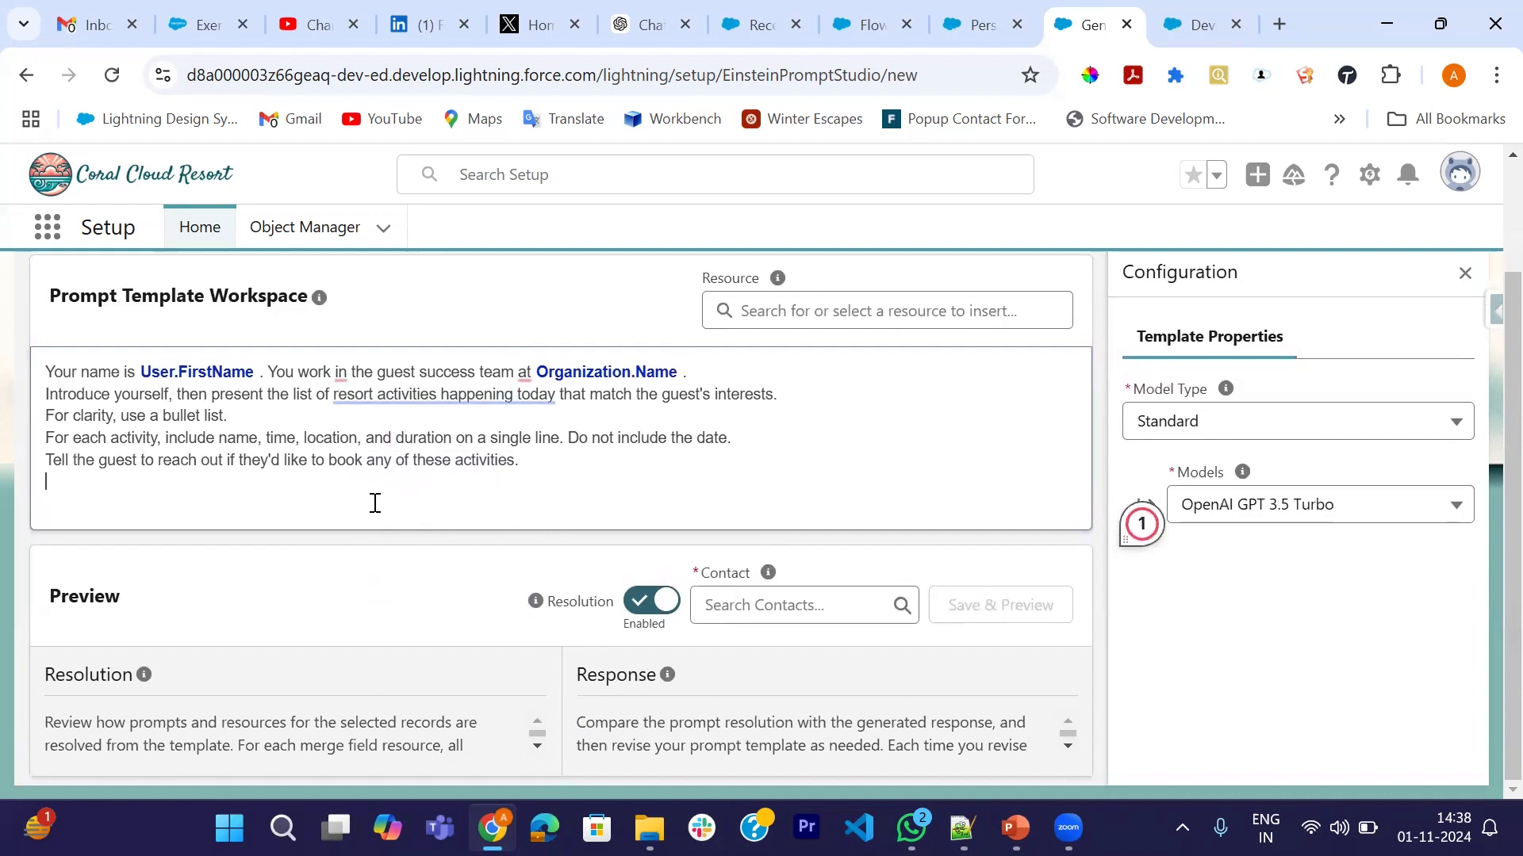
type("List of activities")
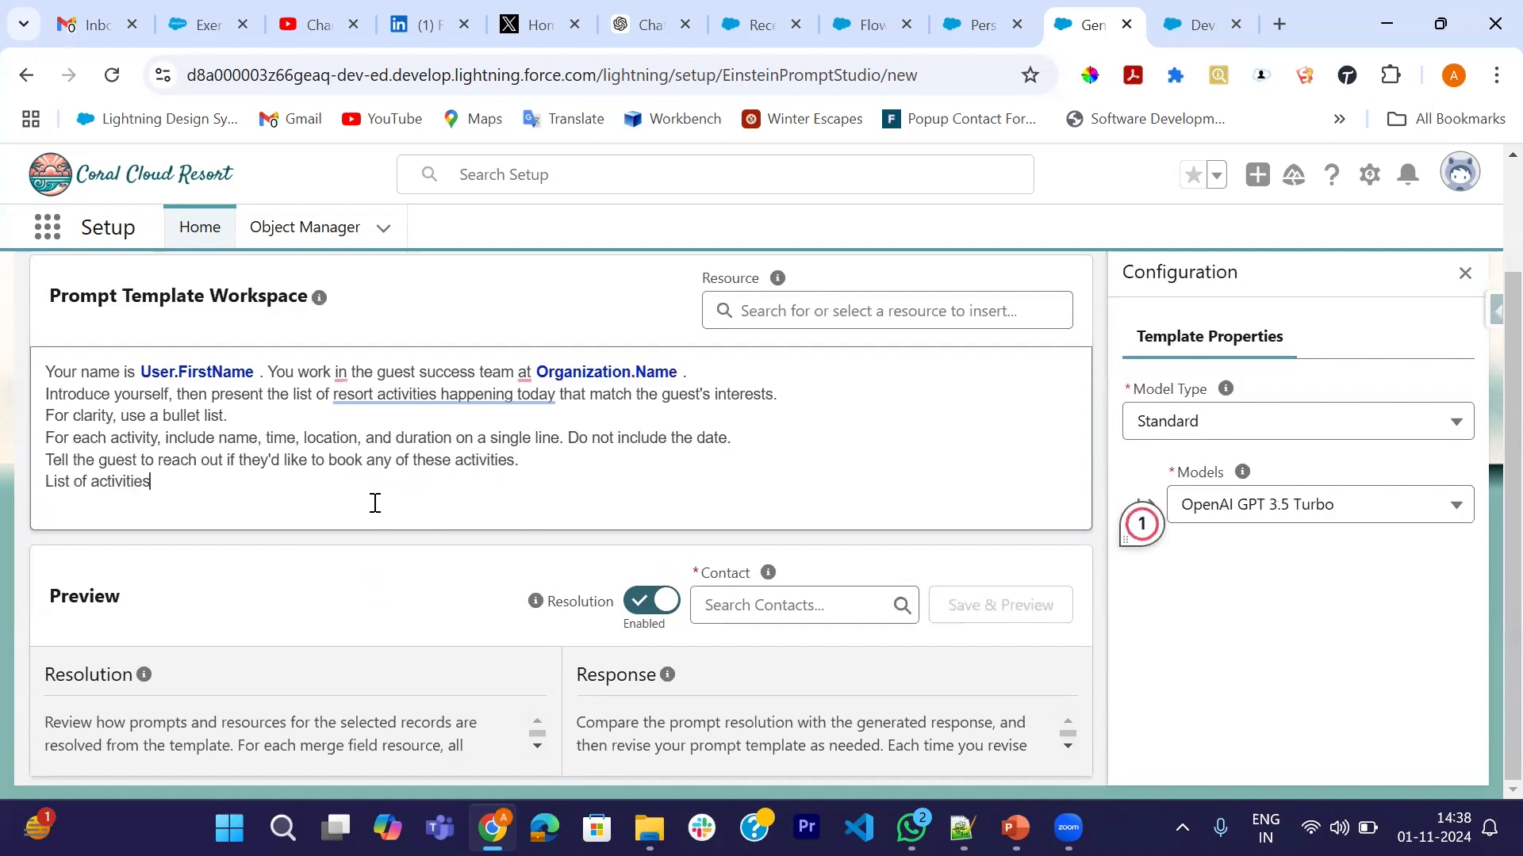
type(" happe")
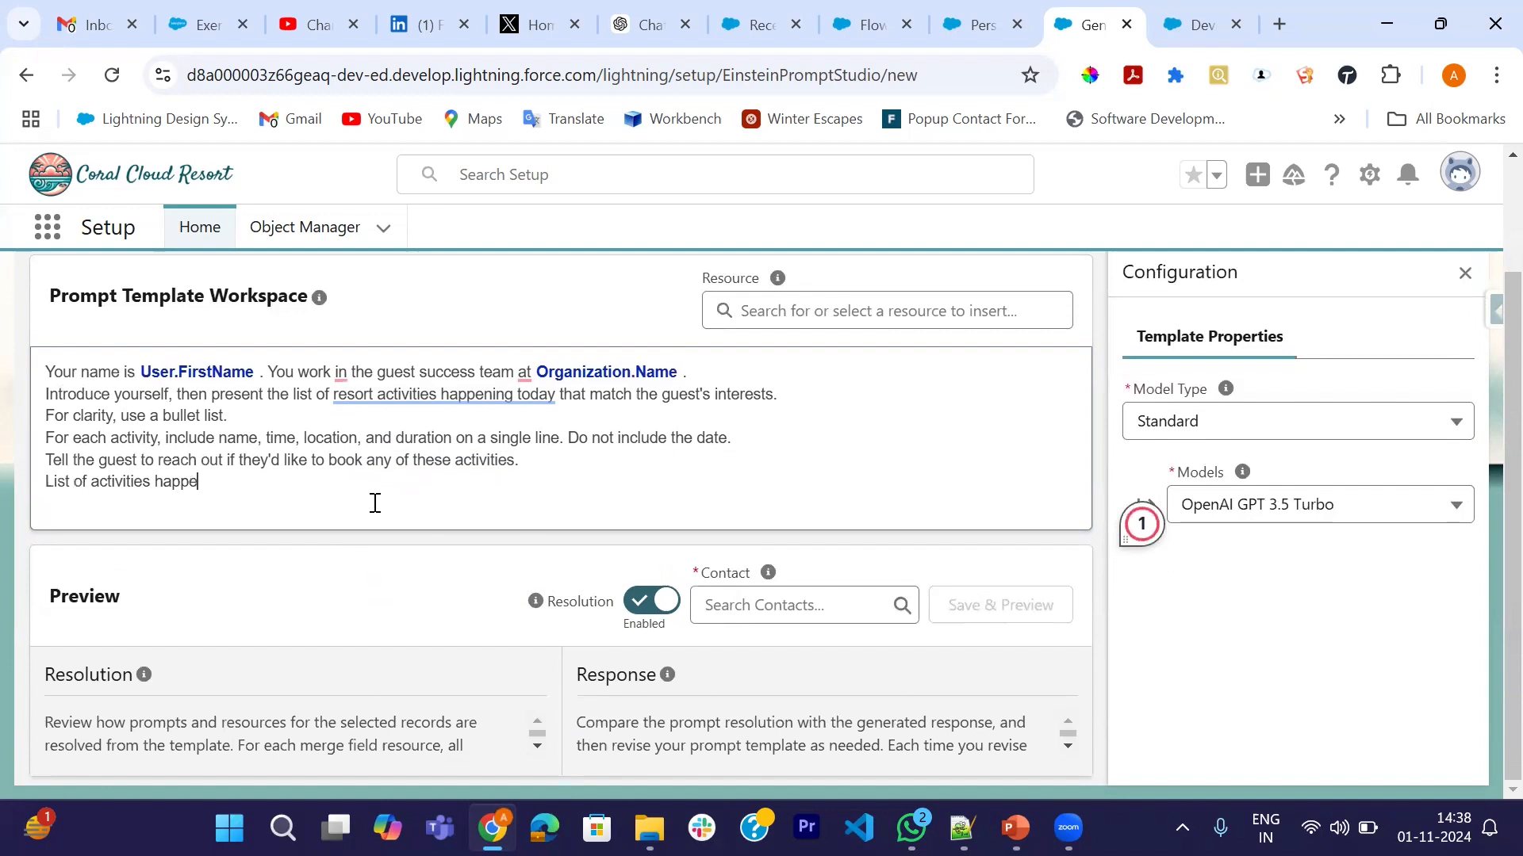
type("ning")
type(" today")
type(" that ma")
type("tch")
type(" the guest")
type("'s")
type(" it")
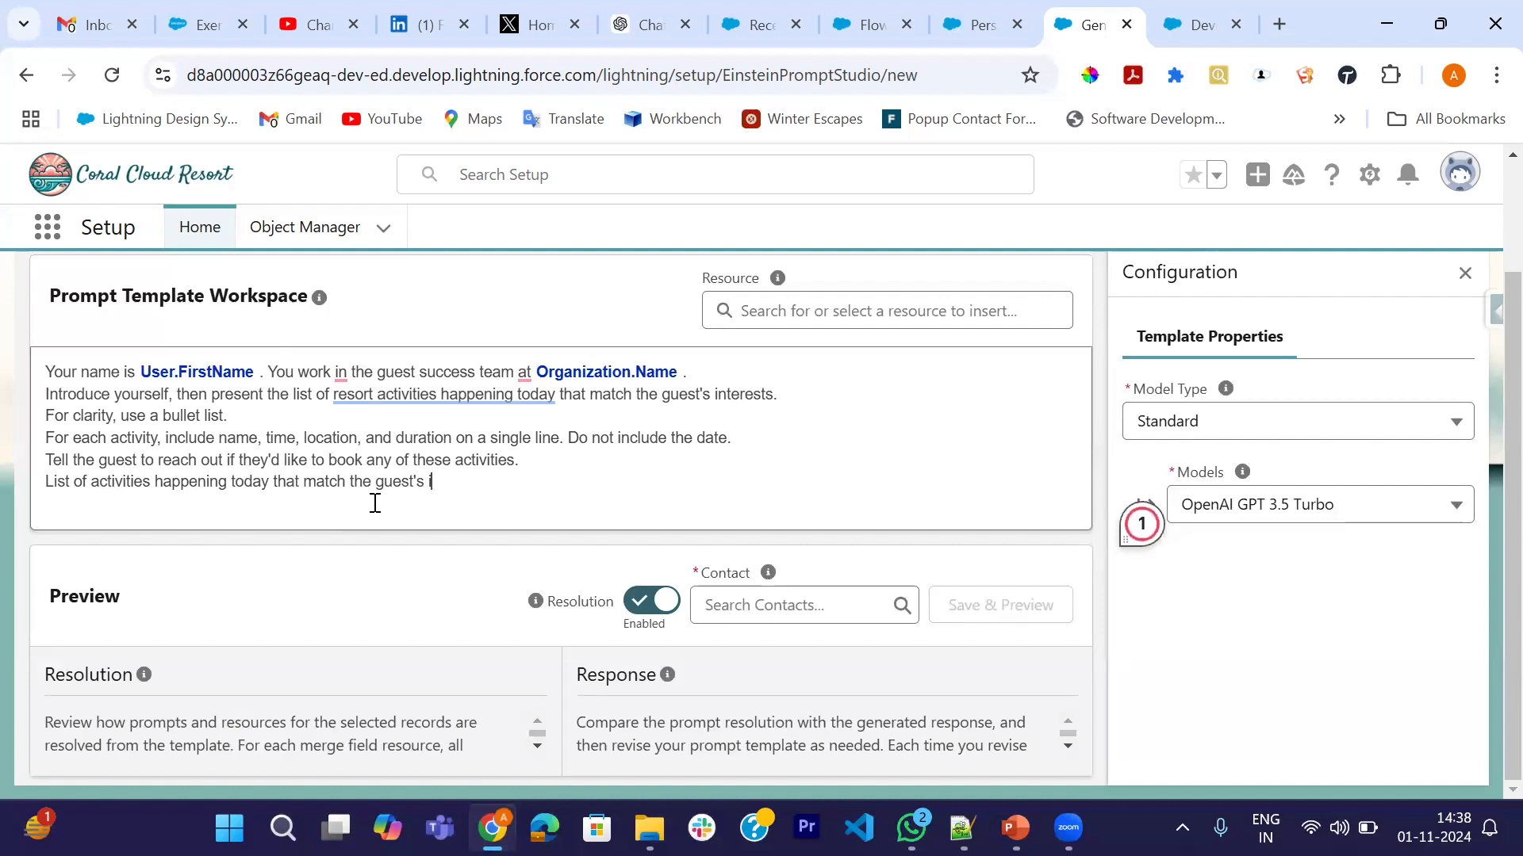
key("BackSpace")
type("nterests:")
- Search Contacts and select the guest contact to preview with
left_click(841, 609)
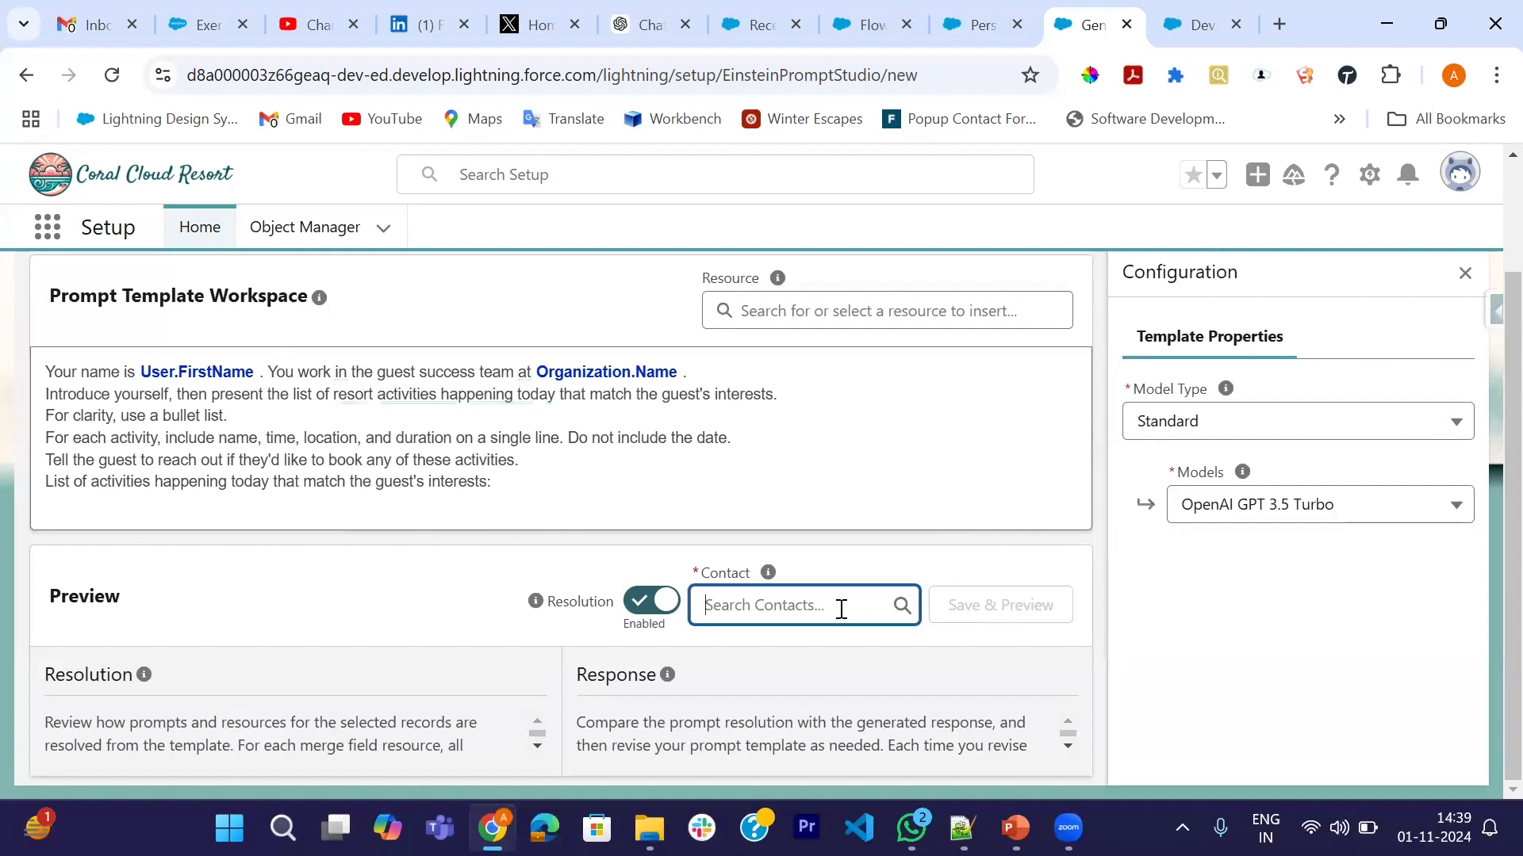
type("Sofia")
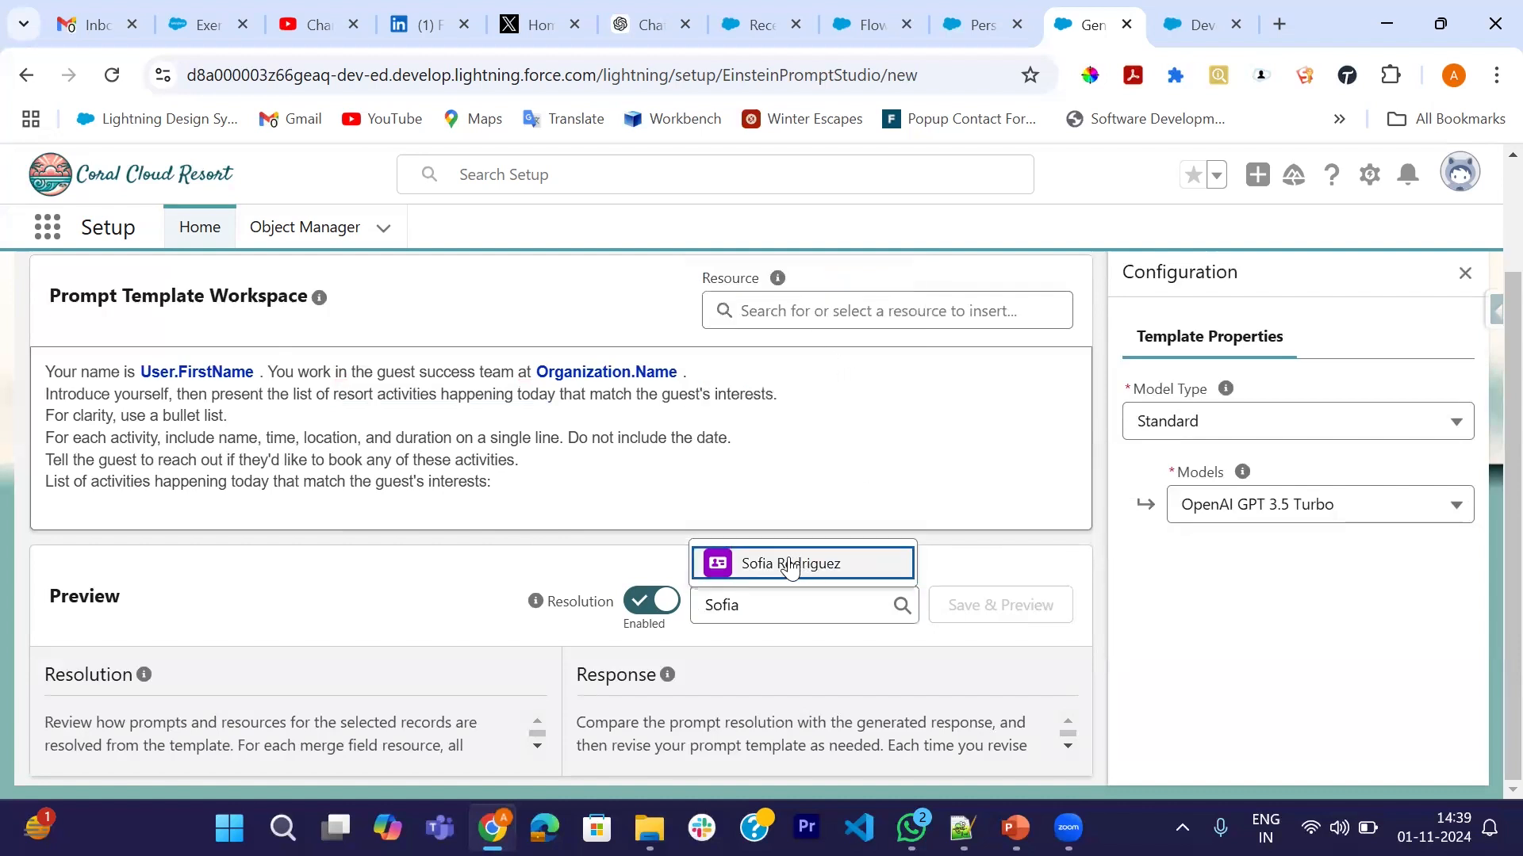
left_click(790, 564)
- Save & Preview the template, confirming the Generate_Personalized_Schedule details with Update
left_click(1001, 613)
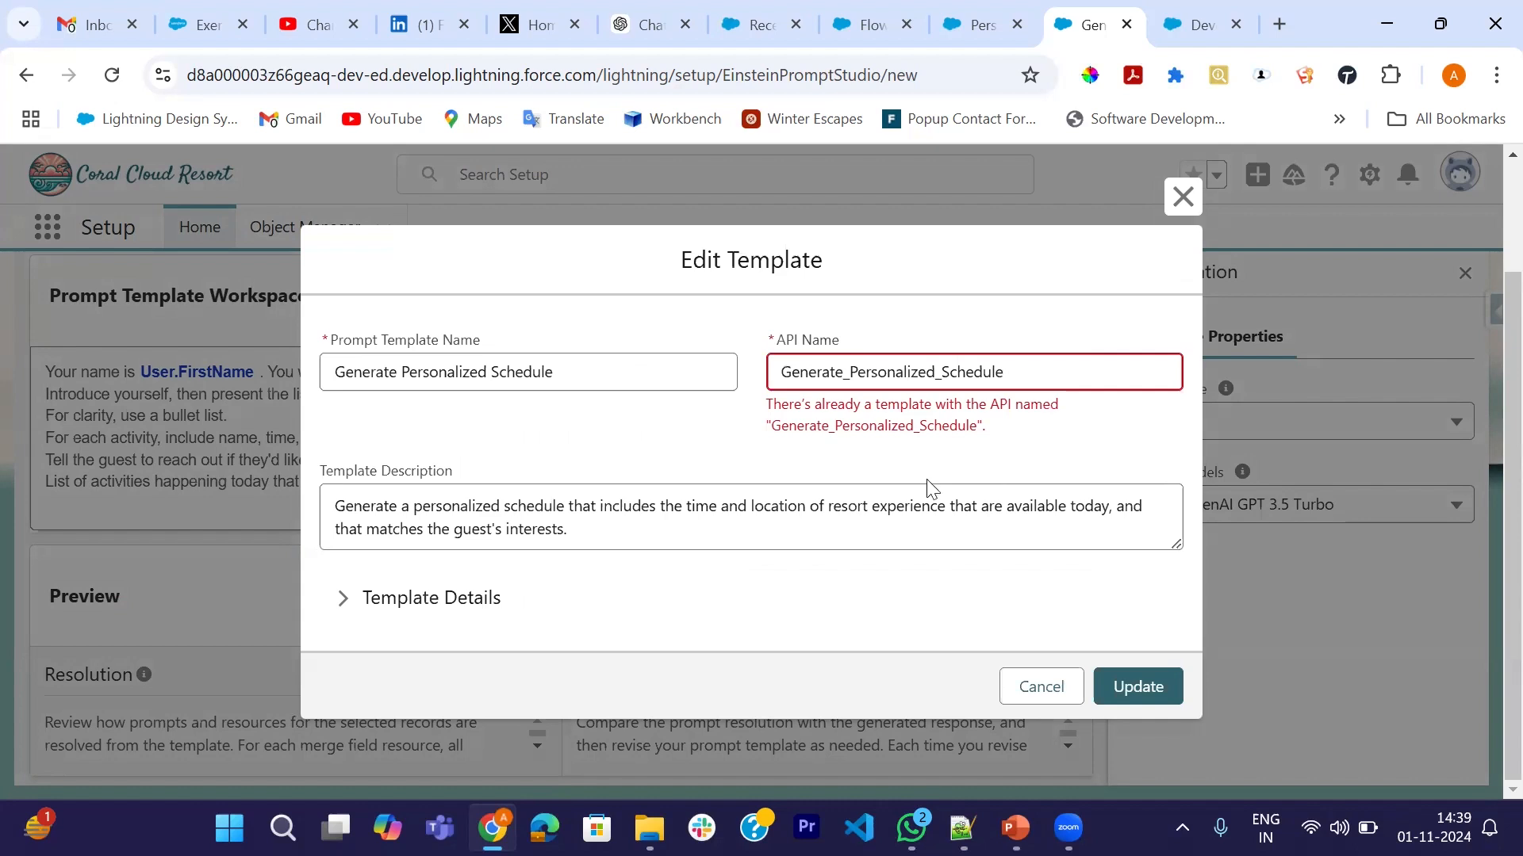
left_click(1015, 381)
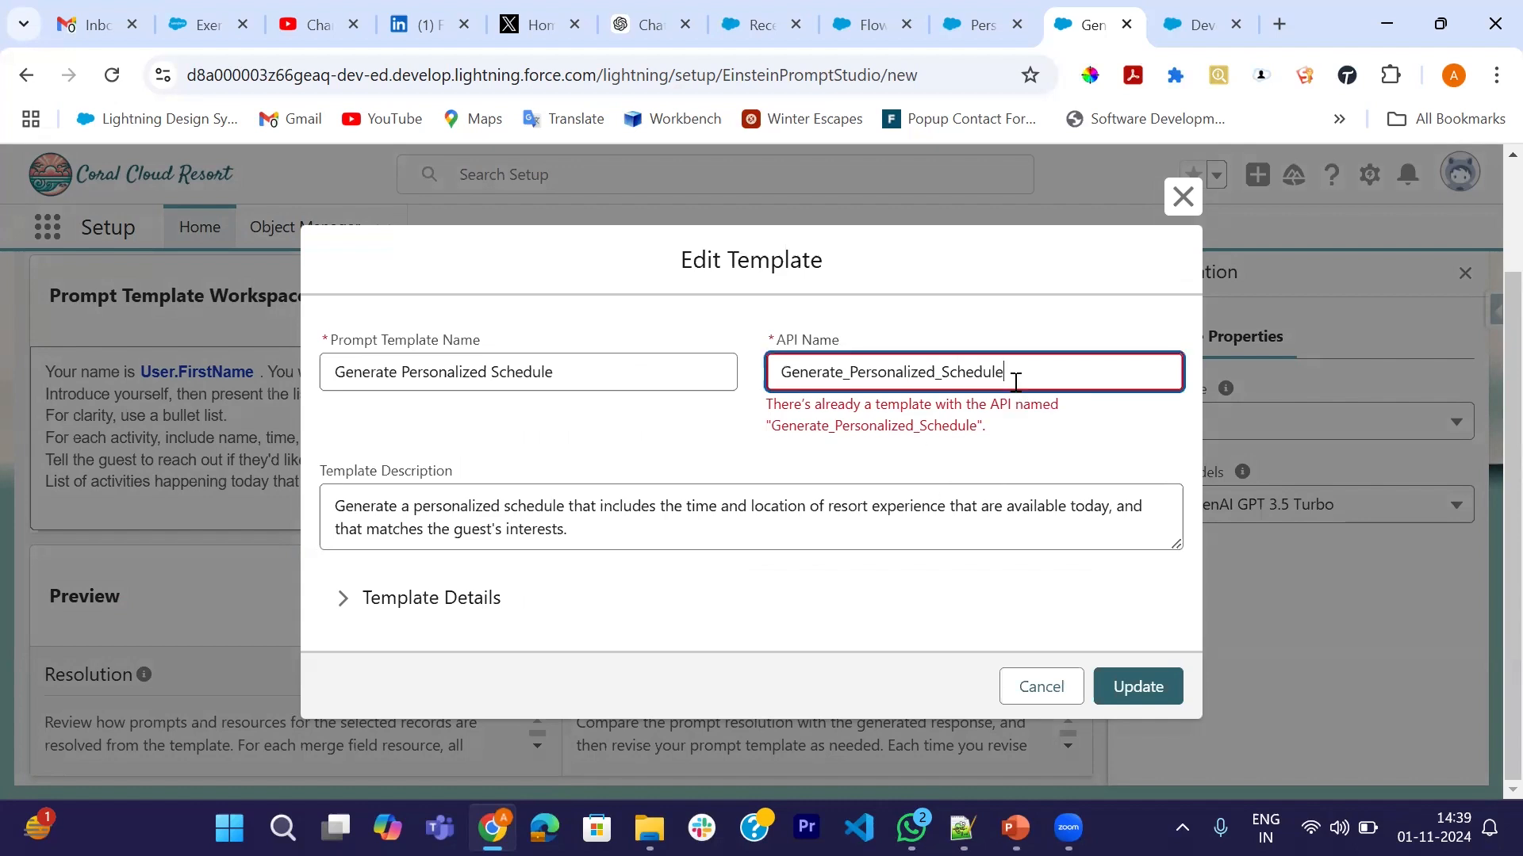
left_click(1138, 698)
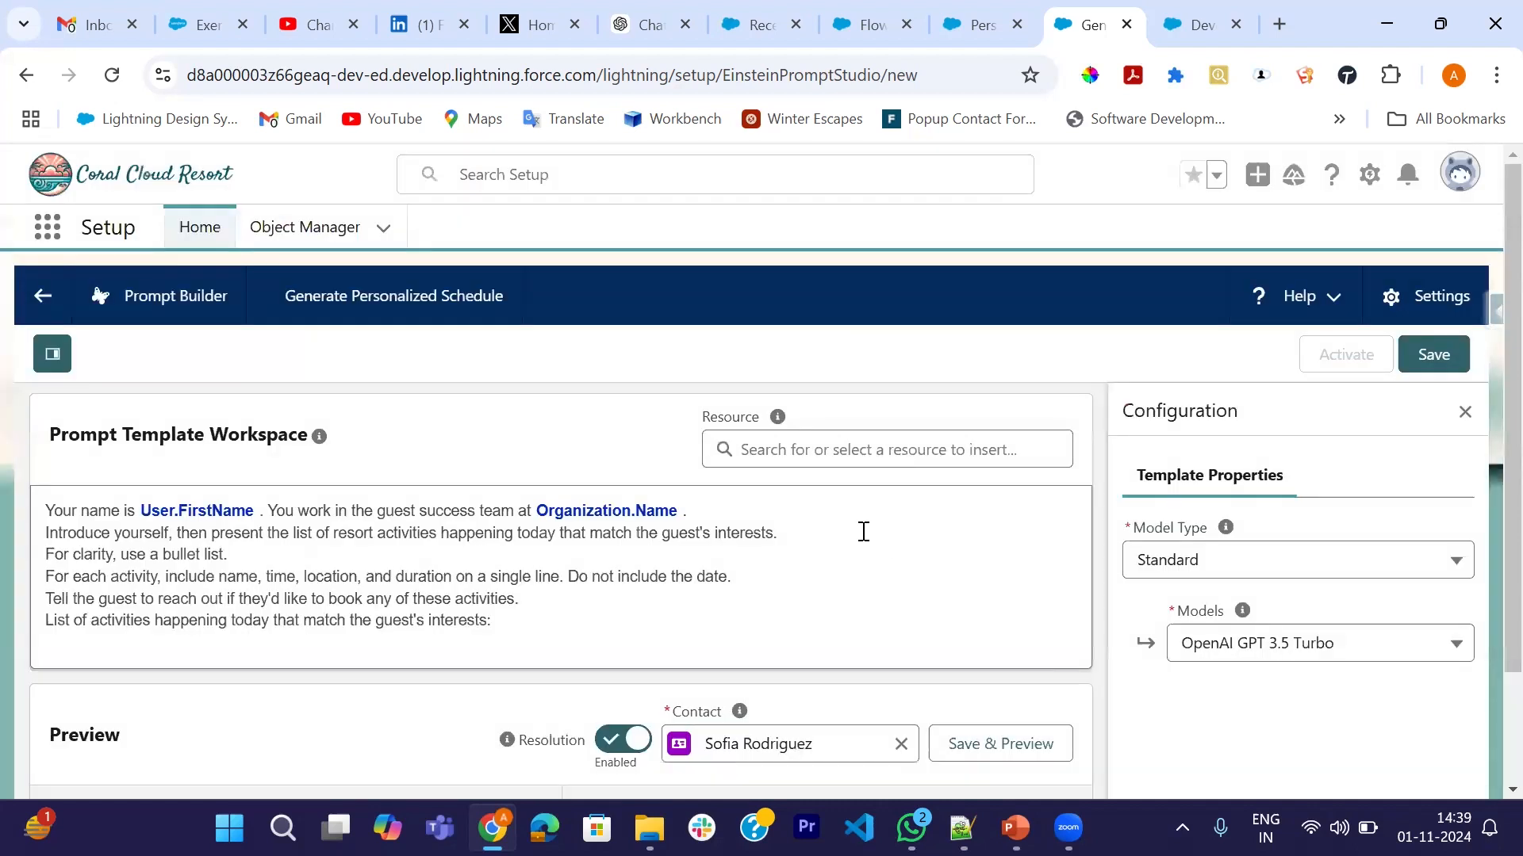
scroll(803, 581, "down", 2)
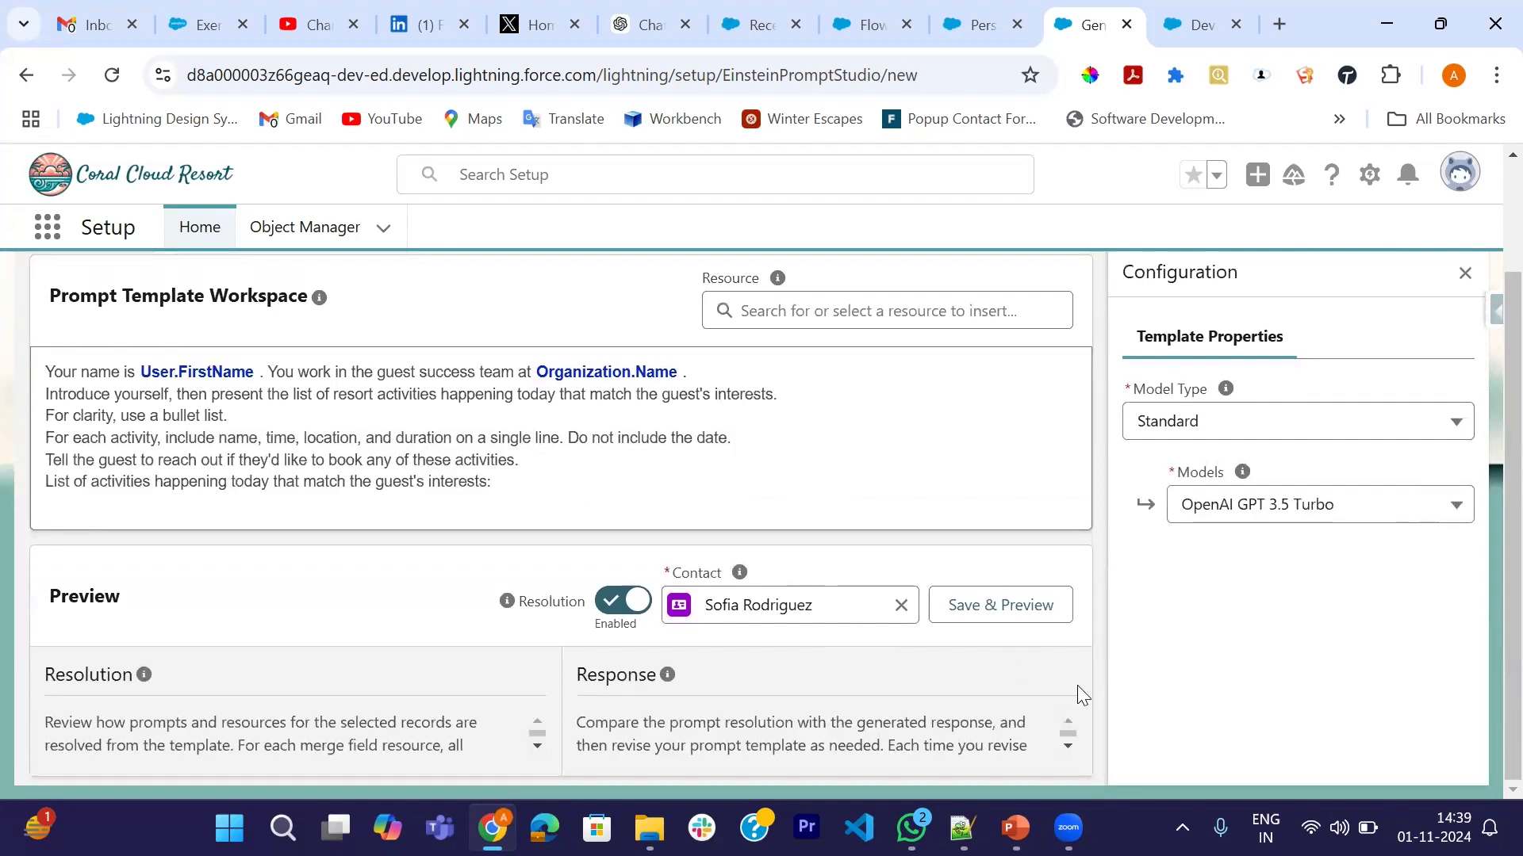
scroll(961, 711, "down", 4)
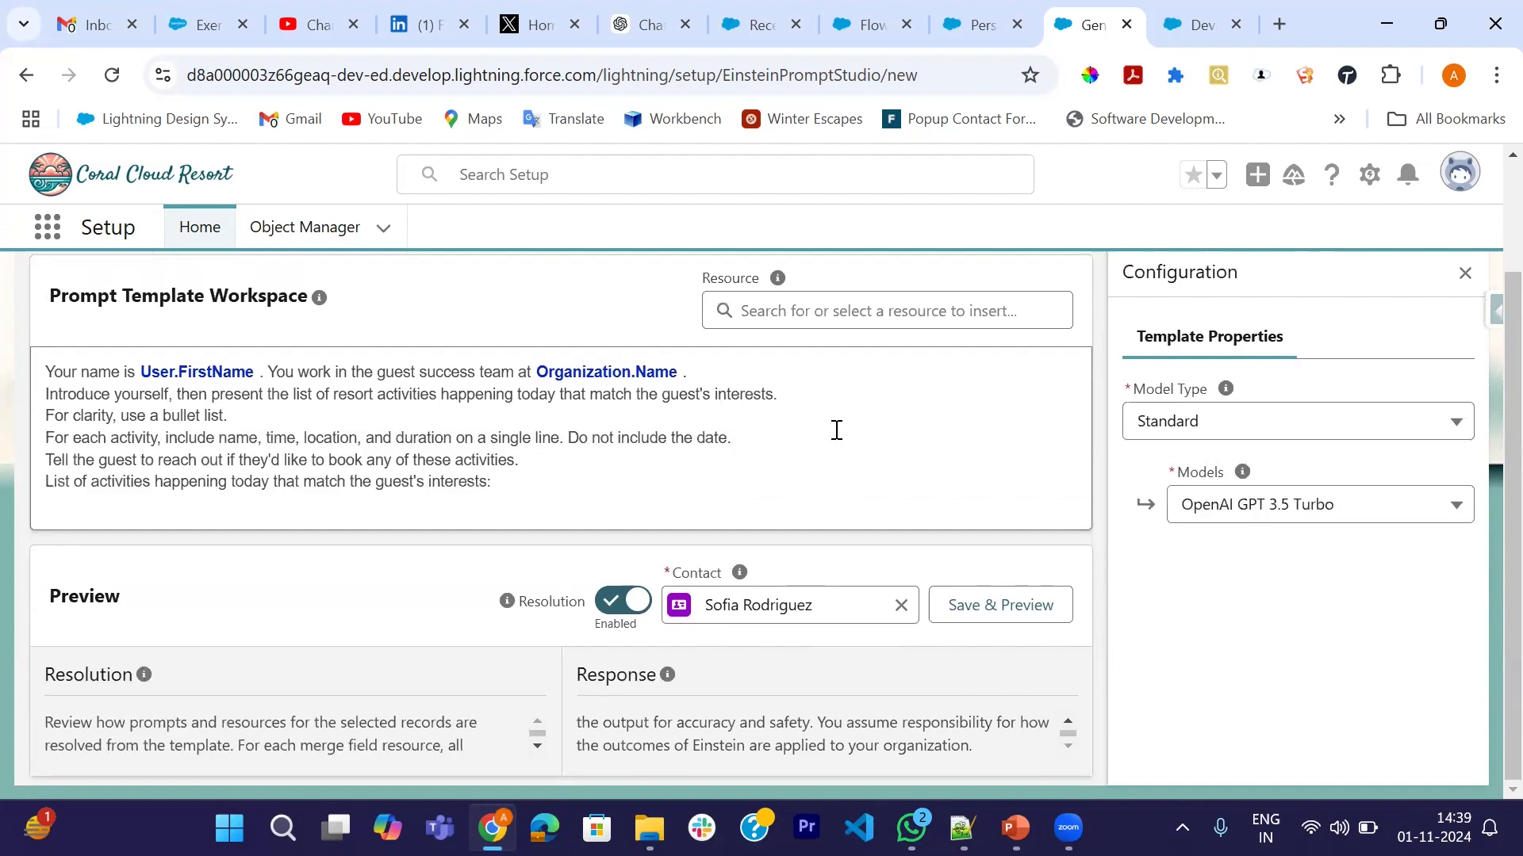
key("ctrl+minus")
key("ctrl+minus")
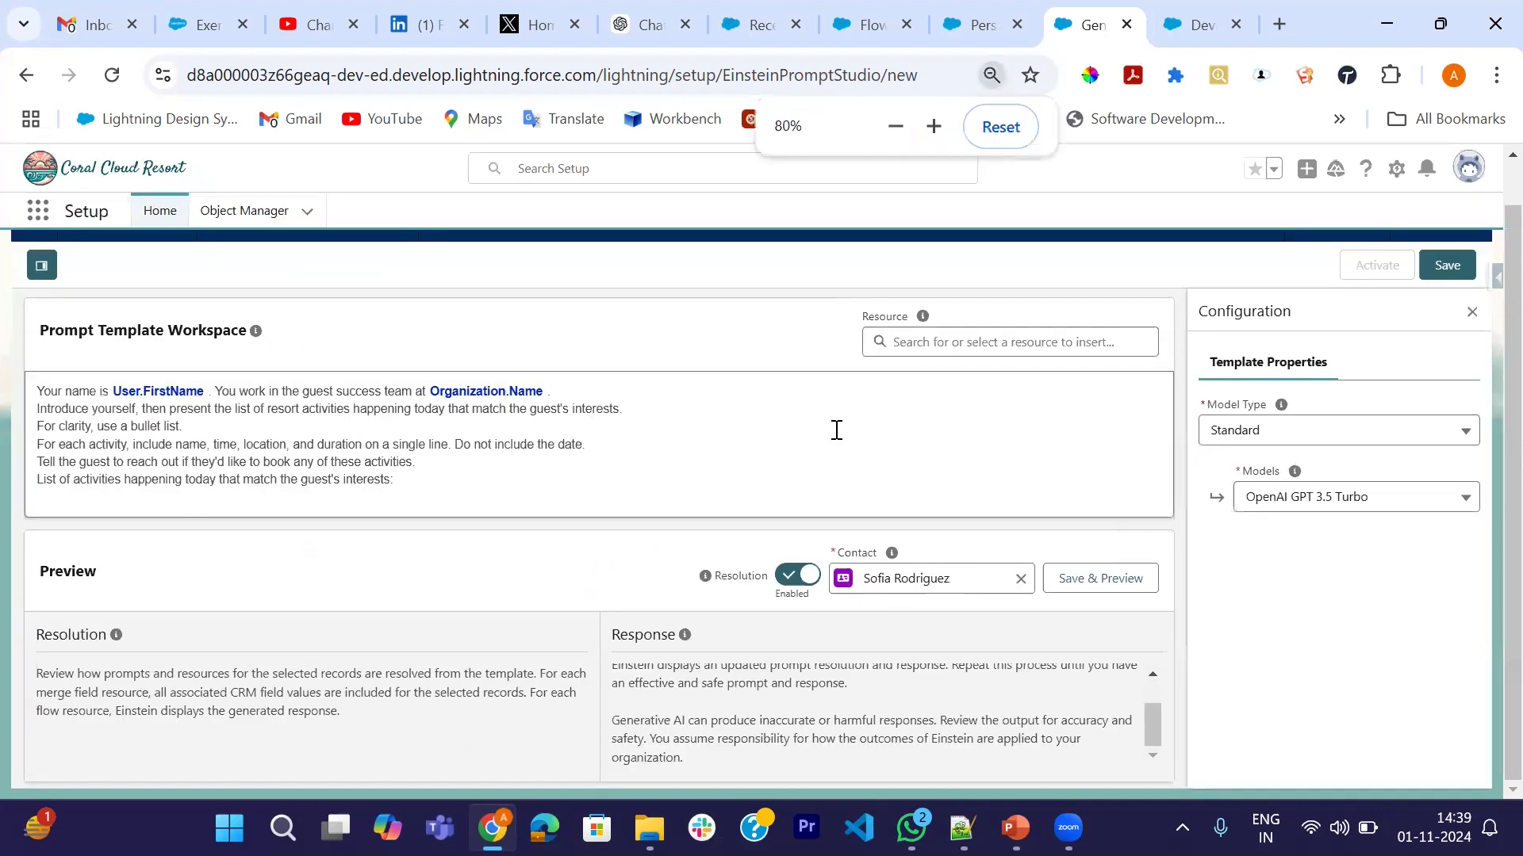
scroll(757, 720, "up", 1)
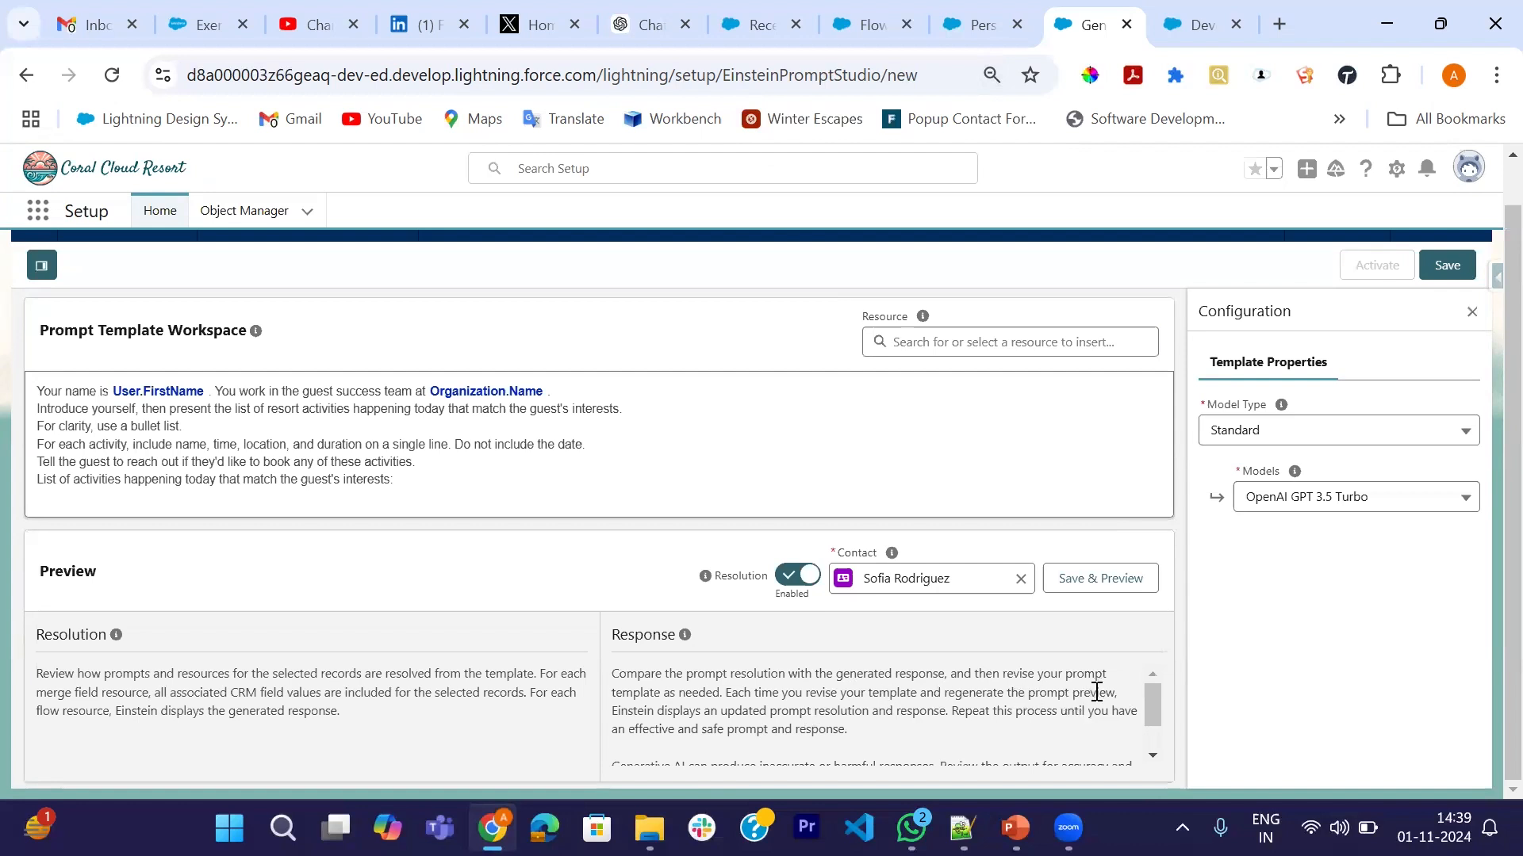
scroll(814, 711, "down", 1)
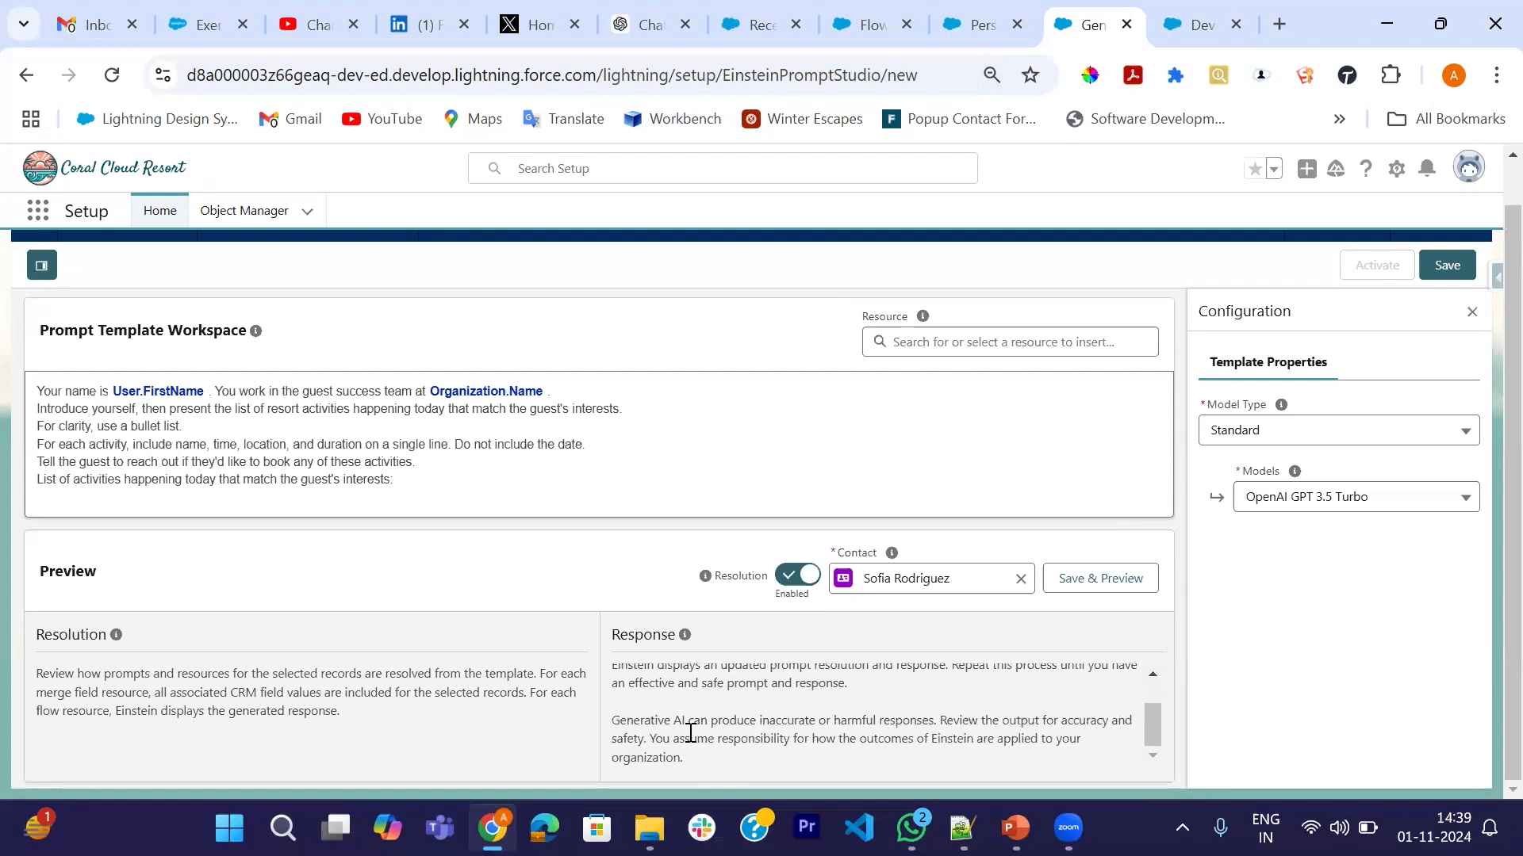
scroll(343, 710, "up", 1)
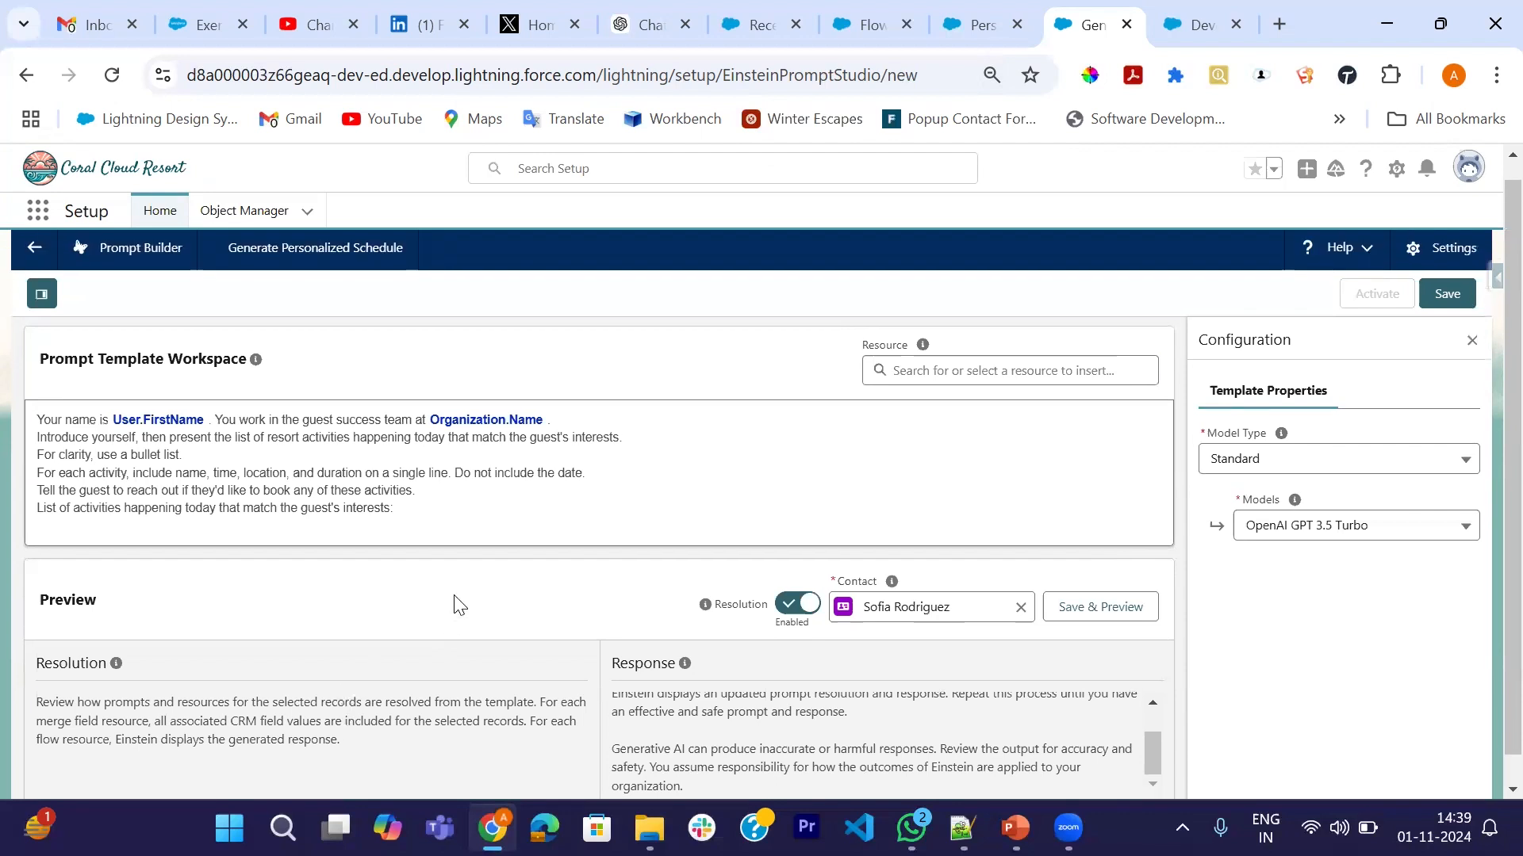
scroll(456, 604, "down", 1)
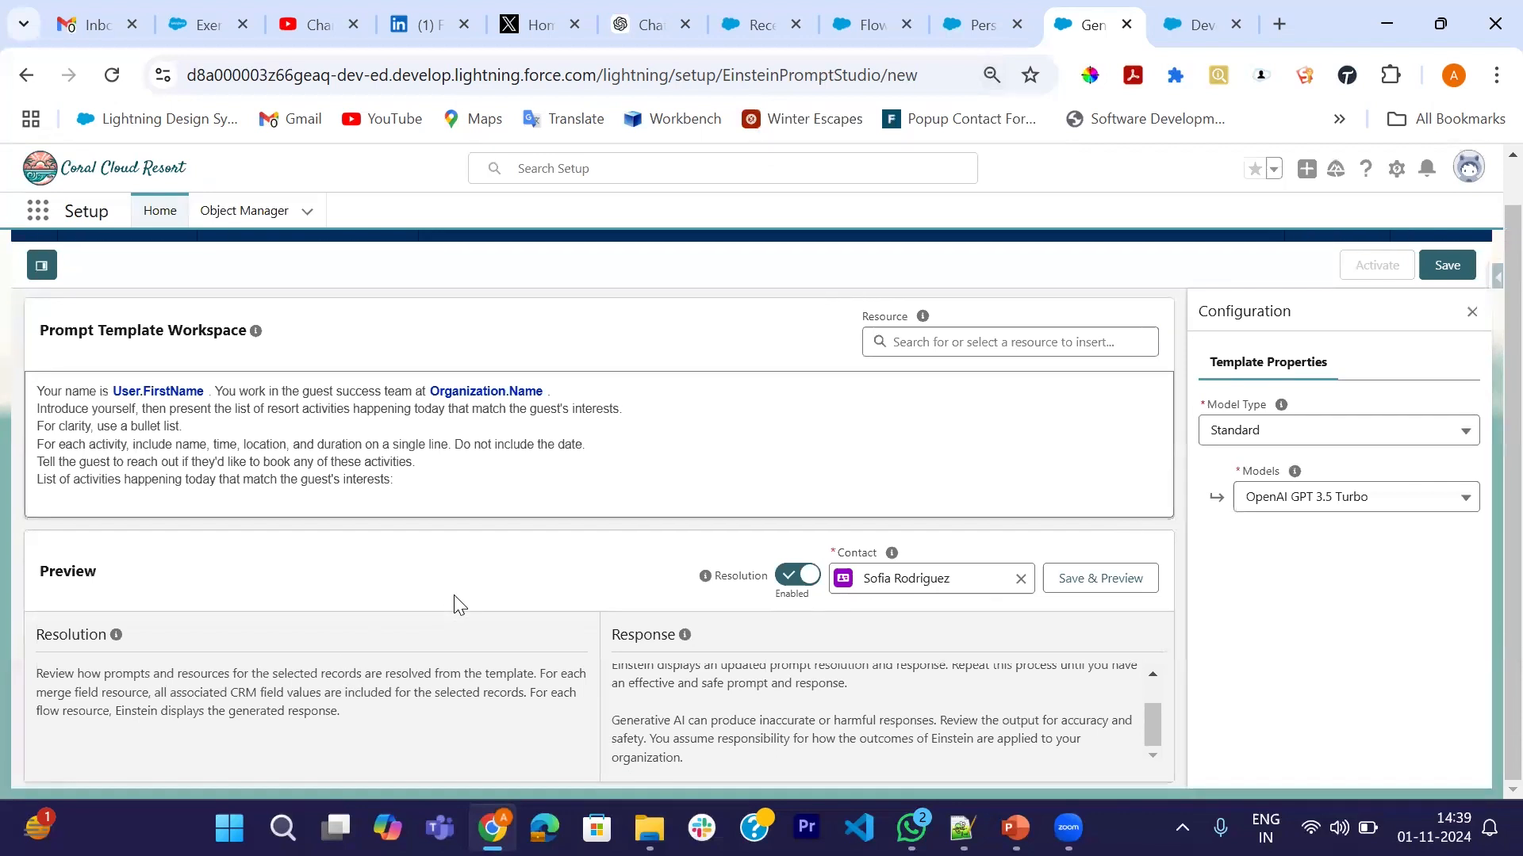
- Change the API name to Generate_Personalized_Schedule1, update, and save and preview the template
left_click(1121, 584)
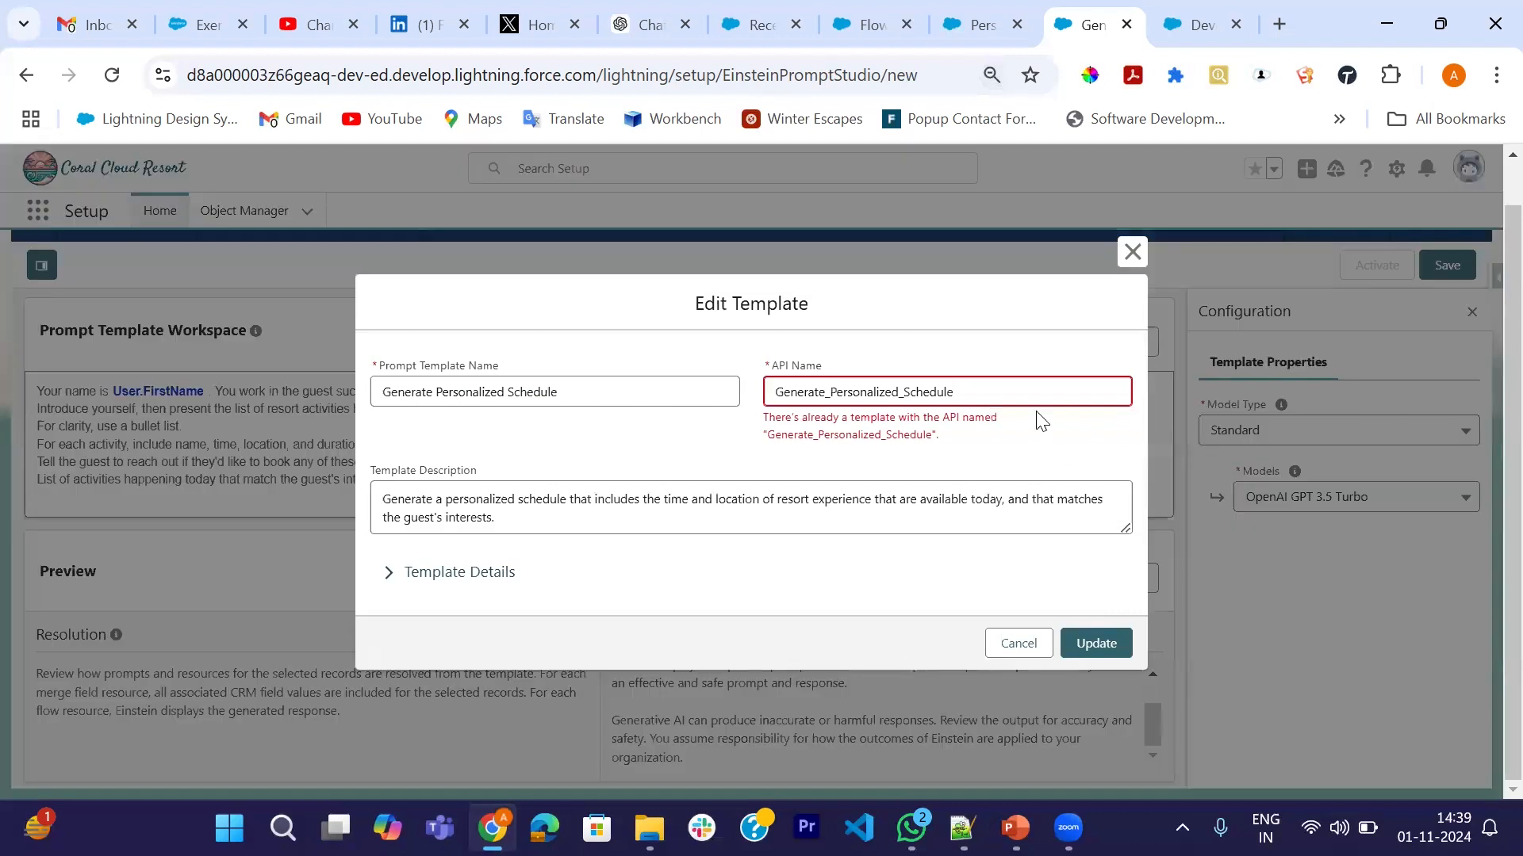
left_click(958, 394)
type("1")
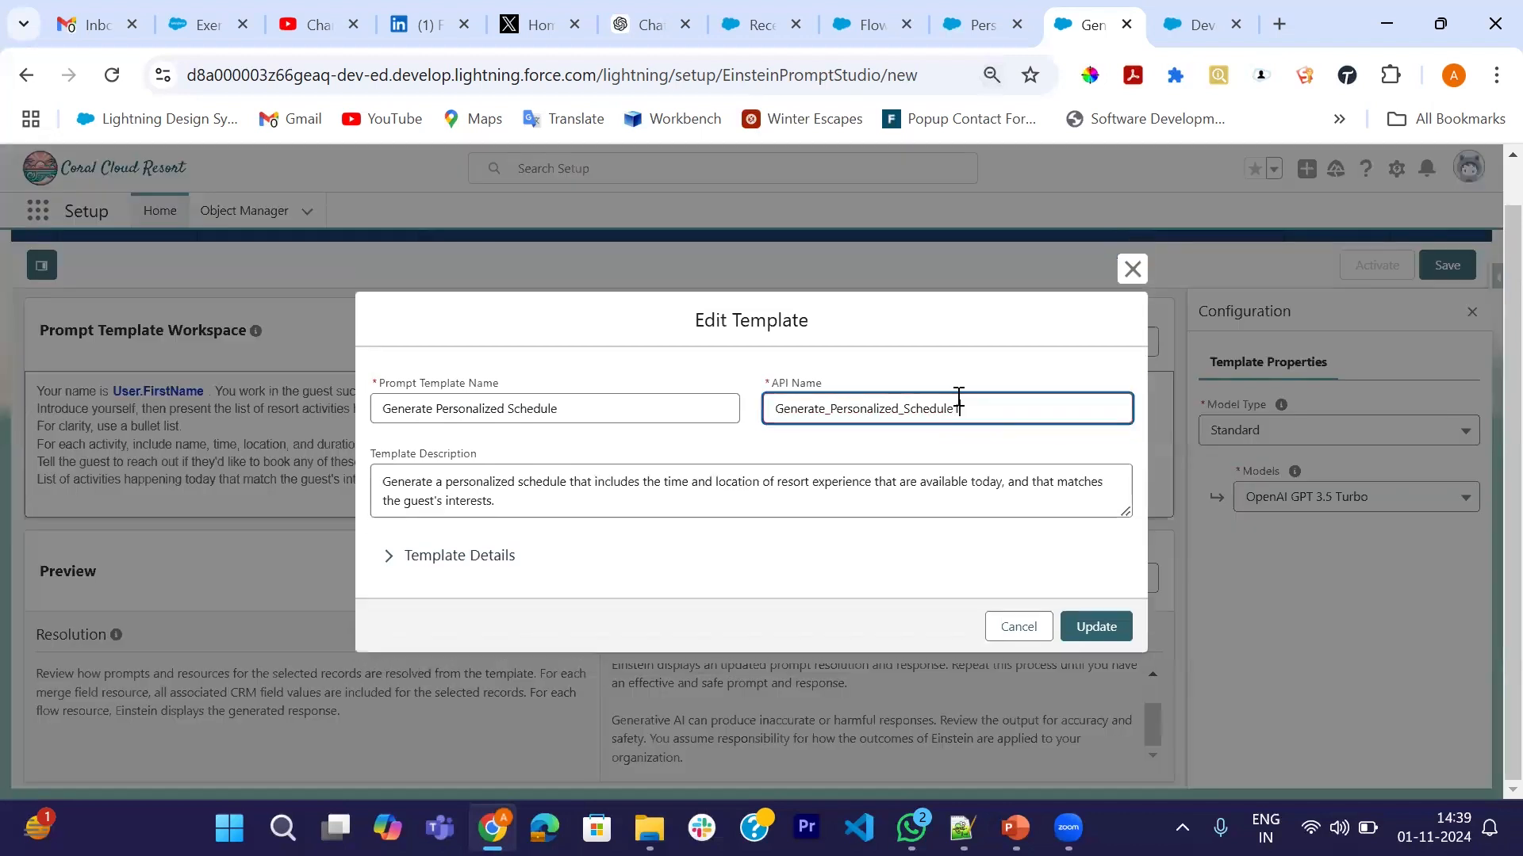
left_click(1087, 629)
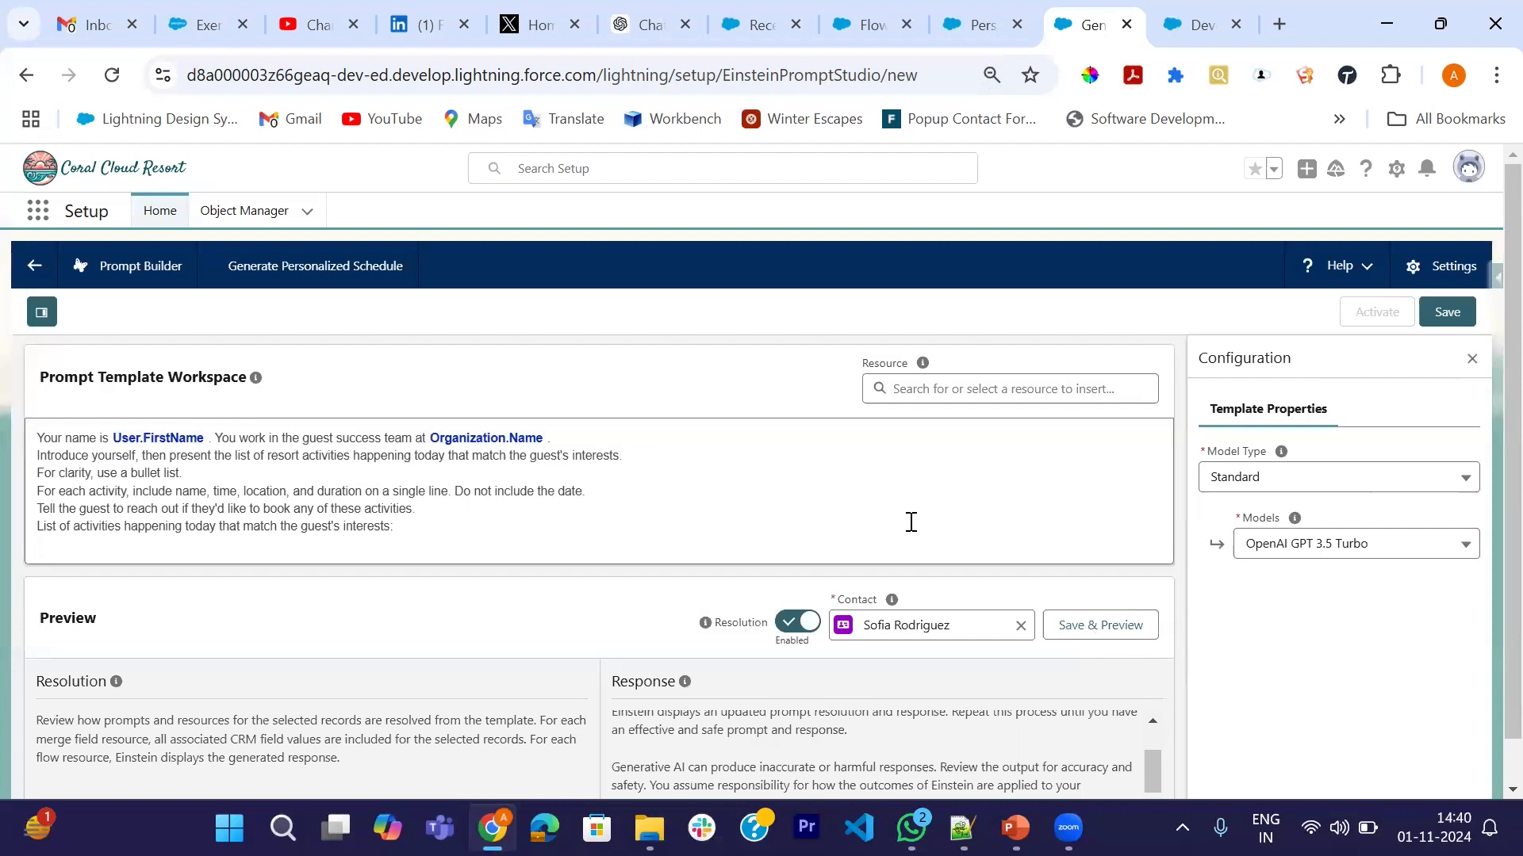
scroll(912, 522, "down", 1)
left_click(1098, 582)
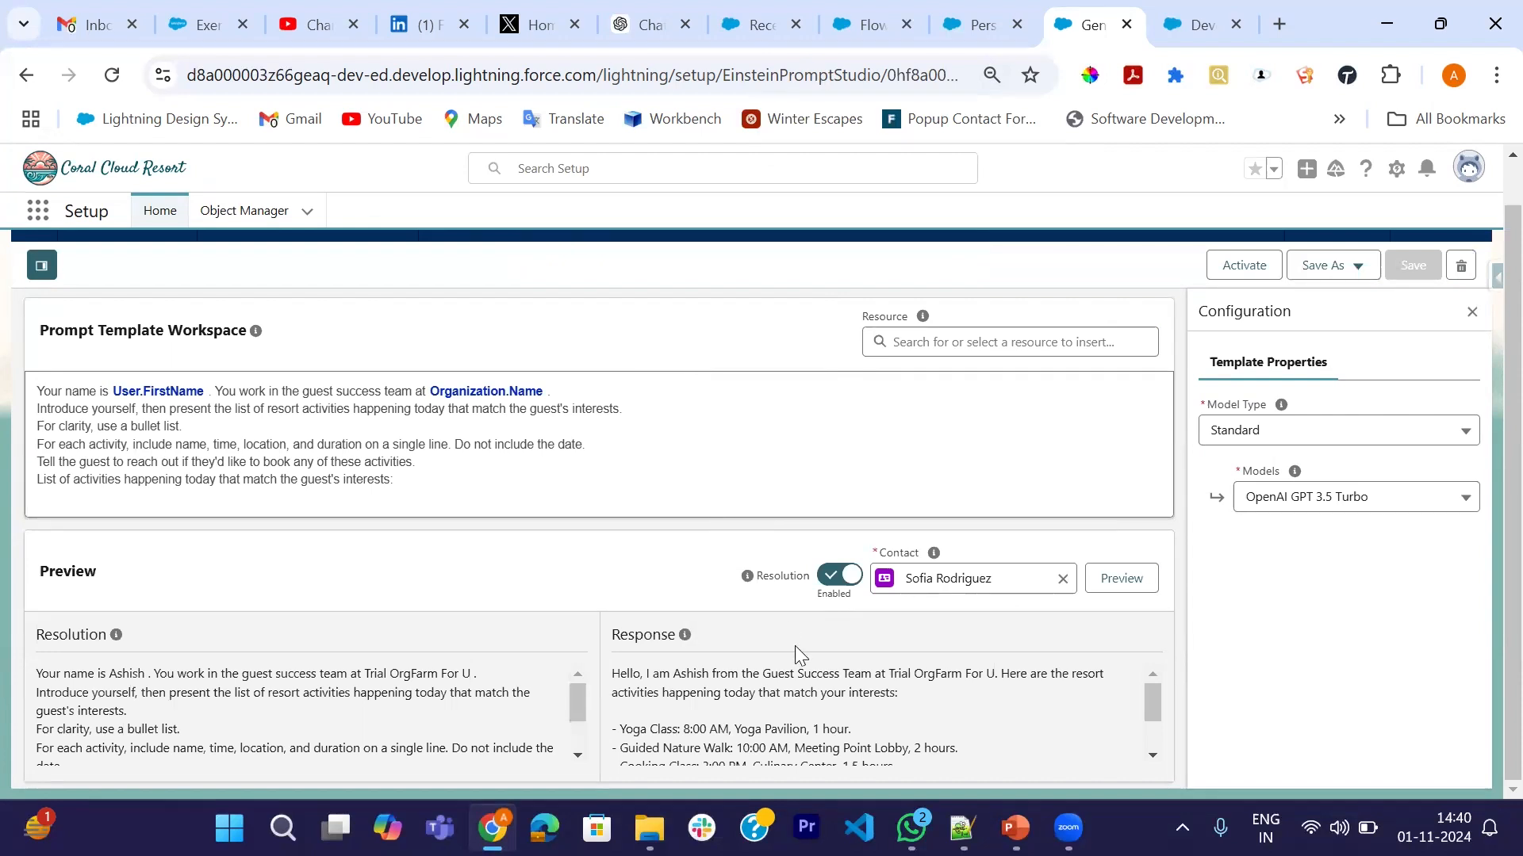
- Review the preview response, then place the cursor after the last prompt line
scroll(822, 722, "up", 1)
scroll(668, 524, "down", 1)
scroll(964, 712, "down", 2)
scroll(883, 706, "up", 1)
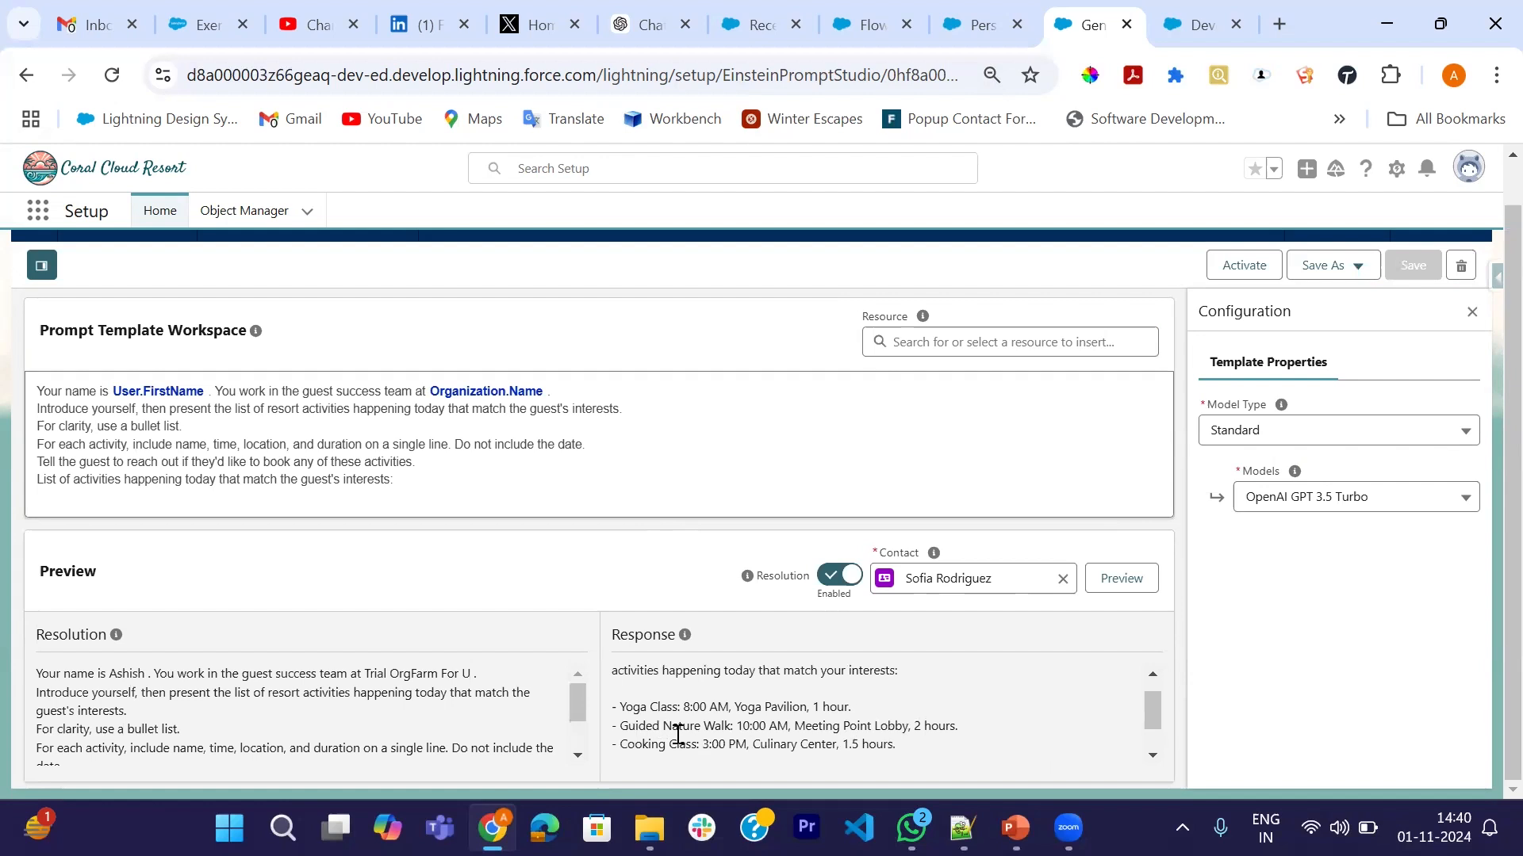
scroll(889, 703, "down", 2)
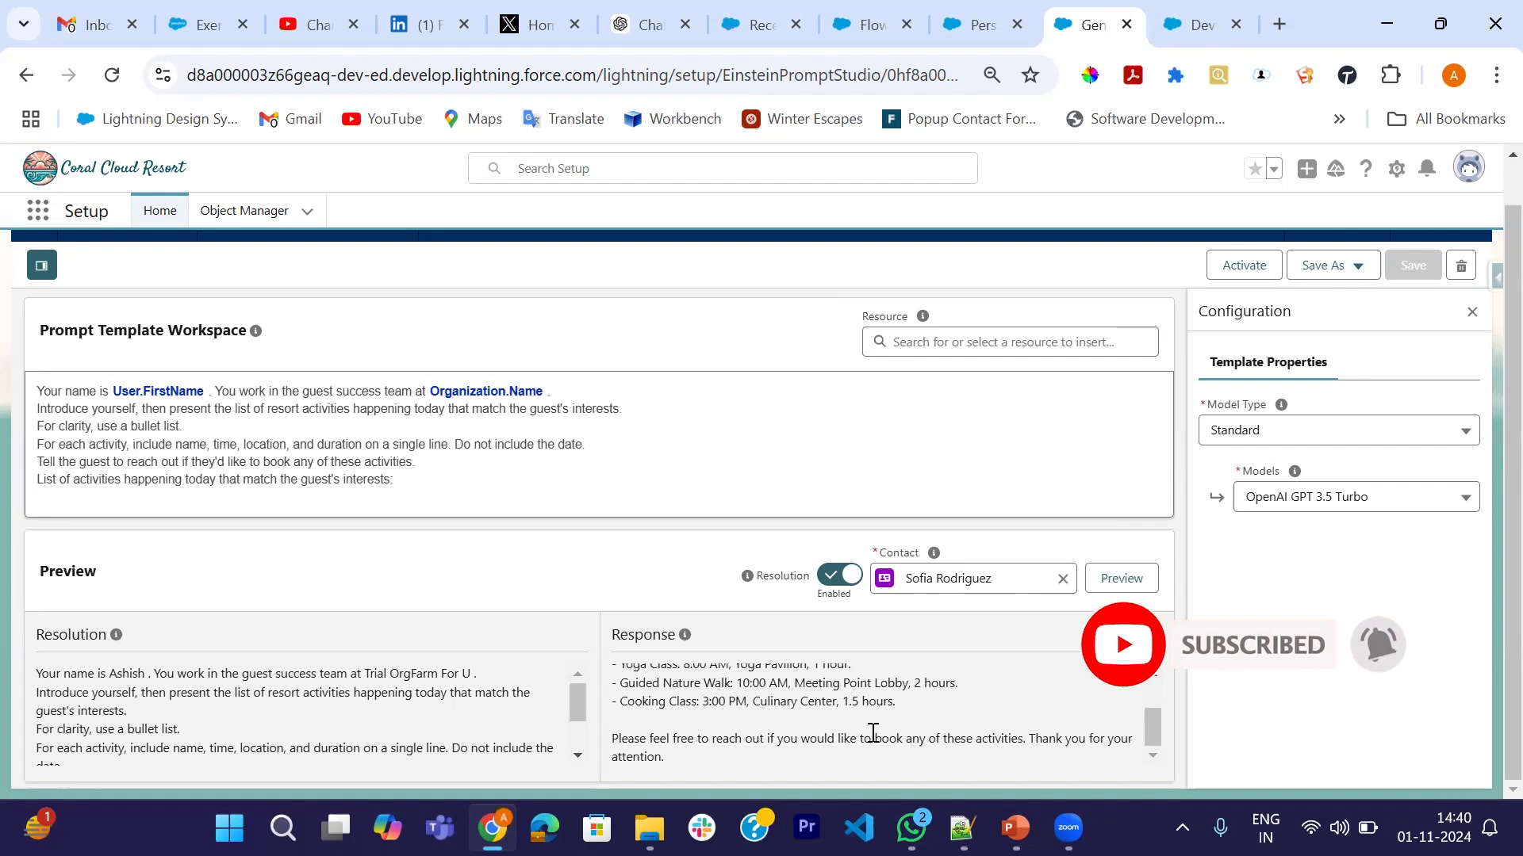
left_click(449, 487)
- Add the Apex PersonalizedGuestExperiences resource on a new final line, then save and preview
key("Return")
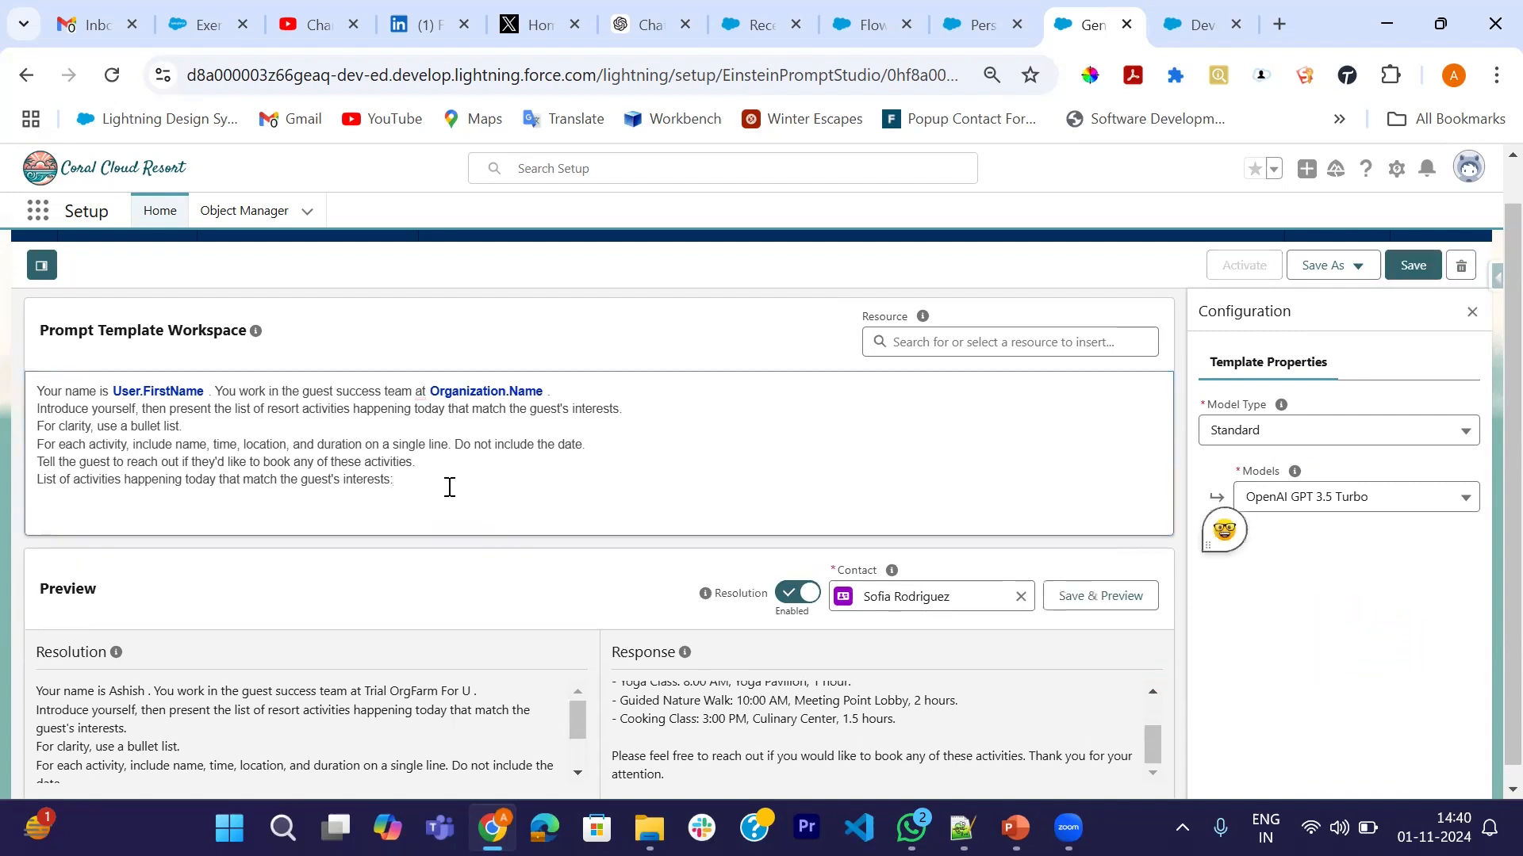
left_click(909, 341)
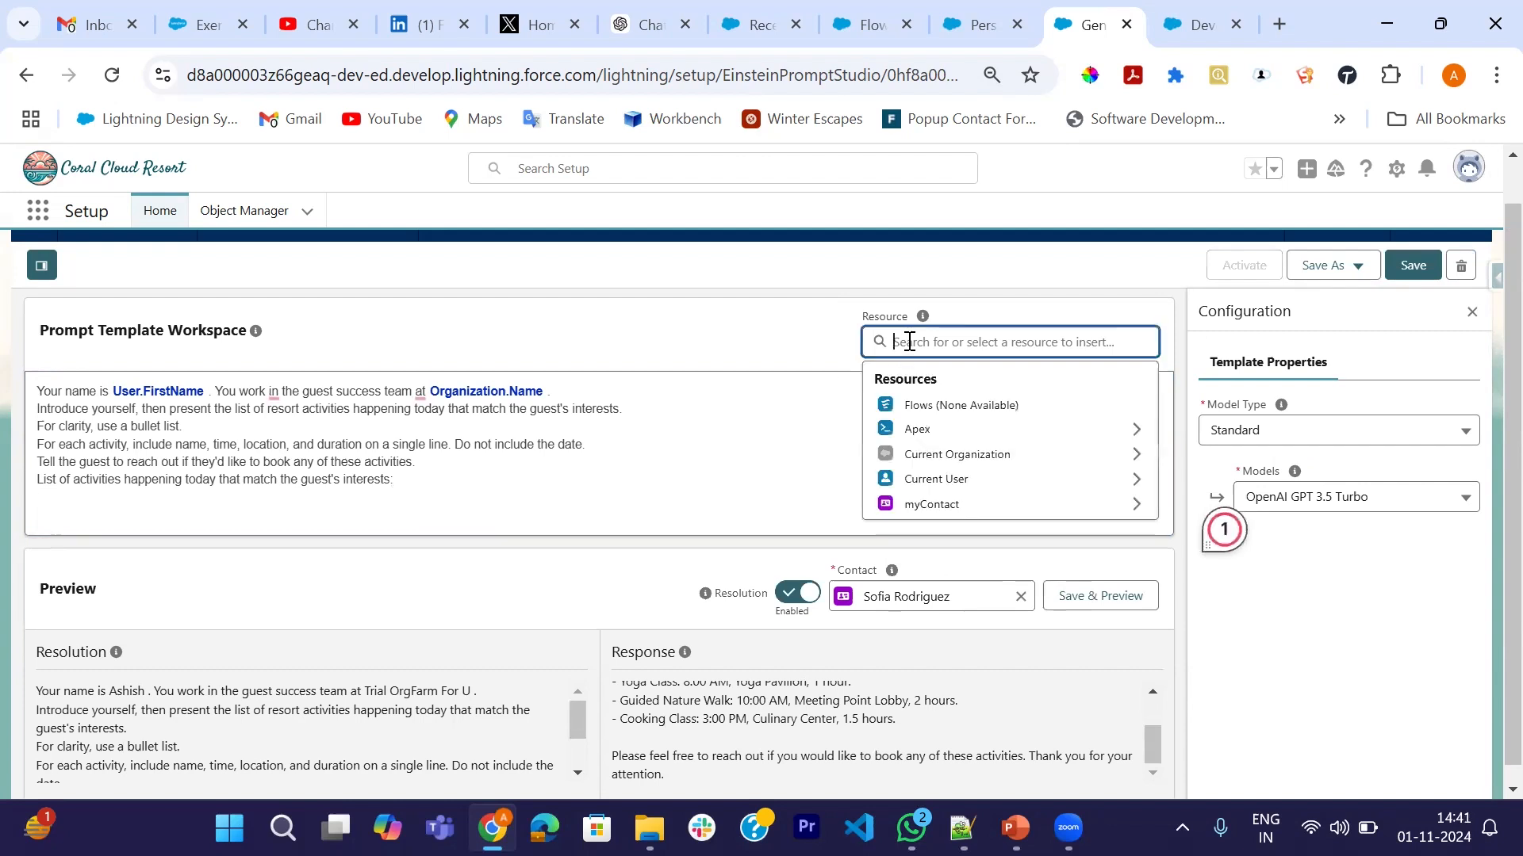
left_click(918, 429)
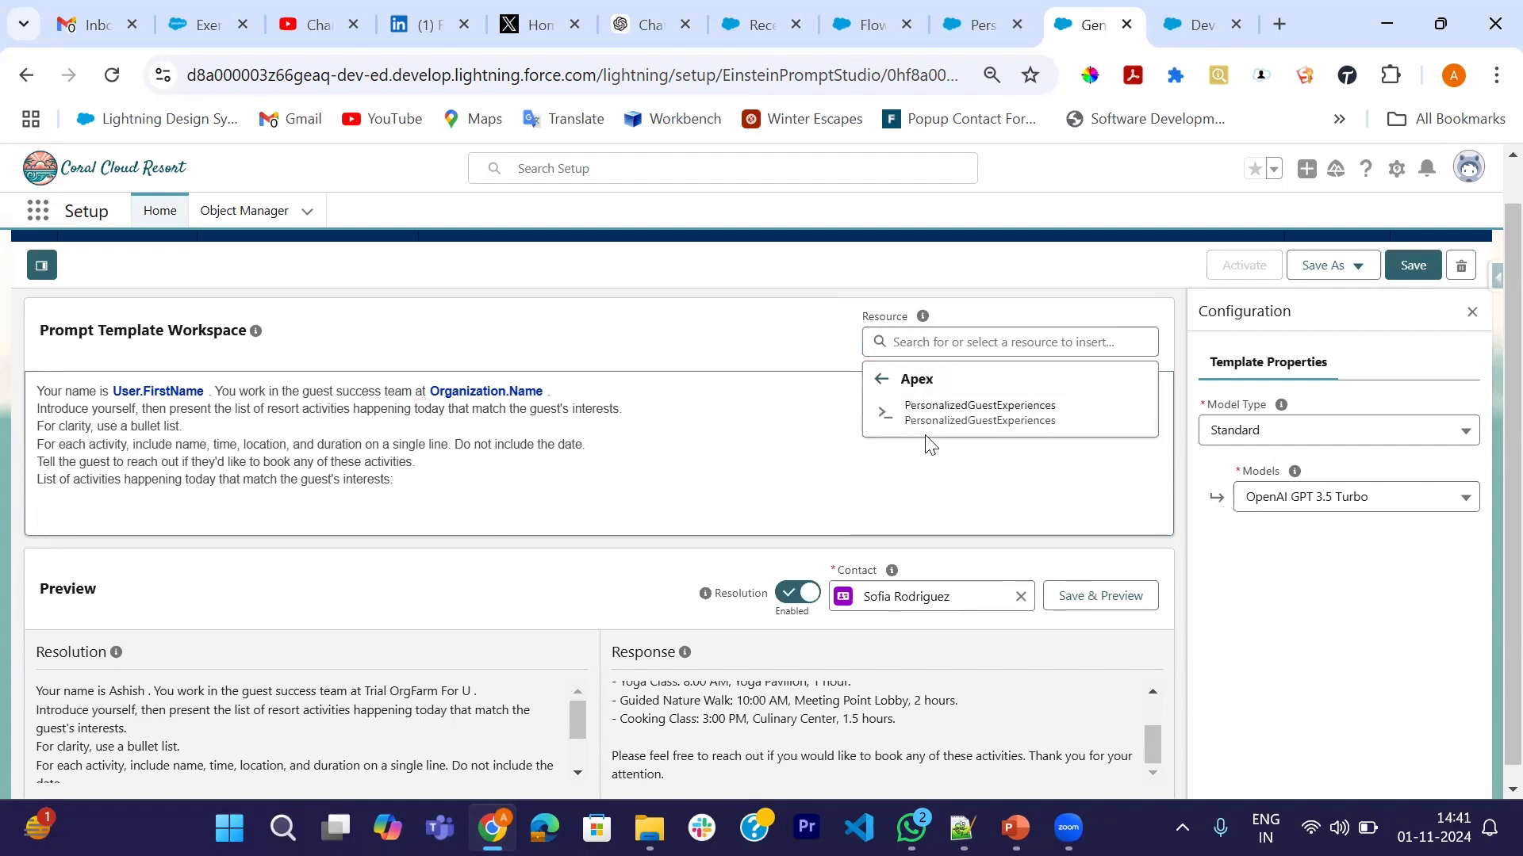
left_click(998, 406)
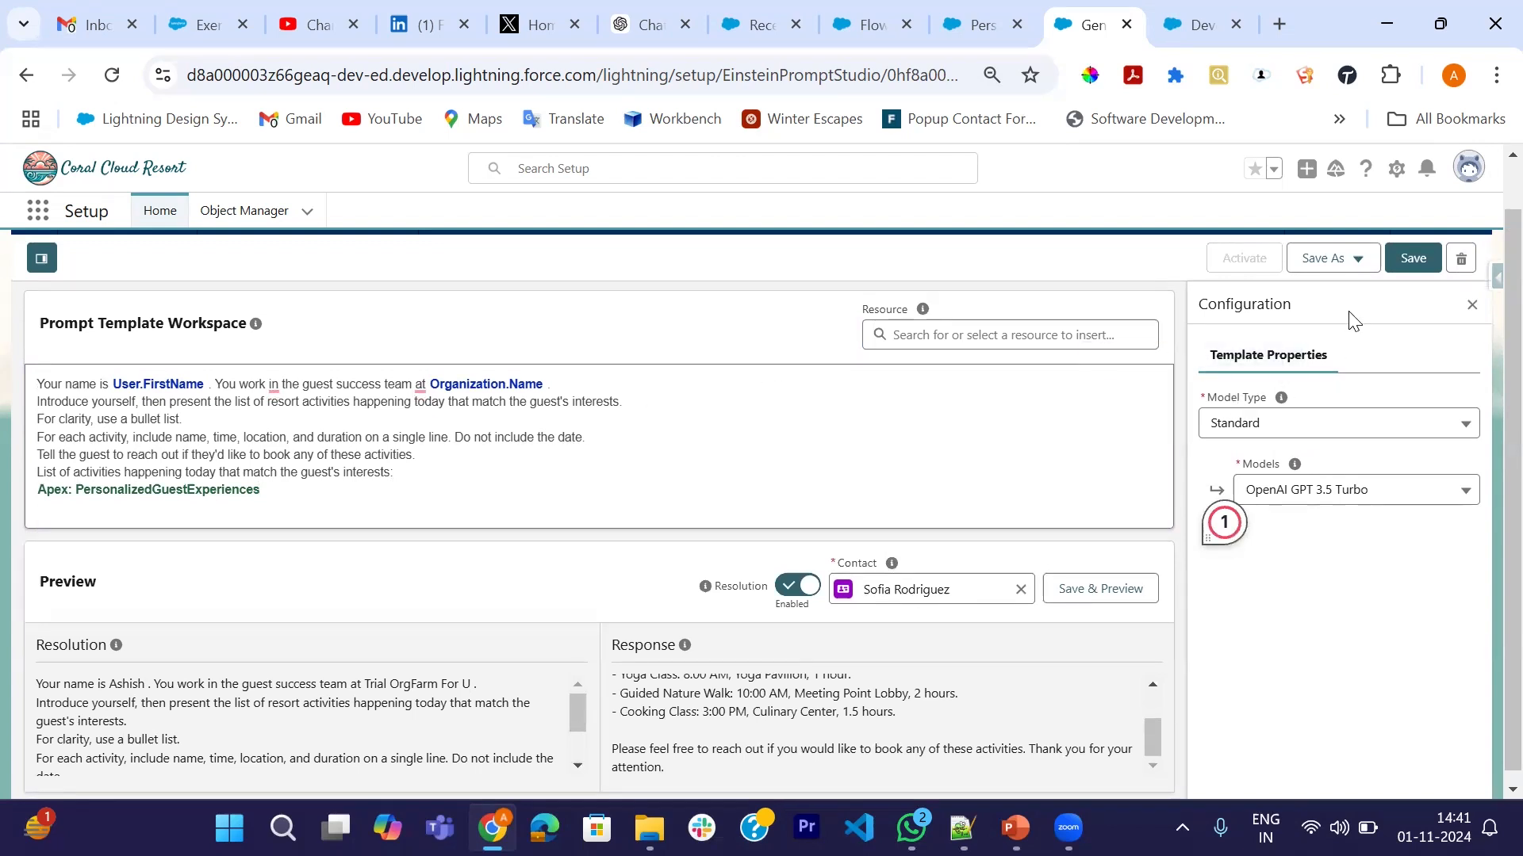
left_click(1105, 593)
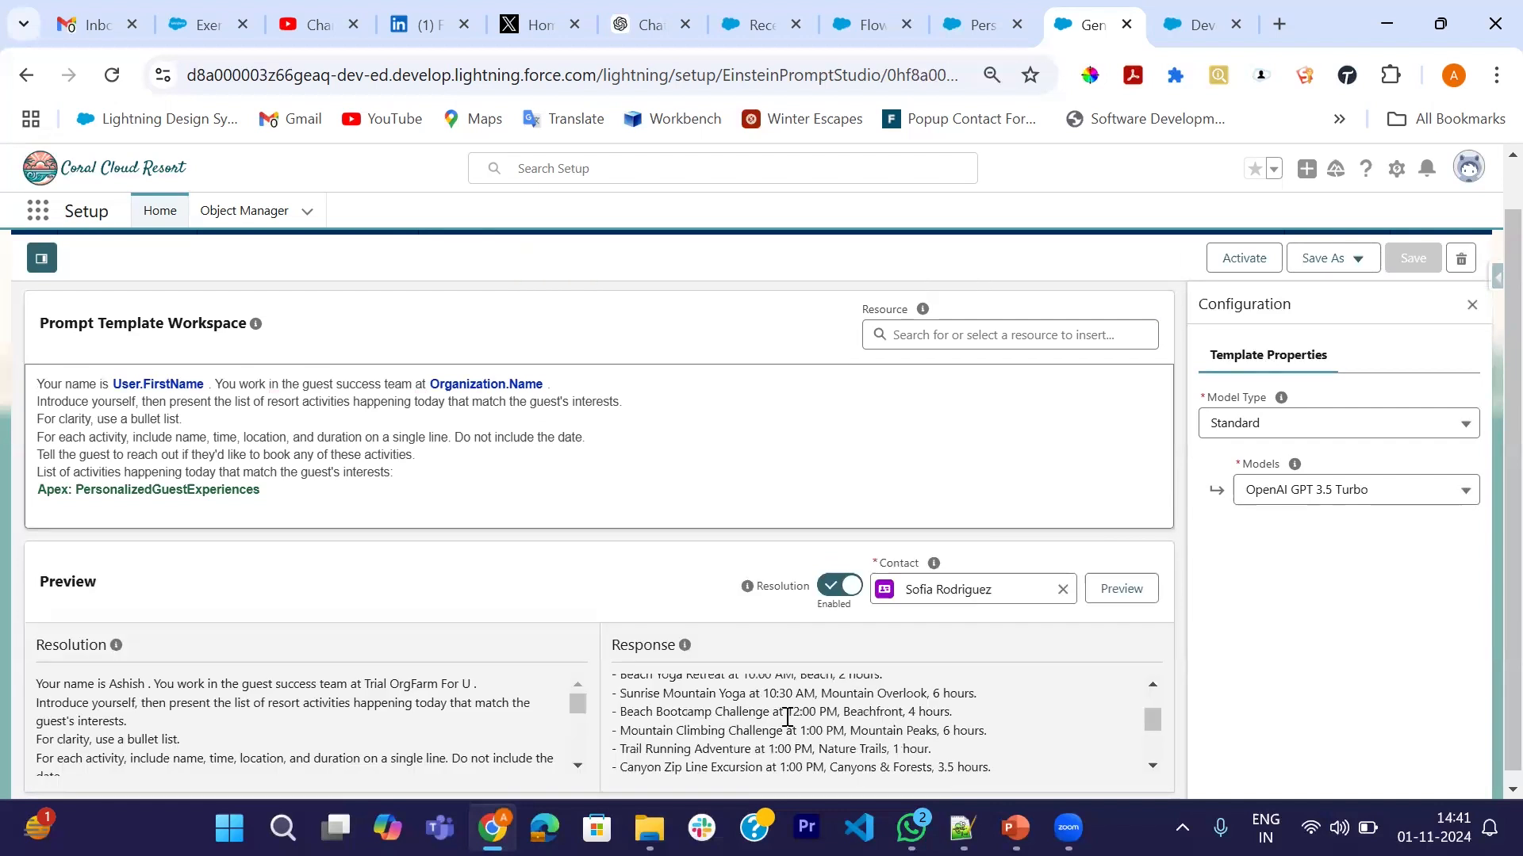
scroll(787, 717, "up", 2)
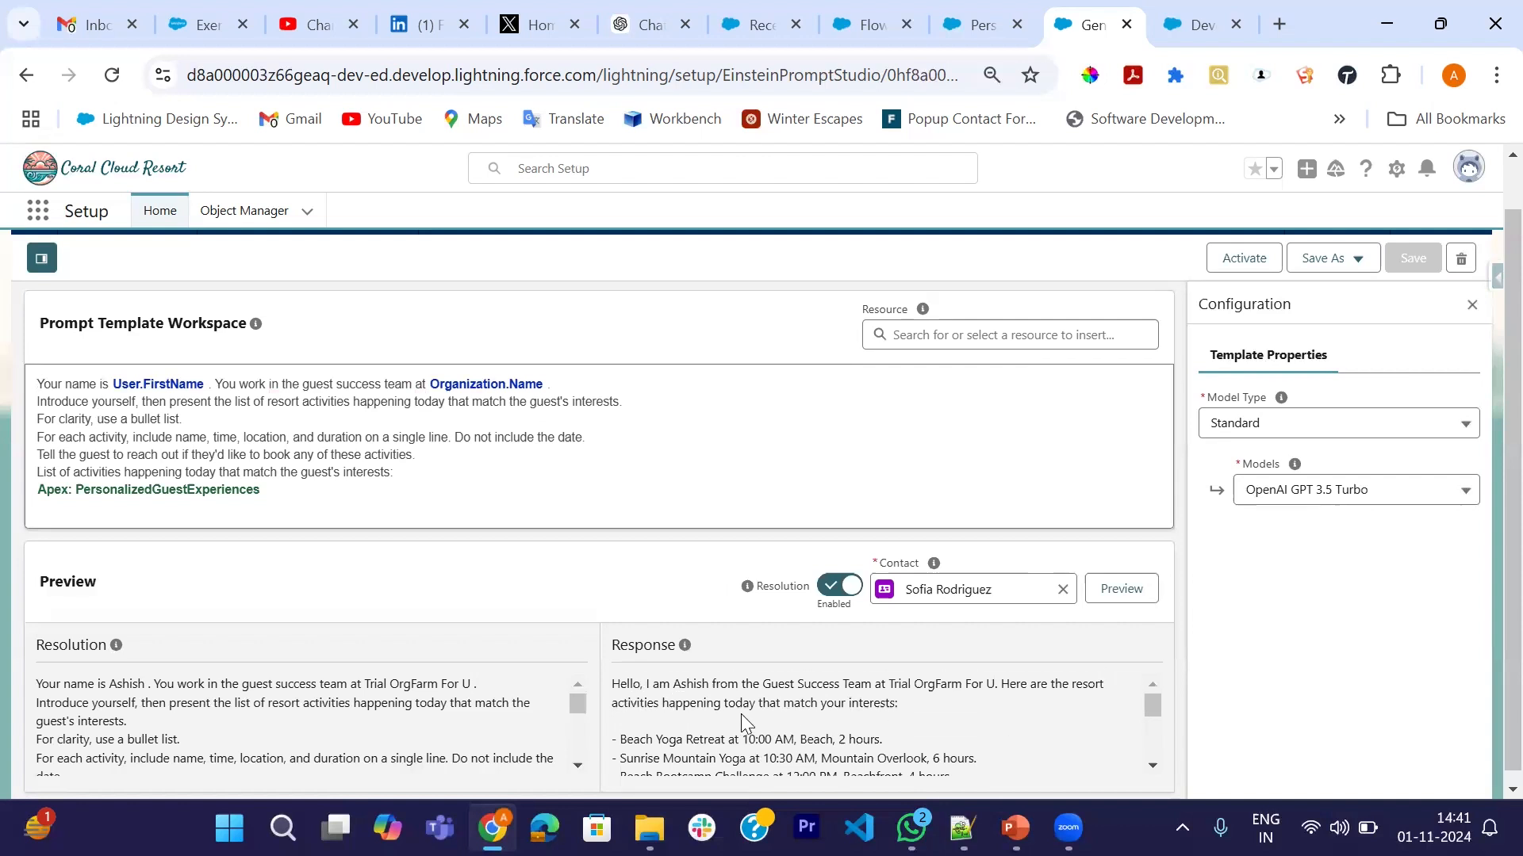
scroll(847, 725, "down", 1)
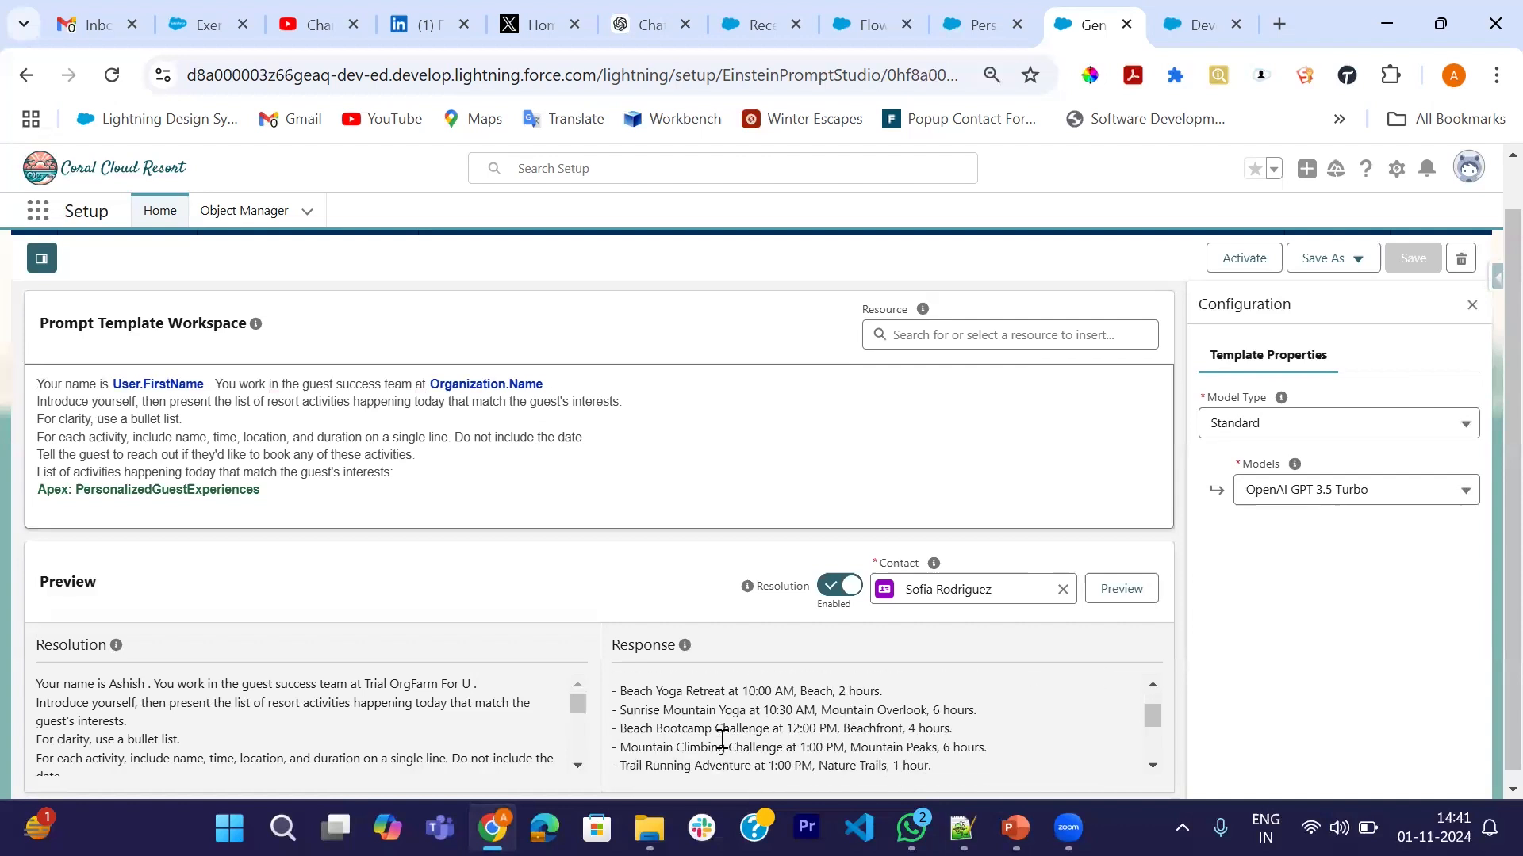
scroll(696, 730, "down", 1)
scroll(696, 730, "down", 1)
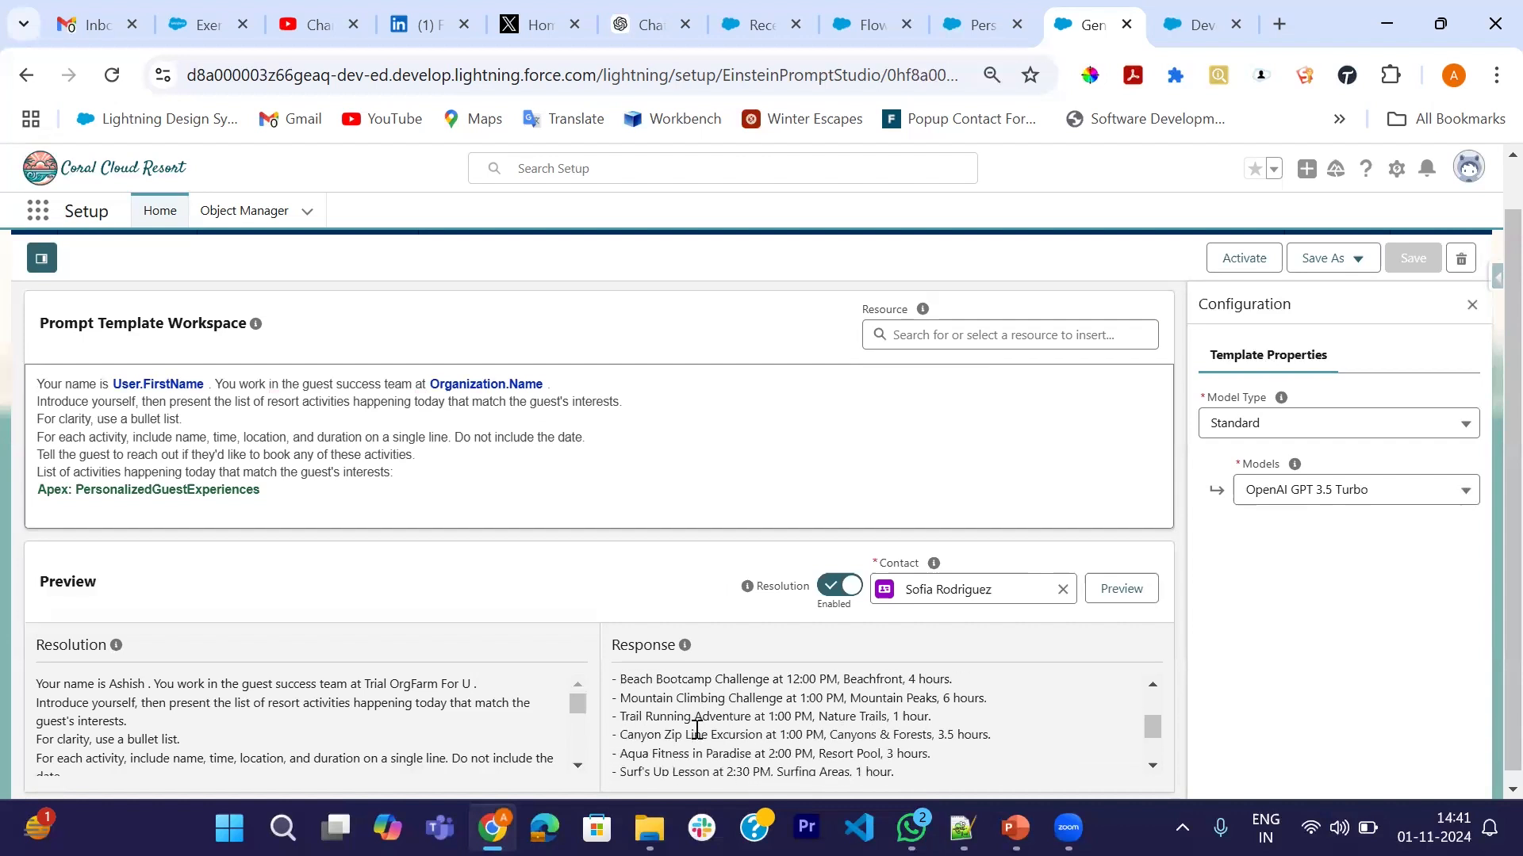
scroll(916, 729, "down", 1)
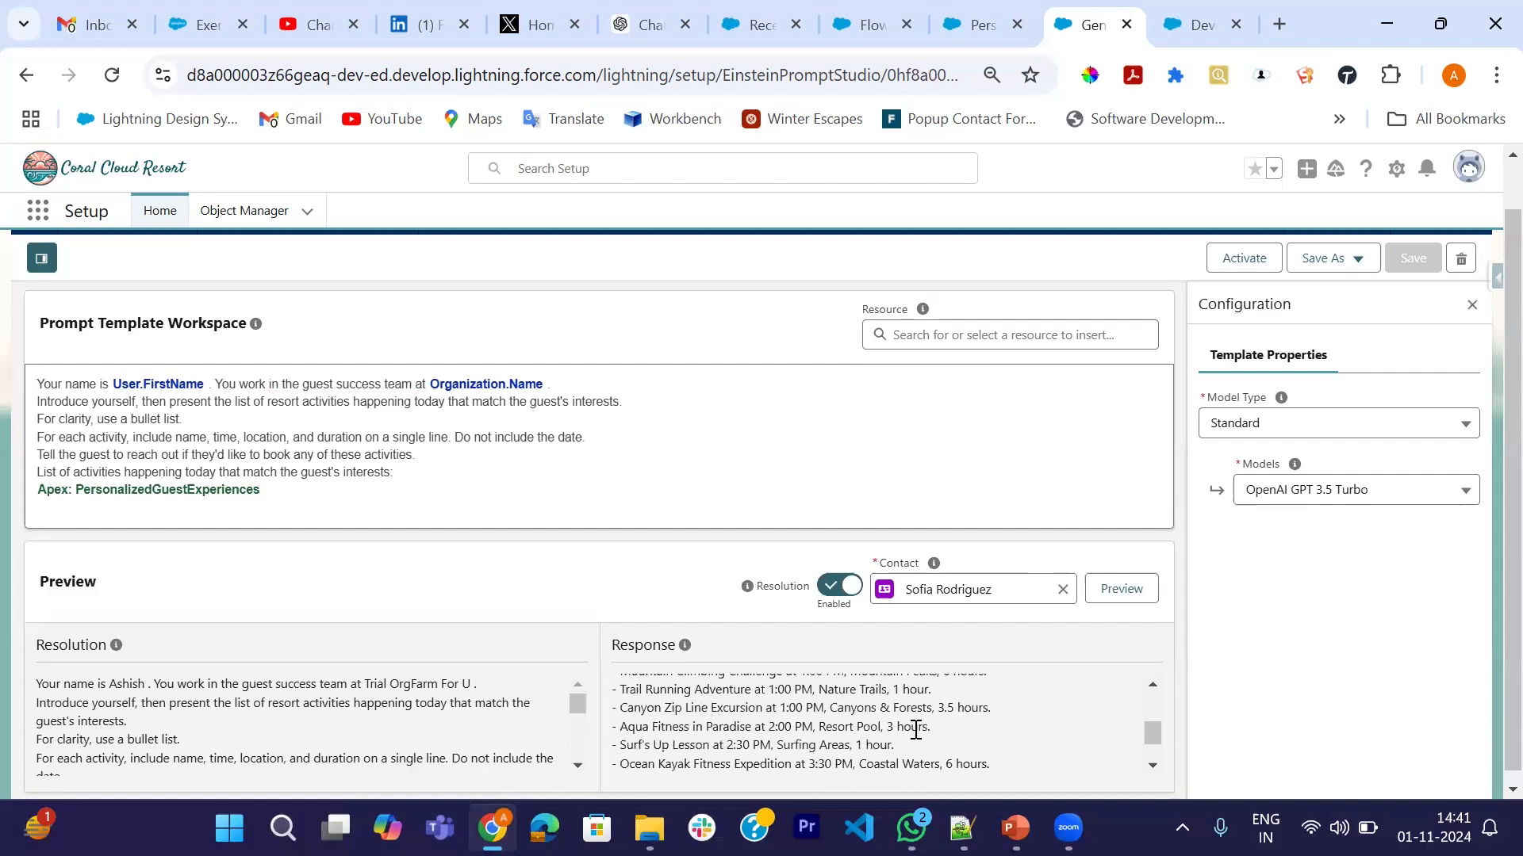
scroll(939, 721, "down", 1)
scroll(825, 724, "up", 2)
scroll(668, 712, "up", 1)
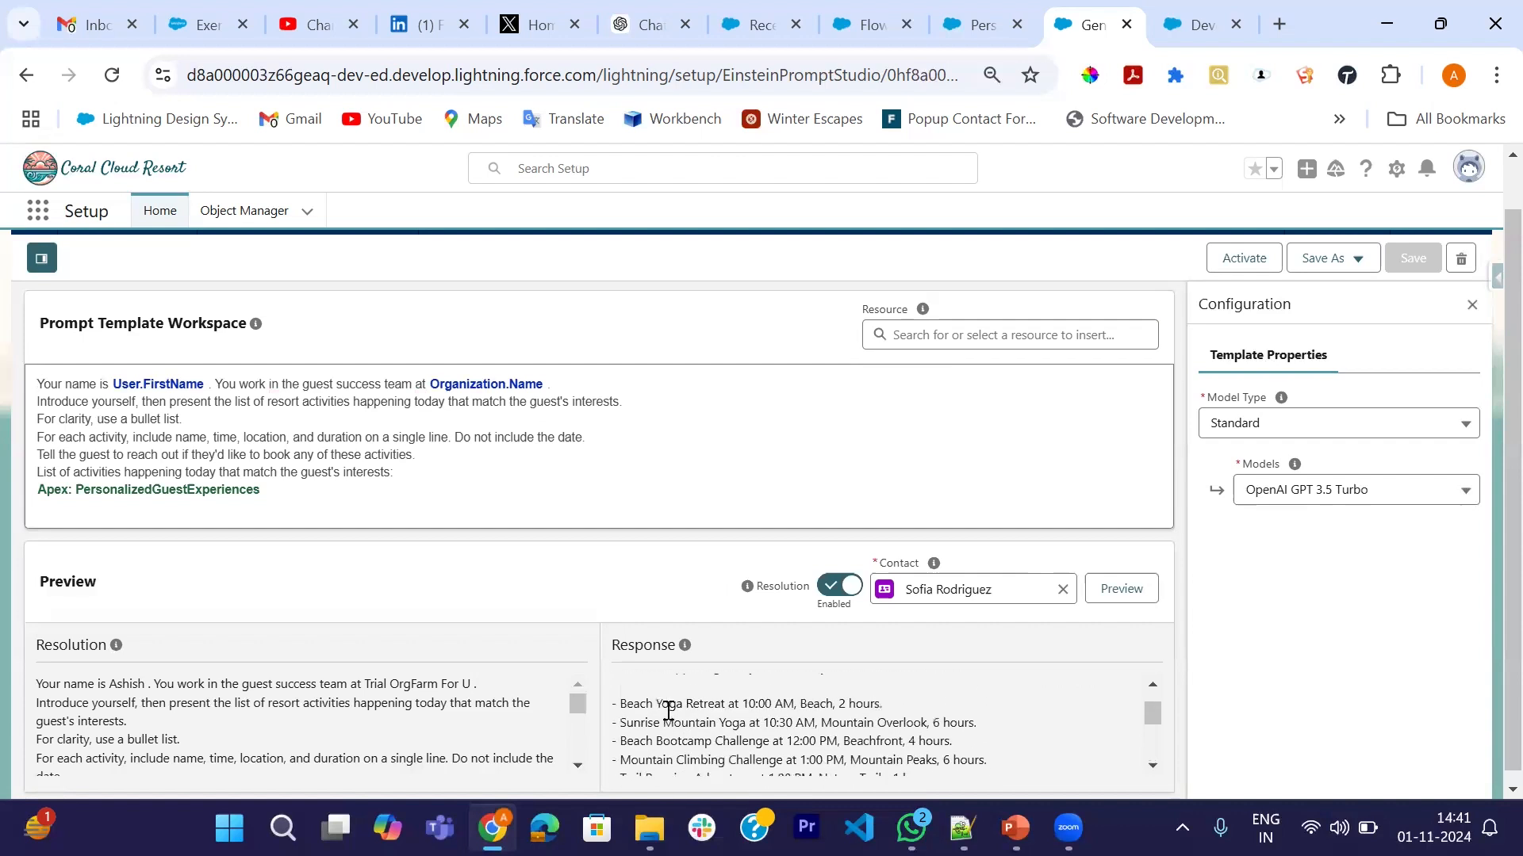
scroll(431, 723, "down", 3)
scroll(431, 722, "down", 2)
scroll(432, 722, "up", 2)
scroll(249, 744, "up", 2)
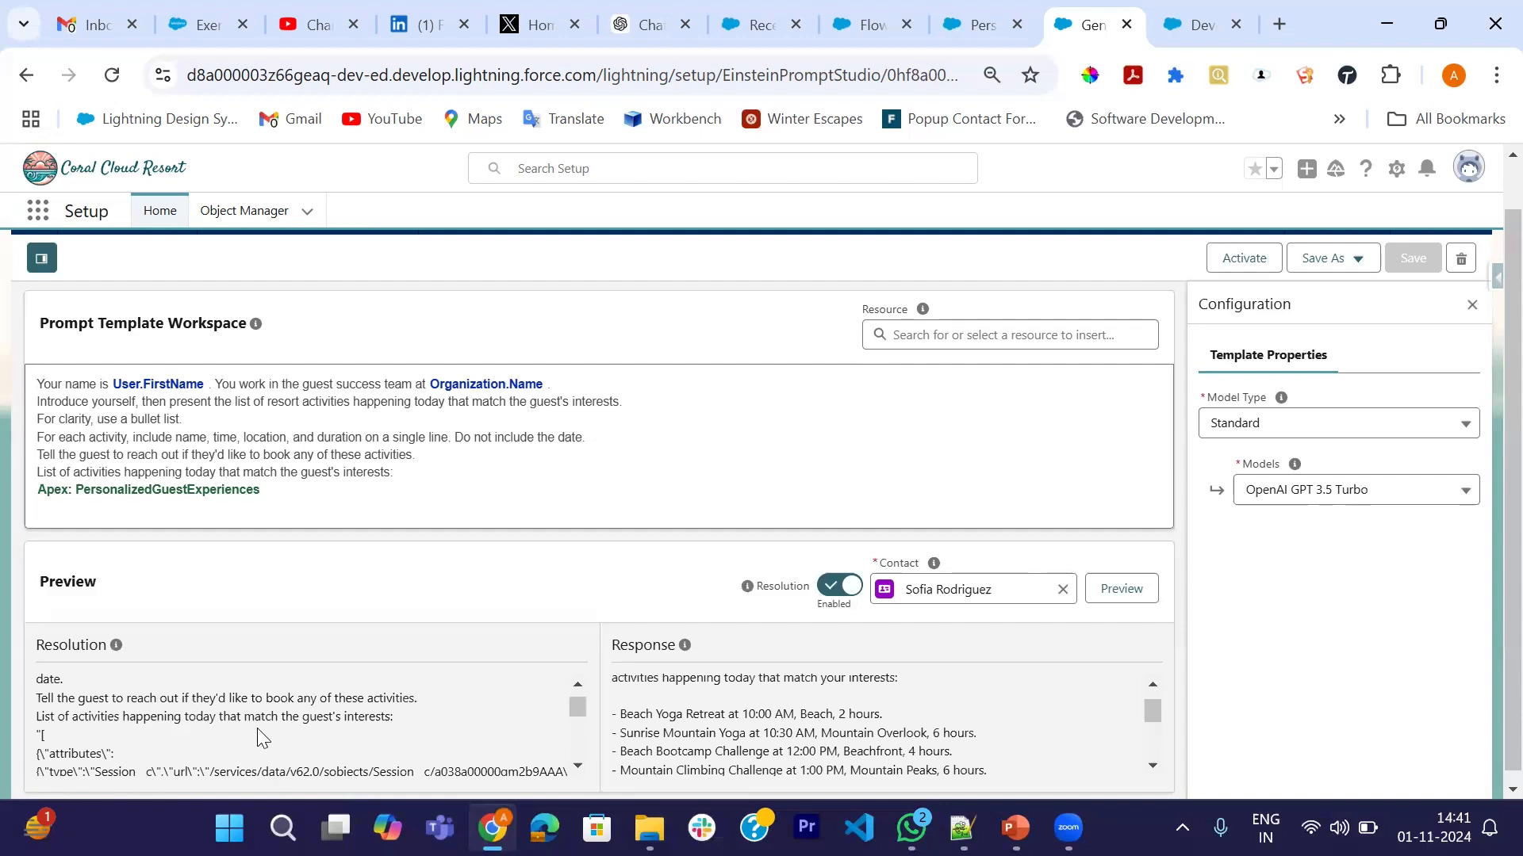
scroll(407, 716, "down", 2)
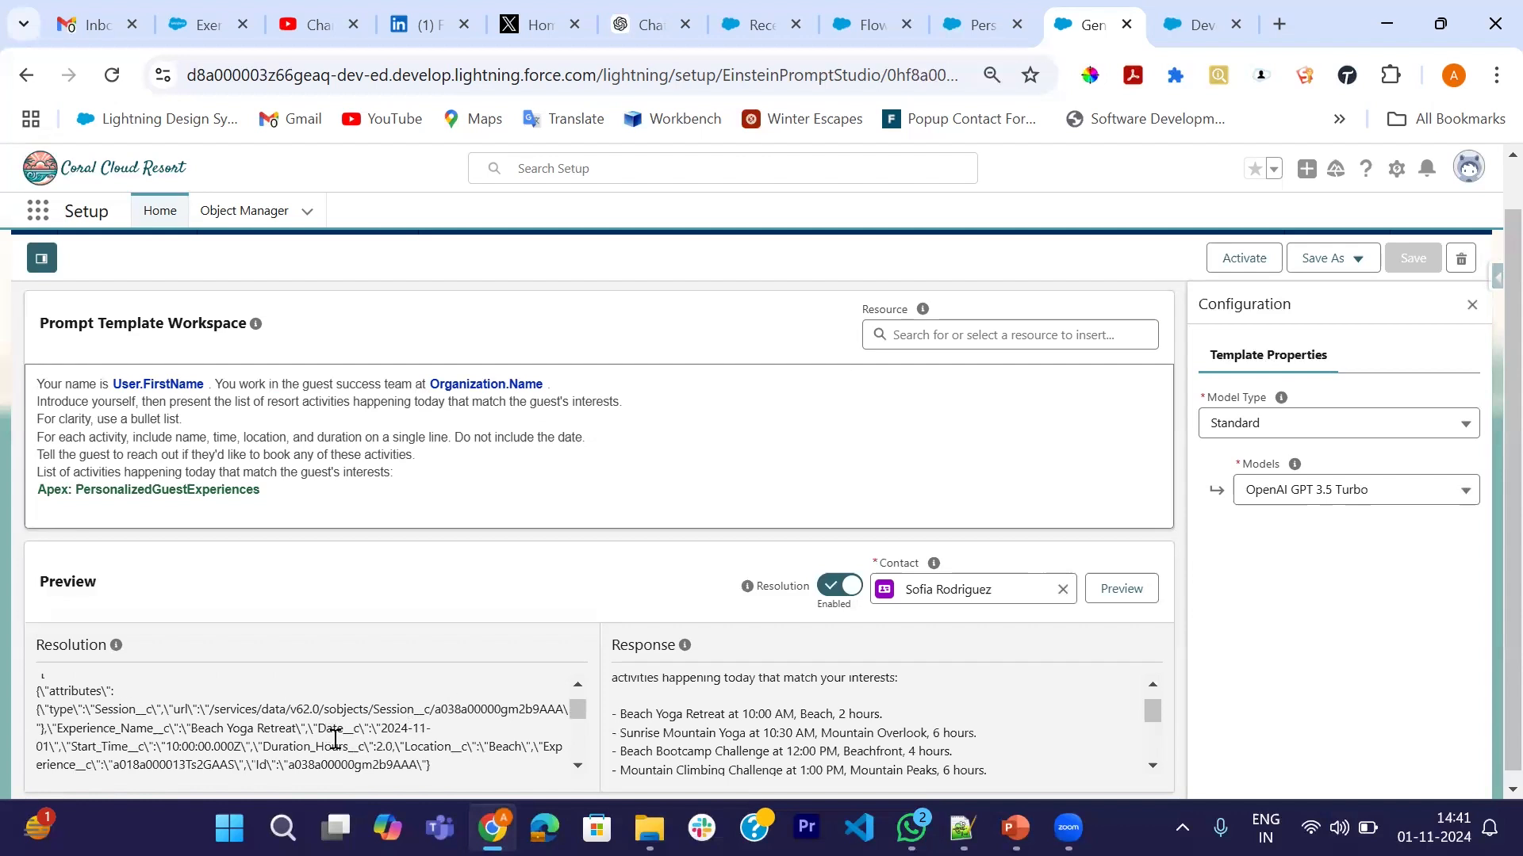
scroll(333, 739, "down", 2)
scroll(177, 758, "down", 4)
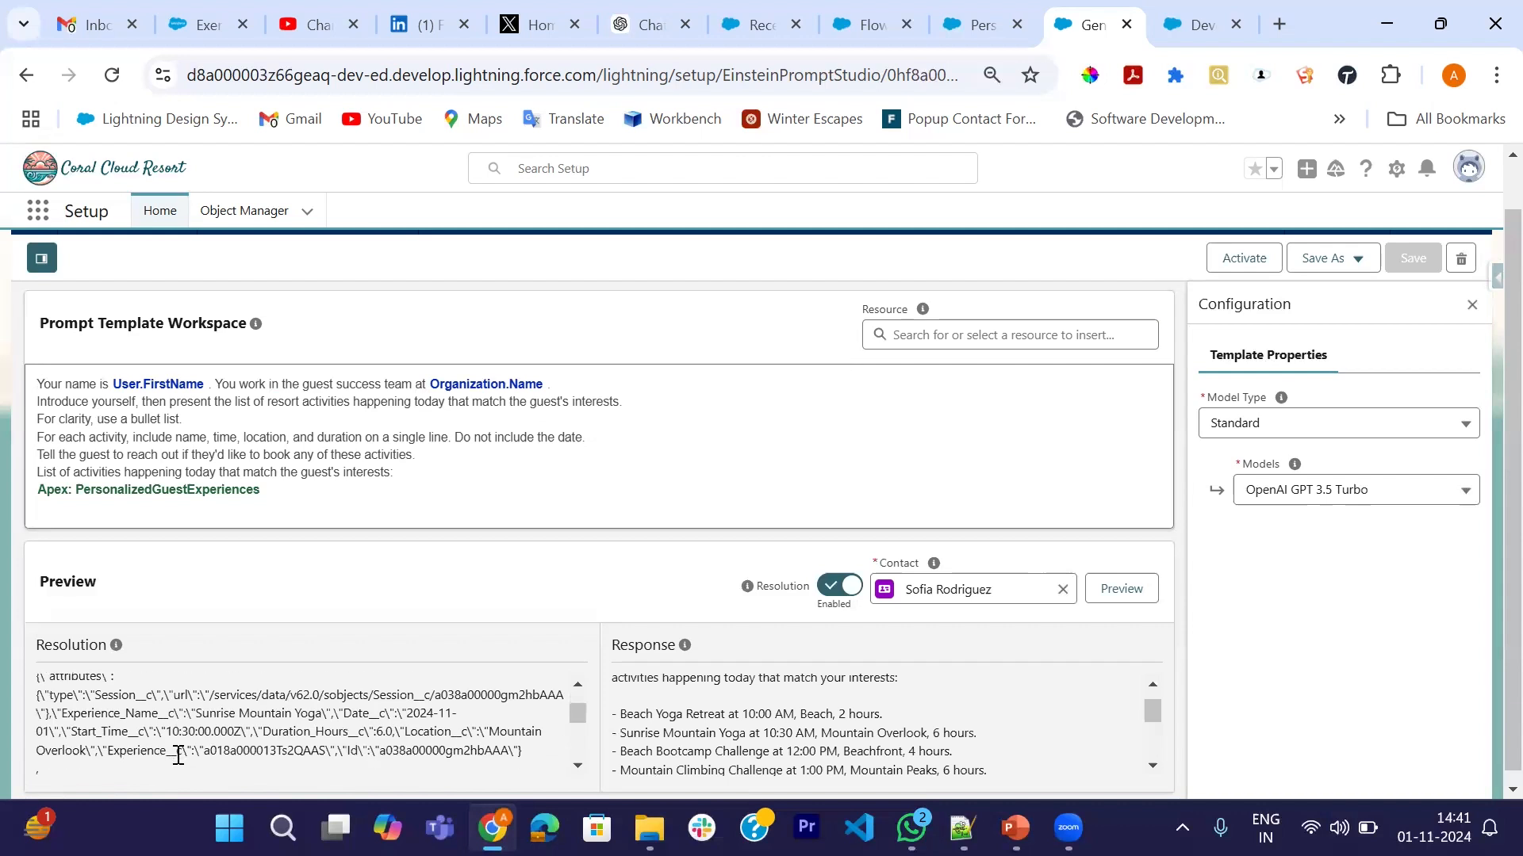
scroll(177, 756, "down", 6)
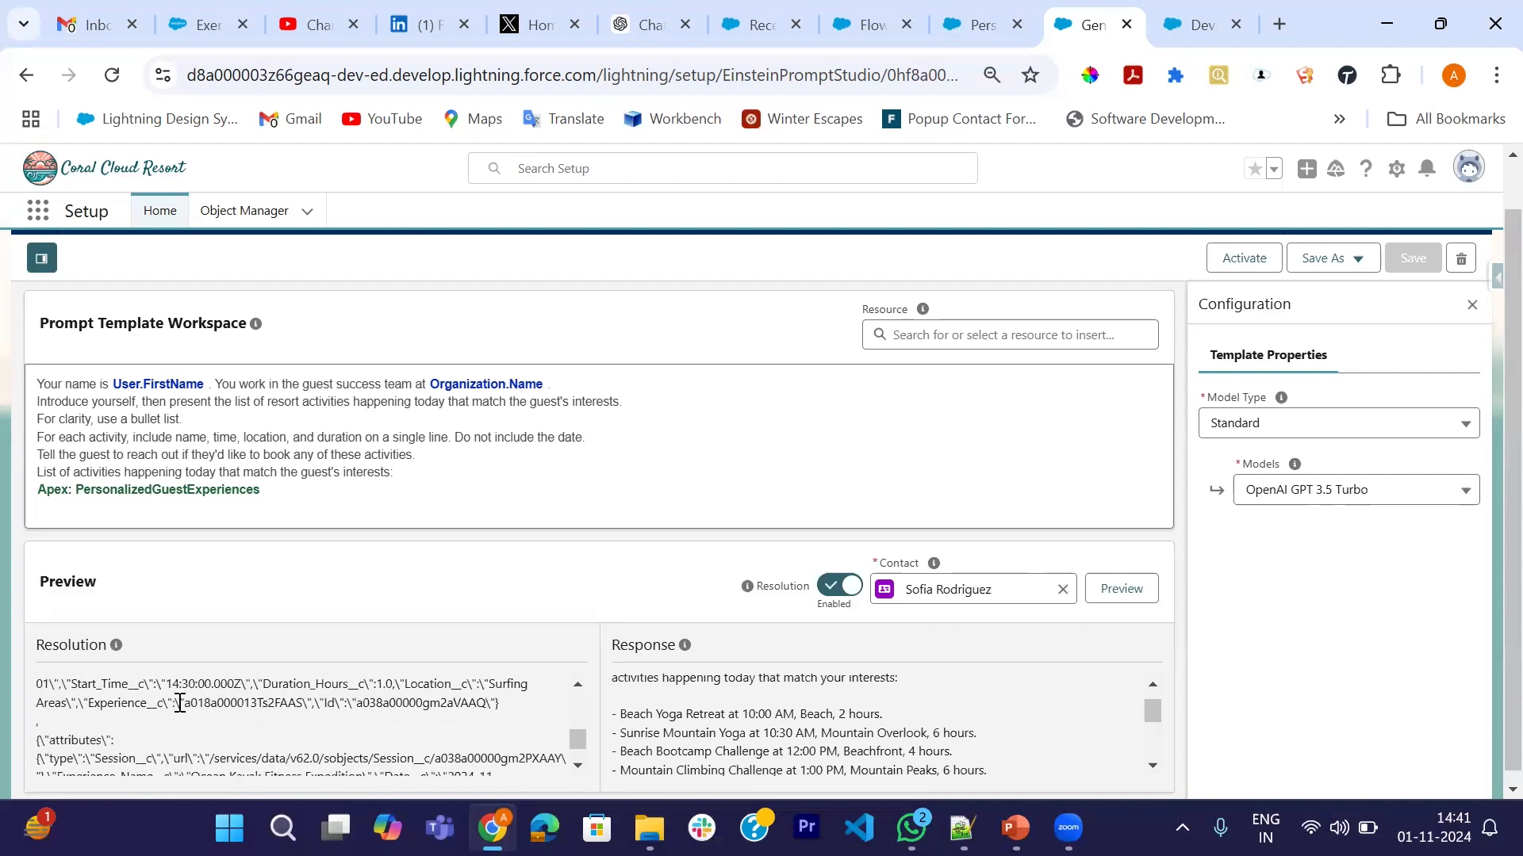
scroll(219, 756, "down", 2)
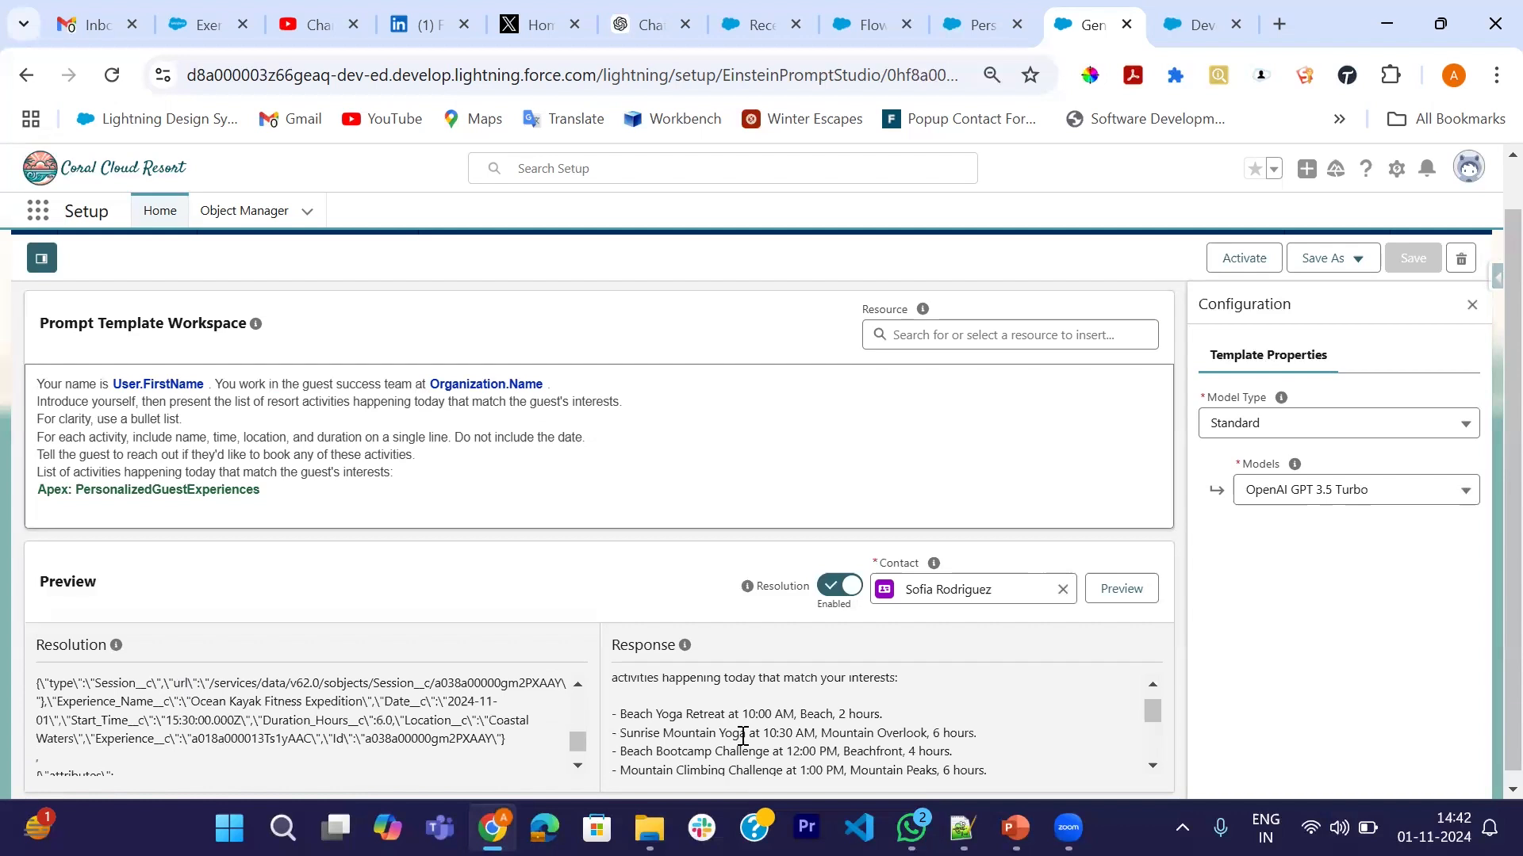
scroll(743, 736, "down", 2)
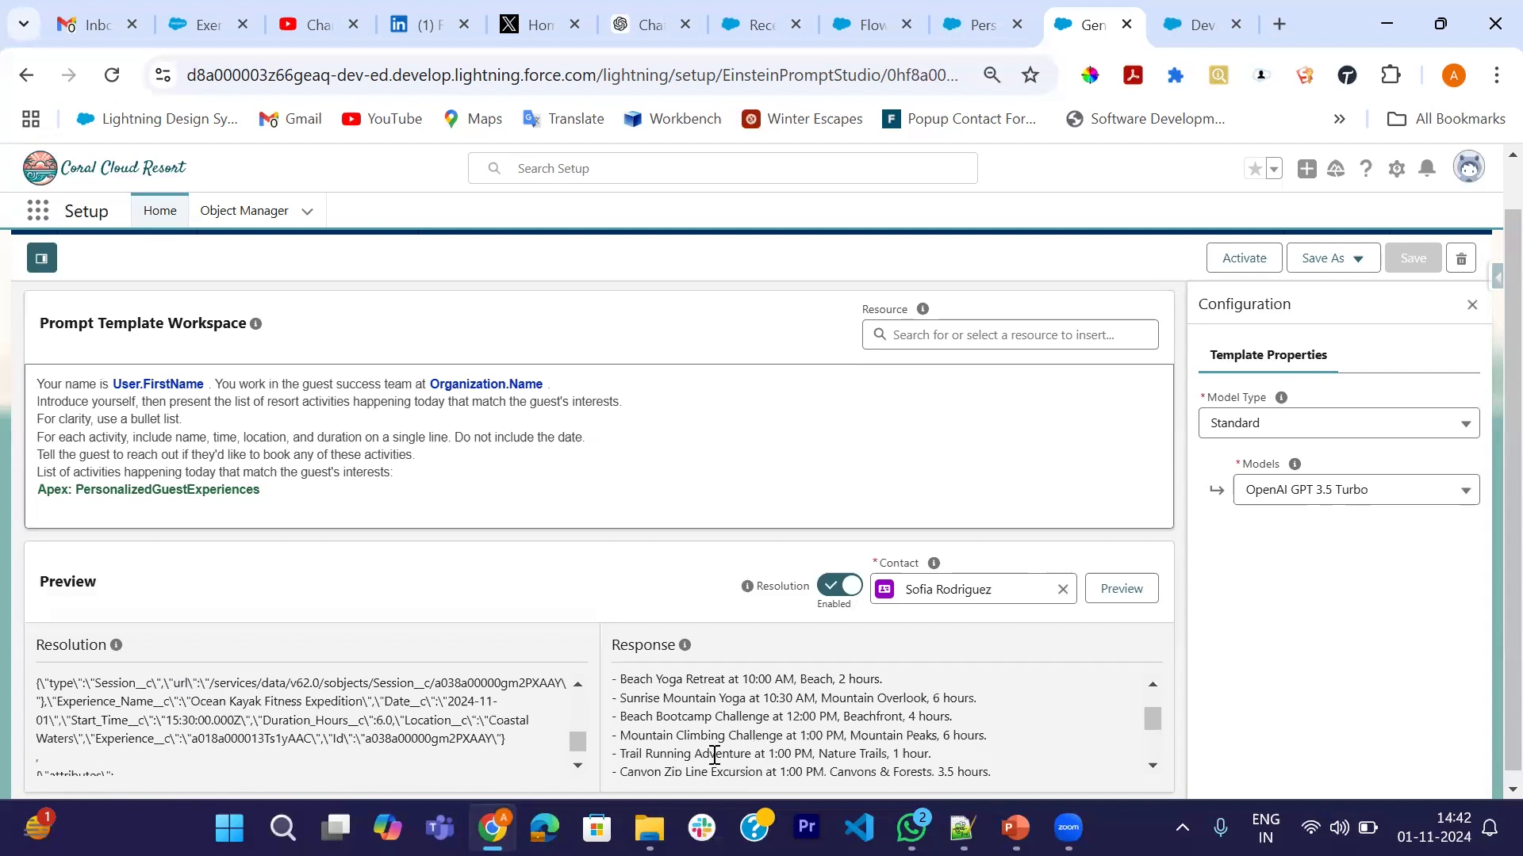
scroll(801, 736, "down", 2)
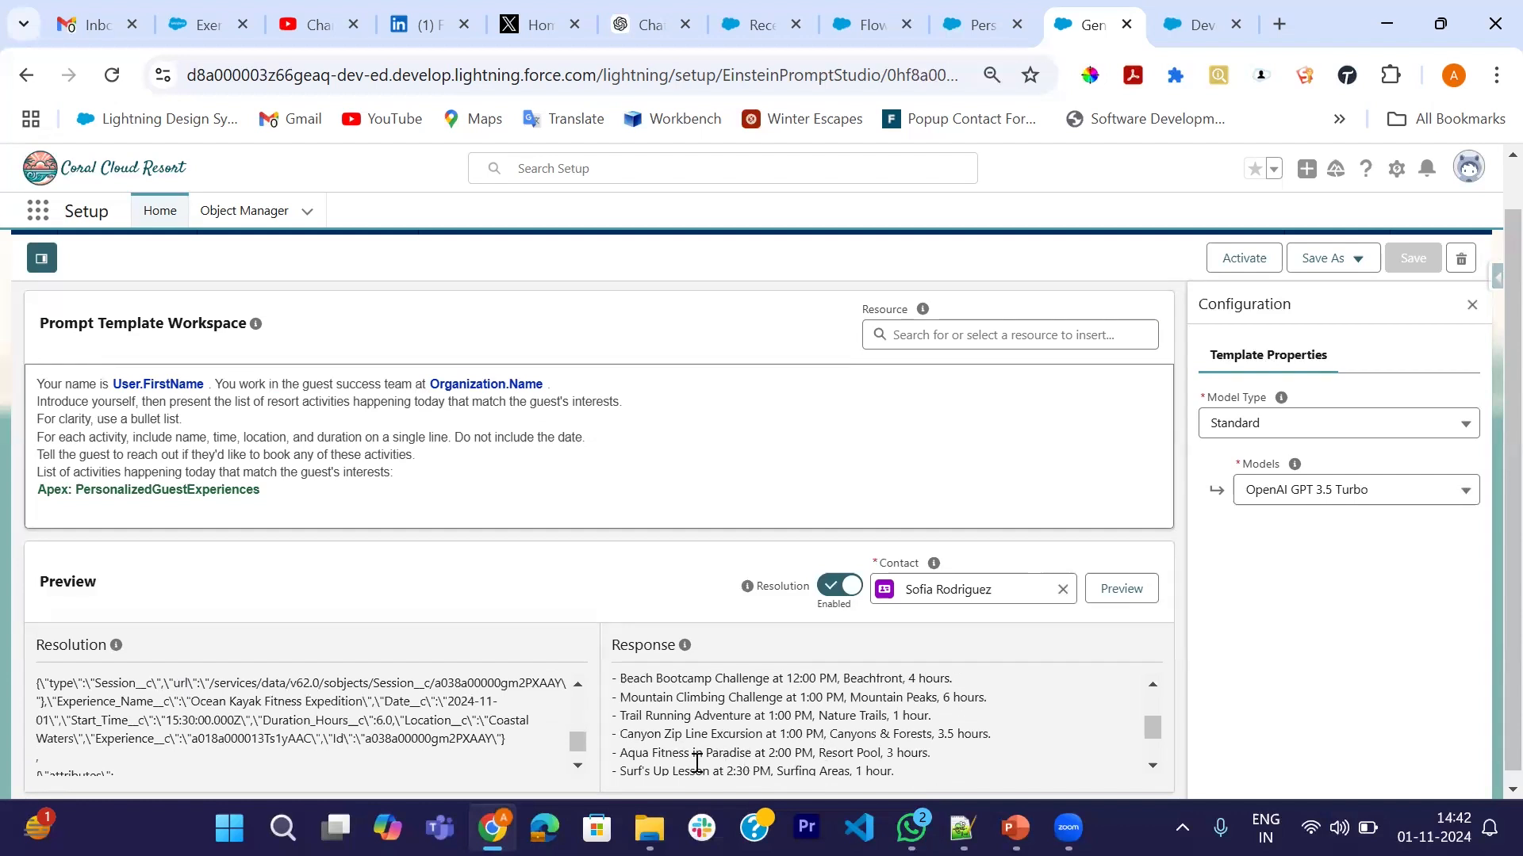
scroll(698, 757, "down", 1)
scroll(751, 727, "down", 2)
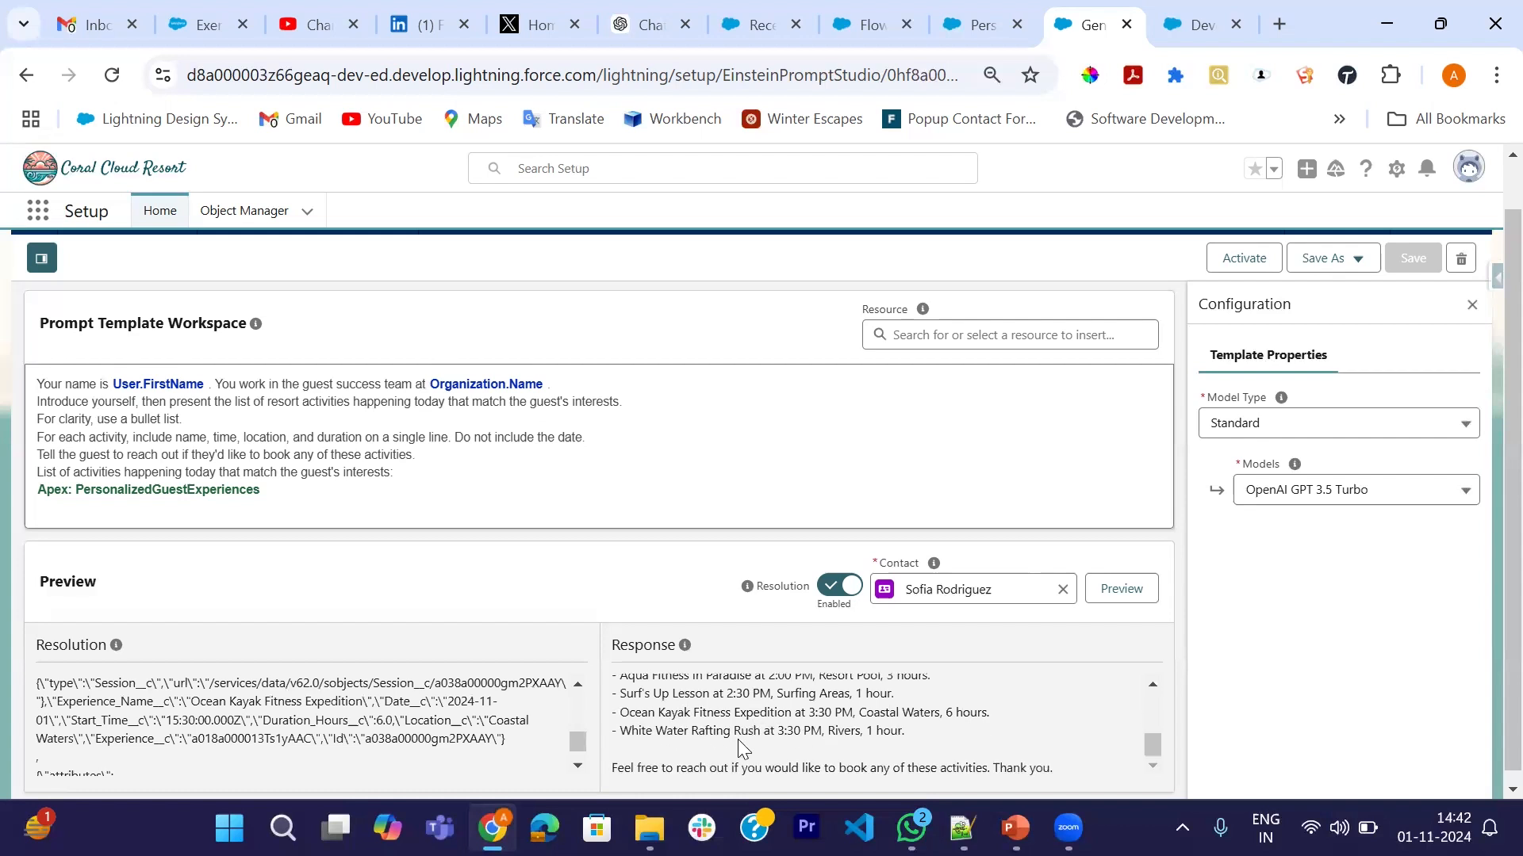
scroll(744, 749, "down", 1)
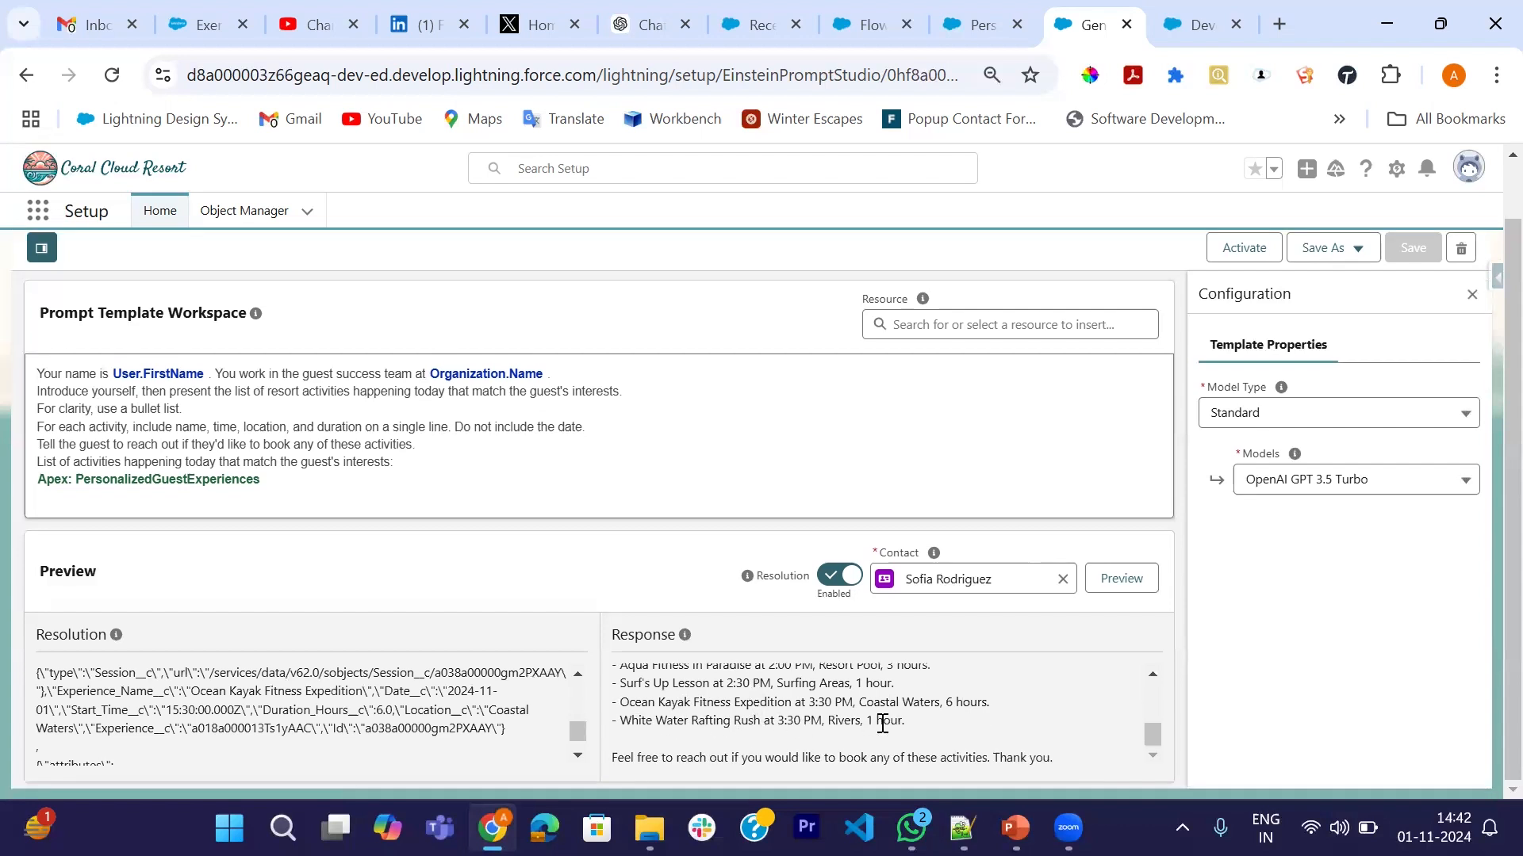
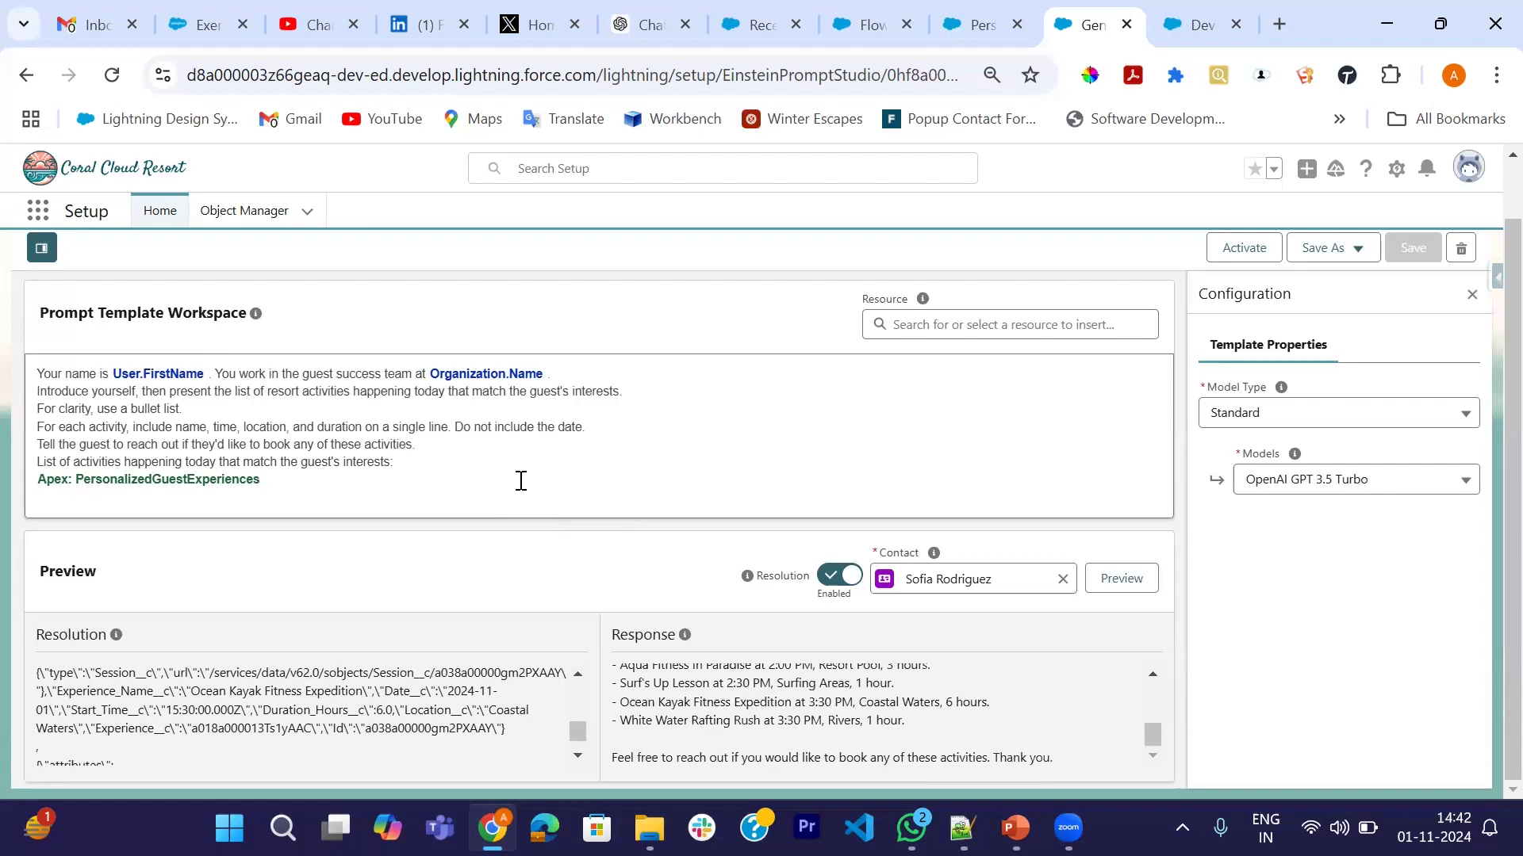
- After 'Do not include the date.', add 'Then add a suggested schedule.' and a line to consider each activity's start time and duration, then begin 'Make sure the'
left_click(611, 426)
key("Return")
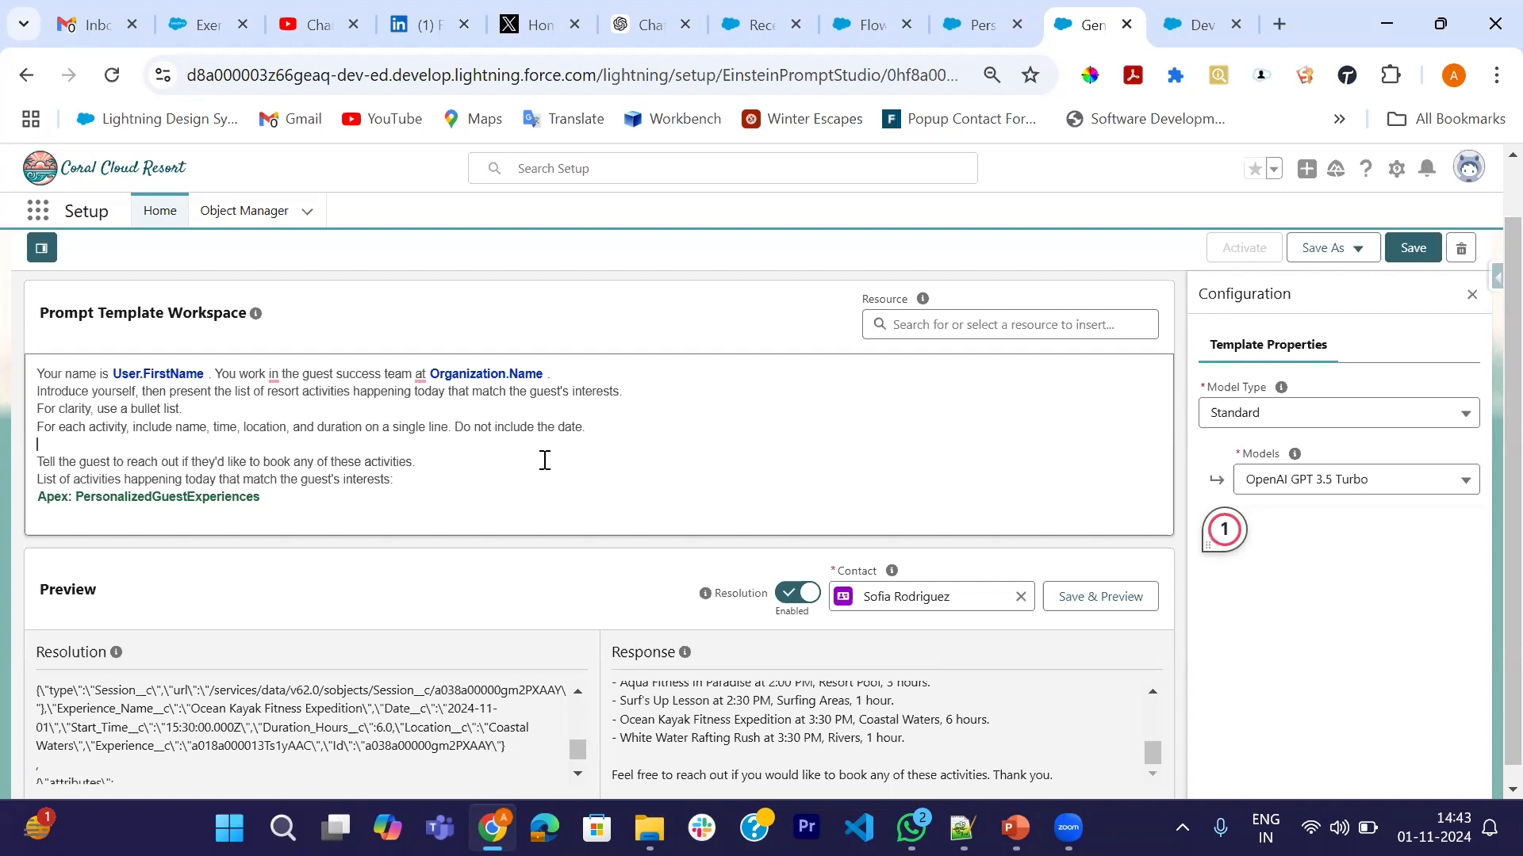
type("Then add a suggeste")
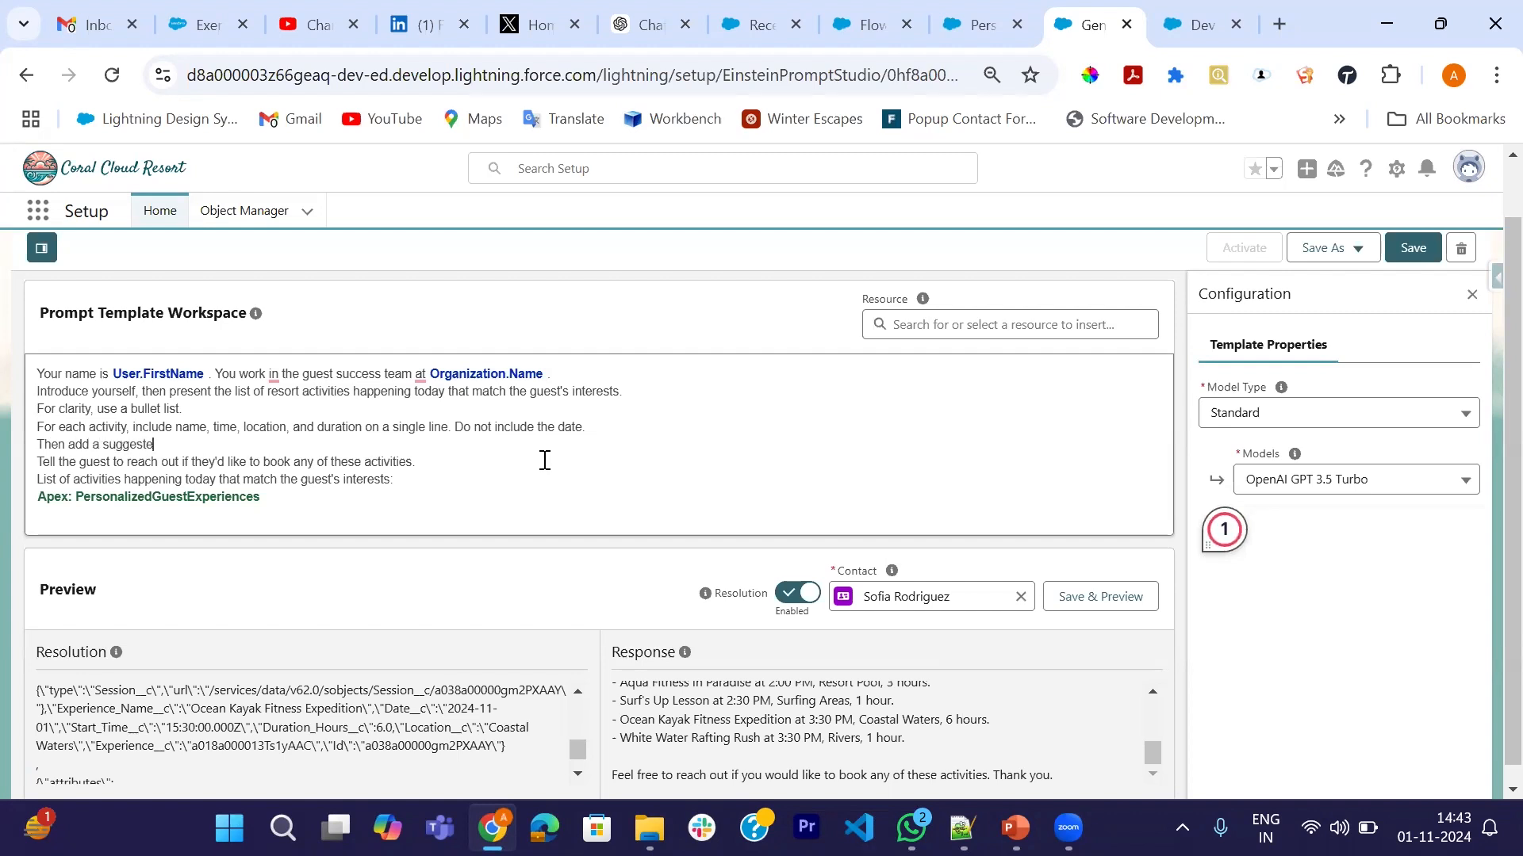
type("d schedule.")
key("Return")
type("T")
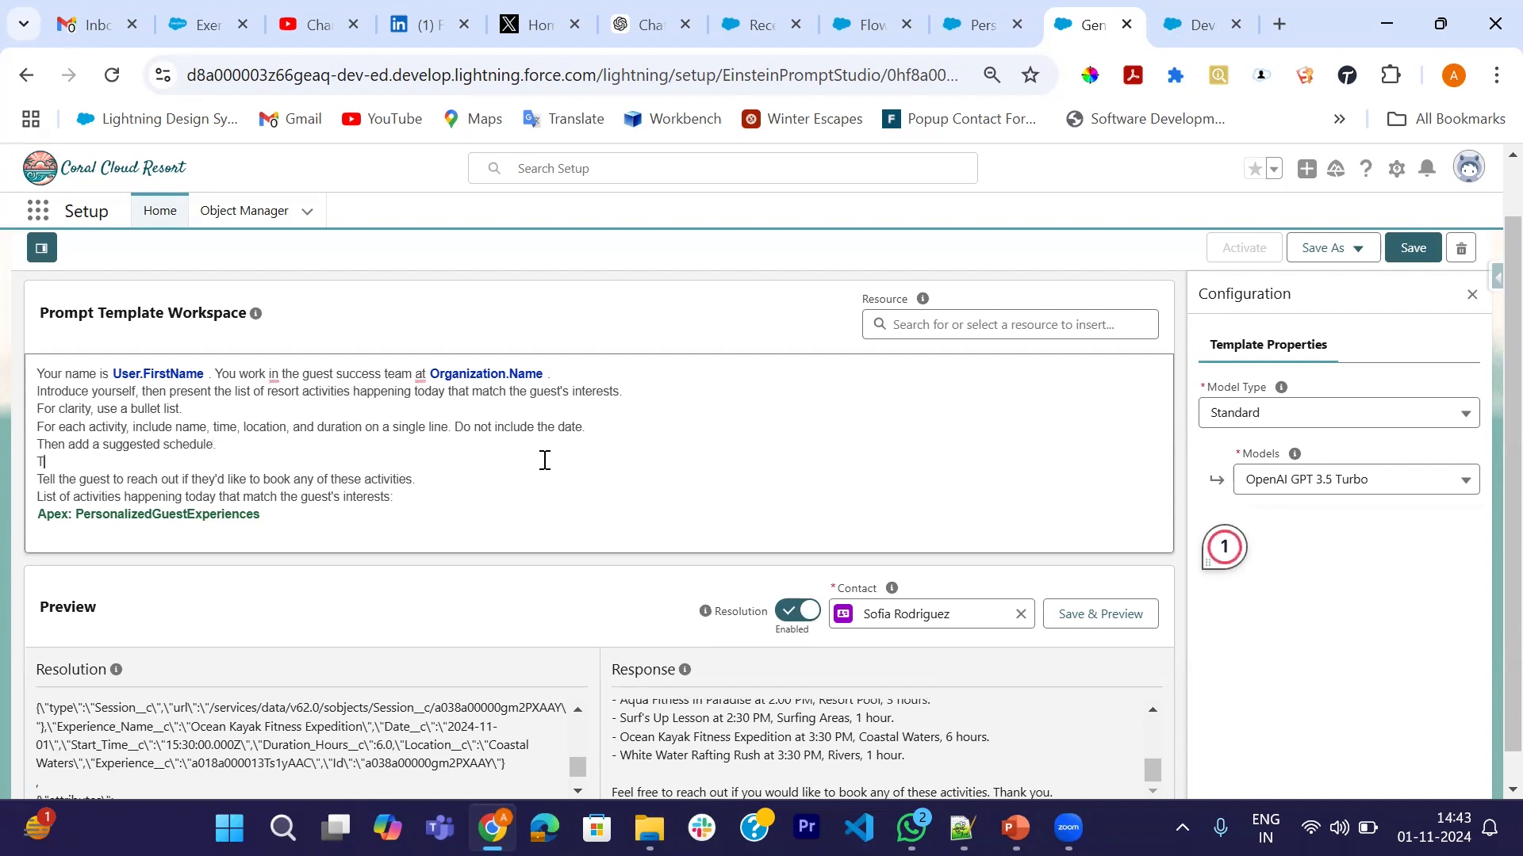
type("ake into account the")
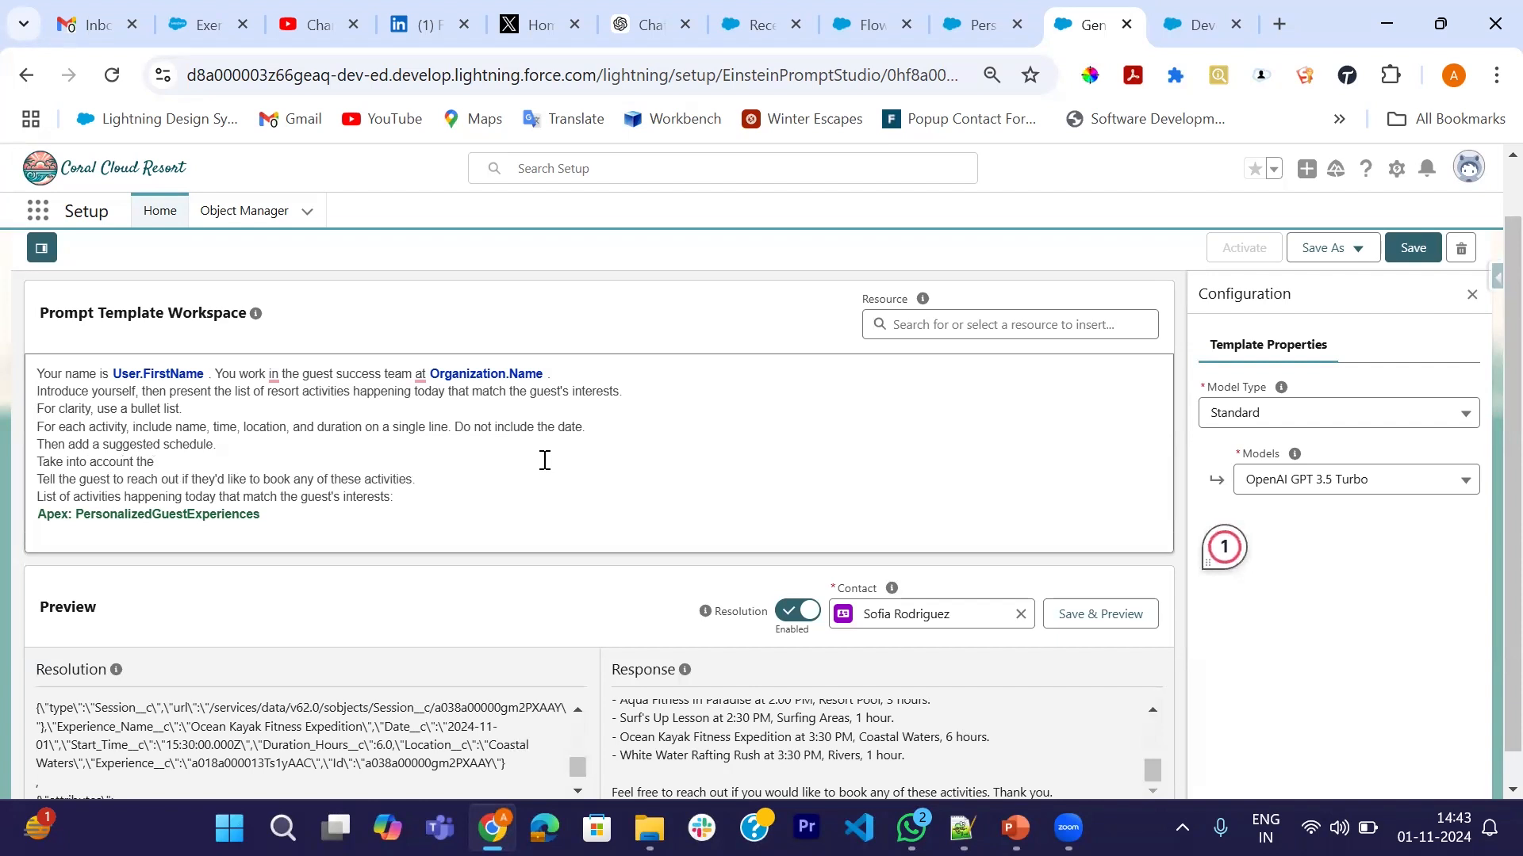
type(" start time and dusration")
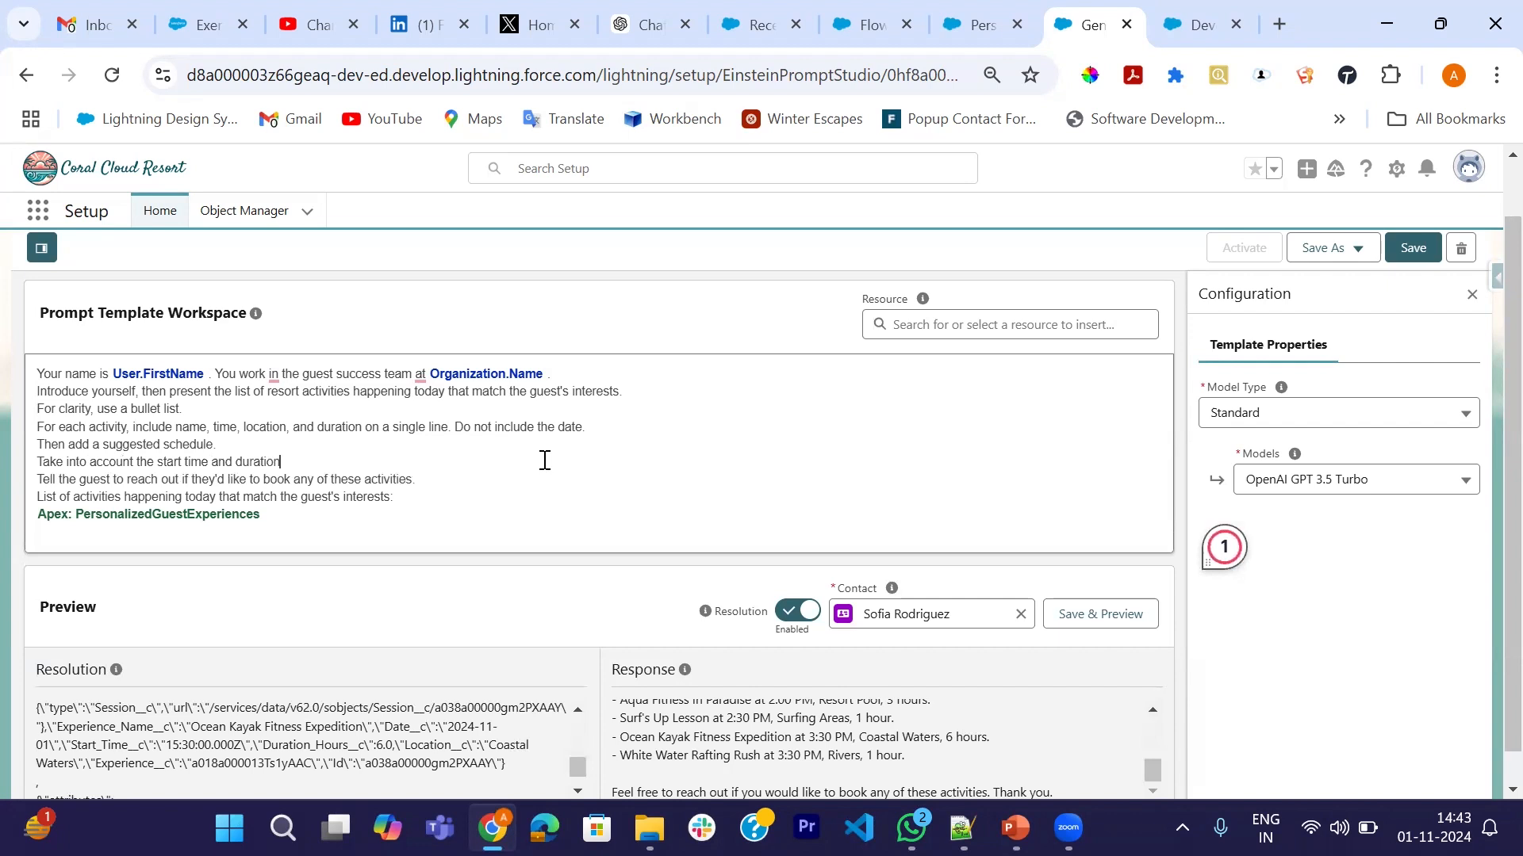
type(" of each activity.")
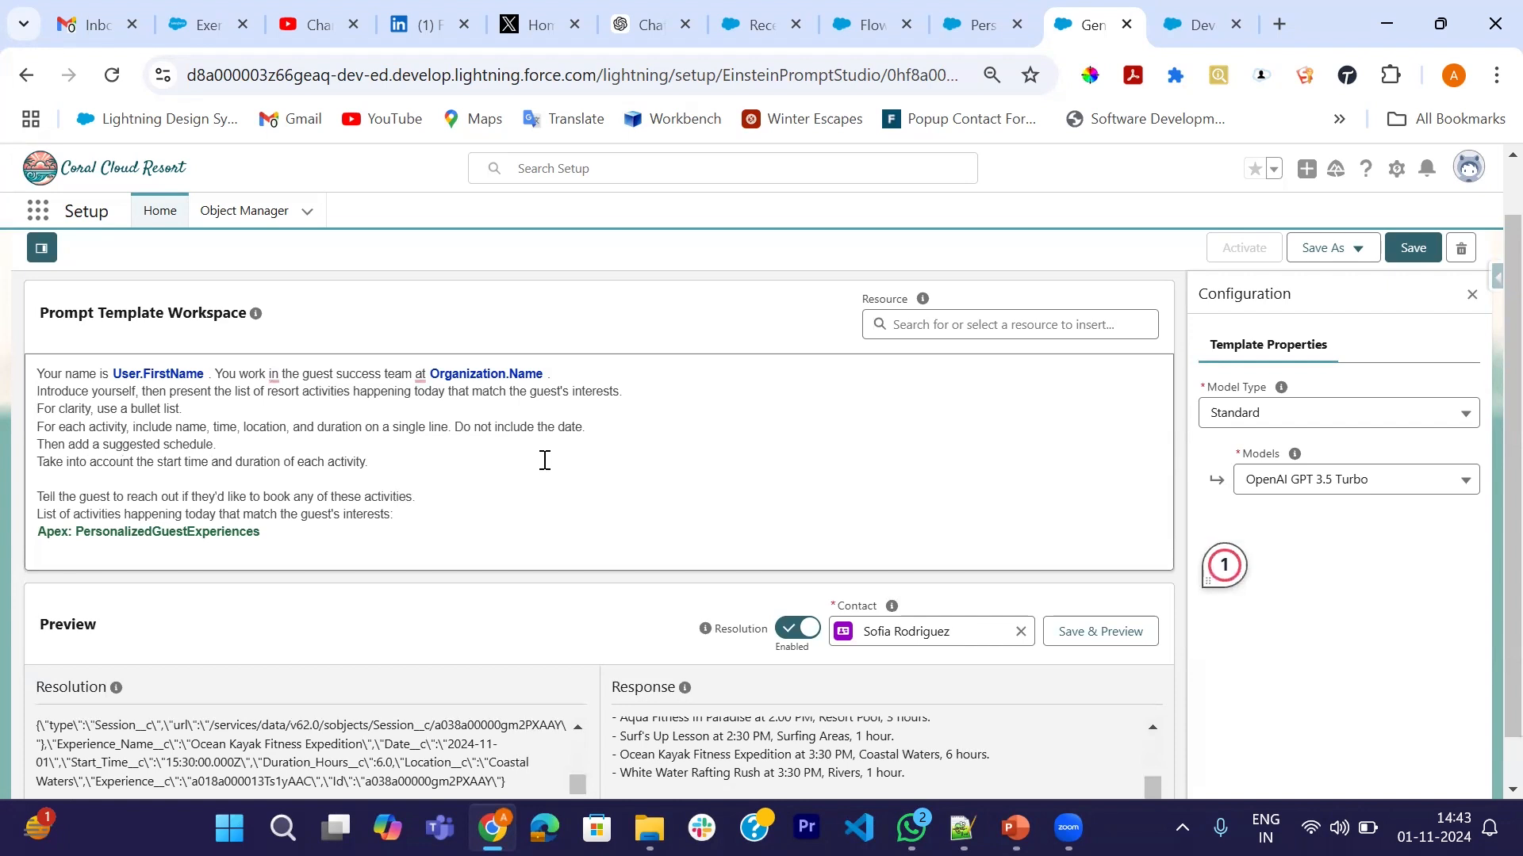
type("Make sure the")
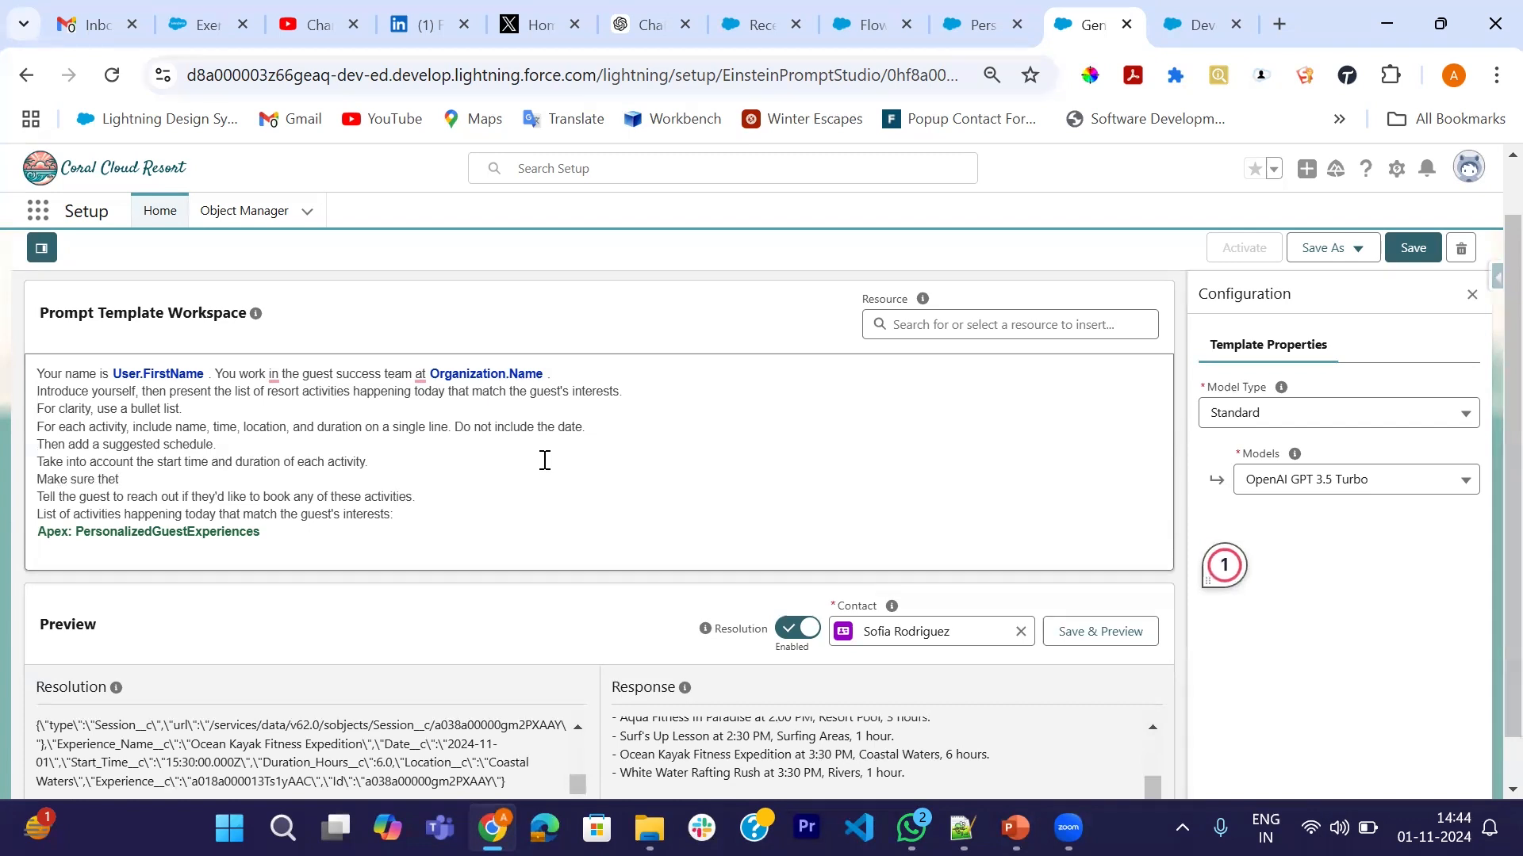
- Finish the 'don't include activities that overlap' line and add a line requiring at least 60 minutes of free time between activities
key("BackSpace")
type("at you")
type(" don")
type("'t")
type(" in")
type("clude")
type(" acit")
type("vities")
type(" that o")
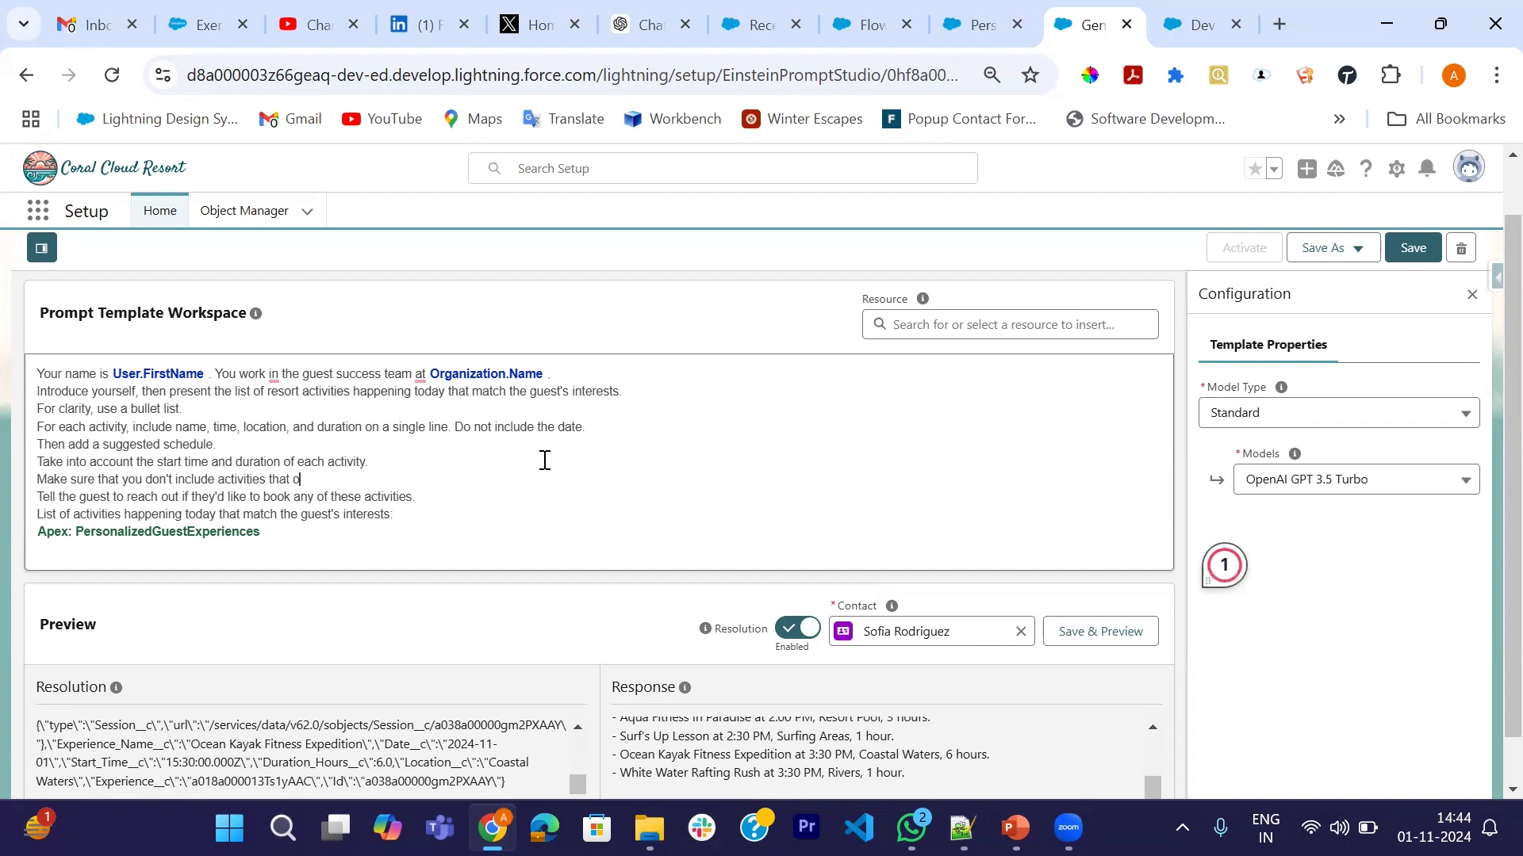
type("verlap.")
key("Return")
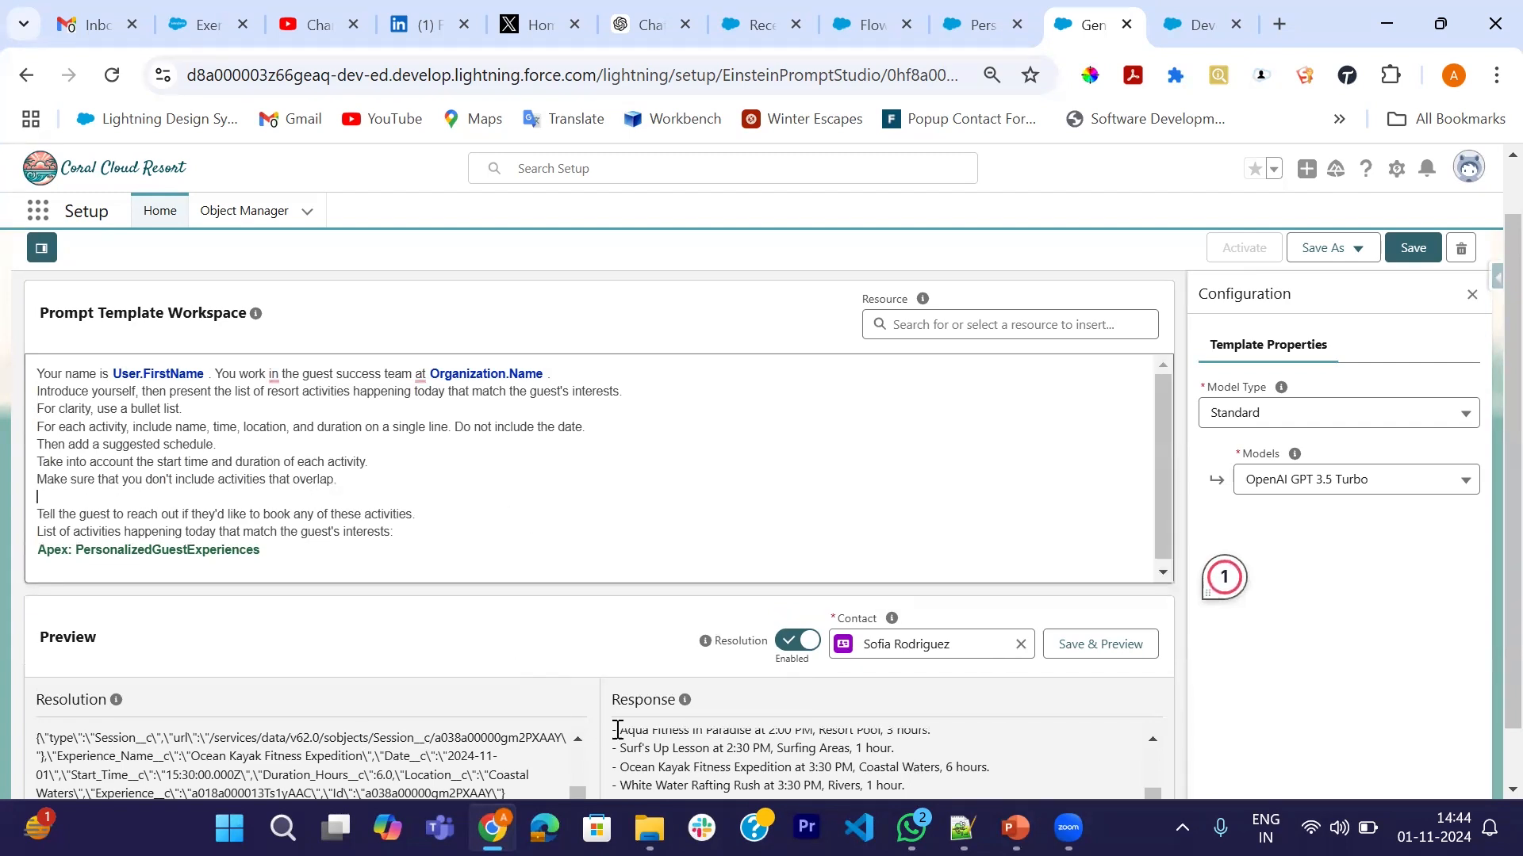
scroll(760, 762, "up", 3)
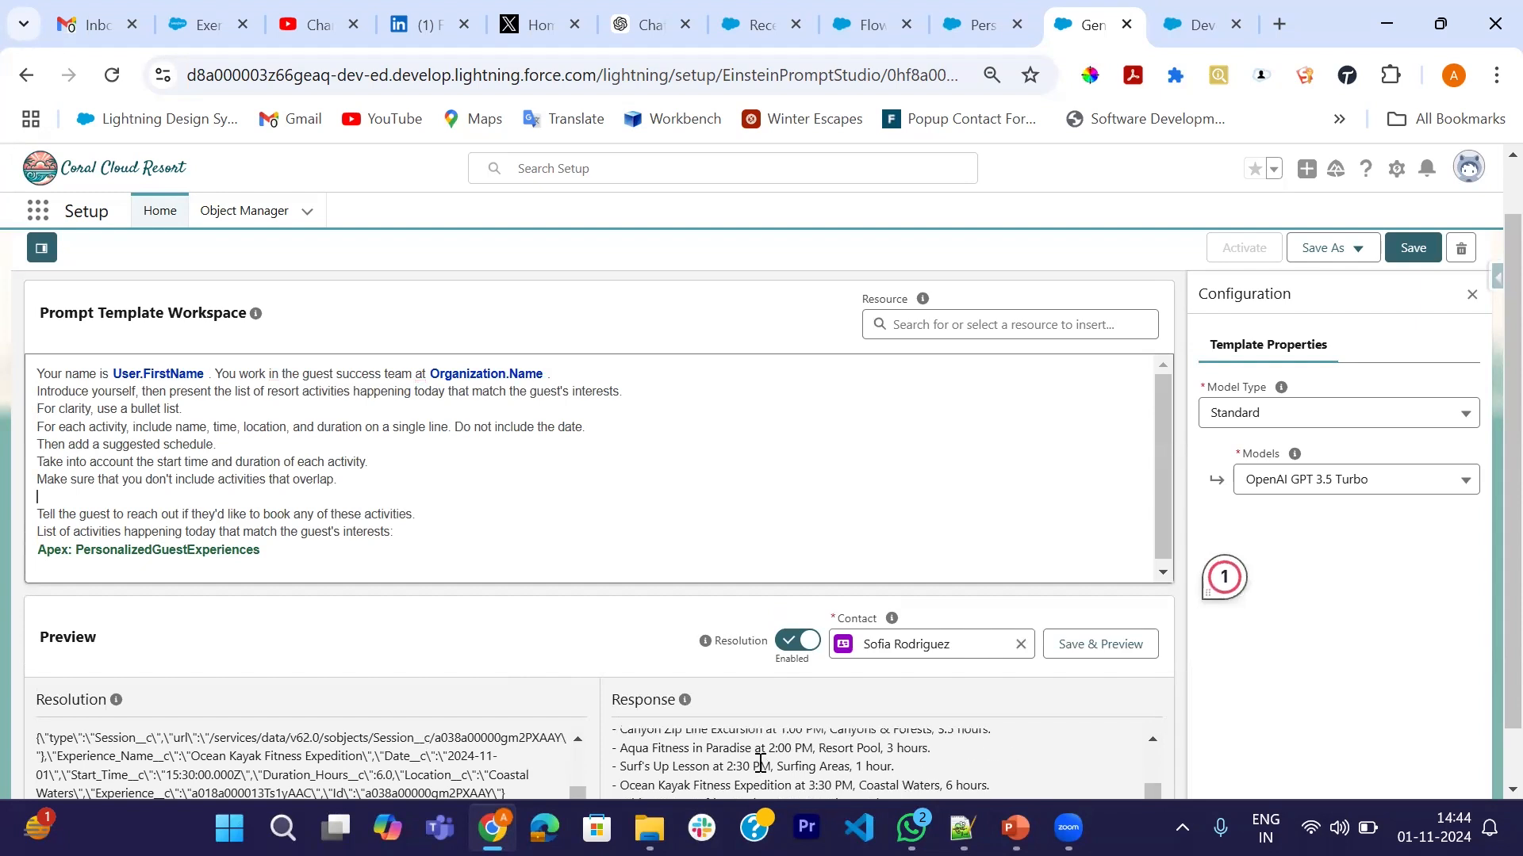
scroll(869, 769, "down", 1)
scroll(869, 769, "down", 1)
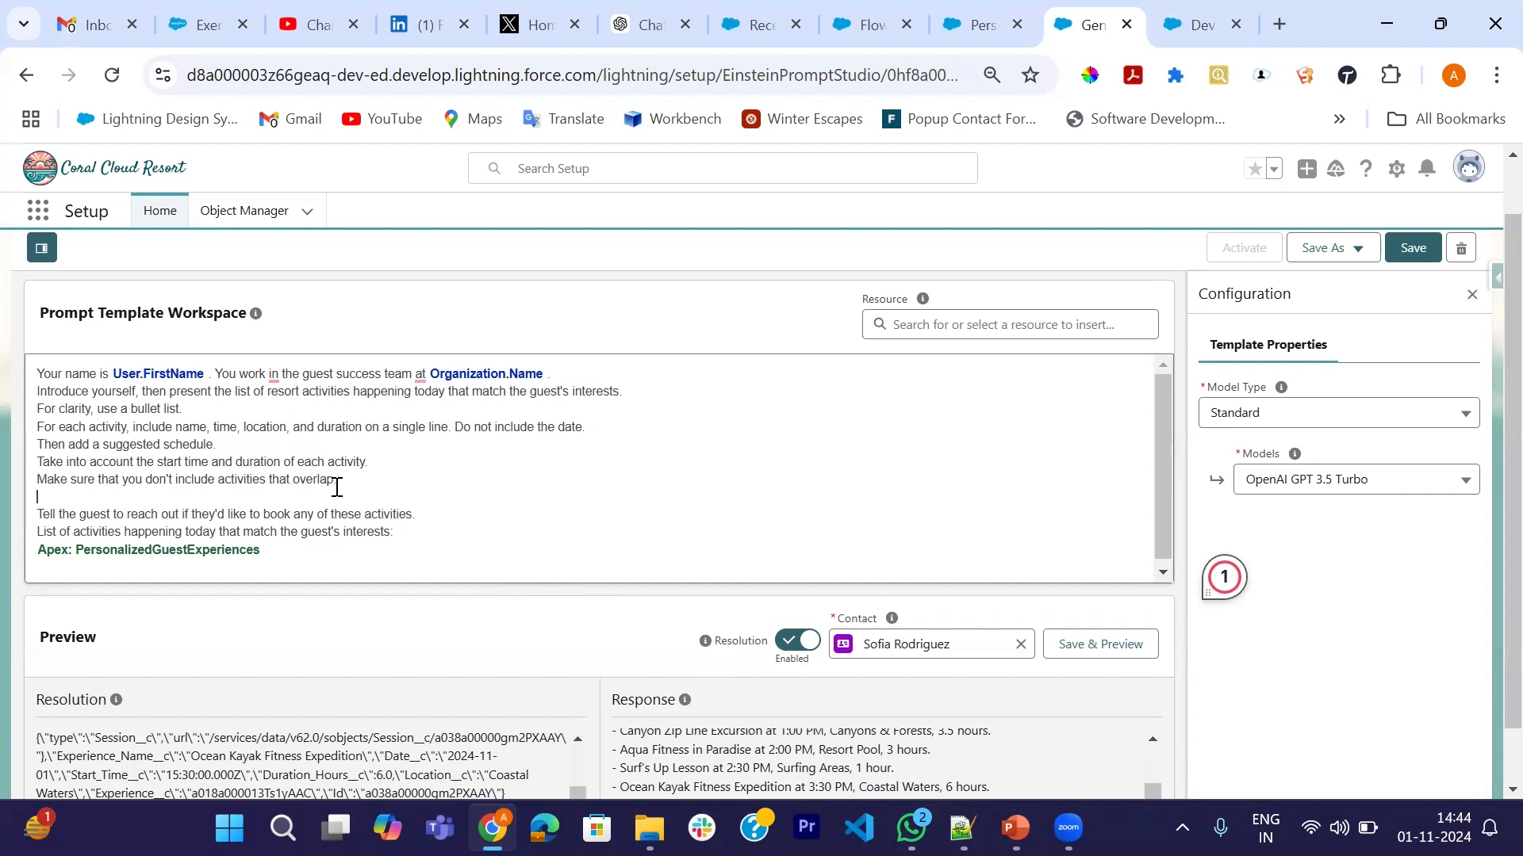
type("Make sure the guest")
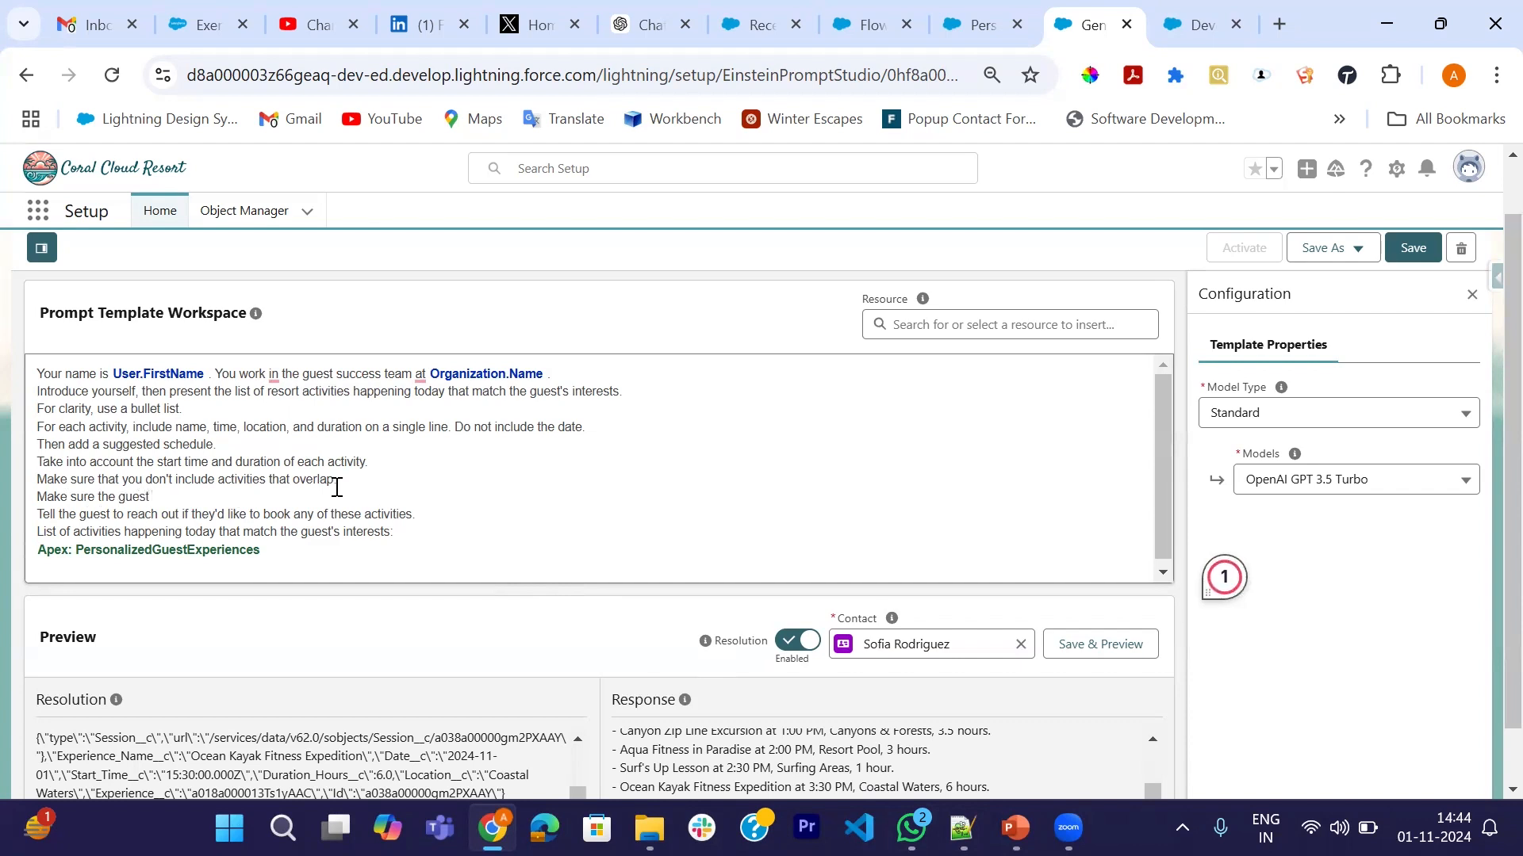
type(" has at least 60 minutes")
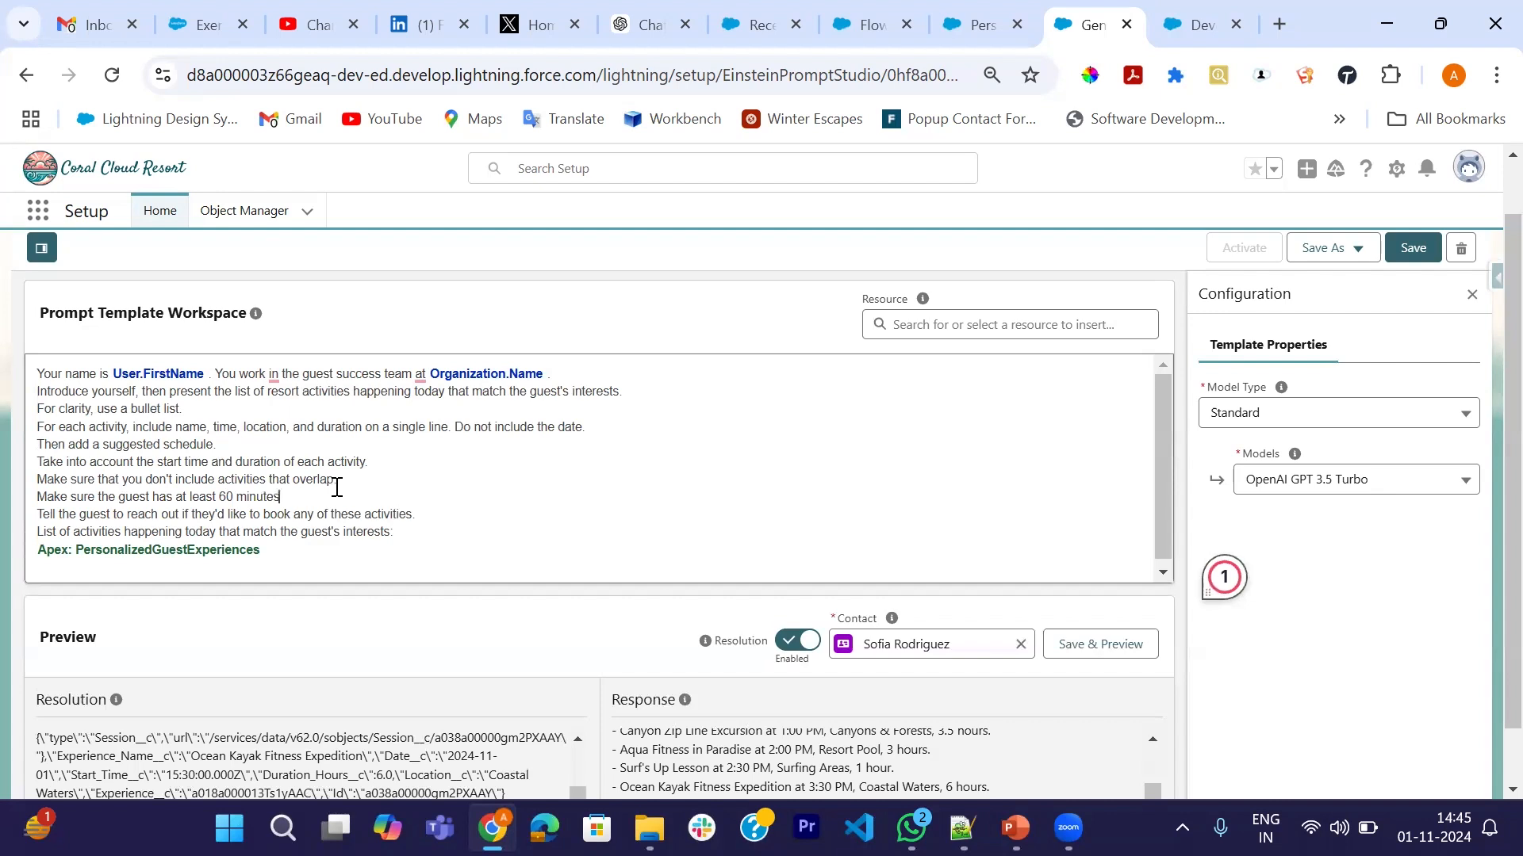
type(" of free time between activities.")
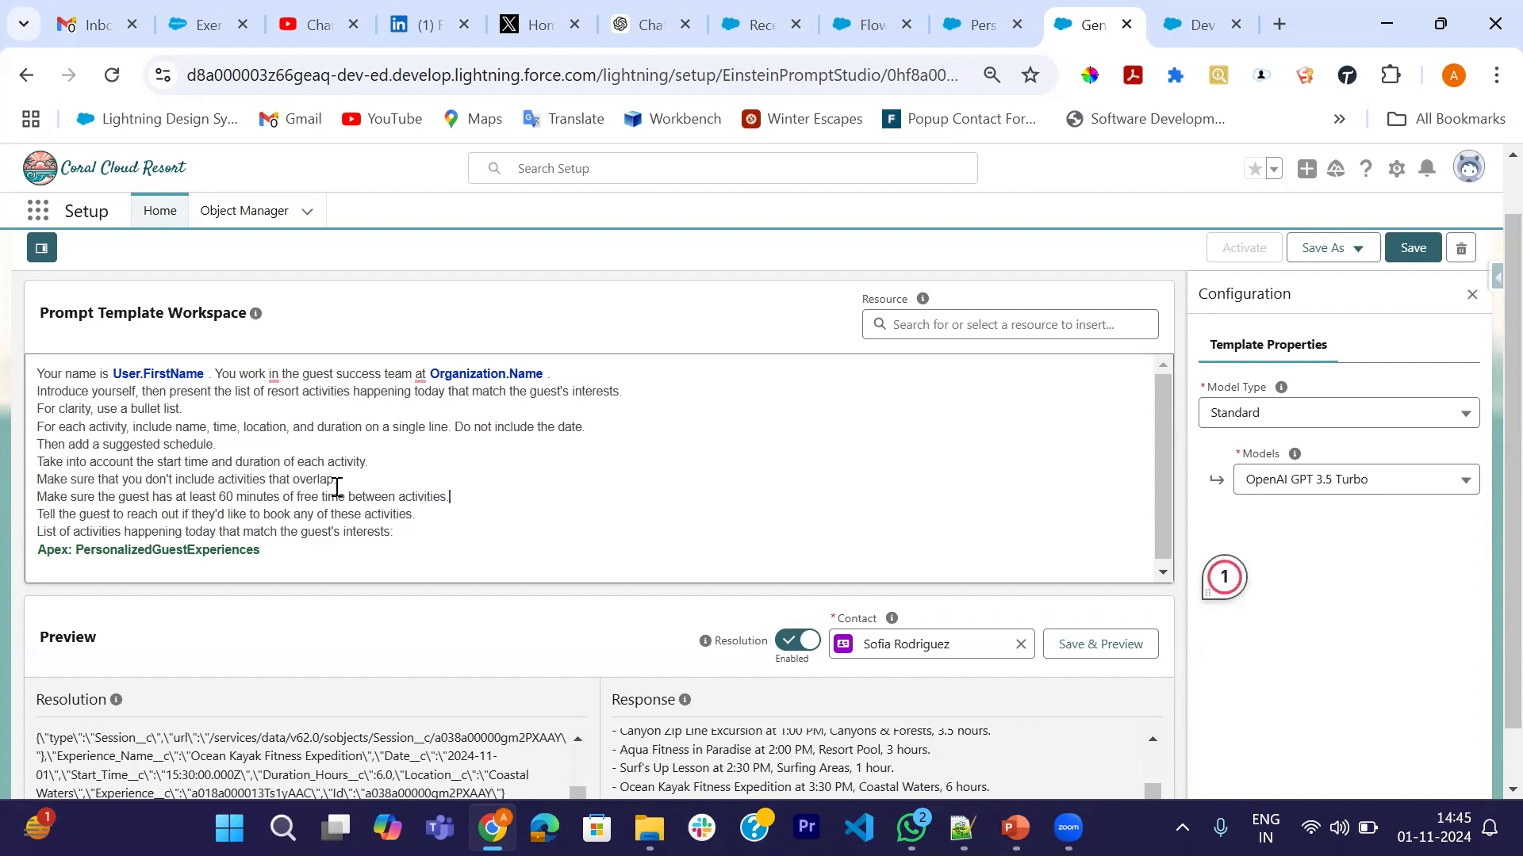
- Add 'Present the suggested schedule in chronological order.' and delete the extra blank line after it
key("Return")
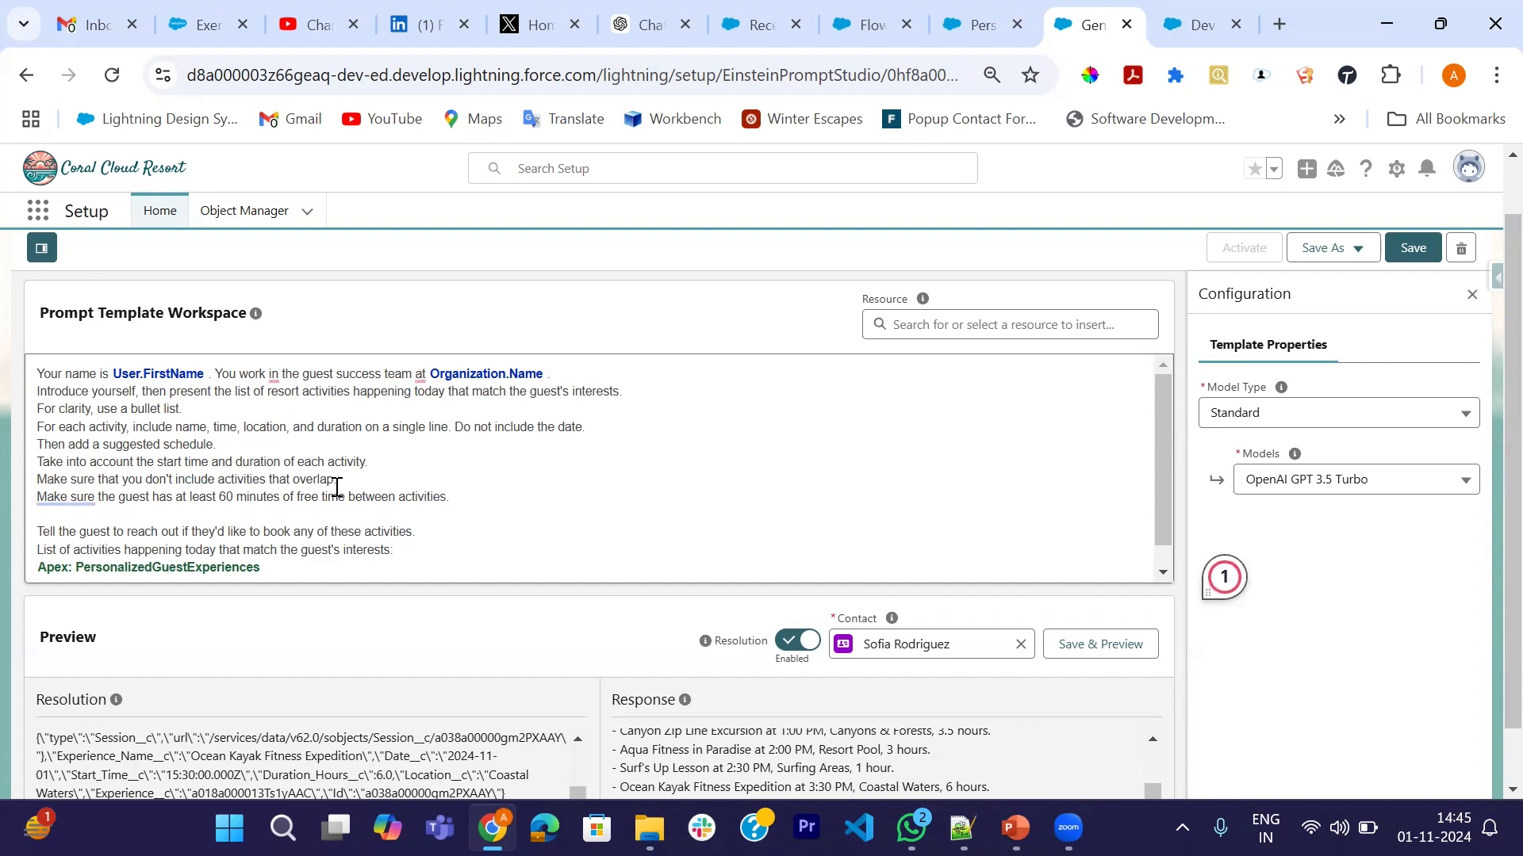
type("Present the suggested s")
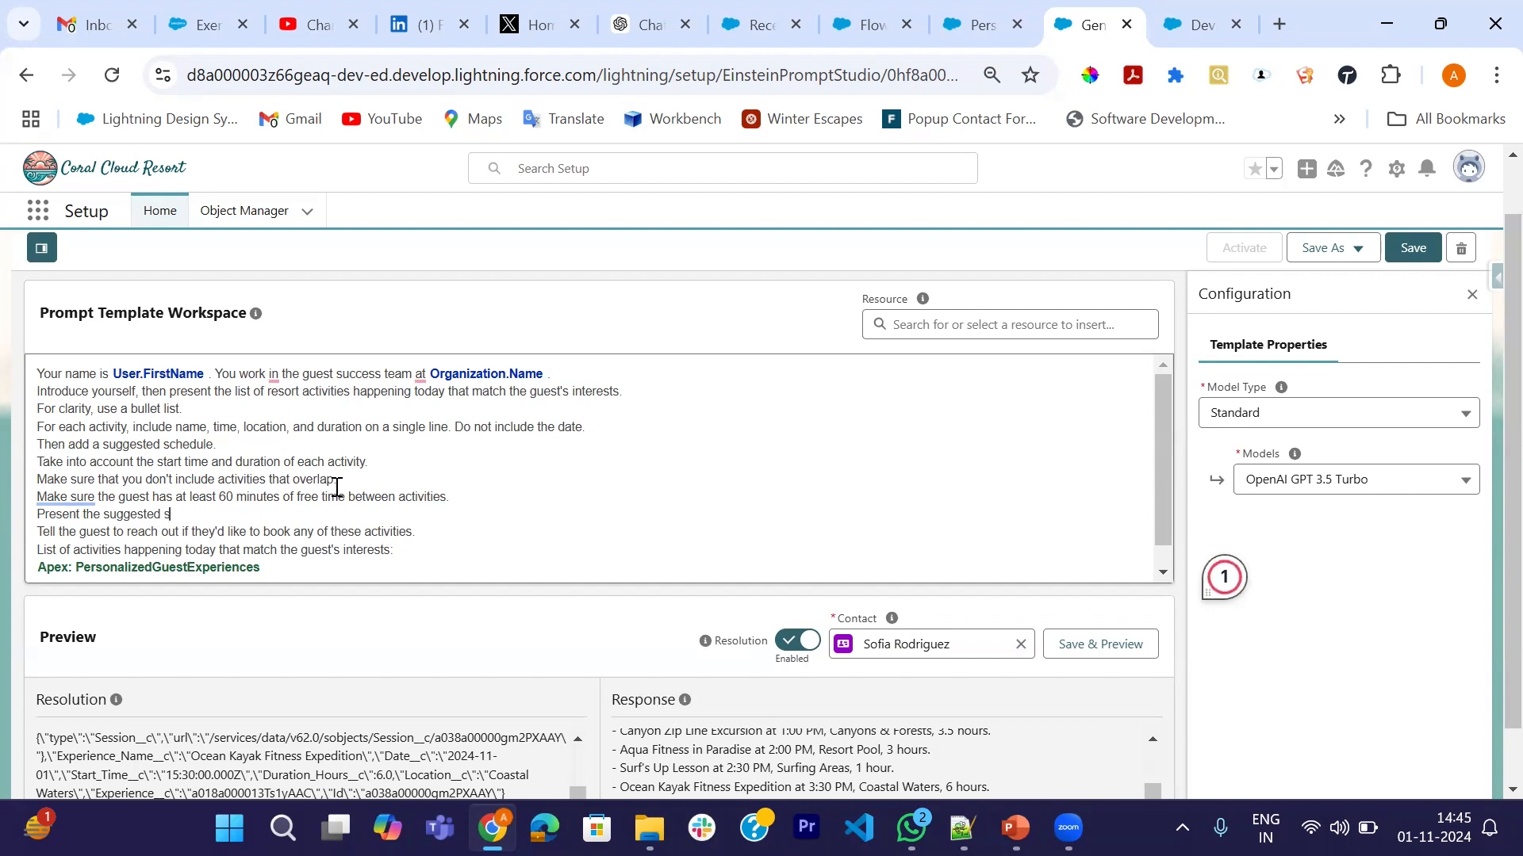
type("chedule")
type("in che")
key("BackSpace")
type("ronological order.")
key("Return")
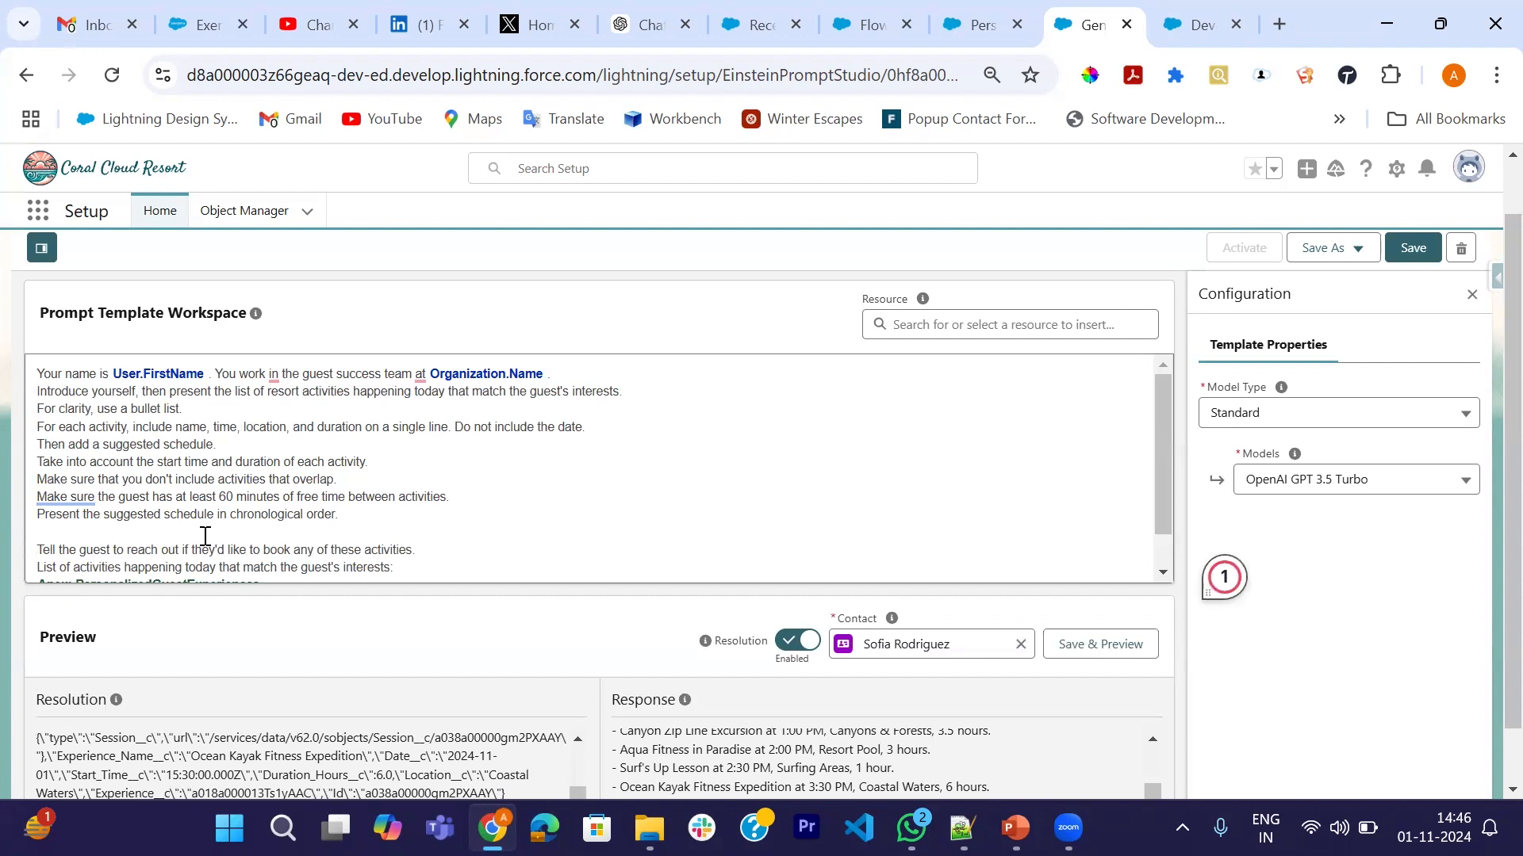
scroll(371, 543, "down", 1)
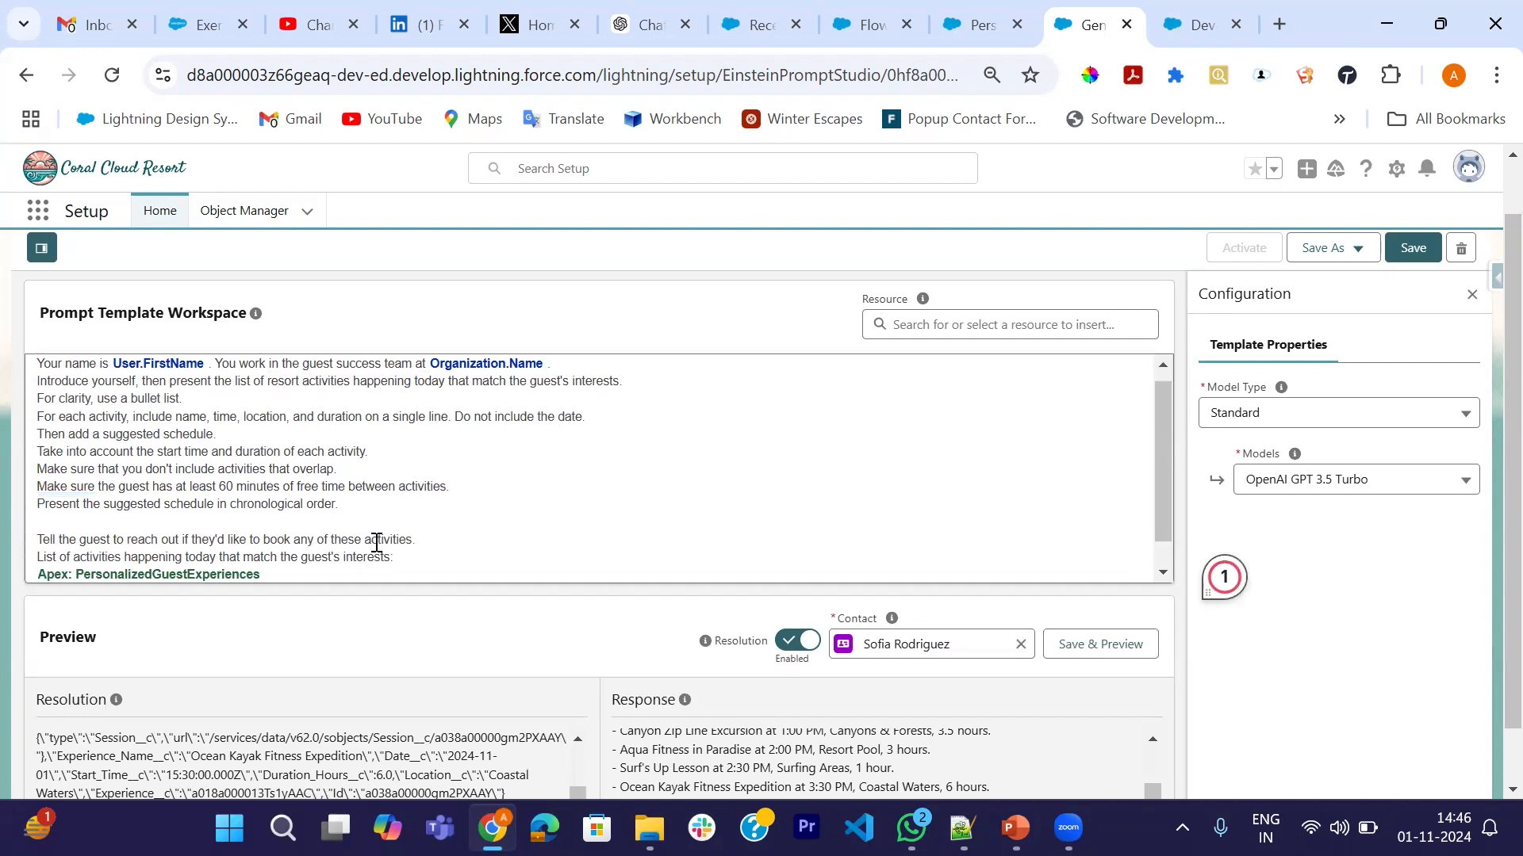
key("BackSpace")
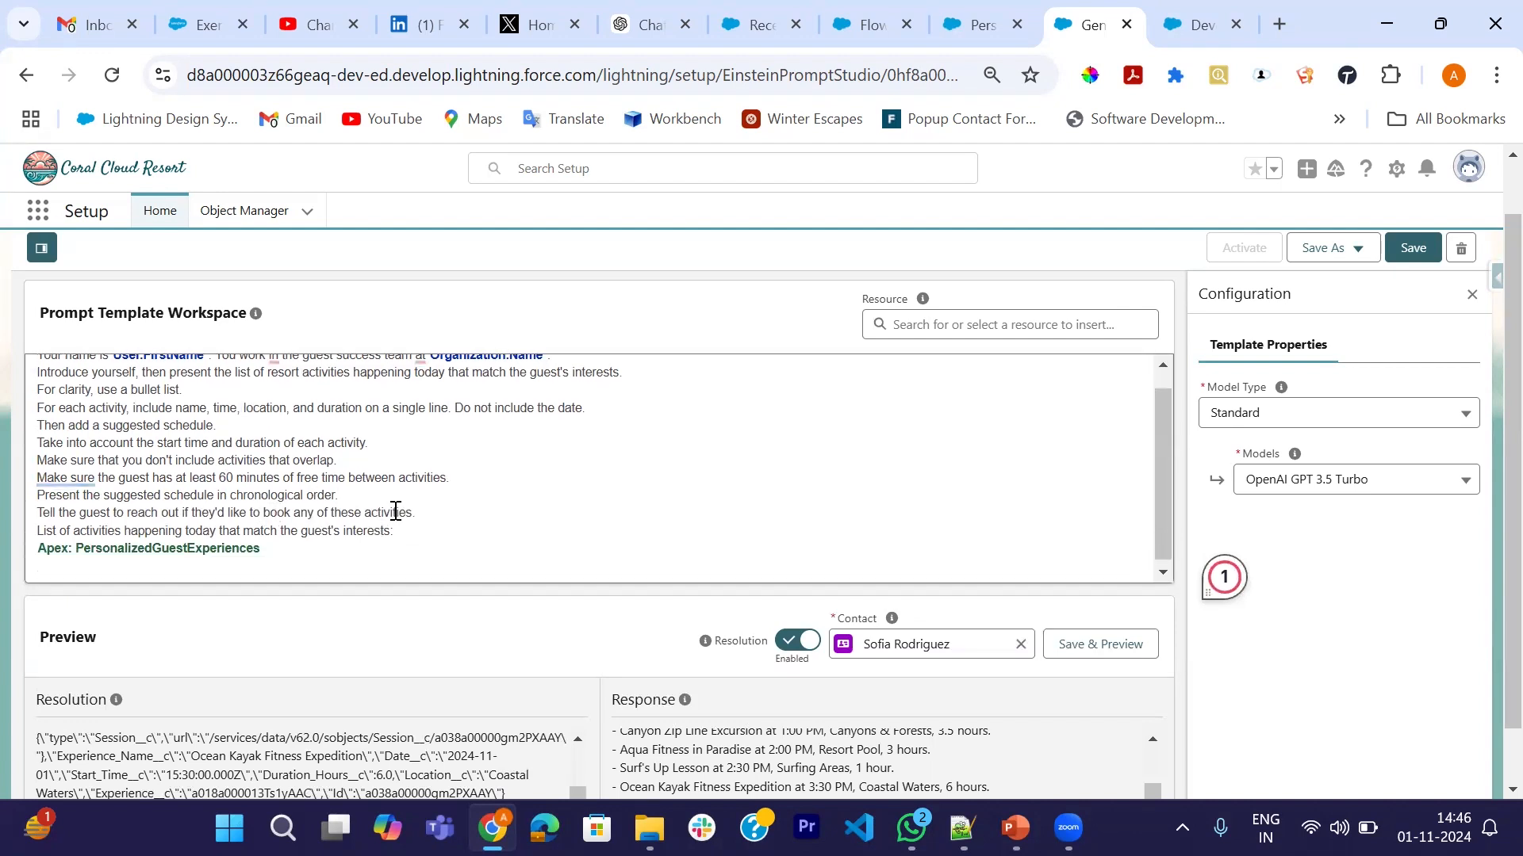
scroll(496, 496, "up", 1)
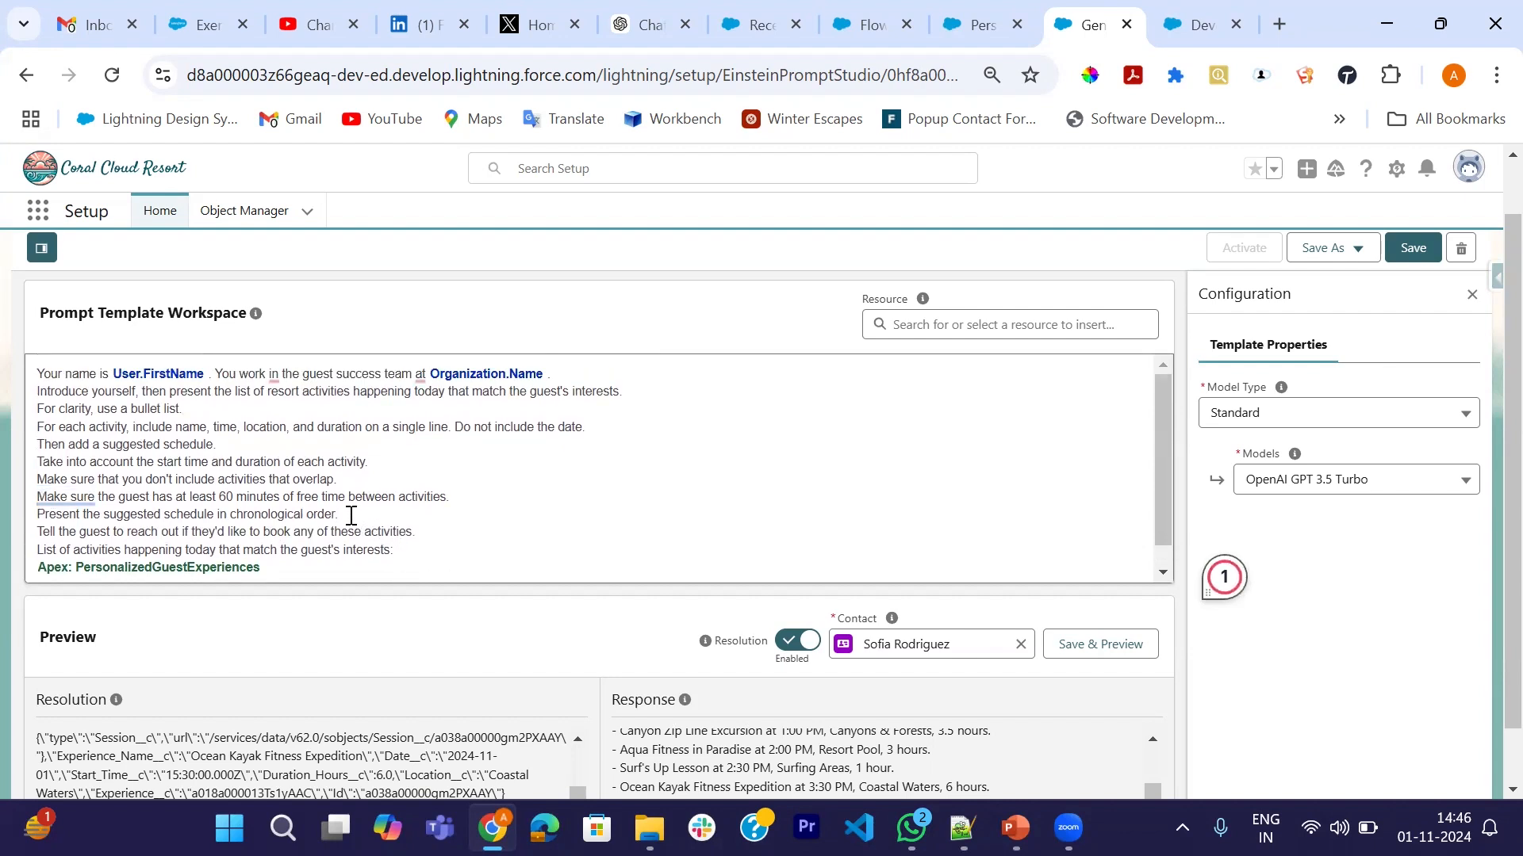
- Select the five new schedule instruction lines and run Save & Preview
left_click_drag(350, 516, 34, 449)
scroll(491, 549, "down", 1)
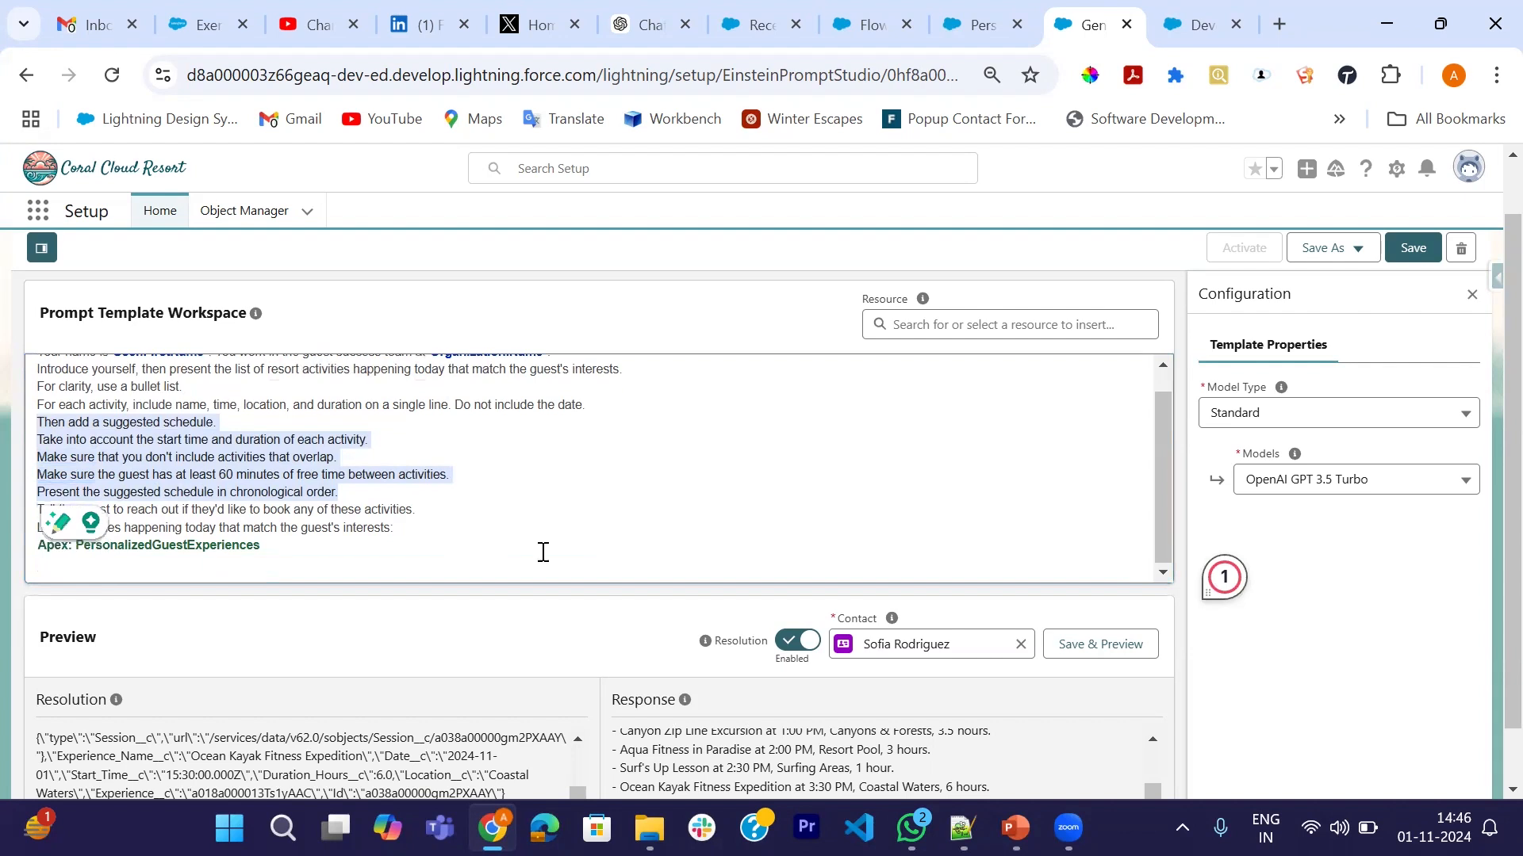
scroll(1111, 614, "down", 1)
left_click(1093, 588)
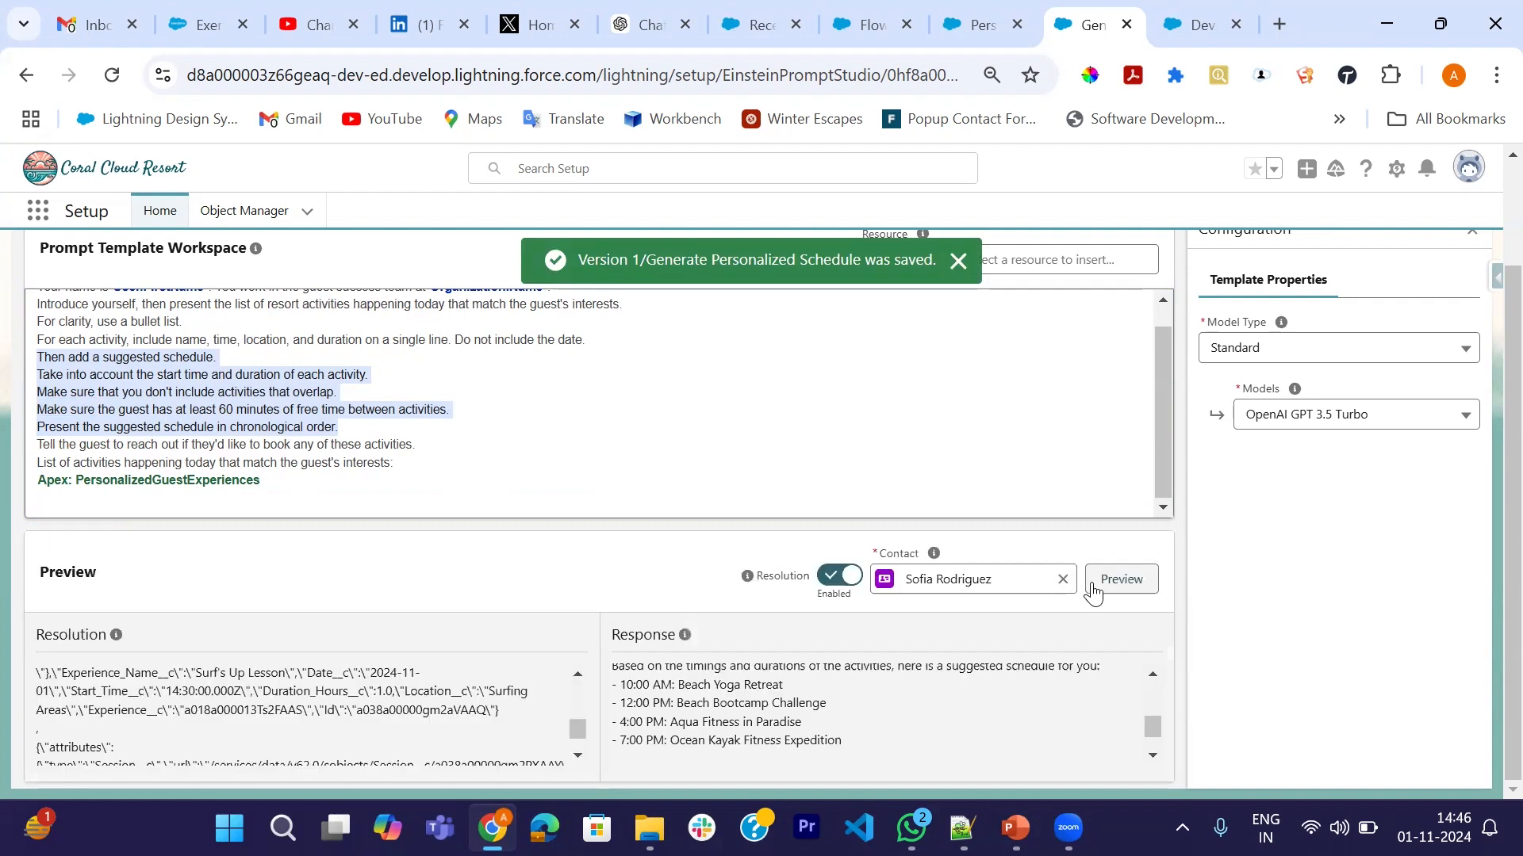
- Check that the Resolution and Response panels show matching activities and a suggested schedule
scroll(355, 738, "up", 5)
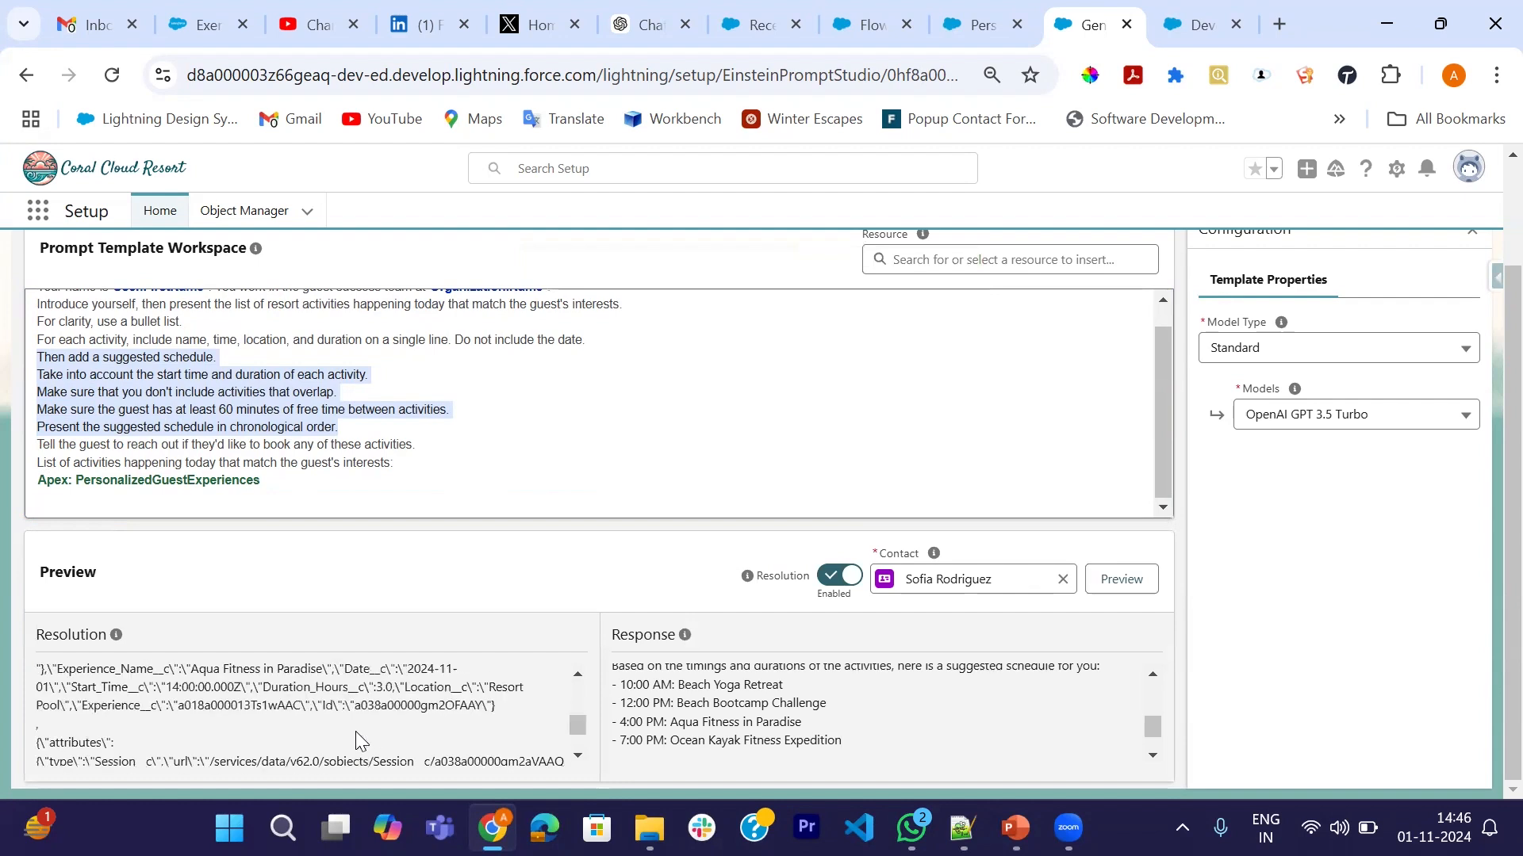
scroll(115, 731, "up", 6)
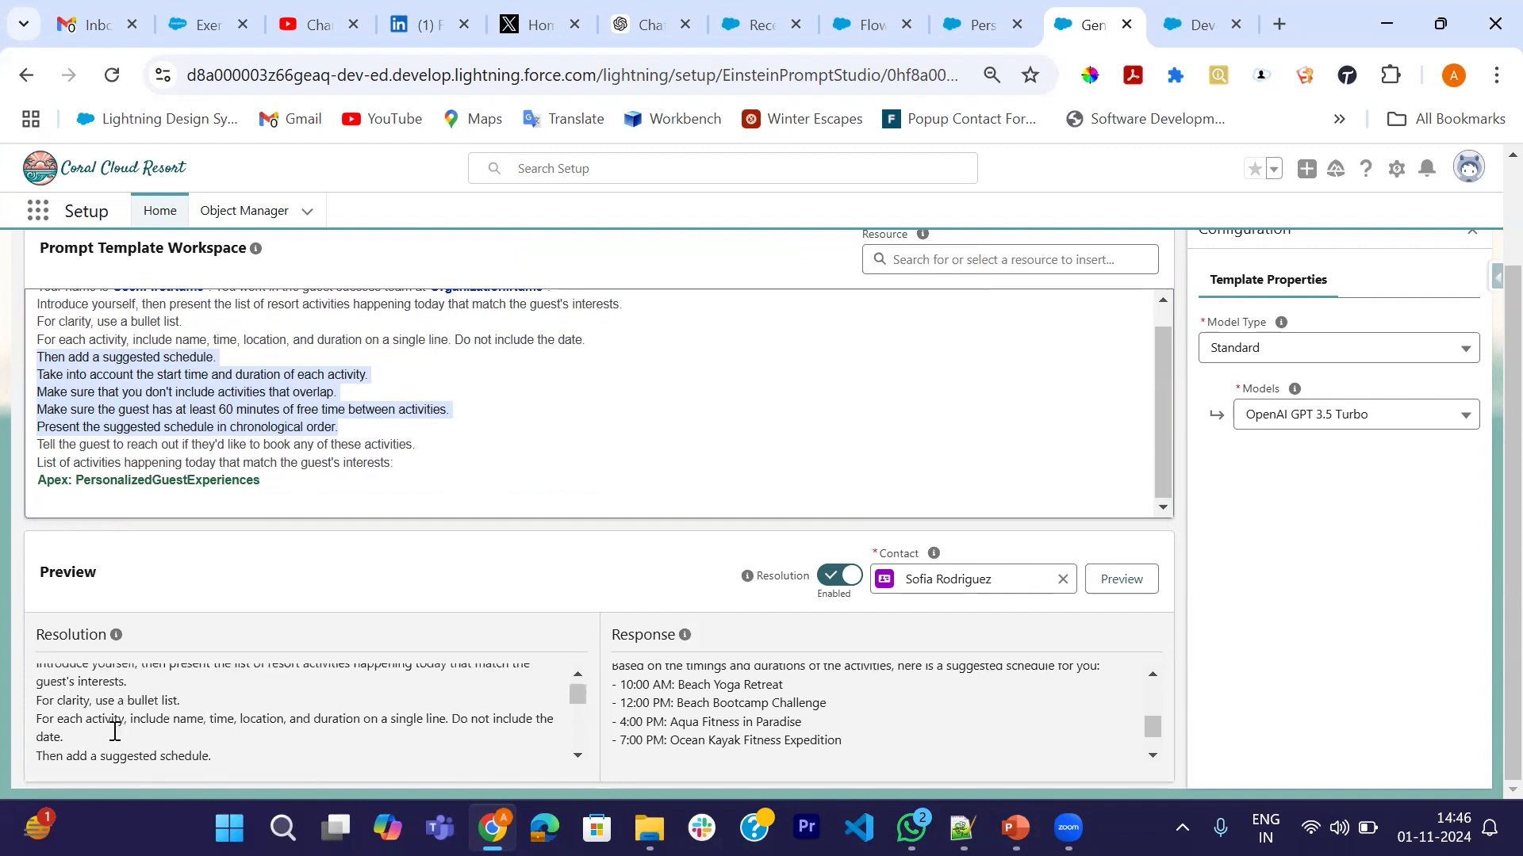
scroll(110, 753, "down", 2)
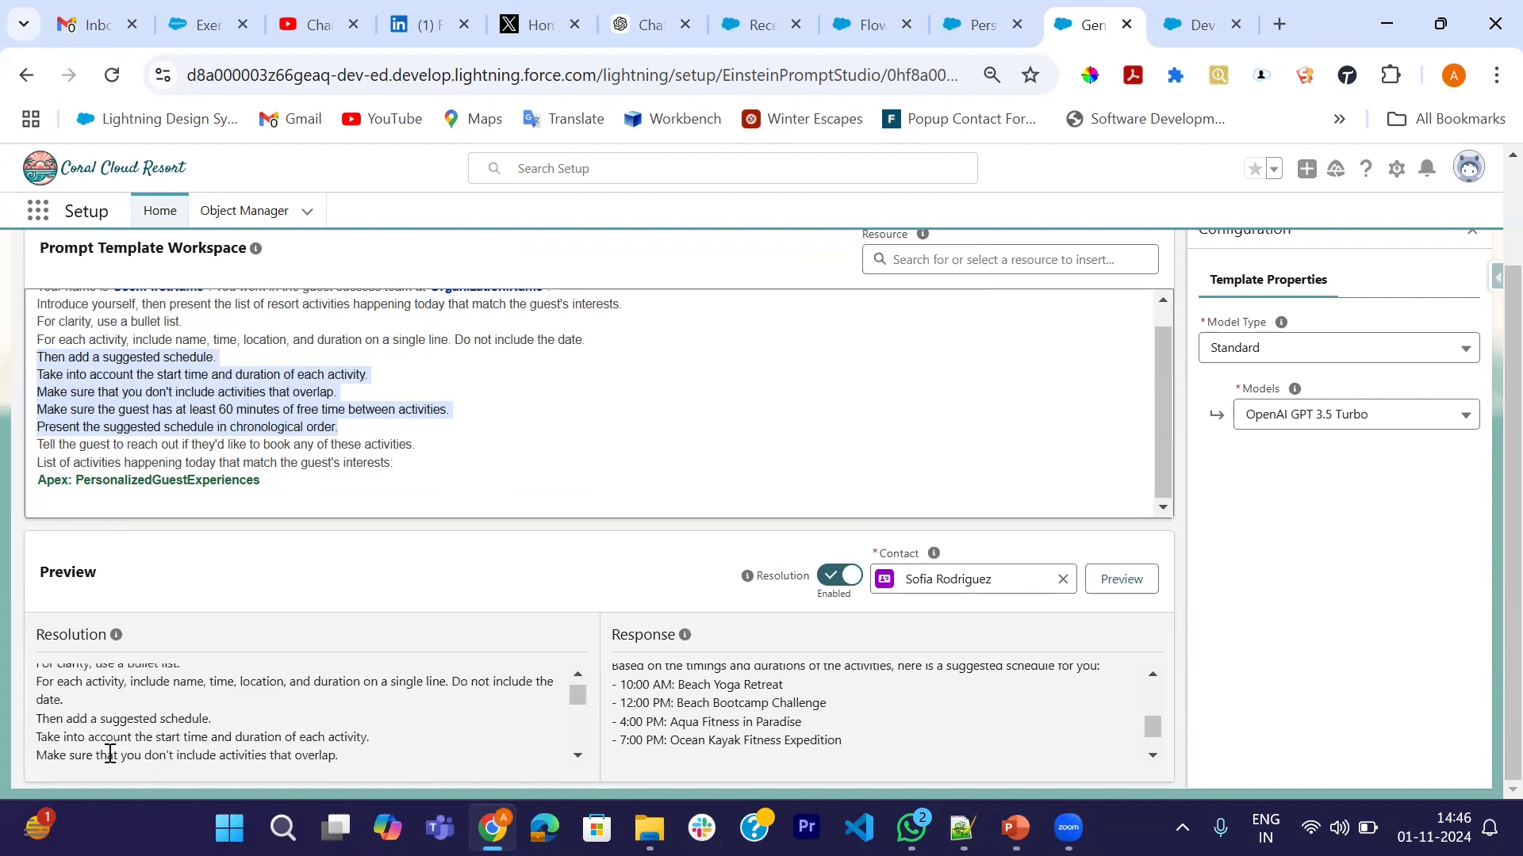
scroll(744, 704, "up", 10)
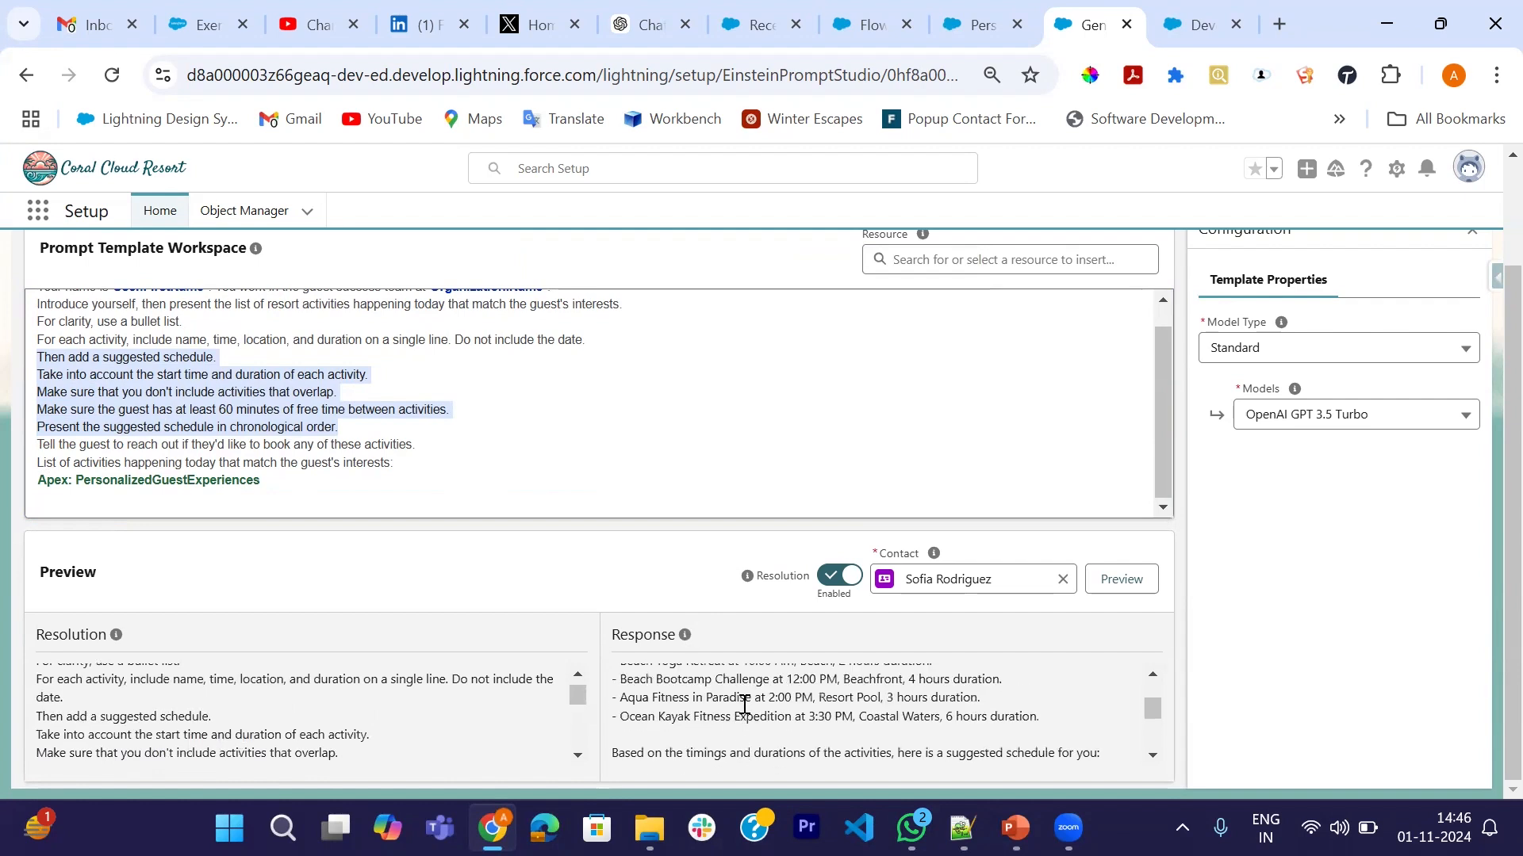
scroll(790, 760, "down", 1)
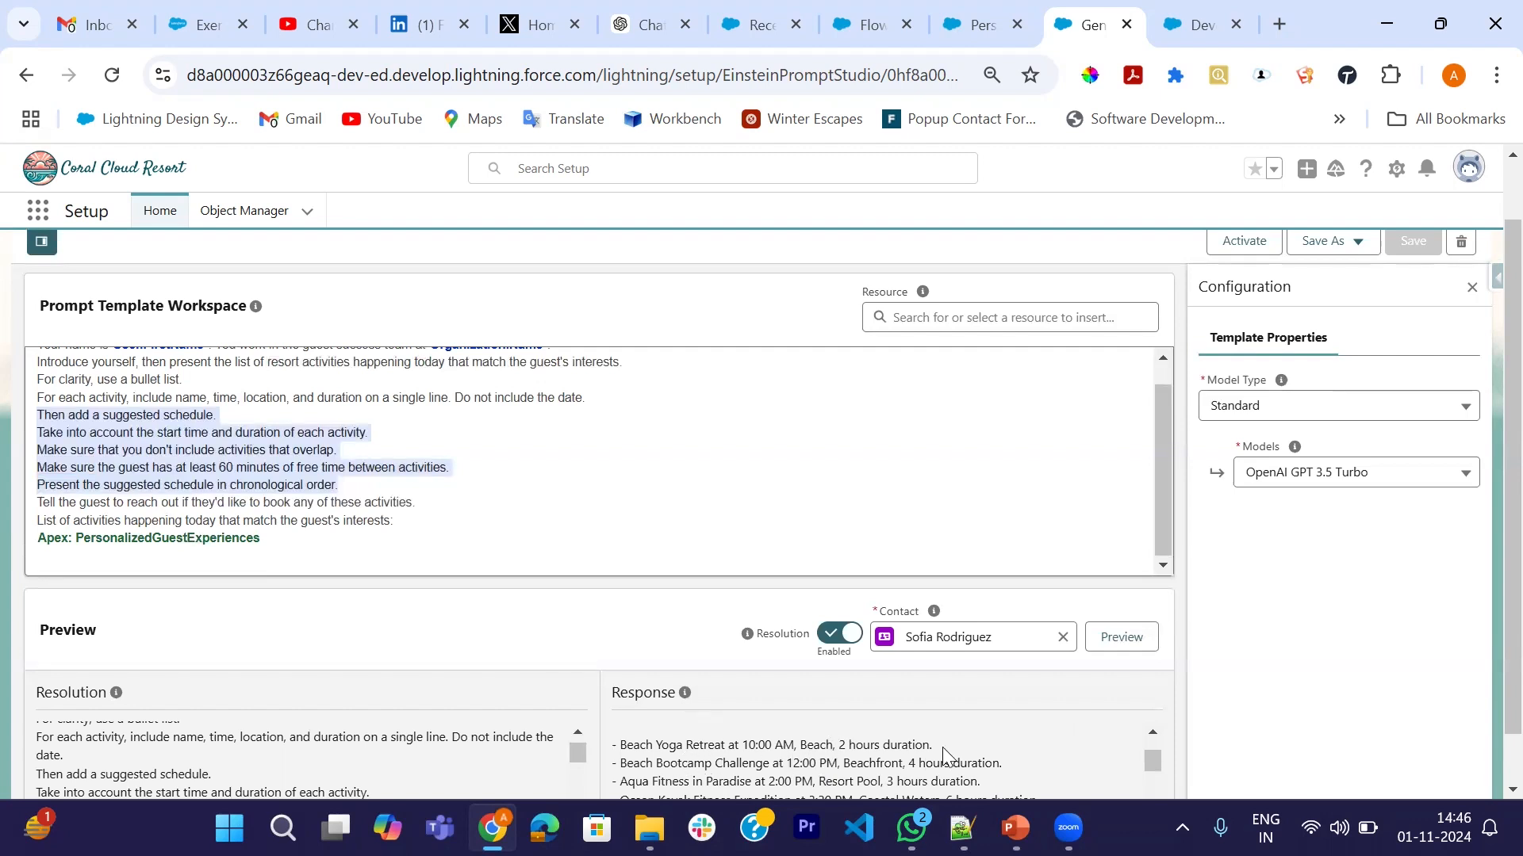
scroll(945, 755, "down", 1)
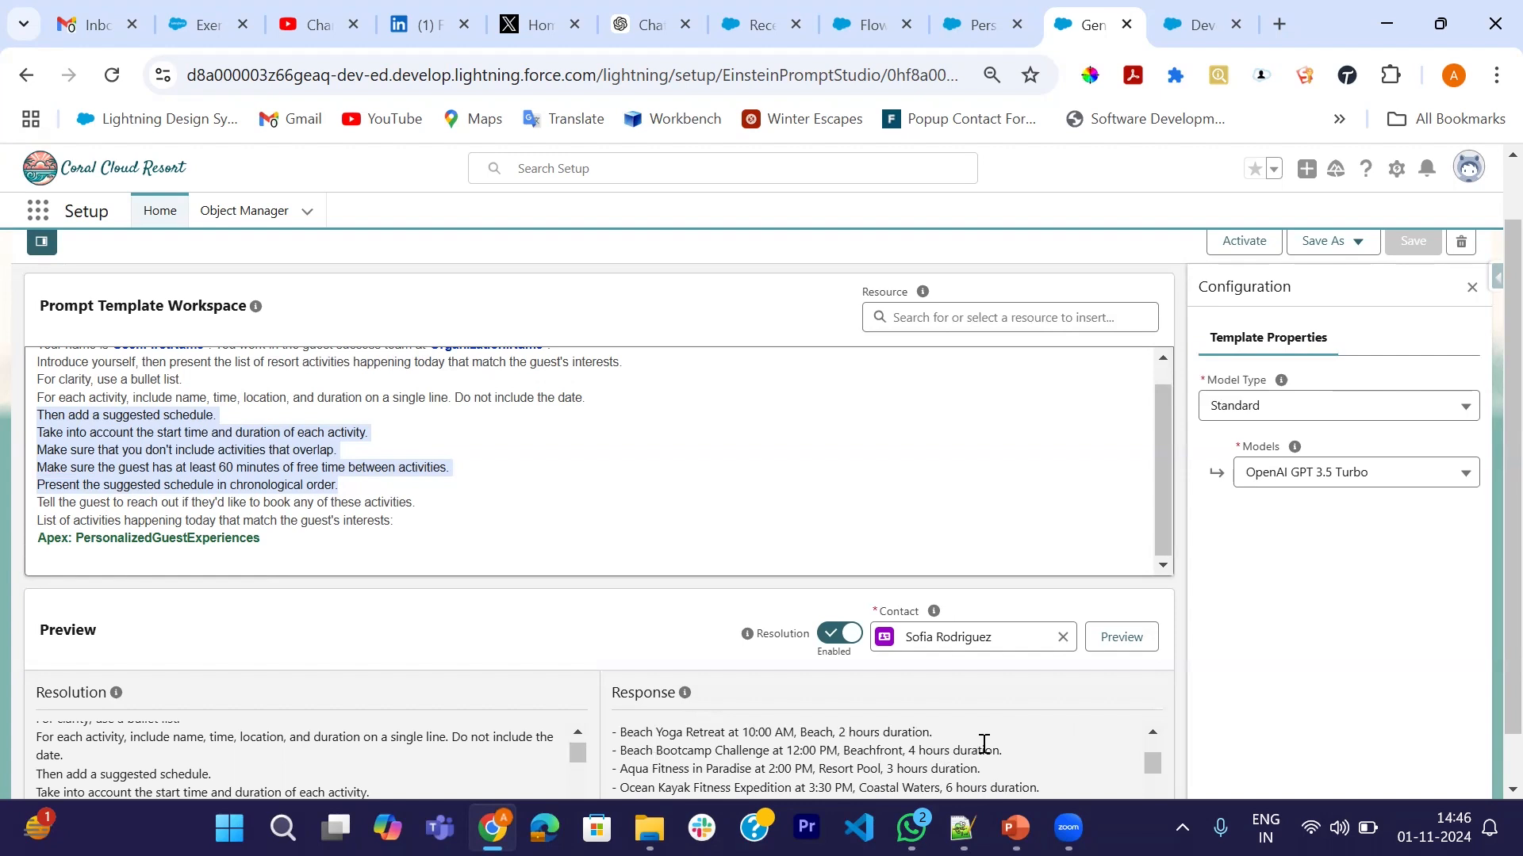
scroll(984, 744, "down", 1)
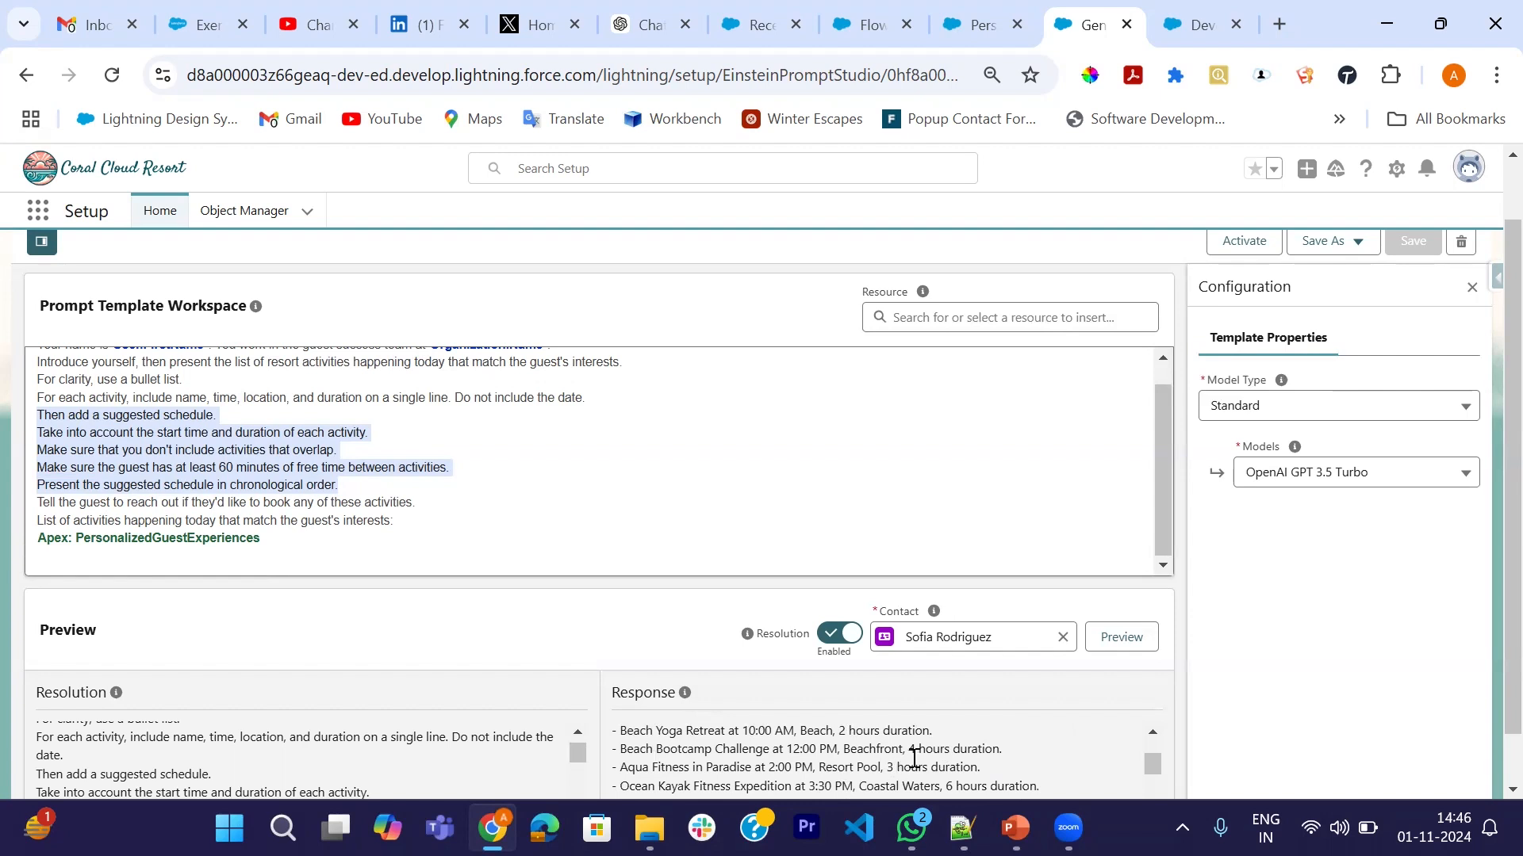
scroll(915, 759, "down", 1)
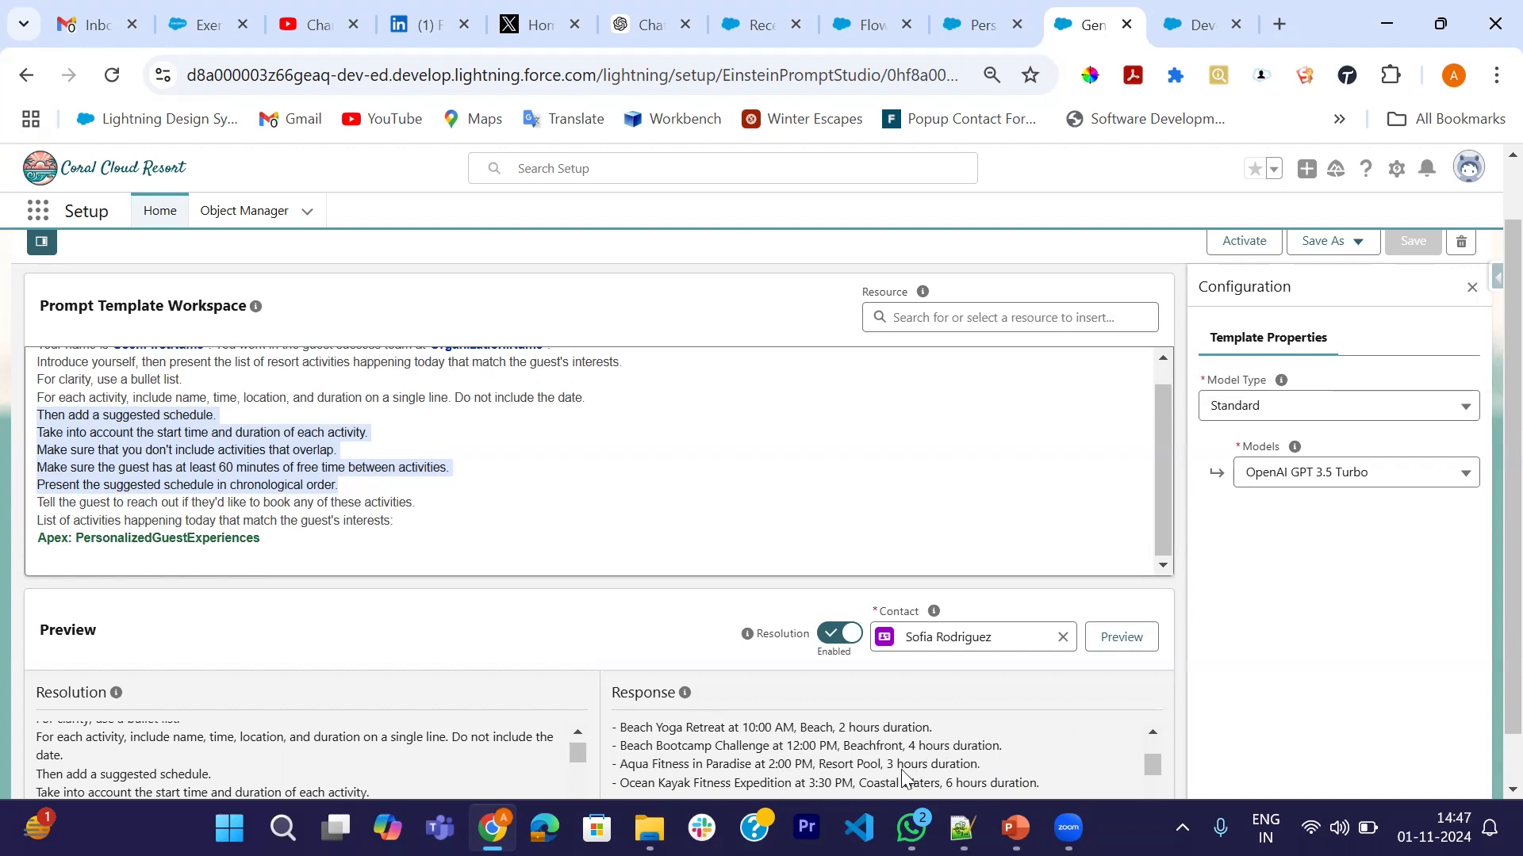
scroll(999, 765, "down", 1)
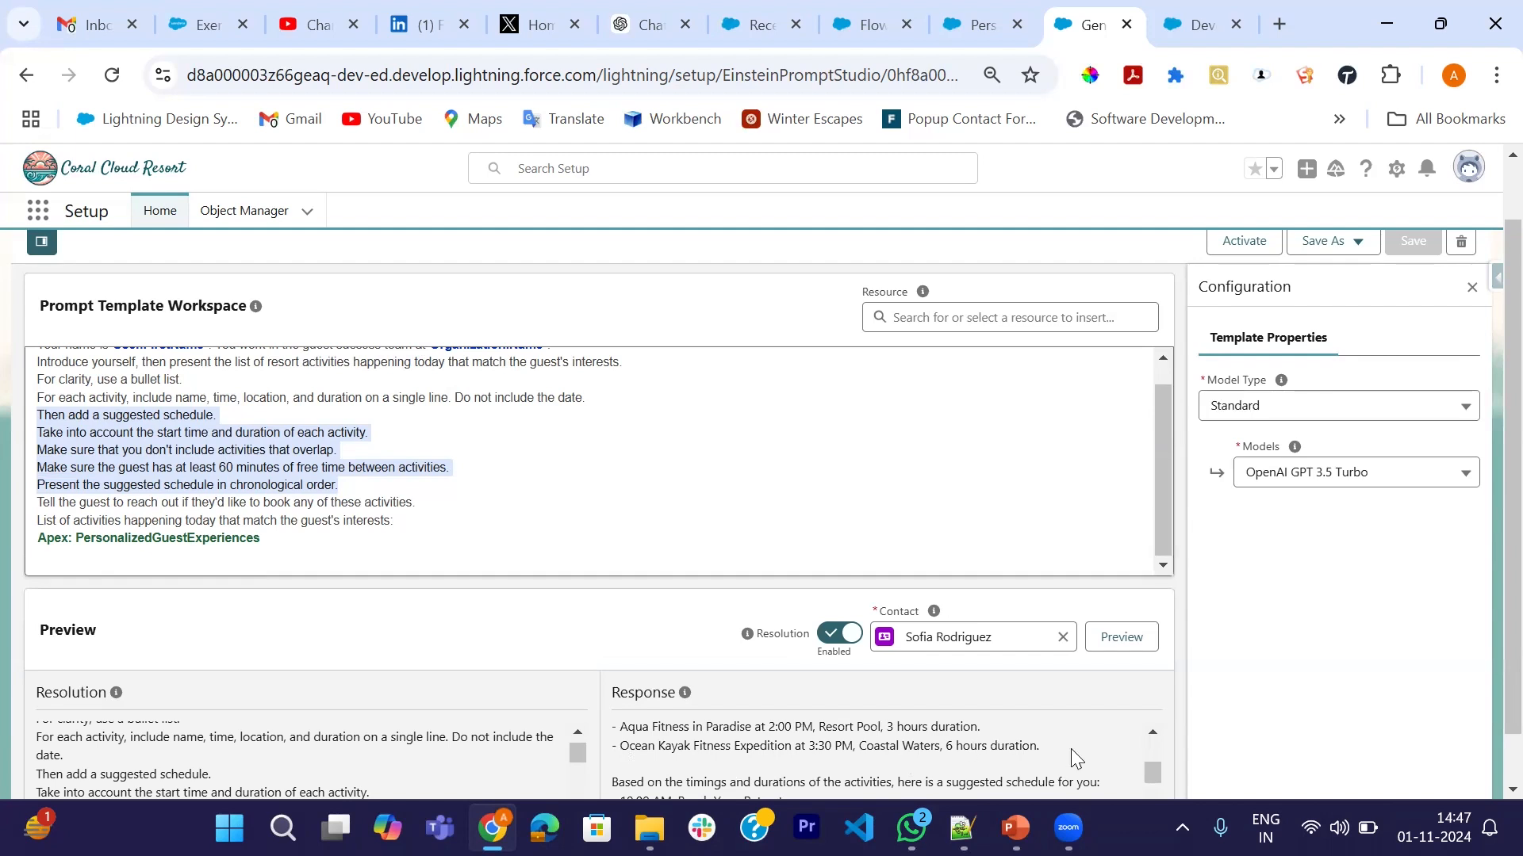
scroll(1048, 749, "down", 1)
scroll(903, 730, "up", 1)
scroll(882, 740, "down", 1)
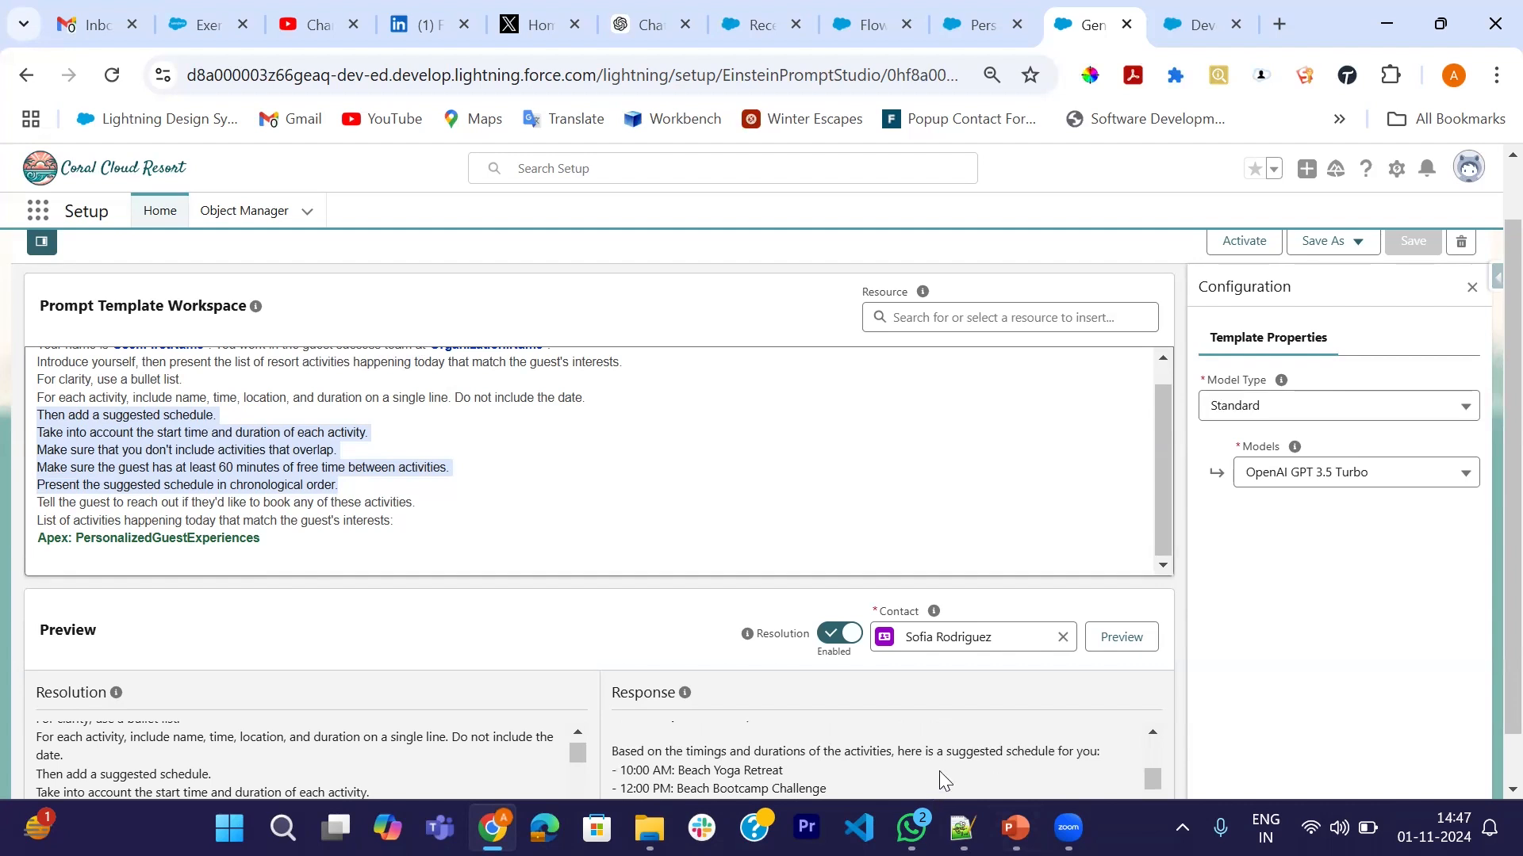
scroll(856, 783, "down", 1)
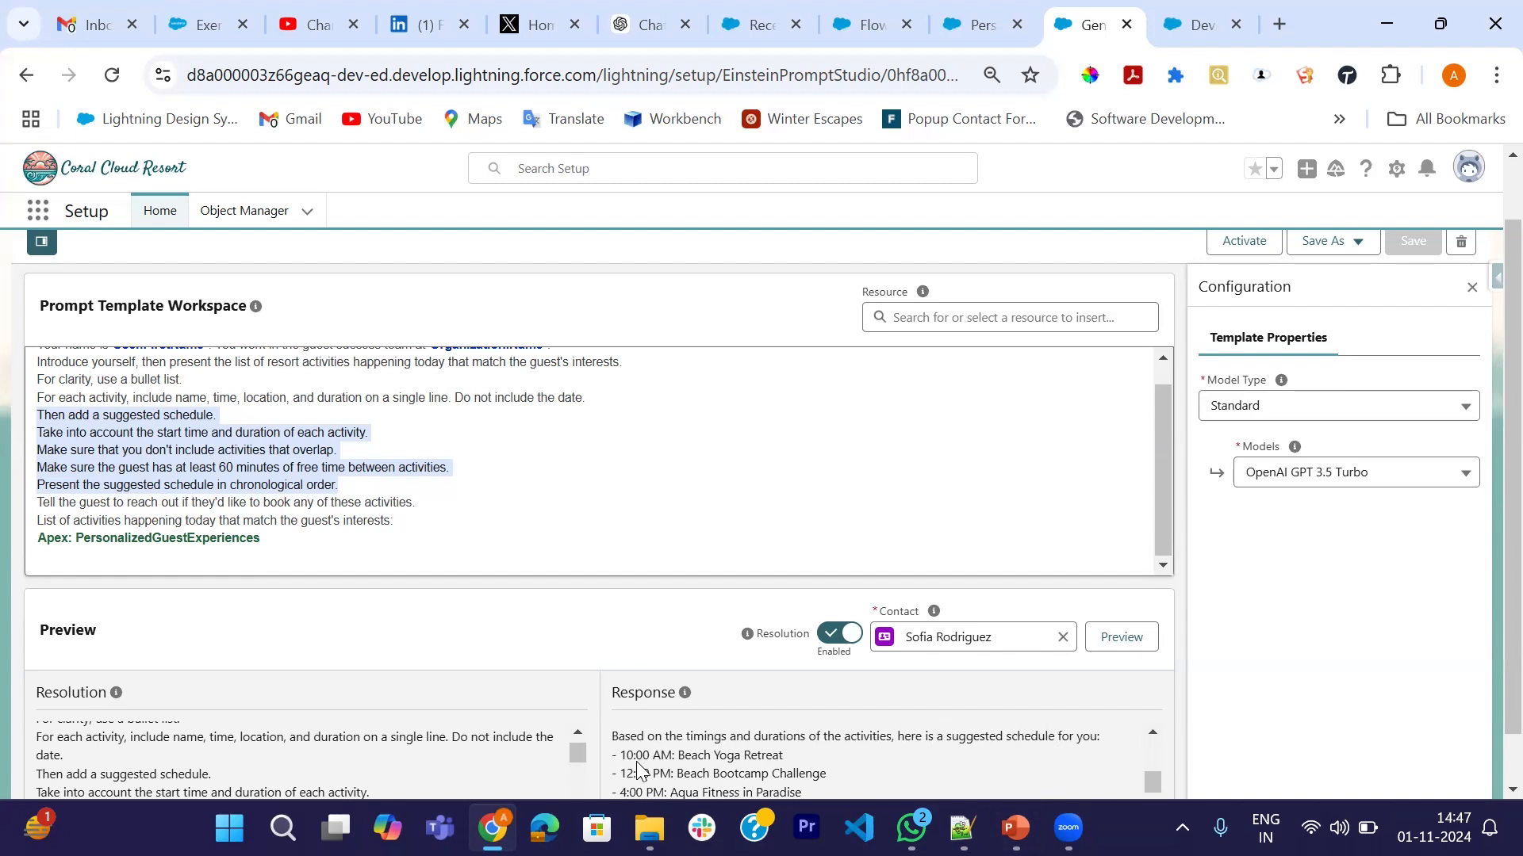
scroll(856, 758, "down", 1)
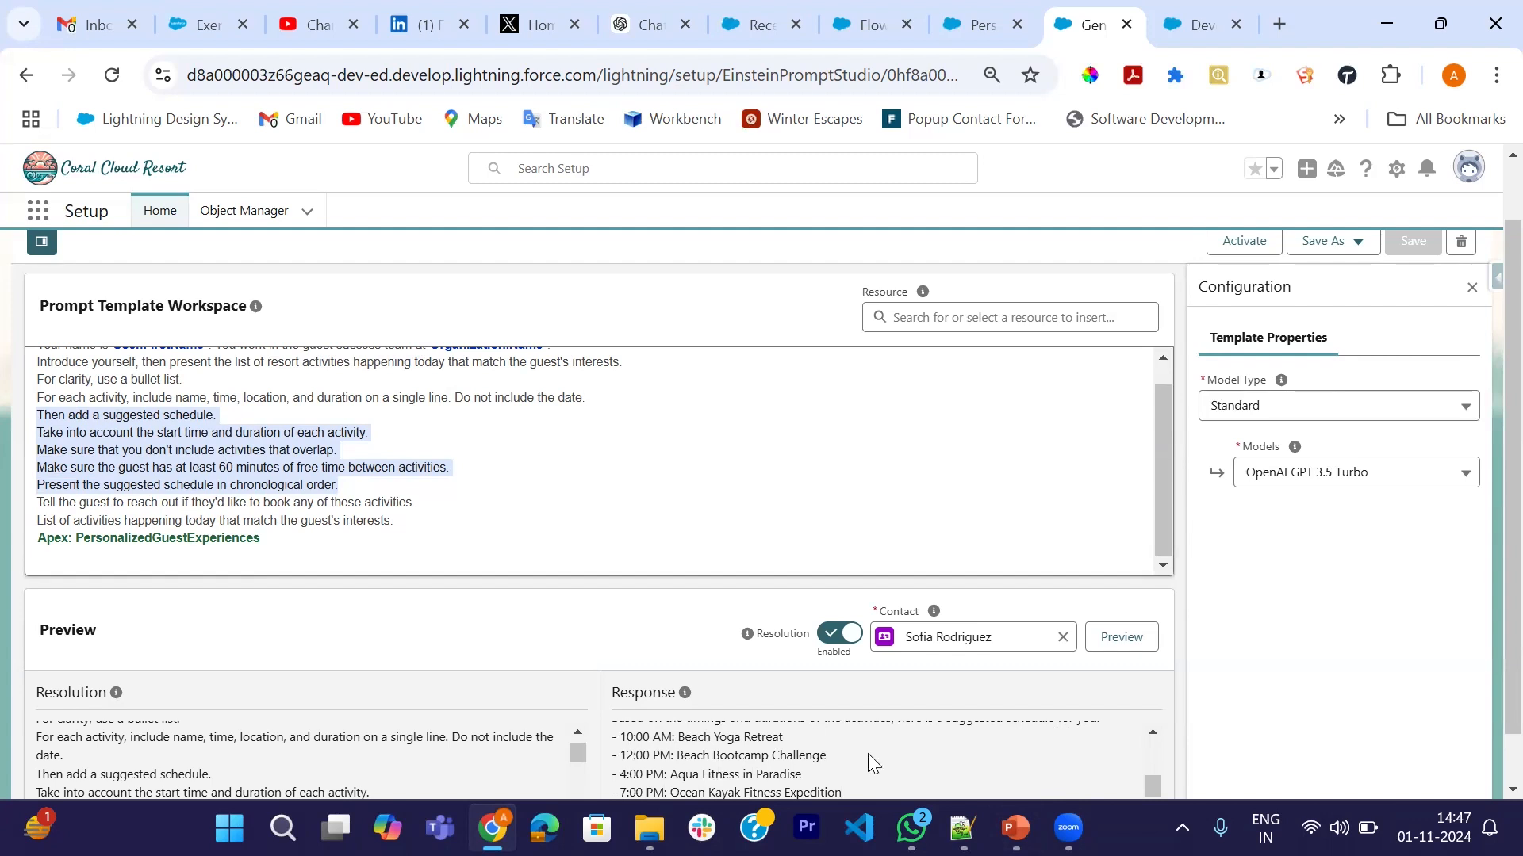
scroll(867, 757, "down", 1)
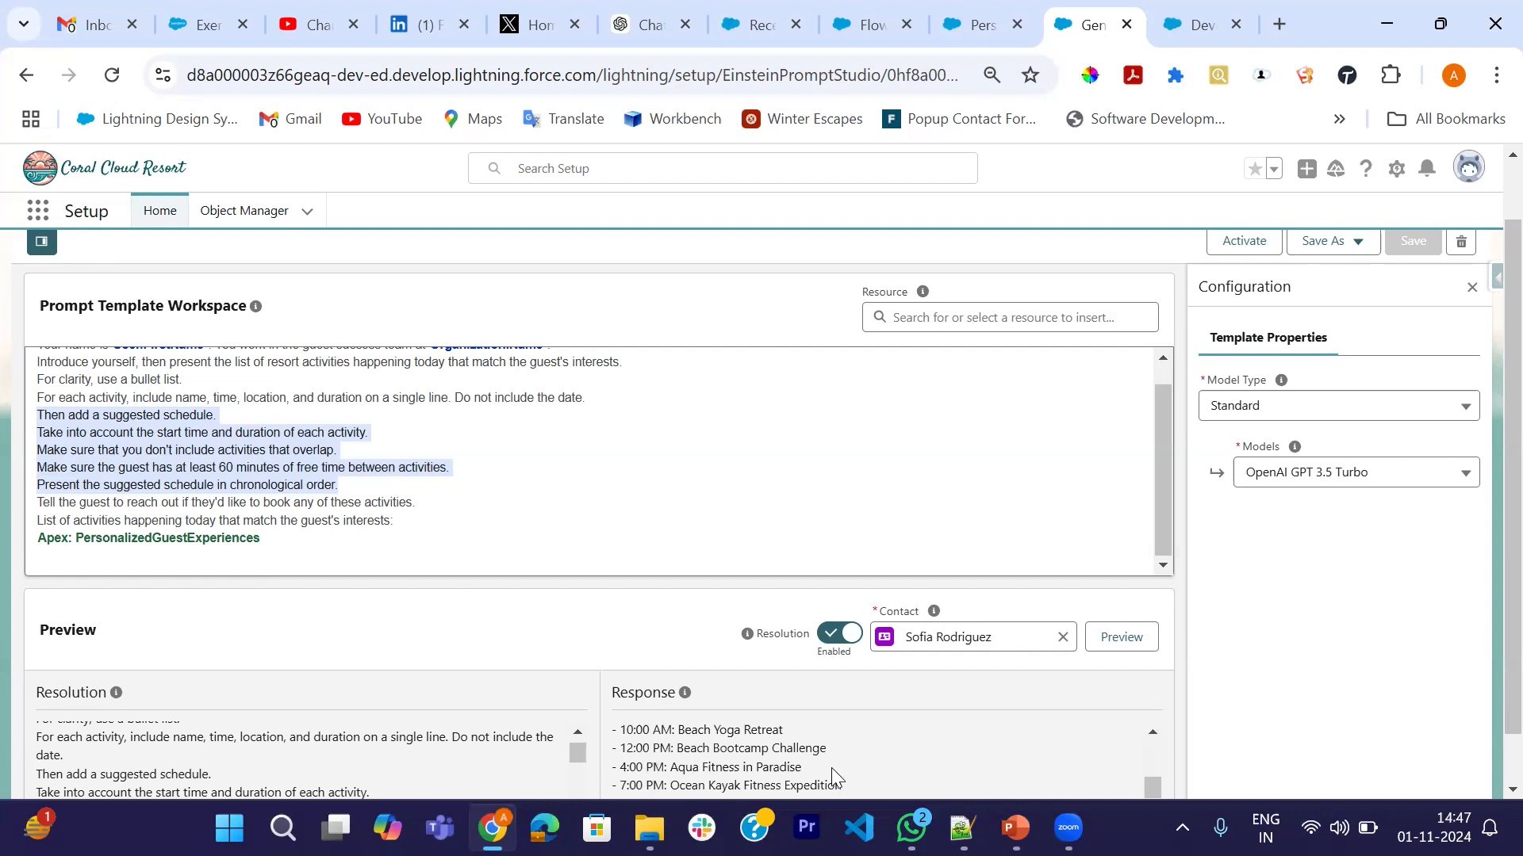
scroll(793, 773, "up", 3)
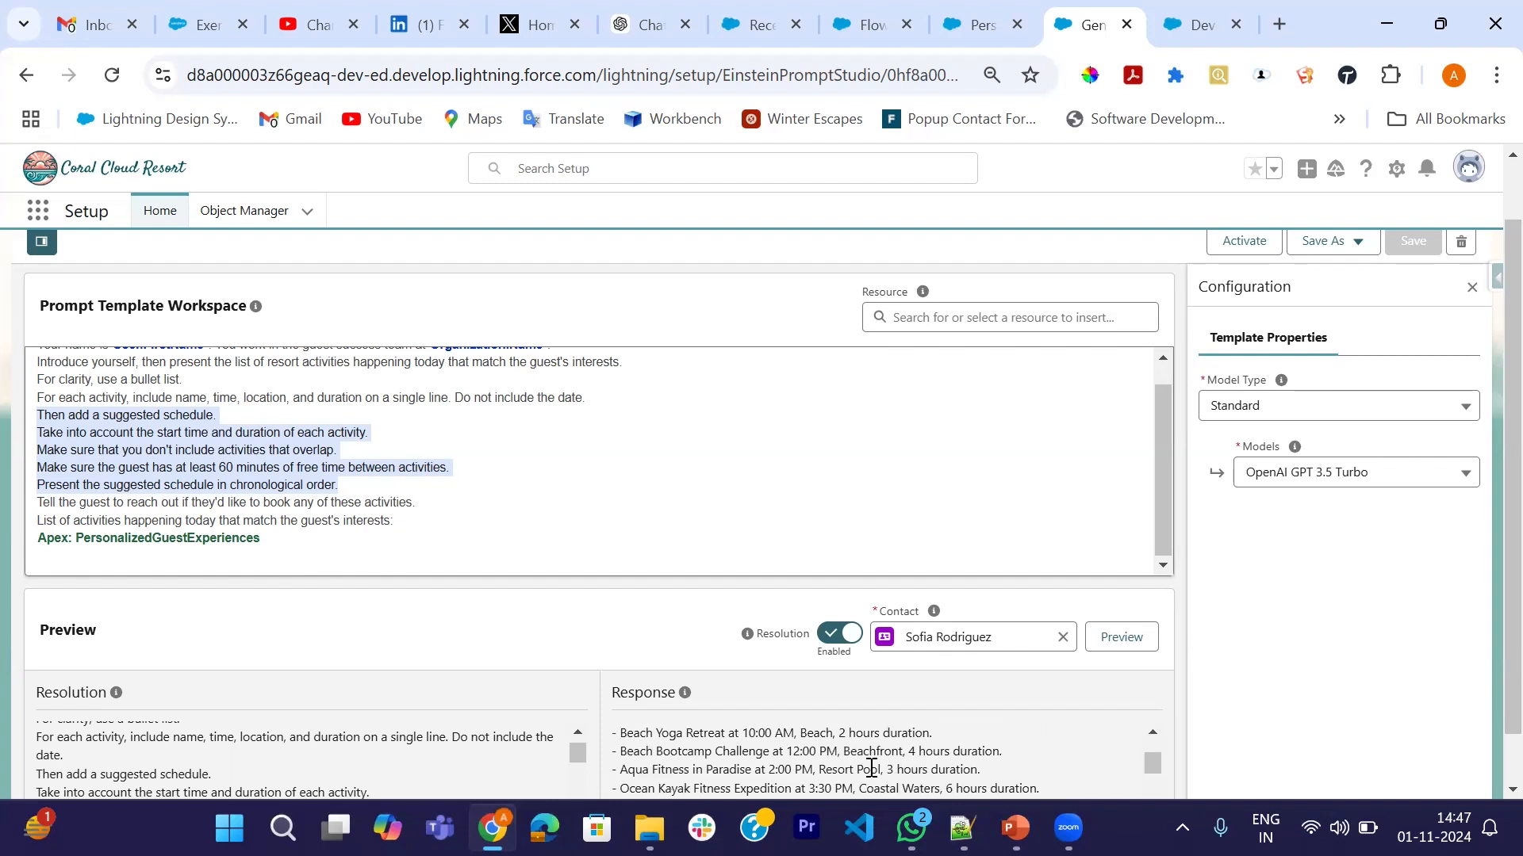
scroll(882, 761, "down", 5)
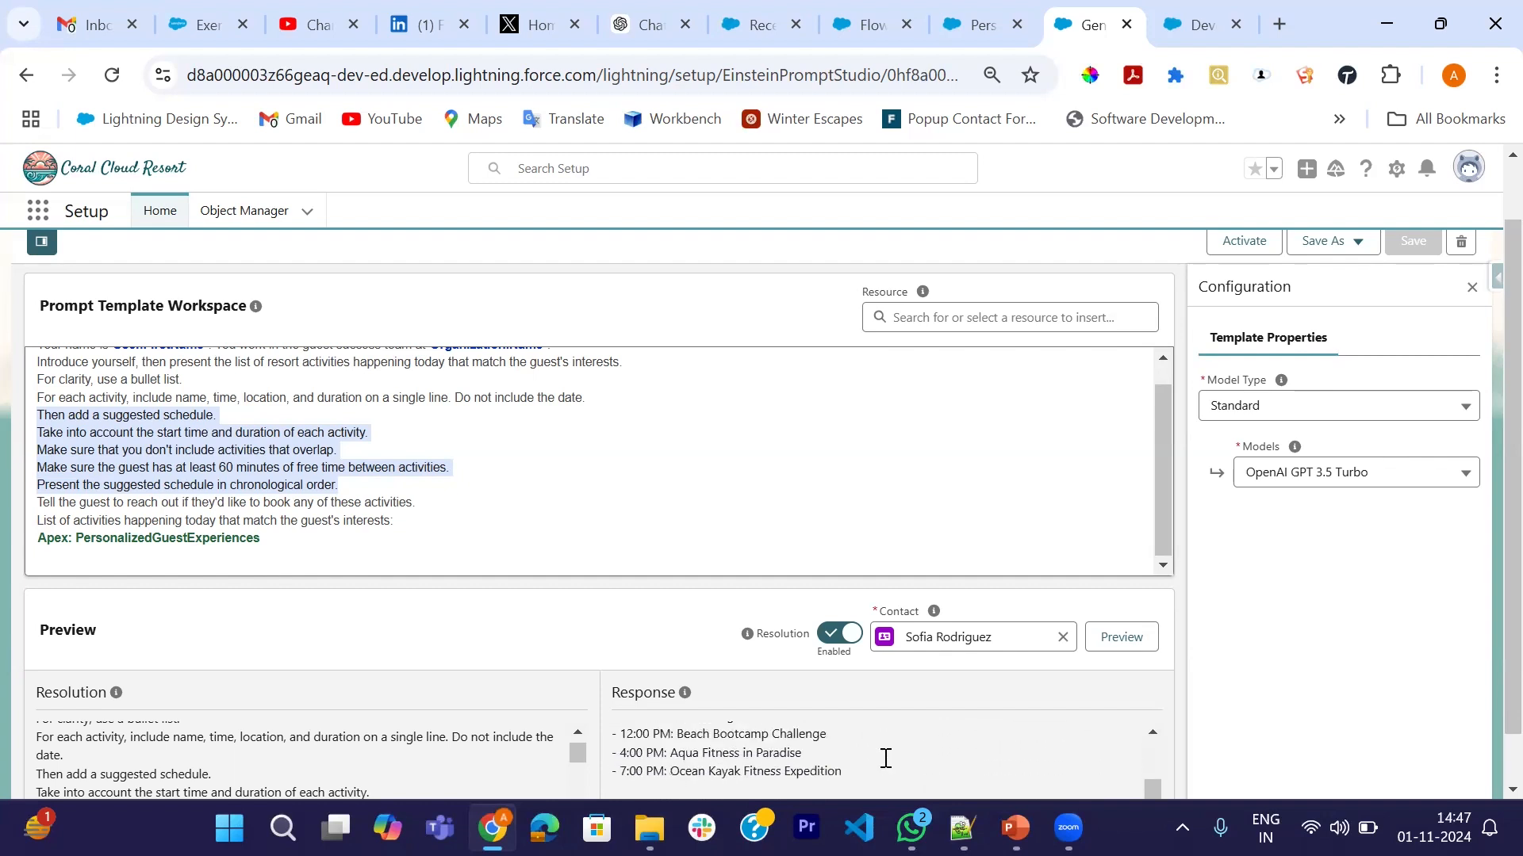
scroll(861, 767, "down", 1)
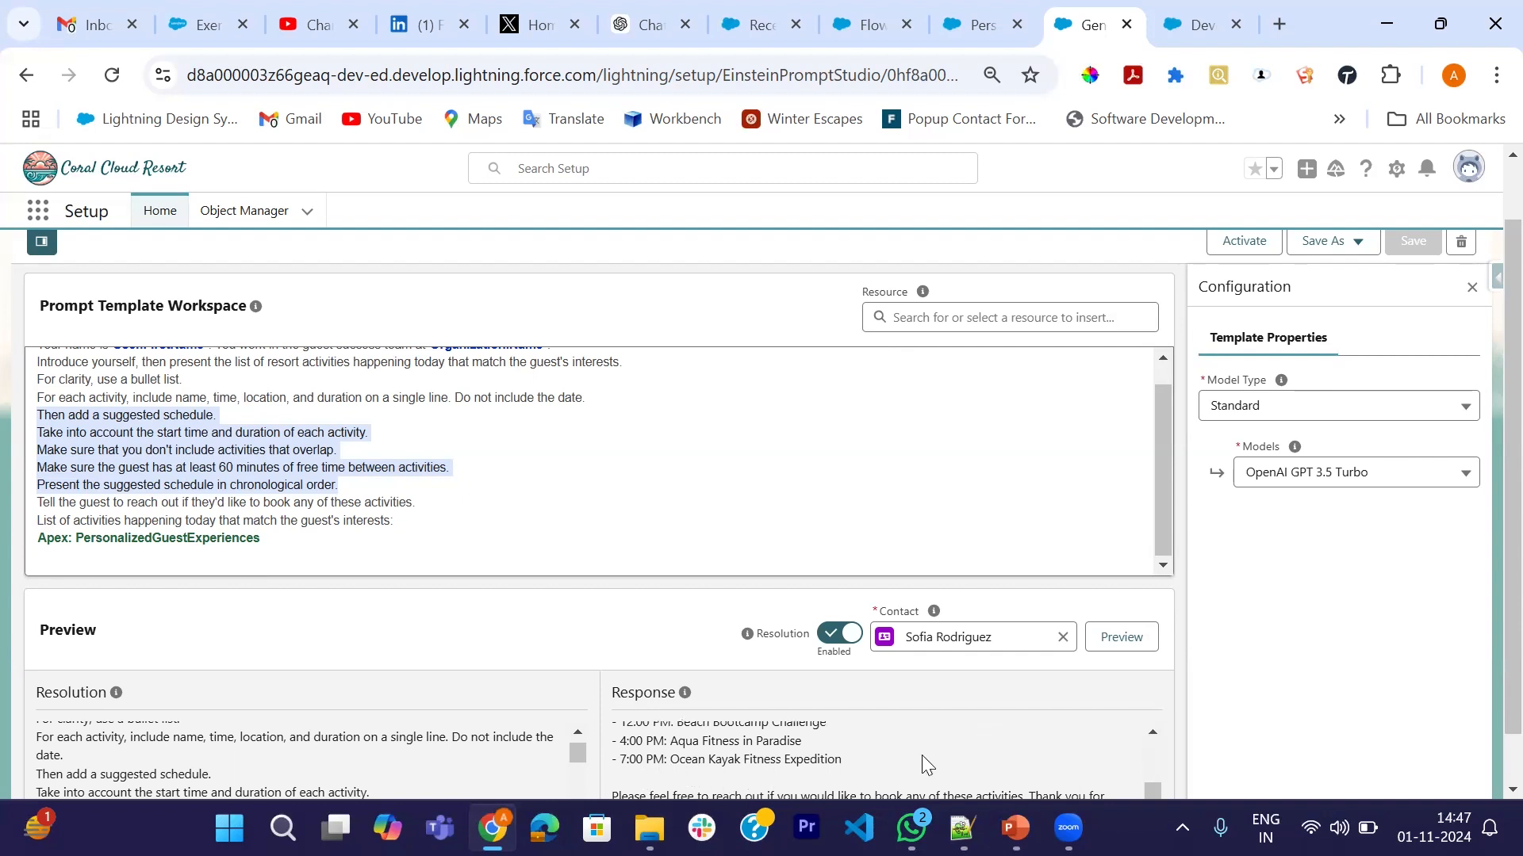
scroll(922, 755, "down", 1)
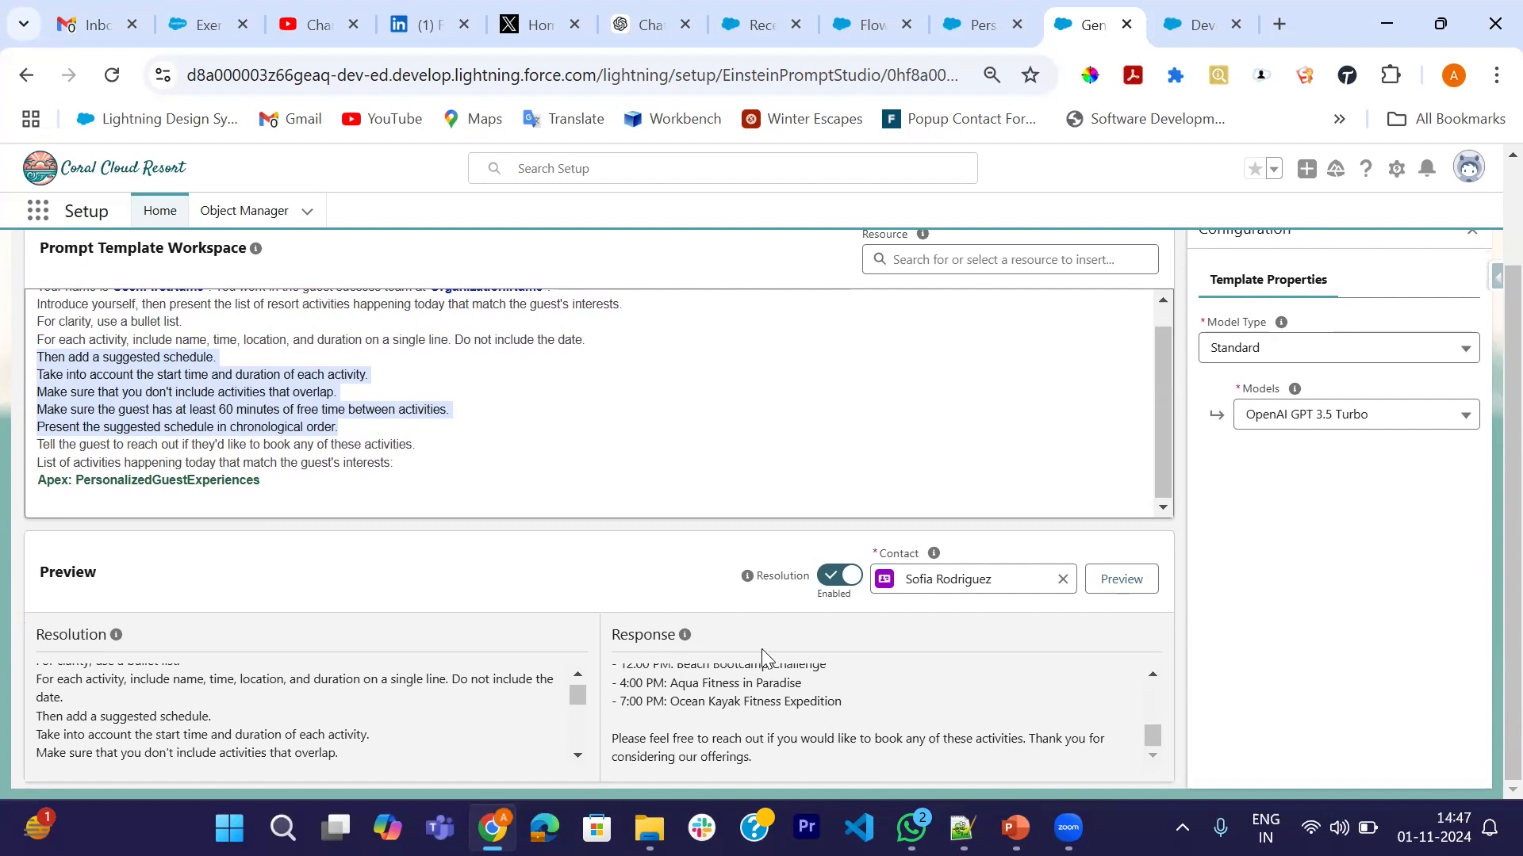
scroll(696, 473, "up", 3)
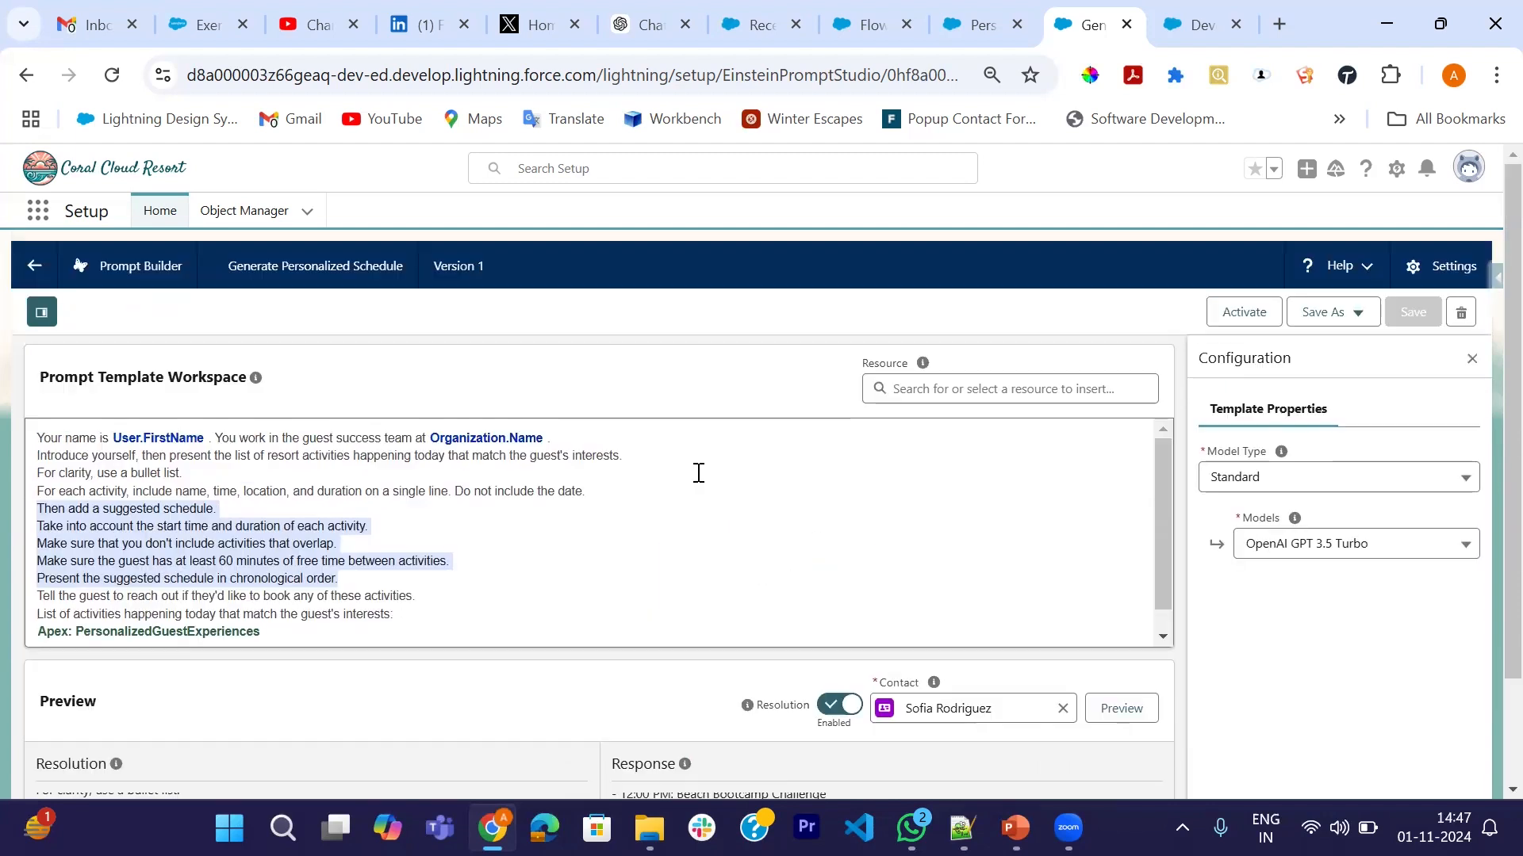
- Activate version 1 of the template, review the preview, and return to Recently Viewed contacts
left_click(1242, 314)
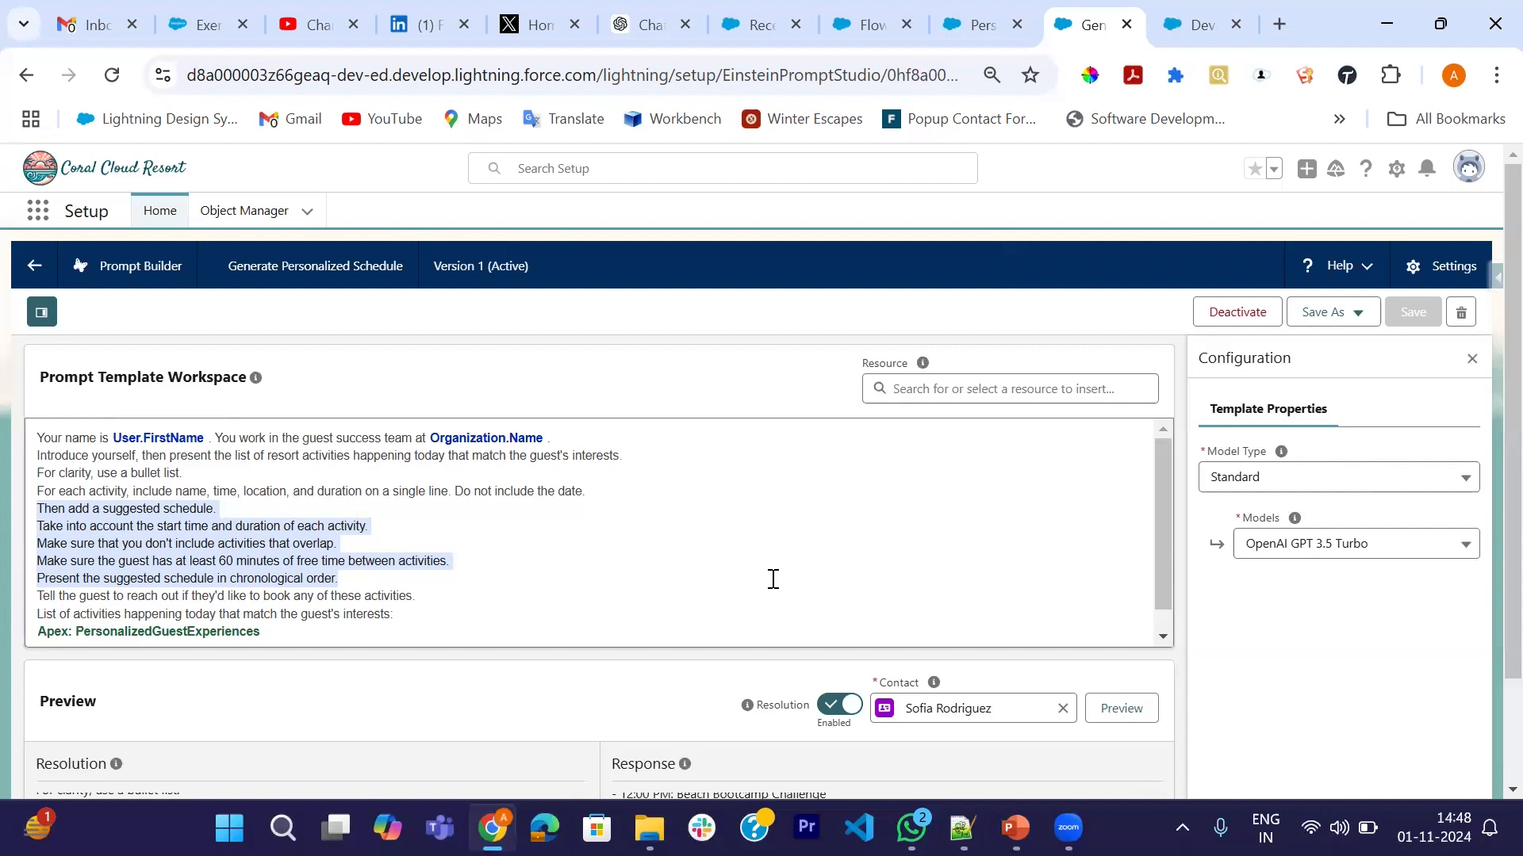
scroll(773, 580, "down", 1)
scroll(773, 580, "down", 1)
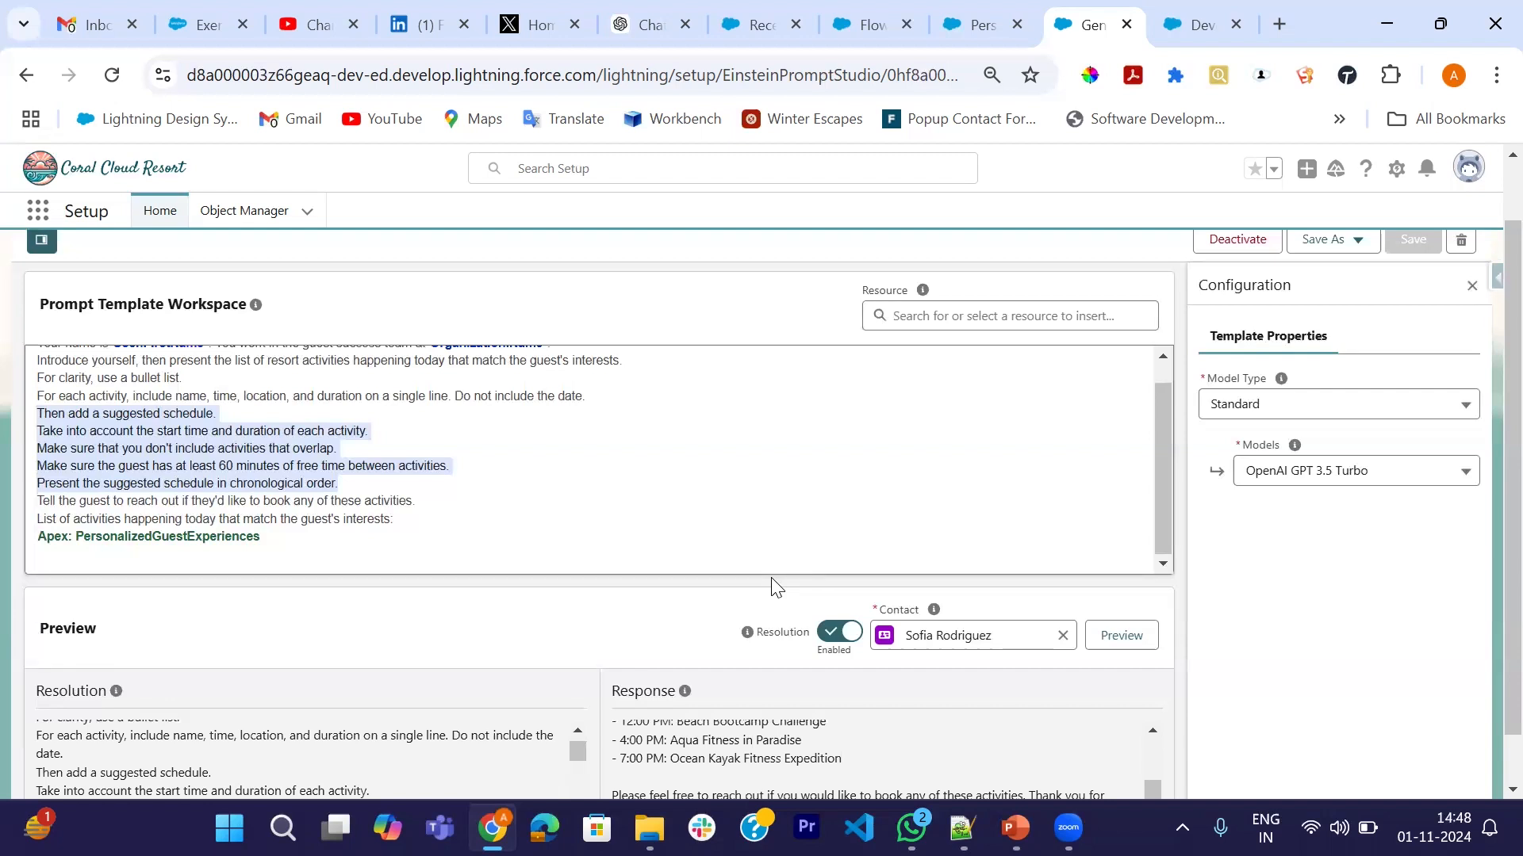
scroll(776, 587, "down", 1)
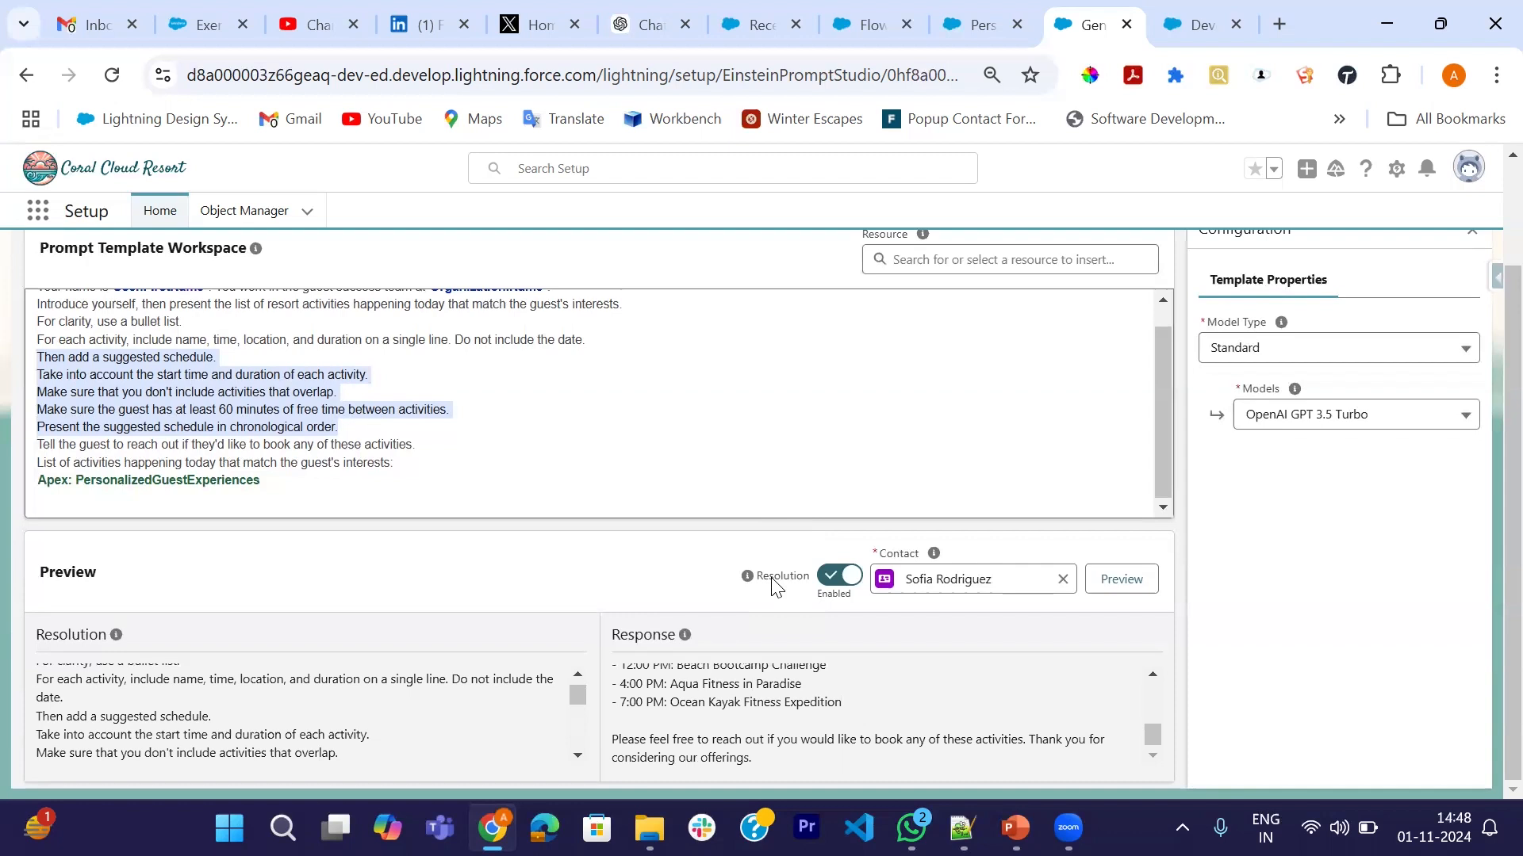
left_click(758, 24)
- In the guest's contact page editor, confirm Personalized Schedule appears among the Highlights Panel actions, then go back
left_click(150, 423)
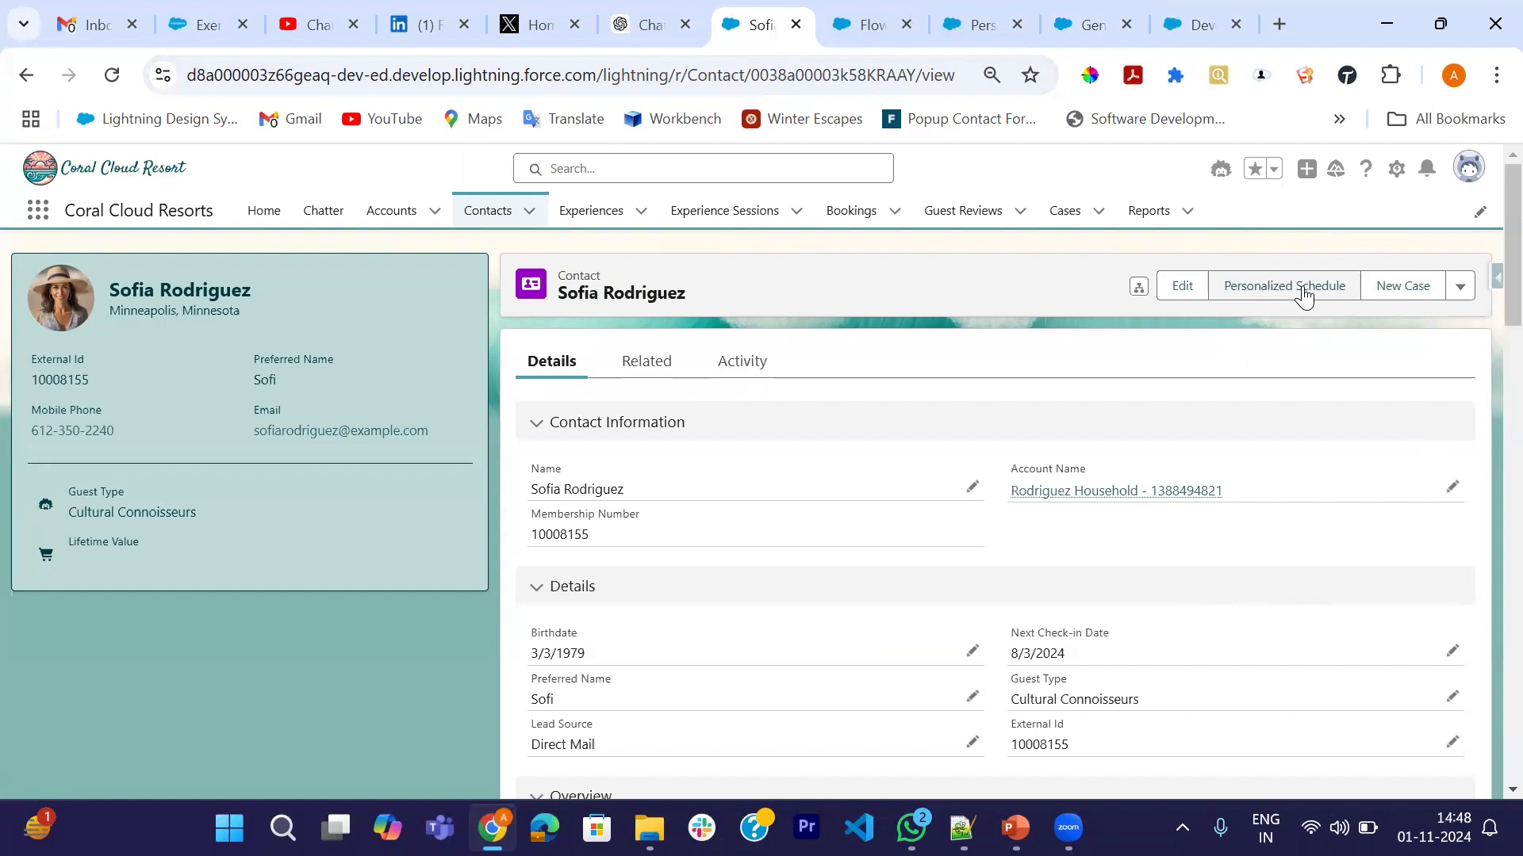
left_click(1398, 178)
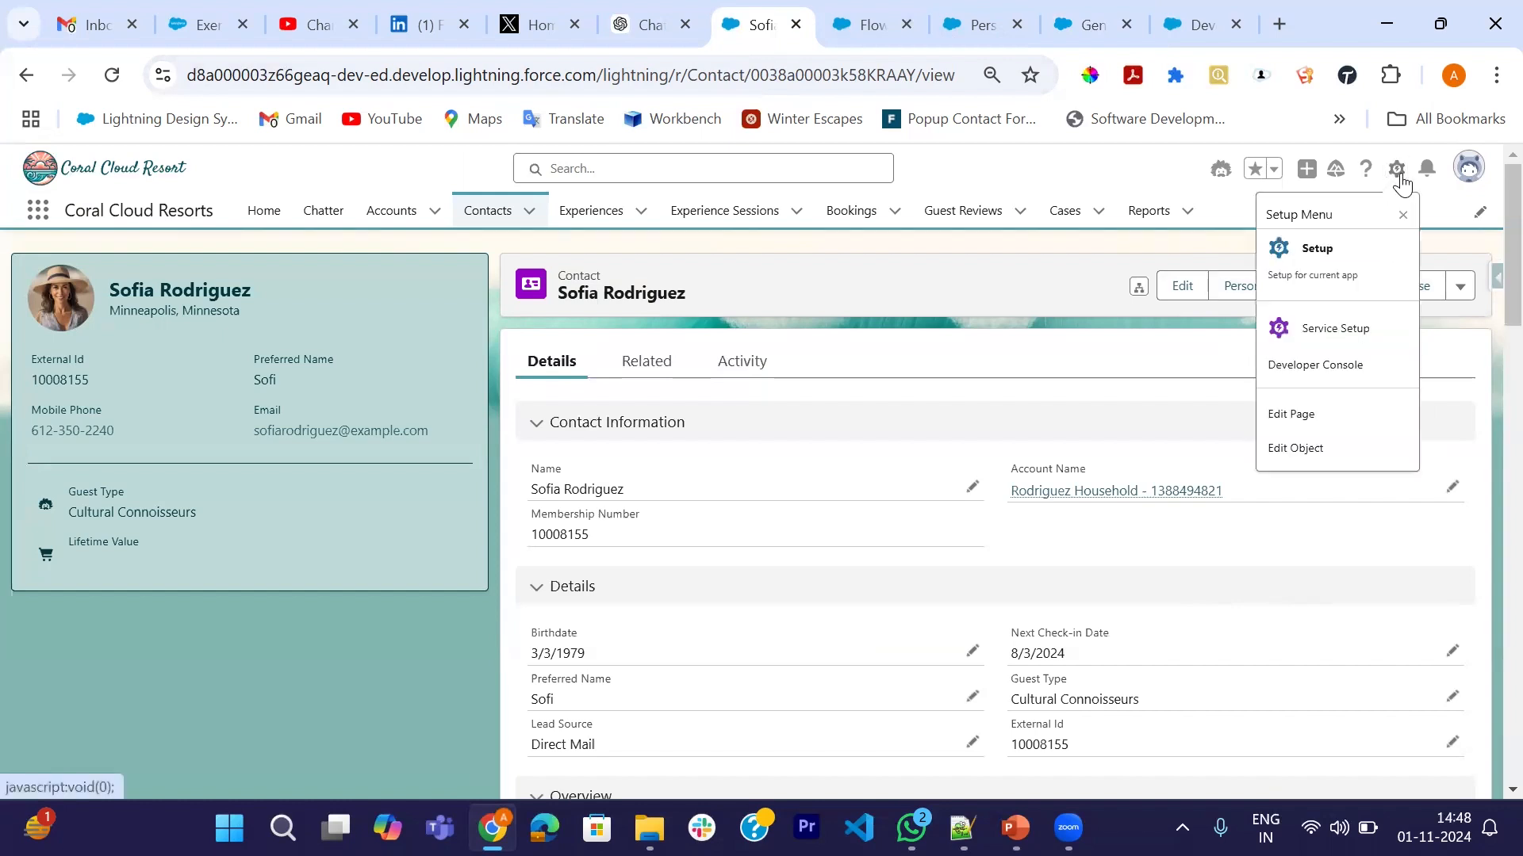
left_click(1282, 417)
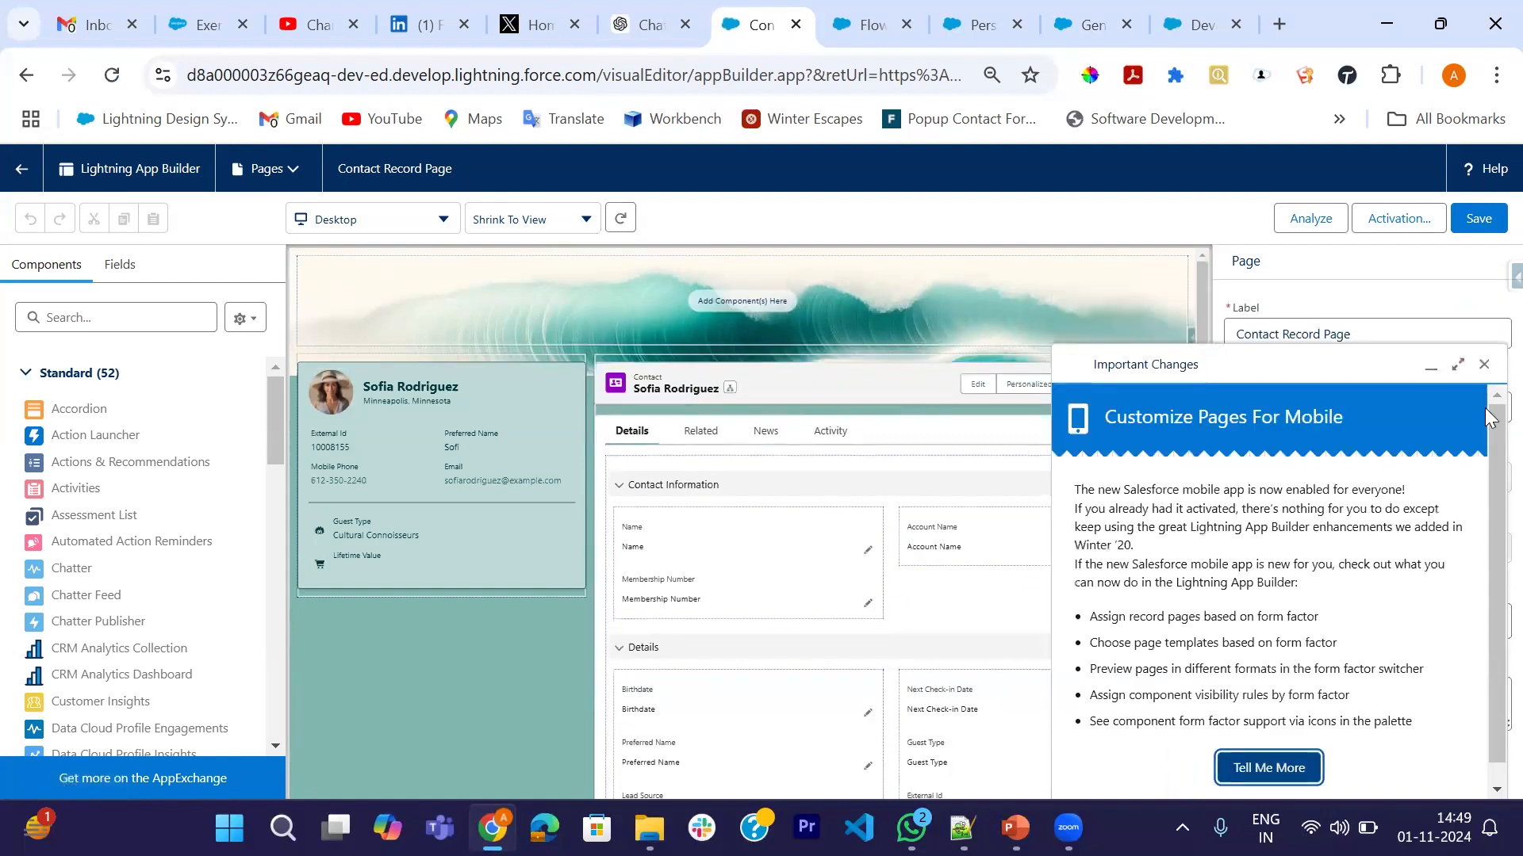
left_click(1484, 364)
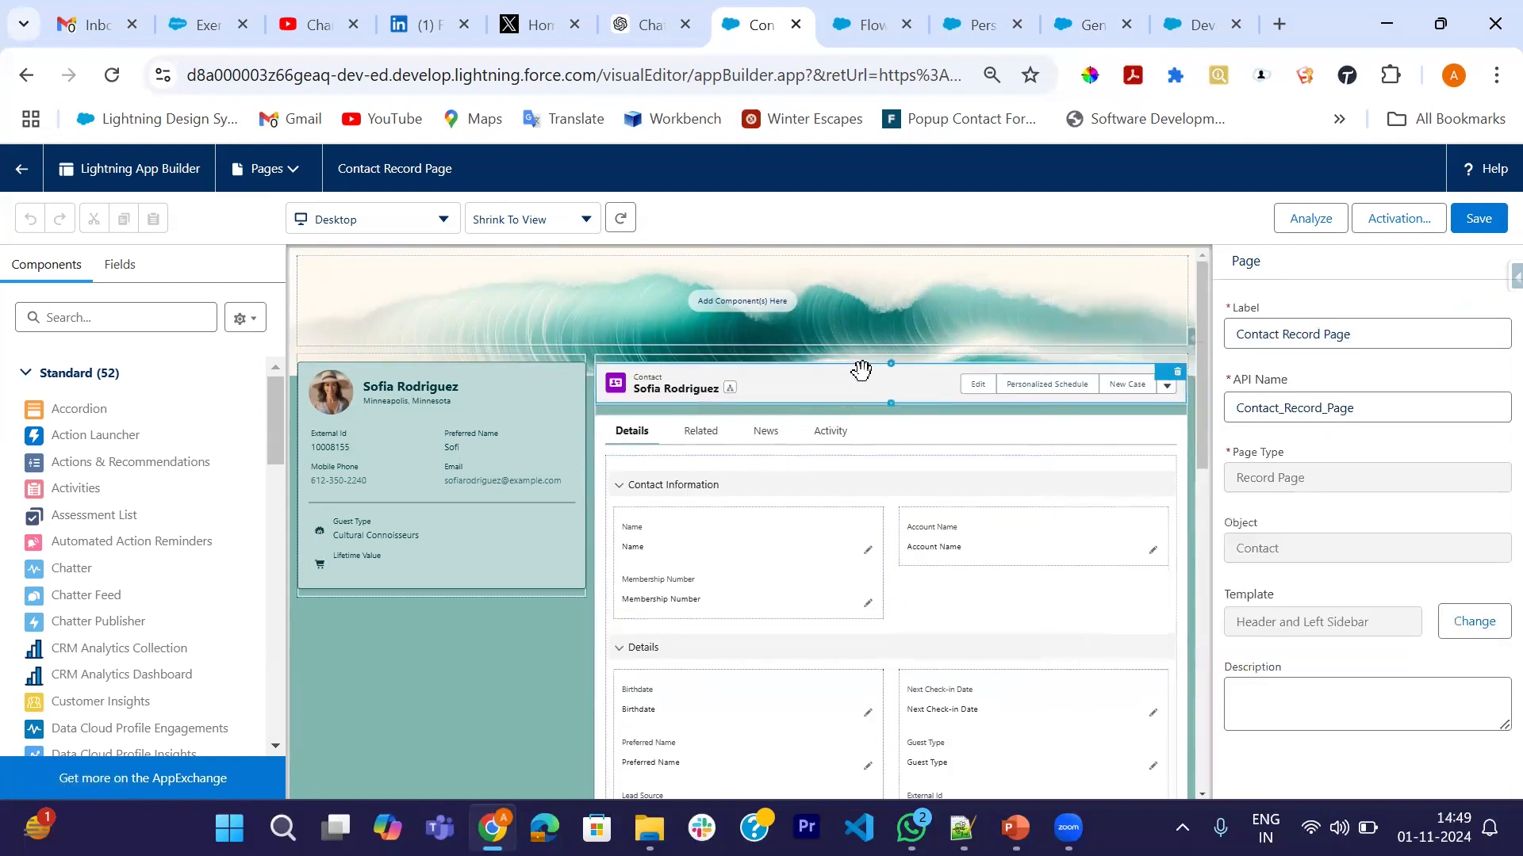
left_click(1039, 390)
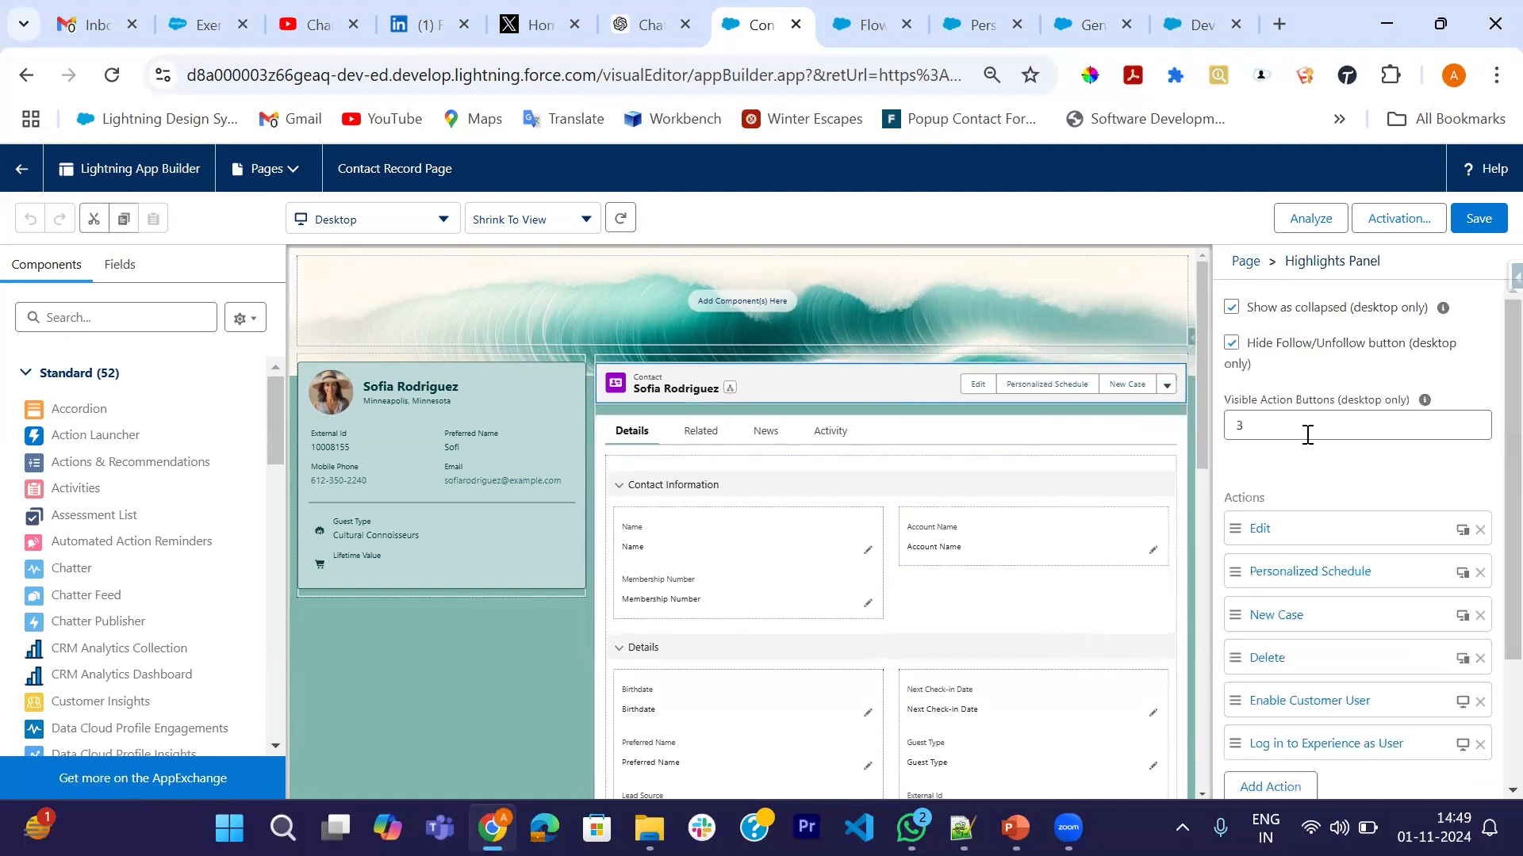
scroll(1301, 493, "down", 1)
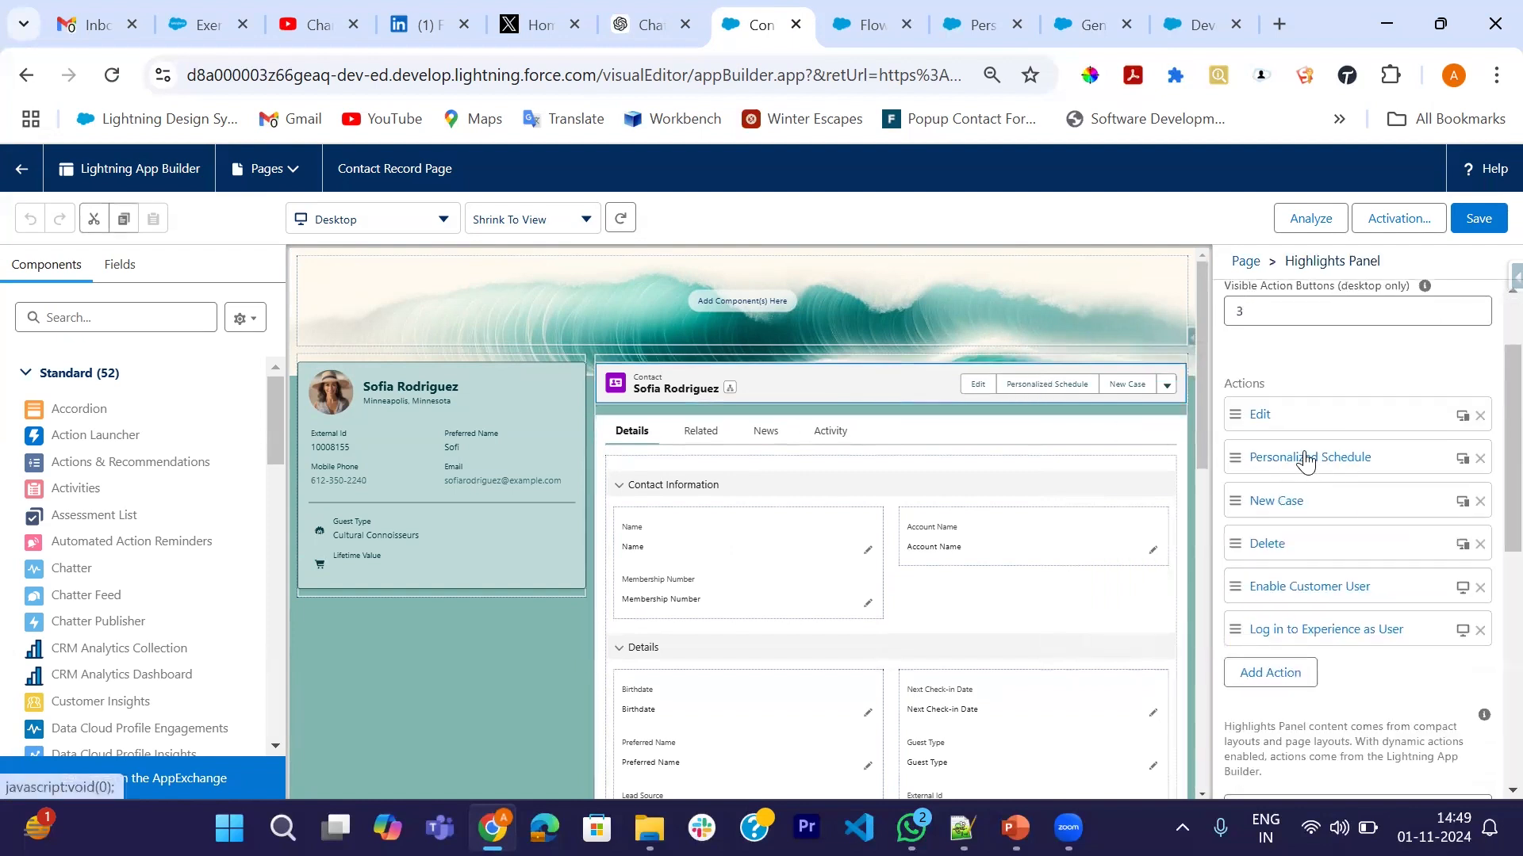
left_click(15, 173)
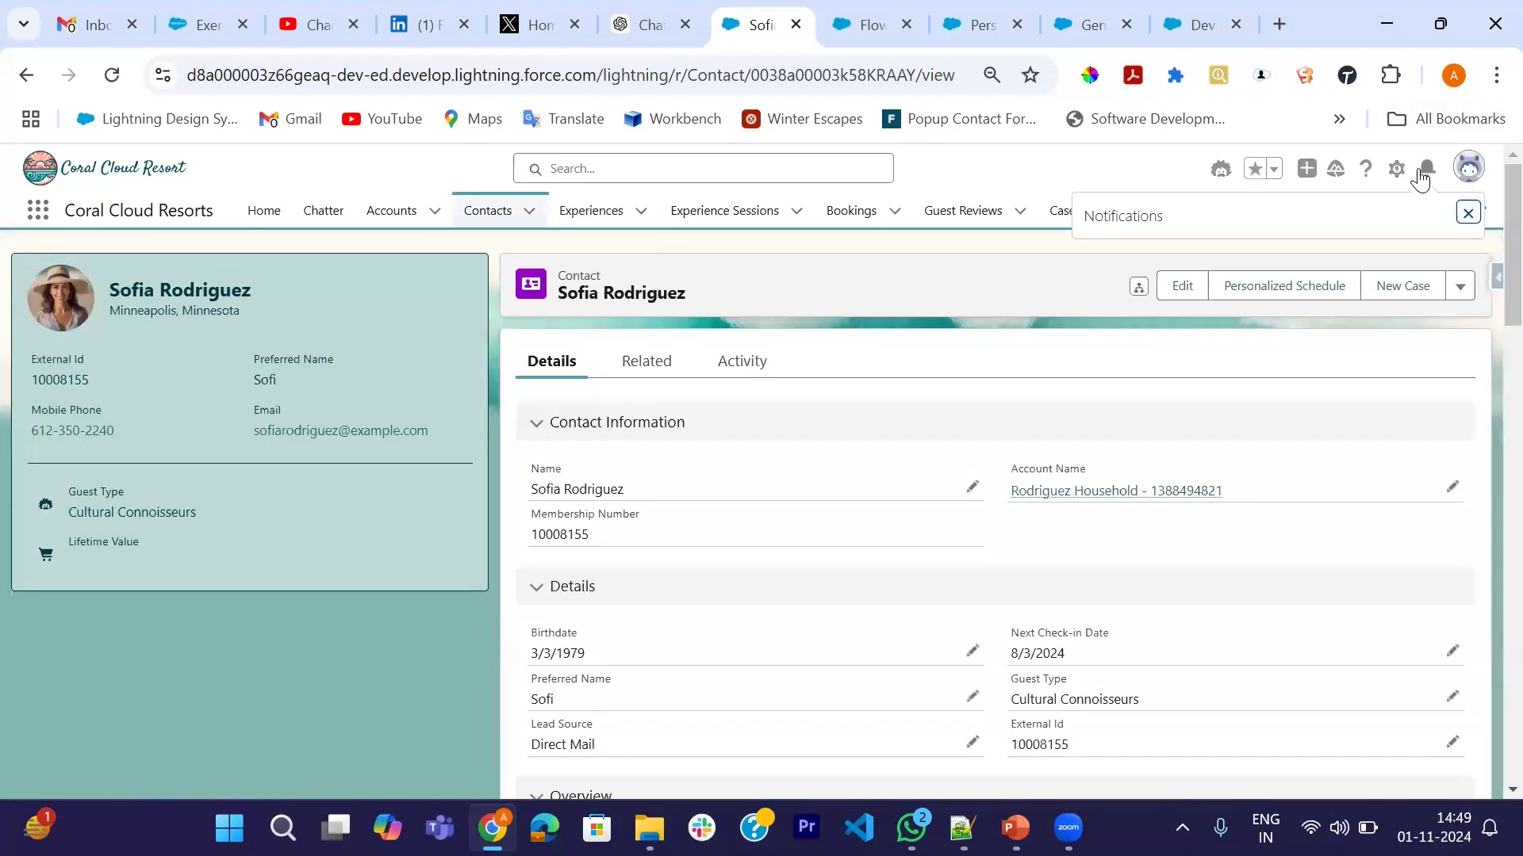
- Go to Object Manager > Contact > Buttons, Links, and Actions in Setup
left_click(1397, 180)
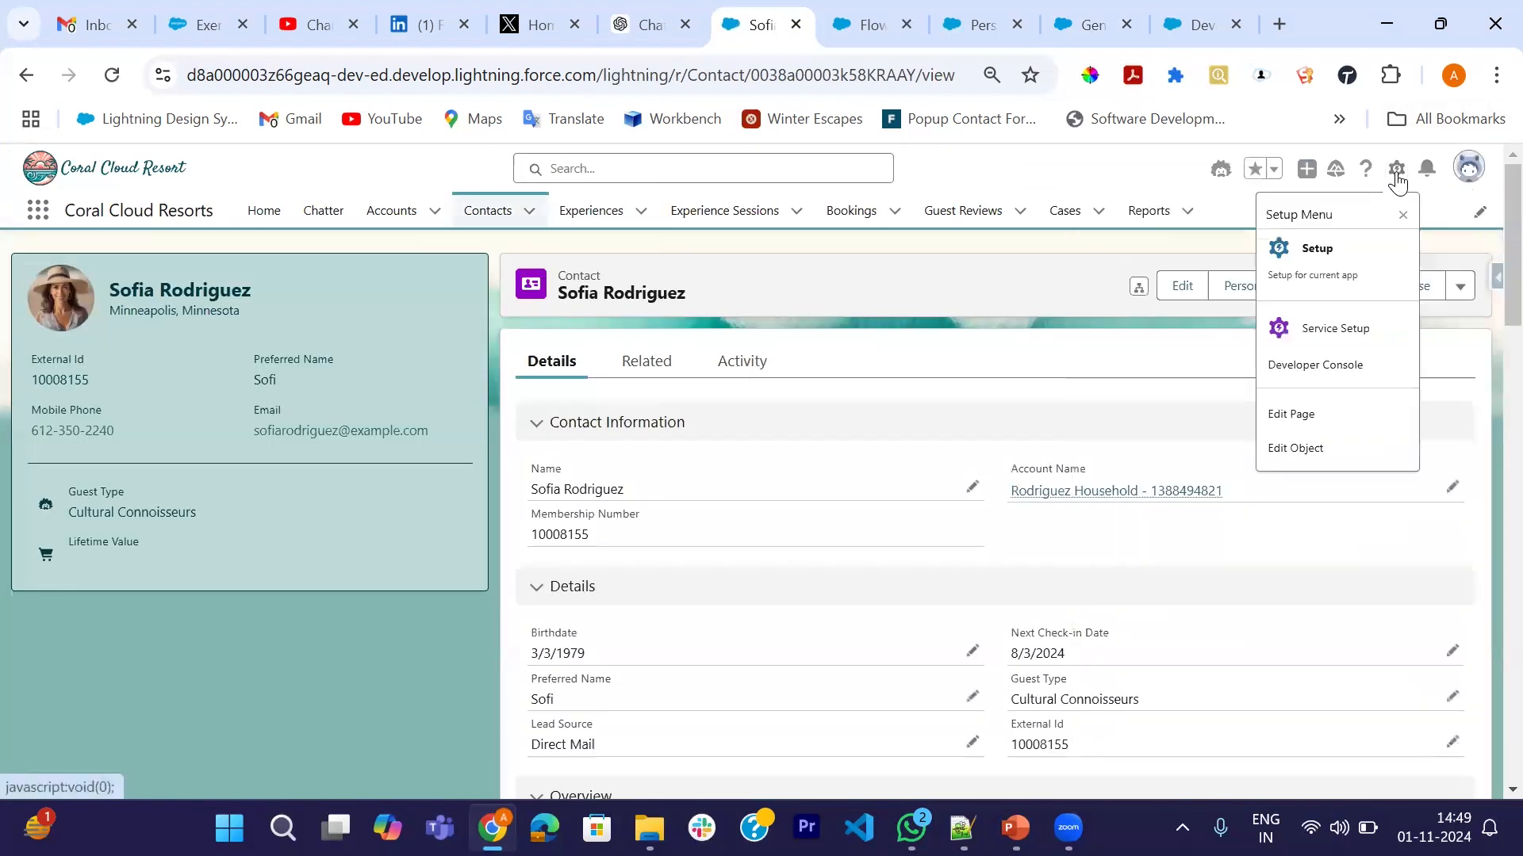
left_click(1326, 248)
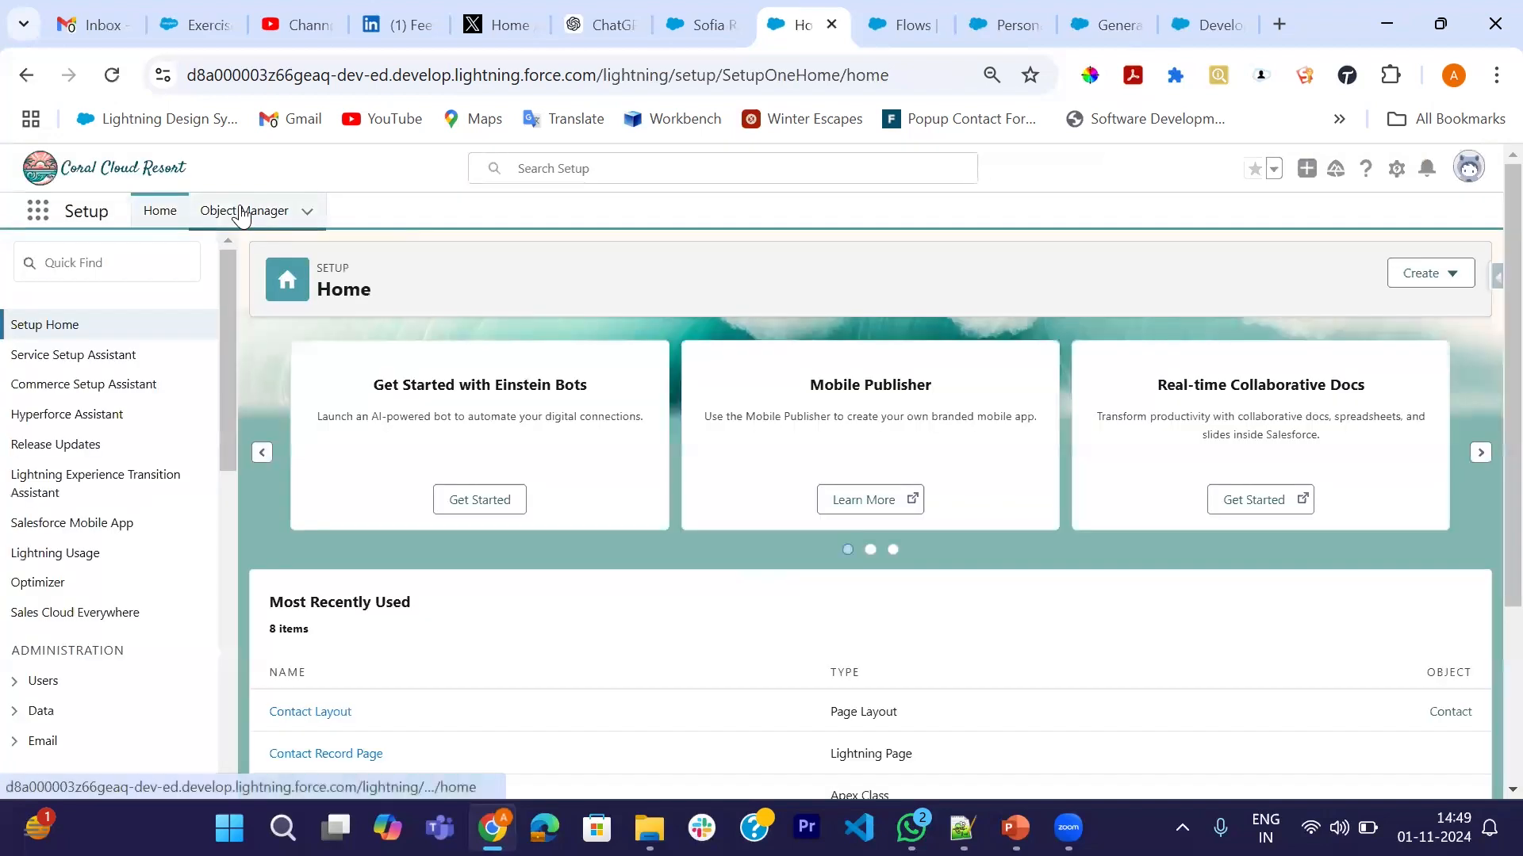
left_click(242, 212)
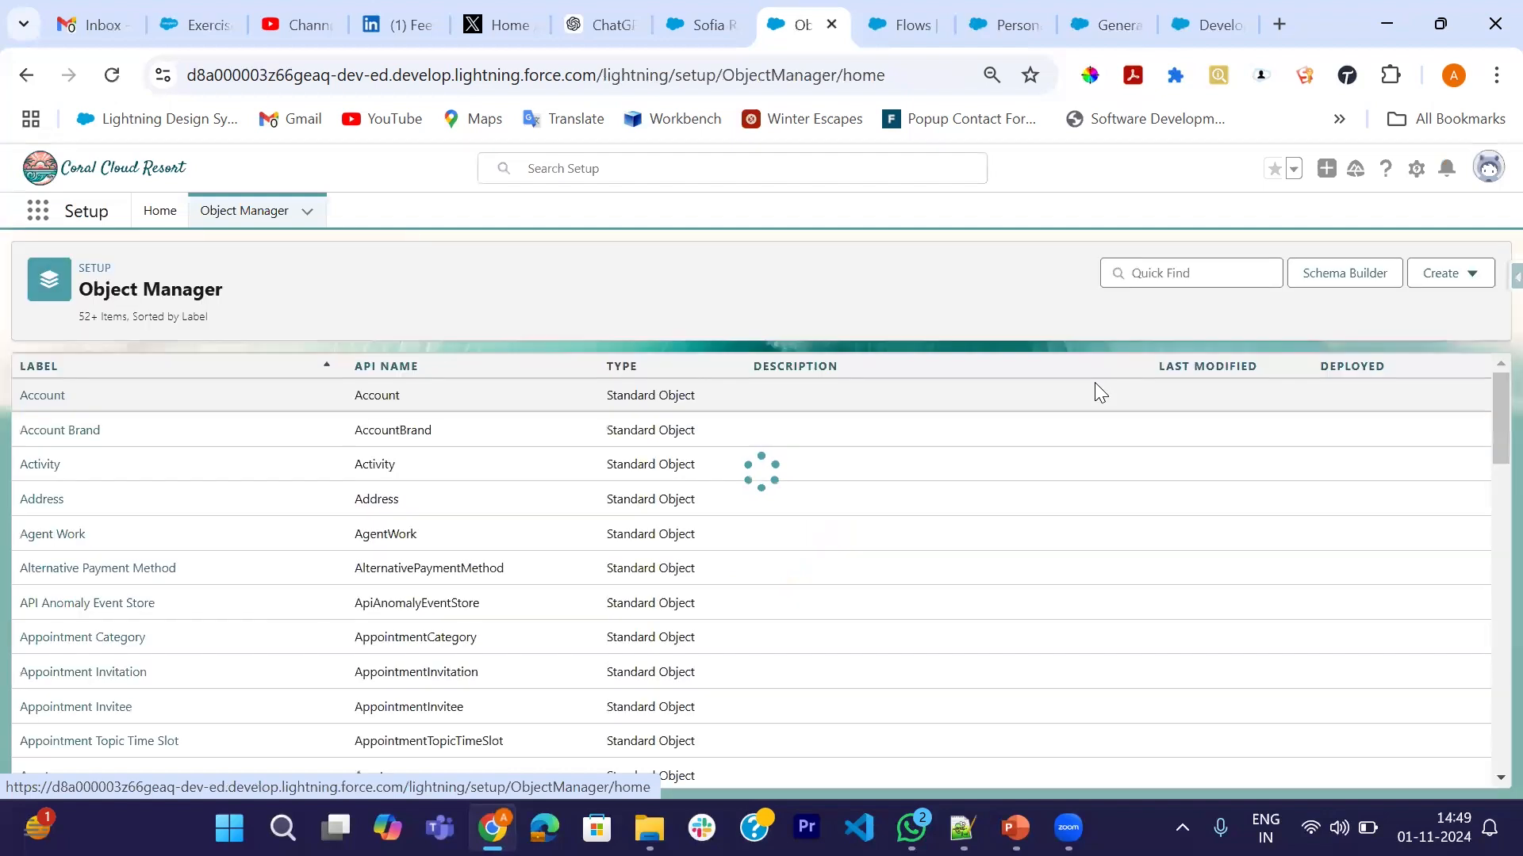
left_click(1188, 269)
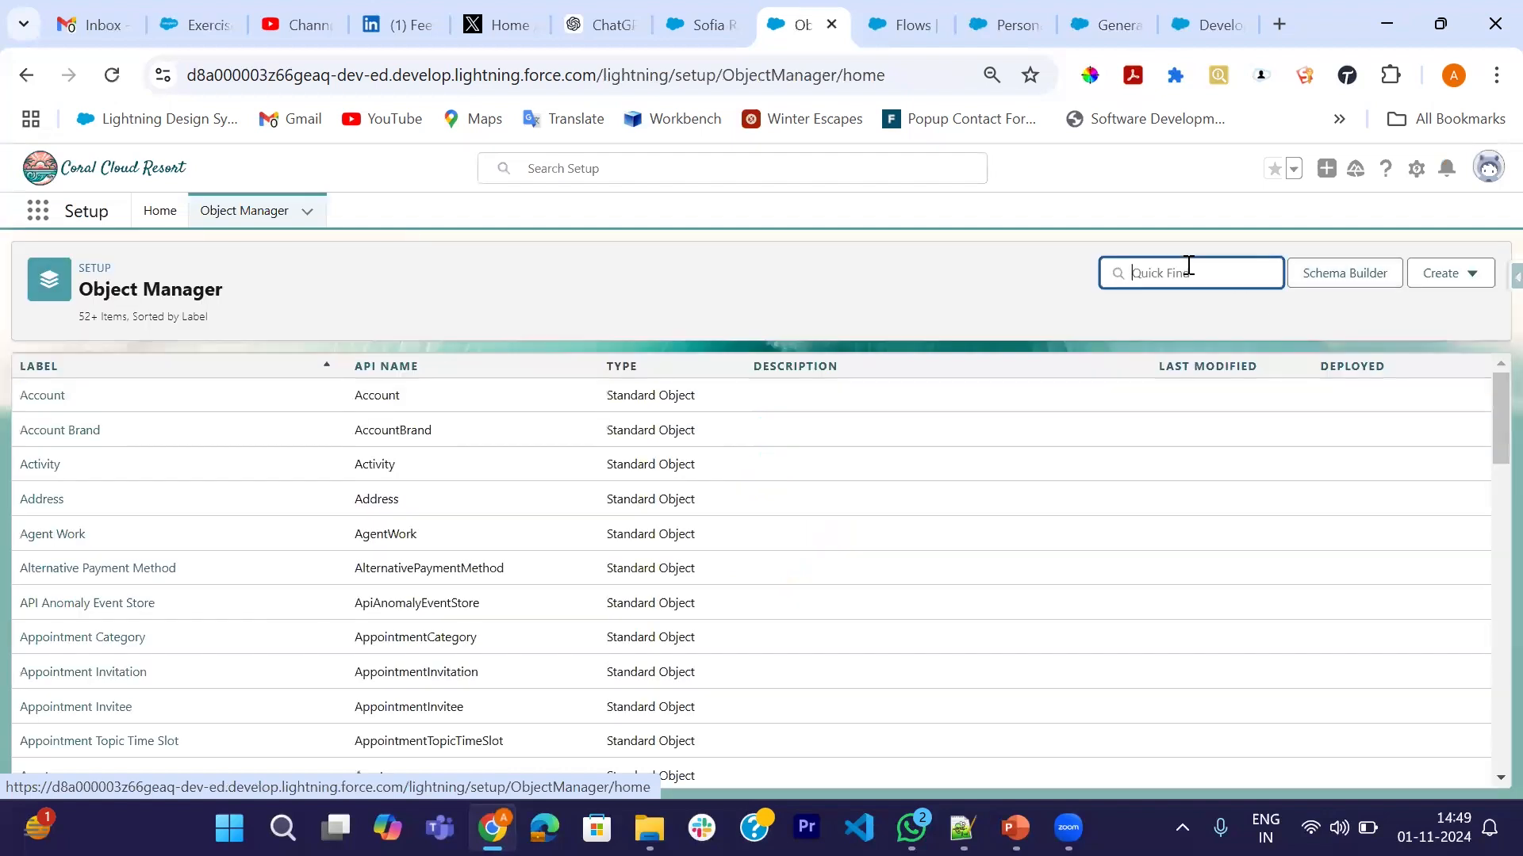
type("contac")
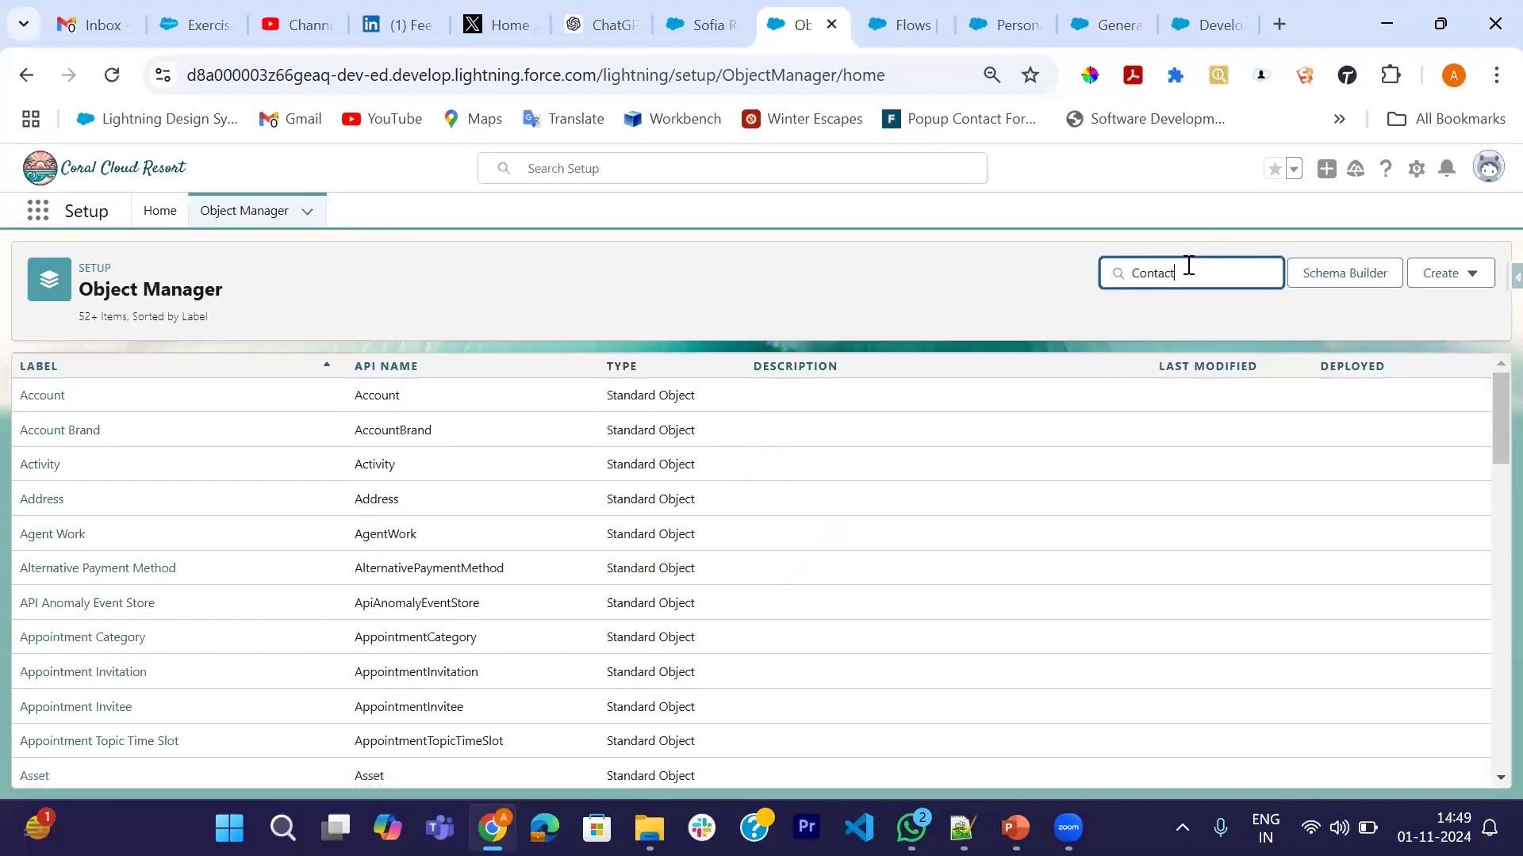
left_click(40, 394)
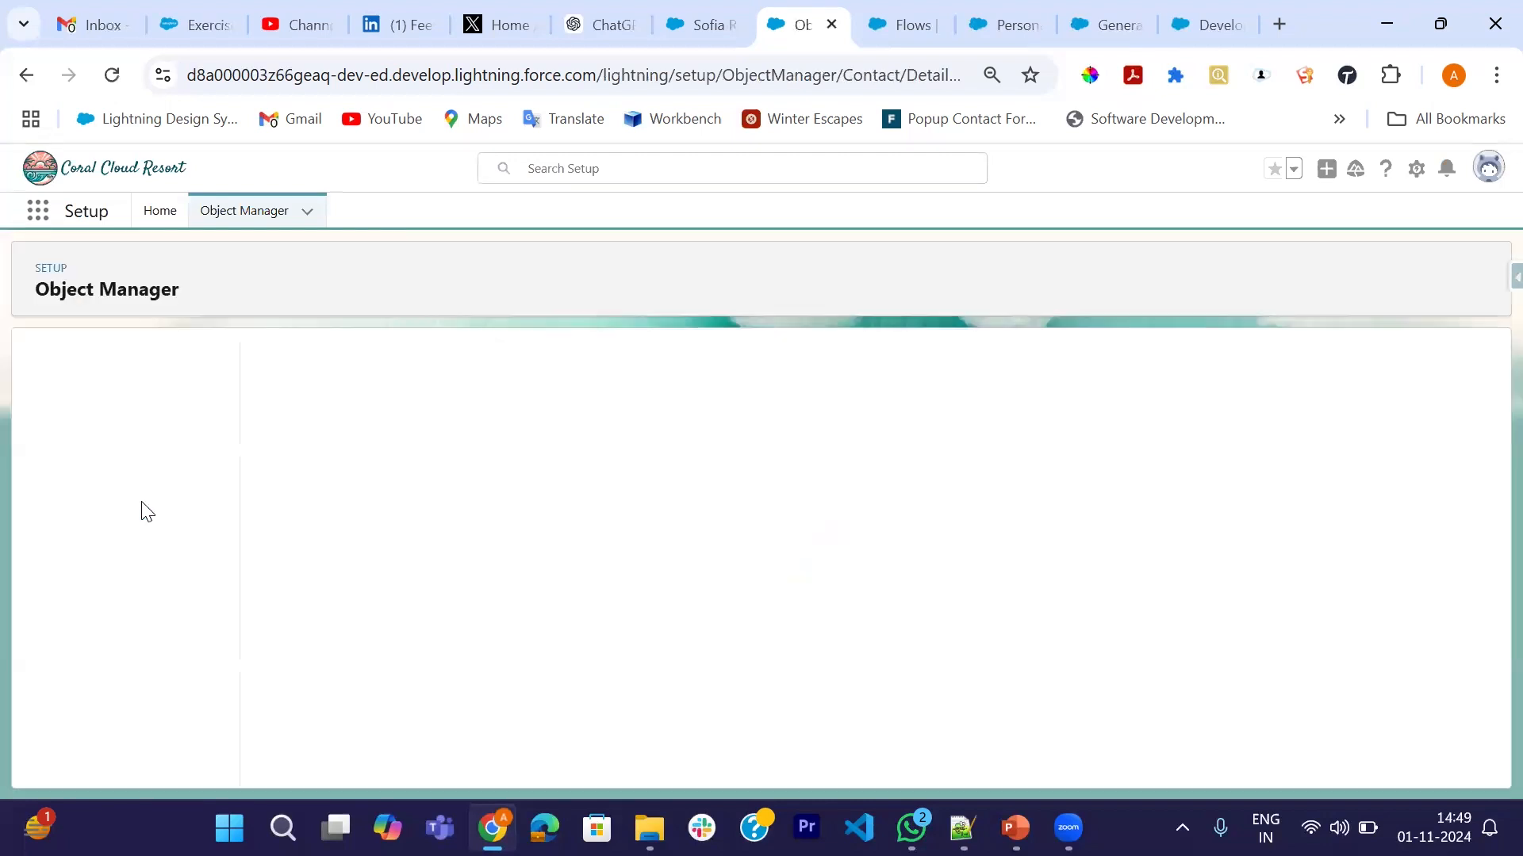
scroll(127, 566, "down", 1)
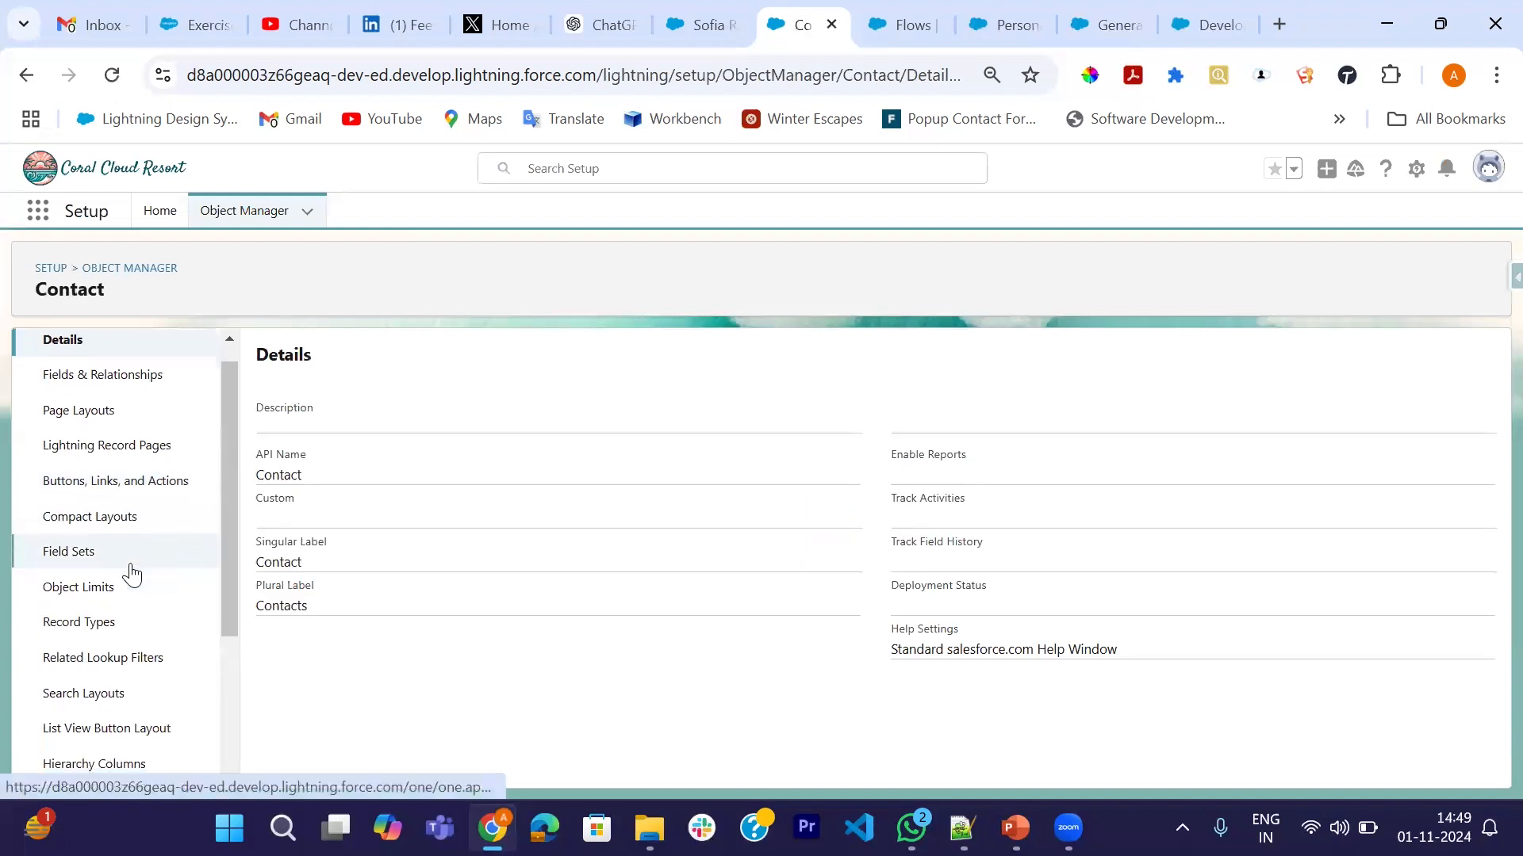
left_click(89, 498)
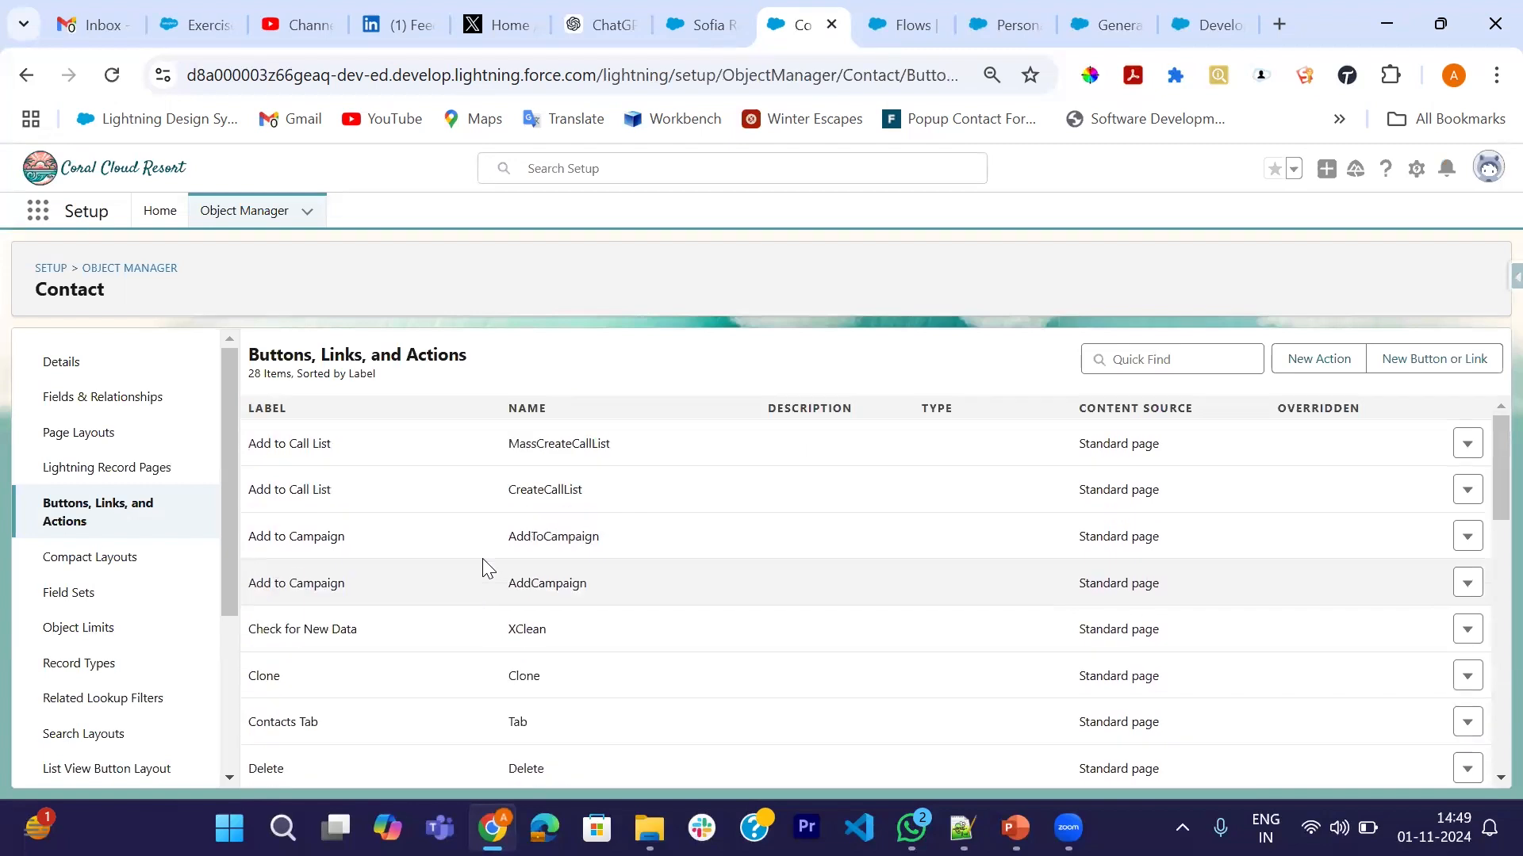
- Verify the Personalized Schedule action's Flow field is Personalized Schedule, then return to the contact record
scroll(452, 618, "down", 8)
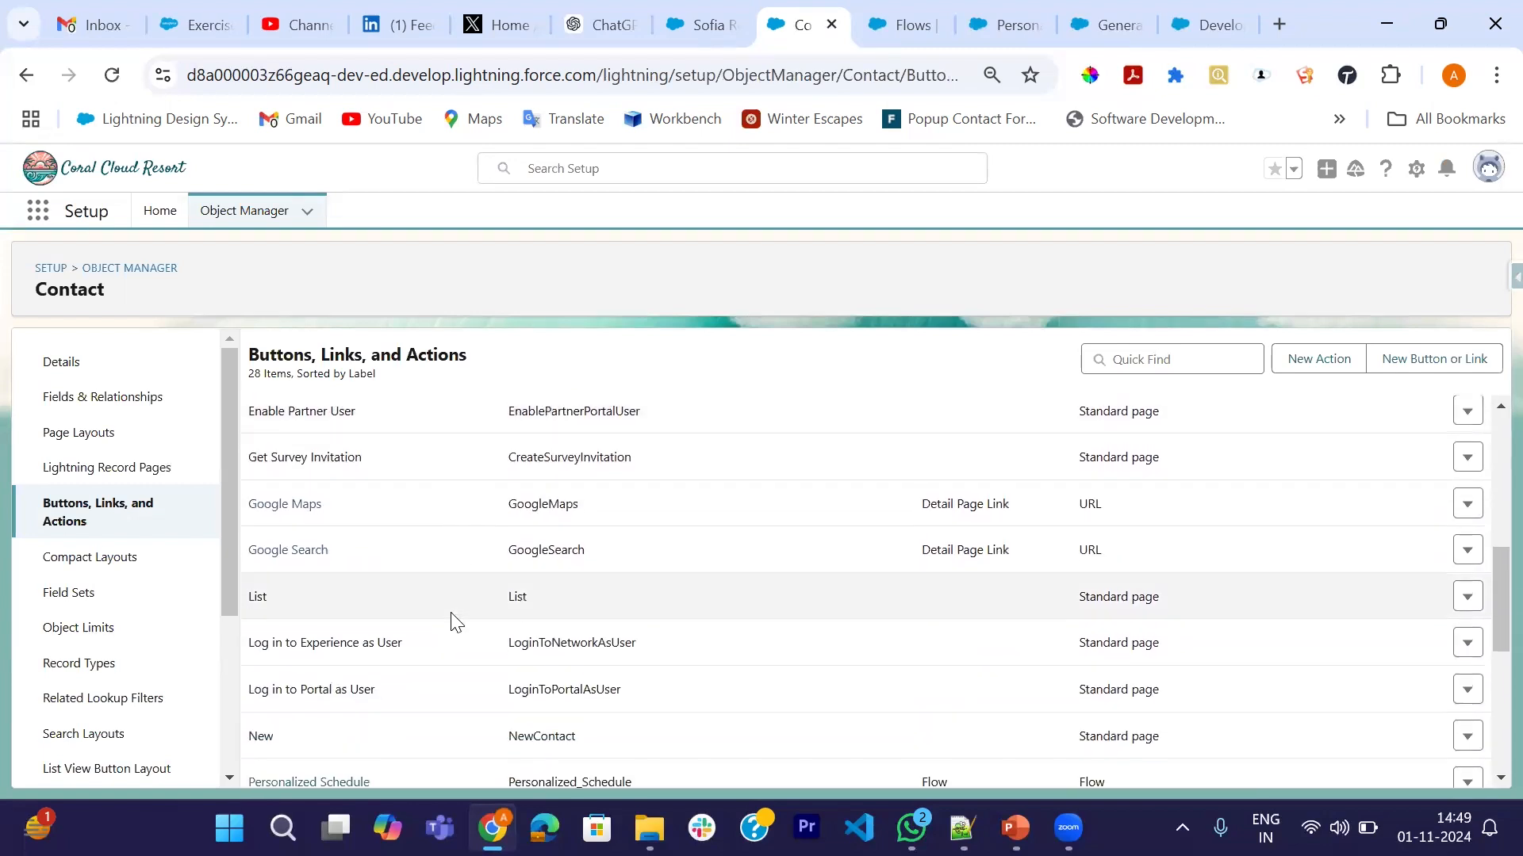
scroll(453, 620, "down", 2)
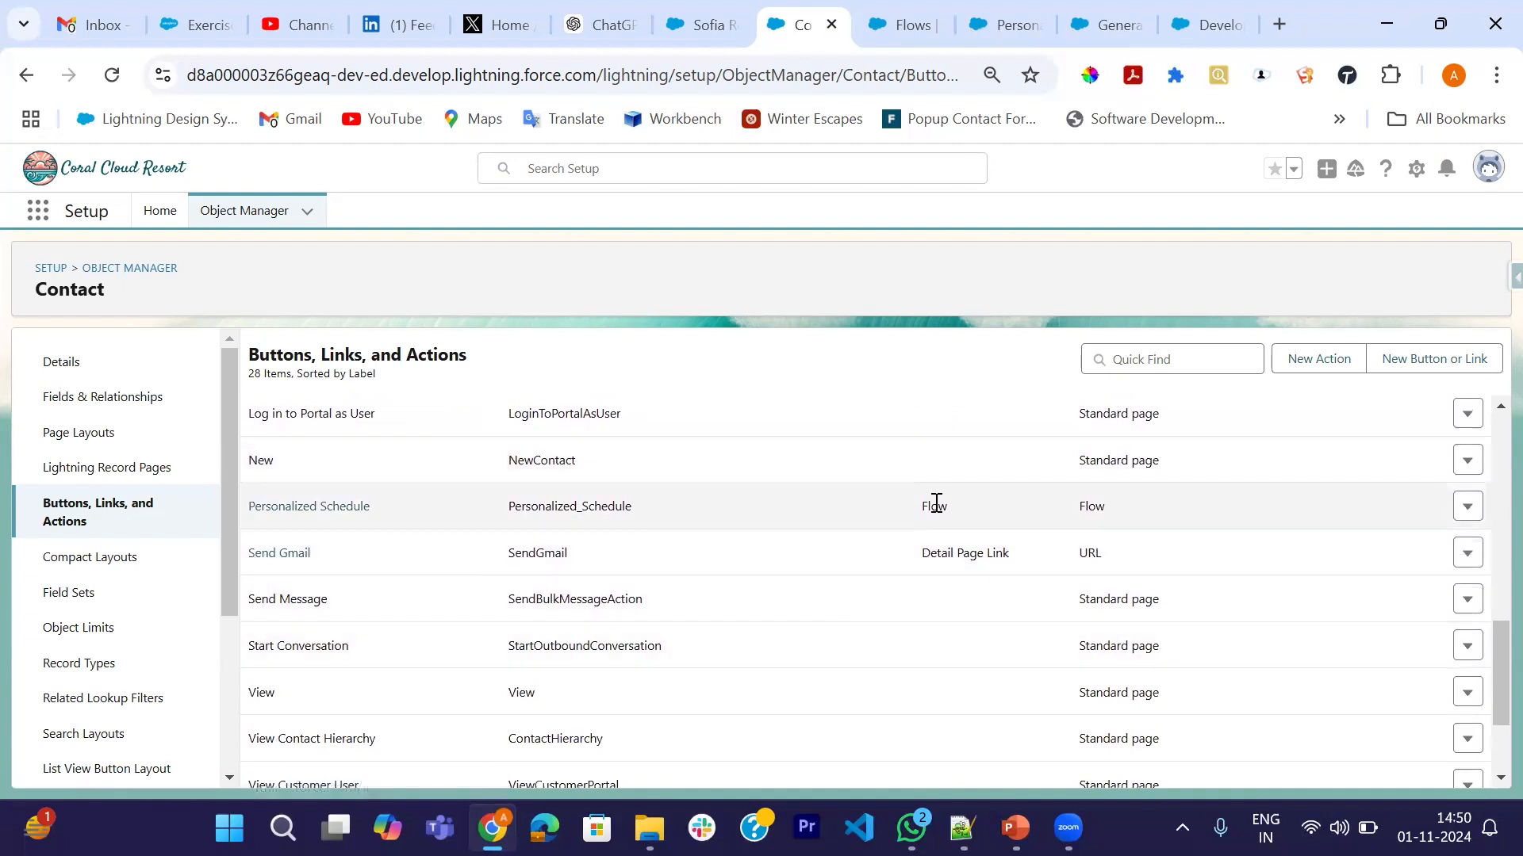
left_click(343, 509)
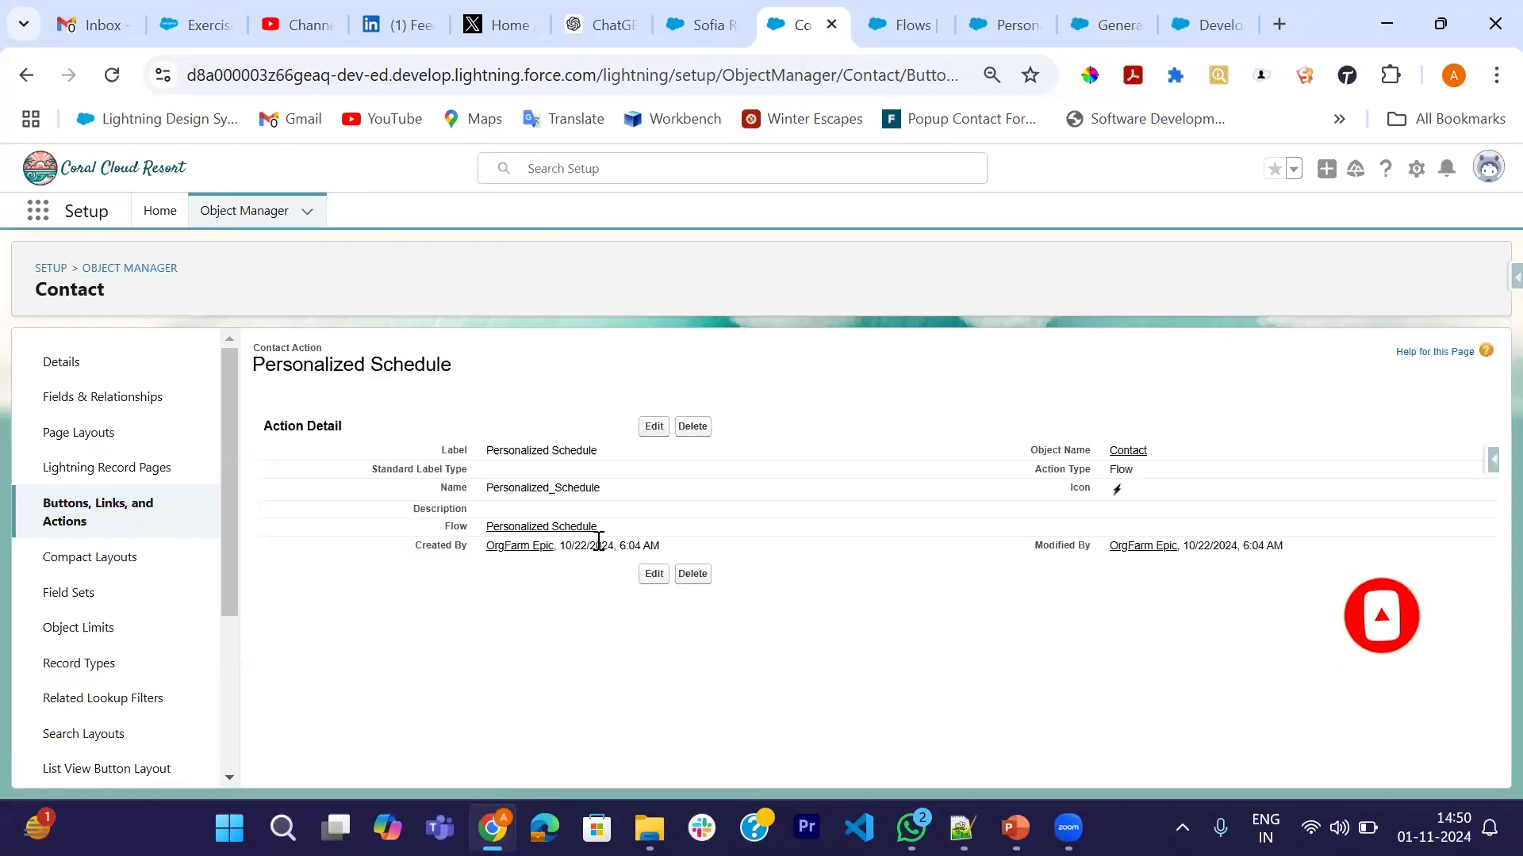
left_click_drag(607, 531, 485, 528)
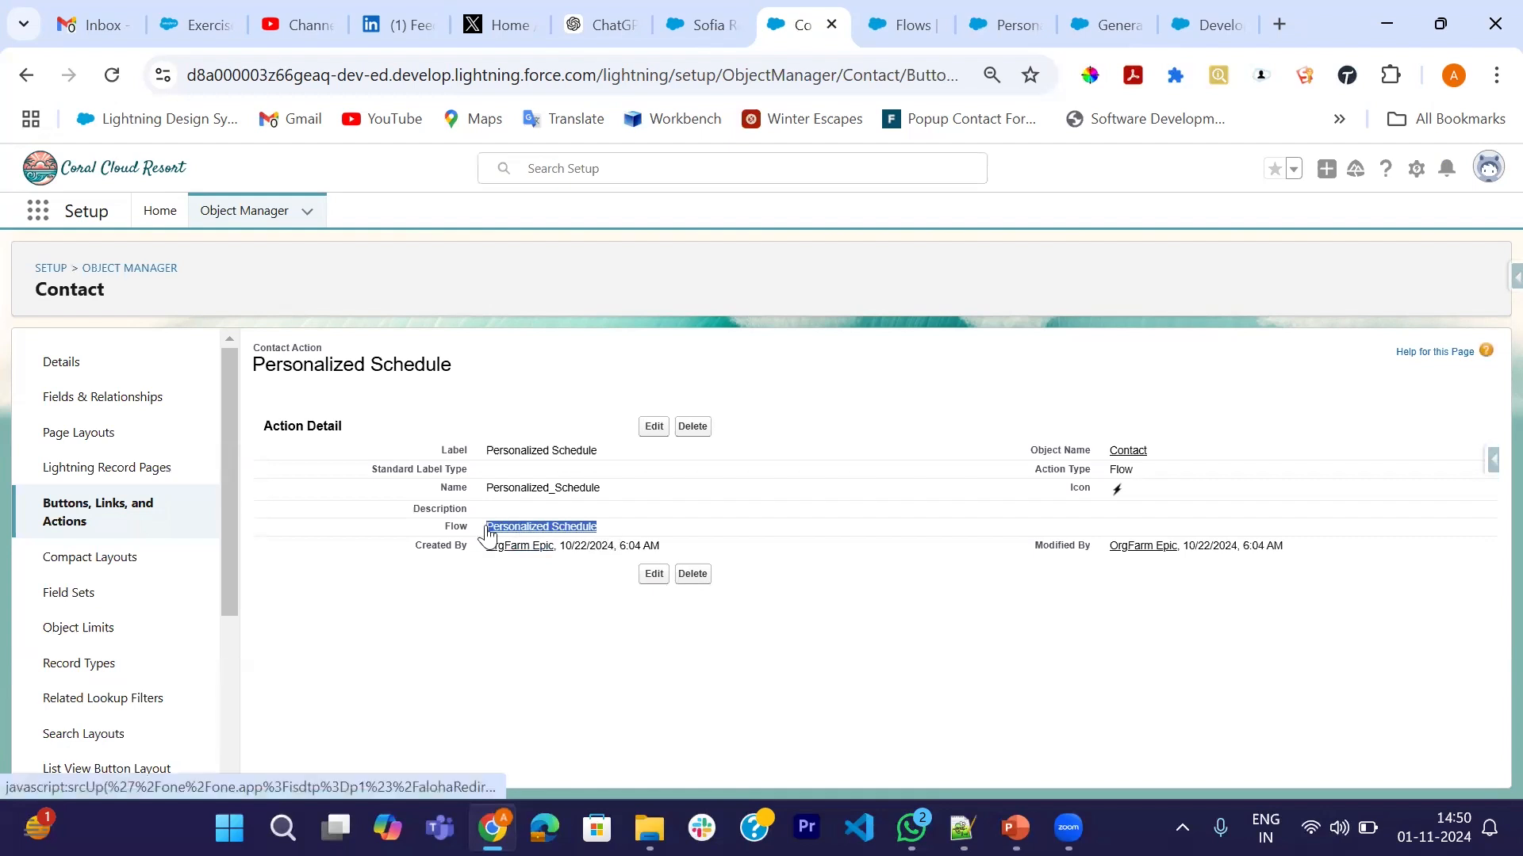
key("ctrl+shift+Tab")
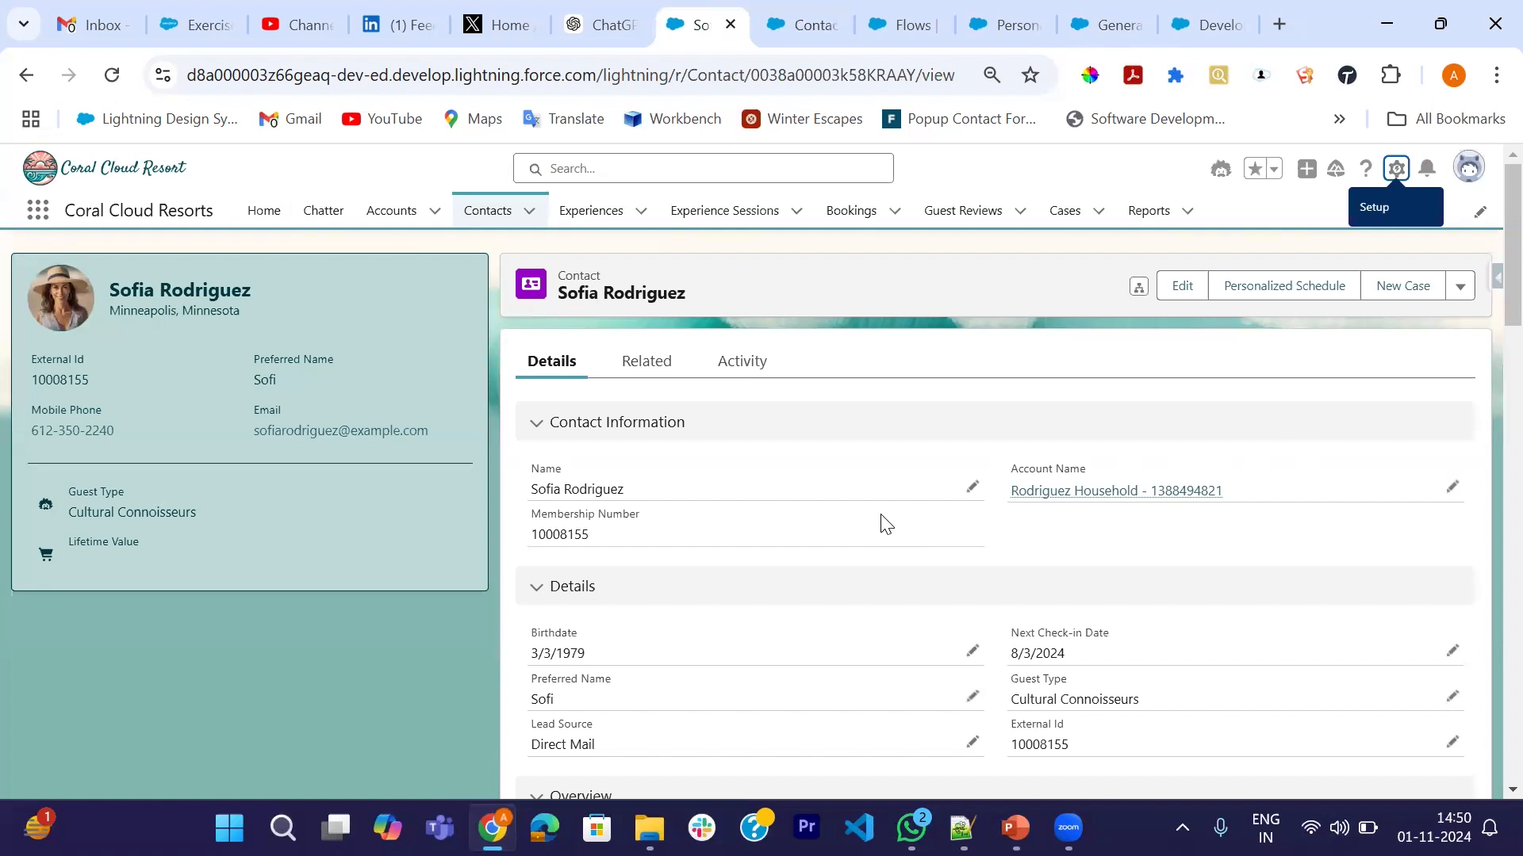
left_click(1265, 286)
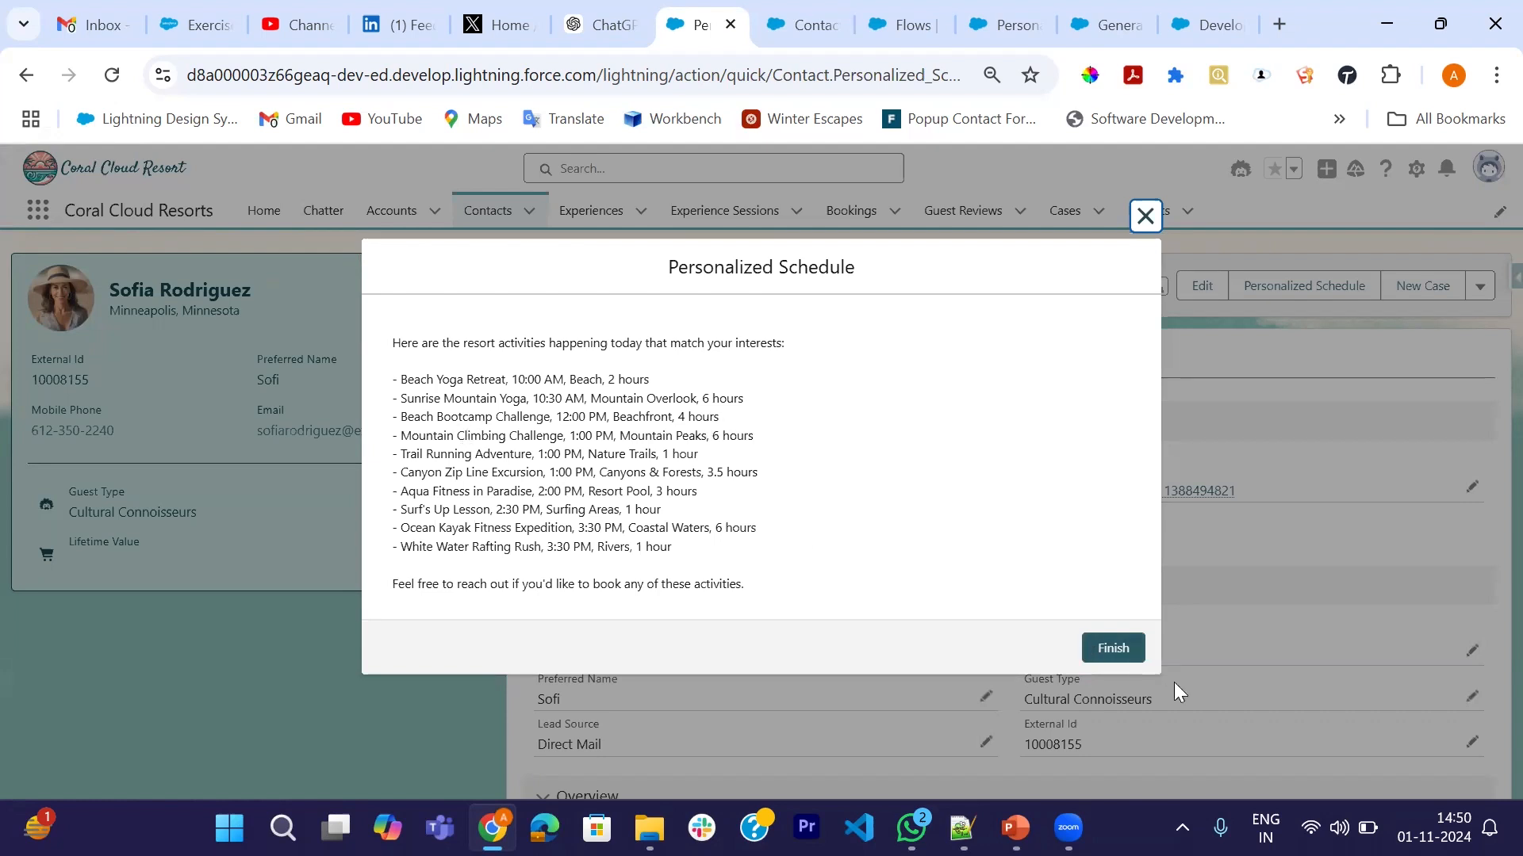
left_click(1107, 652)
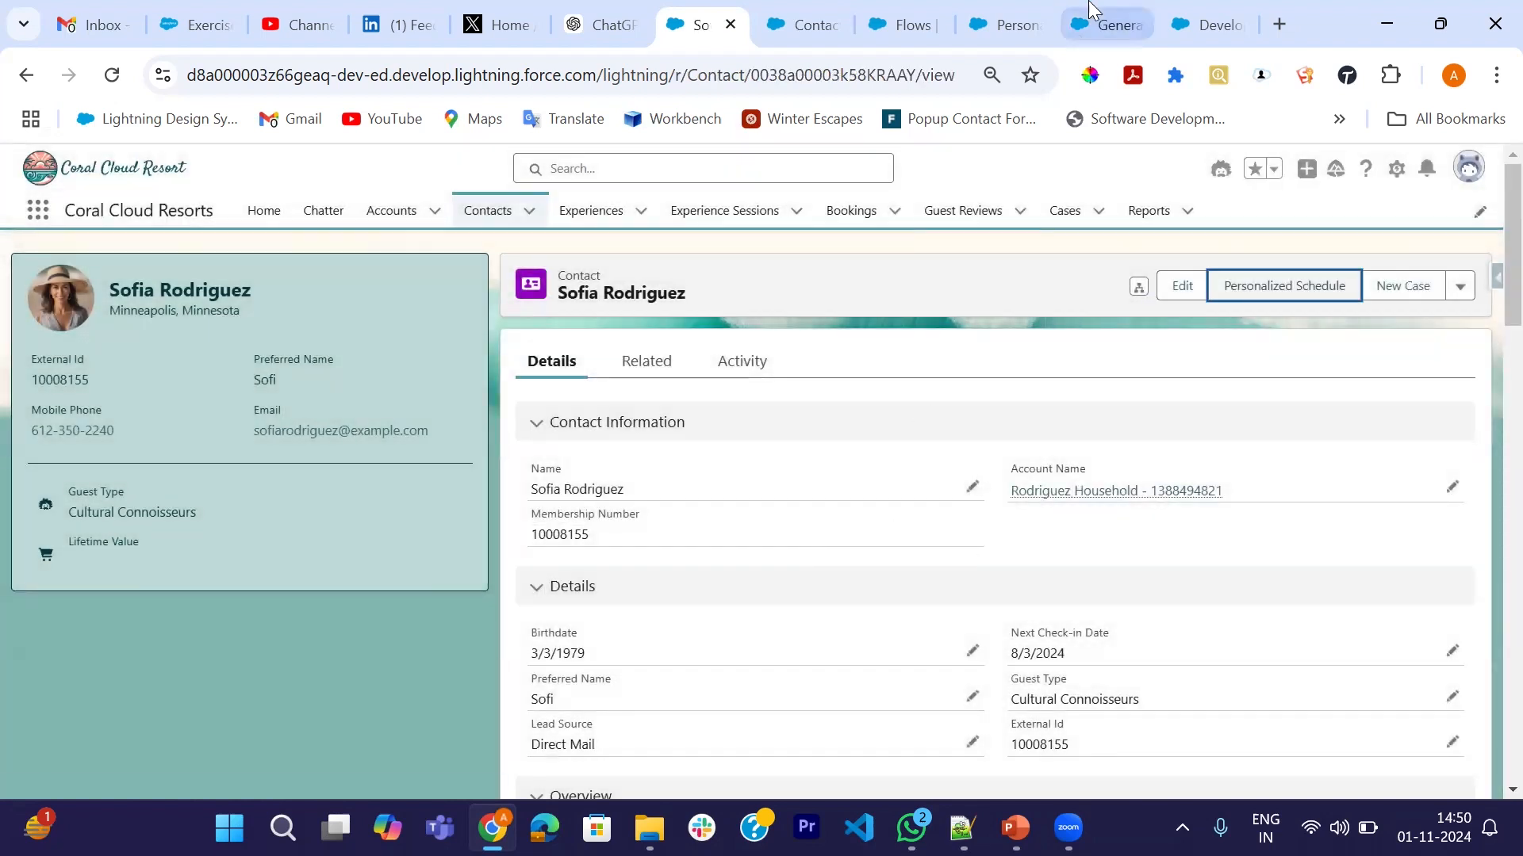
- Scroll back through the Generate Personalized Schedule prompt template
left_click(1113, 12)
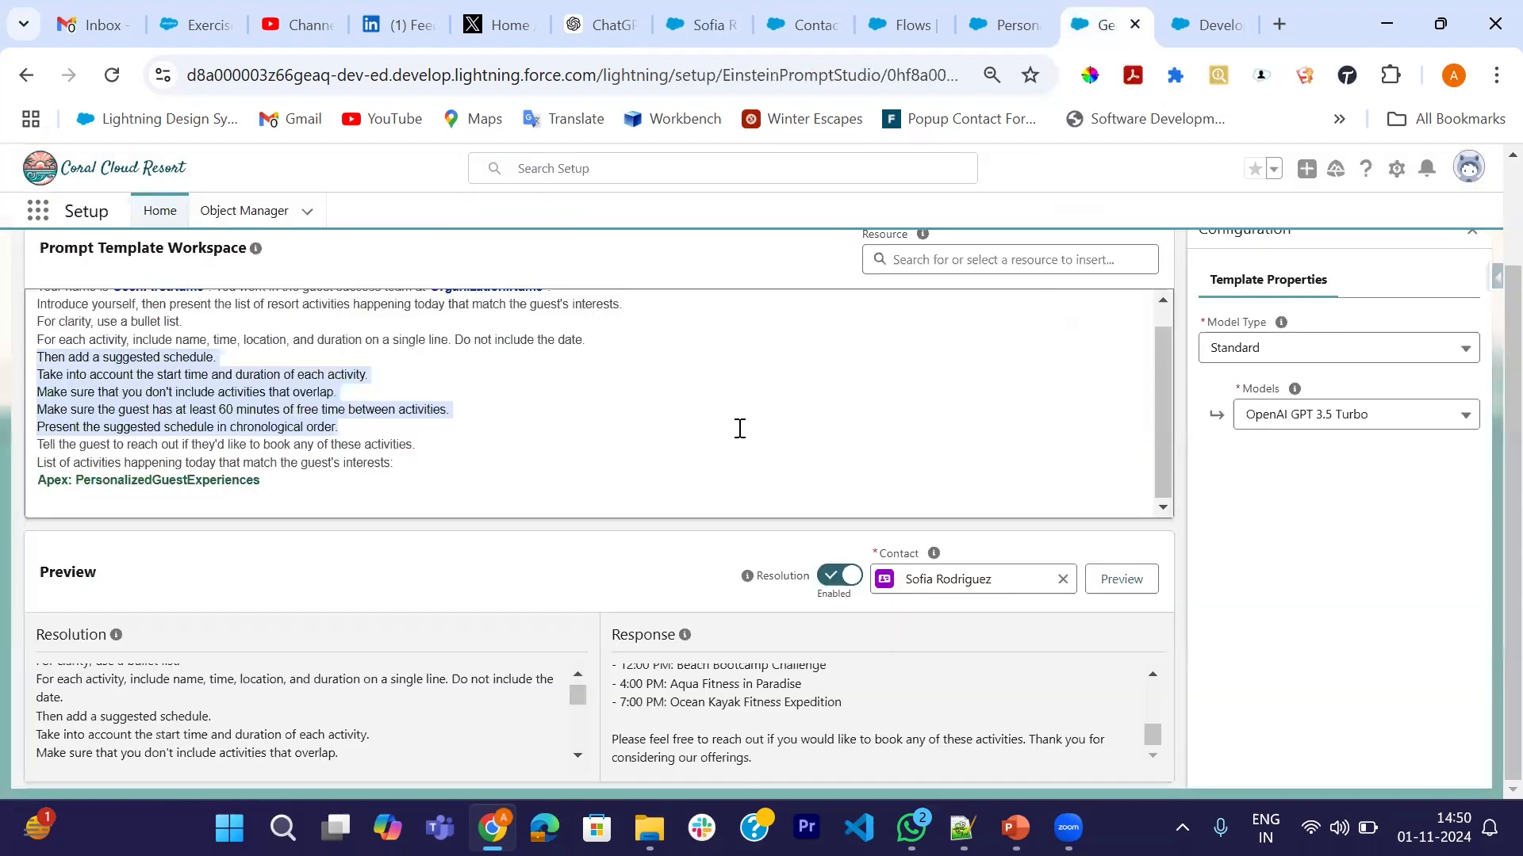
scroll(738, 425, "up", 1)
scroll(463, 506, "up", 2)
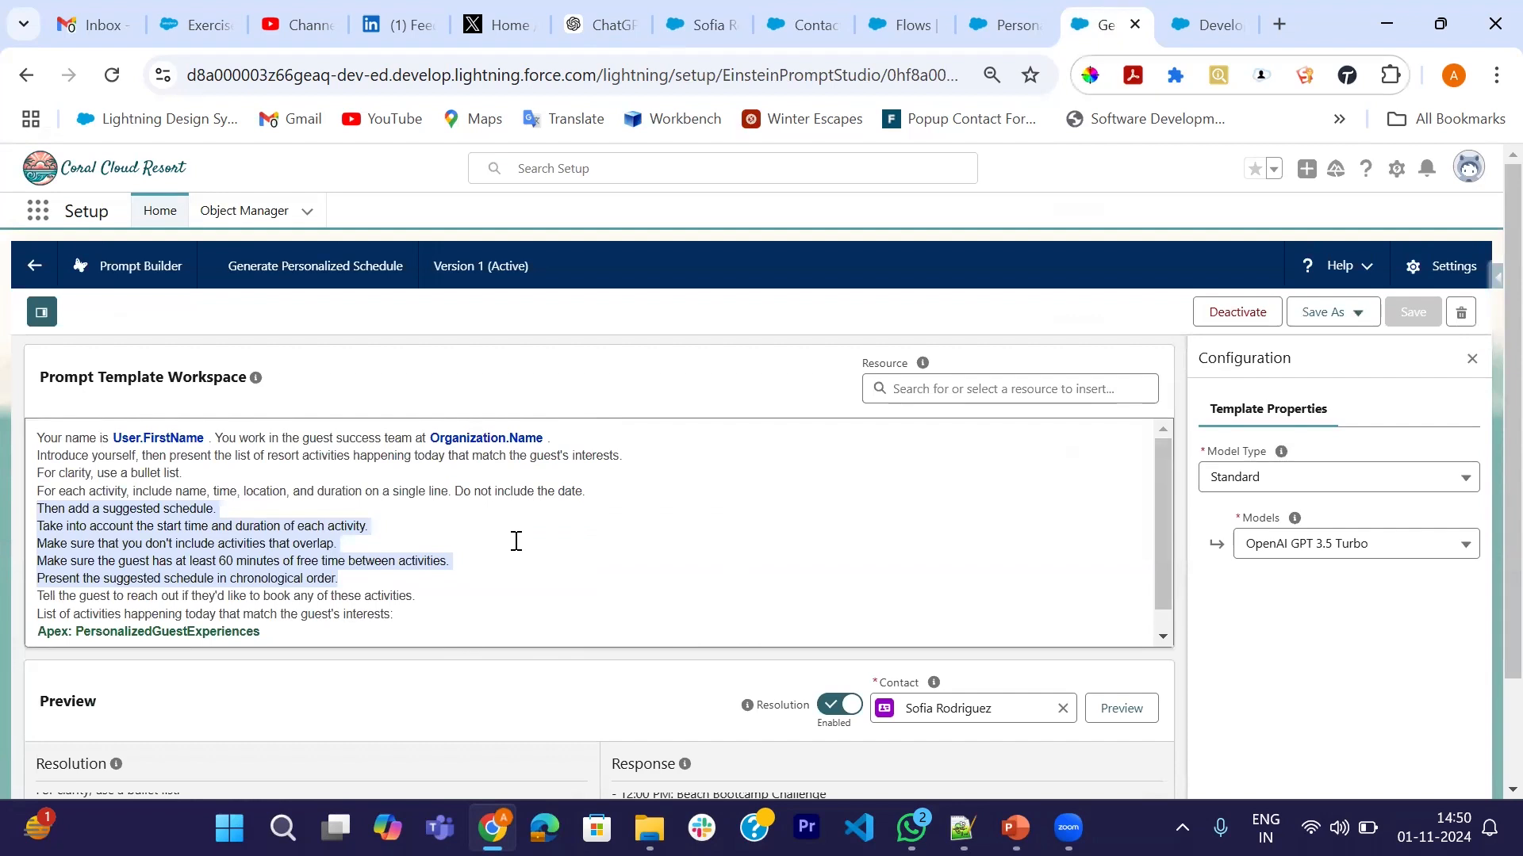
- Reload the Personalized Schedule flow, discarding its unsaved changes
left_click(1009, 24)
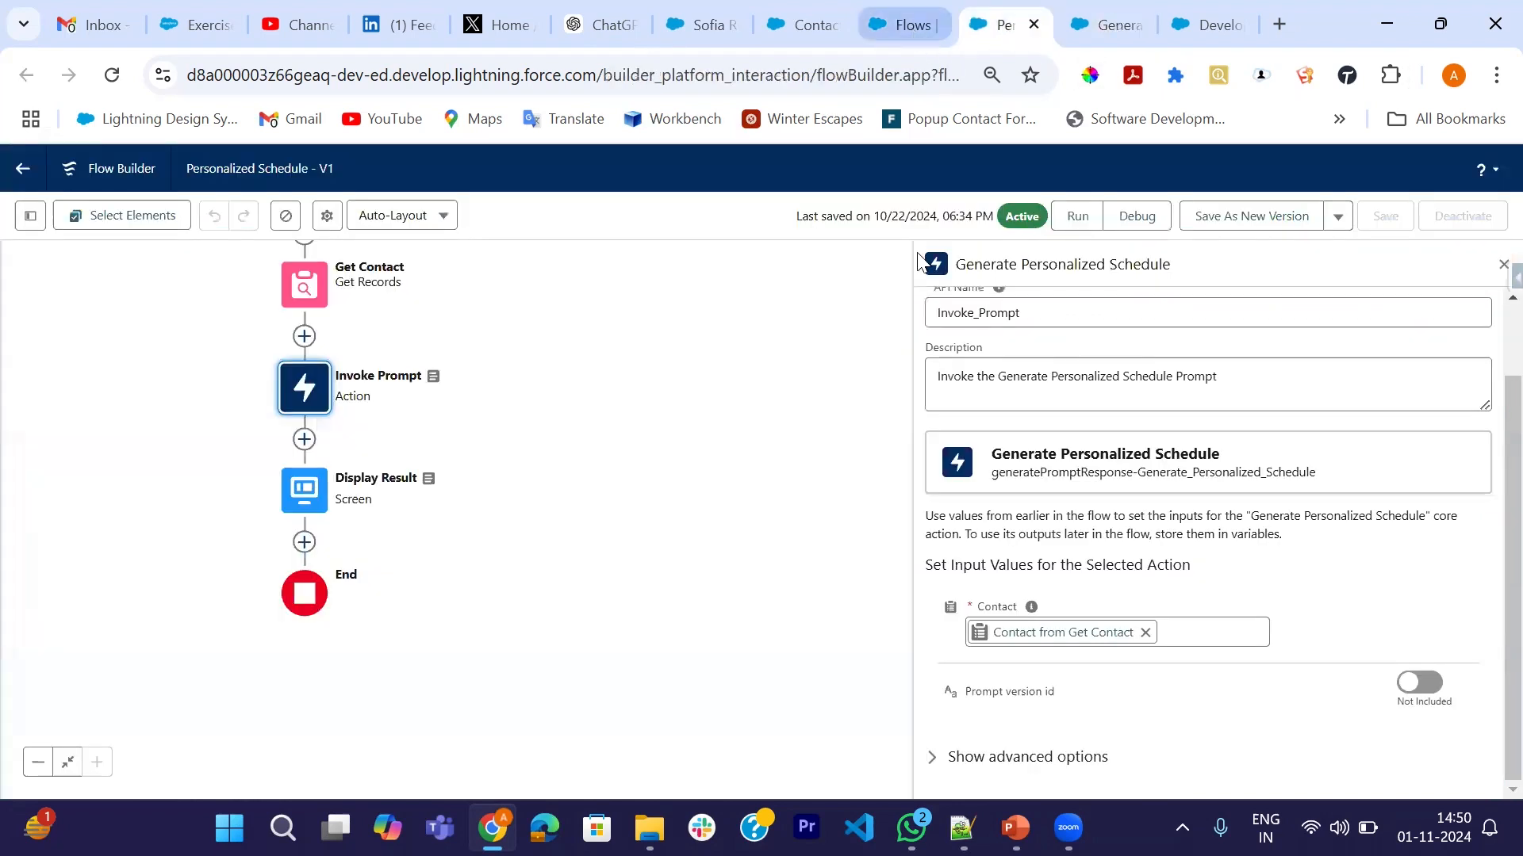
left_click(1494, 272)
left_click(113, 74)
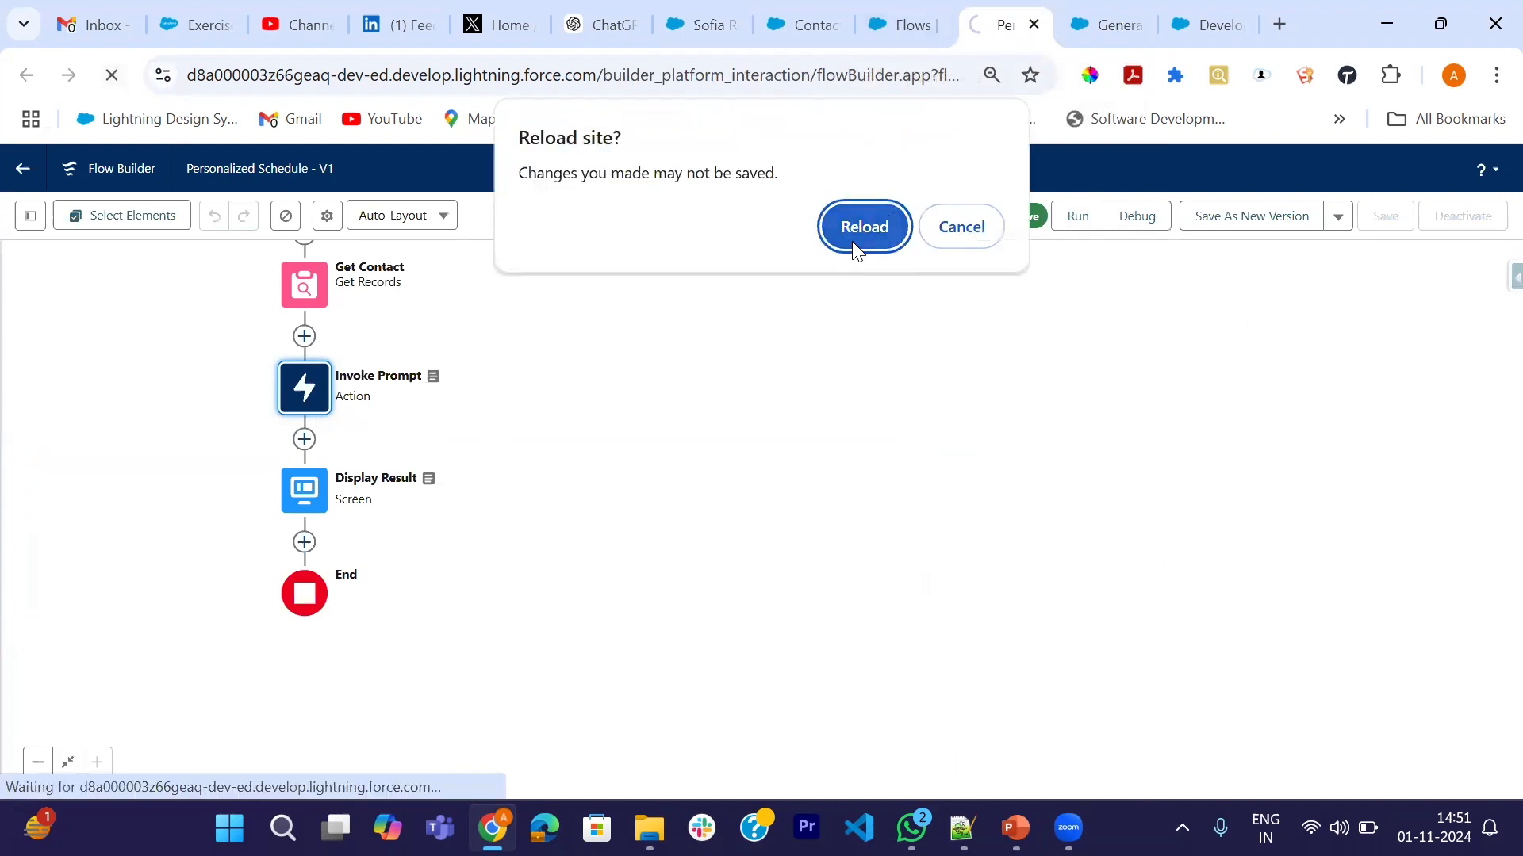
left_click(863, 227)
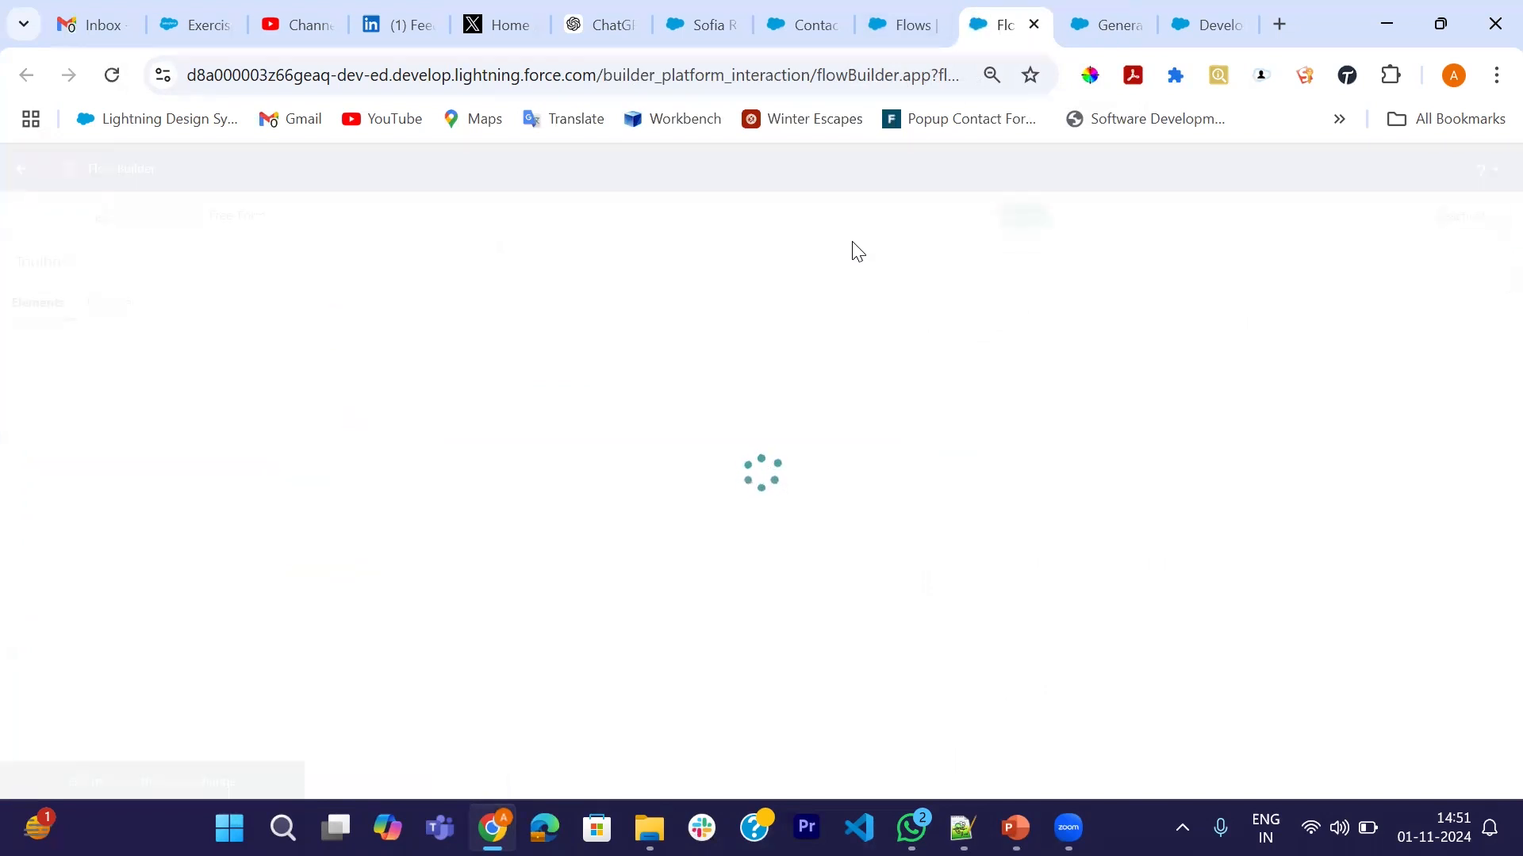
left_click(1140, 11)
- Review PersonalizedGuestExperiences.apxc in Developer Console, highlighting its ExperienceSessionController reference
left_click(1201, 11)
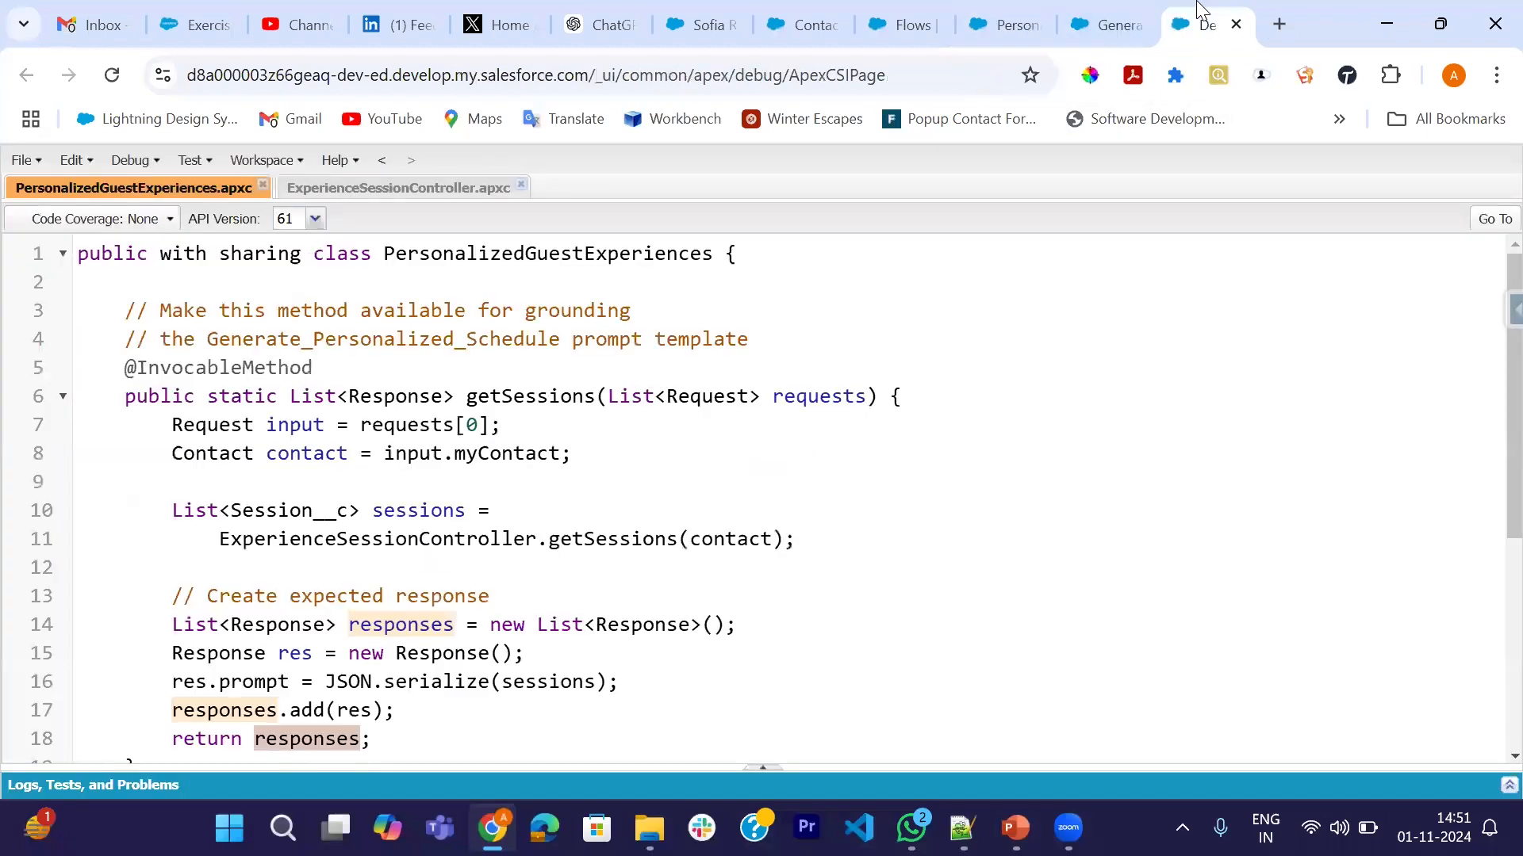
scroll(434, 605, "down", 3)
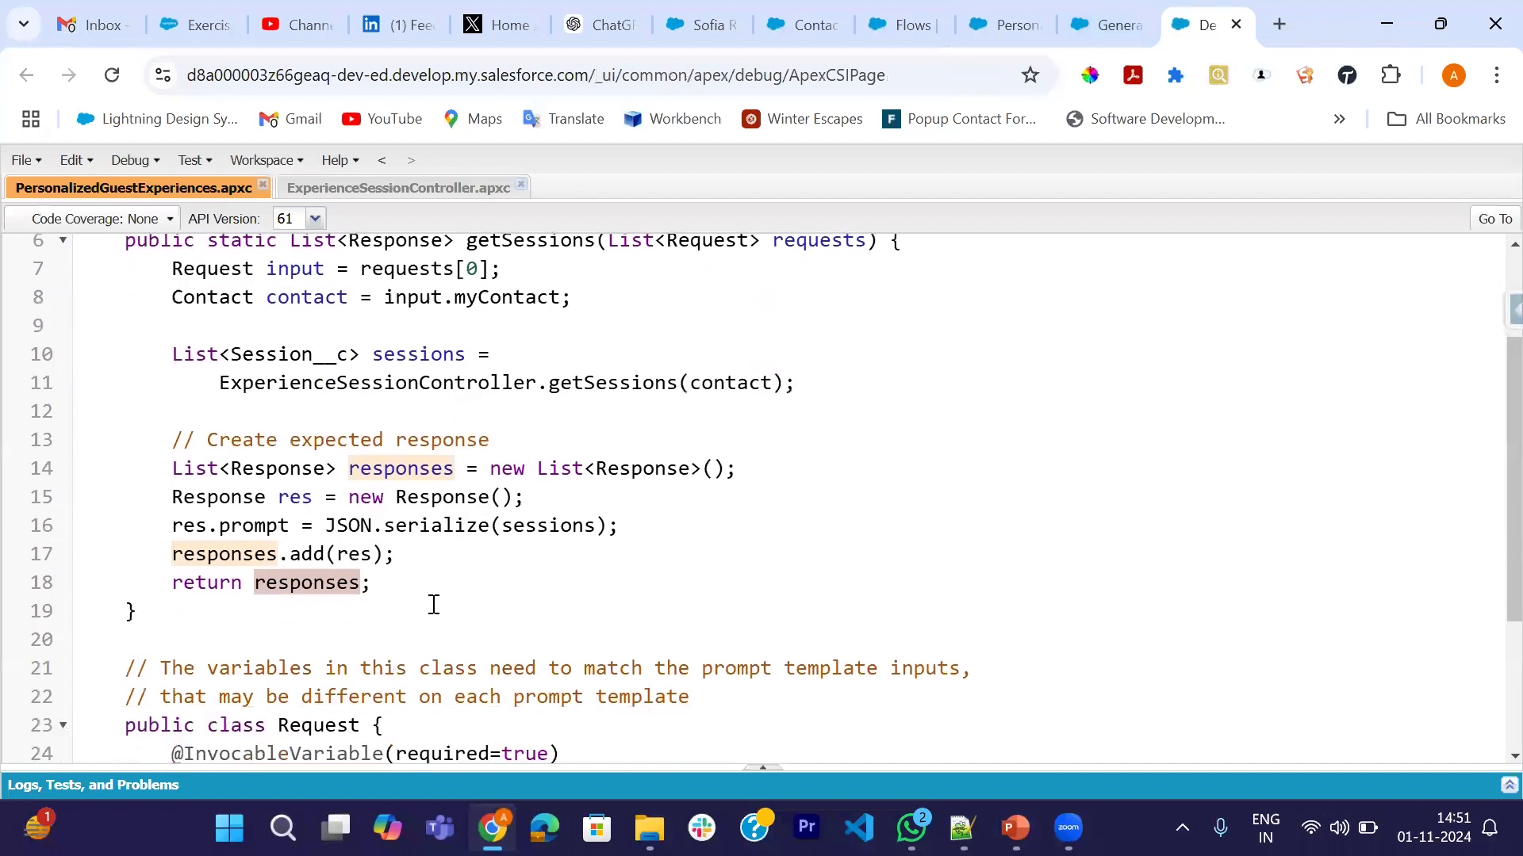
scroll(364, 584, "down", 2)
scroll(364, 585, "up", 3)
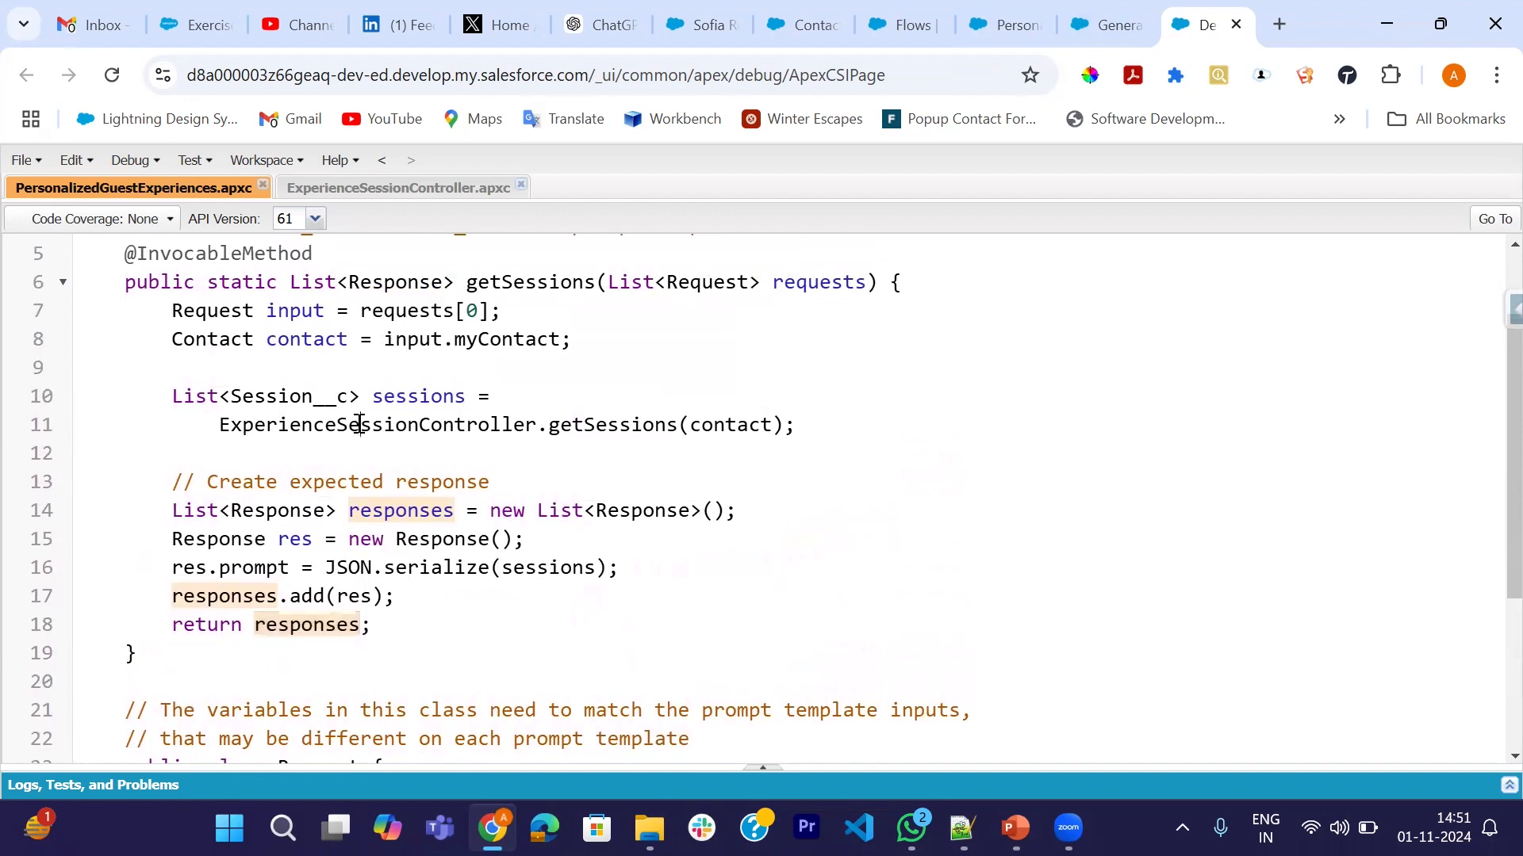
left_click(357, 426)
scroll(377, 607, "up", 2)
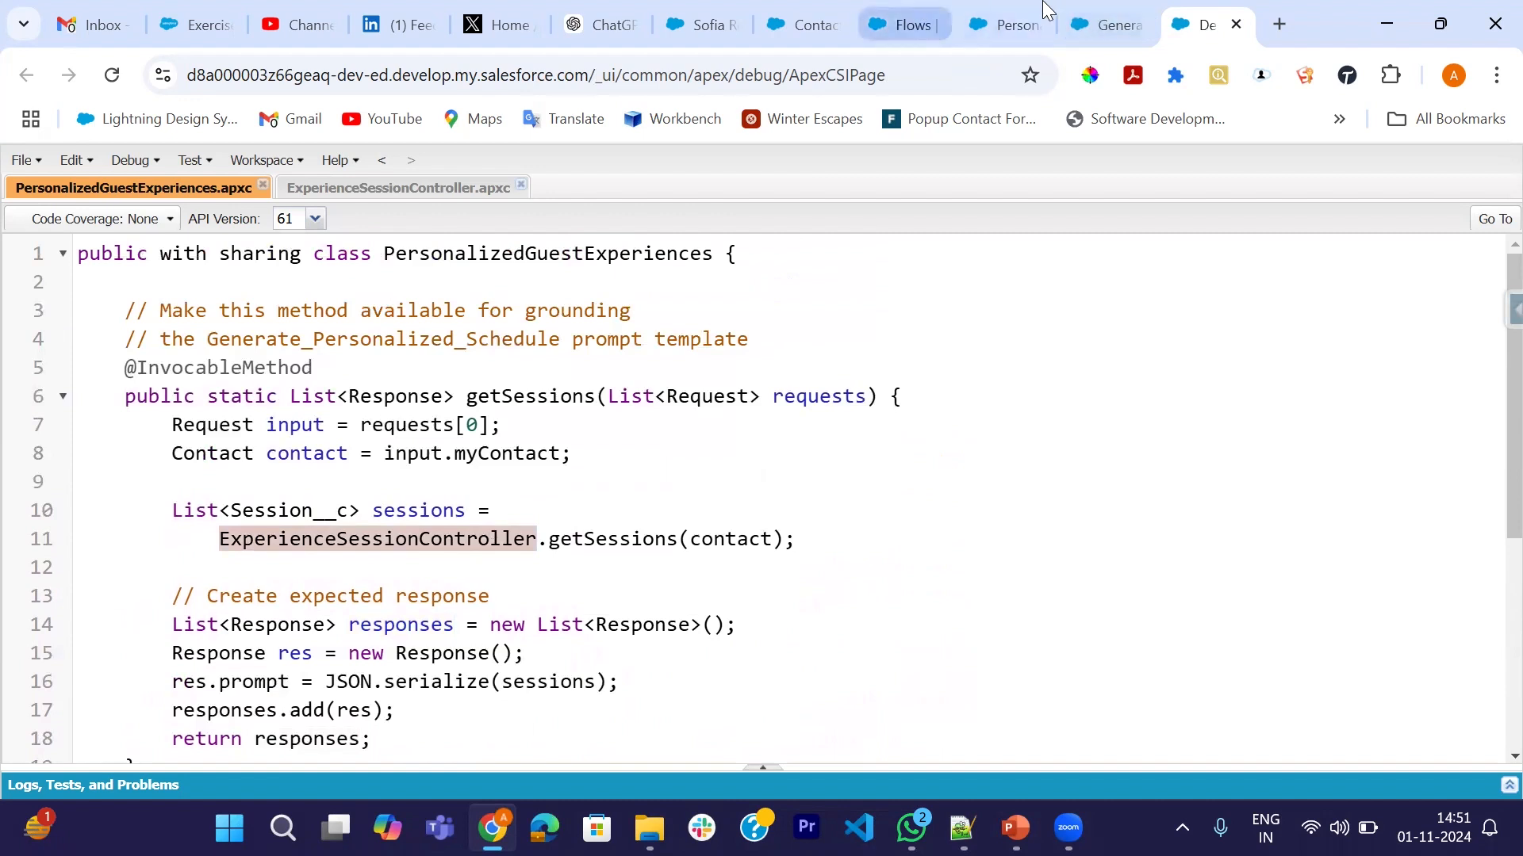
- Open the Personalized Schedule flow from the flows list
left_click(902, 11)
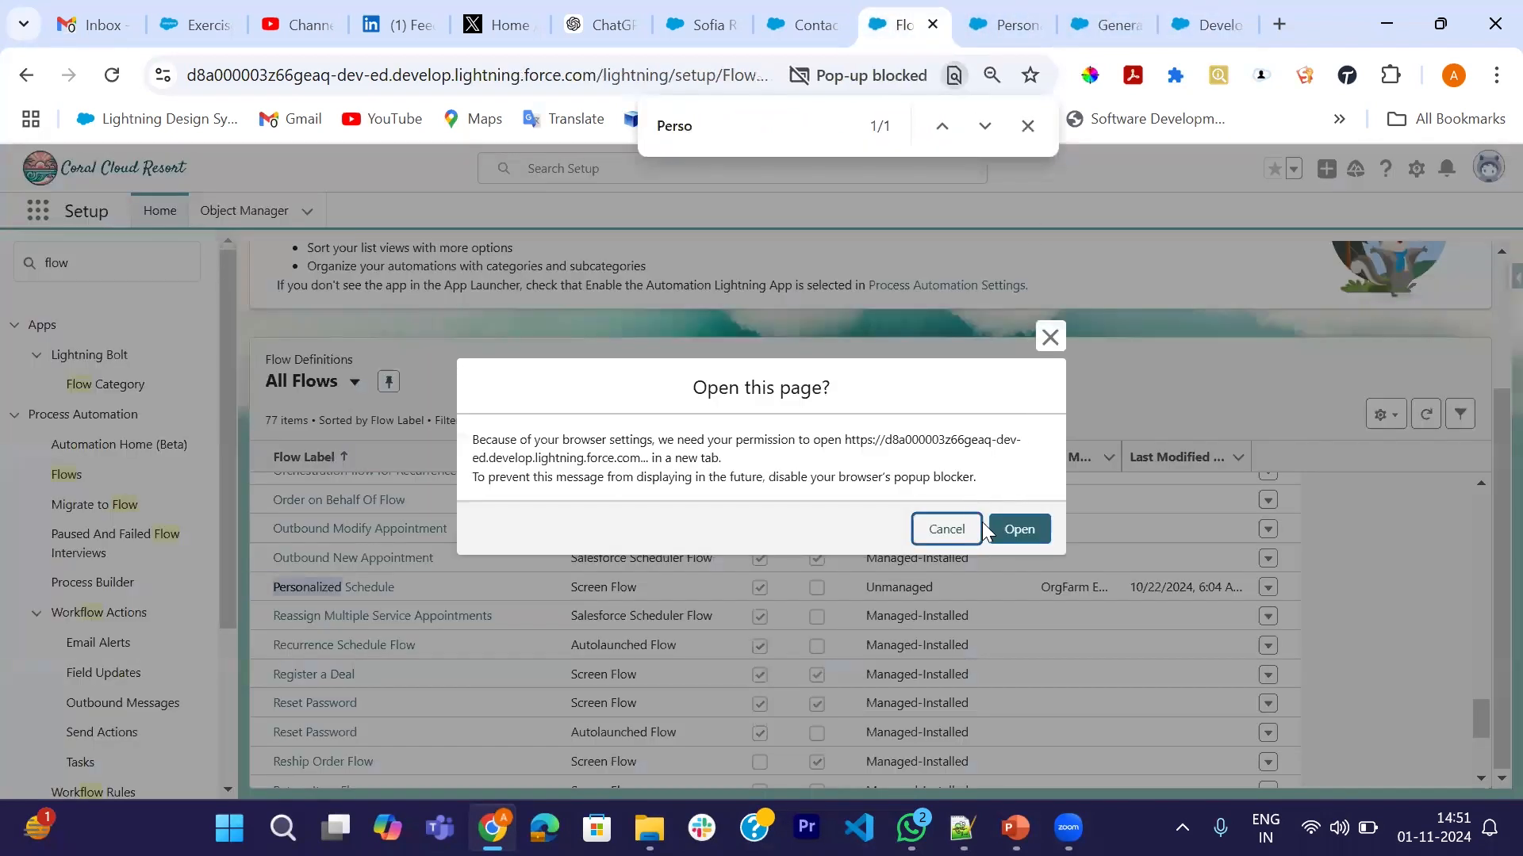
left_click(941, 537)
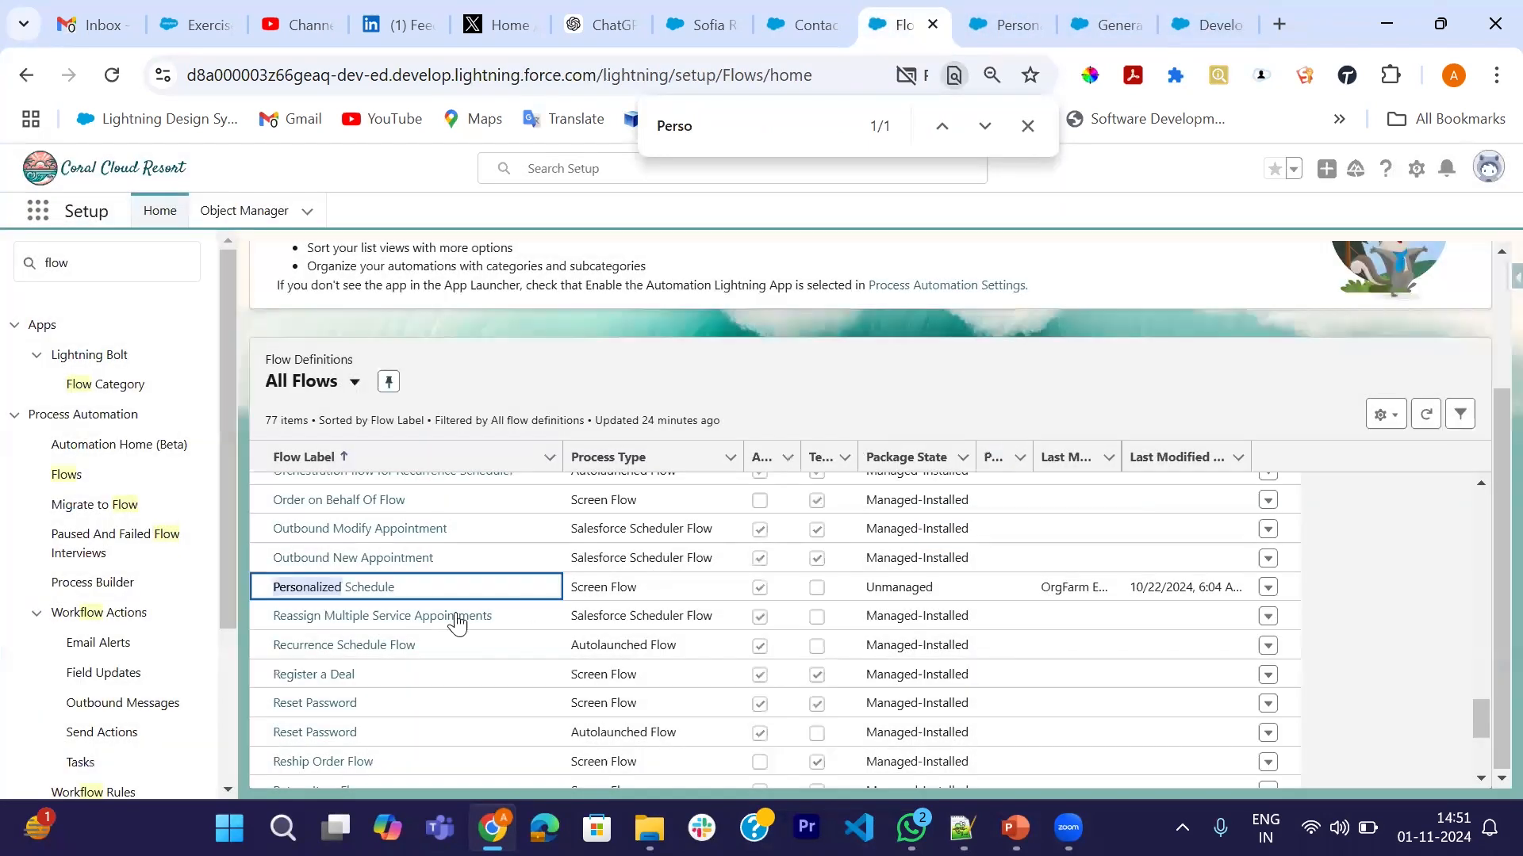
left_click(348, 588)
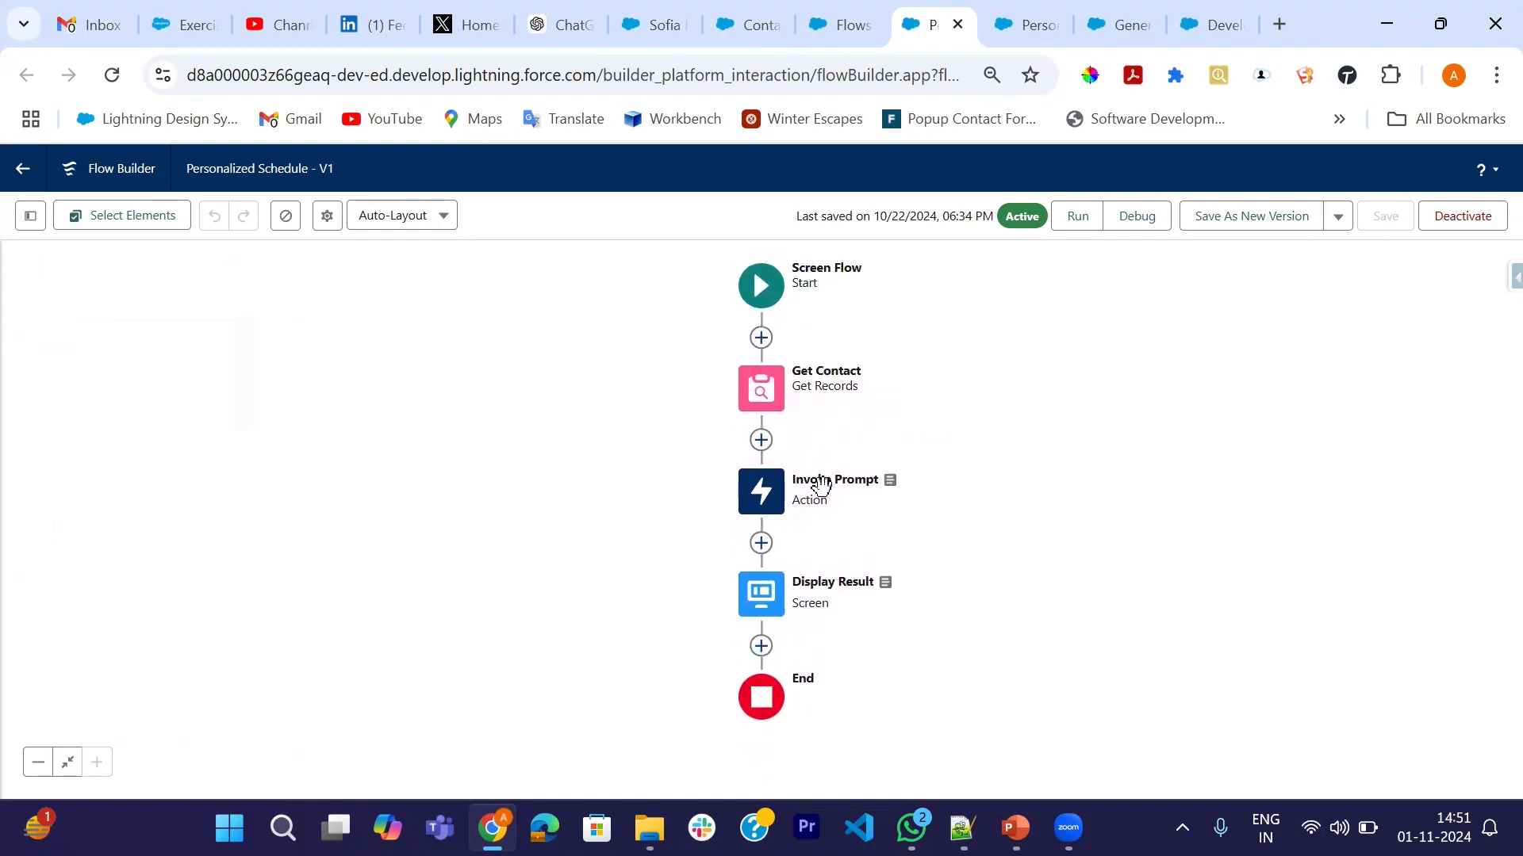
- Inspect the Invoke Prompt action's advanced options and start adding an element after Get Contact
left_click(754, 501)
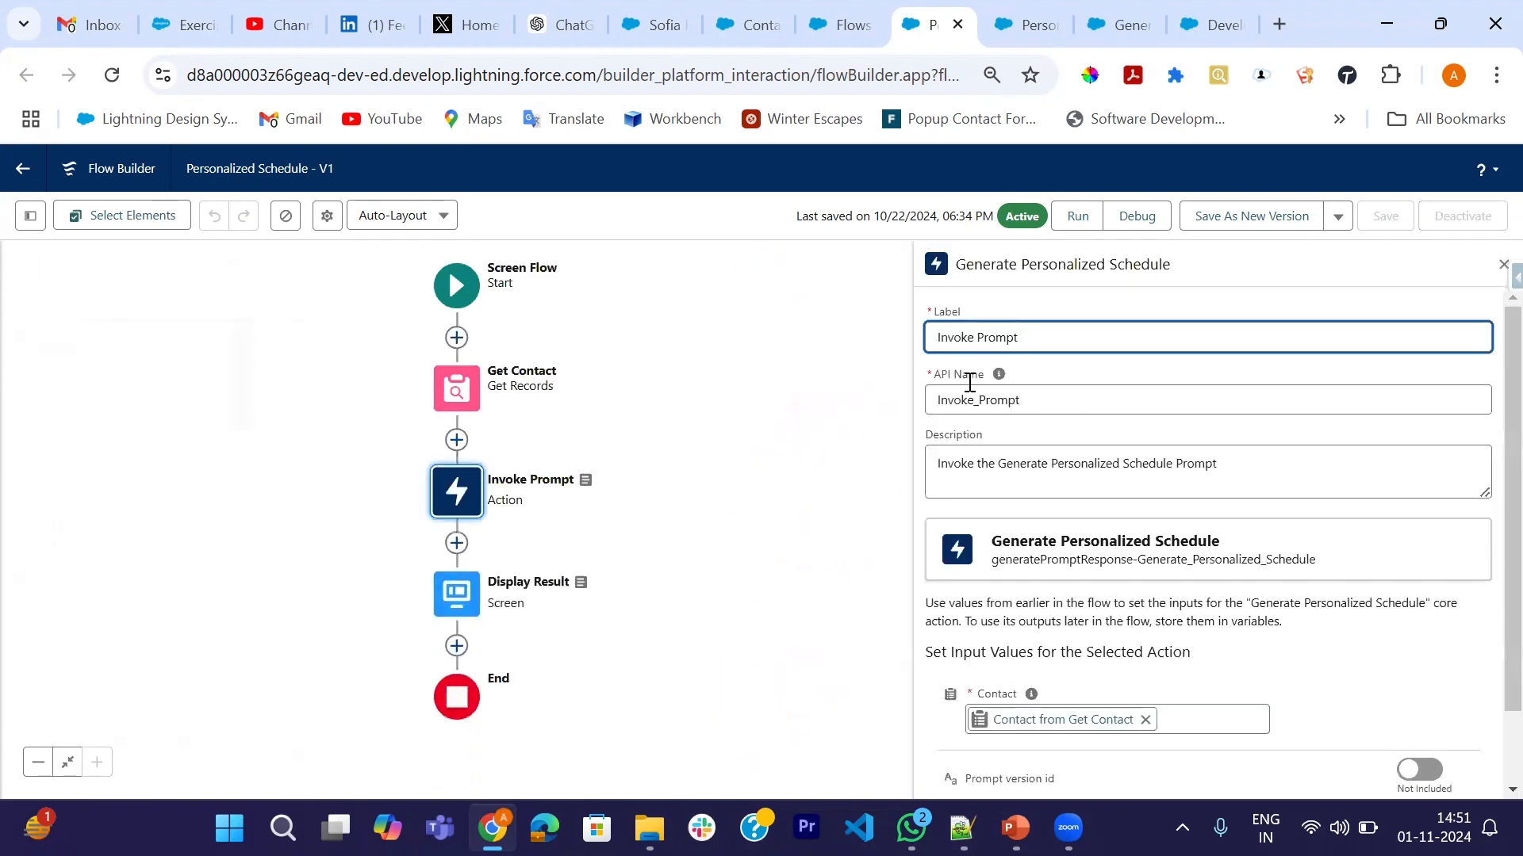
scroll(1062, 544, "down", 1)
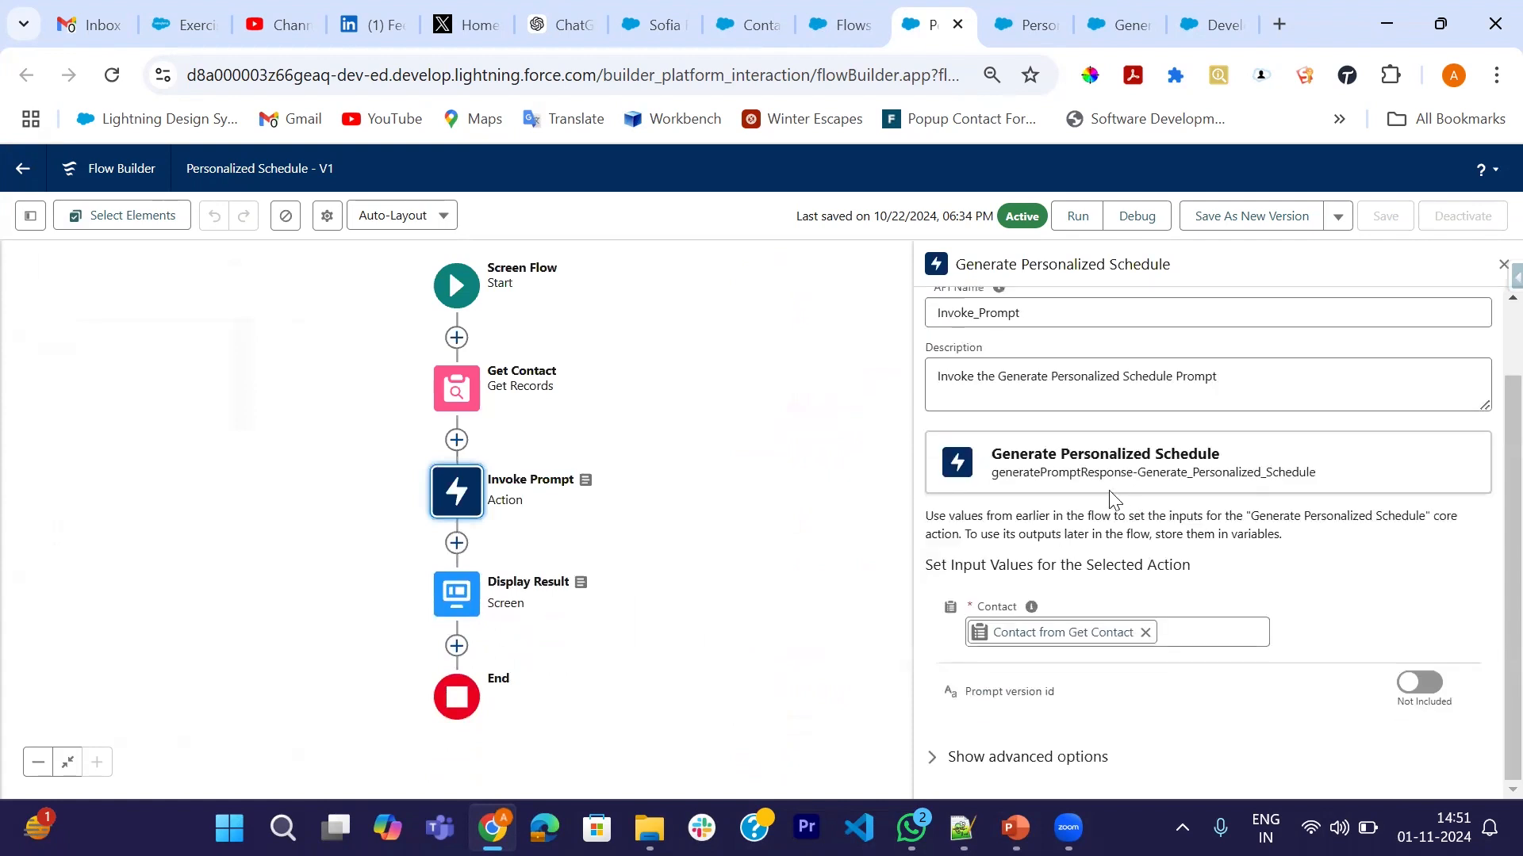
left_click(929, 757)
scroll(1098, 718, "down", 1)
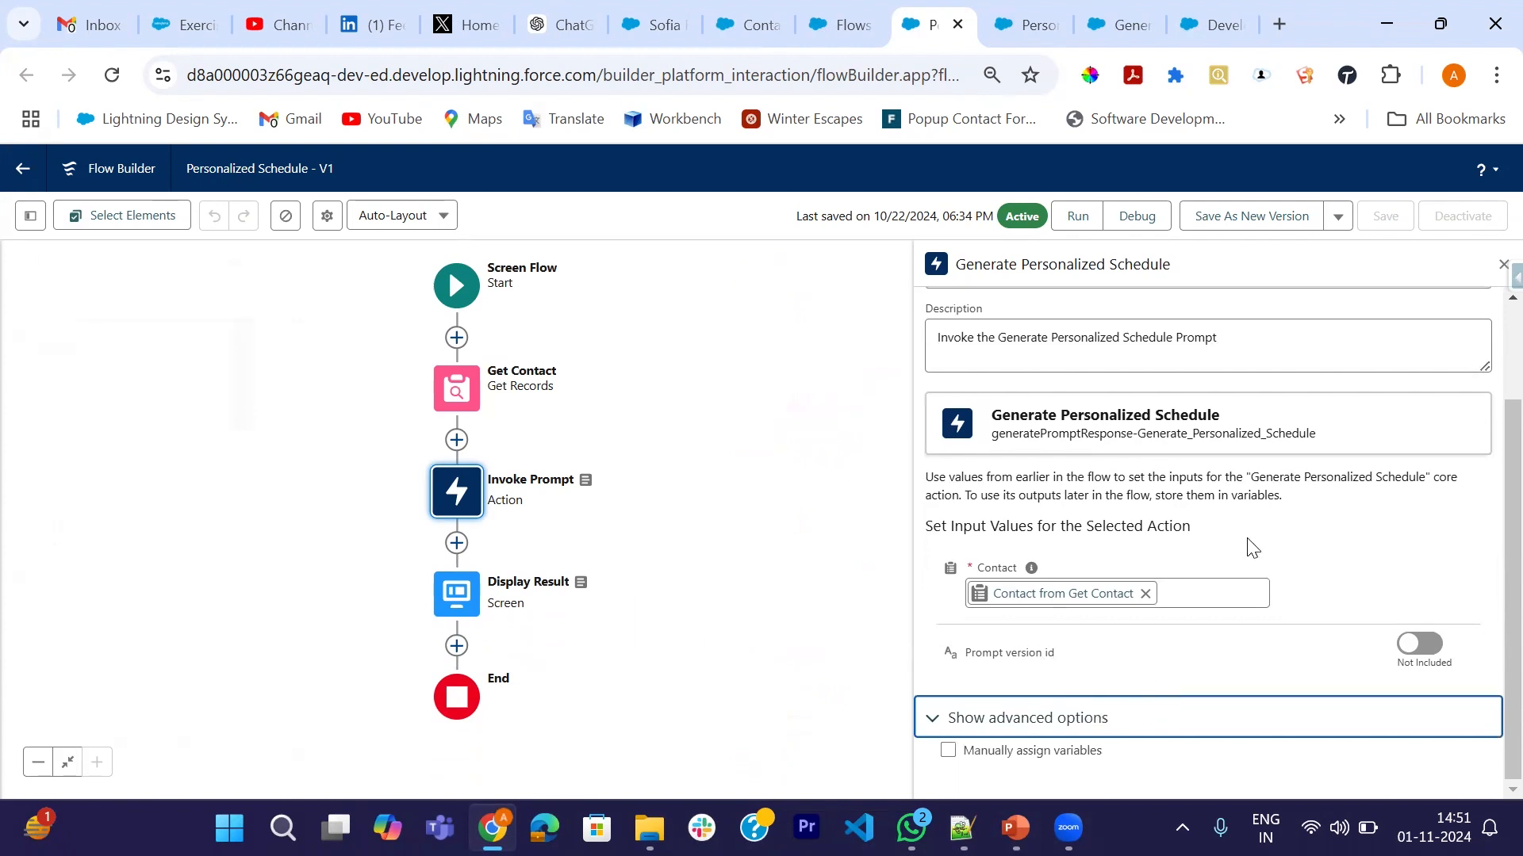
scroll(1252, 547, "up", 1)
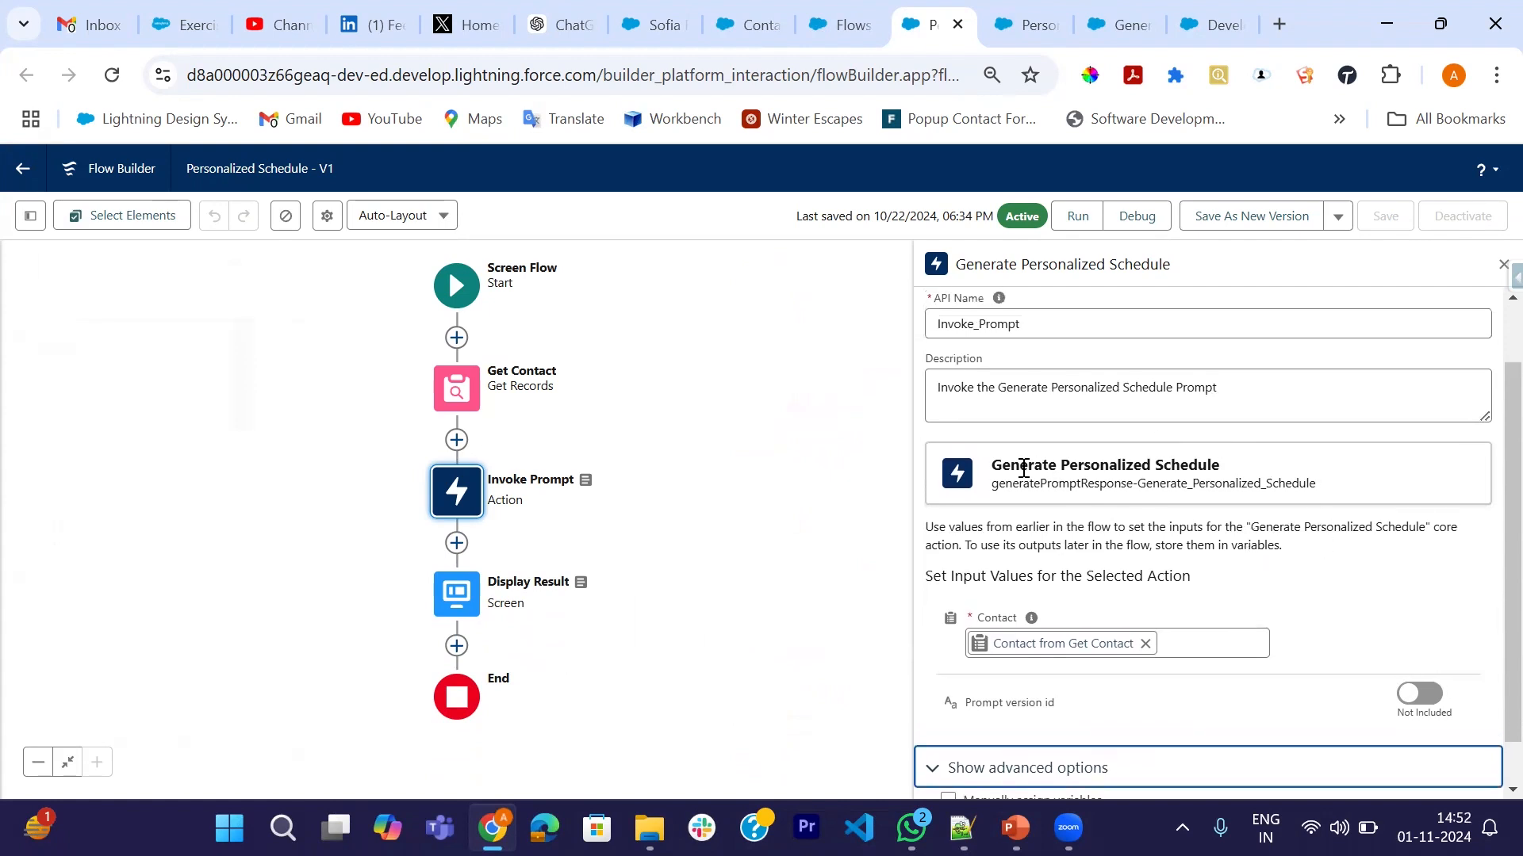
scroll(1023, 467, "up", 1)
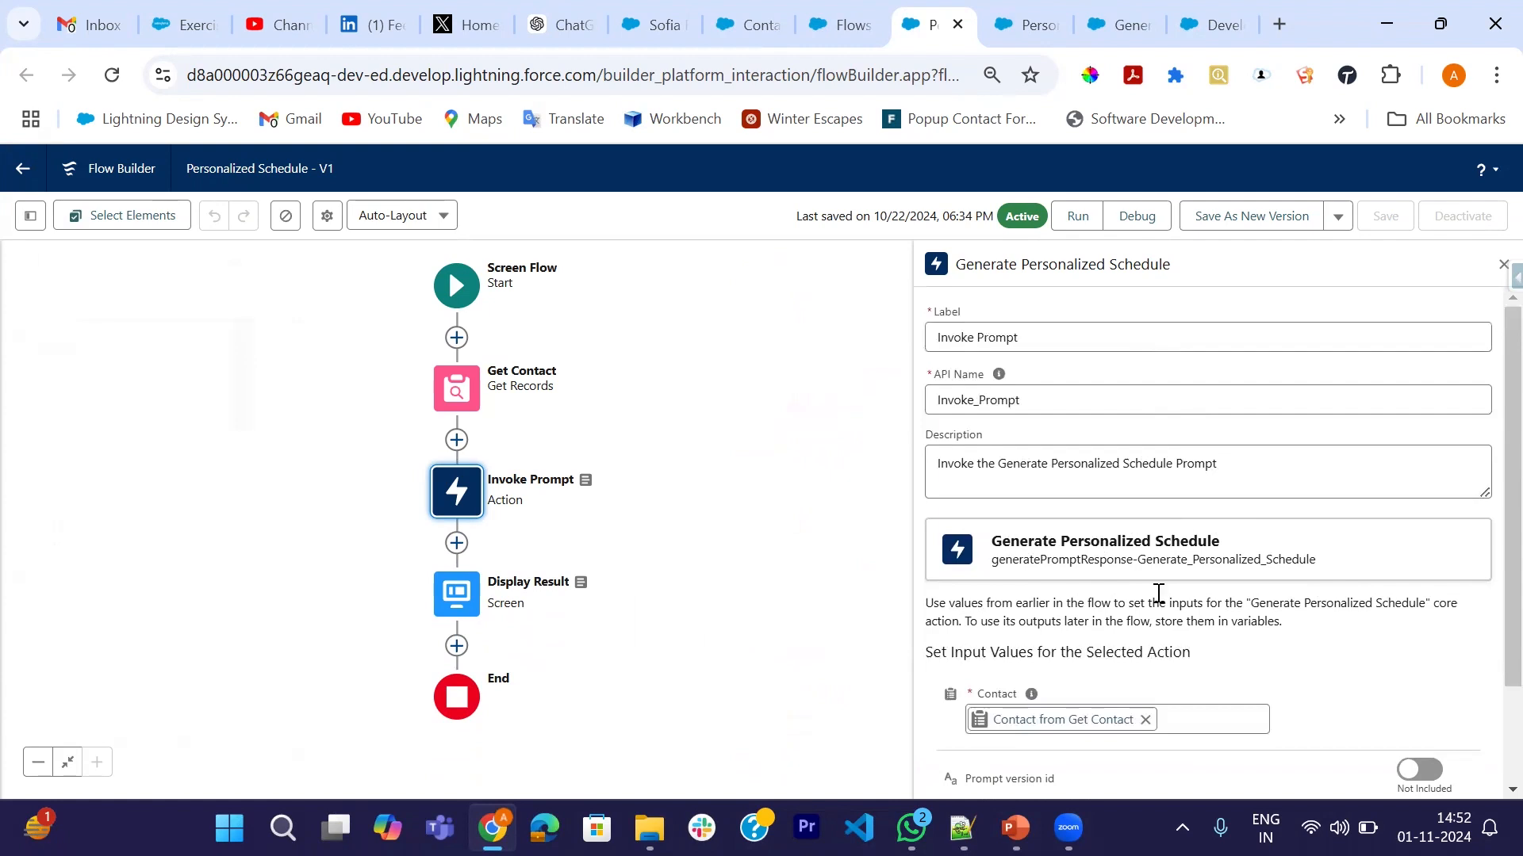
scroll(1157, 594, "down", 2)
scroll(1233, 556, "up", 2)
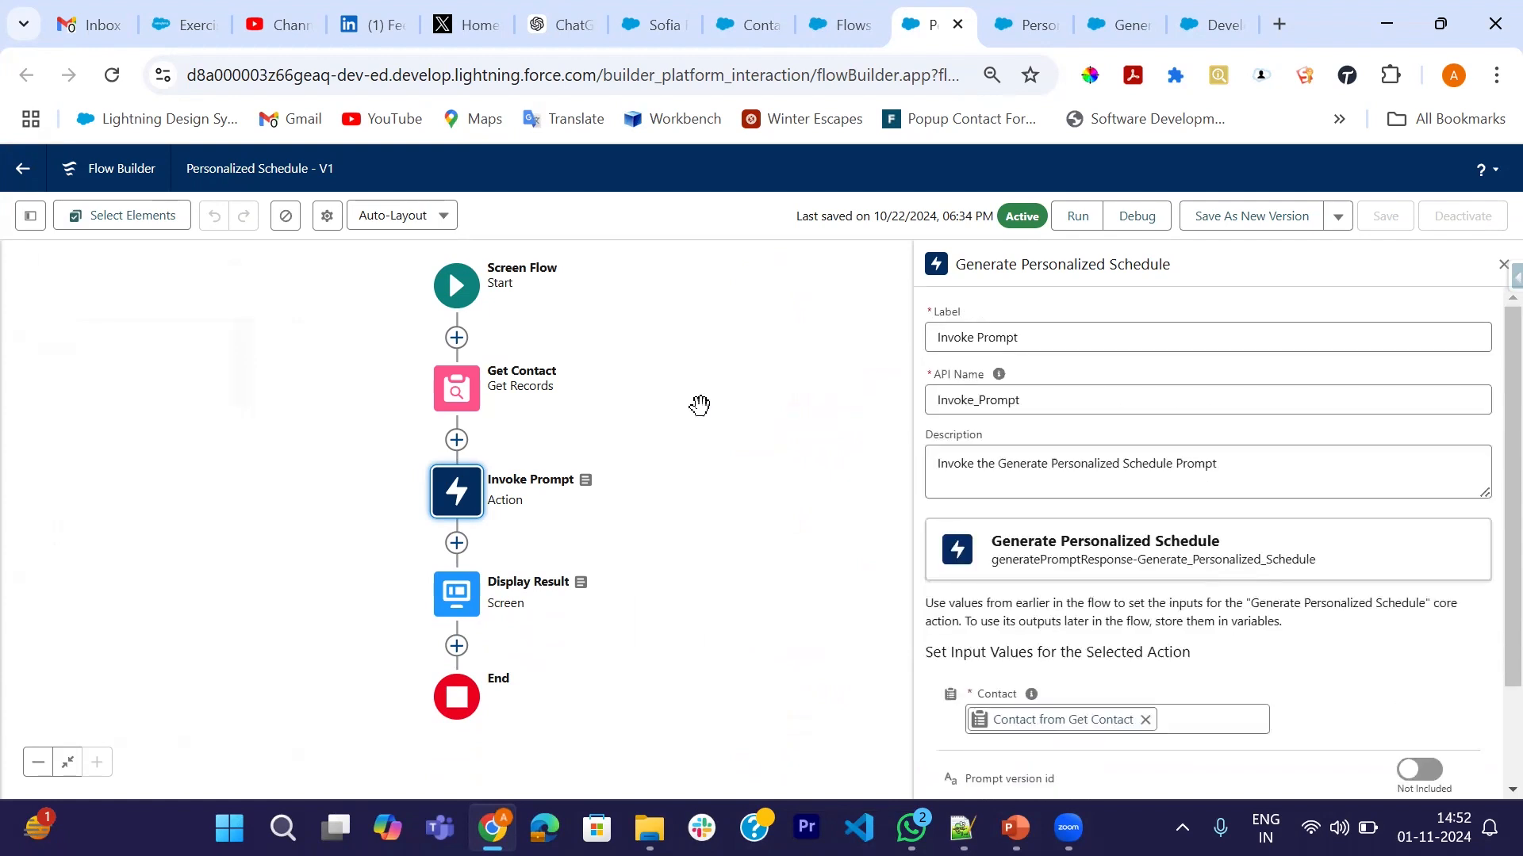
left_click(457, 440)
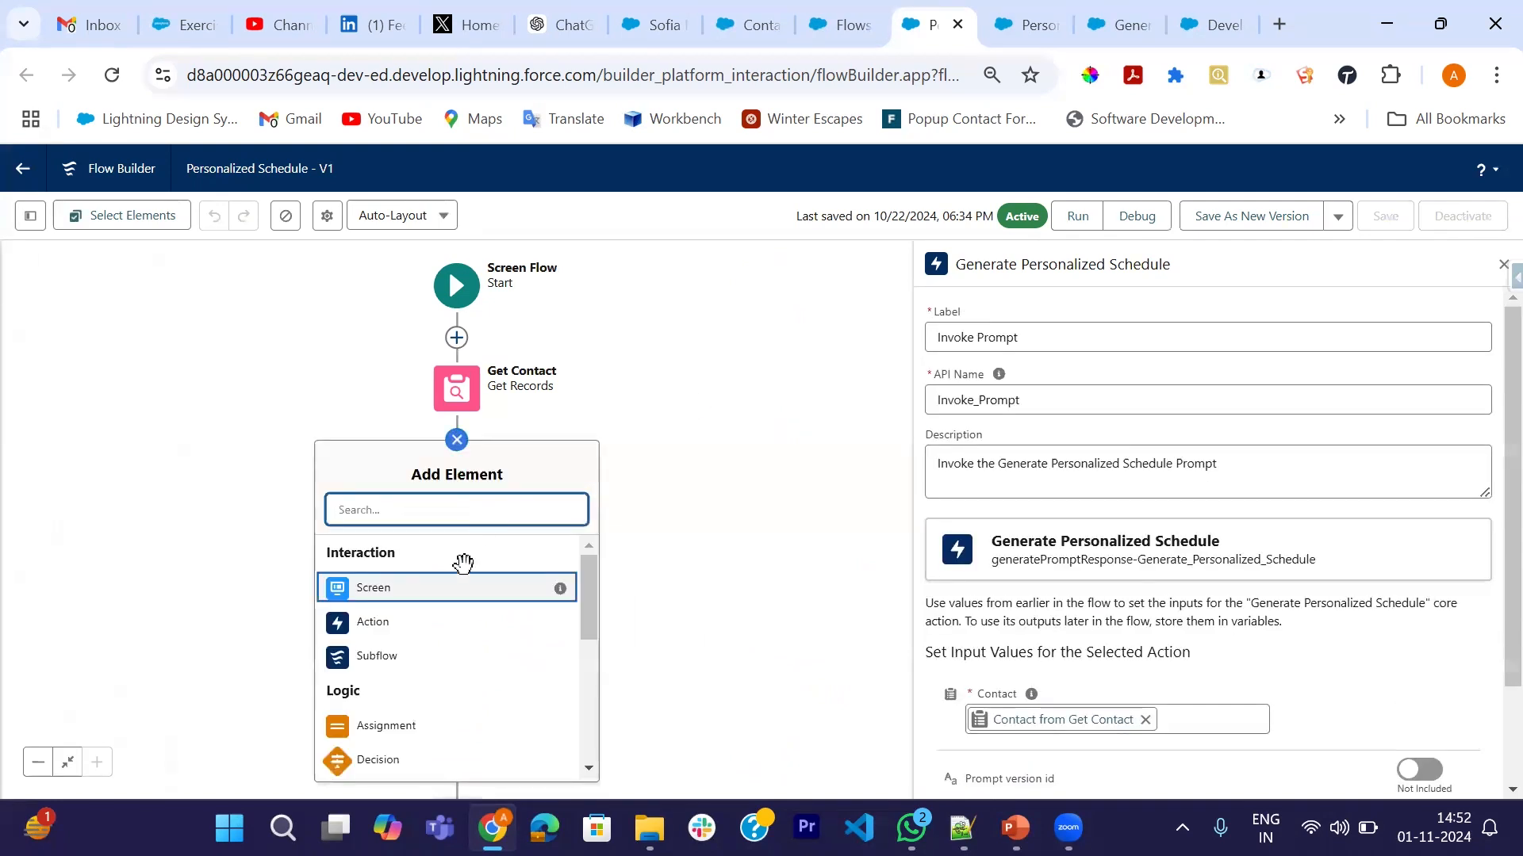
- Add an action after Get Contact using the newer Generate Personalized Schedule template, labelled Invoke Prompt Template
left_click(373, 622)
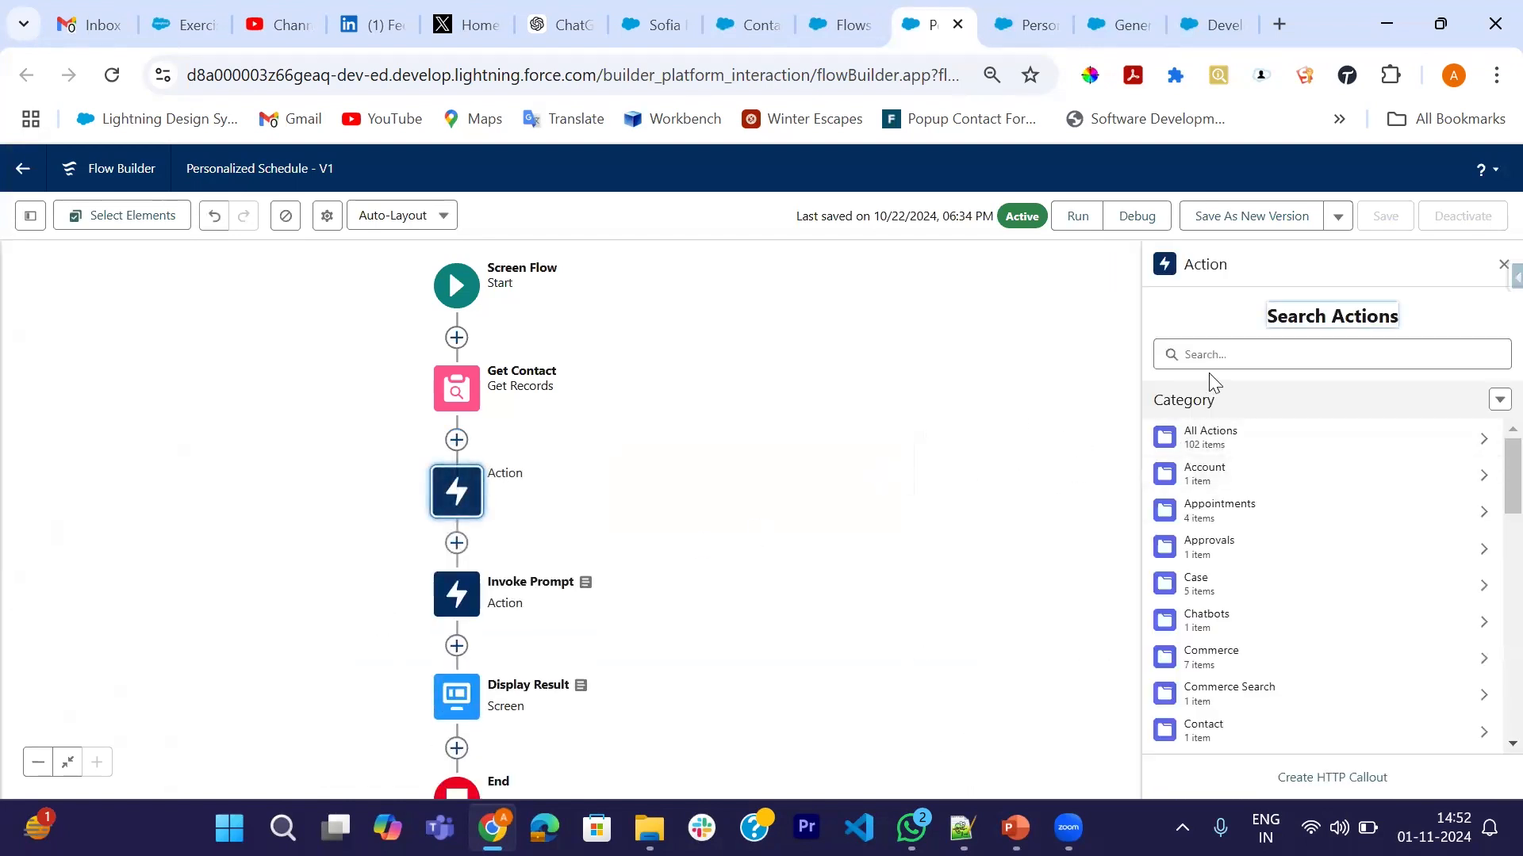
left_click(1209, 363)
type("Per")
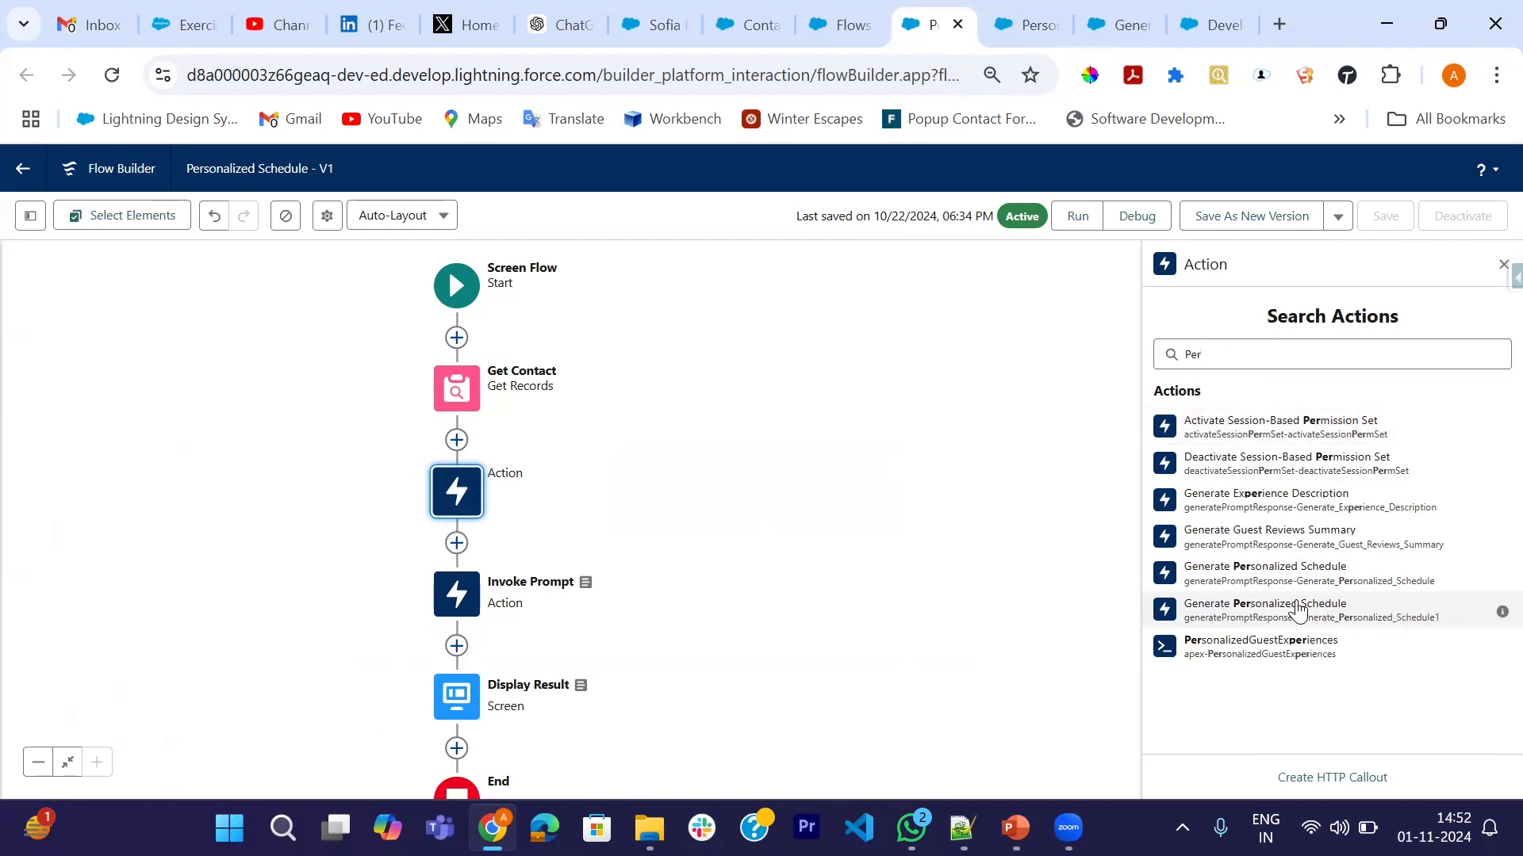
left_click(1299, 610)
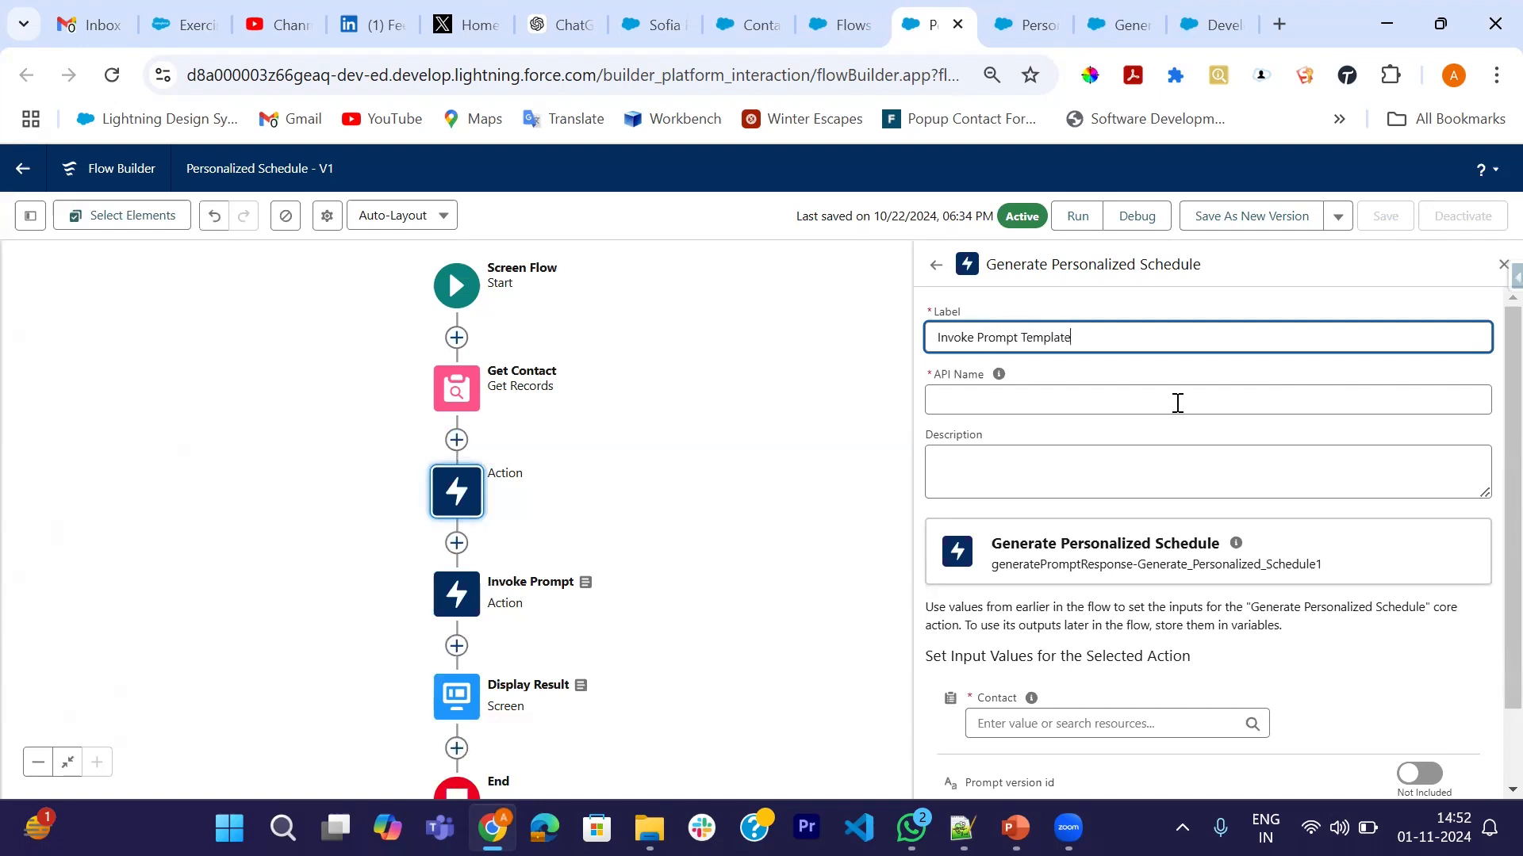
left_click(1021, 402)
- Set the action's Contact input to Contact from Get Contact
scroll(1022, 403, "down", 2)
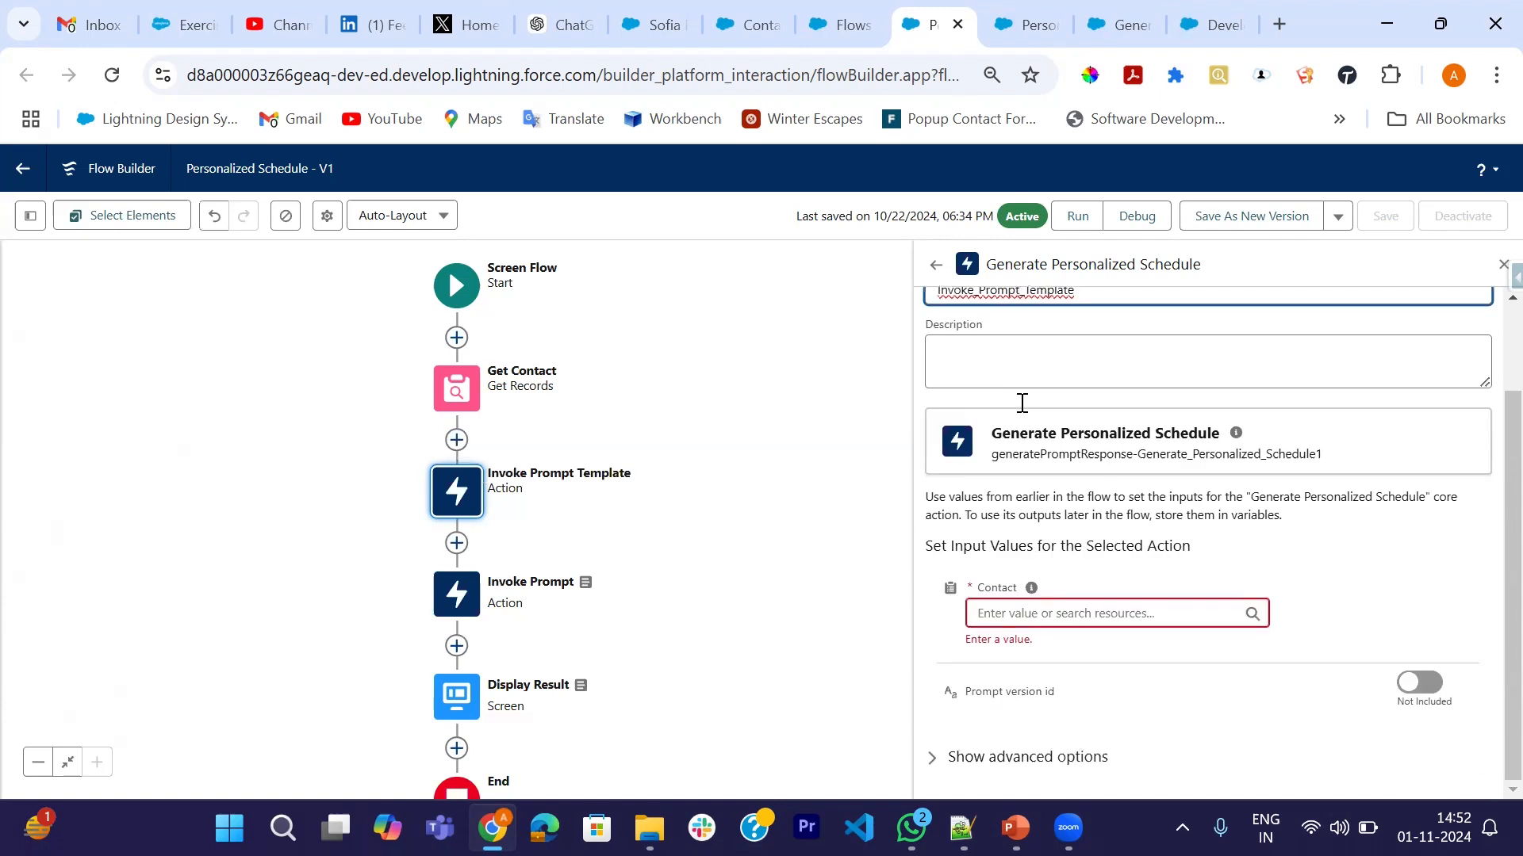
left_click(1068, 610)
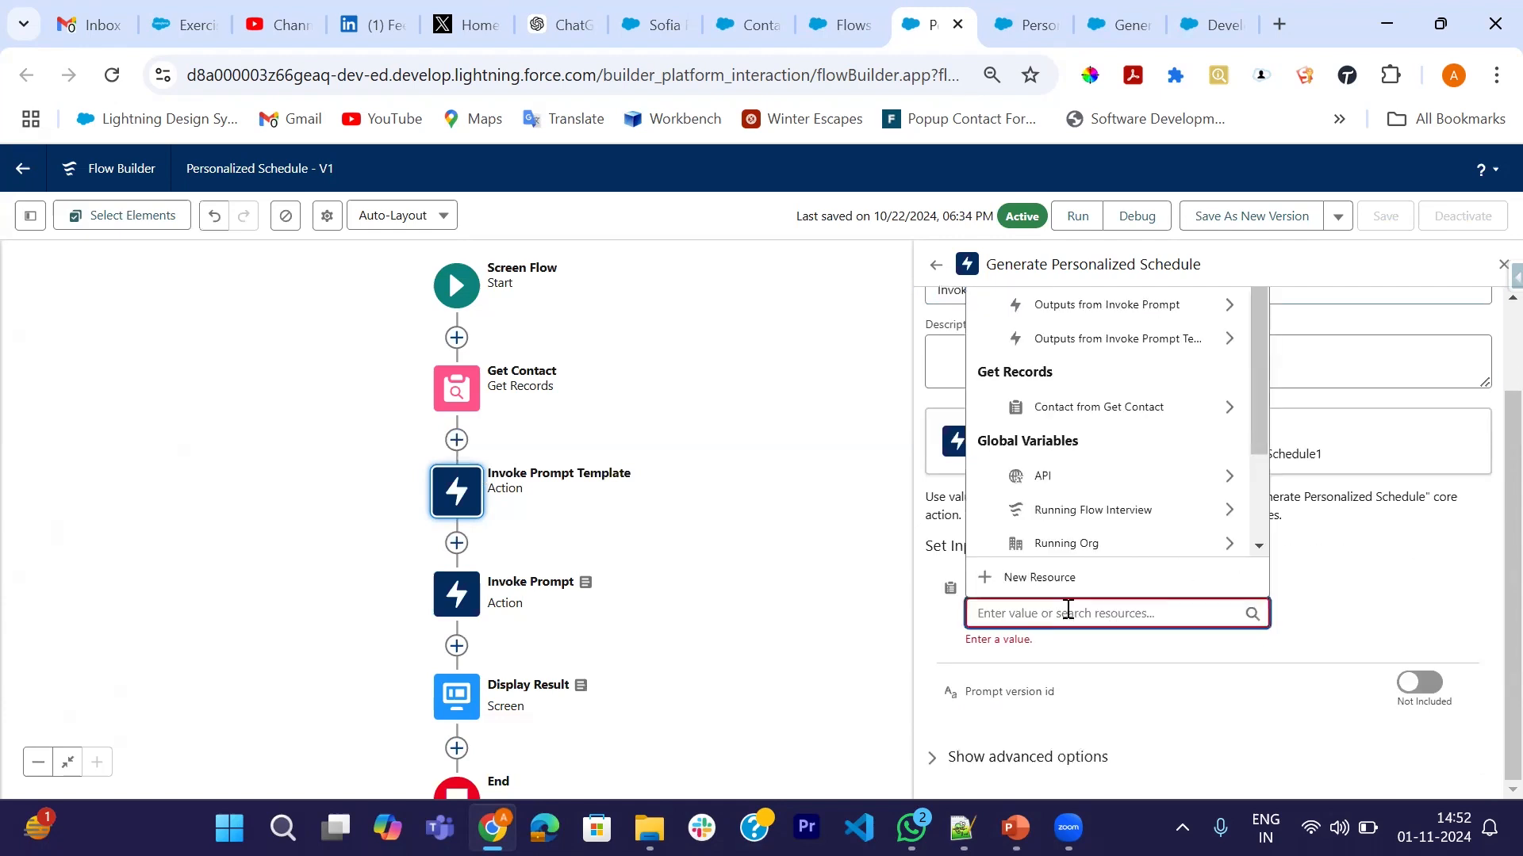
type("con")
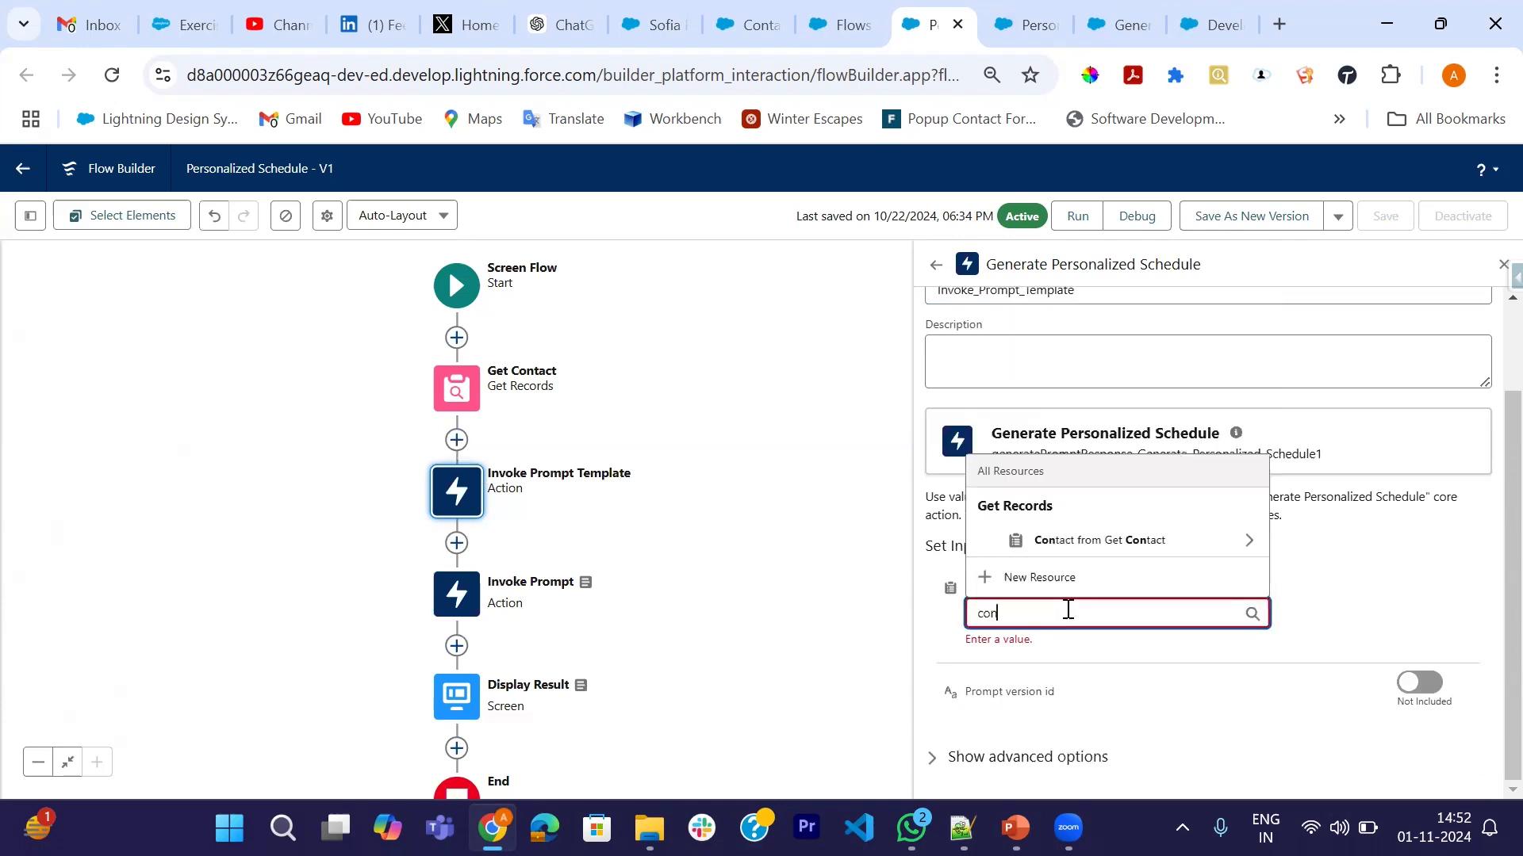
left_click(1087, 547)
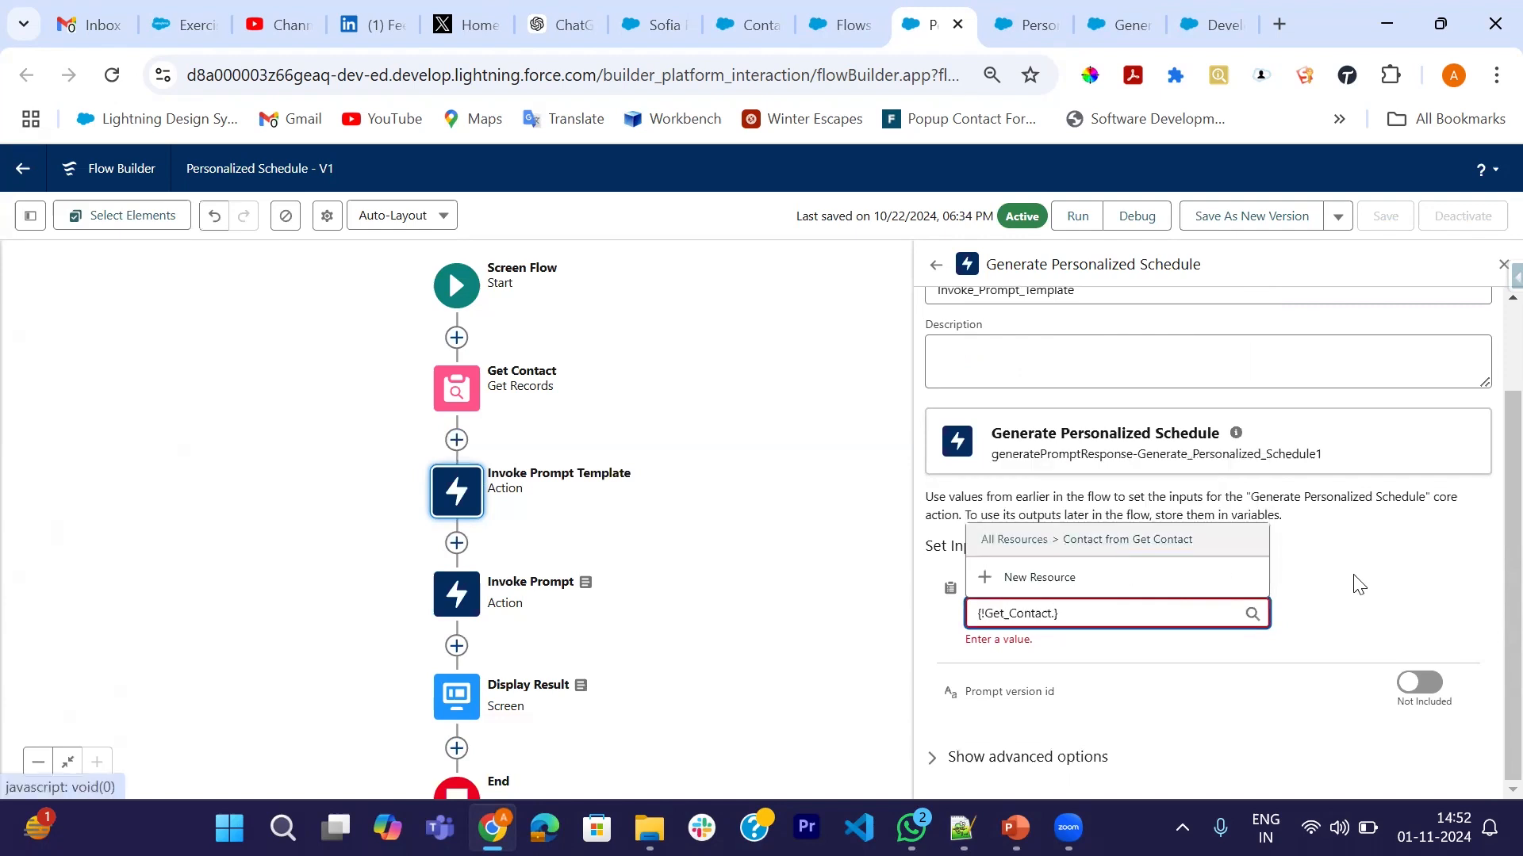
left_click(1377, 590)
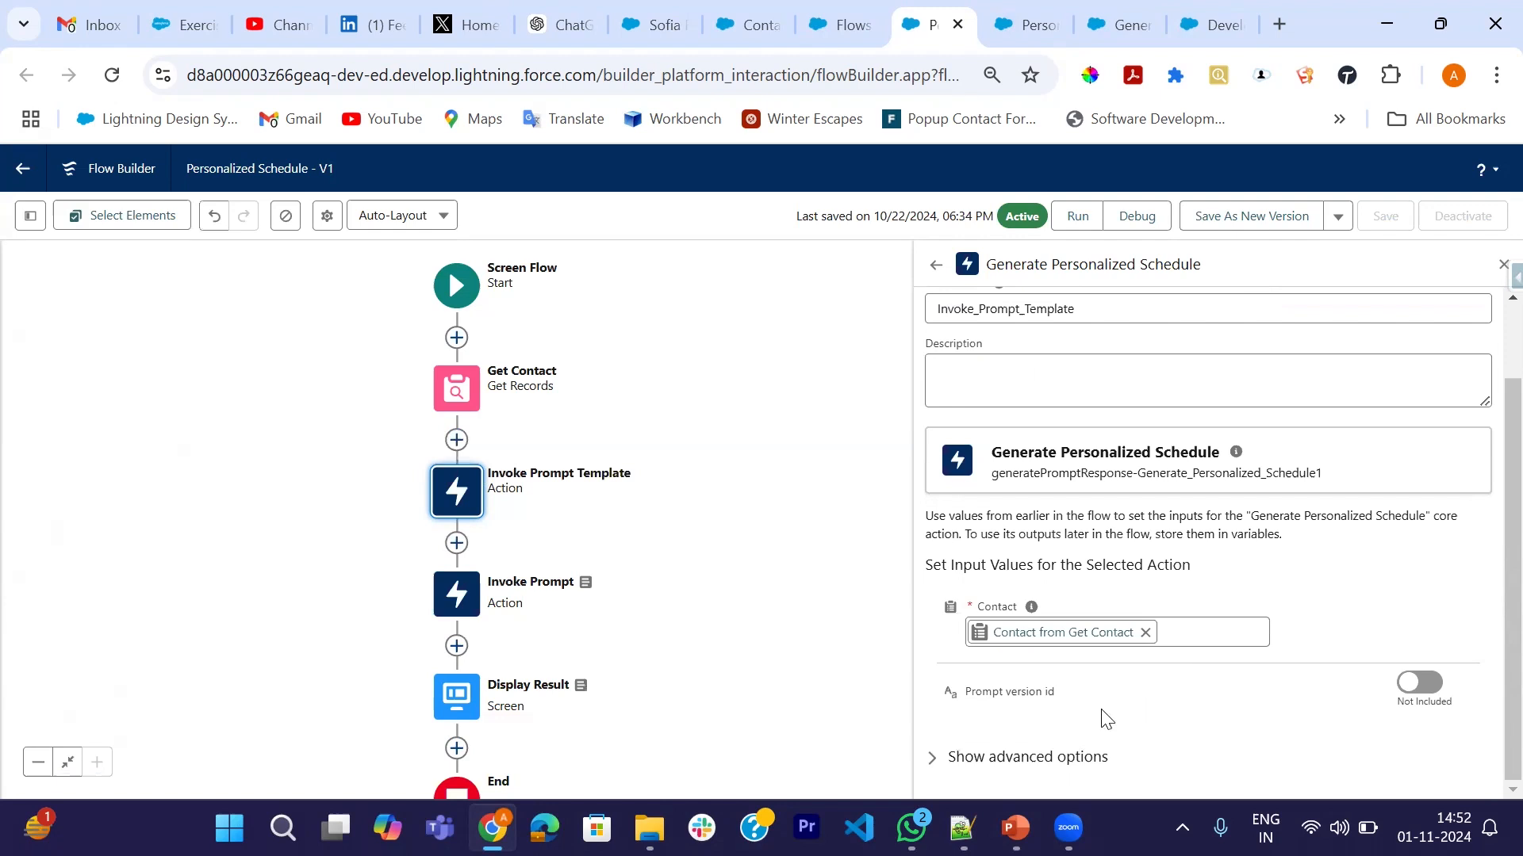
- Try deleting the old Invoke Prompt action and dismiss the can't-delete warning
left_click(1502, 265)
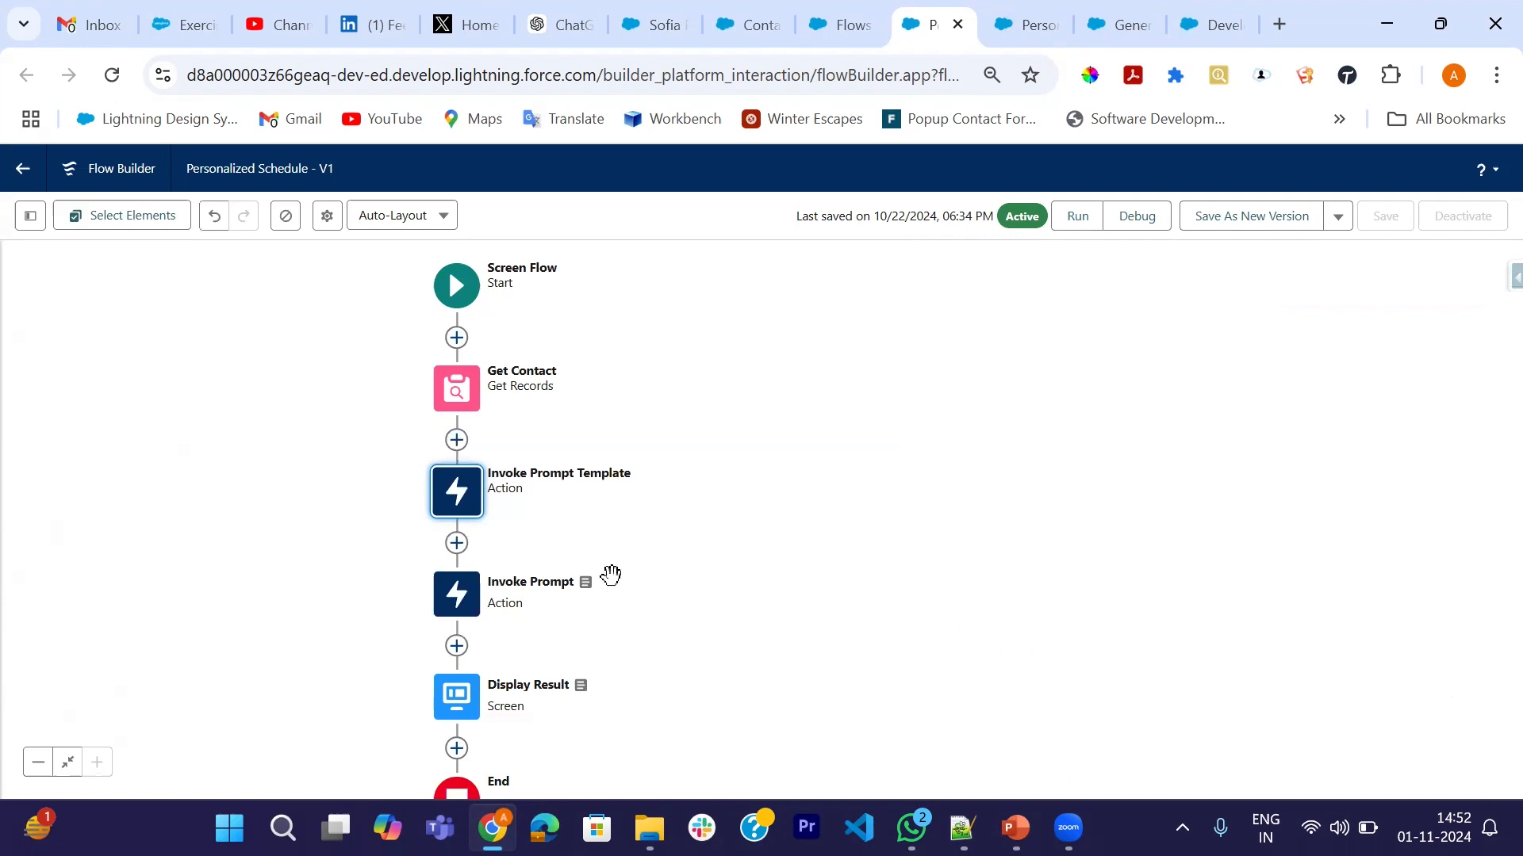
left_click(469, 609)
scroll(1242, 656, "down", 2)
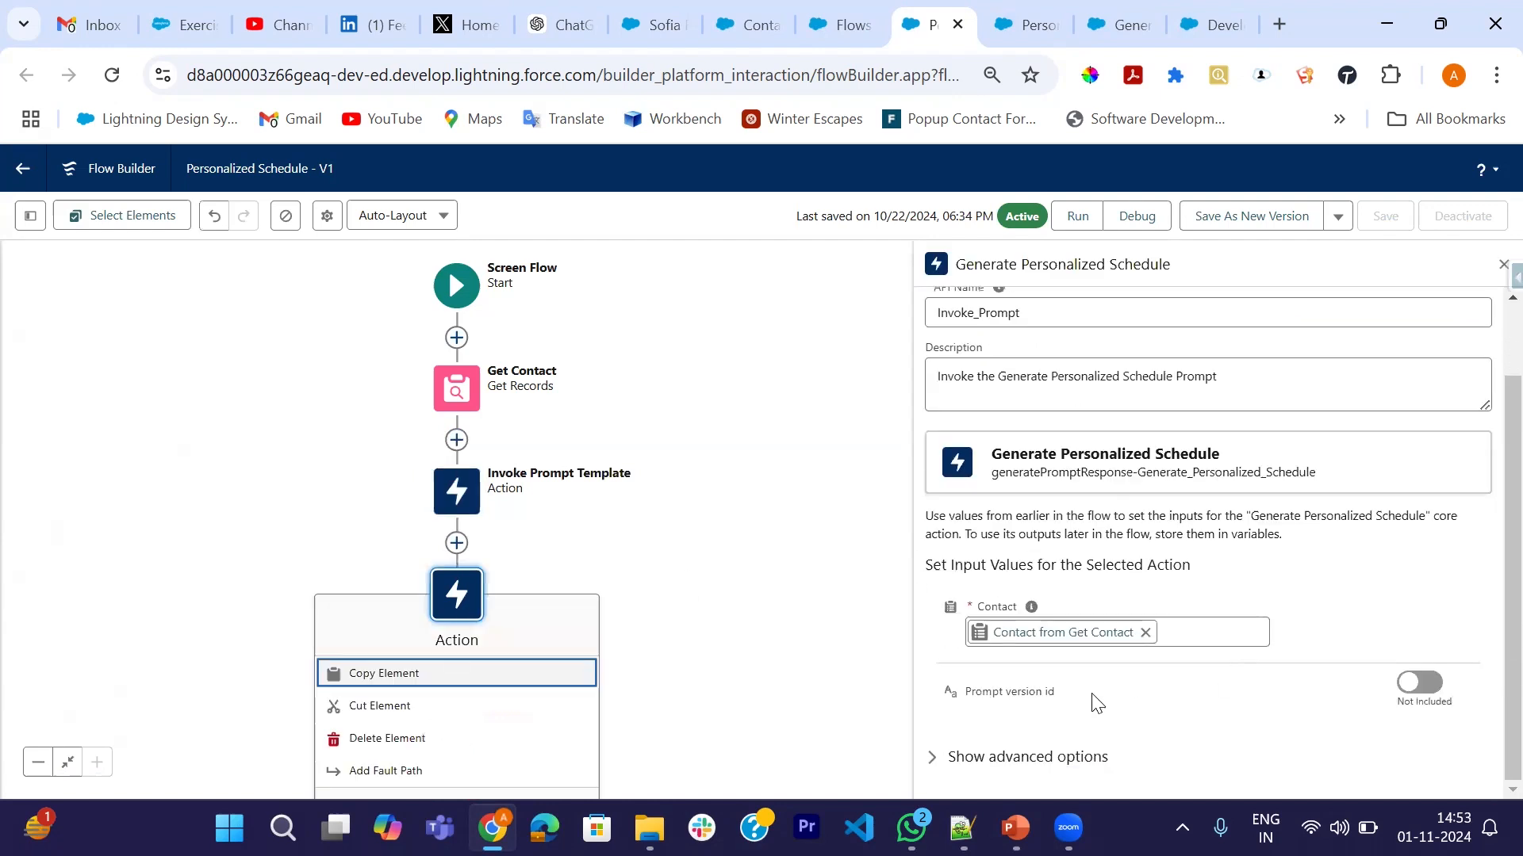
left_click(1503, 264)
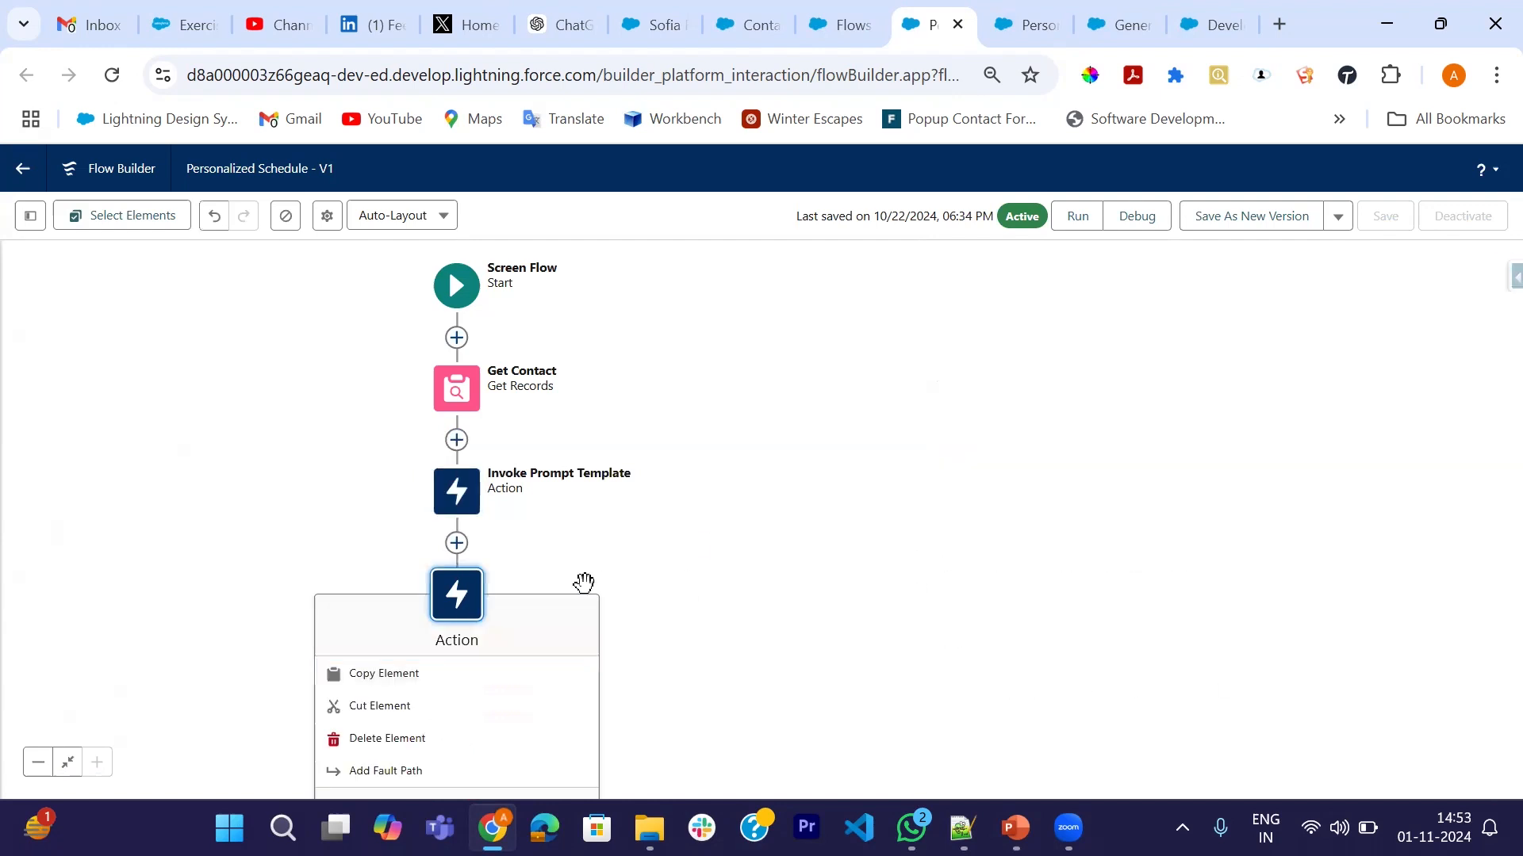
left_click(373, 737)
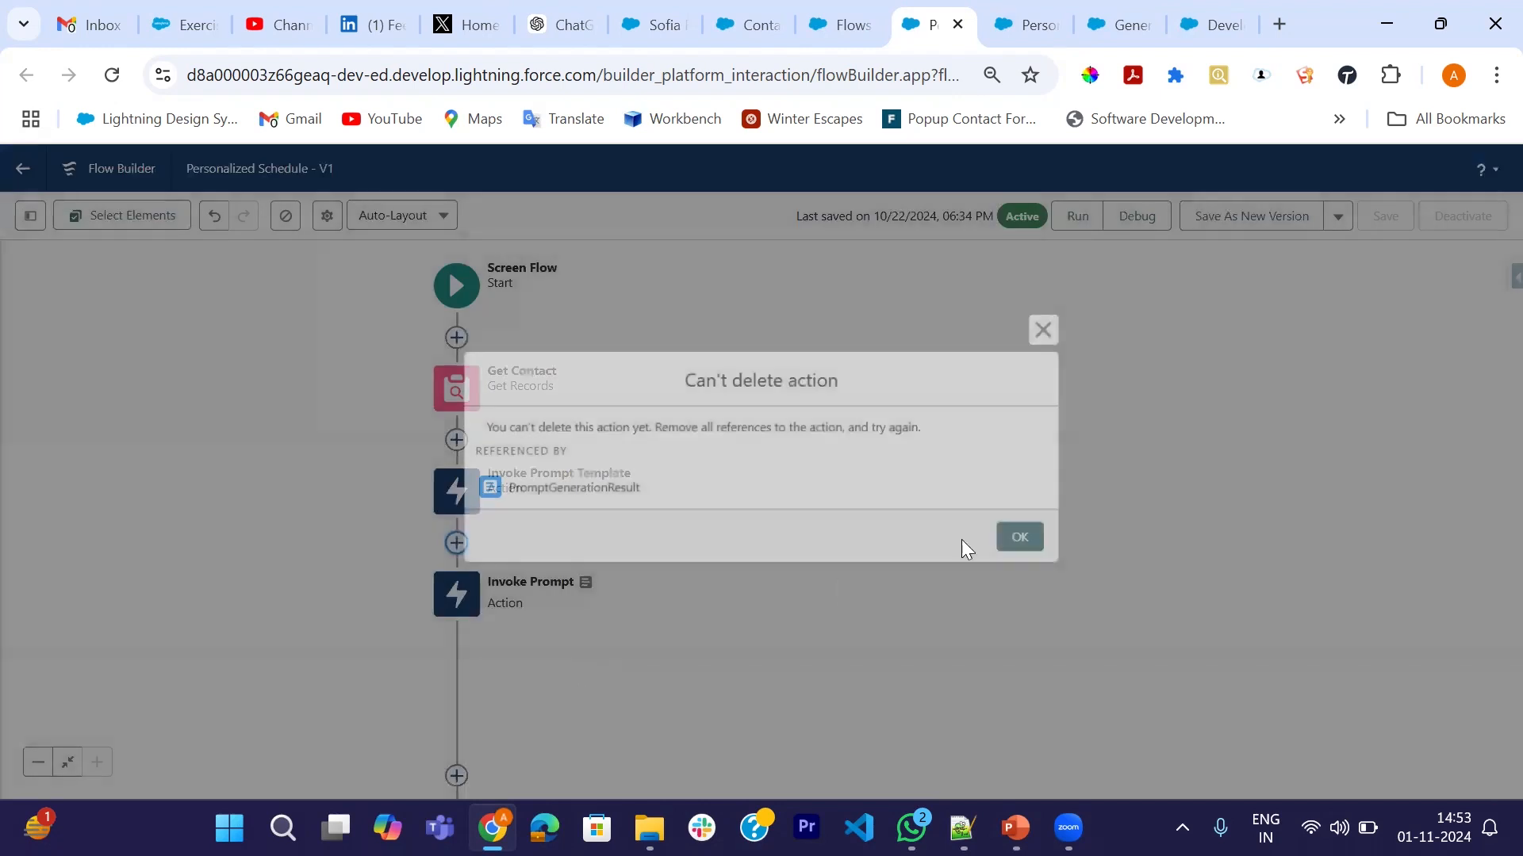
left_click(1027, 544)
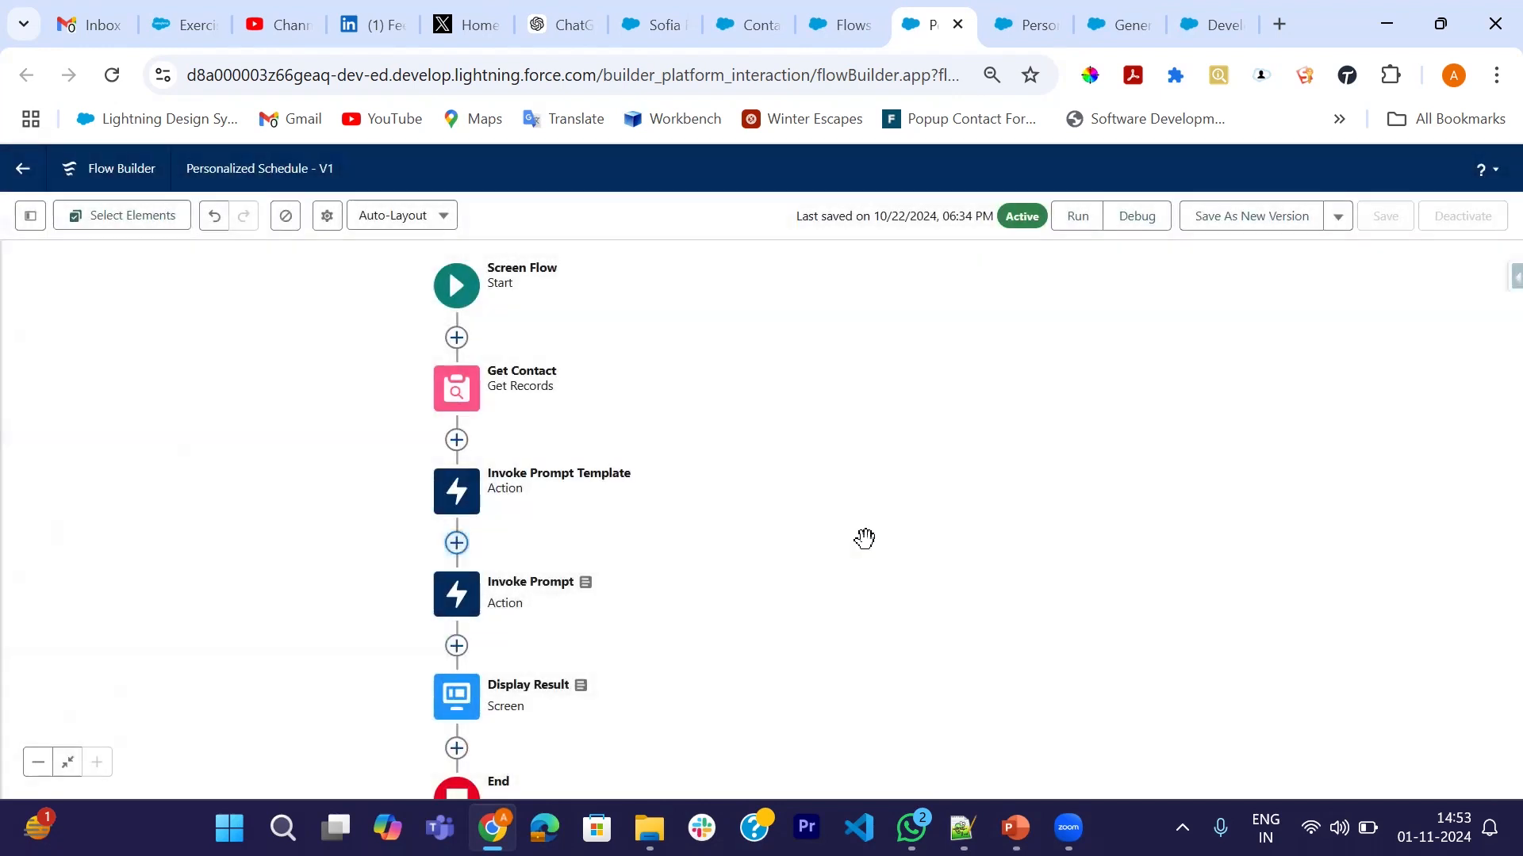
- Remove the Display Result screen's display text component, then discard those changes
double_click(454, 718)
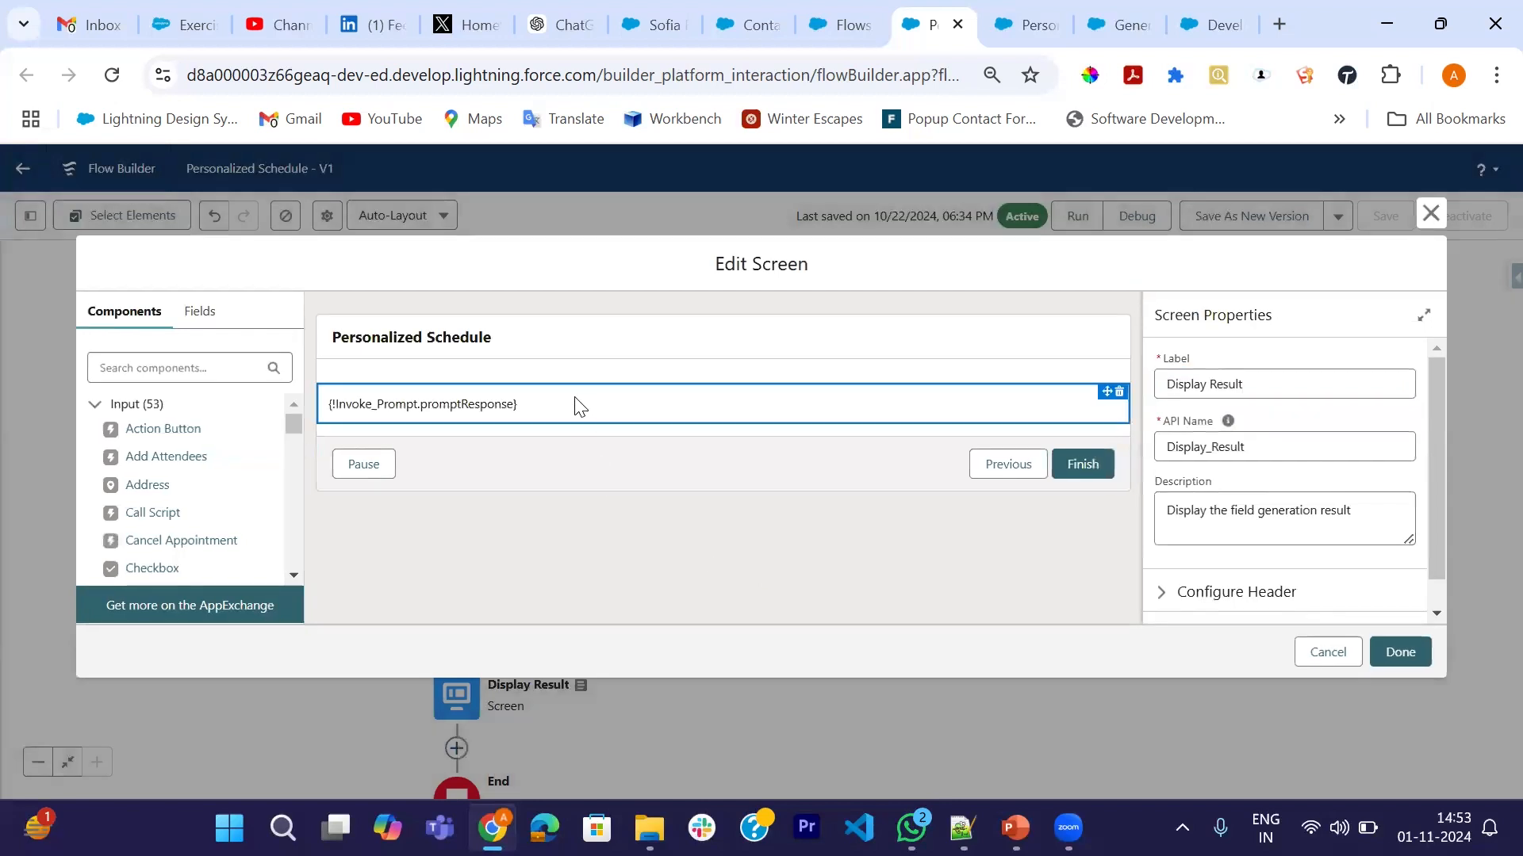
left_click(578, 404)
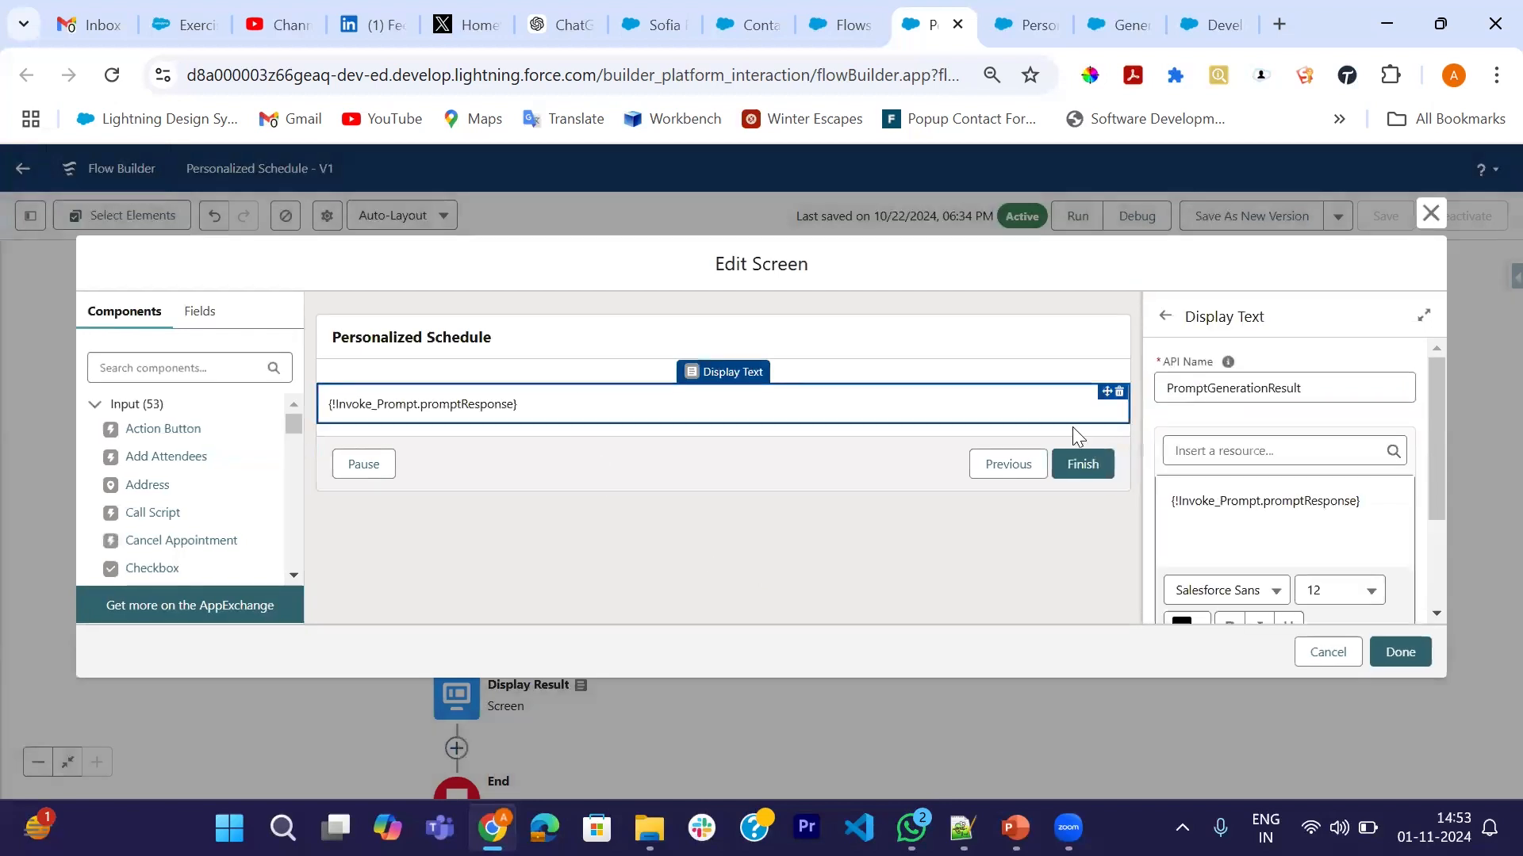
left_click(1119, 392)
left_click(909, 509)
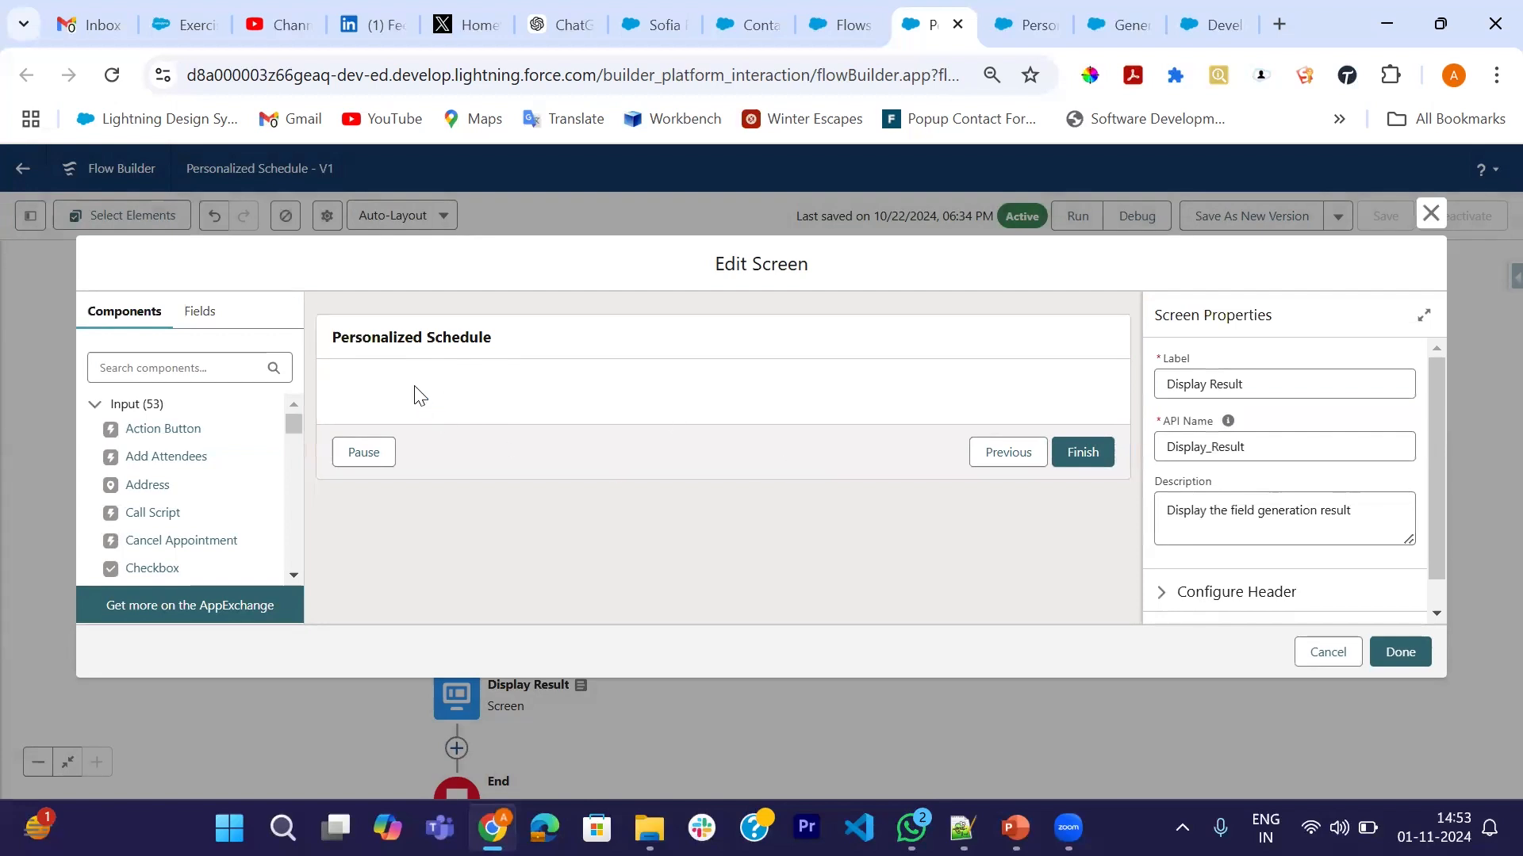
scroll(1302, 517, "down", 1)
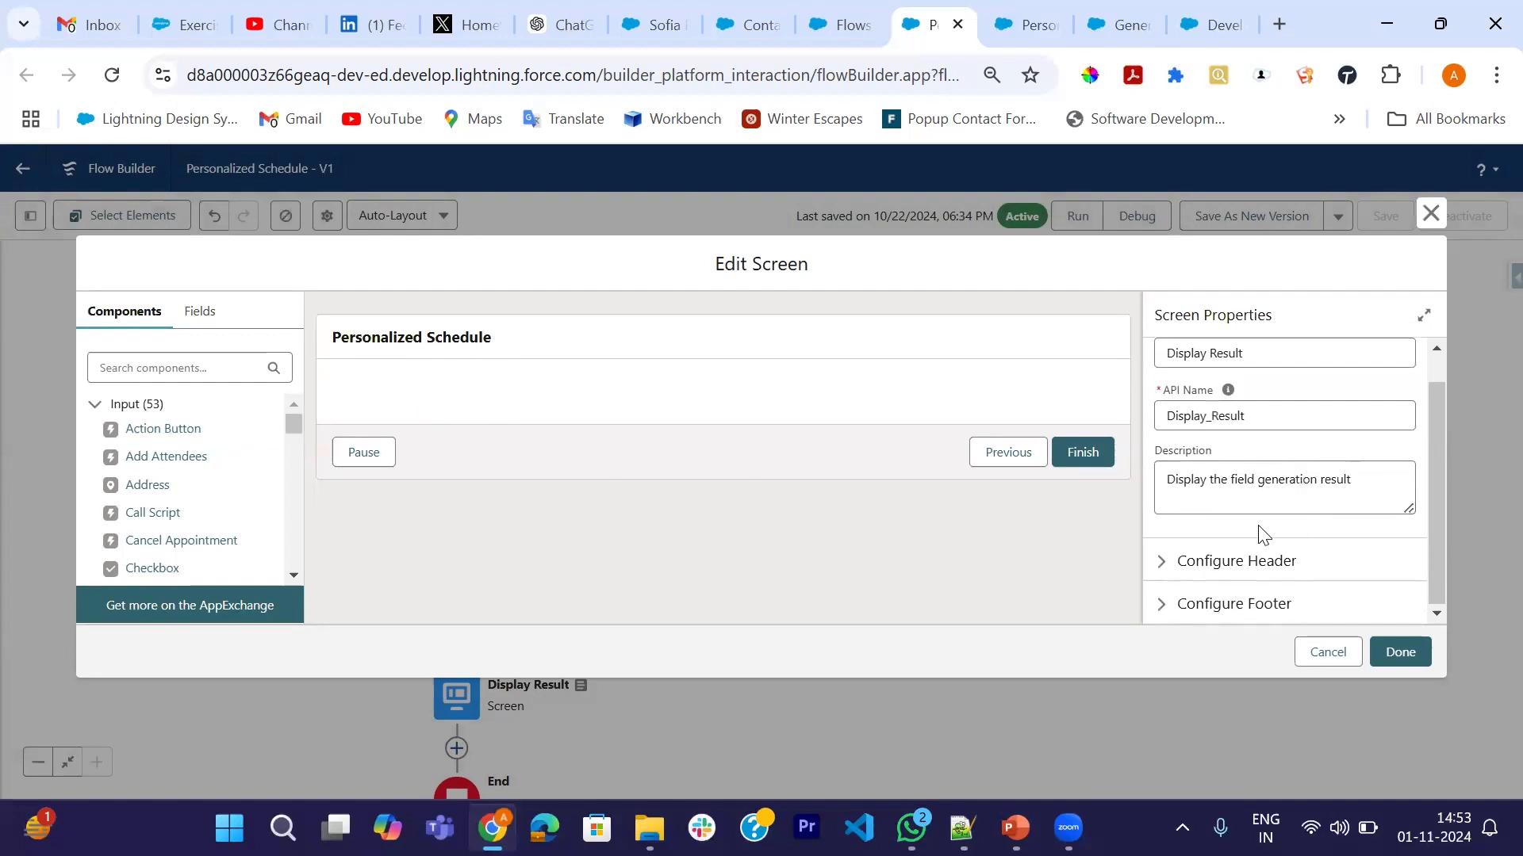
double_click(428, 371)
left_click(1326, 650)
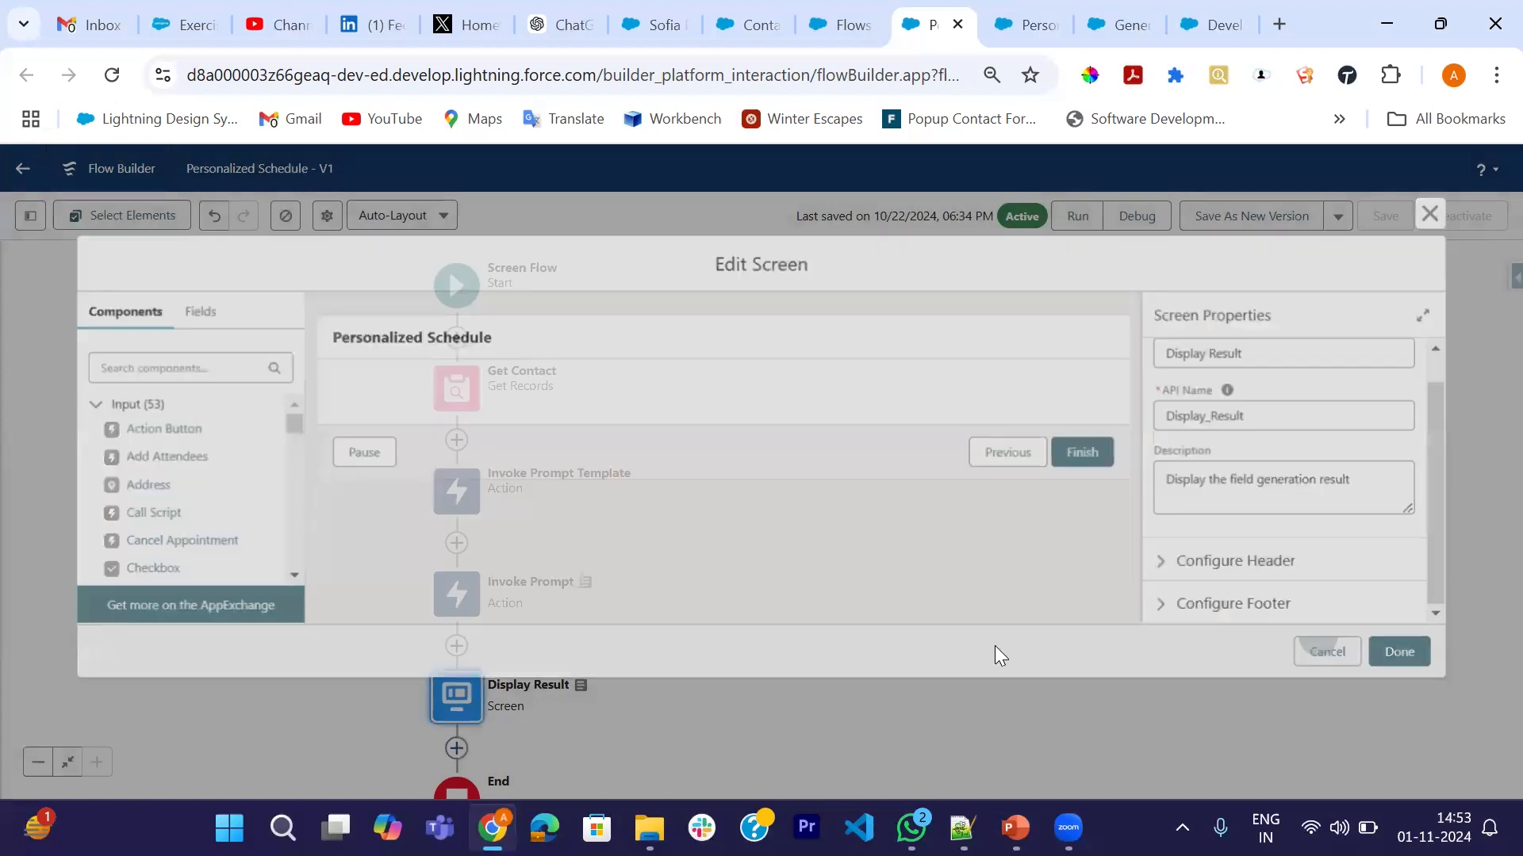
- Delete the old promptResponse reference from the Display Result screen's text
double_click(465, 688)
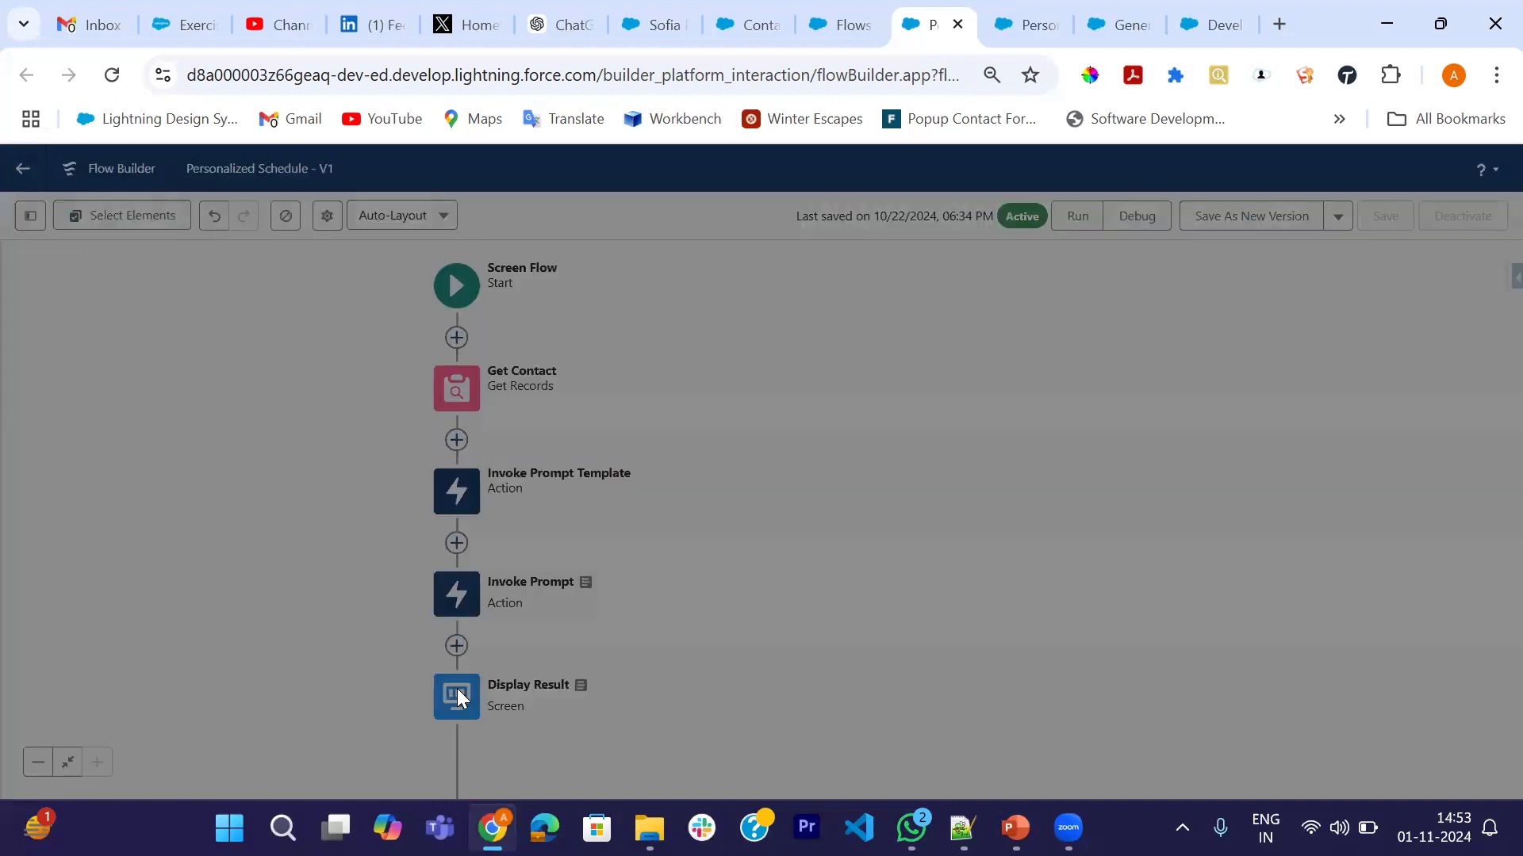
left_click(540, 400)
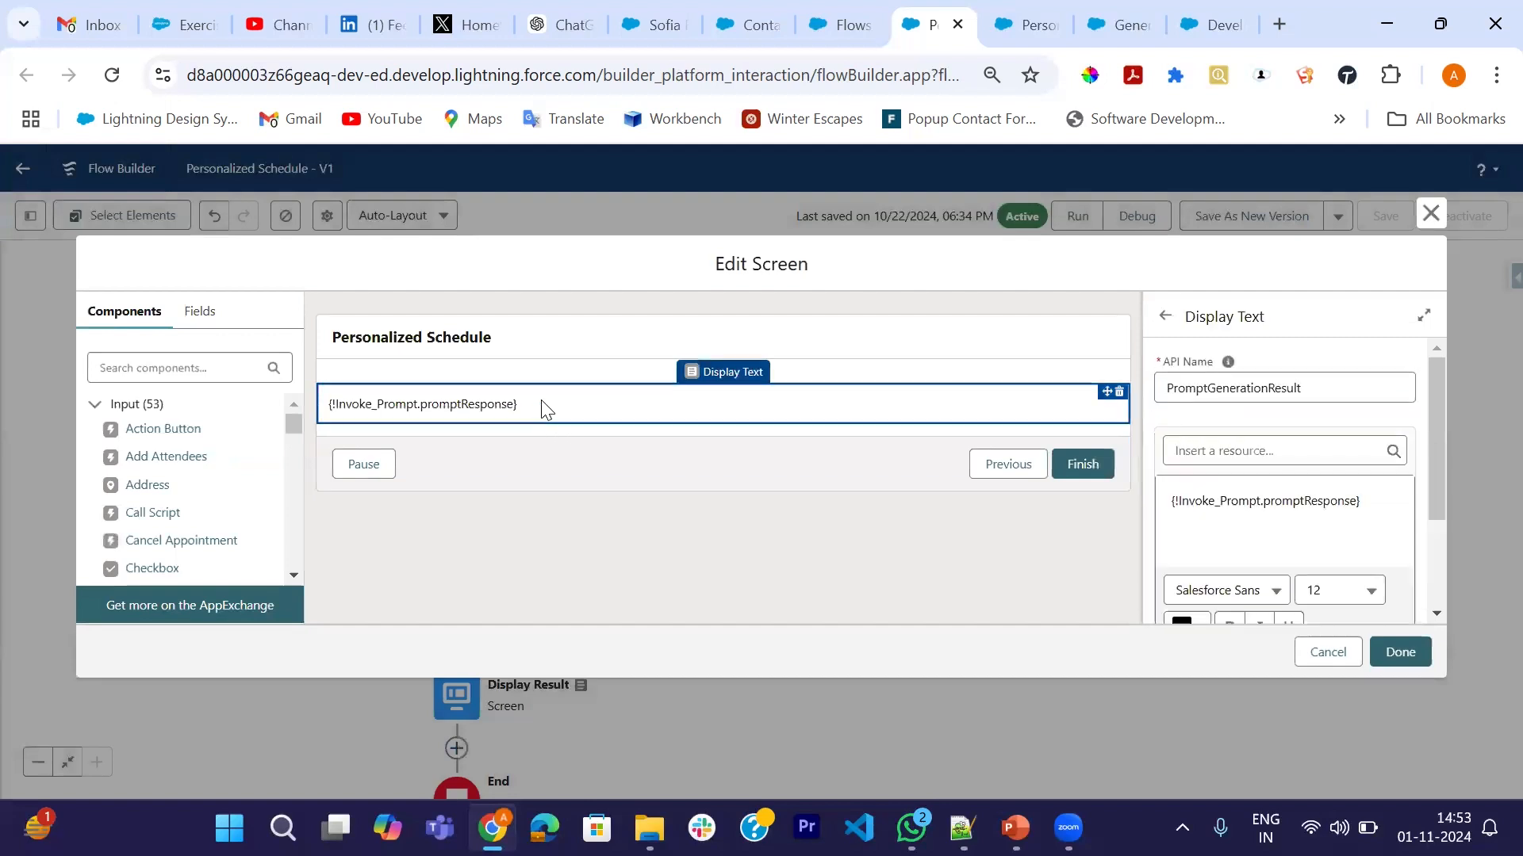
left_click(1360, 504)
left_click_drag(1364, 502, 1168, 502)
key("BackSpace")
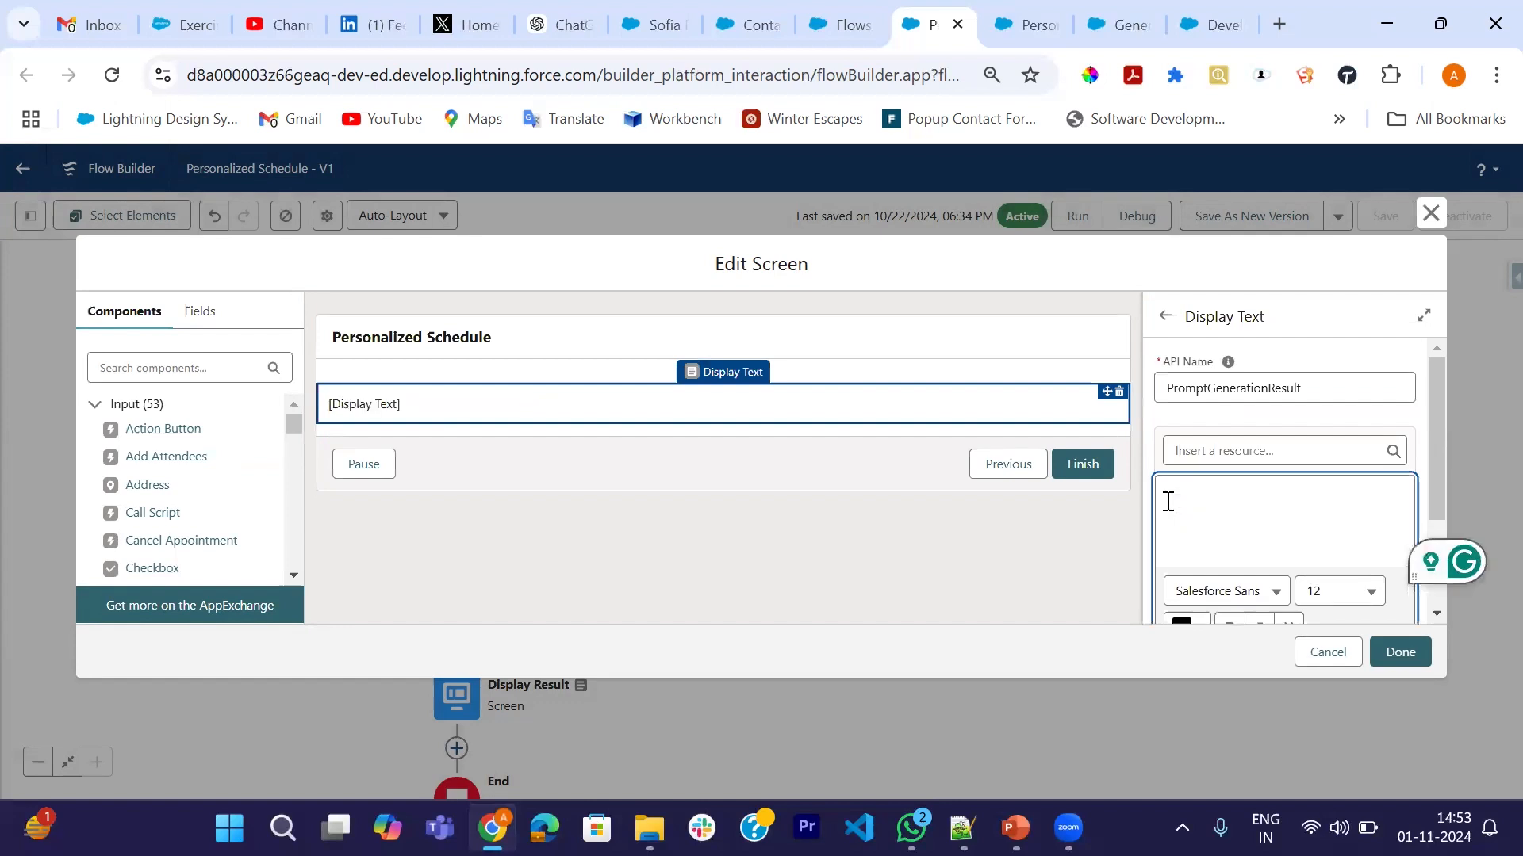
scroll(1168, 502, "down", 2)
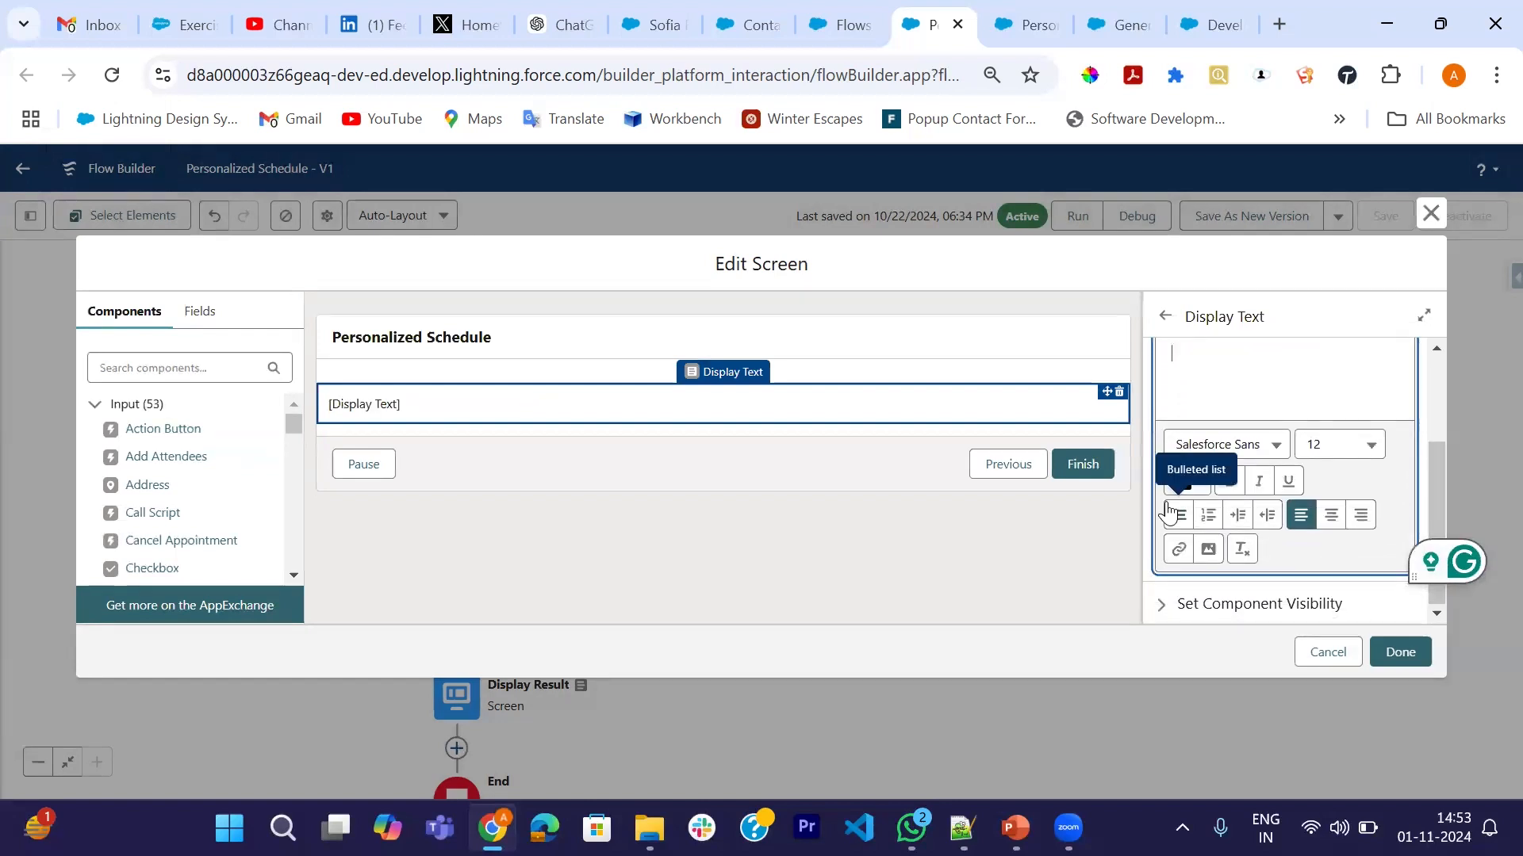
scroll(1242, 398, "up", 2)
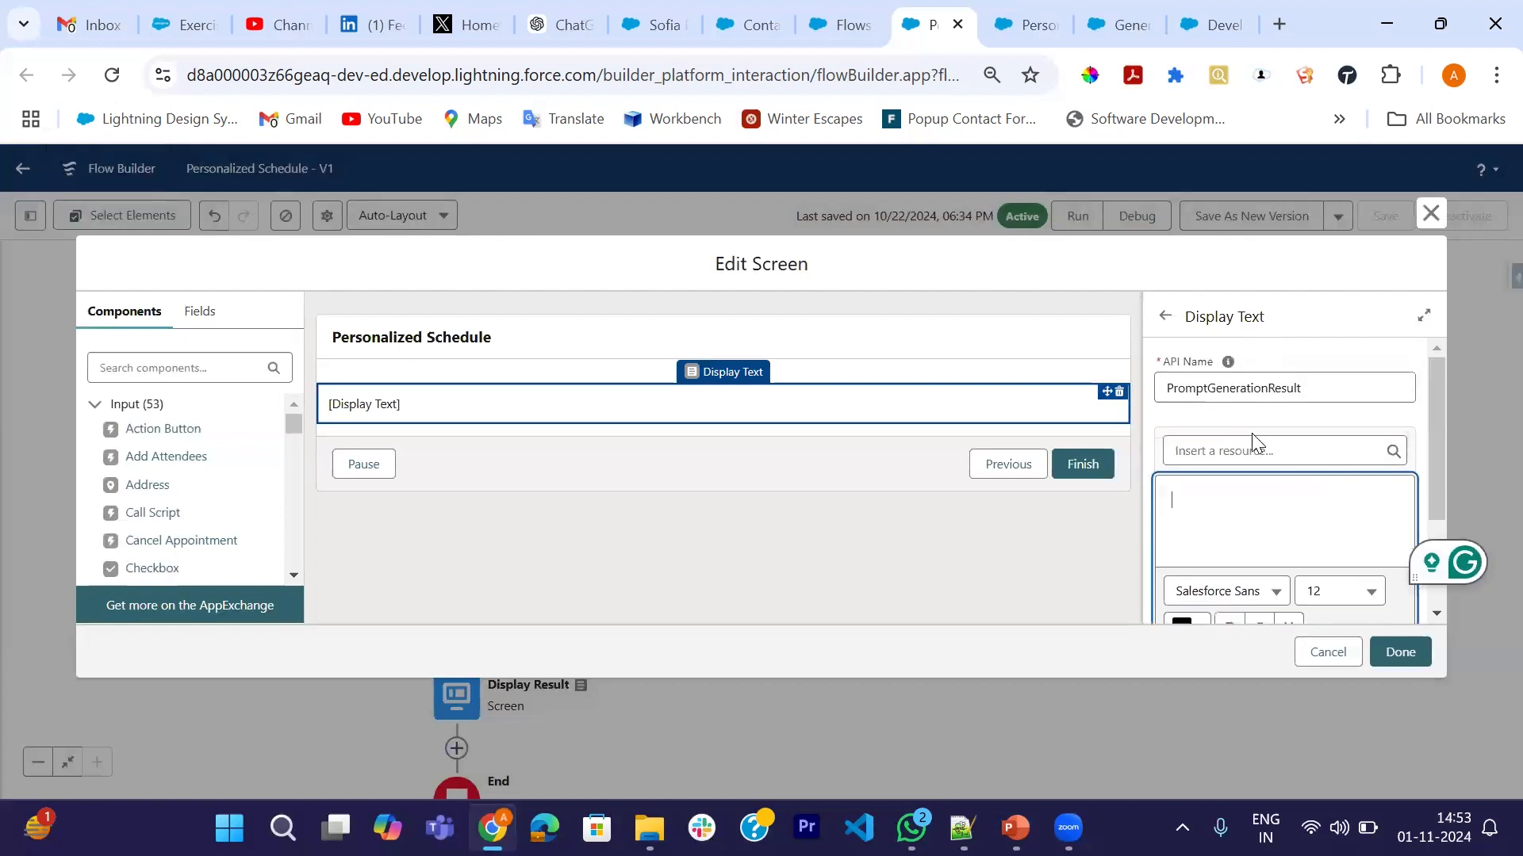
- Insert Invoke_Prompt_Template's promptResponse into the display text and save the screen
left_click(1228, 451)
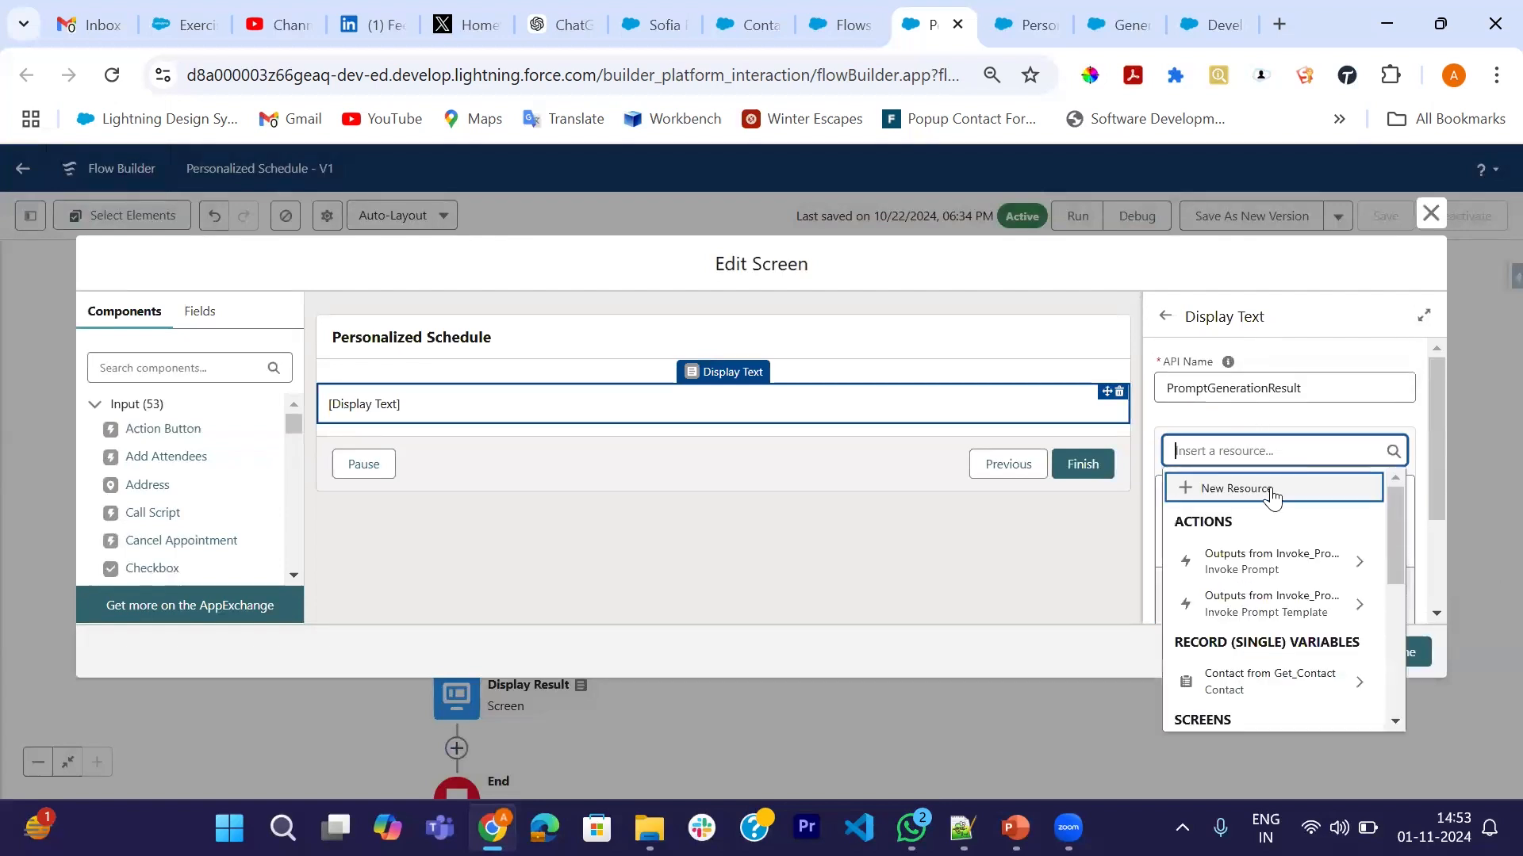
scroll(1256, 562, "down", 4)
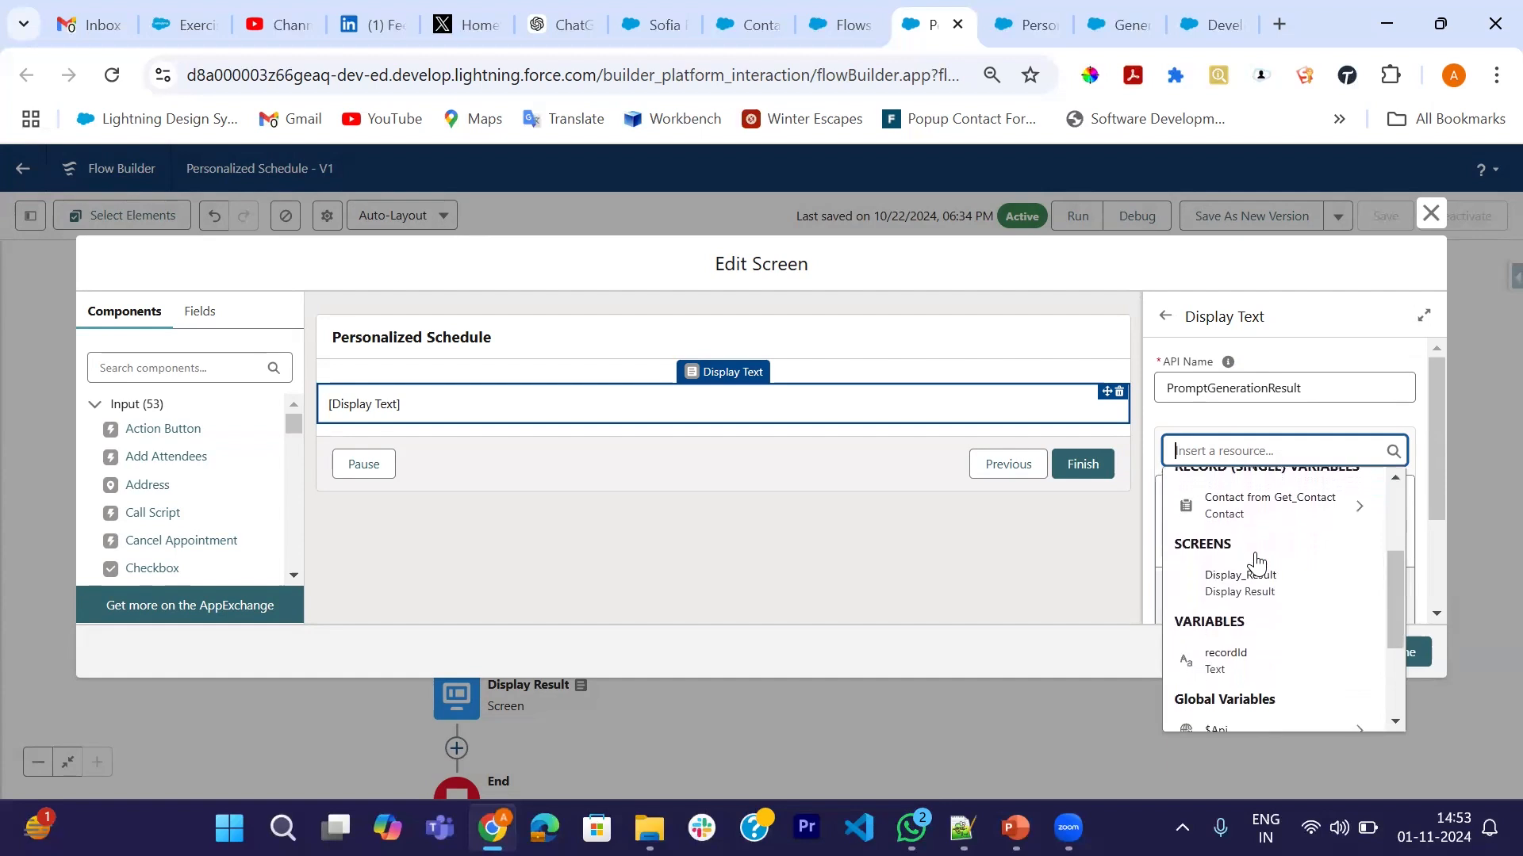
scroll(1256, 562, "down", 2)
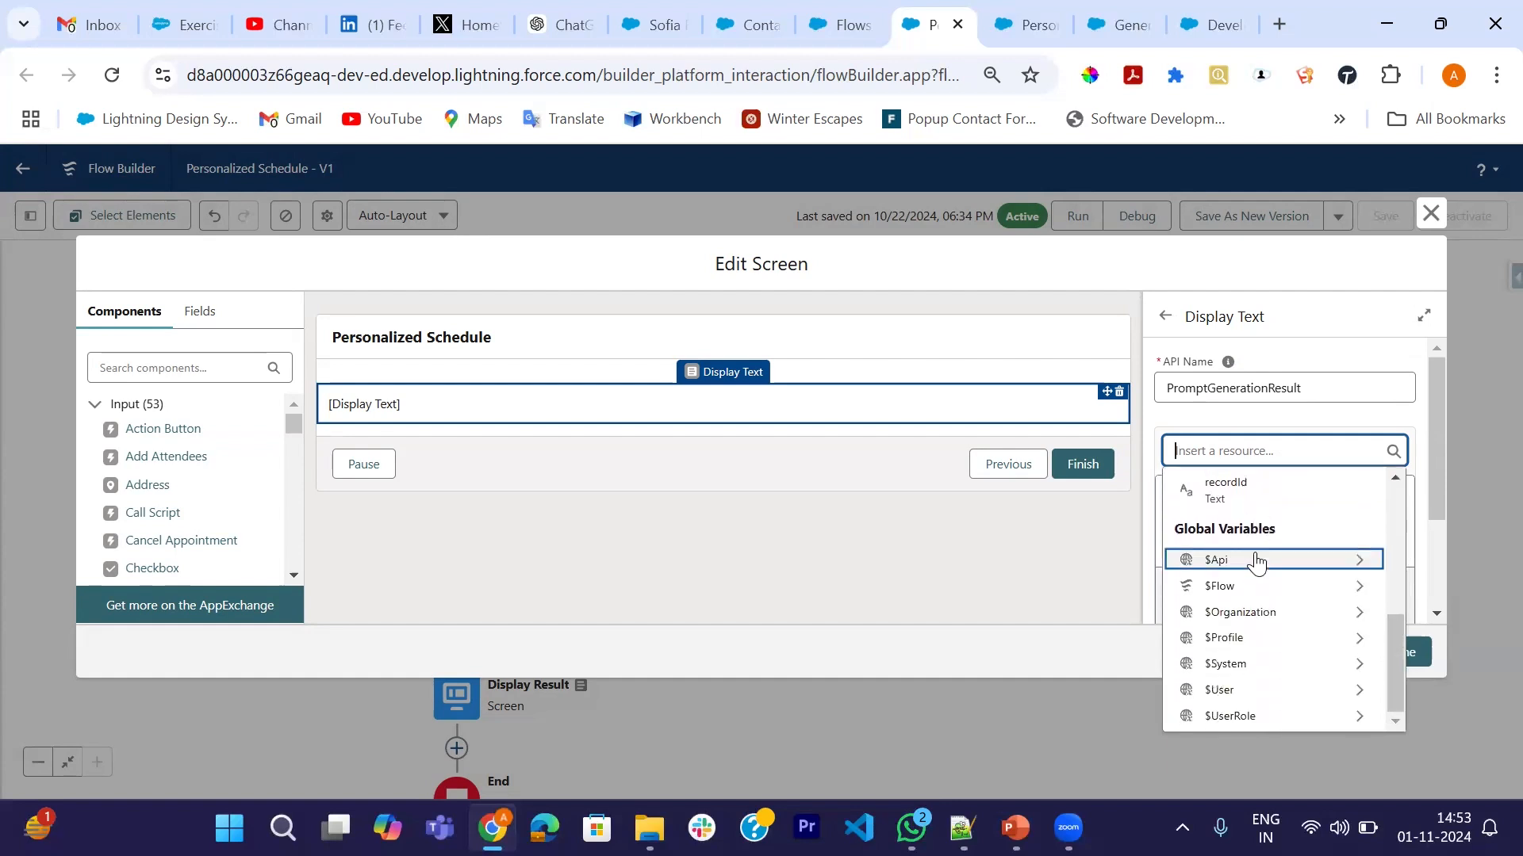
scroll(1258, 565, "up", 3)
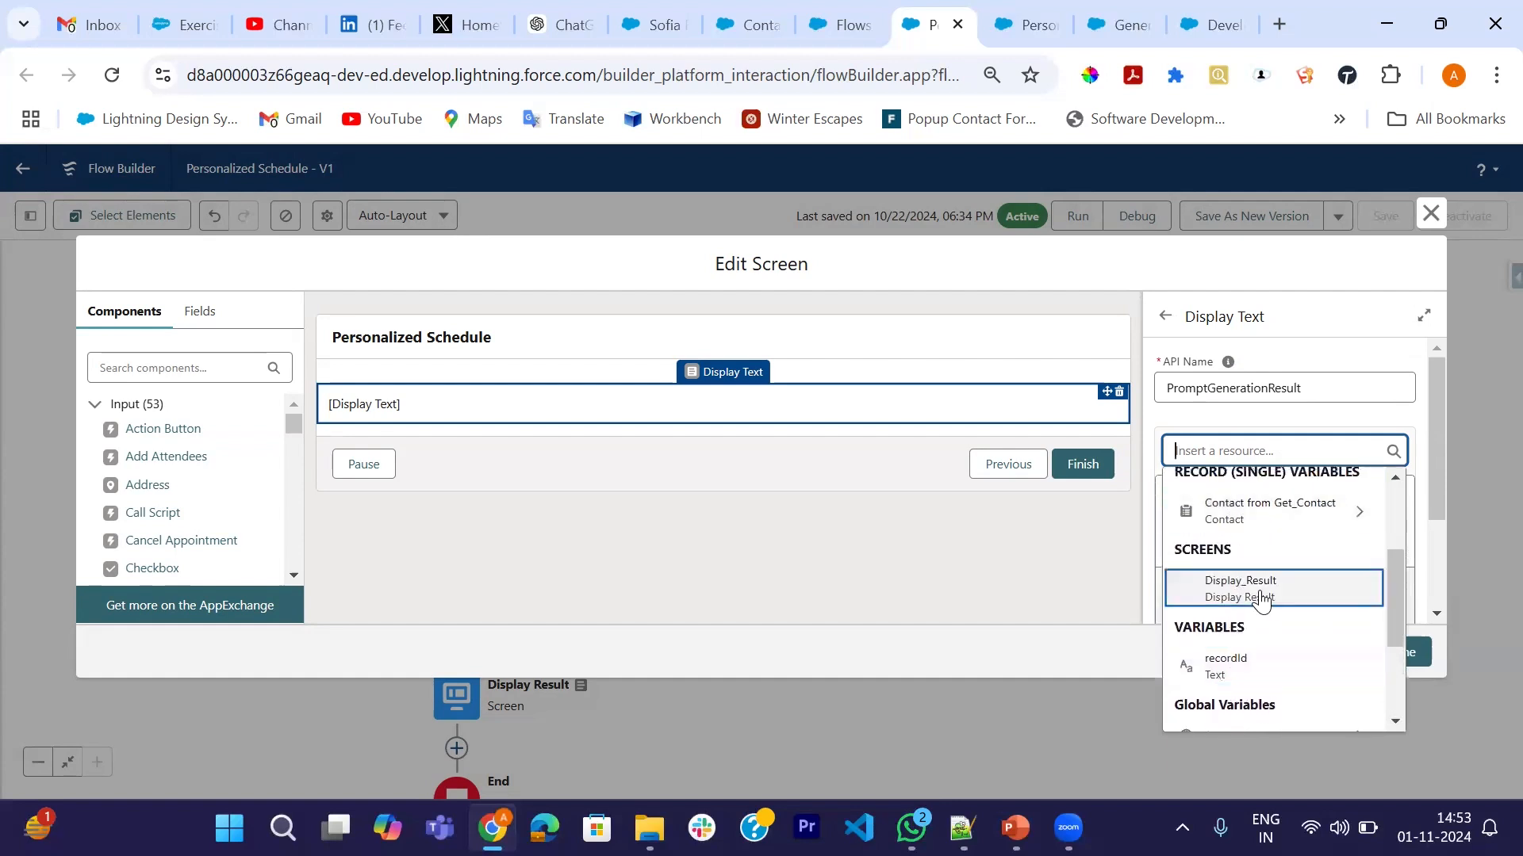
scroll(1249, 595, "up", 3)
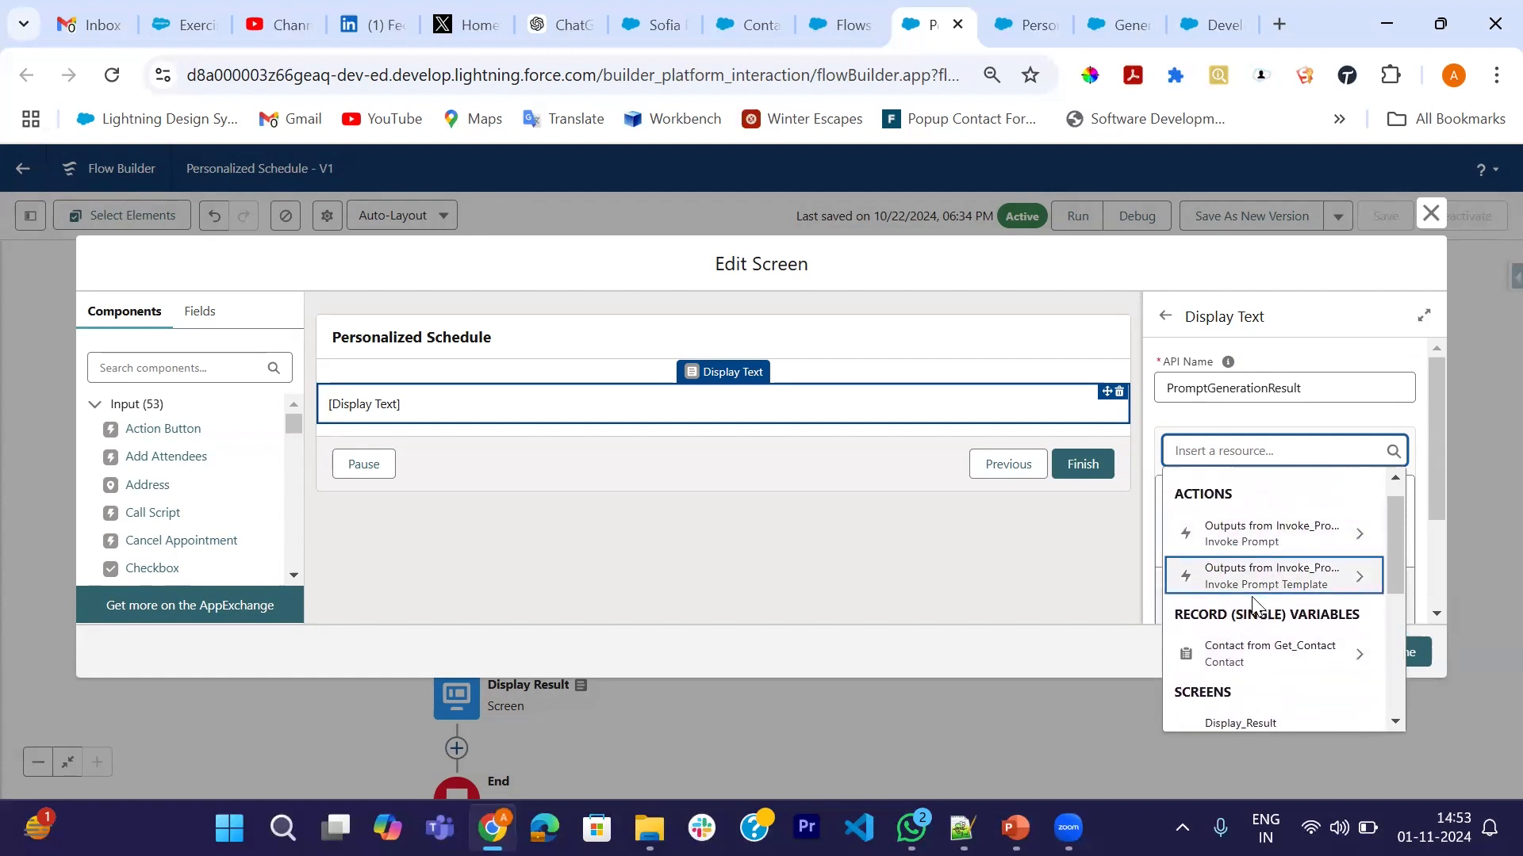
left_click(1323, 587)
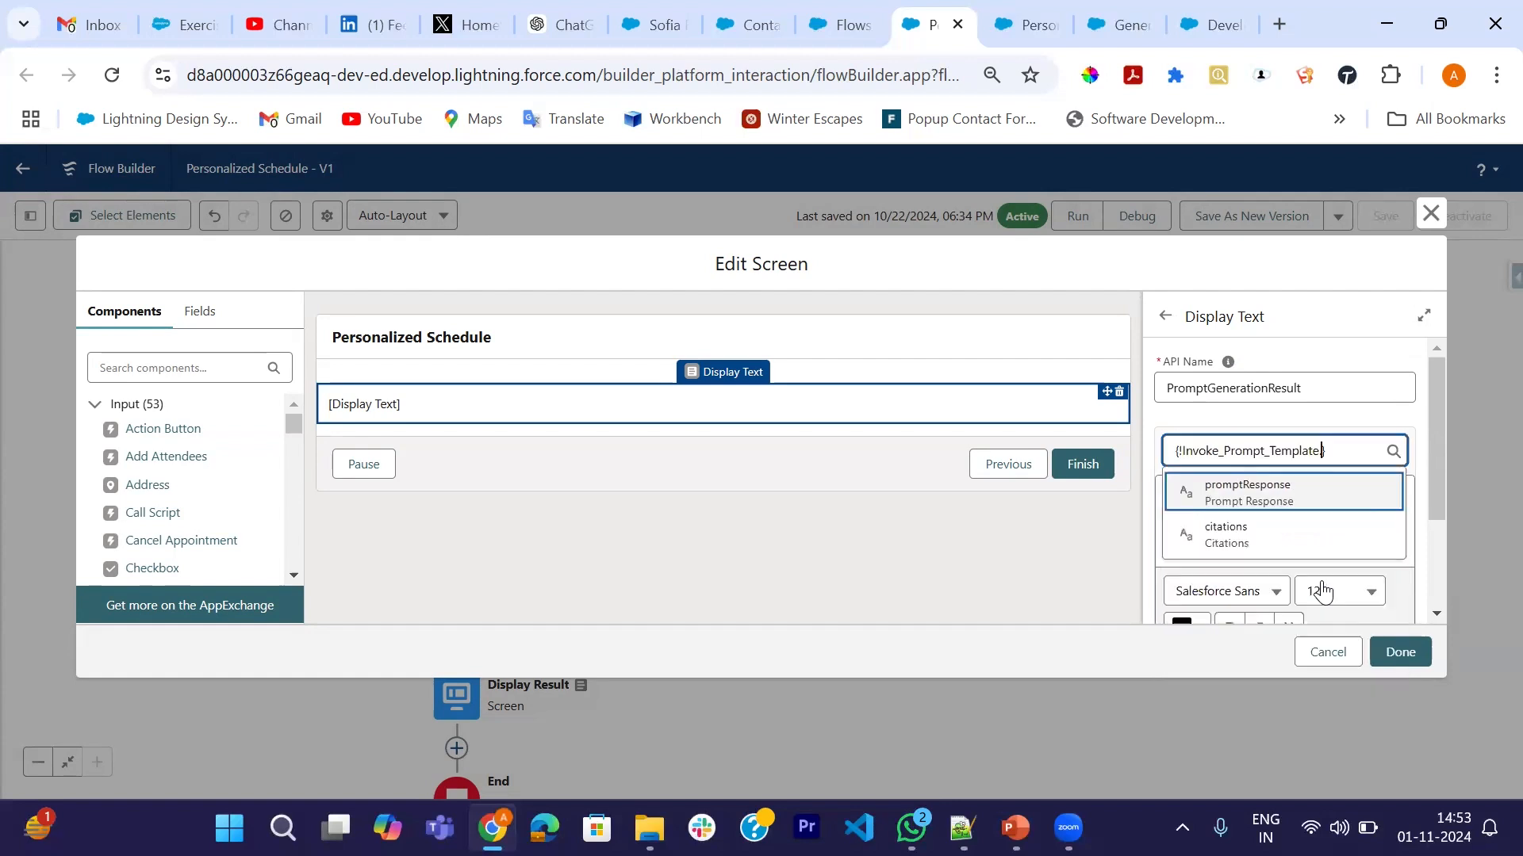
left_click(1244, 493)
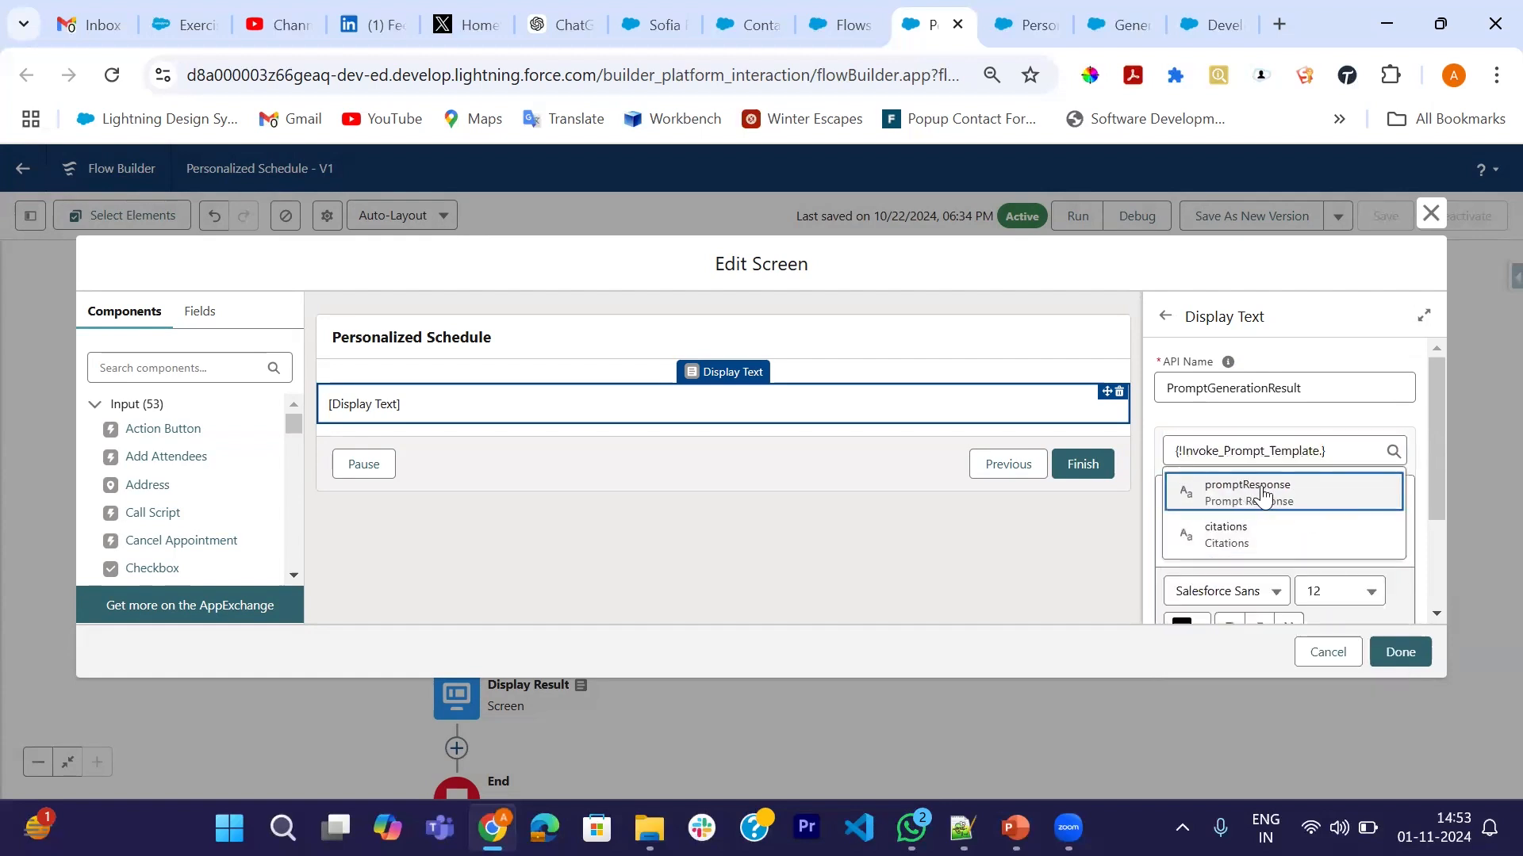
left_click(1396, 653)
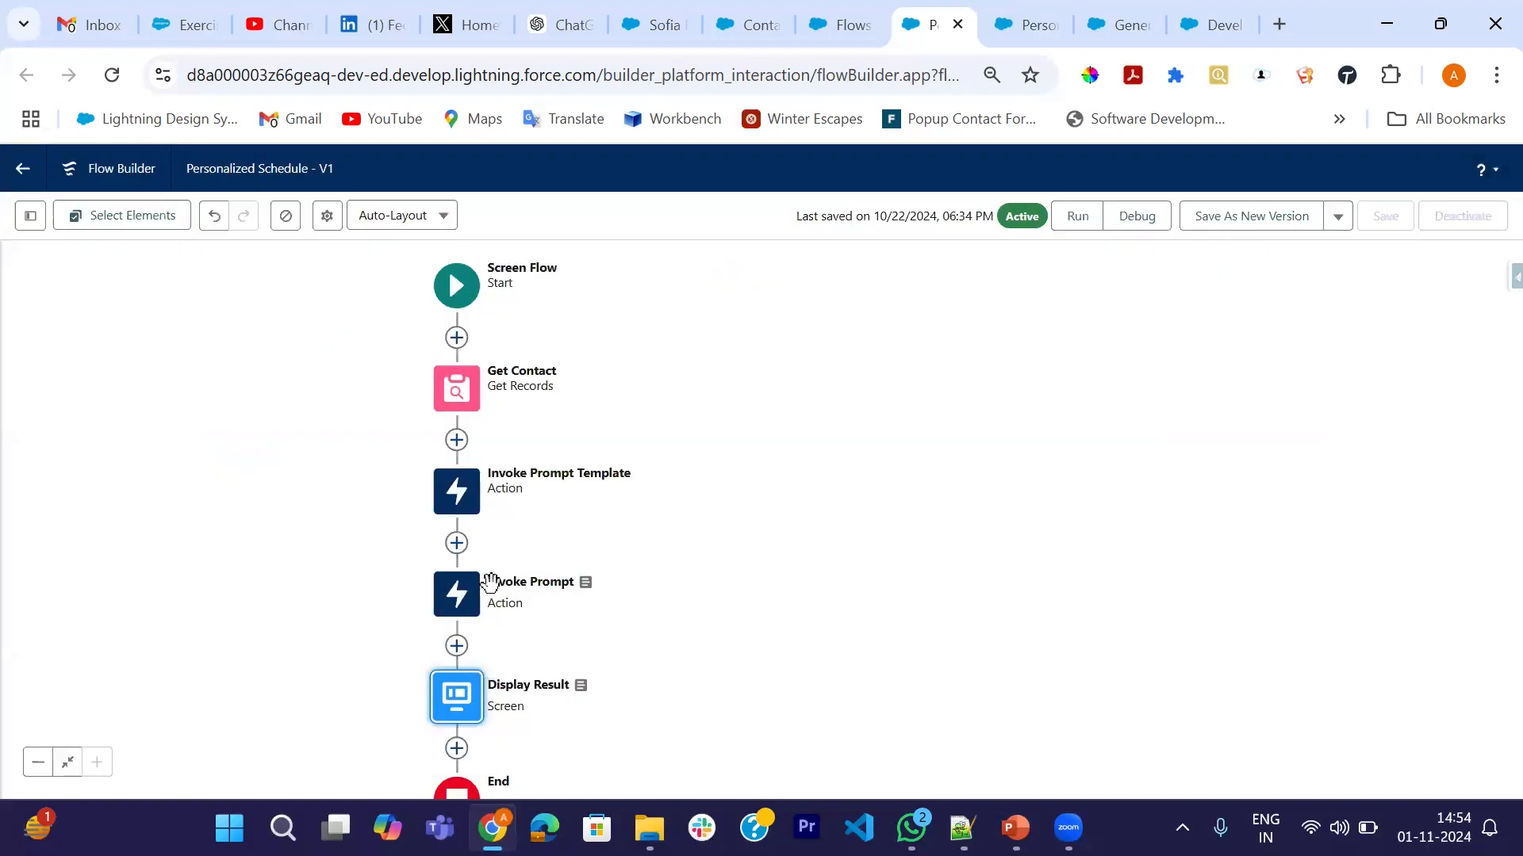
- Delete the old Invoke Prompt action and save the flow as a new version
left_click(458, 597)
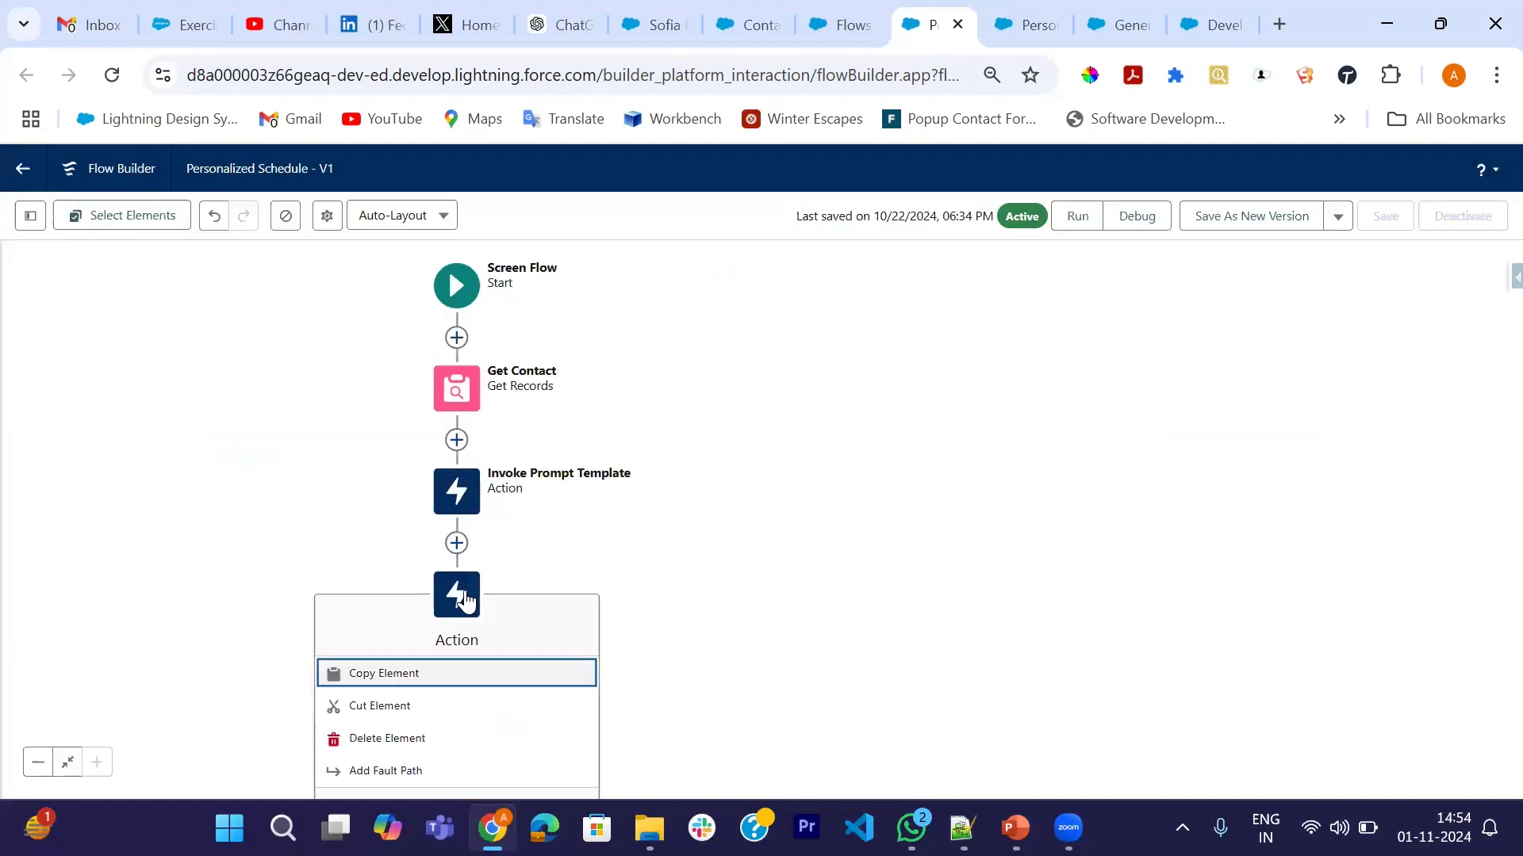
left_click(363, 737)
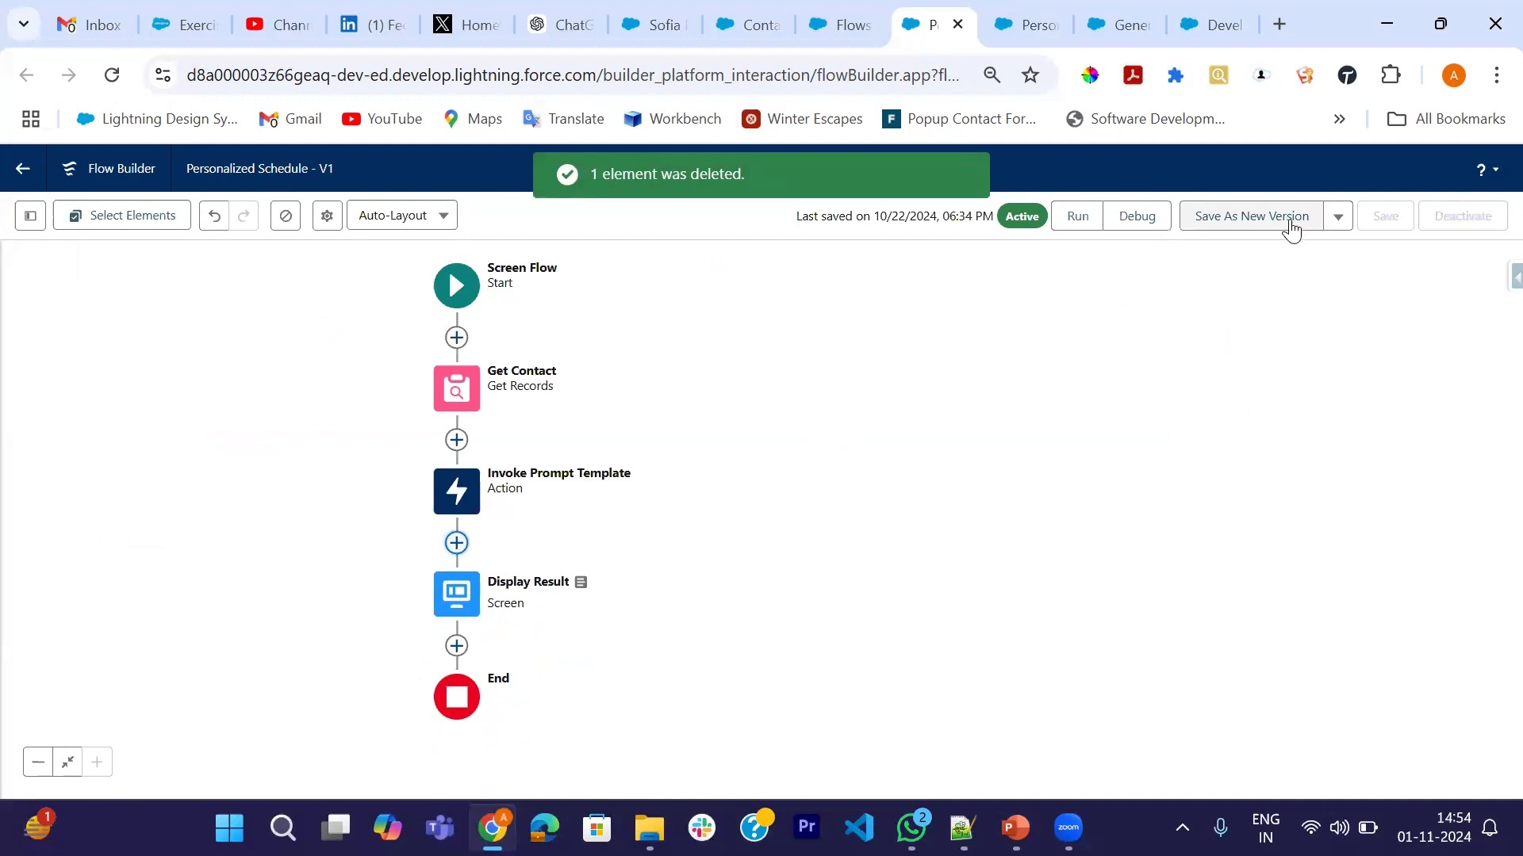
left_click(1229, 211)
- Confirm Version 2, activate it, and switch to the guest's contact record
left_click(1115, 621)
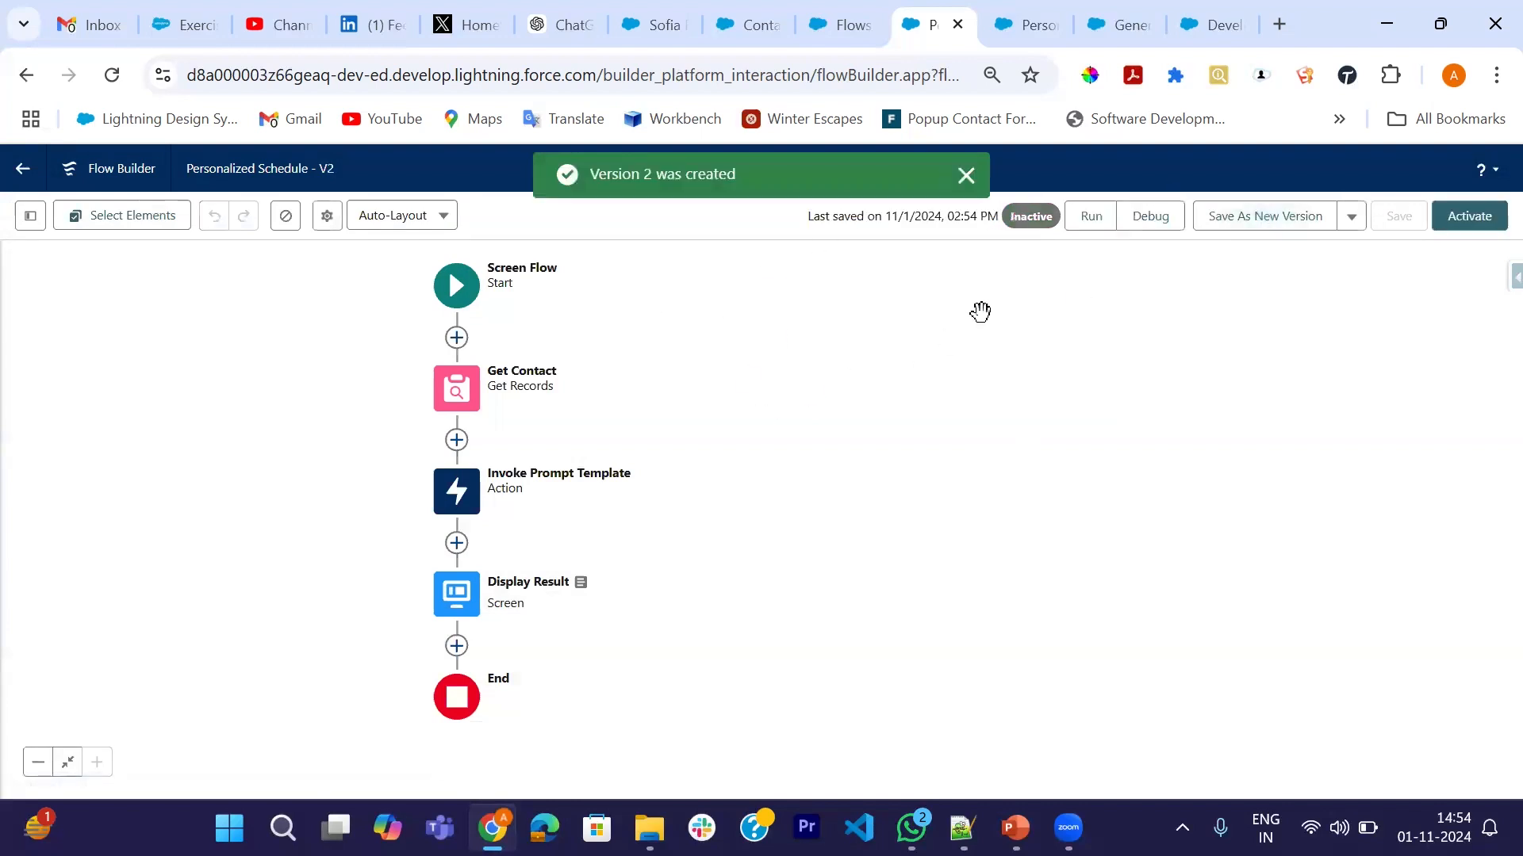
left_click(1471, 223)
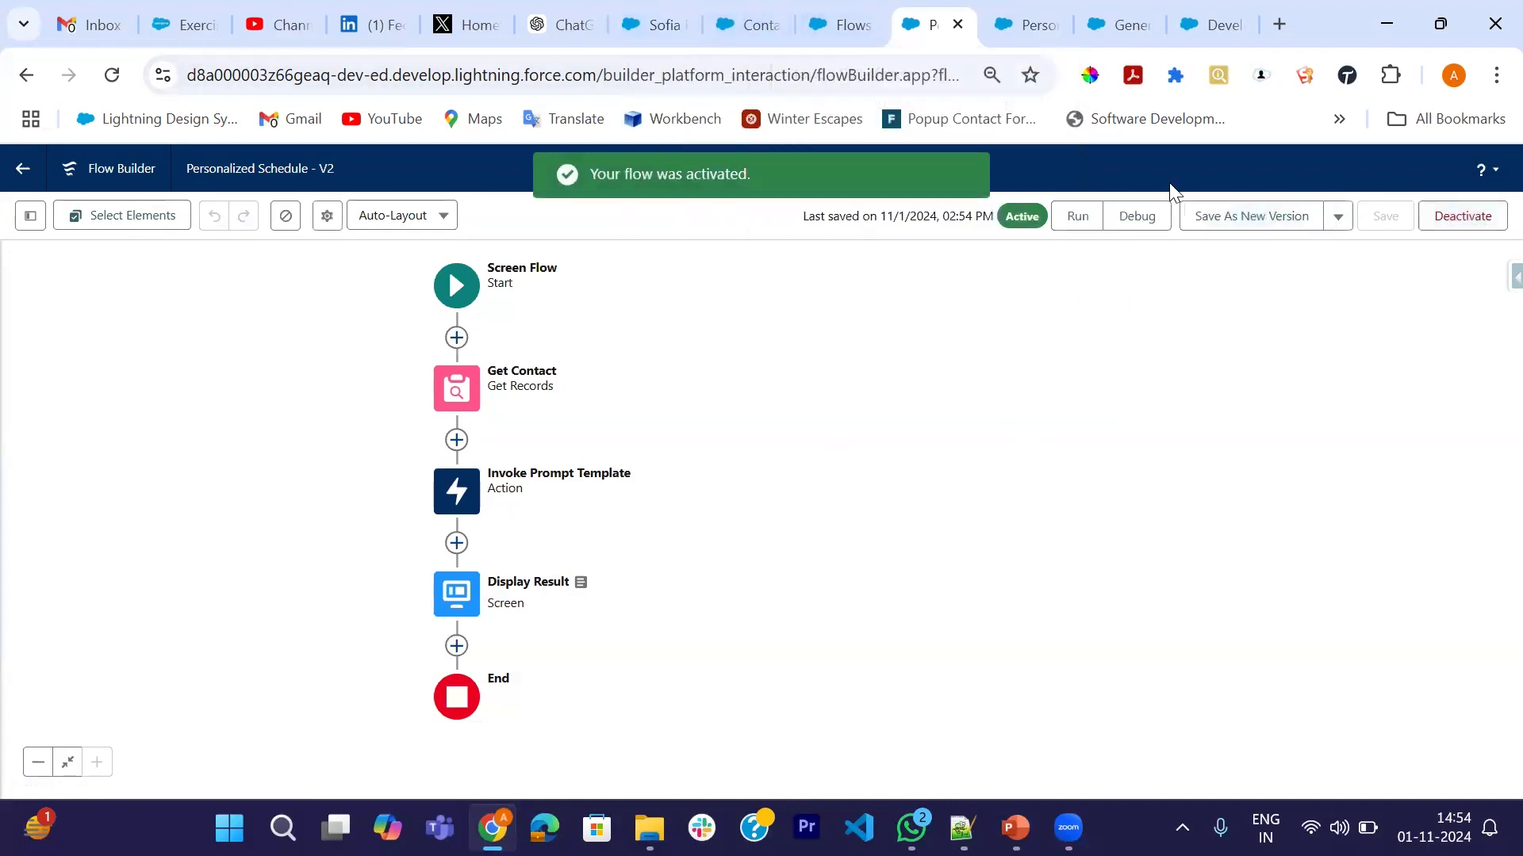
left_click(641, 16)
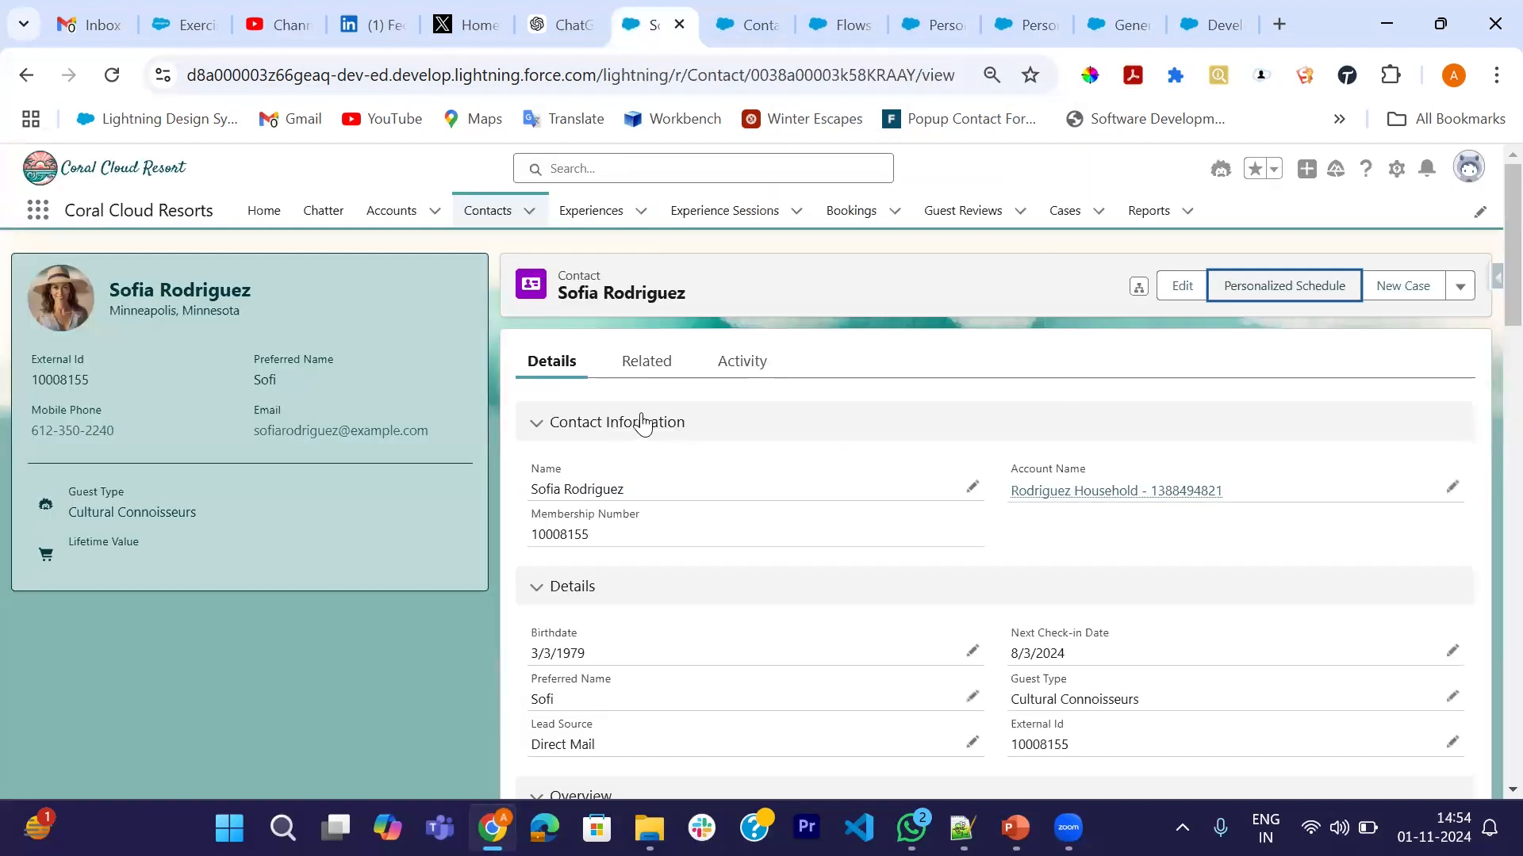
- Reload the contact and run Personalized Schedule, reviewing five activities and a four-item itinerary
key("F5")
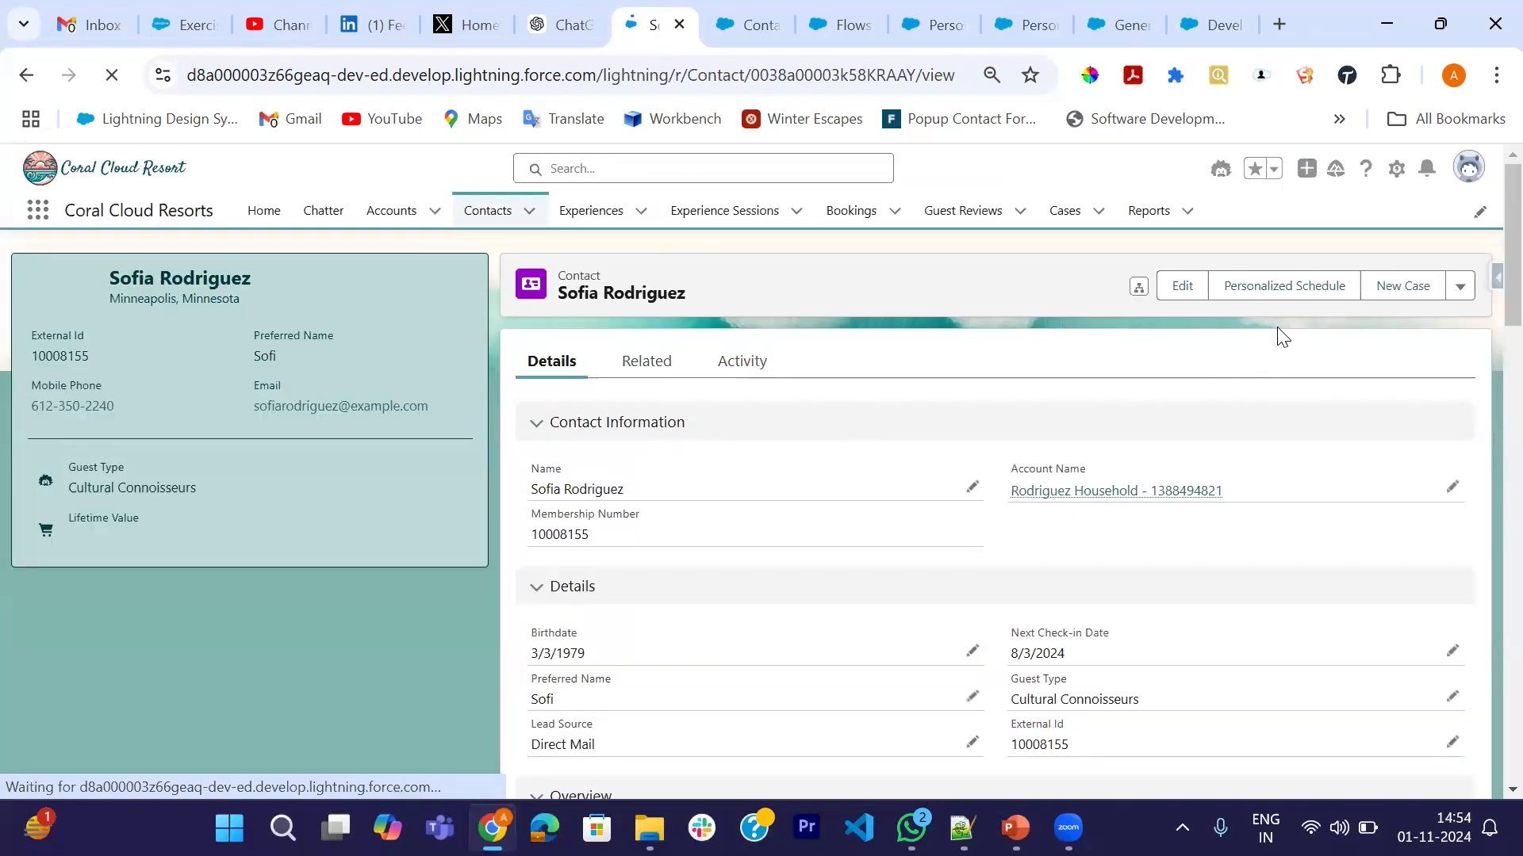
left_click(1262, 298)
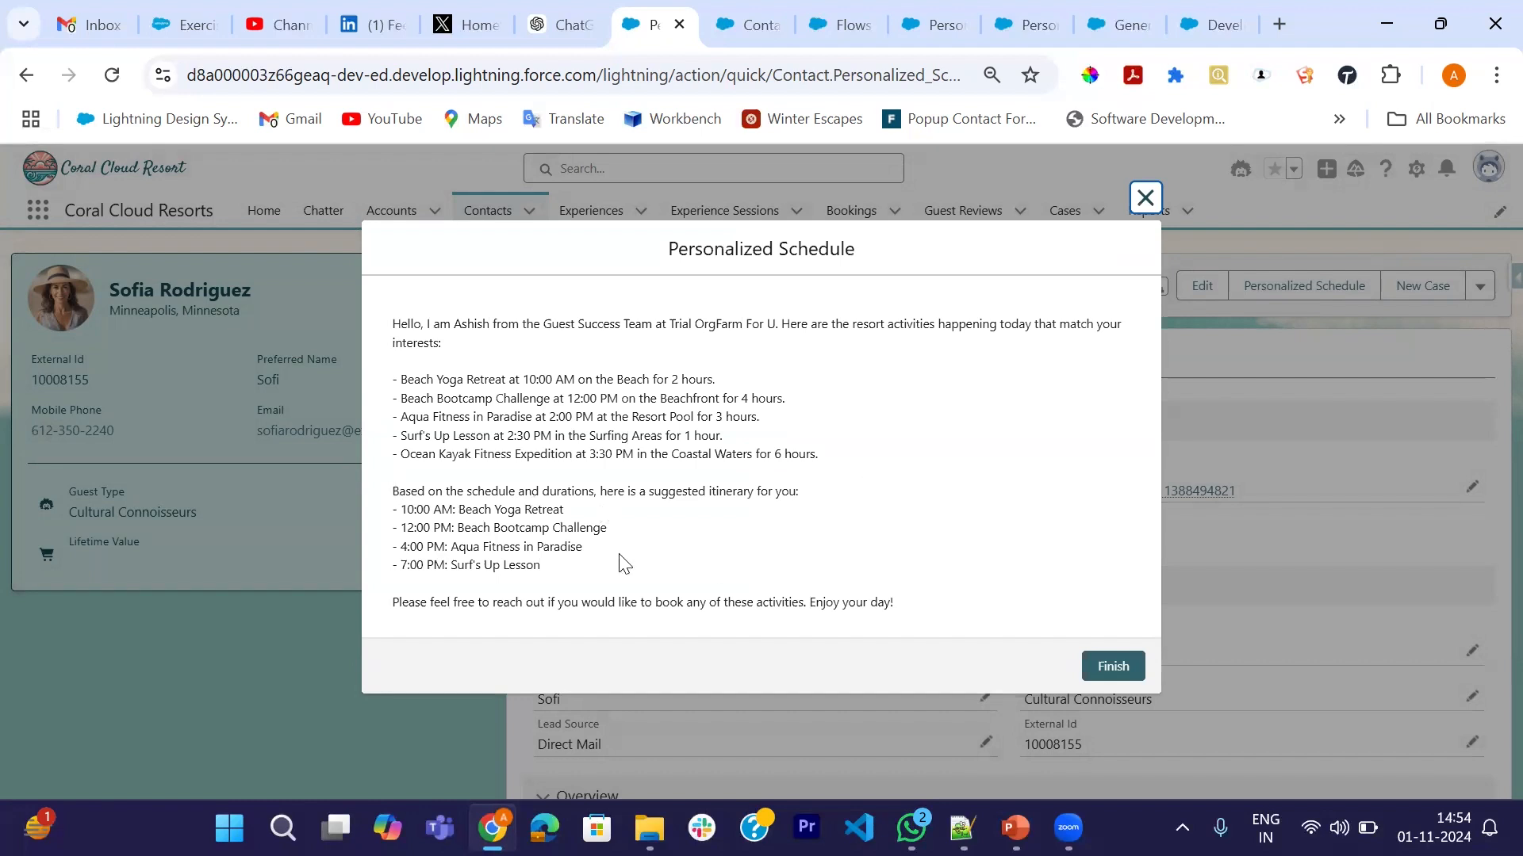
left_click_drag(400, 509, 552, 591)
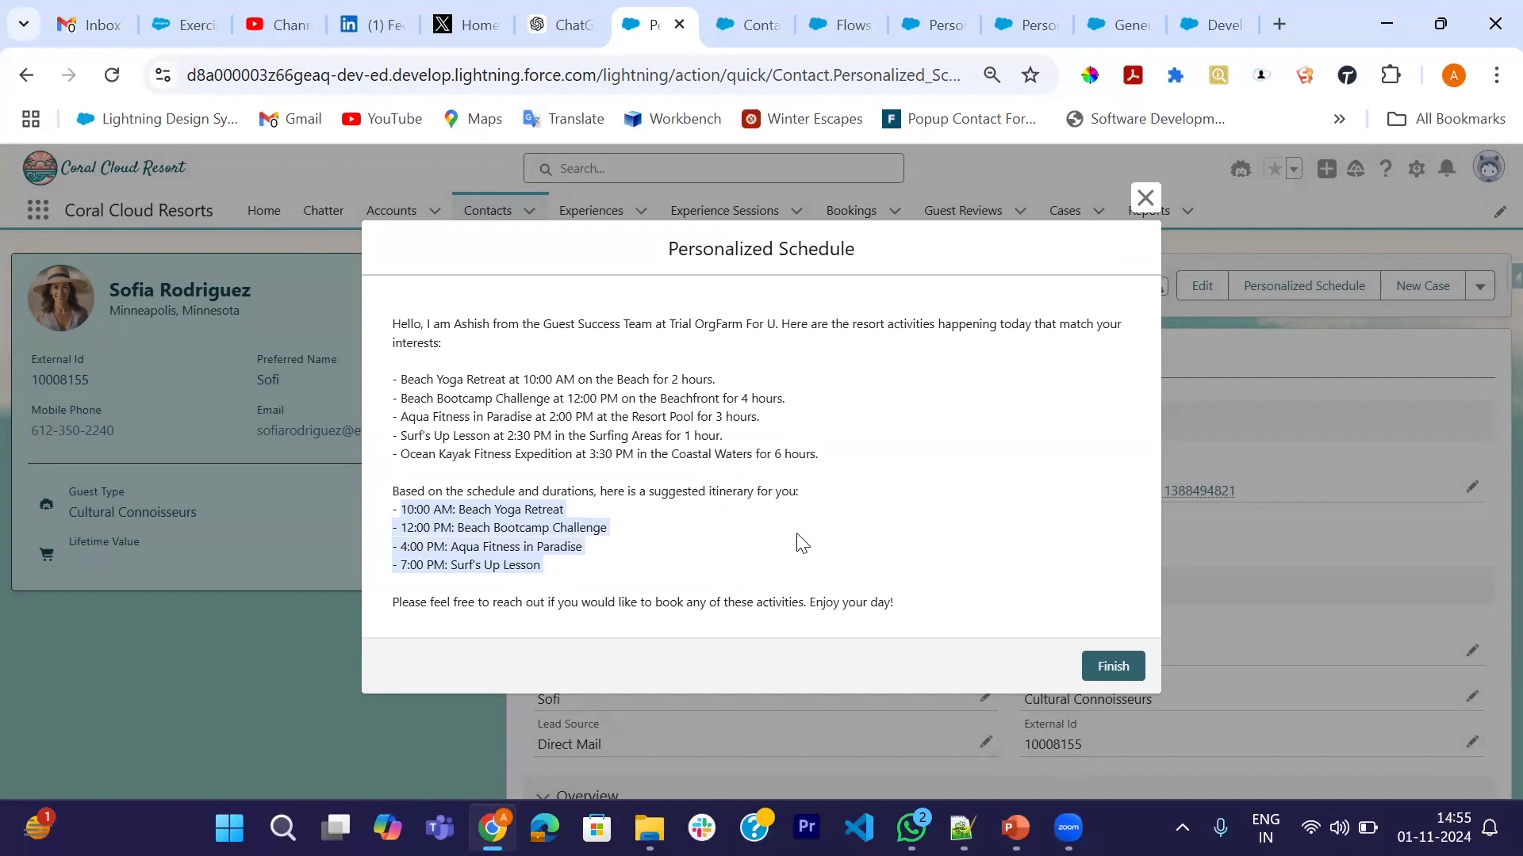
left_click(1115, 670)
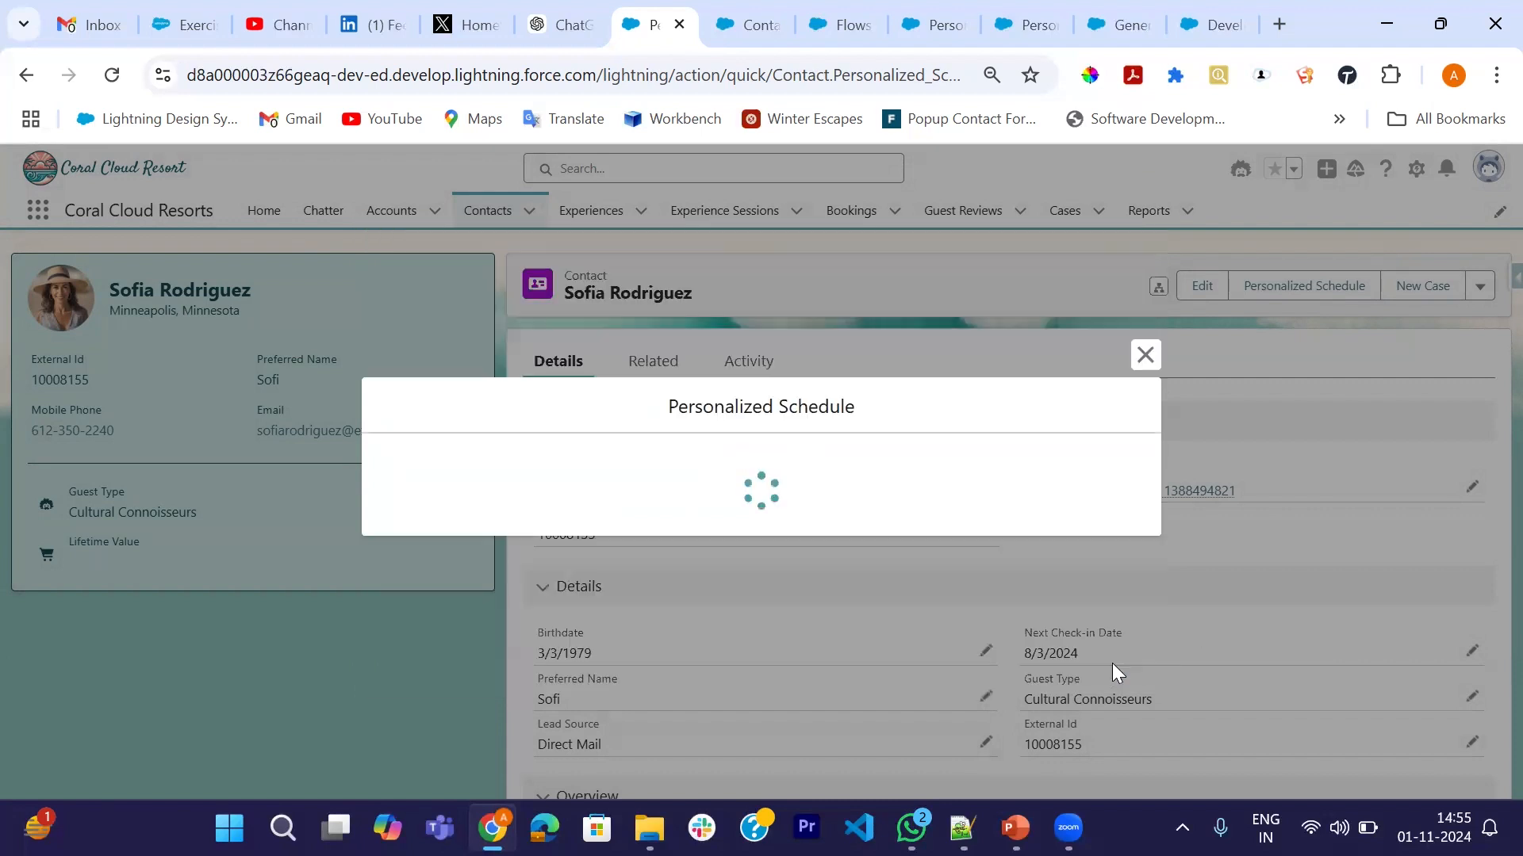